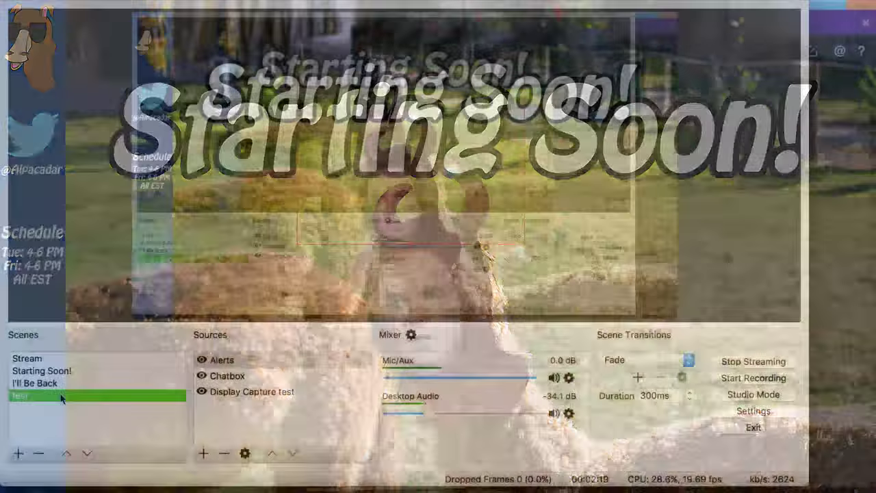
# Step: Switch the OBS stream from the Starting Soon card to the Photoshop desktop capture
pyautogui.hotkey('ctrl', 'Right')
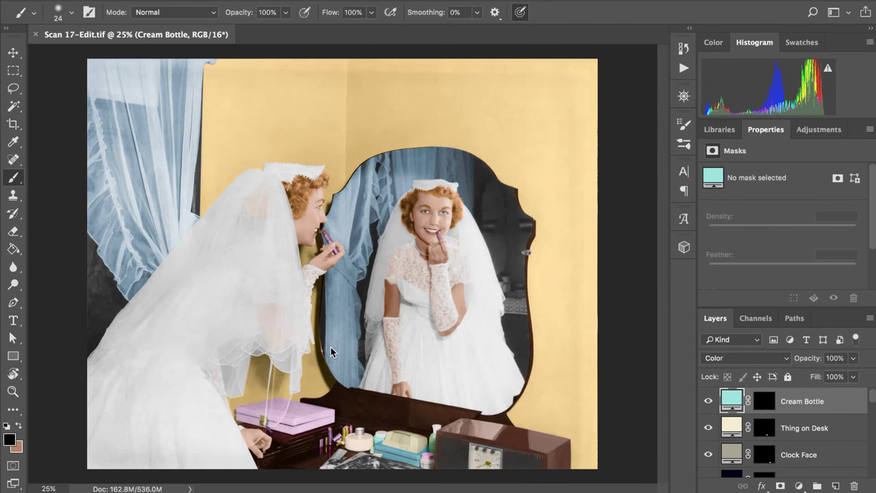
pyautogui.press('F2')
pyautogui.press('F2')
pyautogui.press('F2')
pyautogui.press('F2')
pyautogui.press('F2')
pyautogui.press('F2')
pyautogui.press('F2')
# Step: Browse the Color fill layers, back to Cream Bottle, and zoom in on the bride and vanity
pyautogui.scroll(-10, 734, 421)
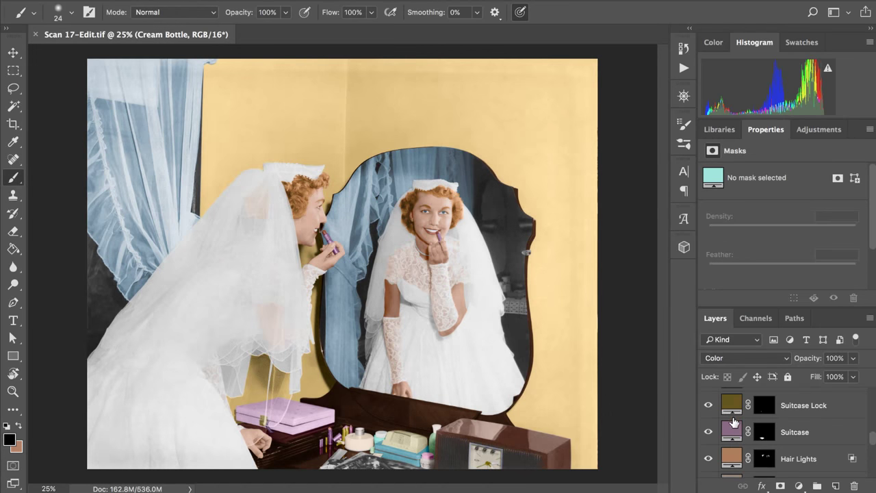
pyautogui.scroll(-8, 733, 421)
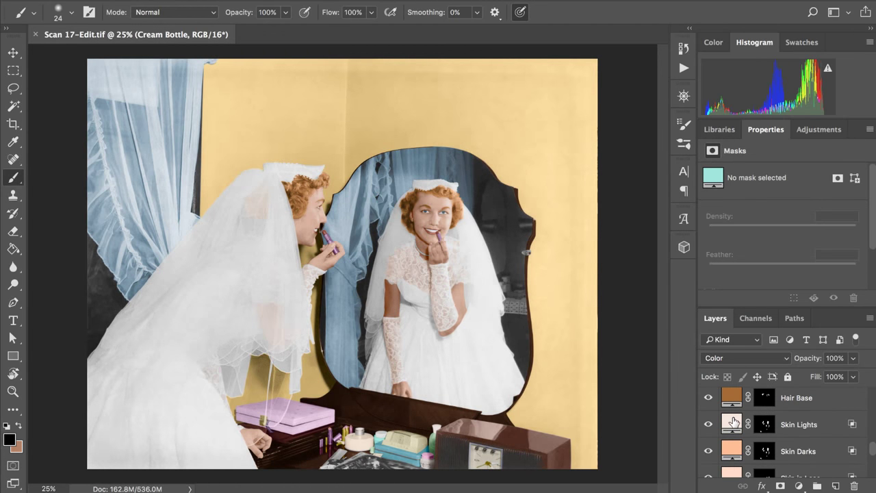
pyautogui.scroll(-5, 733, 421)
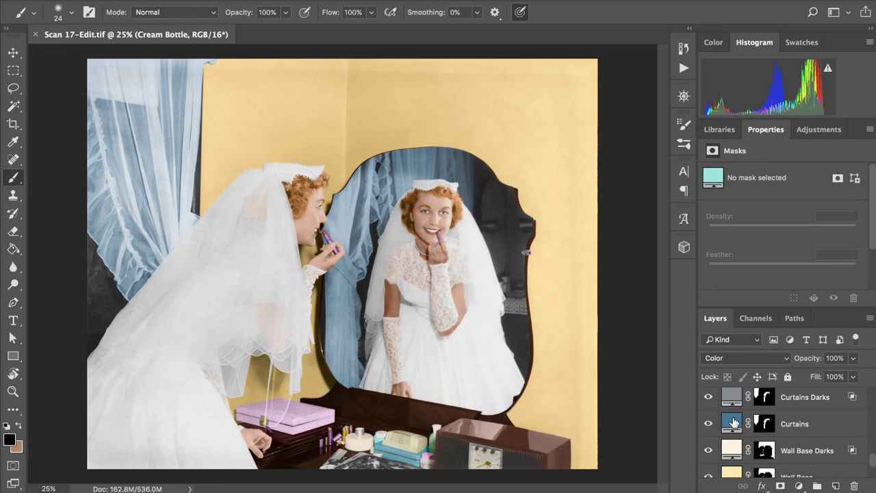
pyautogui.scroll(10, 733, 422)
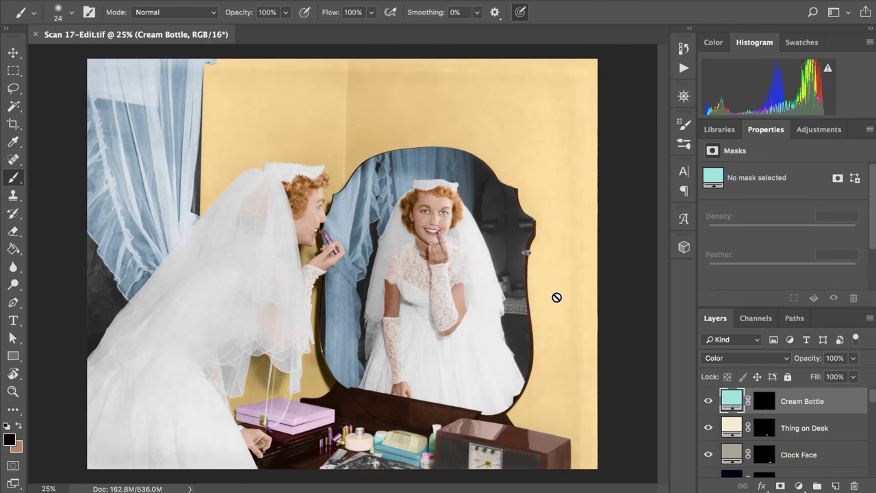
pyautogui.press('super+equal')
# Step: Zoom further into the lower photo and pan around it looking for uncoloured areas
pyautogui.press('super+equal')
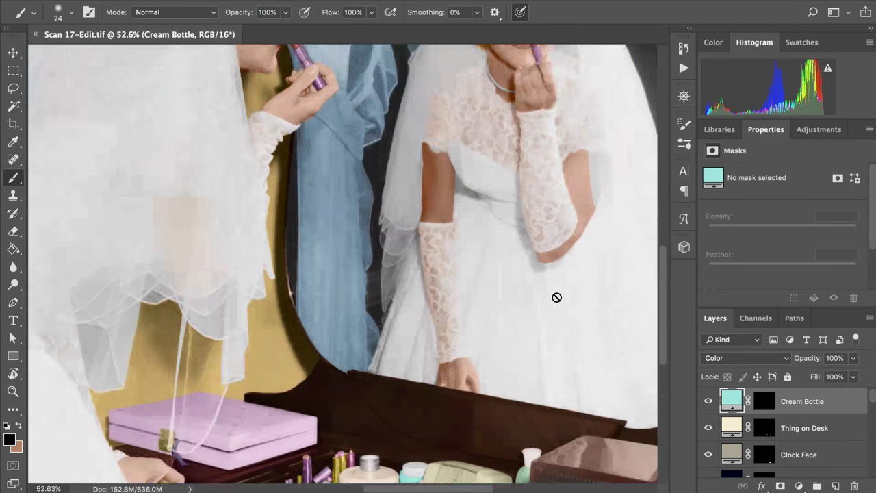
pyautogui.scroll(-10, 556, 297)
pyautogui.press('super+equal')
pyautogui.press('super+equal')
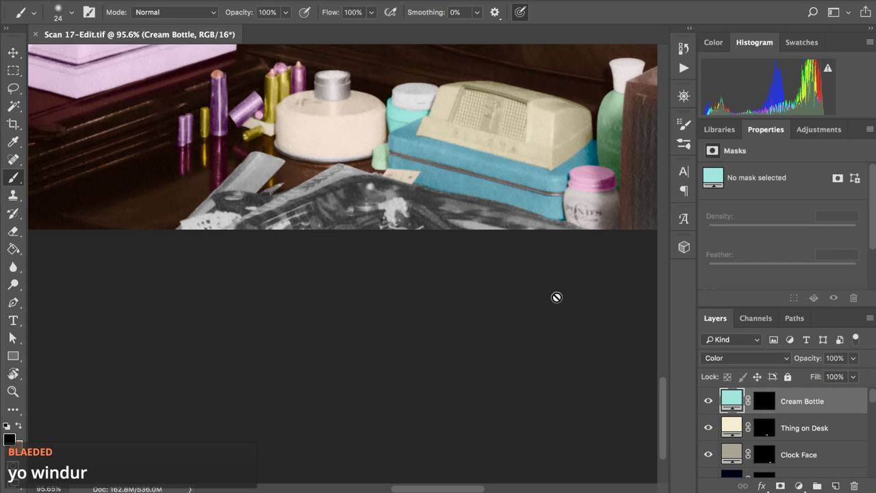
pyautogui.scroll(5, 556, 297)
pyautogui.hscroll(2, 557, 297)
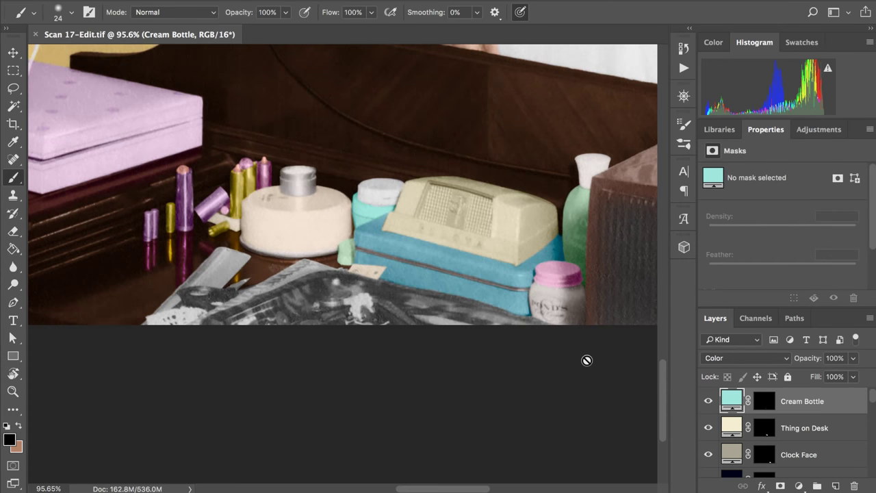
pyautogui.scroll(2, 569, 345)
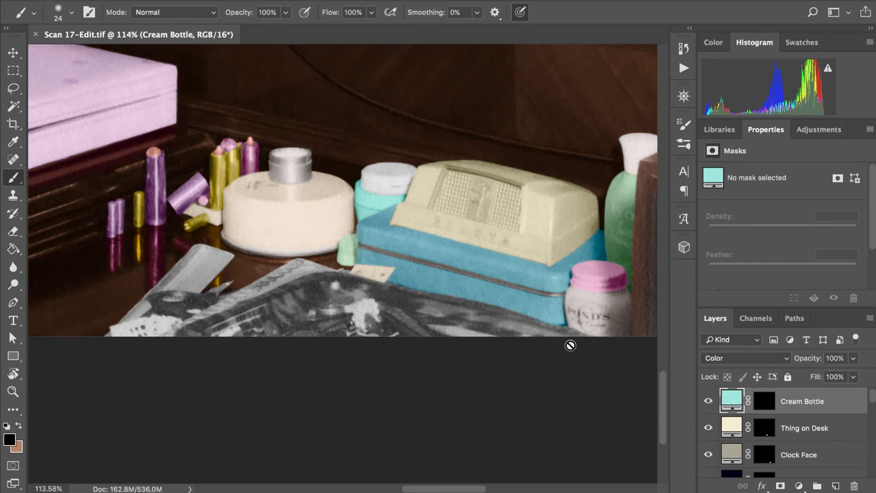
pyautogui.scroll(3, 570, 345)
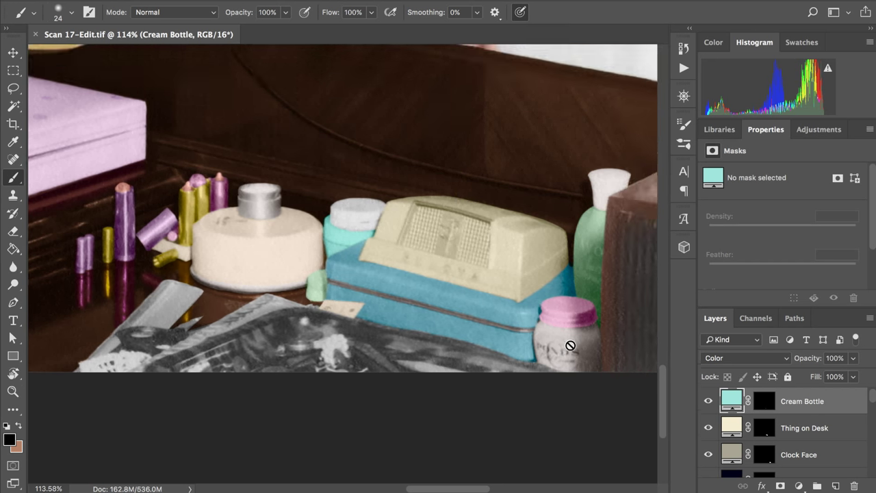
pyautogui.scroll(2, 408, 241)
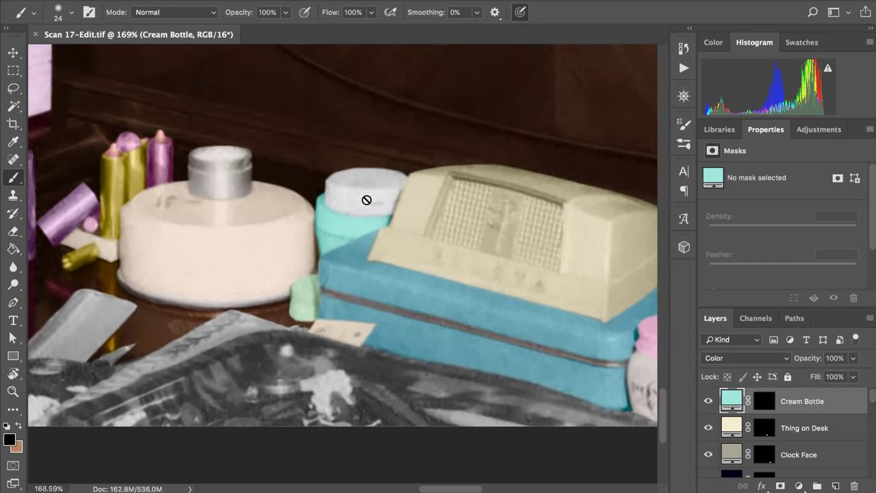
pyautogui.hscroll(-5, 367, 200)
pyautogui.scroll(-2, 367, 200)
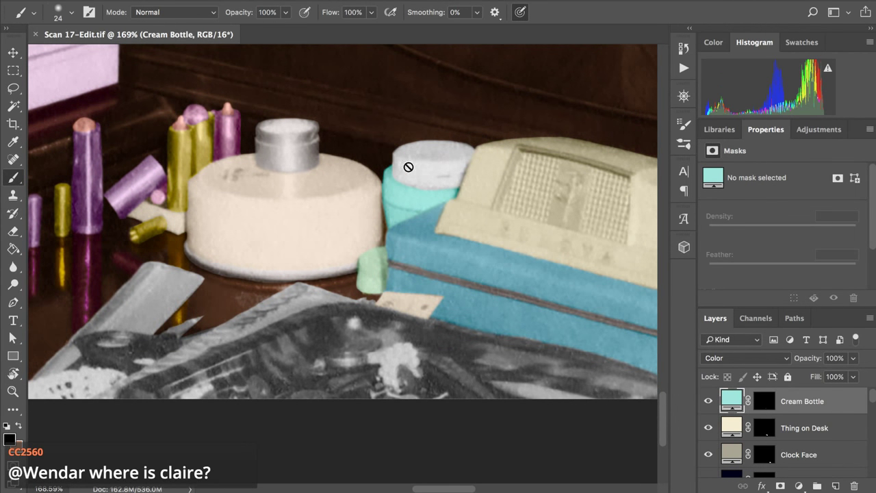
pyautogui.scroll(-1, 385, 140)
pyautogui.scroll(-6, 385, 140)
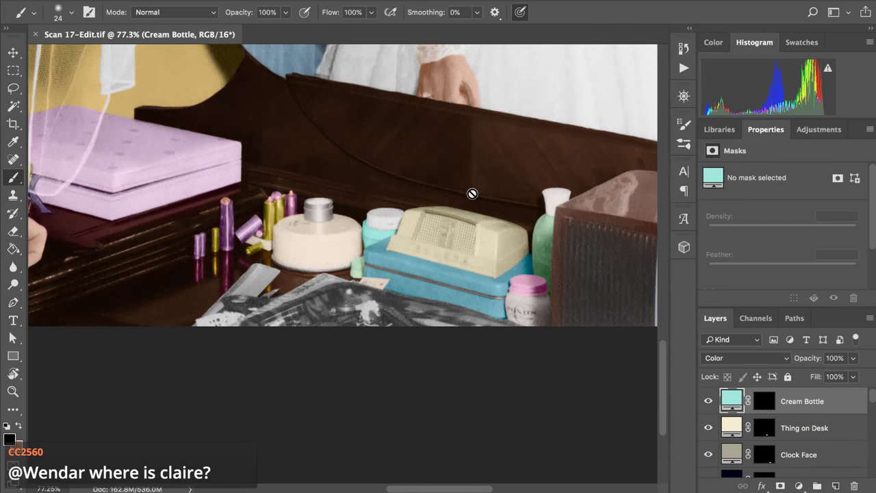
pyautogui.scroll(-3, 448, 180)
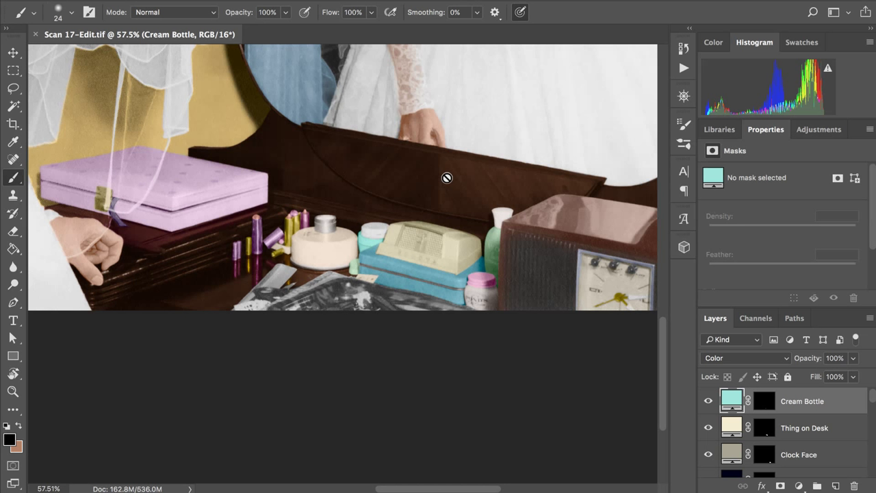
# Step: Pan to the grey mirror background beside the frame's knob at 176% zoom
pyautogui.scroll(2, 446, 178)
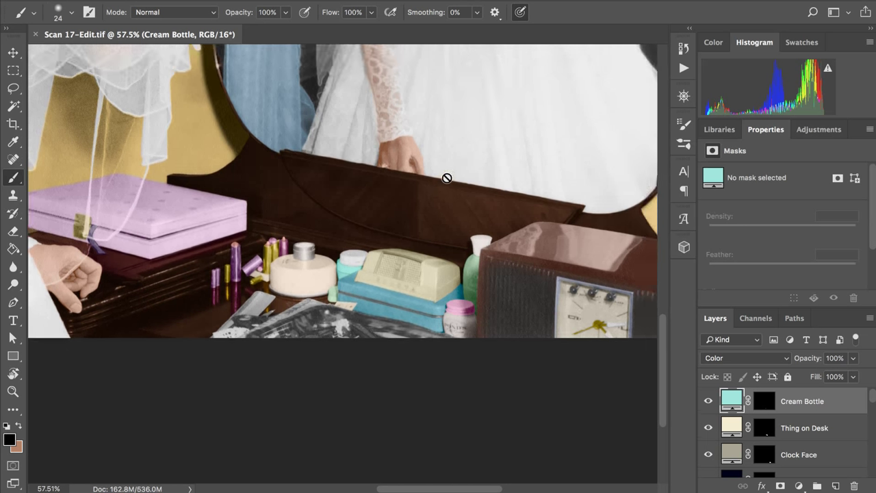
pyautogui.scroll(3, 446, 178)
pyautogui.hscroll(2, 446, 178)
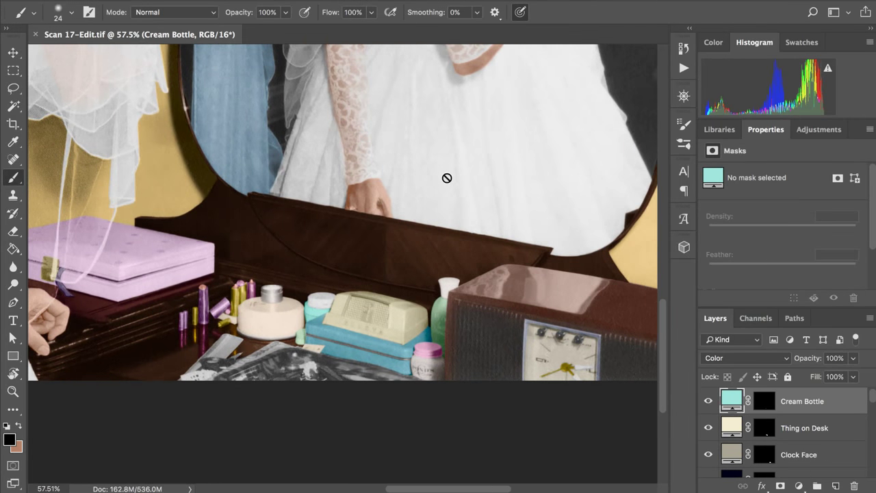
pyautogui.scroll(6, 447, 178)
pyautogui.scroll(3, 447, 178)
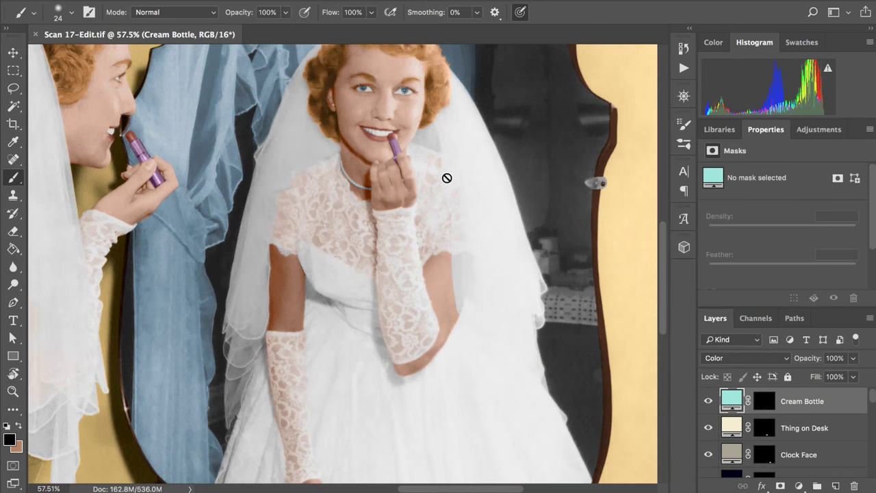
pyautogui.scroll(1, 447, 178)
pyautogui.scroll(-1, 447, 178)
pyautogui.scroll(-3, 446, 178)
pyautogui.hscroll(3, 446, 178)
pyautogui.hscroll(2, 446, 178)
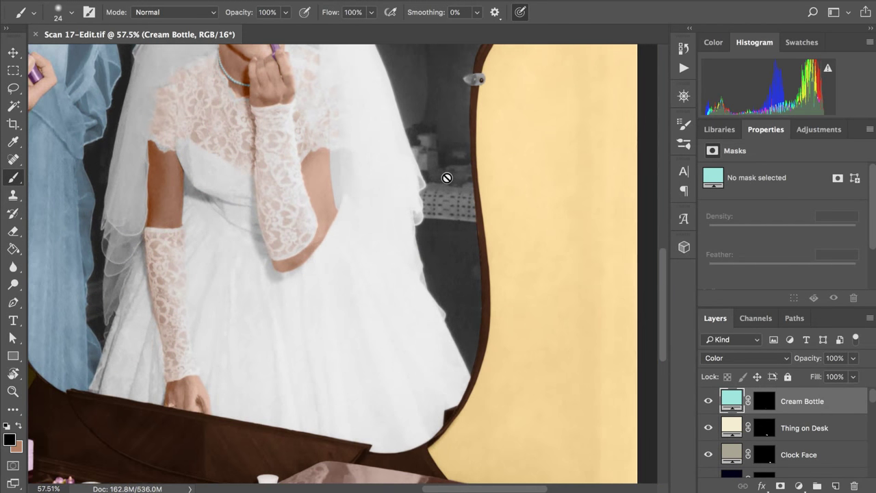
pyautogui.scroll(3, 446, 178)
pyautogui.scroll(1, 447, 178)
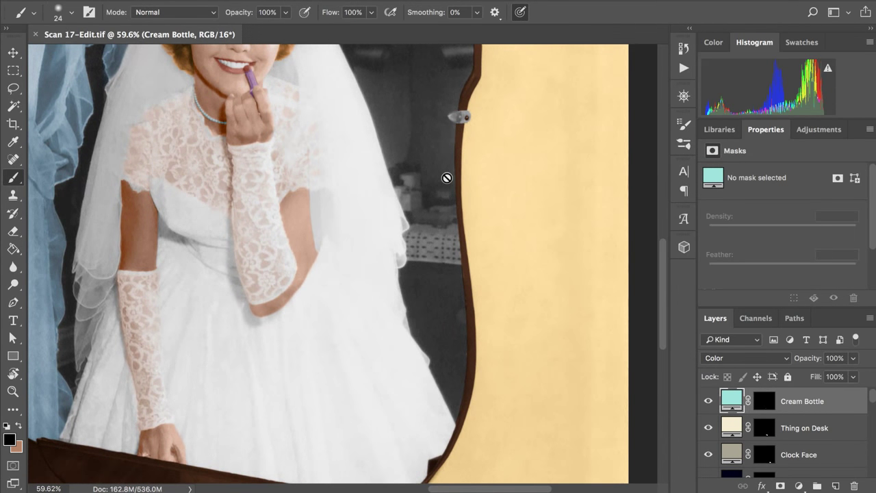
pyautogui.scroll(4, 446, 178)
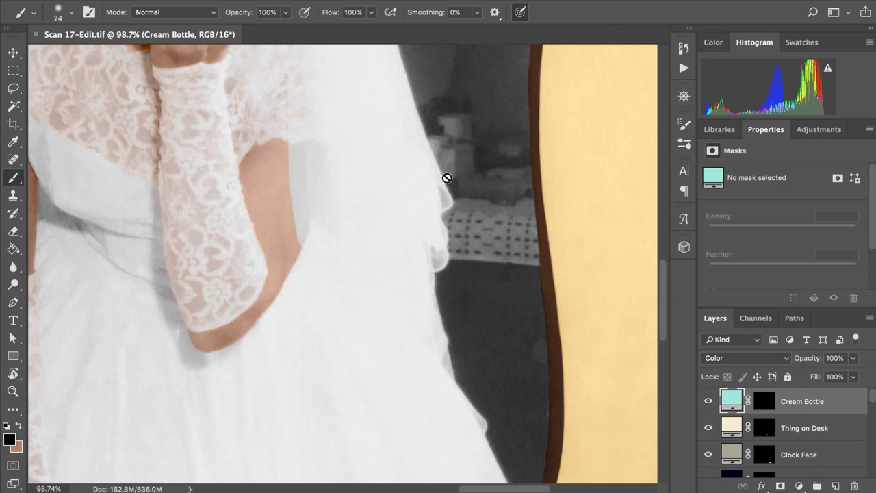
pyautogui.scroll(3, 446, 178)
pyautogui.scroll(3, 446, 178)
pyautogui.hscroll(1, 447, 178)
pyautogui.scroll(1, 446, 178)
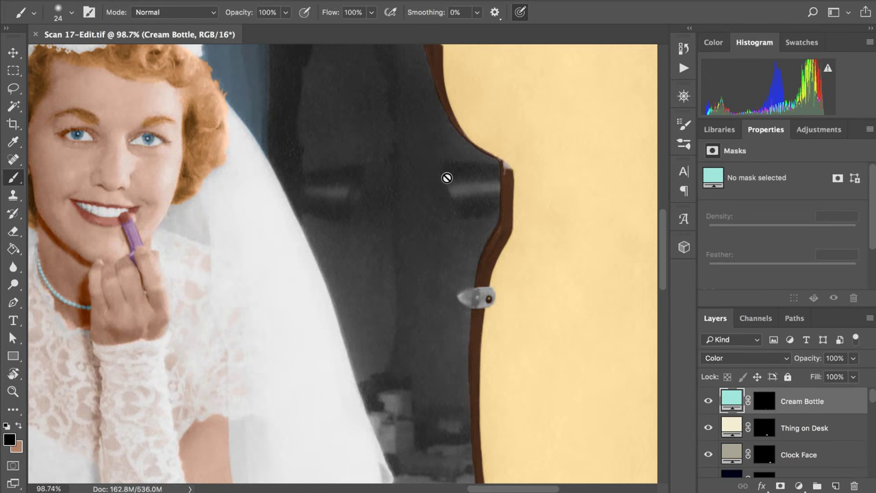
pyautogui.scroll(3, 446, 178)
pyautogui.hscroll(3, 447, 178)
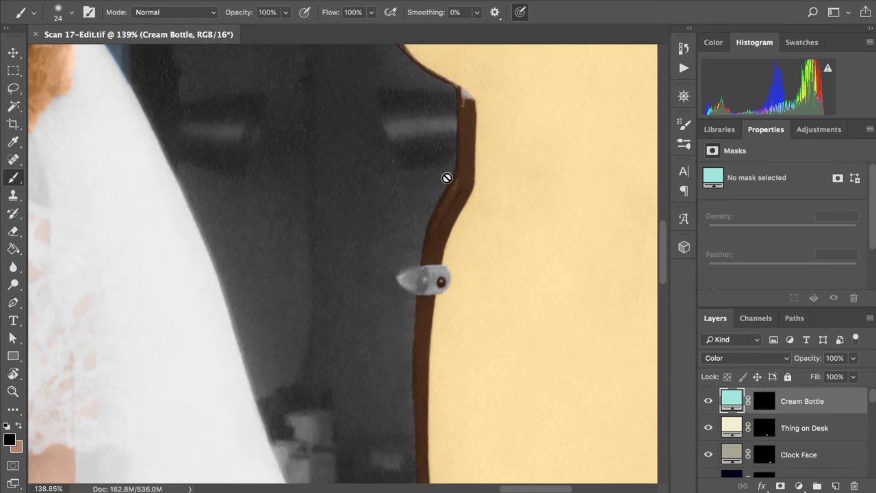
pyautogui.scroll(3, 447, 178)
pyautogui.scroll(-1, 446, 178)
pyautogui.hscroll(1, 446, 178)
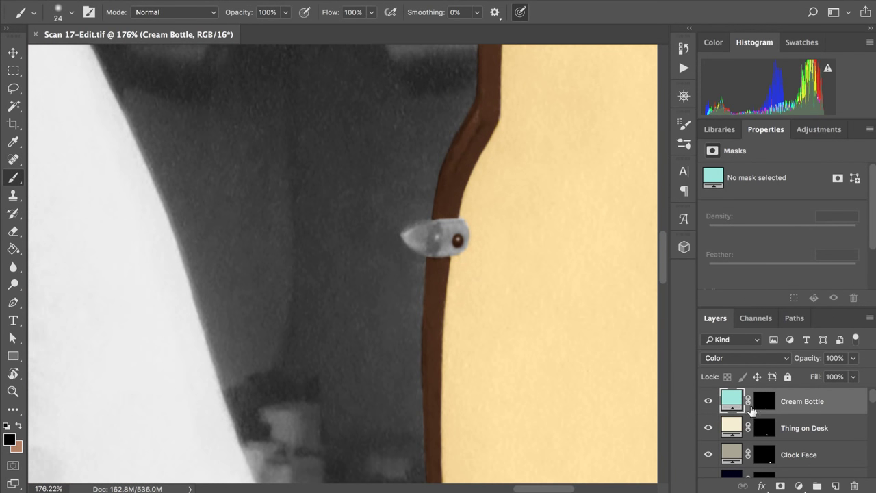
# Step: Add a bright green (hue 123) Solid Color fill layer, Color Fill 1, above Cream Bottle
pyautogui.click(805, 484)
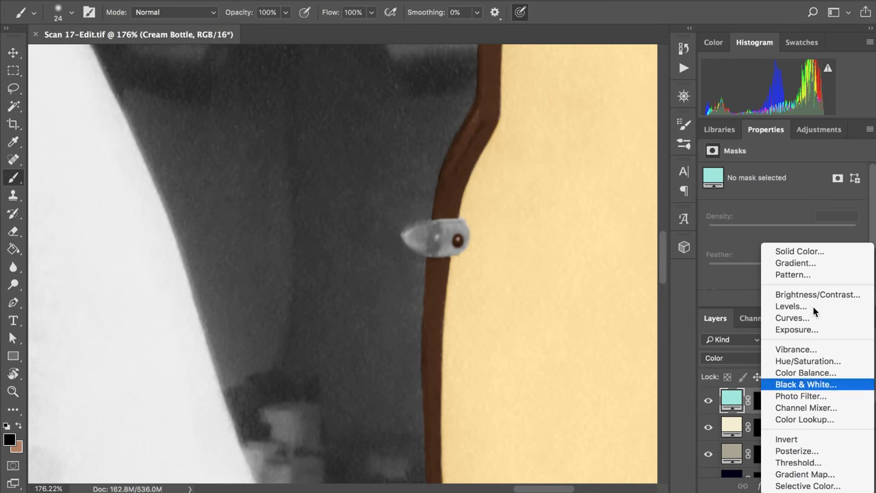
pyautogui.click(793, 248)
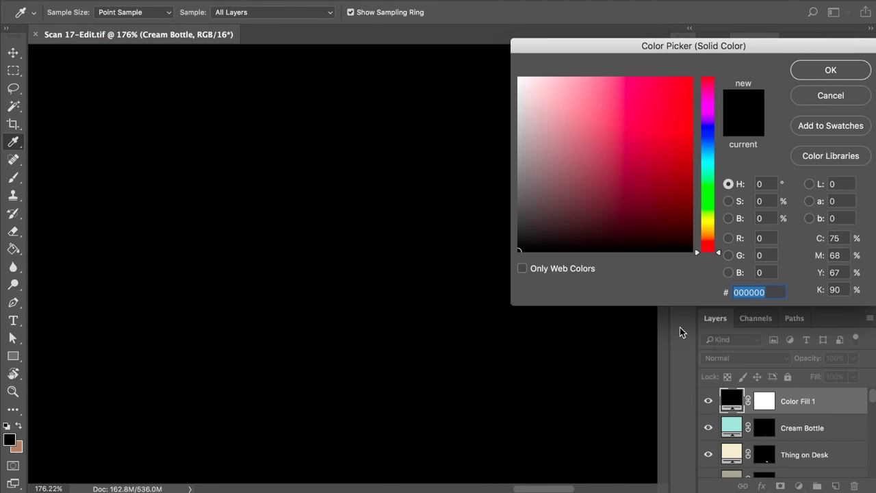
pyautogui.click(709, 191)
pyautogui.click(617, 123)
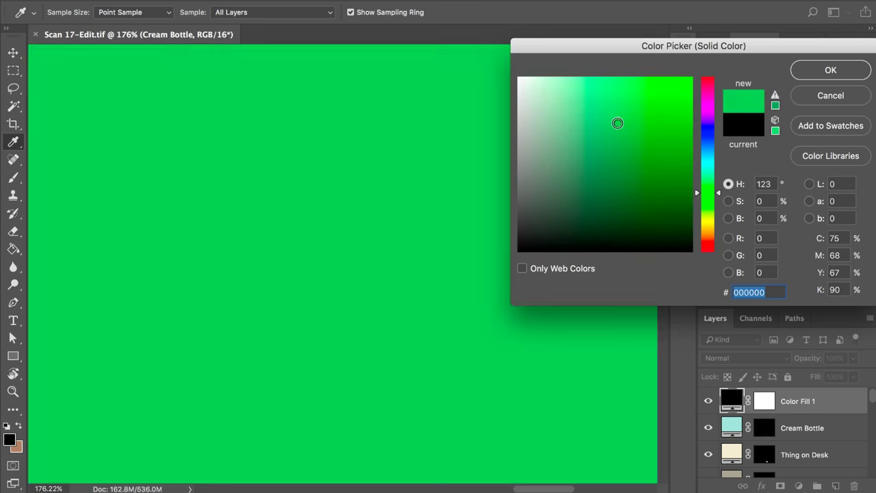
pyautogui.press('Return')
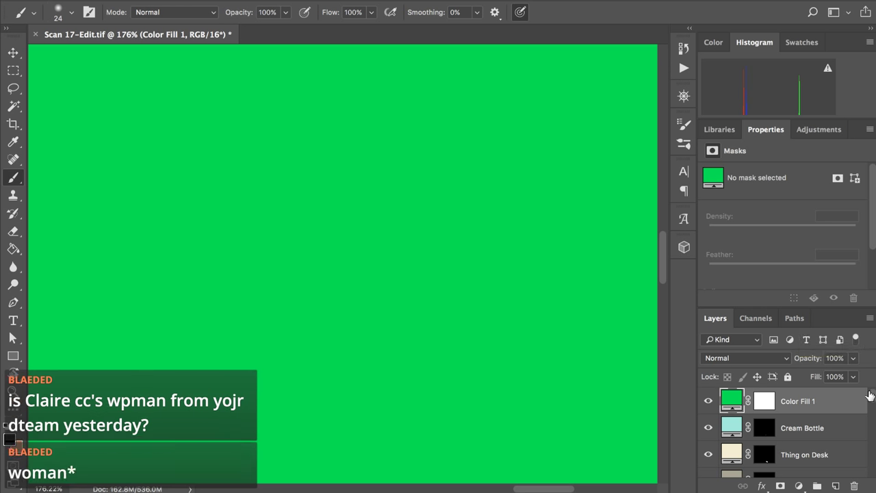
# Step: Rename Color Fill 1 to 'Mirror Thing' and invert its mask to solid black
pyautogui.doubleClick(803, 403)
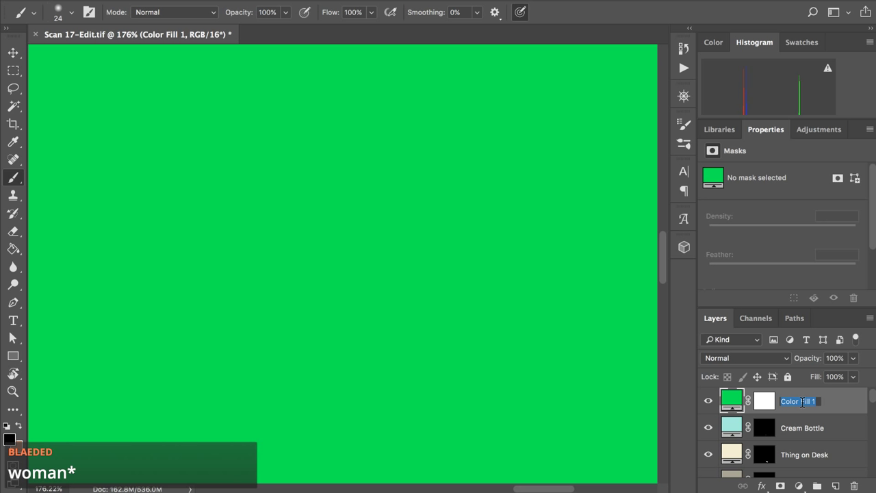
pyautogui.write('Mirror')
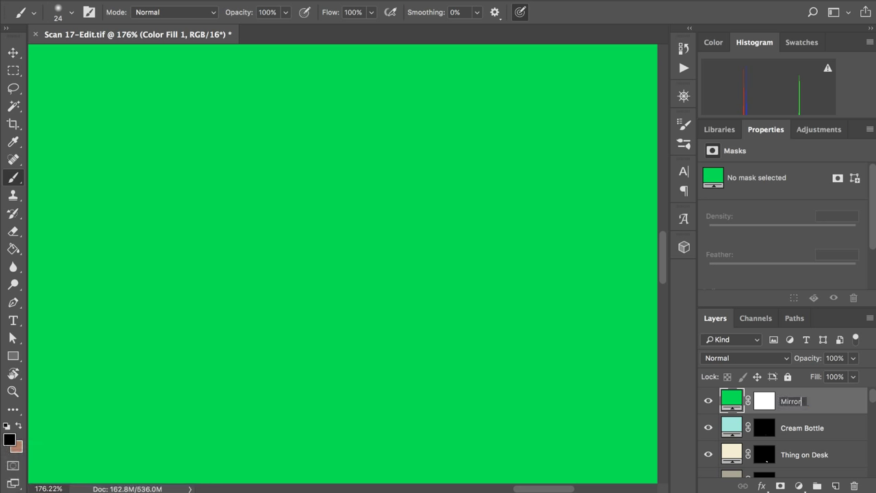
pyautogui.write(' Thing')
pyautogui.press('Return')
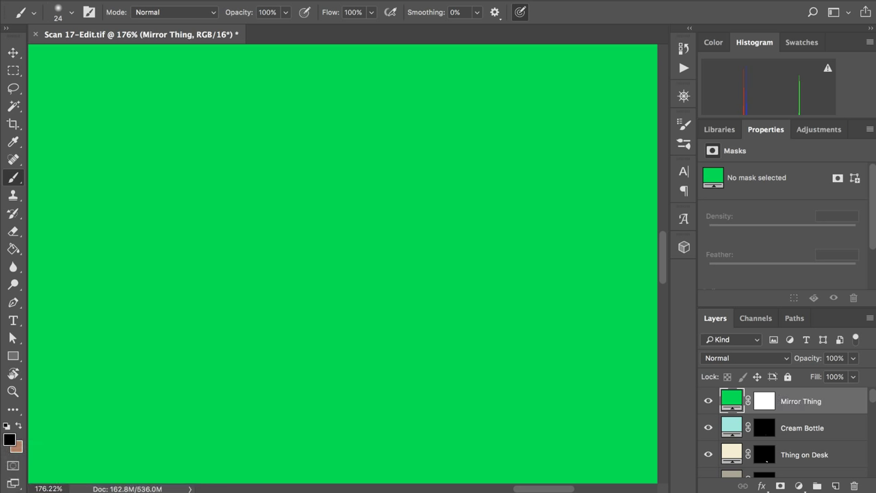
pyautogui.click(766, 406)
pyautogui.hotkey('ctrl', 'i')
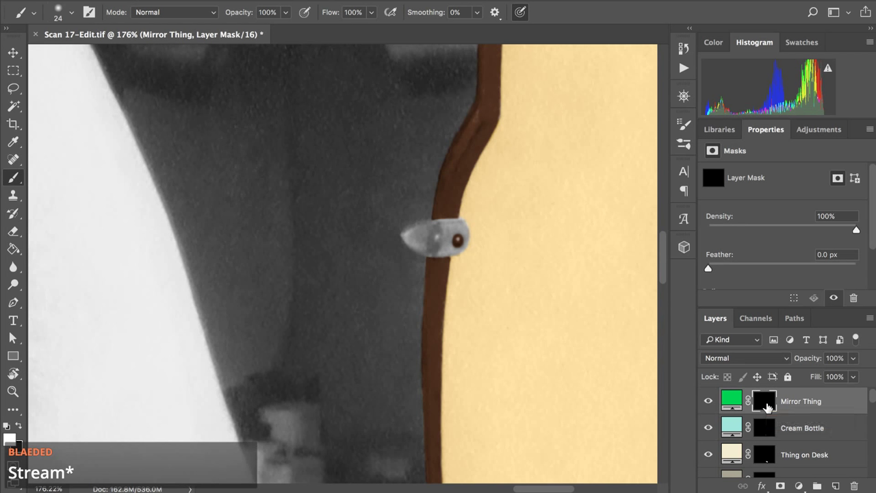
# Step: Soften the brush edge and try a test stroke on the mirror piece, then undo it
pyautogui.scroll(5, 633, 317)
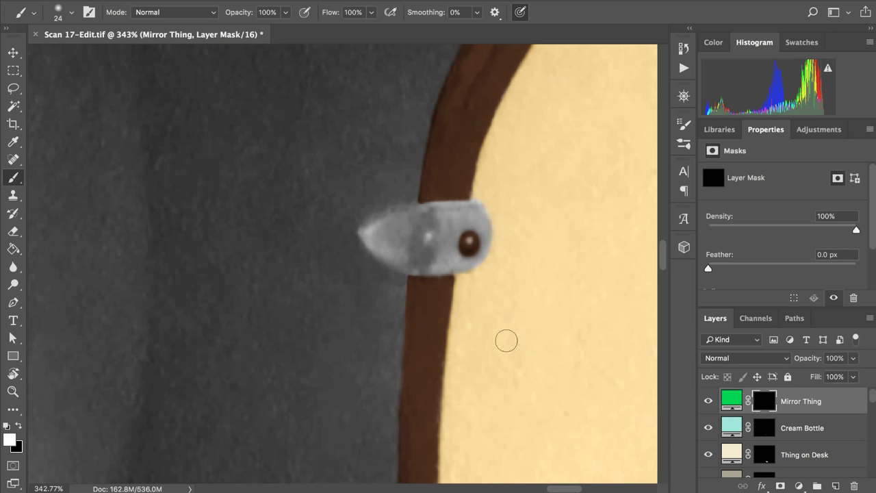
pyautogui.moveTo(367, 327)
pyautogui.mouseDown()
pyautogui.moveTo(367, 348)
pyautogui.moveTo(368, 254)
pyautogui.moveTo(359, 215)
pyautogui.mouseUp()
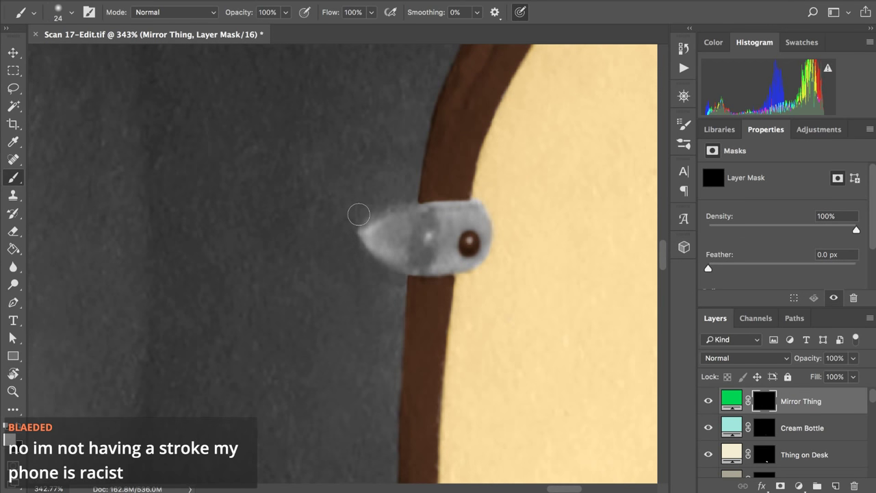
pyautogui.scroll(1, 359, 215)
pyautogui.hscroll(1, 359, 215)
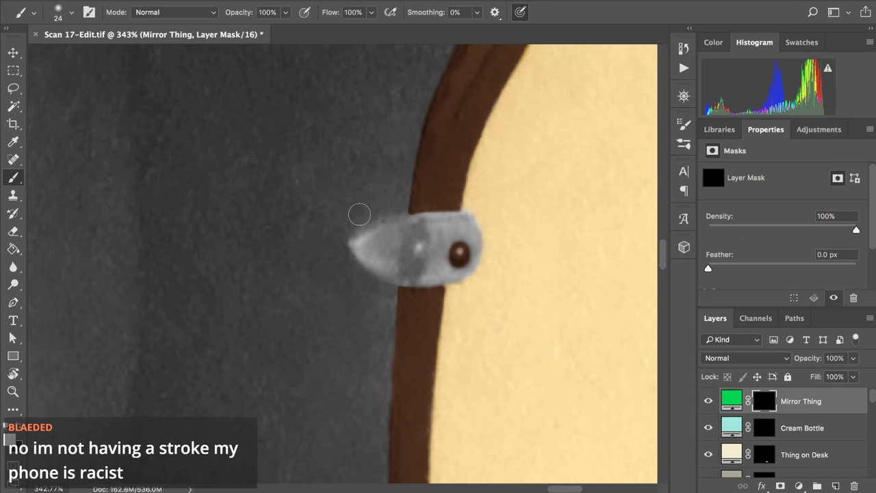
pyautogui.moveTo(352, 226)
pyautogui.mouseDown()
pyautogui.moveTo(369, 242)
pyautogui.moveTo(415, 259)
pyautogui.mouseUp()
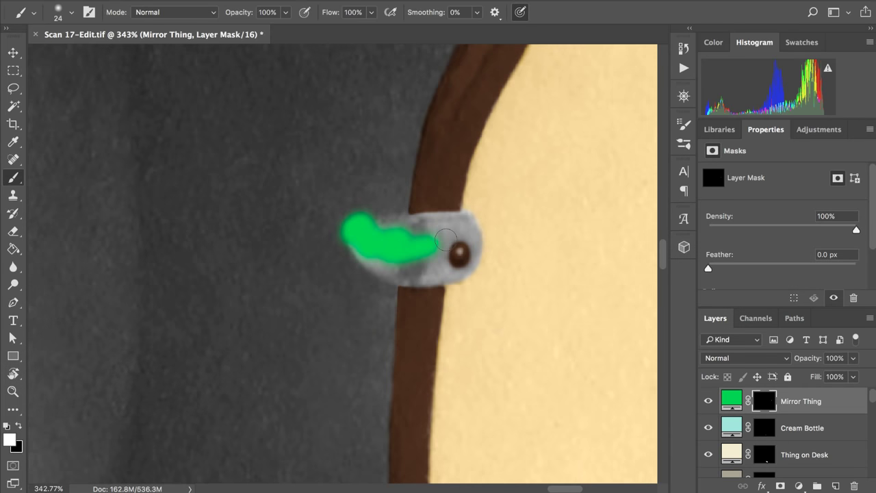
pyautogui.hotkey('ctrl', 'z')
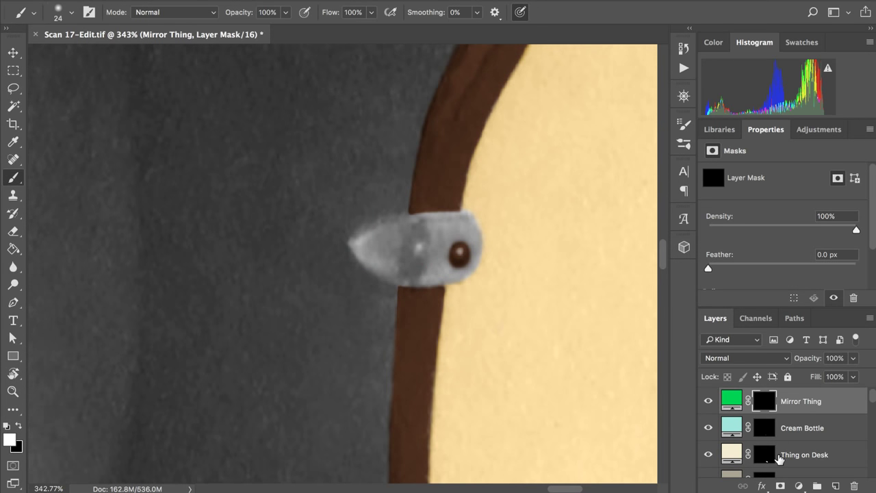
# Step: Load the Table layer's mask as a selection around the brown mirror frame
pyautogui.scroll(-1, 778, 458)
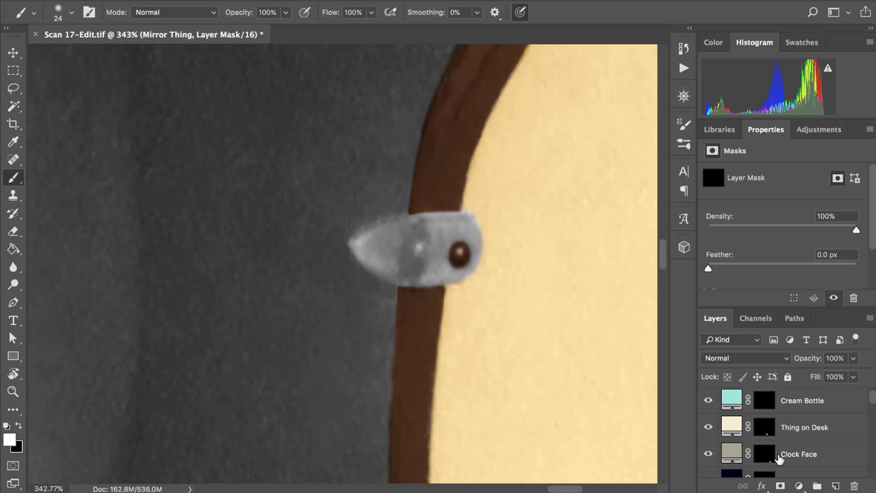
pyautogui.scroll(-3, 778, 457)
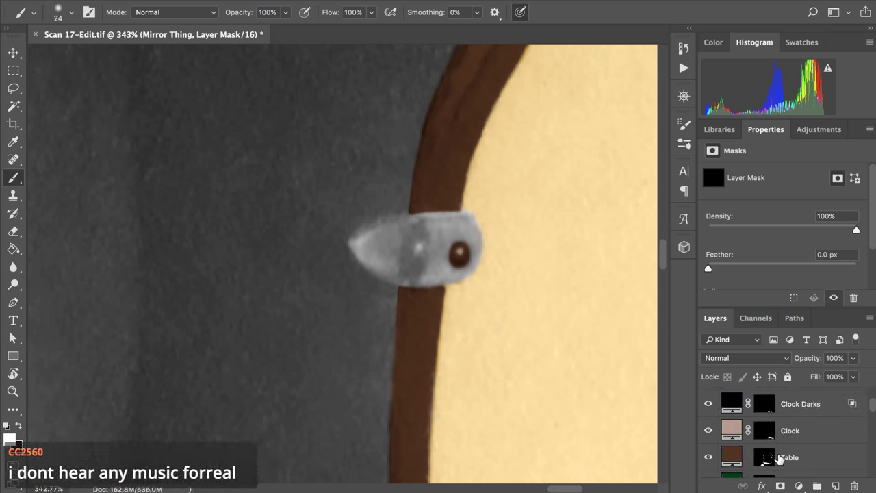
pyautogui.keyDown('ctrl'); pyautogui.click(759, 464); pyautogui.keyUp('ctrl')
pyautogui.scroll(4, 758, 464)
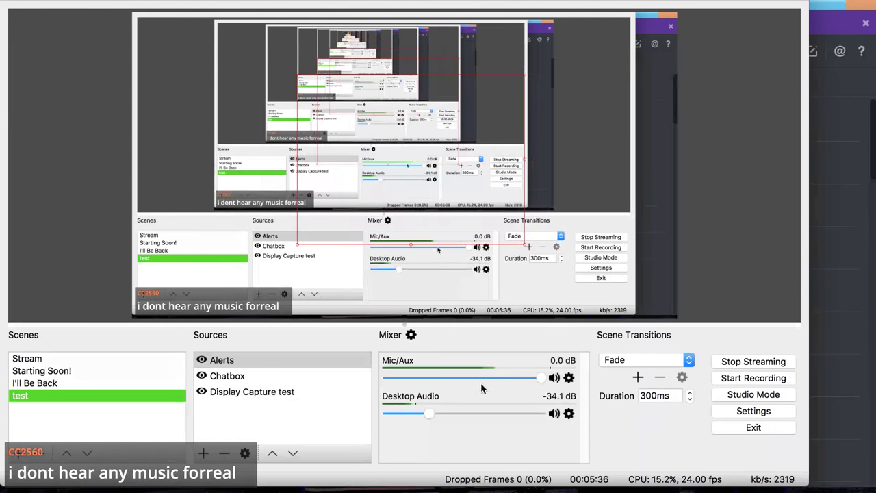
# Step: Raise the OBS Desktop Audio volume from -34.1 dB to about -20.2 dB
pyautogui.moveTo(429, 412); pyautogui.dragTo(448, 409)
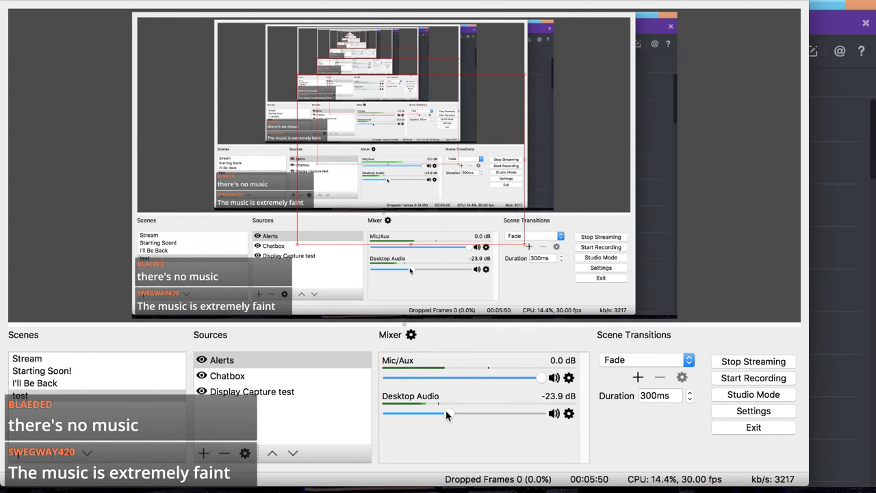
pyautogui.moveTo(447, 410); pyautogui.dragTo(458, 410)
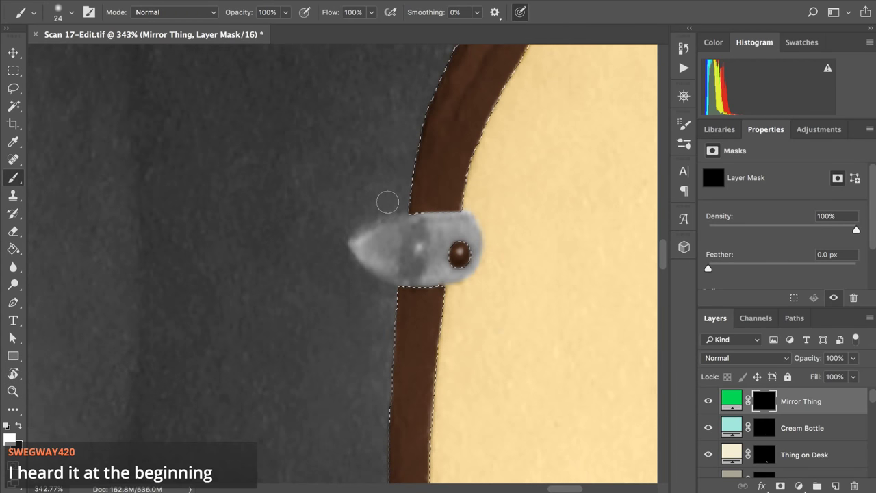
# Step: Inverse the frame selection, paint white over the mirror piece on the Mirror Thing mask, and view the mask alone
pyautogui.click(327, 1)
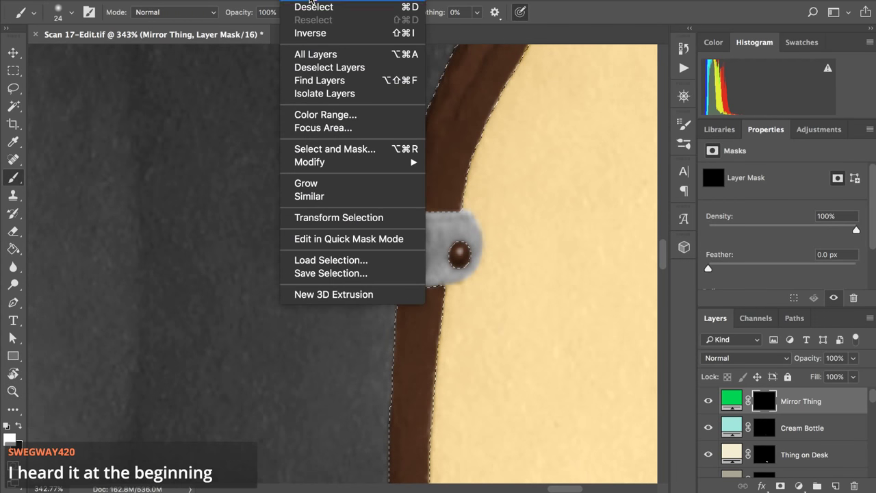
pyautogui.click(312, 30)
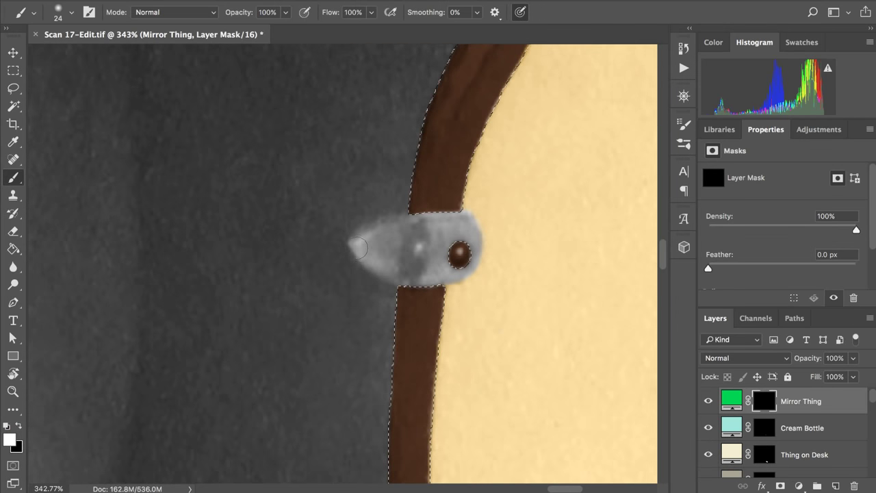
pyautogui.moveTo(357, 243); pyautogui.dragTo(365, 238)
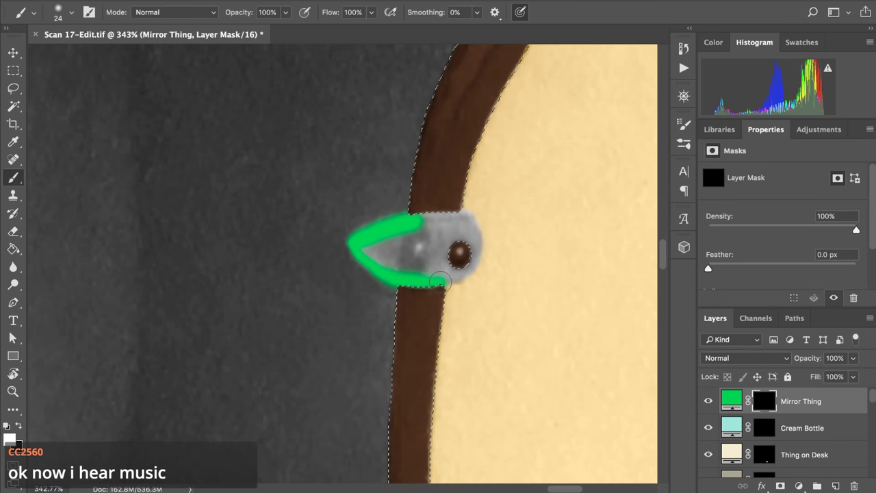
pyautogui.moveTo(458, 277)
pyautogui.mouseDown()
pyautogui.moveTo(472, 263)
pyautogui.moveTo(469, 217)
pyautogui.mouseUp()
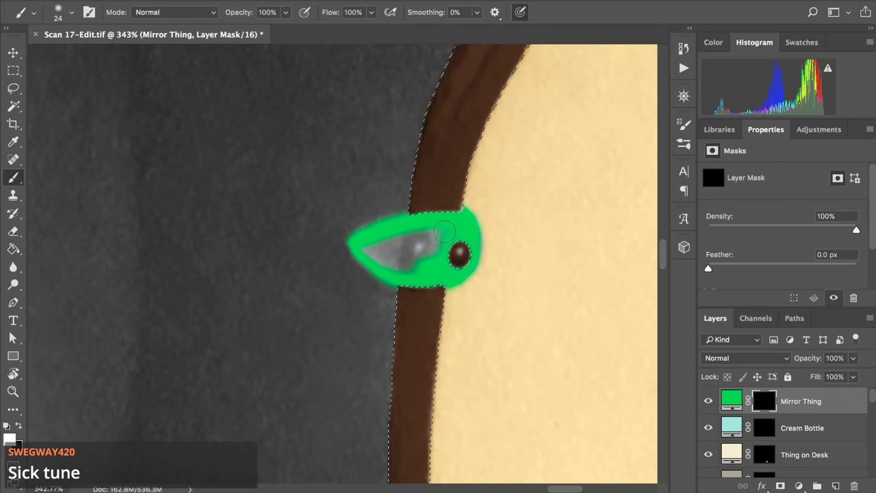
pyautogui.moveTo(400, 262); pyautogui.dragTo(373, 254)
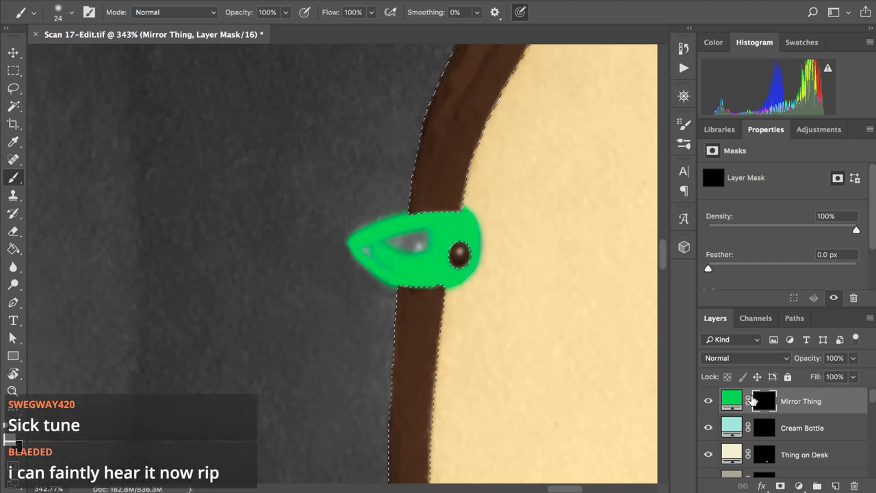
pyautogui.keyDown('alt'); pyautogui.click(760, 402); pyautogui.keyUp('alt')
pyautogui.scroll(3, 596, 265)
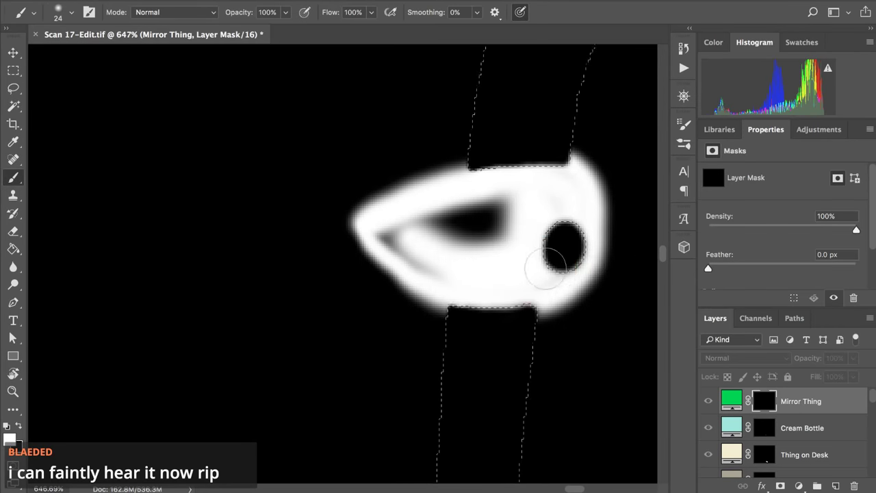
# Step: Shrink the brush, fill the mask's dark gaps beside the knob hole, and return to colour view
pyautogui.moveTo(546, 268); pyautogui.dragTo(550, 172)
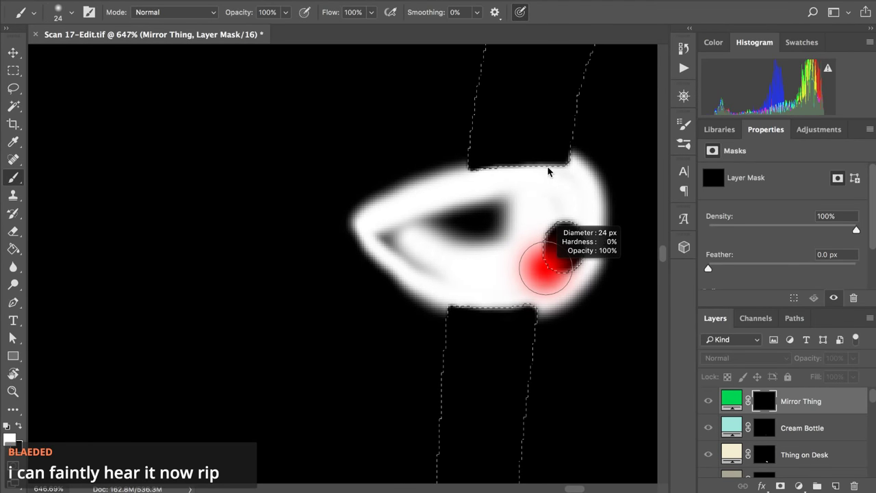
pyautogui.moveTo(536, 251); pyautogui.dragTo(516, 253)
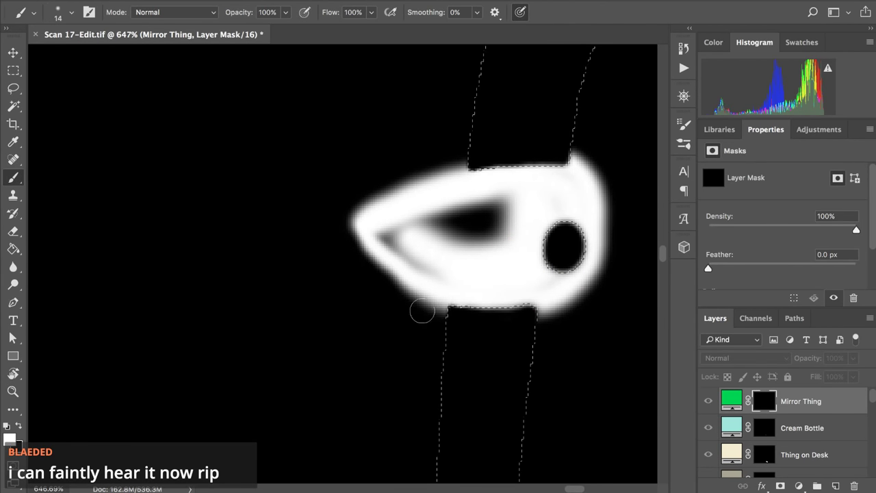
pyautogui.moveTo(407, 254)
pyautogui.mouseDown()
pyautogui.moveTo(426, 274)
pyautogui.moveTo(381, 231)
pyautogui.moveTo(400, 235)
pyautogui.moveTo(393, 228)
pyautogui.moveTo(457, 215)
pyautogui.mouseUp()
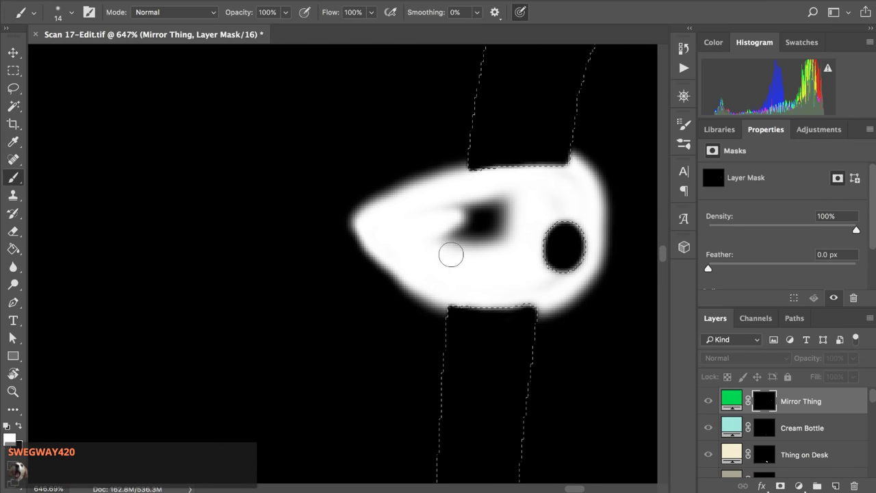
pyautogui.moveTo(451, 254)
pyautogui.mouseDown()
pyautogui.moveTo(471, 232)
pyautogui.moveTo(440, 232)
pyautogui.moveTo(445, 219)
pyautogui.moveTo(452, 227)
pyautogui.moveTo(475, 203)
pyautogui.moveTo(489, 202)
pyautogui.moveTo(481, 248)
pyautogui.moveTo(492, 243)
pyautogui.moveTo(510, 200)
pyautogui.moveTo(516, 210)
pyautogui.moveTo(504, 228)
pyautogui.mouseUp()
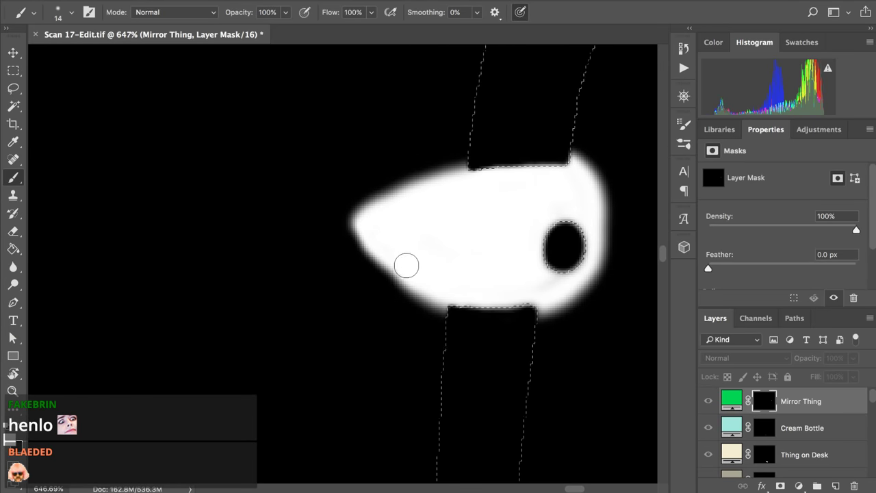
pyautogui.press('super+minus')
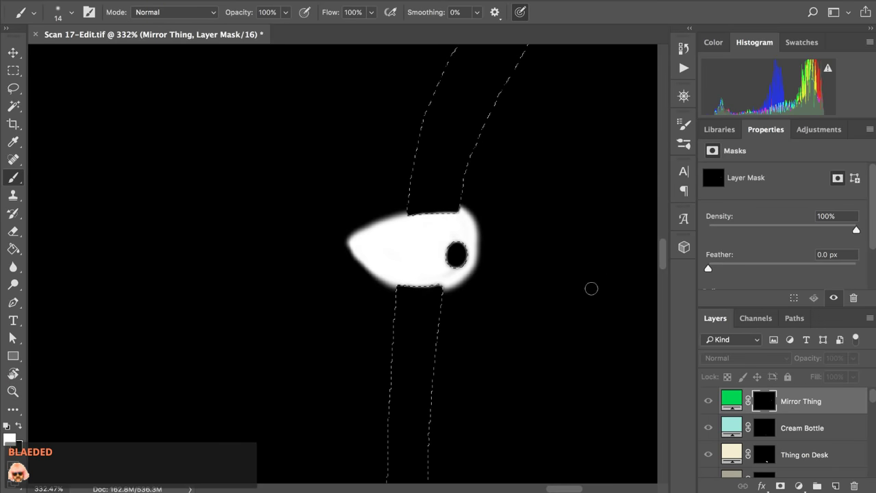
pyautogui.keyDown('alt'); pyautogui.click(761, 401); pyautogui.keyUp('alt')
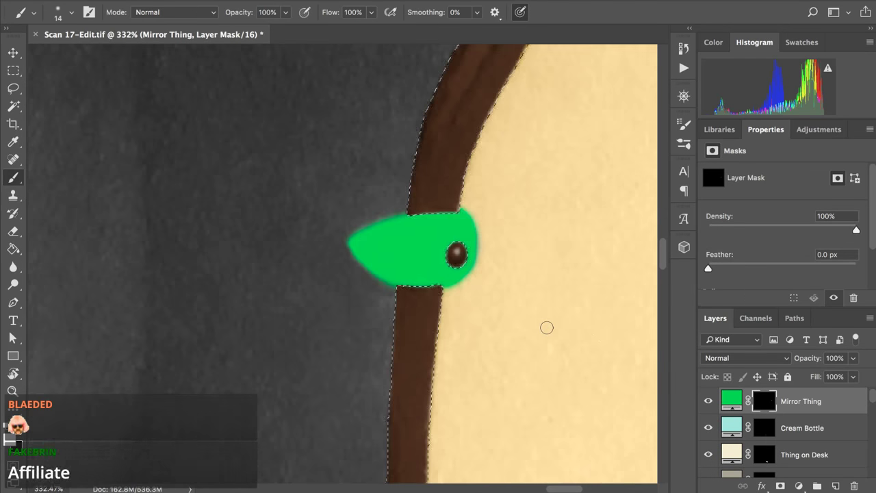
# Step: Deselect the frame and set the Mirror Thing layer's blend mode to Color
pyautogui.press('super+minus')
pyautogui.press('super+d')
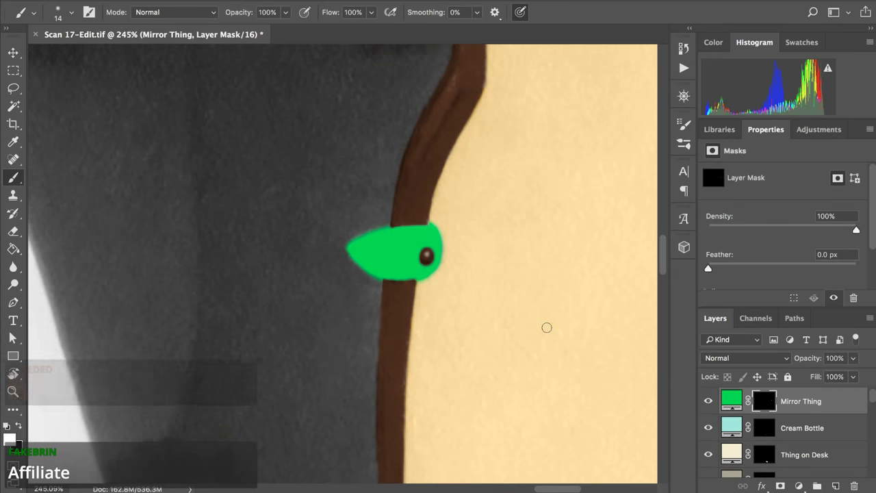
pyautogui.scroll(-3, 546, 328)
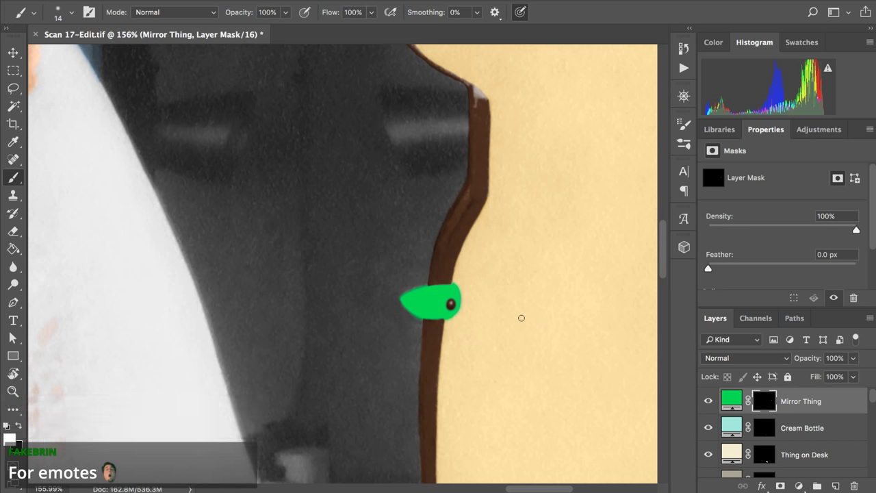
pyautogui.scroll(3, 521, 317)
pyautogui.scroll(-1, 521, 318)
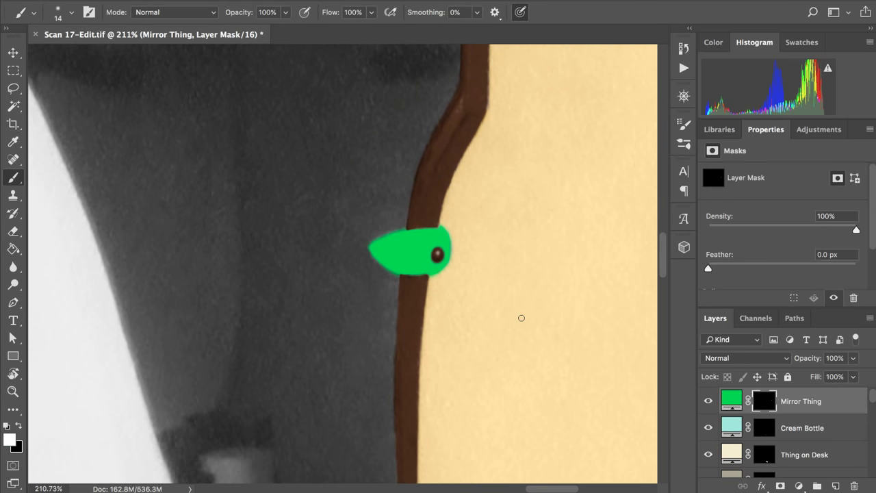
pyautogui.scroll(1, 521, 317)
pyautogui.scroll(2, 522, 317)
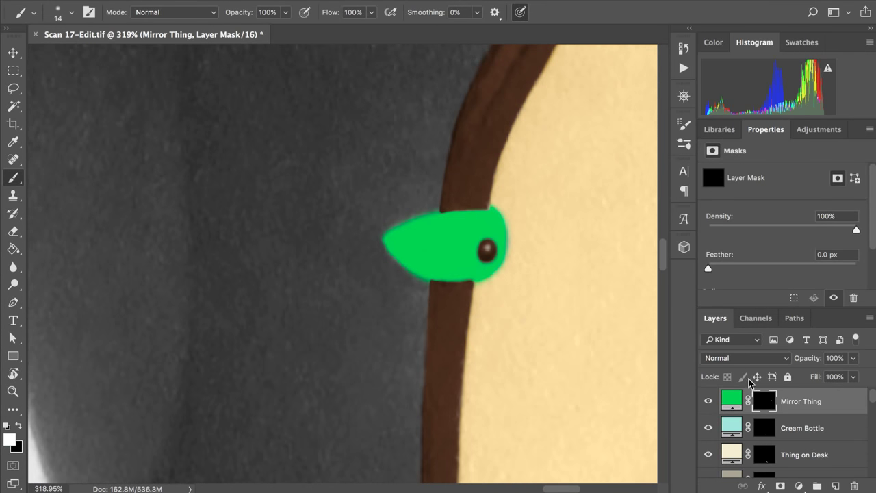
pyautogui.click(740, 359)
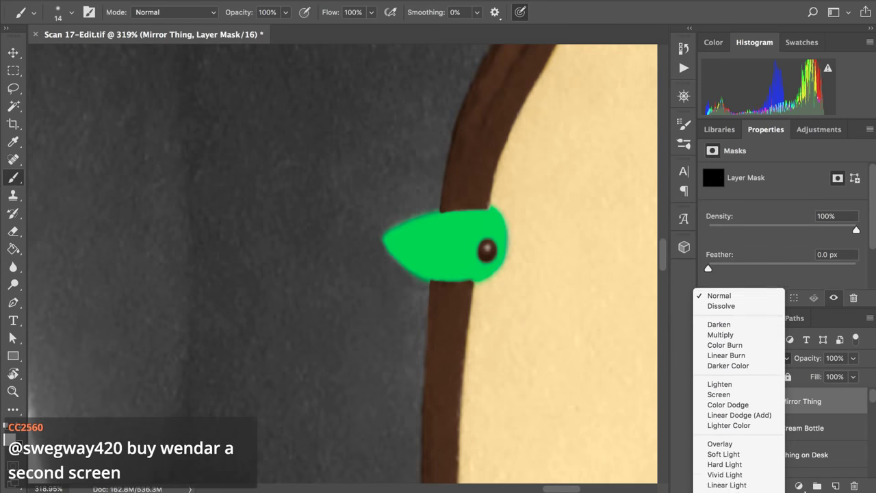
pyautogui.click(717, 465)
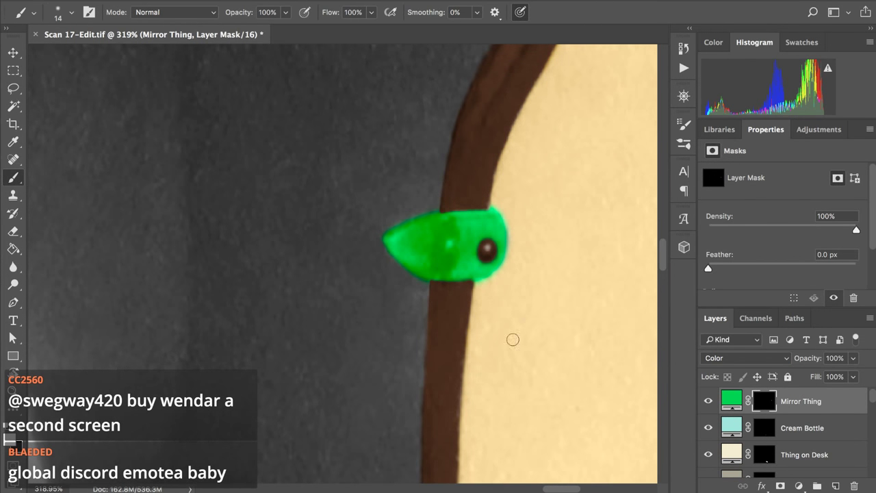
# Step: Resize the brush to 21 px and make black the foreground colour
pyautogui.scroll(2, 473, 333)
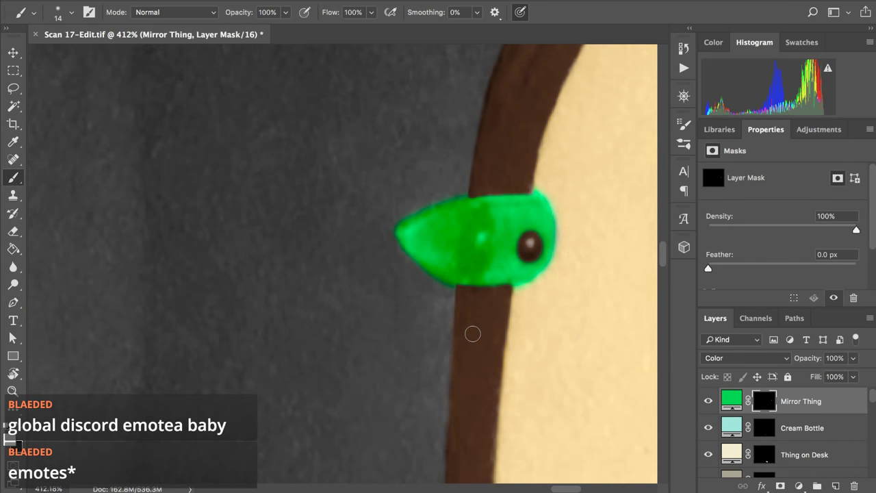
pyautogui.scroll(2, 473, 333)
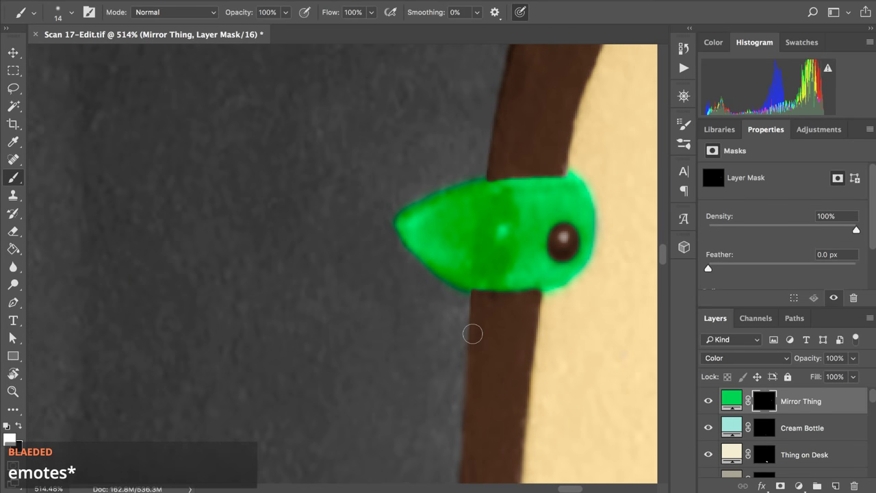
pyautogui.moveTo(452, 333)
pyautogui.mouseDown()
pyautogui.moveTo(445, 333)
pyautogui.moveTo(450, 278)
pyautogui.mouseUp()
pyautogui.moveTo(404, 356)
pyautogui.mouseDown()
pyautogui.moveTo(384, 342)
pyautogui.moveTo(419, 361)
pyautogui.mouseUp()
pyautogui.press('x')
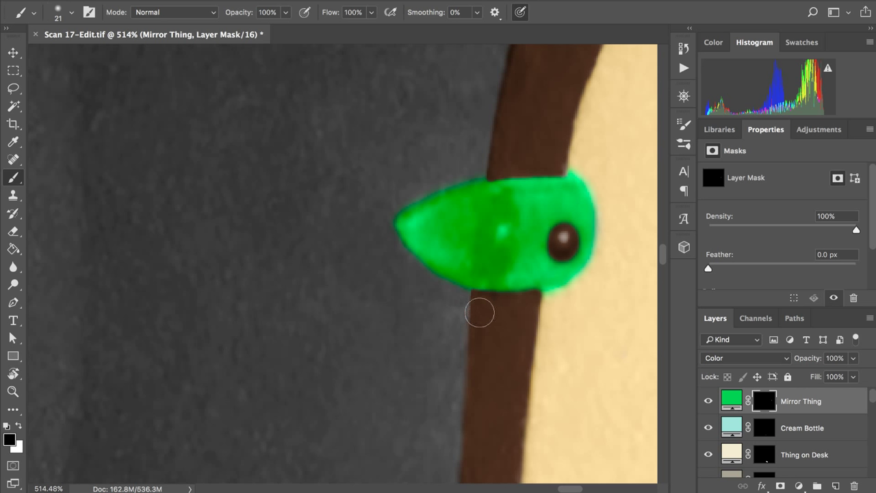
pyautogui.scroll(-3, 482, 289)
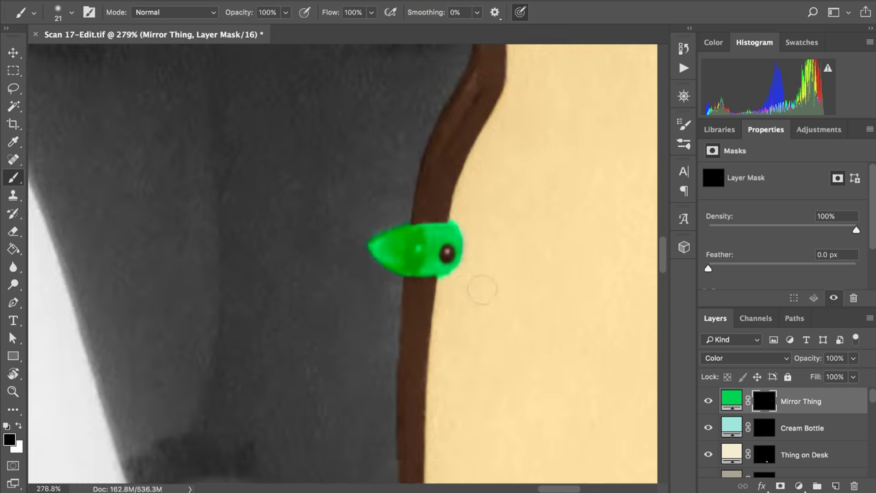
pyautogui.hscroll(-2, 529, 302)
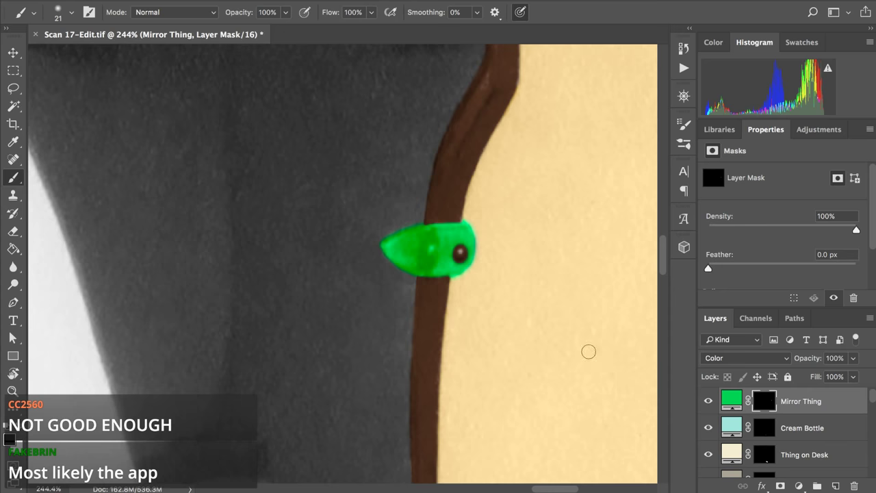
pyautogui.hotkey('ctrl', '-')
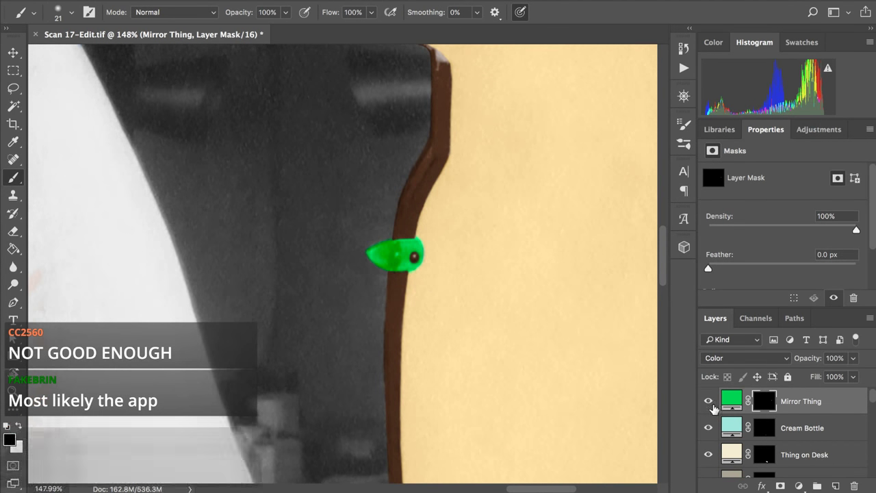
# Step: Try several darker greens for the Mirror Thing fill, then settle on pale green a4cda6
pyautogui.doubleClick(730, 401)
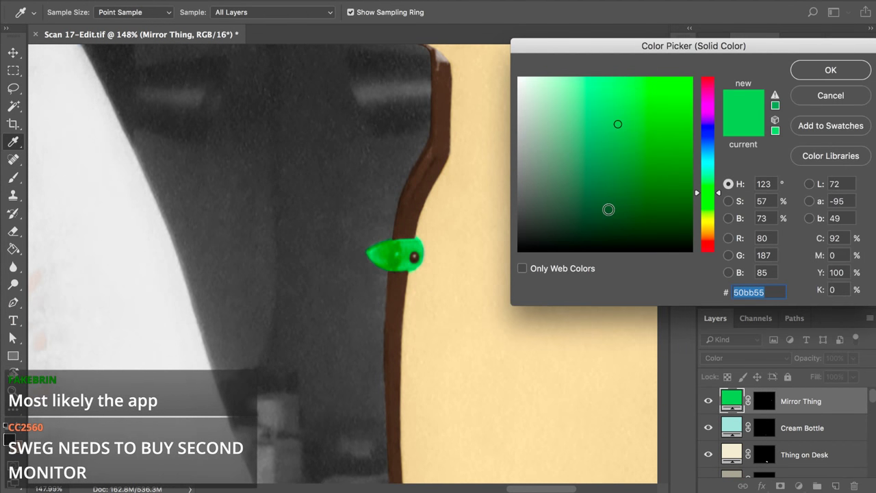
pyautogui.click(610, 209)
pyautogui.click(603, 219)
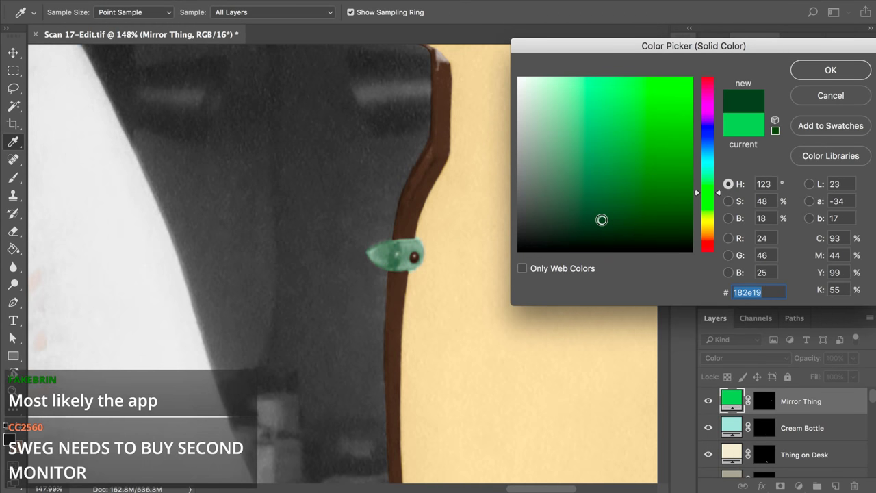
pyautogui.click(625, 224)
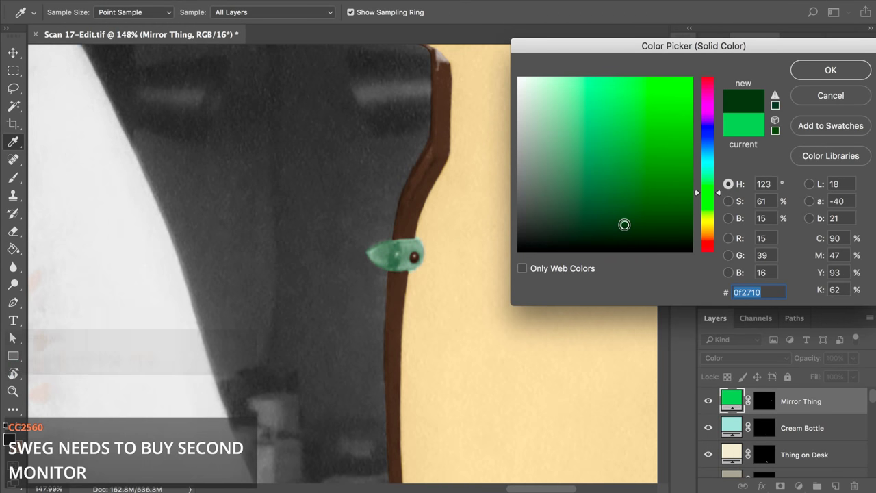
pyautogui.click(567, 223)
pyautogui.click(665, 226)
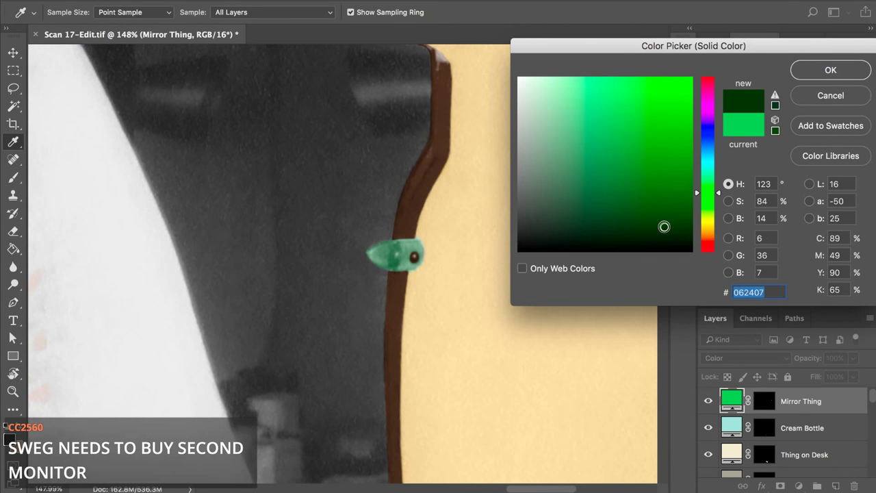
pyautogui.click(677, 237)
pyautogui.moveTo(682, 238)
pyautogui.mouseDown()
pyautogui.moveTo(681, 219)
pyautogui.moveTo(667, 207)
pyautogui.moveTo(666, 165)
pyautogui.moveTo(585, 162)
pyautogui.moveTo(584, 121)
pyautogui.moveTo(553, 111)
pyautogui.mouseUp()
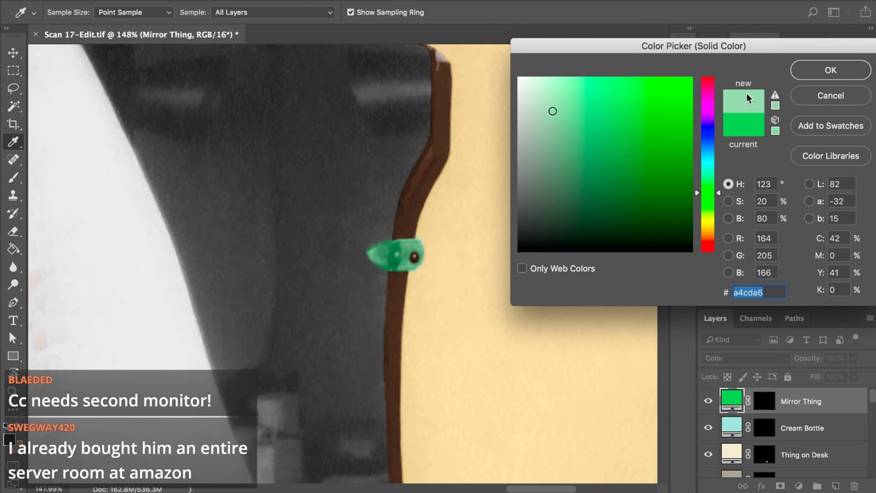
pyautogui.click(809, 74)
pyautogui.press('b')
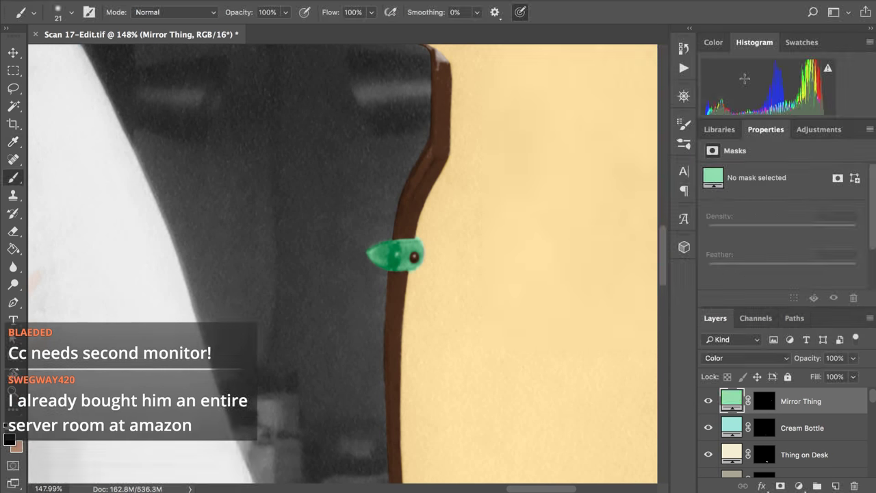
pyautogui.scroll(-3, 439, 258)
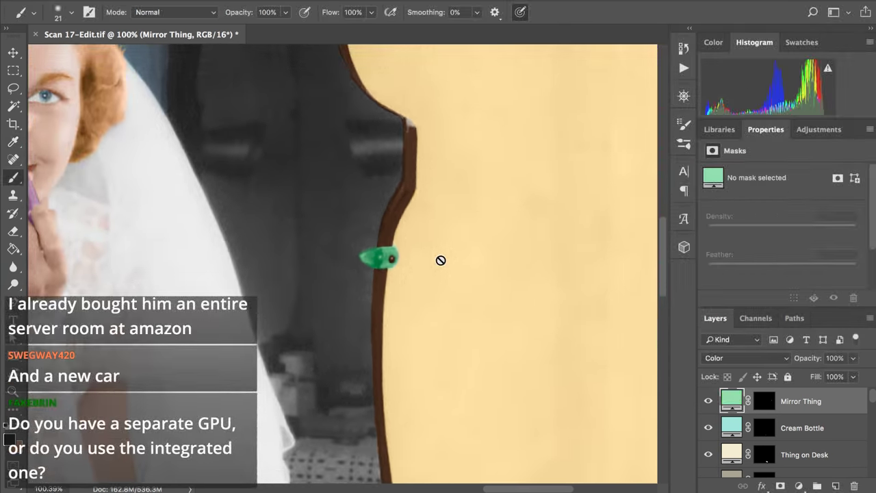
pyautogui.scroll(-1, 440, 260)
pyautogui.scroll(-2, 442, 264)
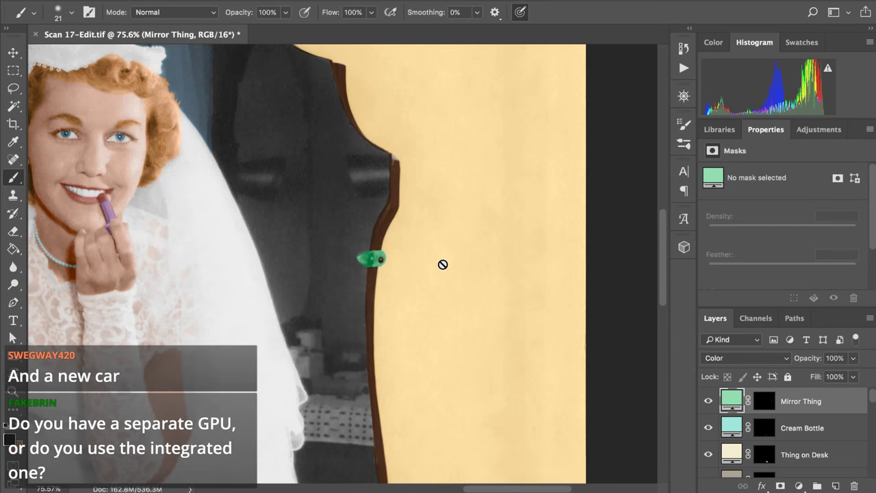
pyautogui.scroll(2, 443, 264)
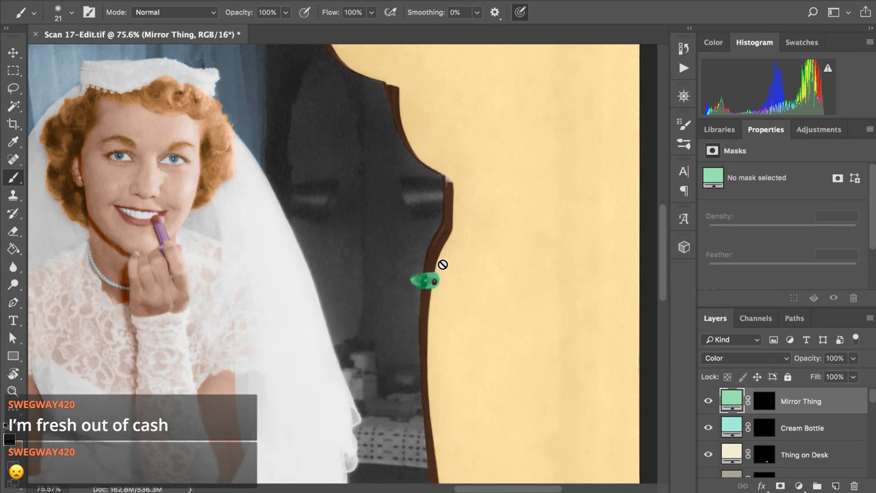
# Step: Save the colorized photo and bring the small ornament on the mirror frame's edge into view
pyautogui.hotkey('ctrl', 's')
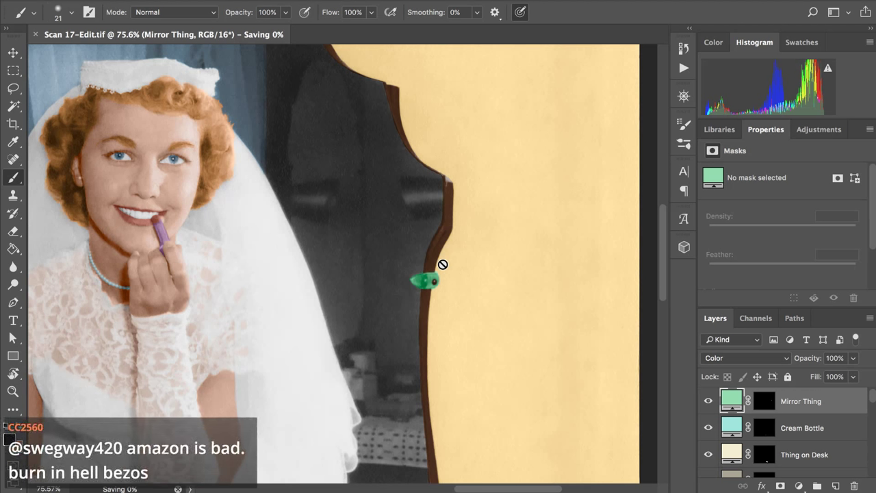
pyautogui.scroll(-1, 443, 264)
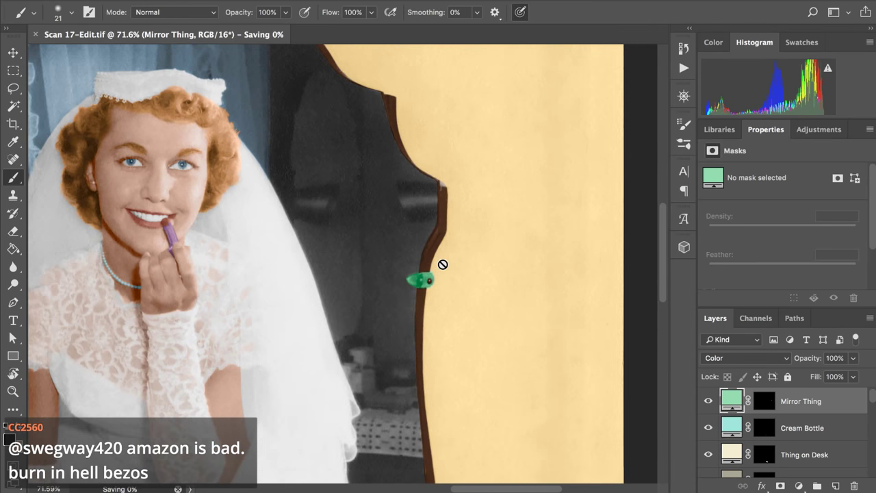
pyautogui.scroll(-4, 443, 264)
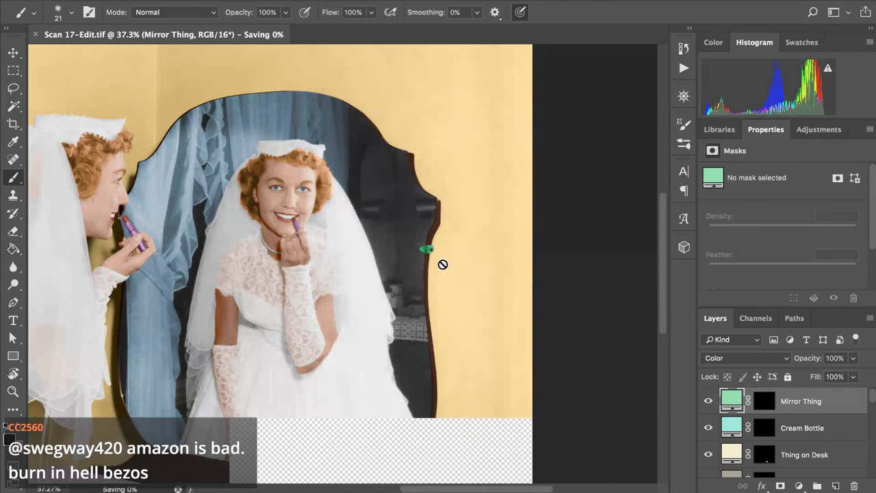
pyautogui.hscroll(-4, 443, 264)
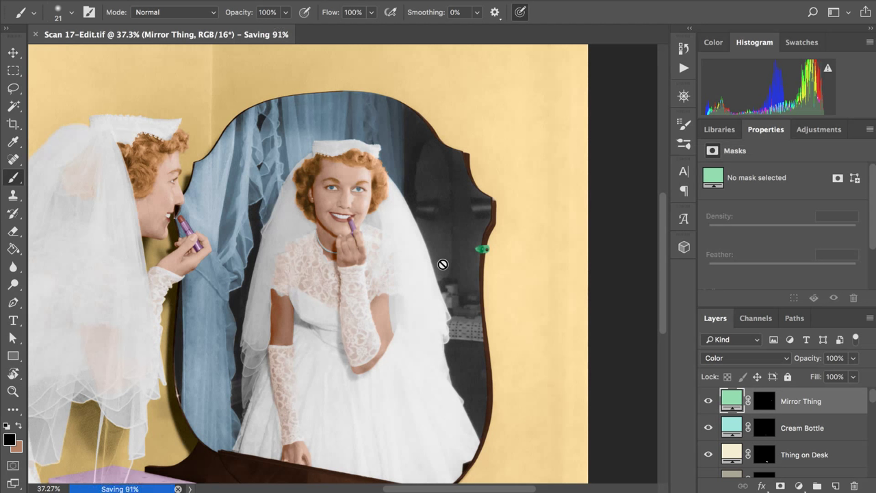
pyautogui.scroll(2, 443, 264)
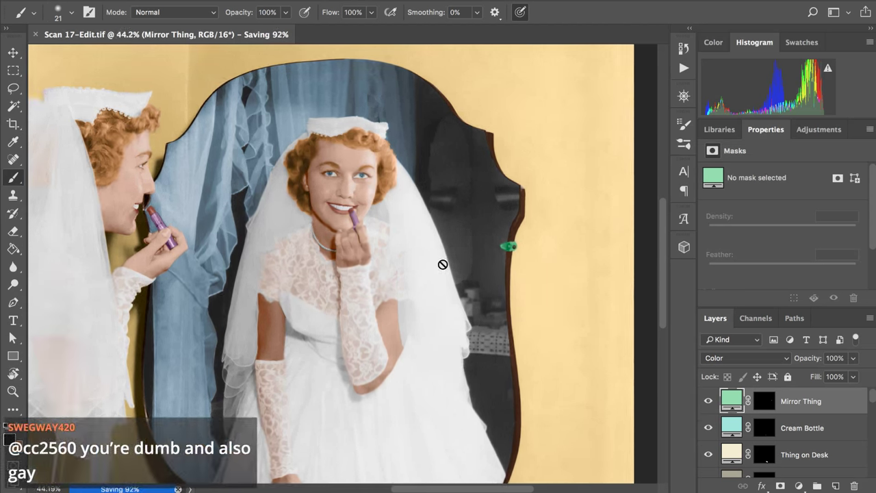
pyautogui.scroll(2, 443, 264)
pyautogui.scroll(3, 442, 264)
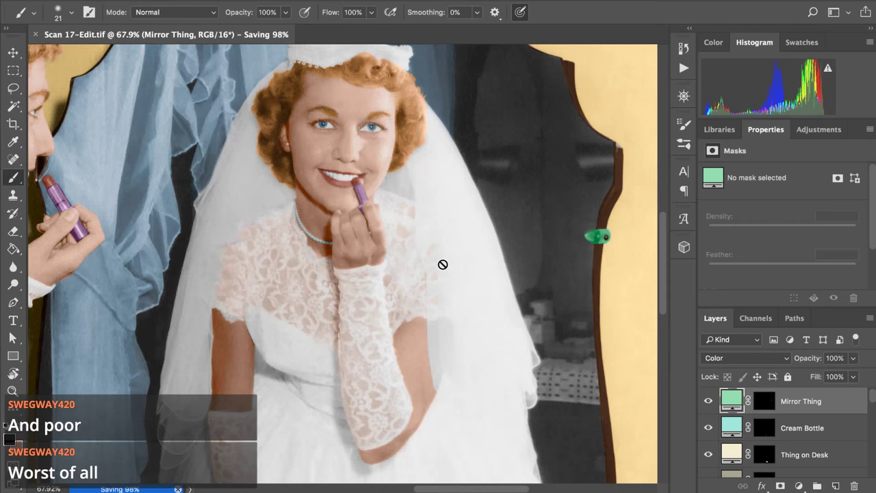
pyautogui.scroll(5, 443, 264)
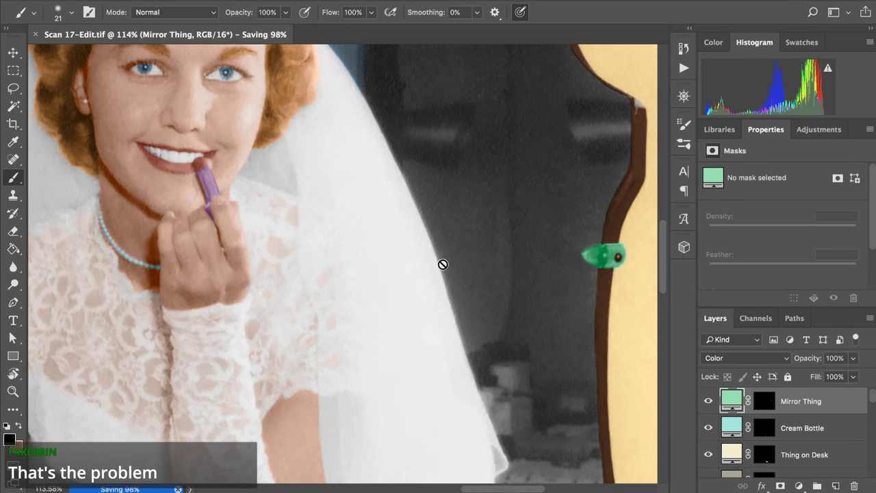
pyautogui.hscroll(4, 443, 264)
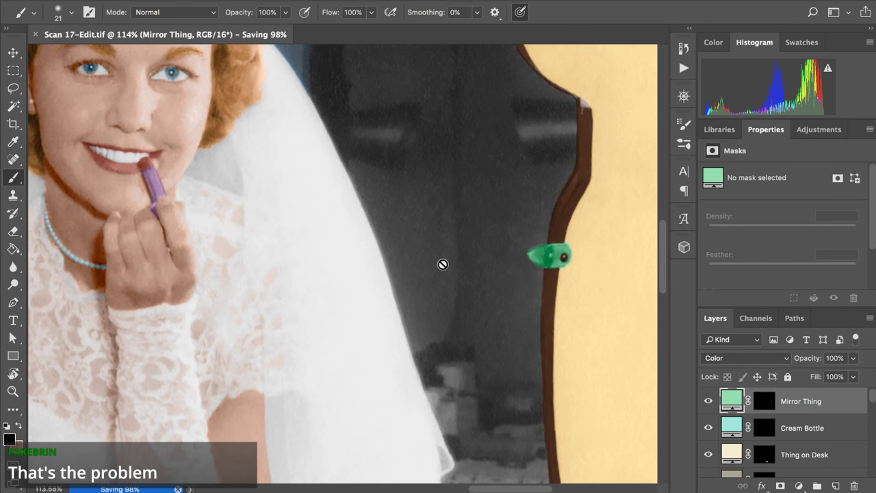
pyautogui.scroll(2, 484, 316)
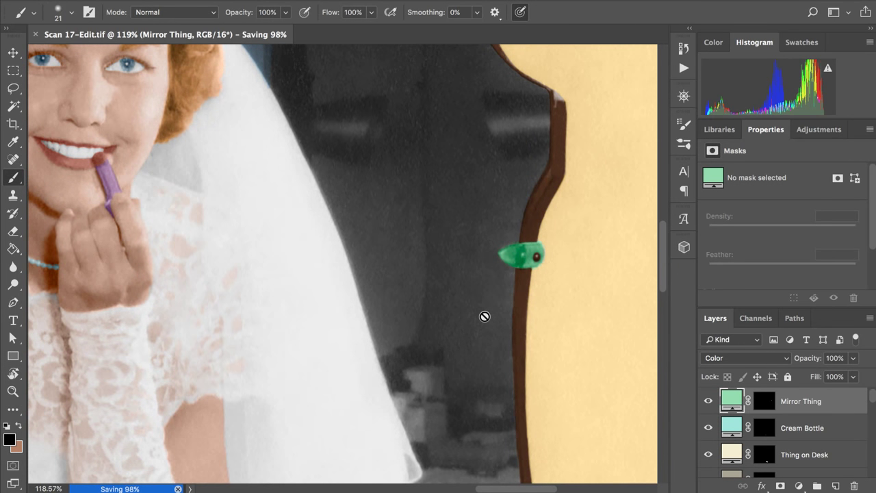
pyautogui.scroll(2, 485, 316)
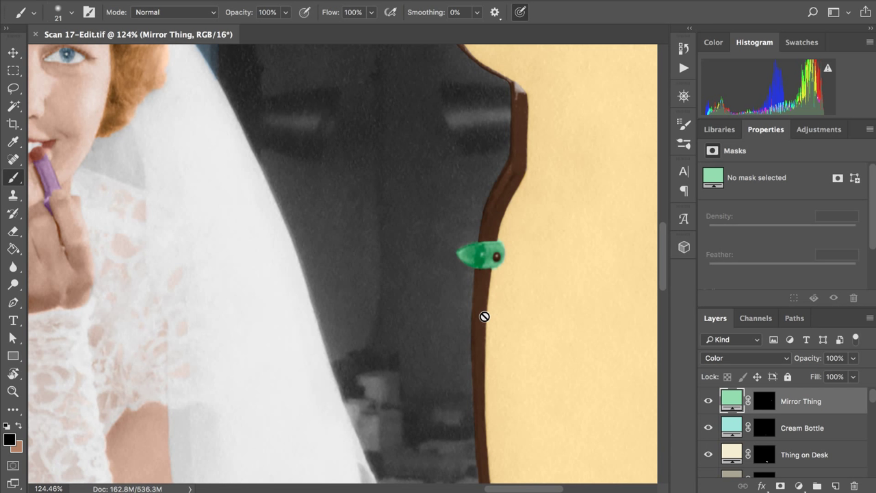
pyautogui.scroll(3, 485, 316)
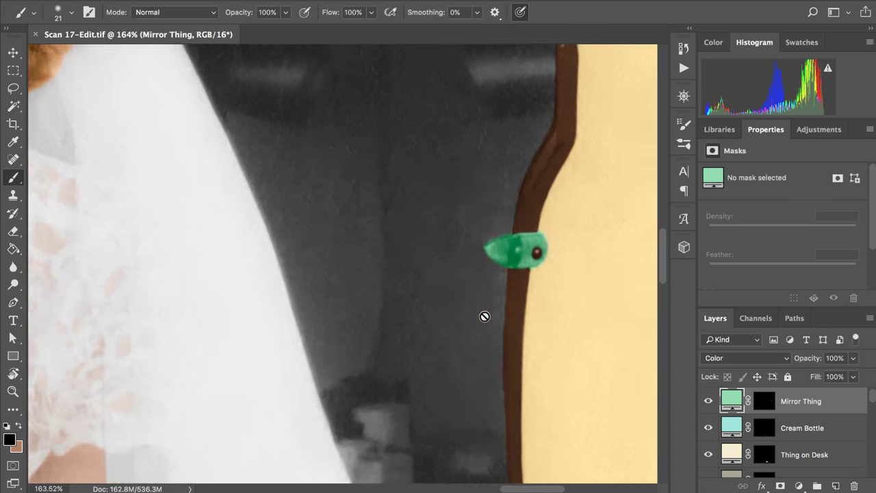
pyautogui.scroll(-6, 485, 316)
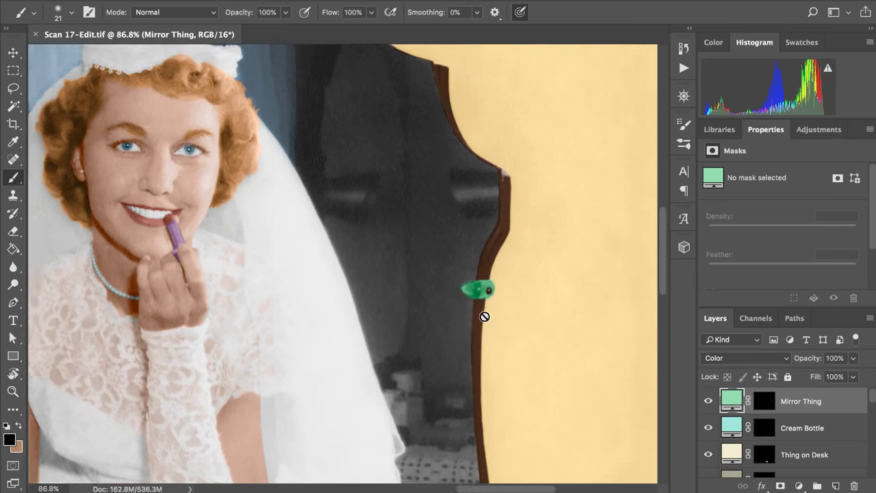
pyautogui.scroll(2, 485, 317)
pyautogui.scroll(-3, 485, 316)
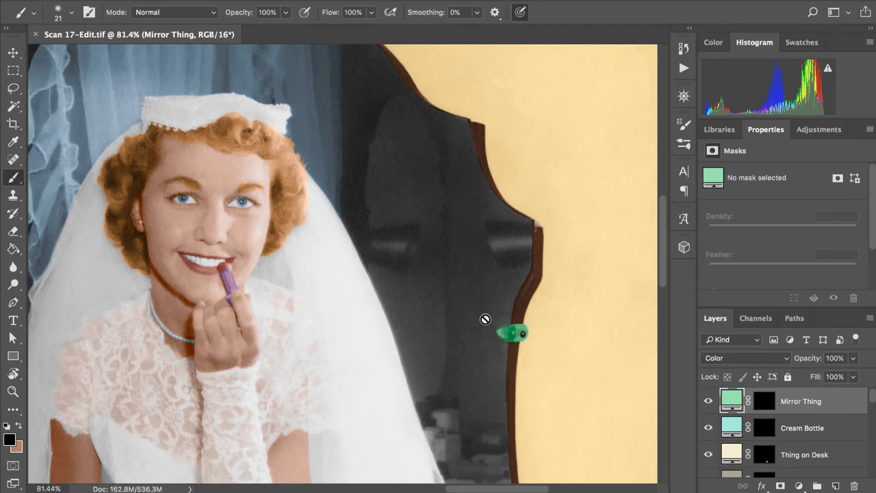
pyautogui.scroll(-10, 485, 319)
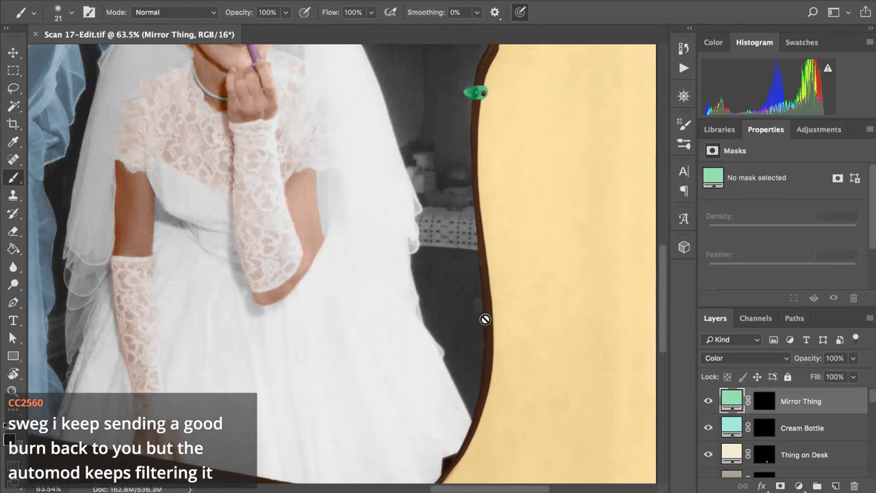
pyautogui.hscroll(-6, 485, 319)
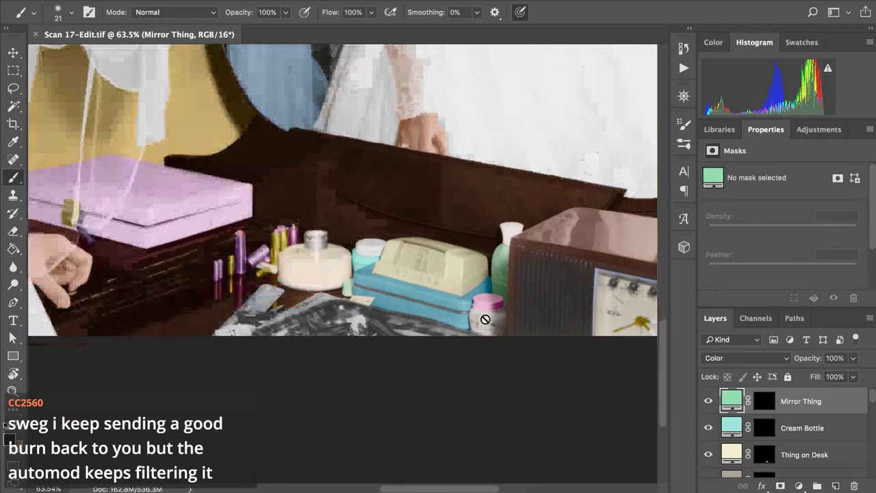
pyautogui.scroll(3, 485, 319)
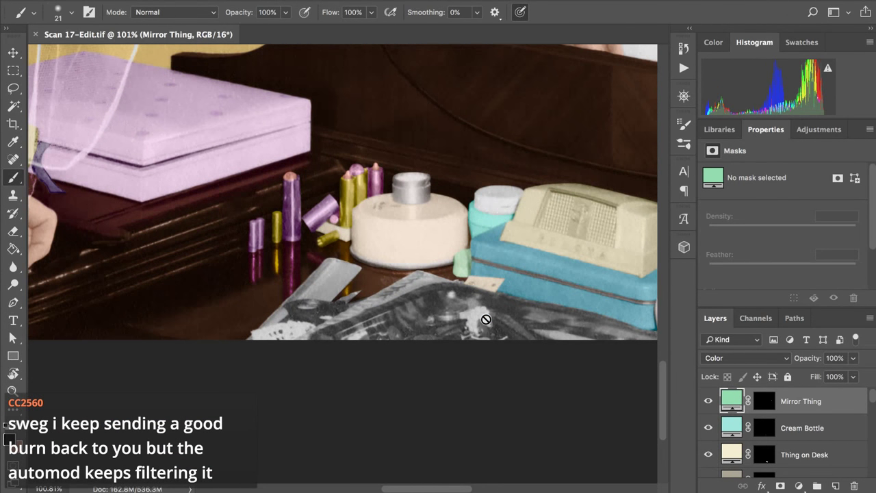
pyautogui.scroll(4, 486, 319)
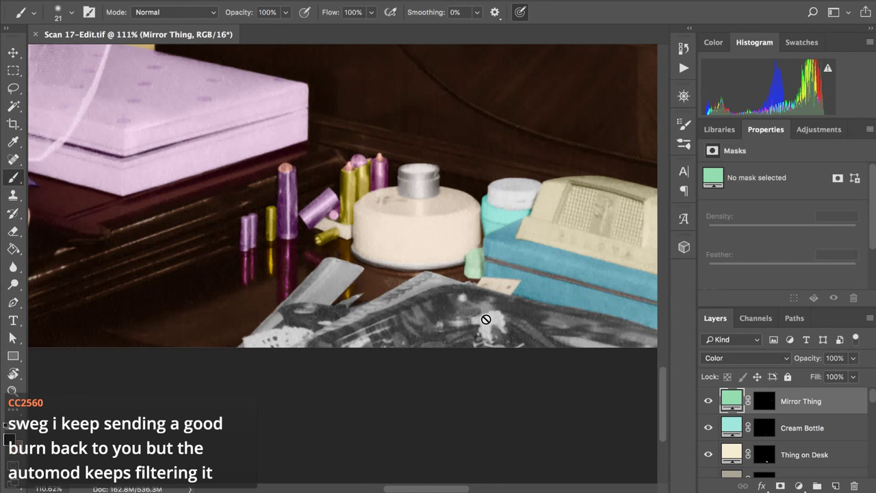
pyautogui.scroll(3, 486, 319)
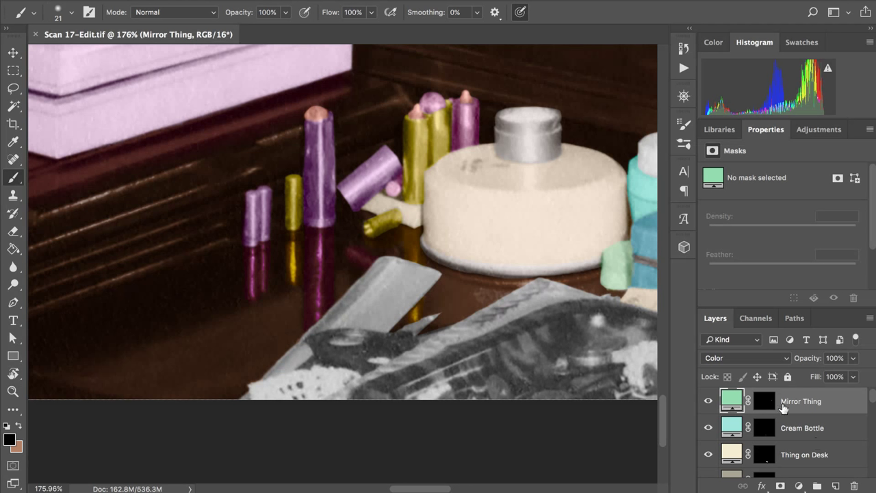
pyautogui.click(733, 425)
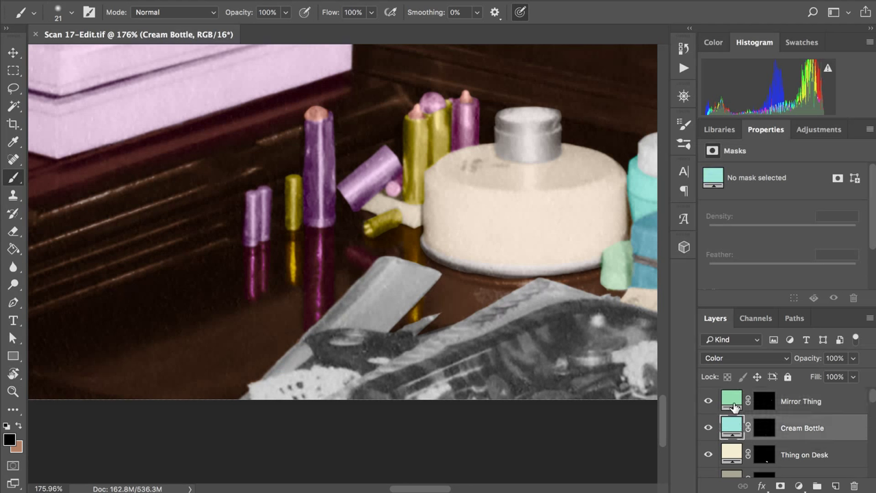
pyautogui.click(734, 404)
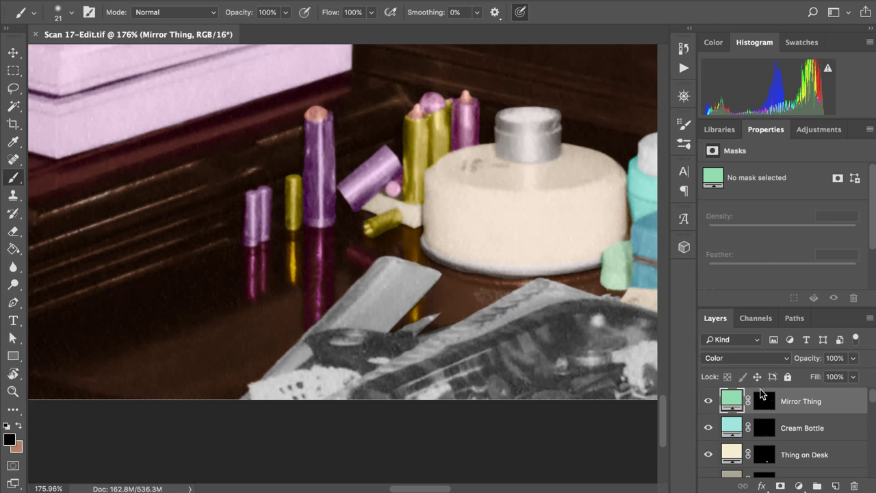
# Step: Add a Solid Color fill layer in pink #aa7eb0
pyautogui.click(797, 486)
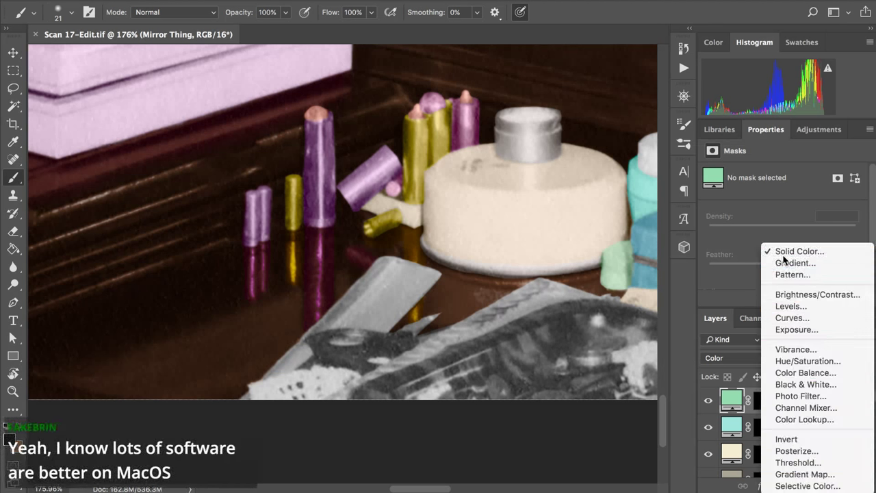
pyautogui.press('Escape')
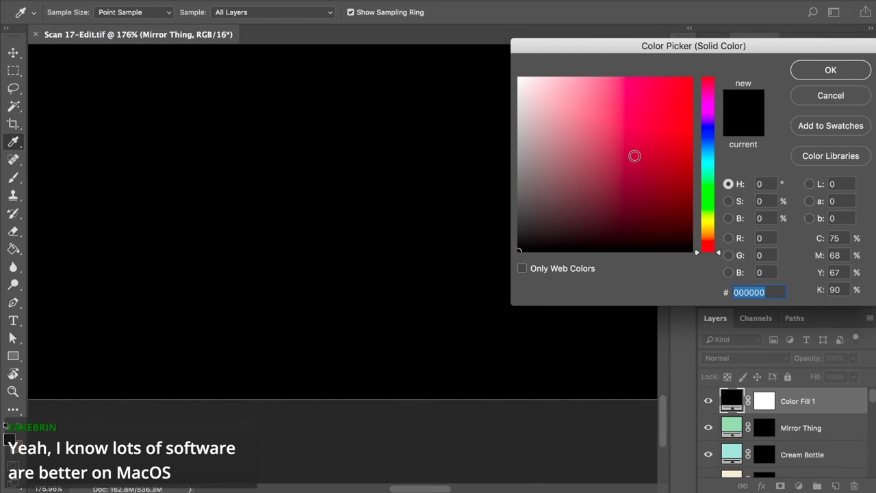
pyautogui.click(567, 131)
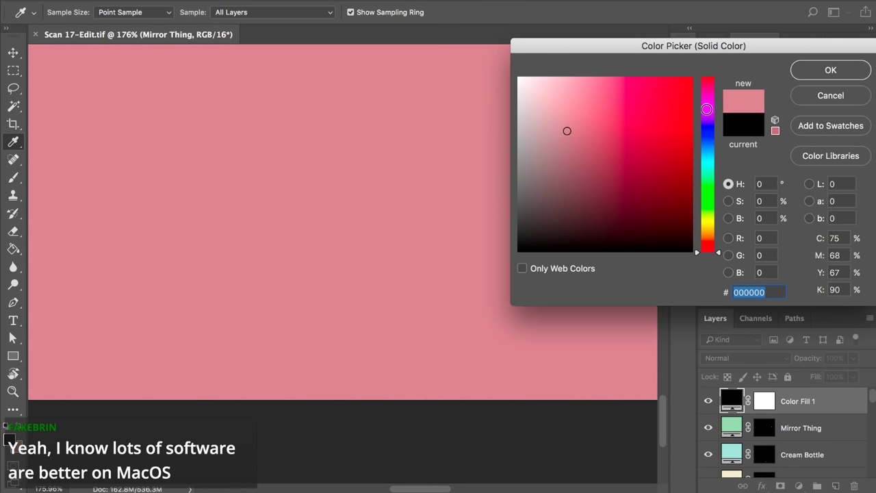
pyautogui.click(708, 109)
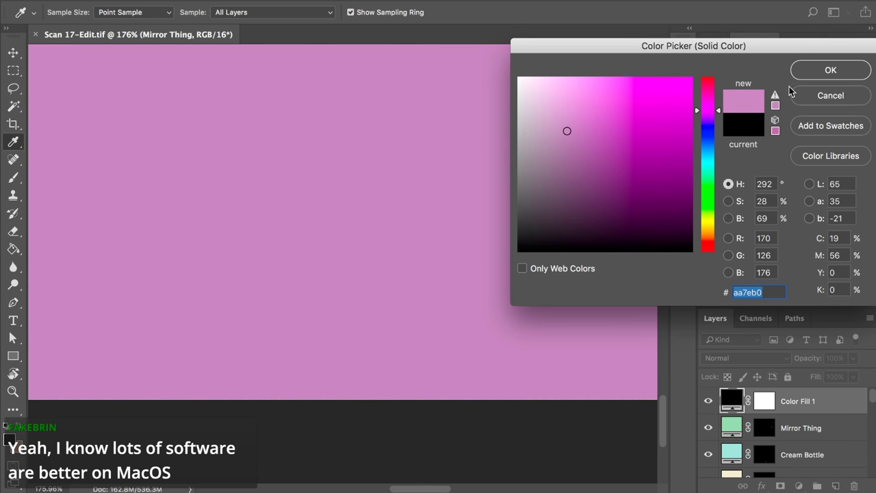
pyautogui.click(812, 71)
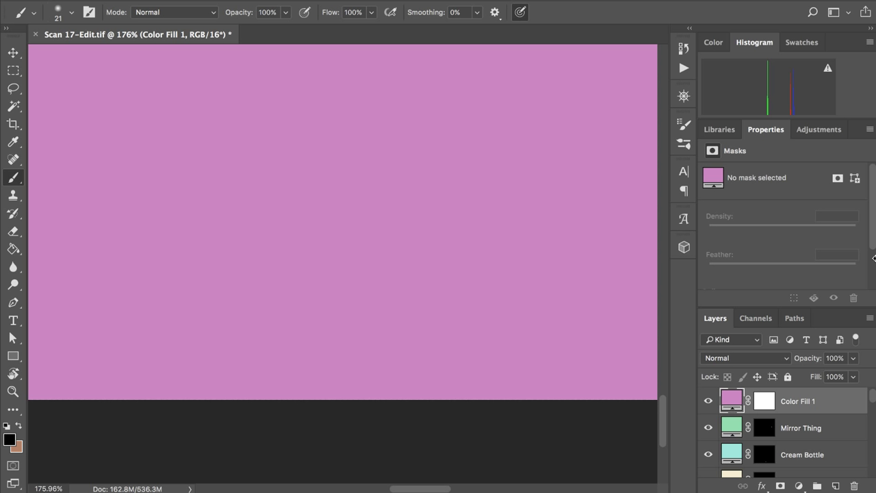
# Step: Rename the new fill layer 'Ruler' and invert its mask to black
pyautogui.doubleClick(803, 401)
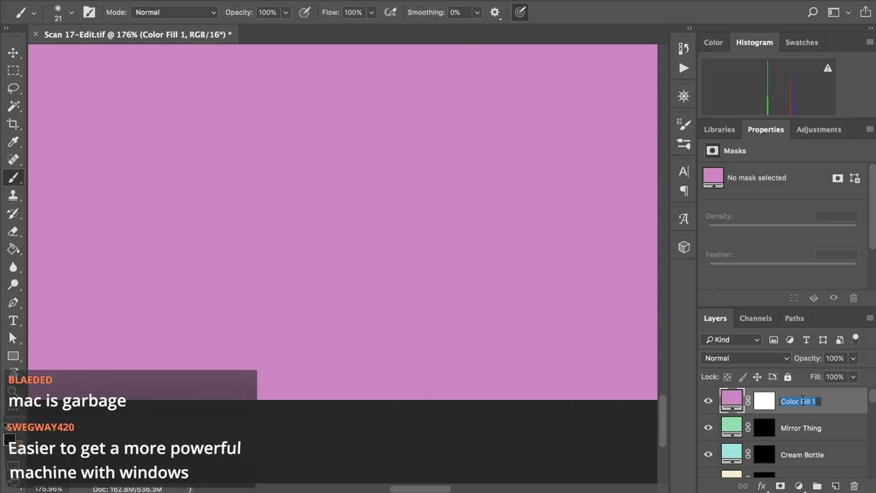
pyautogui.write('Ruler')
pyautogui.press('Return')
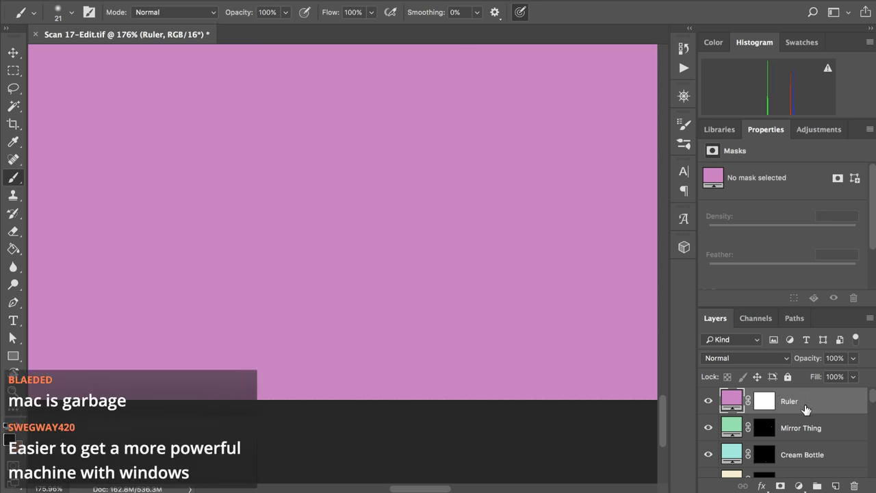
pyautogui.click(765, 400)
pyautogui.press('super+i')
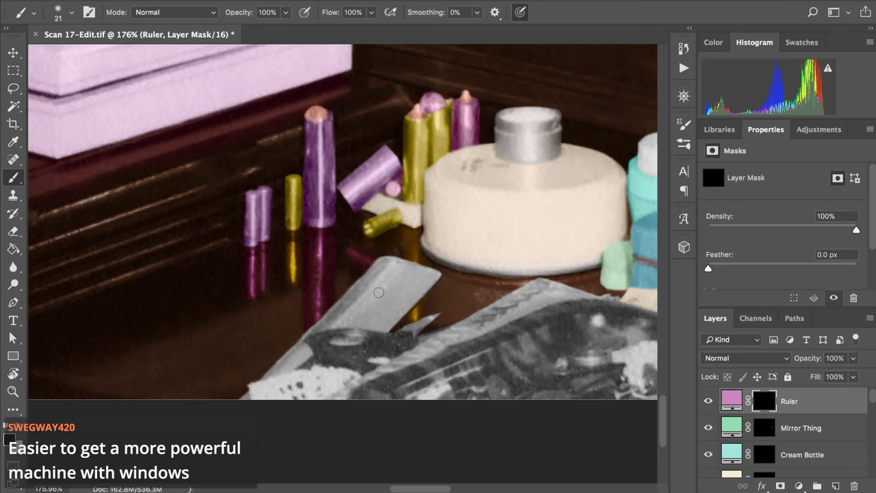
# Step: Load the coloured table area's layer mask as a selection
pyautogui.scroll(5, 379, 293)
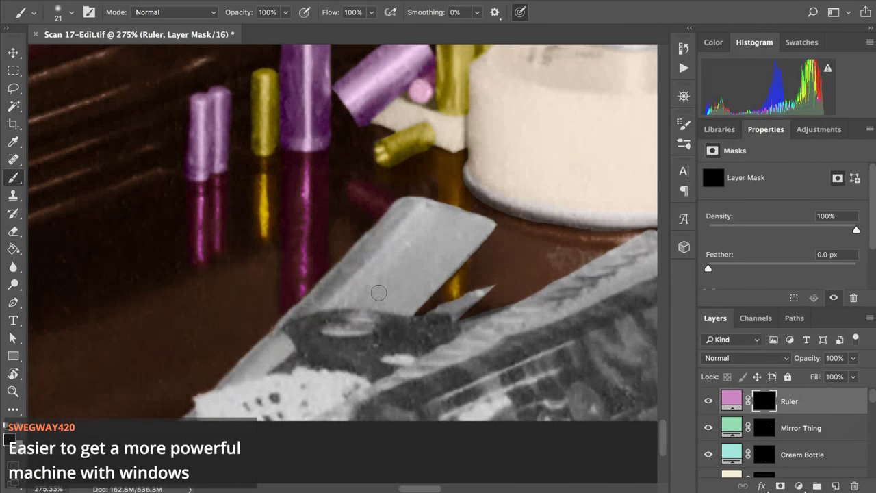
pyautogui.scroll(3, 379, 292)
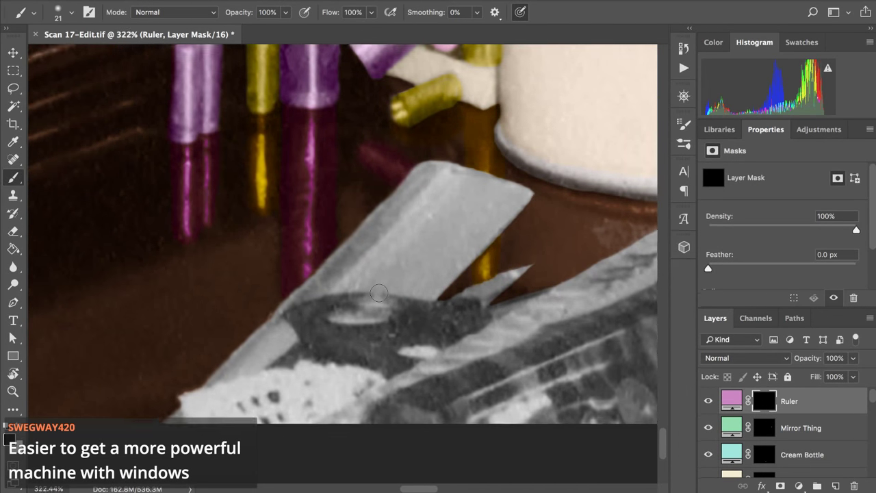
pyautogui.scroll(2, 379, 292)
pyautogui.scroll(-3, 705, 436)
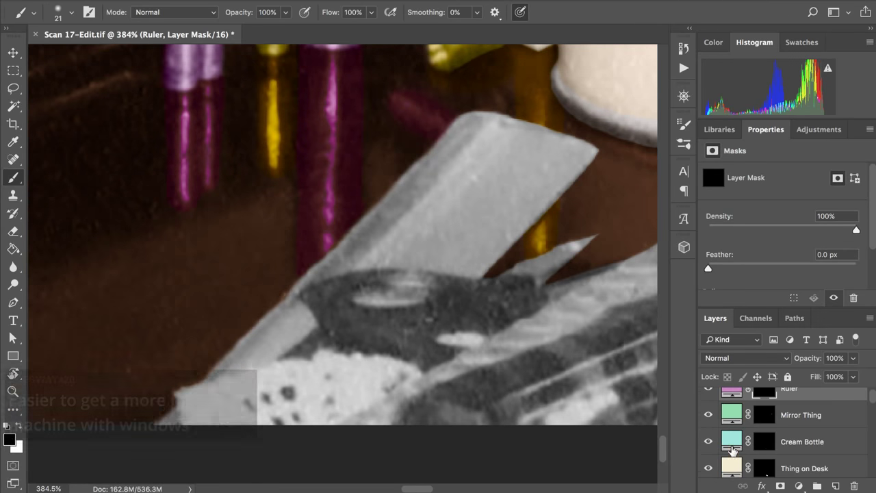
pyautogui.scroll(-3, 733, 452)
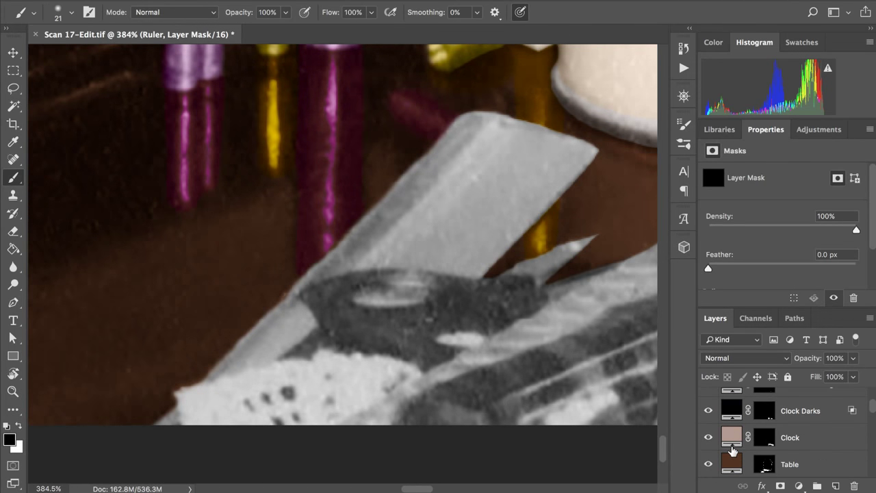
pyautogui.keyDown('ctrl'); pyautogui.click(765, 464); pyautogui.keyUp('ctrl')
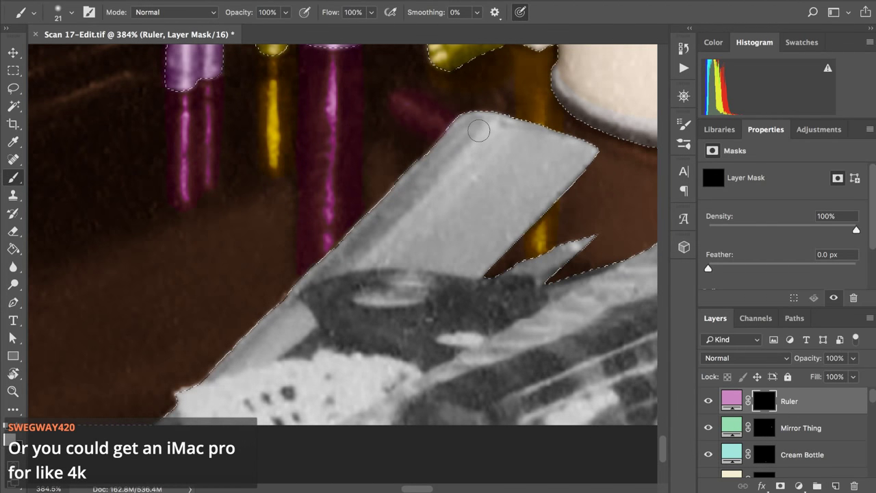
# Step: Apply Select > Inverse so everything outside the table area is selected
pyautogui.click(336, 0)
pyautogui.moveTo(291, 0)
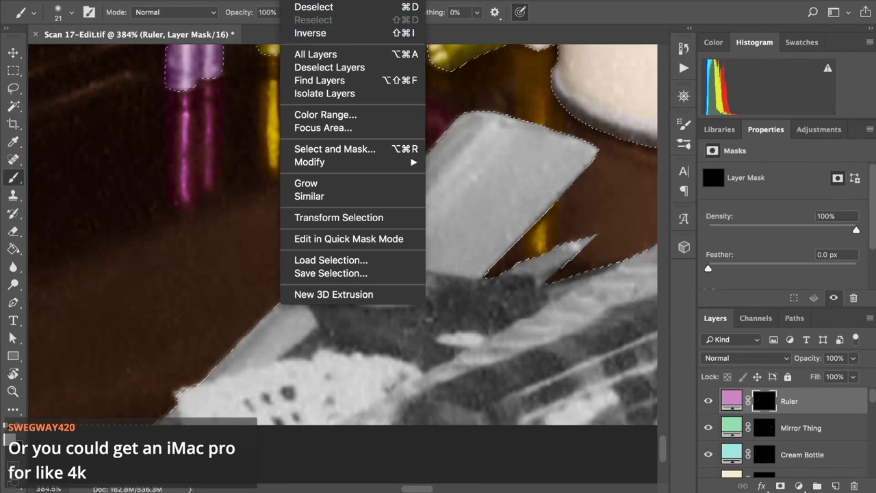
pyautogui.click(318, 38)
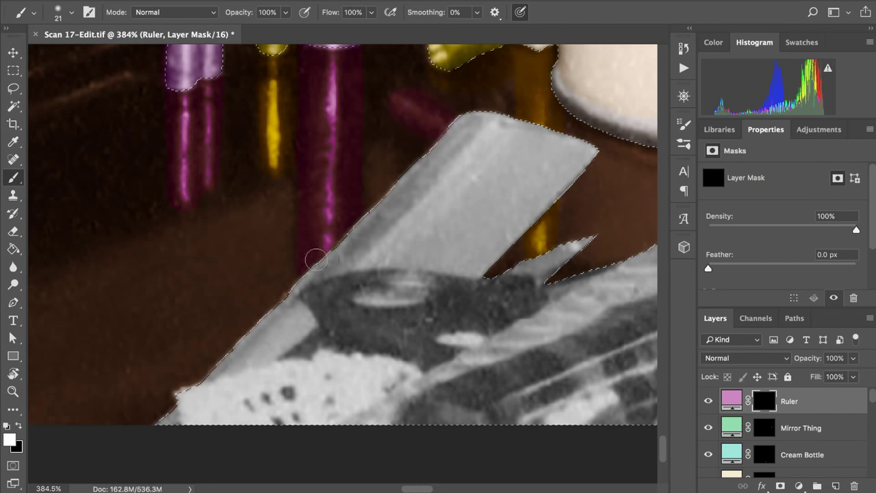
# Step: Paint pink into the Ruler mask along the ruler's top and lower edges, redoing one stray stroke
pyautogui.click(425, 195)
pyautogui.moveTo(421, 190); pyautogui.dragTo(451, 143)
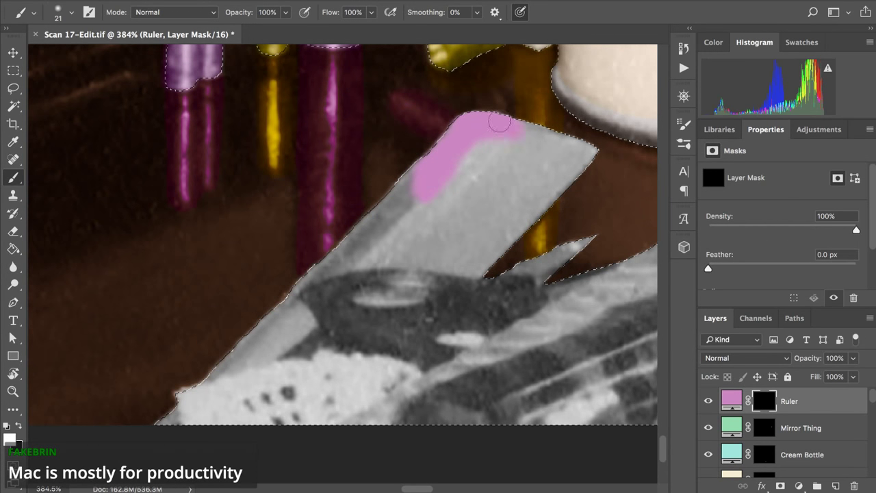
pyautogui.moveTo(587, 150)
pyautogui.mouseDown()
pyautogui.moveTo(476, 131)
pyautogui.moveTo(466, 138)
pyautogui.moveTo(565, 159)
pyautogui.moveTo(588, 170)
pyautogui.moveTo(469, 140)
pyautogui.moveTo(549, 169)
pyautogui.moveTo(586, 193)
pyautogui.moveTo(444, 148)
pyautogui.moveTo(522, 169)
pyautogui.moveTo(578, 199)
pyautogui.moveTo(434, 146)
pyautogui.moveTo(388, 156)
pyautogui.moveTo(437, 159)
pyautogui.moveTo(380, 203)
pyautogui.moveTo(411, 183)
pyautogui.moveTo(506, 165)
pyautogui.moveTo(480, 171)
pyautogui.moveTo(555, 198)
pyautogui.moveTo(490, 243)
pyautogui.mouseUp()
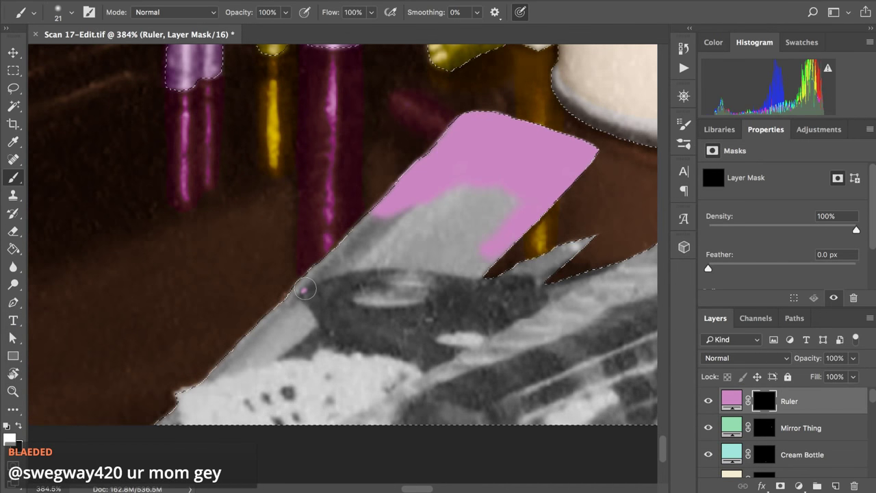
pyautogui.moveTo(300, 291); pyautogui.dragTo(387, 266)
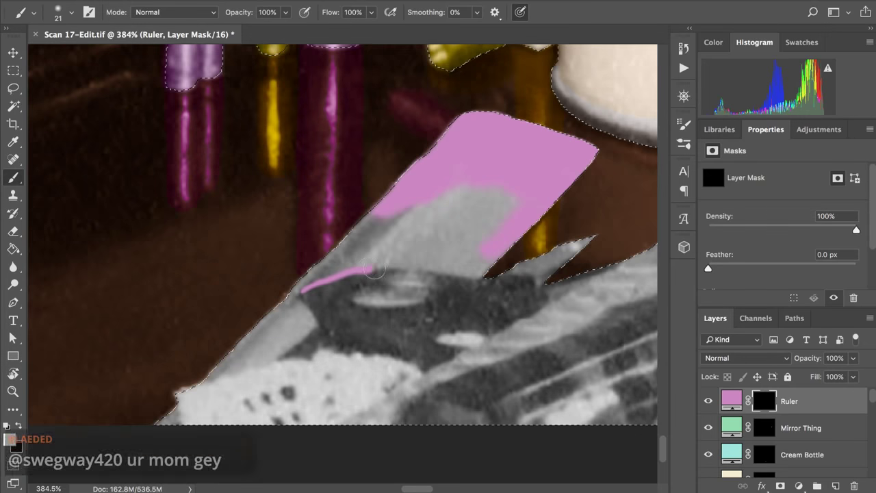
pyautogui.hotkey('ctrl', 'z')
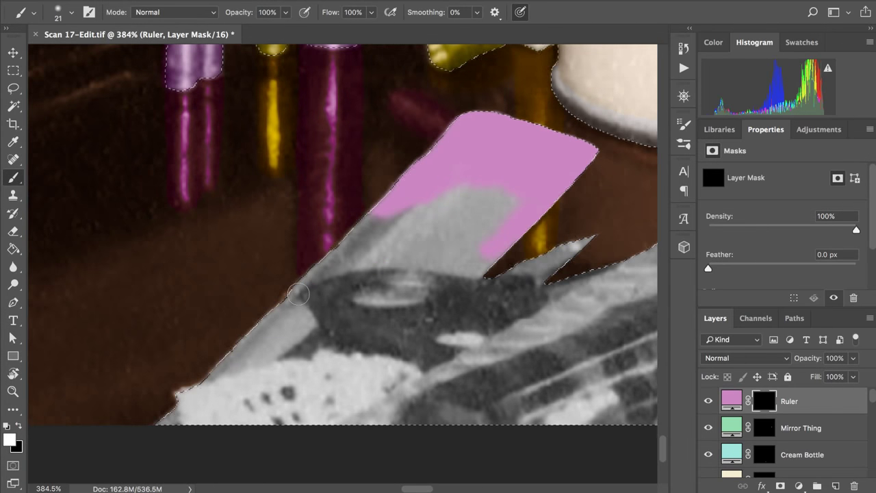
pyautogui.moveTo(318, 280); pyautogui.dragTo(445, 260)
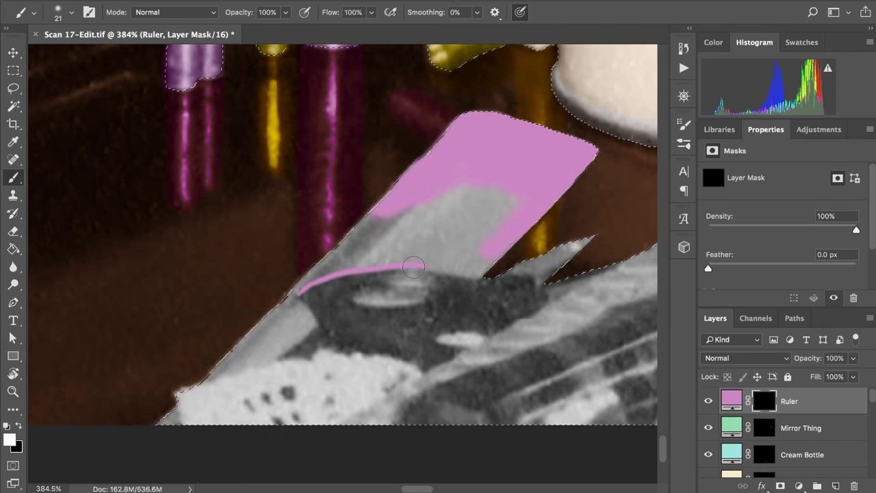
pyautogui.moveTo(410, 265); pyautogui.dragTo(470, 273)
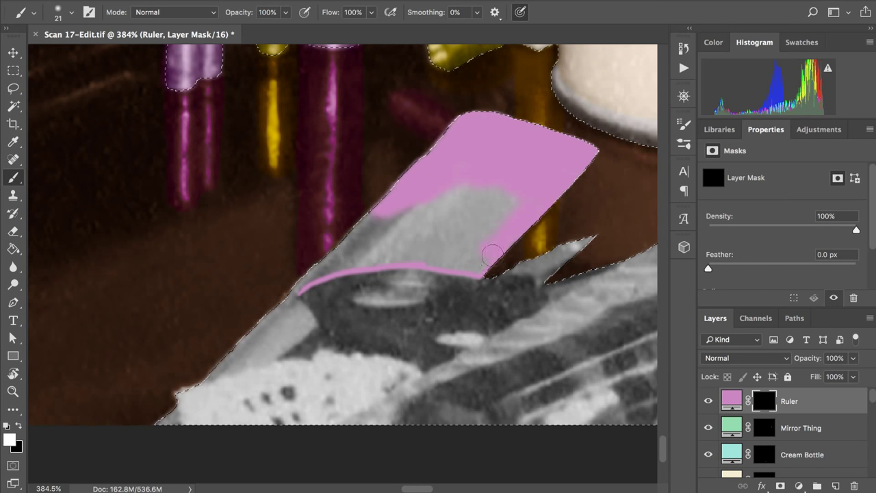
pyautogui.moveTo(492, 255)
pyautogui.mouseDown()
pyautogui.moveTo(513, 194)
pyautogui.moveTo(518, 214)
pyautogui.moveTo(462, 192)
pyautogui.moveTo(504, 199)
pyautogui.mouseUp()
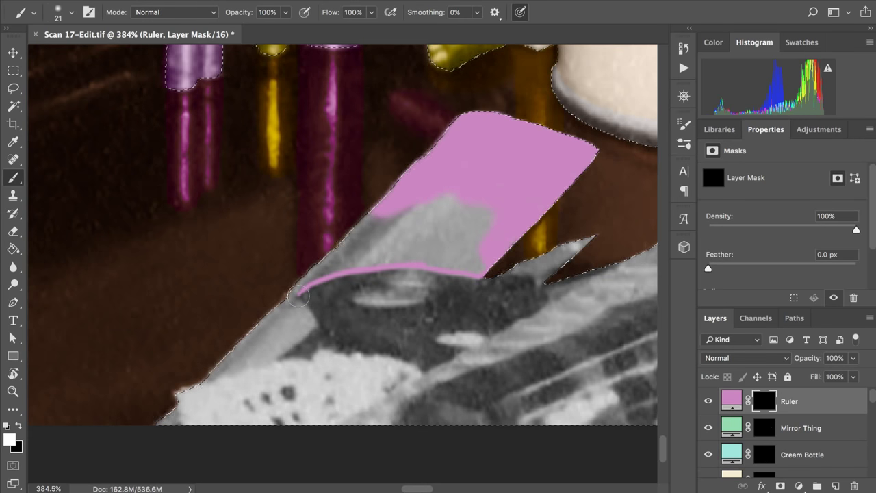
# Step: Extend the pink tint downward along the ruler's lower-left edge
pyautogui.moveTo(298, 294); pyautogui.dragTo(308, 304)
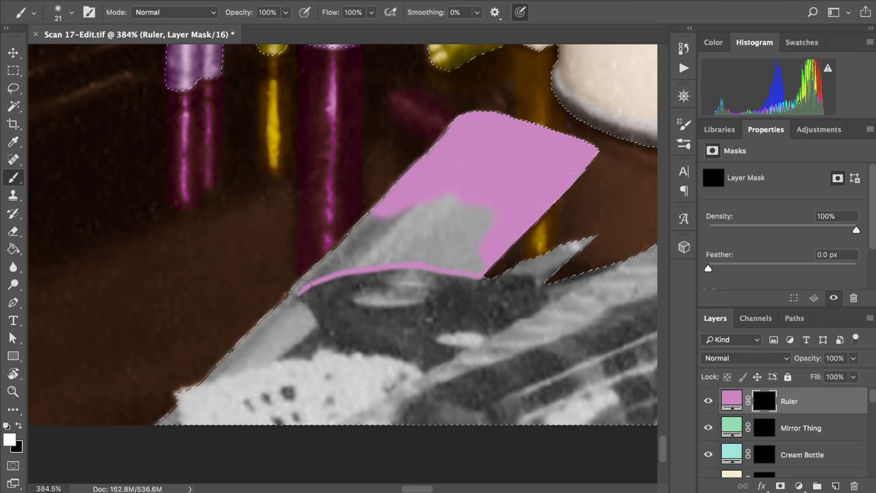
pyautogui.moveTo(300, 291)
pyautogui.mouseDown()
pyautogui.moveTo(292, 305)
pyautogui.moveTo(315, 327)
pyautogui.mouseUp()
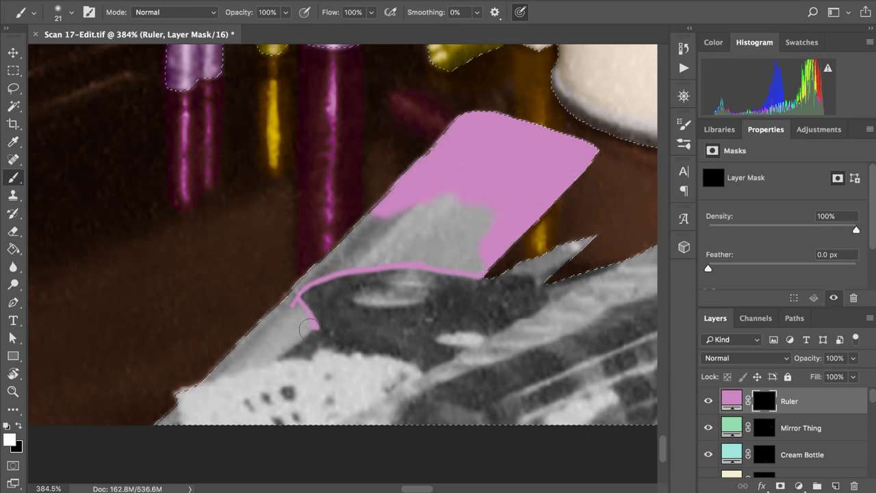
pyautogui.moveTo(295, 342); pyautogui.dragTo(272, 363)
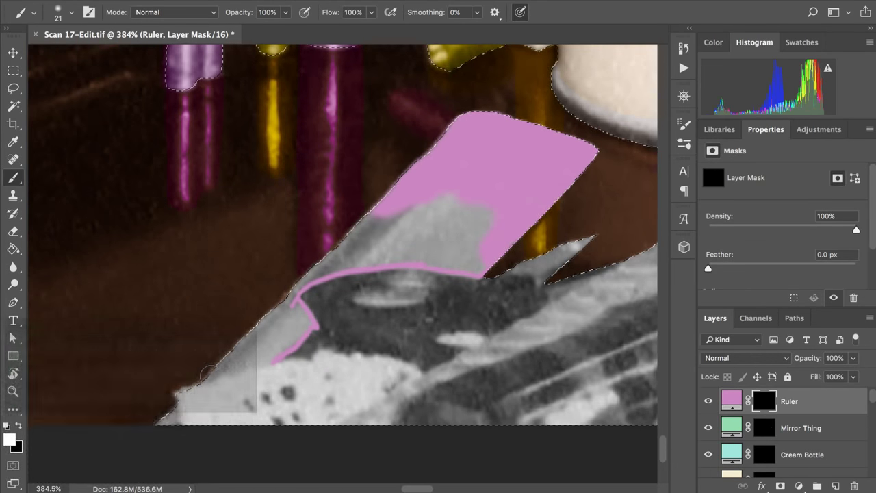
pyautogui.moveTo(211, 375); pyautogui.dragTo(222, 374)
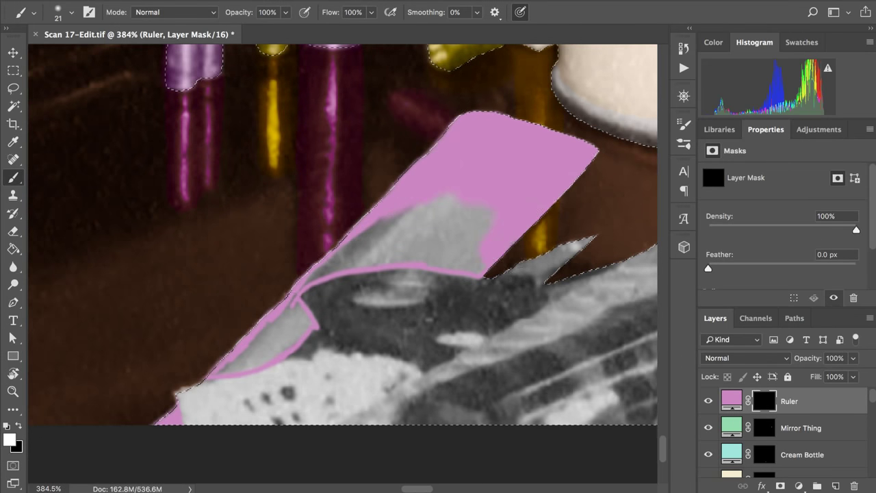
# Step: View the Ruler mask alone and paint white over gaps near the ruler's top-right and centre
pyautogui.keyDown('alt'); pyautogui.click(764, 401); pyautogui.keyUp('alt')
pyautogui.scroll(3, 537, 338)
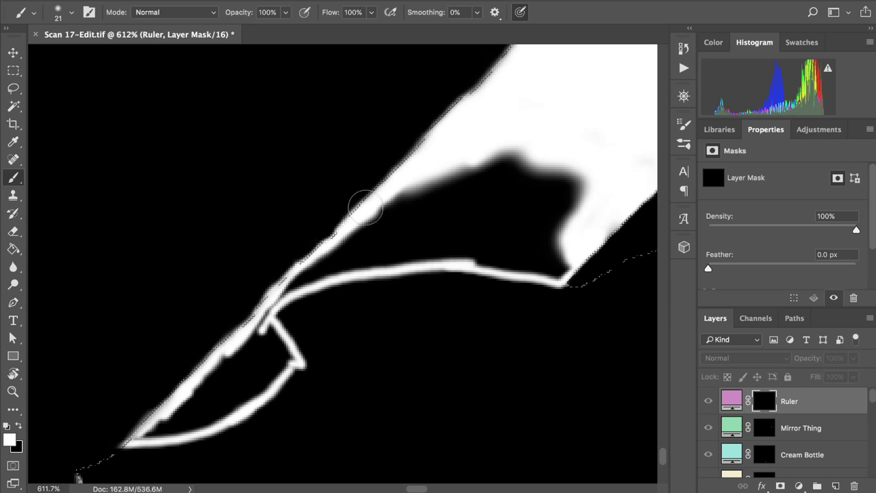
pyautogui.moveTo(366, 215)
pyautogui.mouseDown()
pyautogui.moveTo(441, 174)
pyautogui.moveTo(516, 155)
pyautogui.moveTo(395, 185)
pyautogui.moveTo(456, 175)
pyautogui.moveTo(591, 186)
pyautogui.moveTo(464, 174)
pyautogui.moveTo(387, 191)
pyautogui.moveTo(333, 221)
pyautogui.mouseUp()
pyautogui.hscroll(5, 383, 171)
pyautogui.scroll(1, 384, 171)
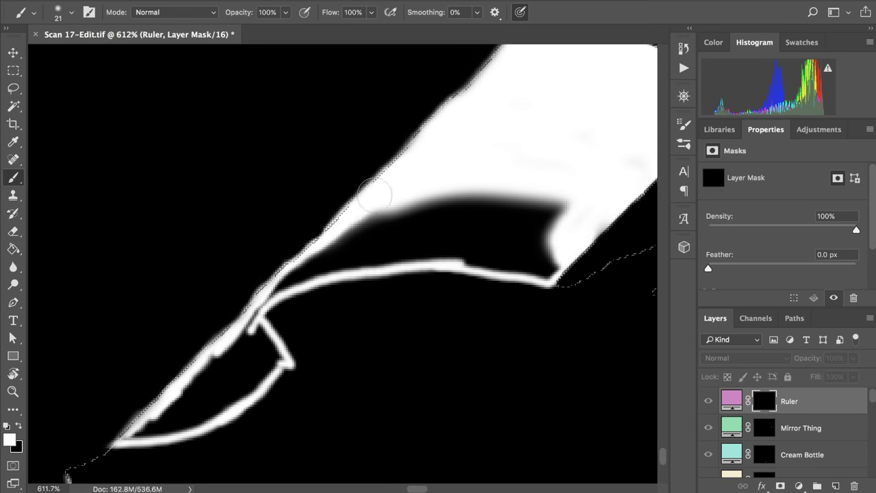
pyautogui.scroll(1, 516, 196)
pyautogui.hscroll(1, 516, 196)
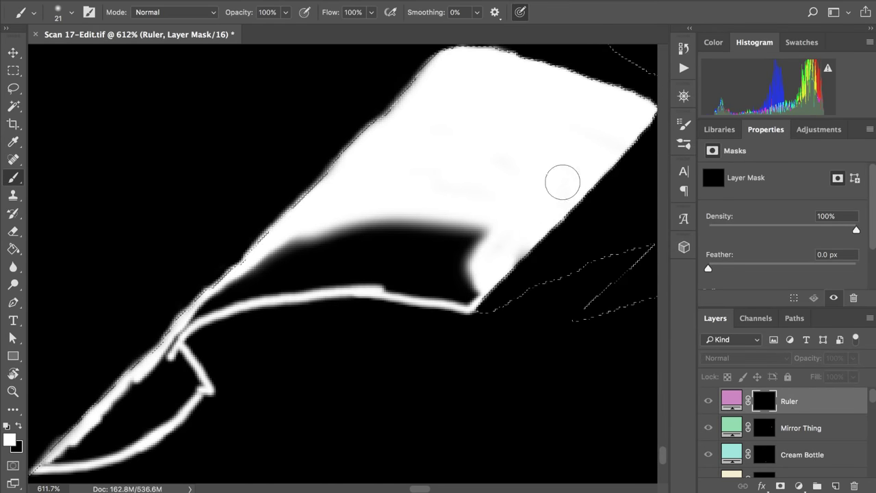
pyautogui.moveTo(564, 182)
pyautogui.mouseDown()
pyautogui.moveTo(641, 108)
pyautogui.moveTo(578, 124)
pyautogui.moveTo(495, 167)
pyautogui.moveTo(466, 312)
pyautogui.moveTo(470, 244)
pyautogui.mouseUp()
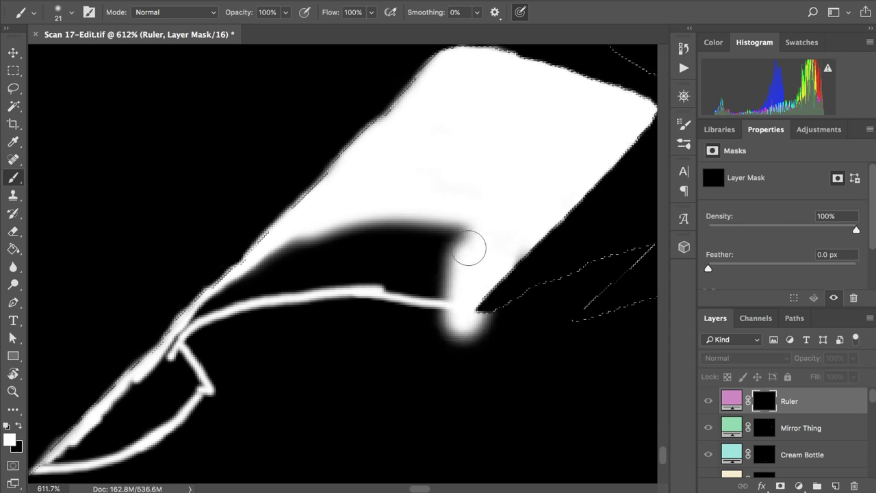
pyautogui.hotkey('ctrl', 'z')
pyautogui.moveTo(490, 207); pyautogui.dragTo(547, 187)
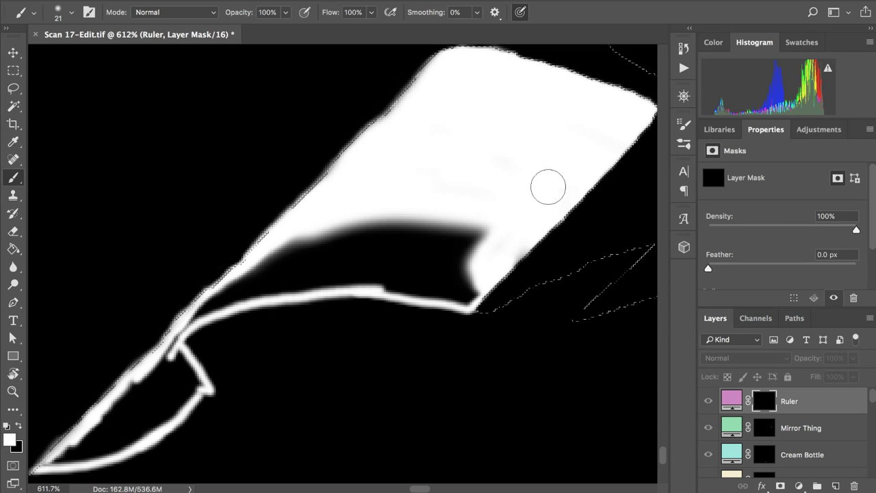
pyautogui.moveTo(513, 241)
pyautogui.mouseDown()
pyautogui.moveTo(489, 255)
pyautogui.moveTo(488, 220)
pyautogui.moveTo(453, 214)
pyautogui.moveTo(486, 155)
pyautogui.mouseUp()
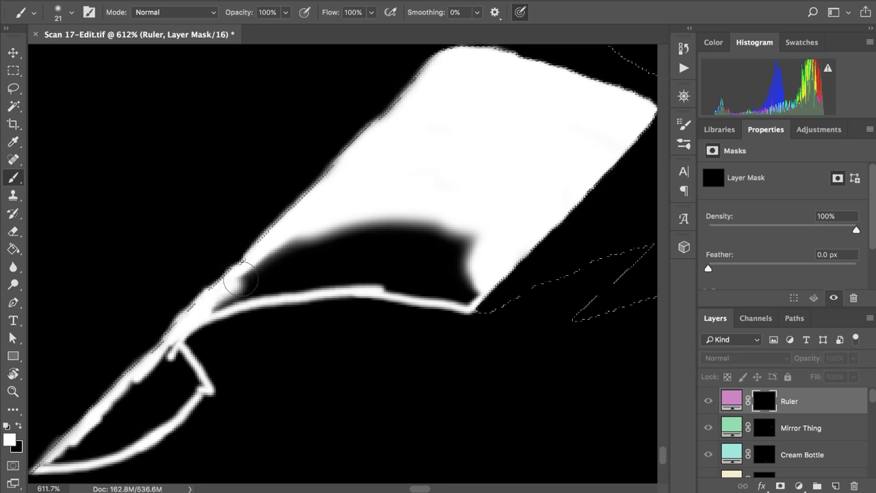
pyautogui.moveTo(278, 253)
pyautogui.mouseDown()
pyautogui.moveTo(412, 207)
pyautogui.moveTo(389, 206)
pyautogui.moveTo(301, 223)
pyautogui.moveTo(290, 234)
pyautogui.moveTo(415, 228)
pyautogui.moveTo(488, 238)
pyautogui.moveTo(388, 211)
pyautogui.mouseUp()
# Step: Paint white along the mask's upper-left edge, the hook, and the lower-left tip gaps
pyautogui.scroll(-1, 389, 211)
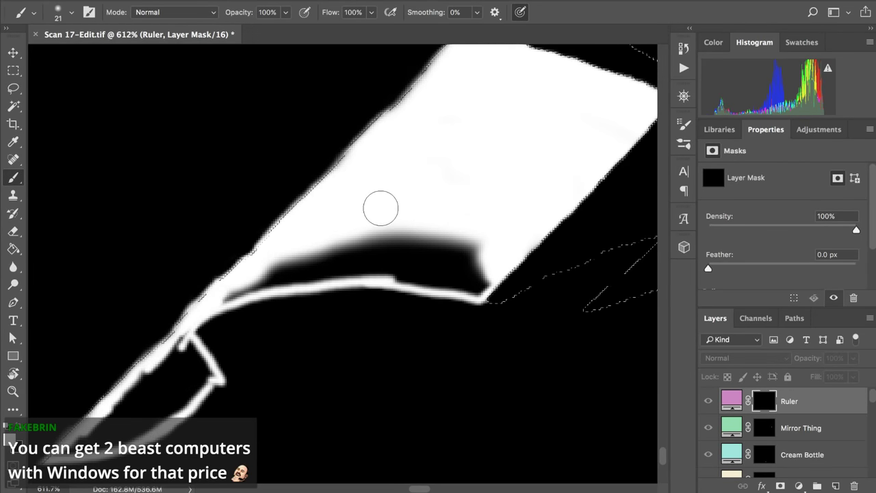
pyautogui.scroll(-5, 377, 198)
pyautogui.hscroll(-4, 377, 199)
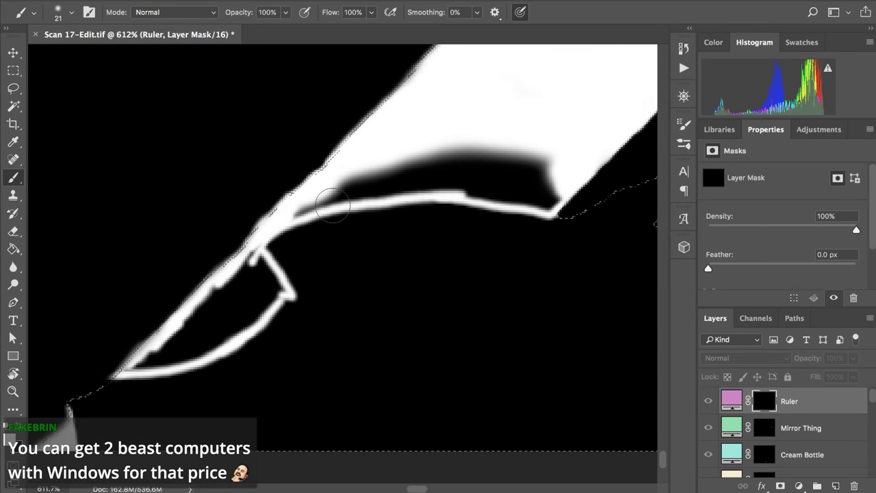
pyautogui.scroll(-2, 333, 208)
pyautogui.hscroll(-2, 334, 209)
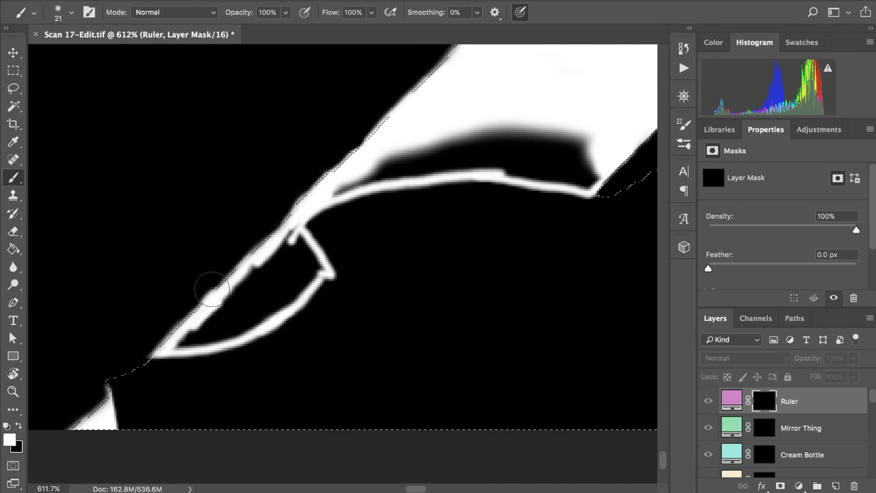
pyautogui.moveTo(211, 290); pyautogui.dragTo(283, 190)
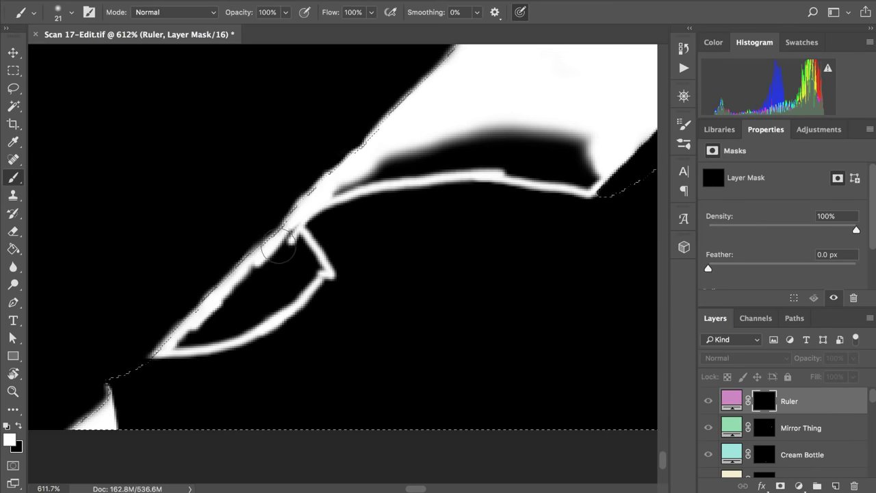
pyautogui.moveTo(277, 247)
pyautogui.mouseDown()
pyautogui.moveTo(299, 221)
pyautogui.moveTo(313, 231)
pyautogui.moveTo(302, 246)
pyautogui.moveTo(300, 239)
pyautogui.moveTo(305, 252)
pyautogui.moveTo(296, 228)
pyautogui.moveTo(312, 261)
pyautogui.moveTo(291, 200)
pyautogui.moveTo(275, 199)
pyautogui.moveTo(282, 231)
pyautogui.moveTo(279, 119)
pyautogui.moveTo(262, 443)
pyautogui.mouseUp()
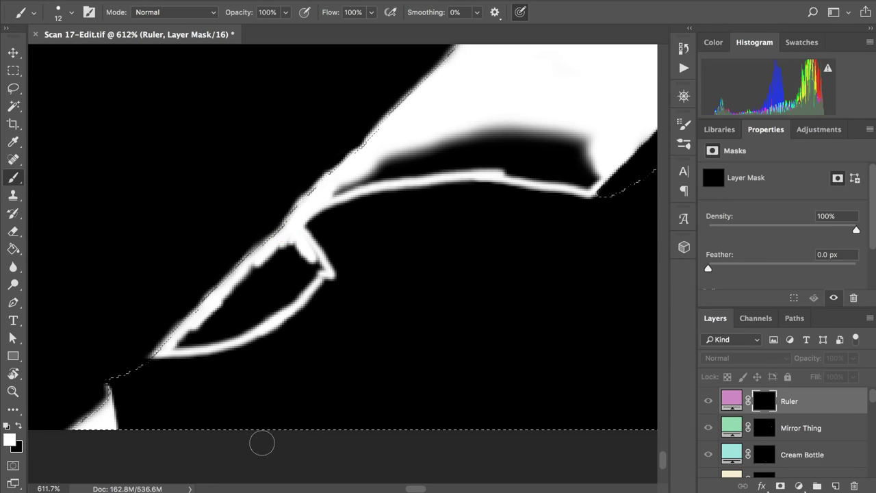
pyautogui.scroll(5, 291, 416)
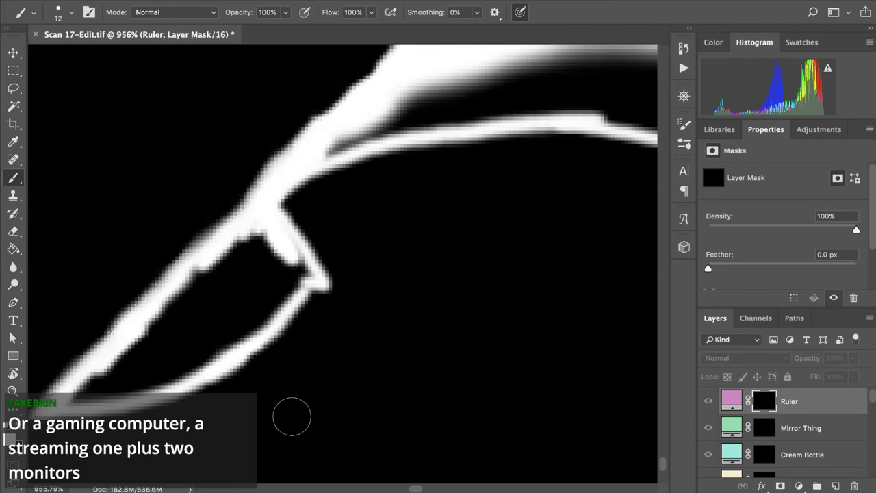
pyautogui.scroll(1, 291, 416)
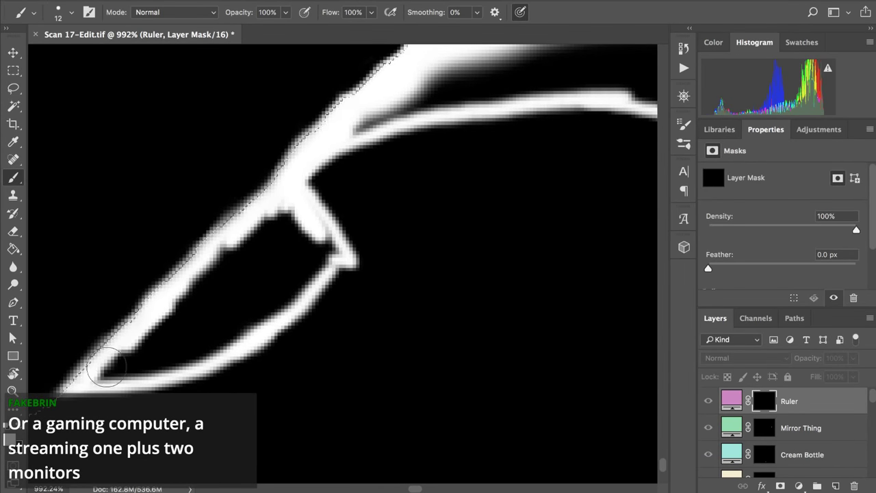
pyautogui.moveTo(106, 370)
pyautogui.mouseDown()
pyautogui.moveTo(272, 213)
pyautogui.moveTo(306, 224)
pyautogui.moveTo(298, 205)
pyautogui.moveTo(337, 255)
pyautogui.moveTo(336, 247)
pyautogui.moveTo(303, 274)
pyautogui.mouseUp()
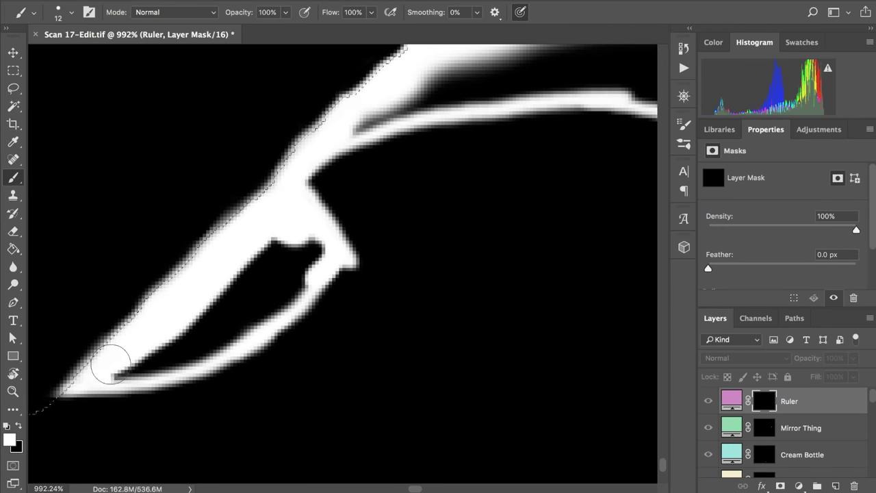
pyautogui.moveTo(124, 365)
pyautogui.mouseDown()
pyautogui.moveTo(168, 344)
pyautogui.moveTo(139, 352)
pyautogui.moveTo(134, 362)
pyautogui.moveTo(150, 359)
pyautogui.moveTo(134, 363)
pyautogui.moveTo(198, 342)
pyautogui.moveTo(173, 355)
pyautogui.moveTo(227, 330)
pyautogui.moveTo(200, 332)
pyautogui.moveTo(257, 280)
pyautogui.moveTo(233, 285)
pyautogui.moveTo(288, 240)
pyautogui.moveTo(303, 252)
pyautogui.moveTo(310, 247)
pyautogui.moveTo(236, 318)
pyautogui.moveTo(285, 269)
pyautogui.moveTo(289, 280)
pyautogui.moveTo(235, 324)
pyautogui.moveTo(303, 260)
pyautogui.mouseUp()
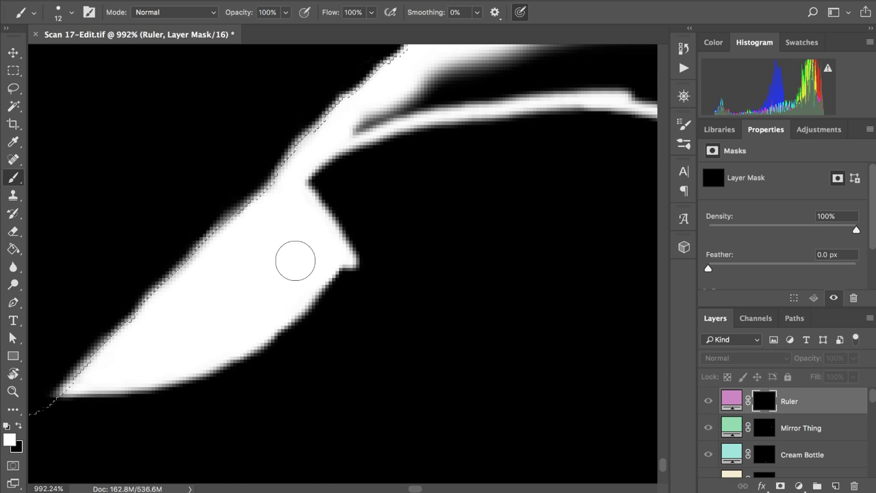
# Step: Paint over the dark sliver and notches left between the white strokes
pyautogui.scroll(3, 295, 260)
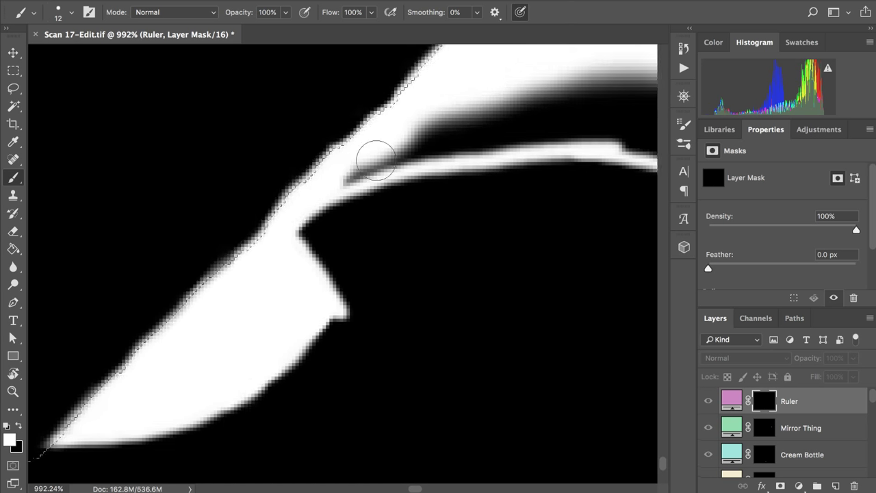
pyautogui.scroll(1, 372, 151)
pyautogui.moveTo(324, 192)
pyautogui.mouseDown()
pyautogui.moveTo(399, 170)
pyautogui.moveTo(362, 172)
pyautogui.moveTo(414, 154)
pyautogui.moveTo(380, 155)
pyautogui.moveTo(448, 134)
pyautogui.moveTo(428, 132)
pyautogui.moveTo(409, 151)
pyautogui.mouseUp()
pyautogui.moveTo(415, 161)
pyautogui.mouseDown()
pyautogui.moveTo(454, 147)
pyautogui.moveTo(522, 141)
pyautogui.moveTo(476, 131)
pyautogui.mouseUp()
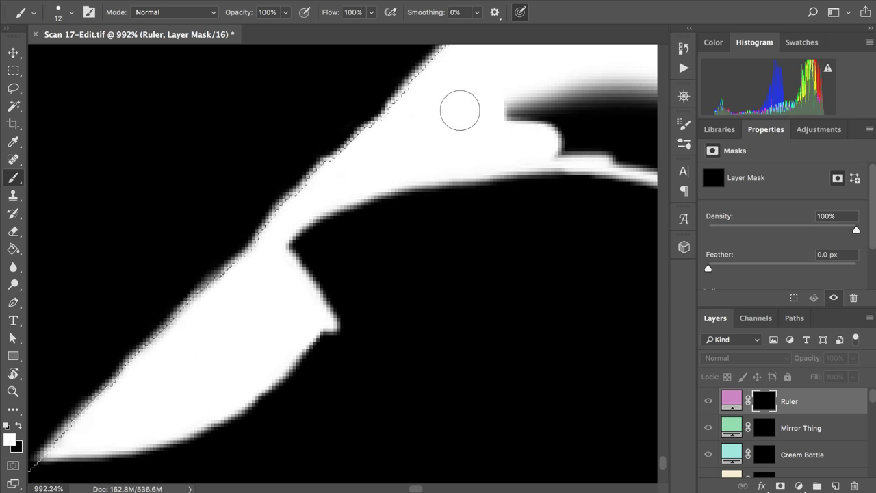
pyautogui.scroll(3, 462, 110)
pyautogui.hscroll(5, 482, 150)
pyautogui.hscroll(1, 431, 152)
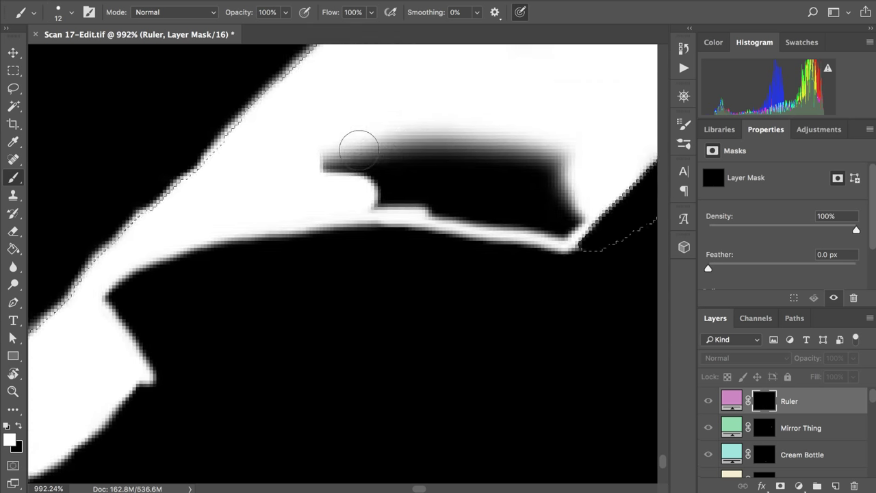
pyautogui.moveTo(356, 146)
pyautogui.mouseDown()
pyautogui.moveTo(327, 160)
pyautogui.moveTo(356, 144)
pyautogui.moveTo(385, 146)
pyautogui.moveTo(373, 172)
pyautogui.moveTo(410, 138)
pyautogui.moveTo(464, 136)
pyautogui.moveTo(436, 137)
pyautogui.moveTo(582, 165)
pyautogui.moveTo(551, 206)
pyautogui.mouseUp()
# Step: Paint white over the last dark mark inside the Ruler mask
pyautogui.moveTo(386, 170)
pyautogui.mouseDown()
pyautogui.moveTo(377, 194)
pyautogui.moveTo(430, 192)
pyautogui.moveTo(420, 193)
pyautogui.moveTo(438, 199)
pyautogui.moveTo(393, 191)
pyautogui.moveTo(552, 223)
pyautogui.mouseUp()
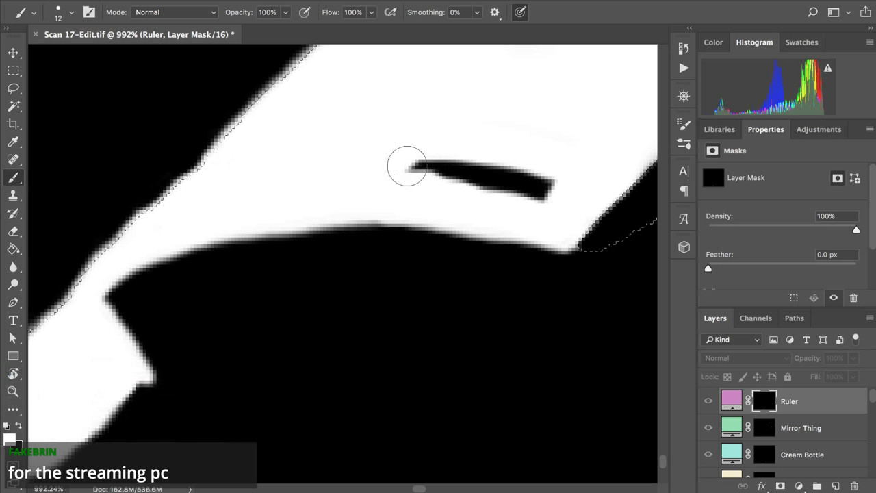
pyautogui.moveTo(422, 155)
pyautogui.mouseDown()
pyautogui.moveTo(469, 175)
pyautogui.moveTo(548, 186)
pyautogui.mouseUp()
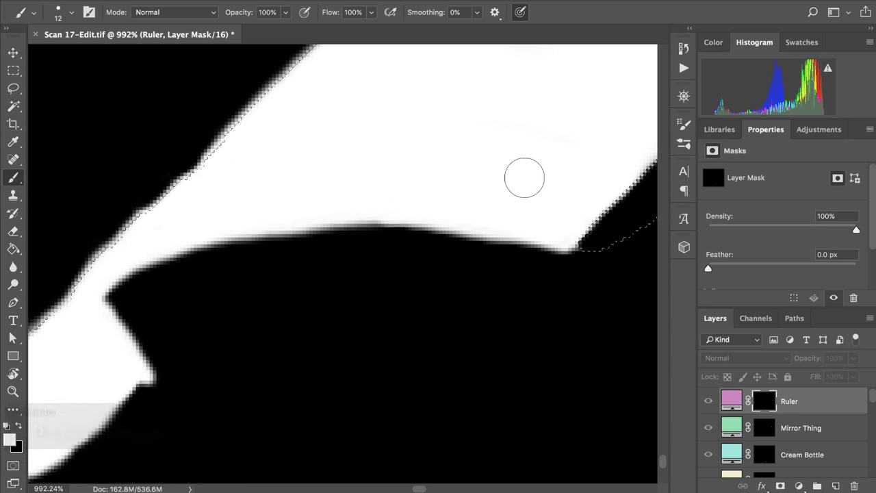
pyautogui.scroll(2, 512, 133)
pyautogui.scroll(3, 512, 139)
pyautogui.scroll(-2, 456, 256)
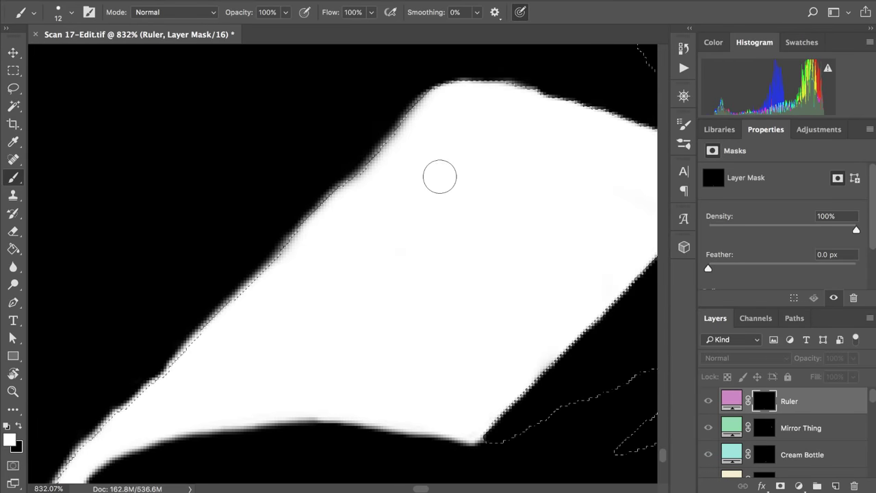
# Step: Smooth the mask's upper-left, top and right edges, then zoom out to check the shape
pyautogui.moveTo(388, 149)
pyautogui.mouseDown()
pyautogui.moveTo(338, 200)
pyautogui.moveTo(396, 132)
pyautogui.moveTo(452, 91)
pyautogui.moveTo(507, 78)
pyautogui.moveTo(560, 102)
pyautogui.moveTo(538, 95)
pyautogui.moveTo(453, 109)
pyautogui.moveTo(385, 152)
pyautogui.moveTo(208, 335)
pyautogui.moveTo(321, 200)
pyautogui.moveTo(459, 80)
pyautogui.moveTo(478, 82)
pyautogui.moveTo(489, 109)
pyautogui.mouseUp()
pyautogui.hscroll(5, 489, 109)
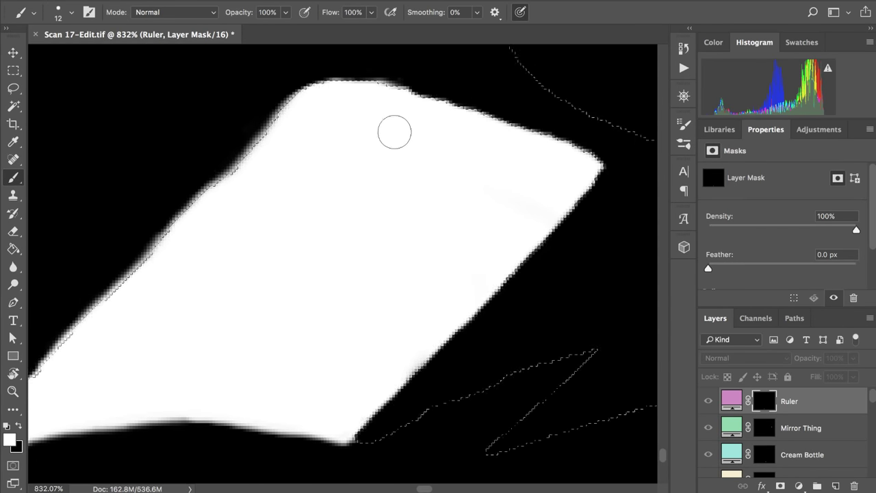
pyautogui.moveTo(333, 94)
pyautogui.mouseDown()
pyautogui.moveTo(532, 157)
pyautogui.moveTo(544, 172)
pyautogui.moveTo(347, 378)
pyautogui.moveTo(299, 415)
pyautogui.mouseUp()
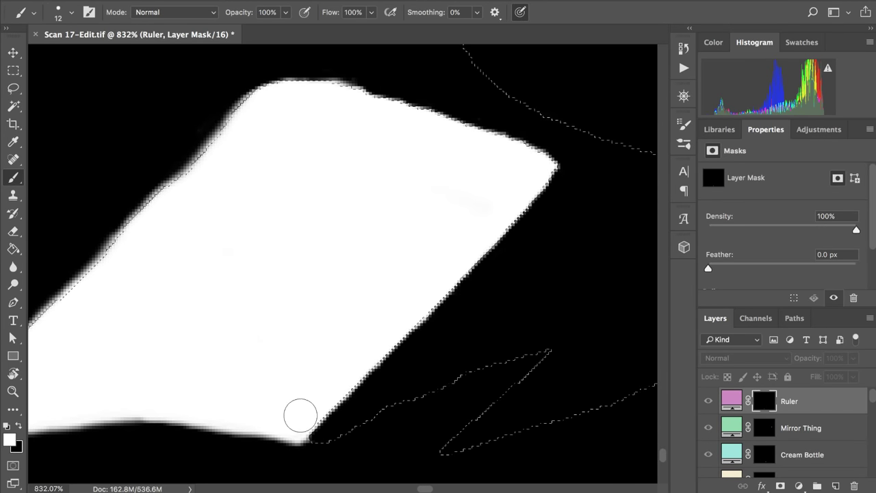
pyautogui.scroll(-1, 313, 379)
pyautogui.scroll(-5, 313, 379)
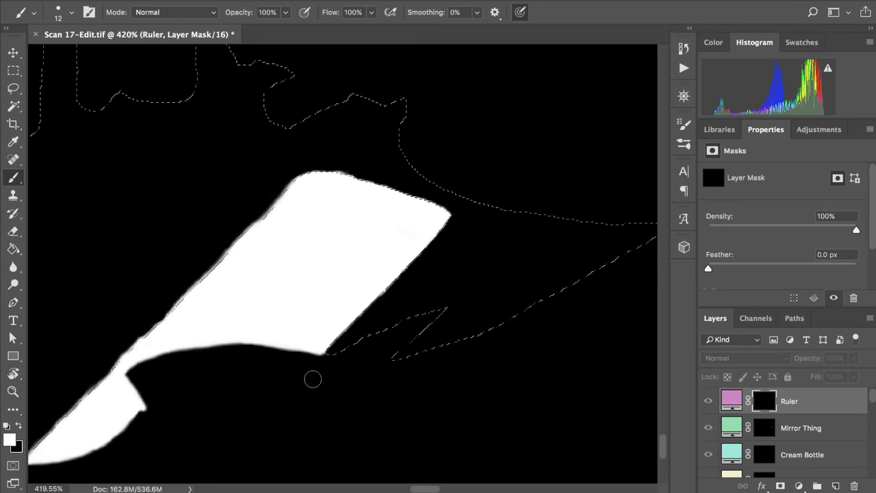
# Step: Inspect the Ruler mask edges zoomed in and shrink the brush from 12 to 9 px
pyautogui.hscroll(-10, 313, 380)
pyautogui.scroll(1, 313, 379)
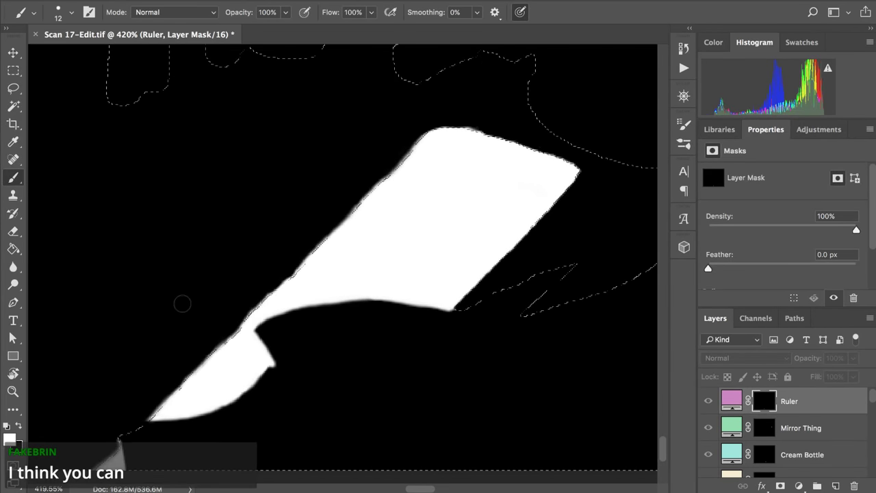
pyautogui.scroll(2, 226, 288)
pyautogui.scroll(-1, 227, 287)
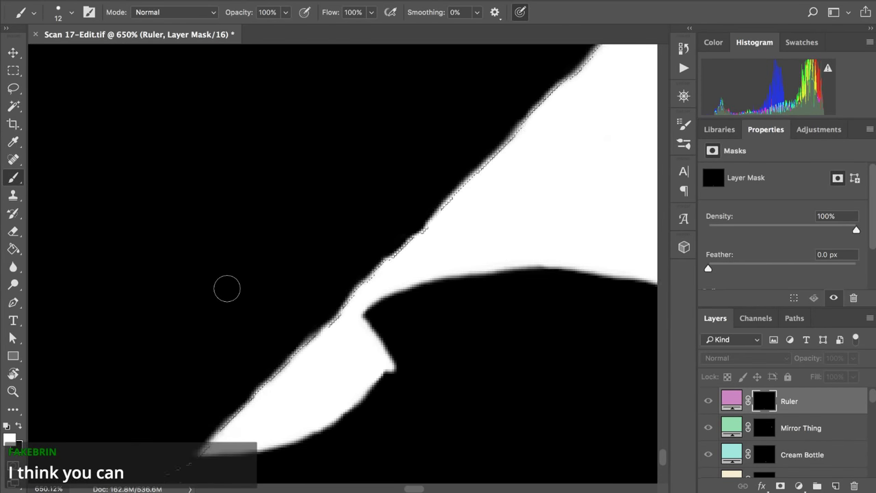
pyautogui.scroll(2, 227, 288)
pyautogui.scroll(-5, 227, 287)
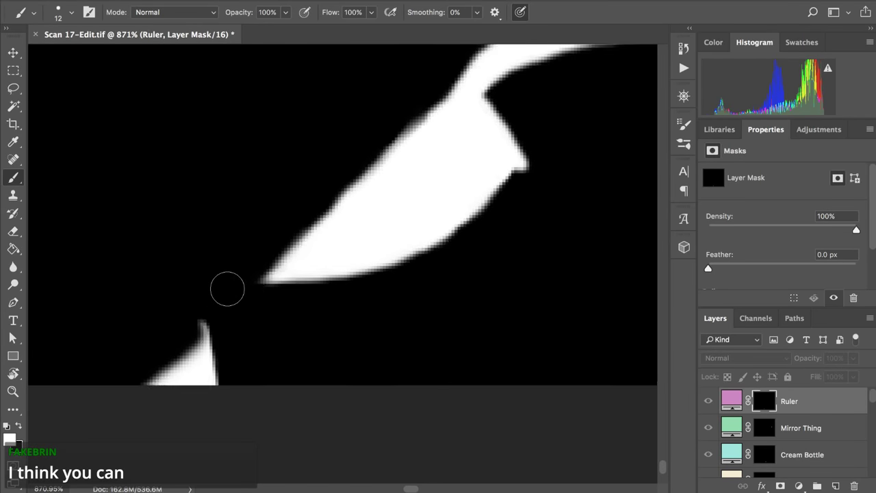
pyautogui.scroll(3, 227, 289)
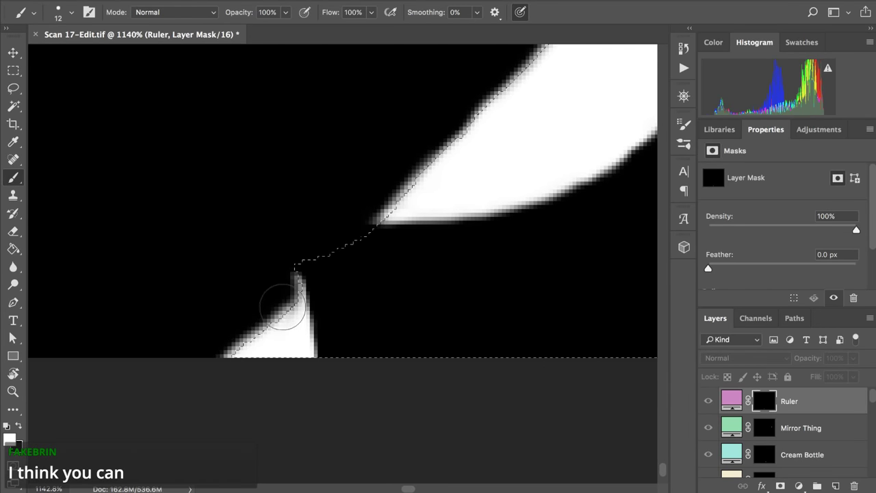
pyautogui.scroll(5, 277, 252)
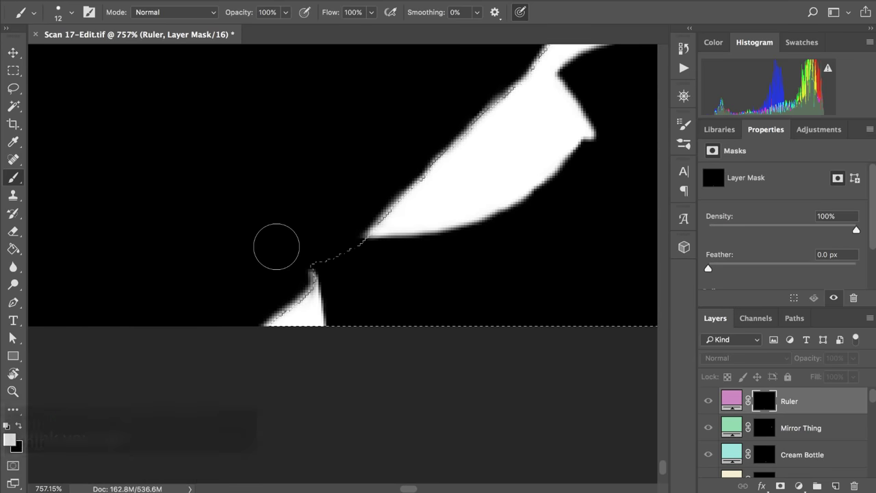
pyautogui.scroll(5, 274, 247)
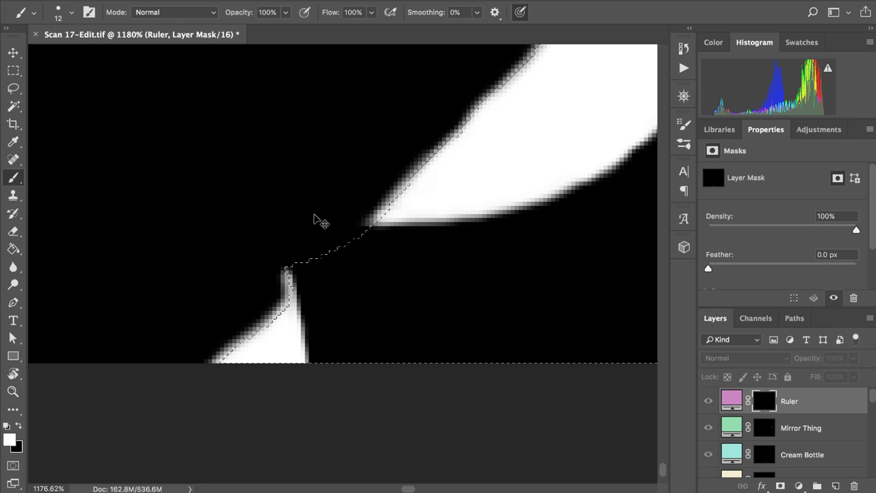
pyautogui.scroll(-2, 315, 214)
pyautogui.scroll(3, 315, 215)
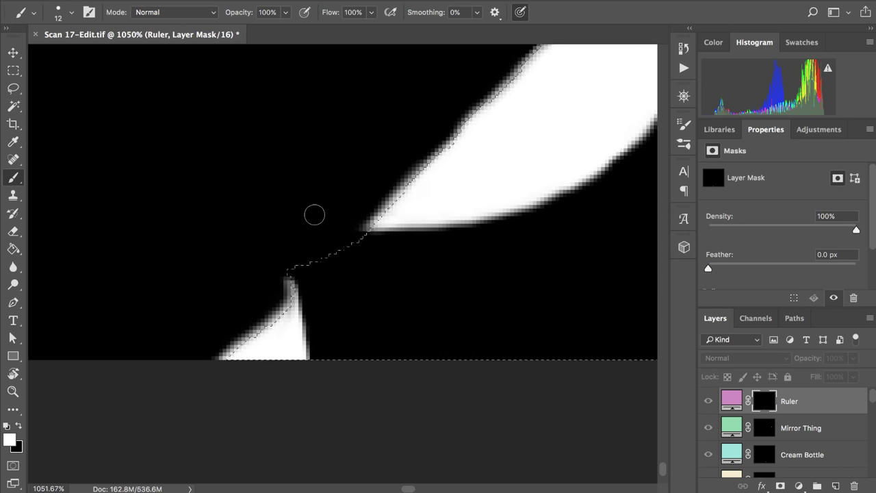
pyautogui.moveTo(315, 214); pyautogui.dragTo(301, 215)
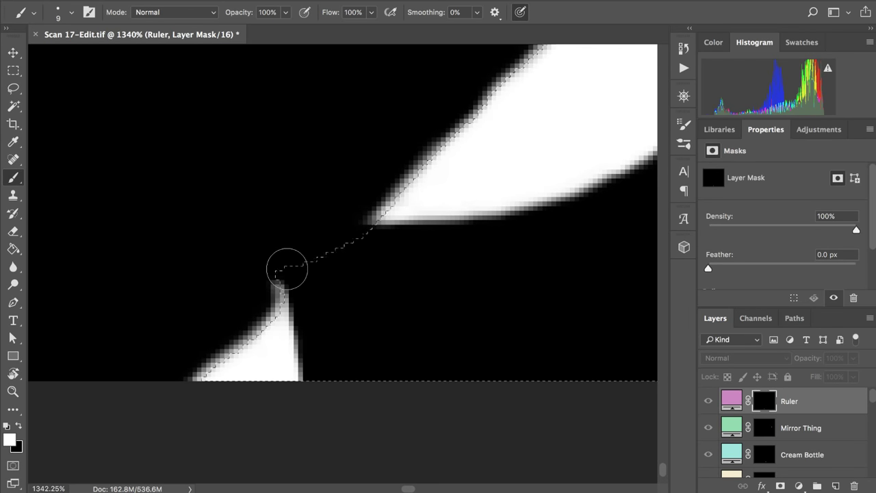
# Step: Recheck the mask edges and deselect with Cmd+D
pyautogui.scroll(-5, 287, 269)
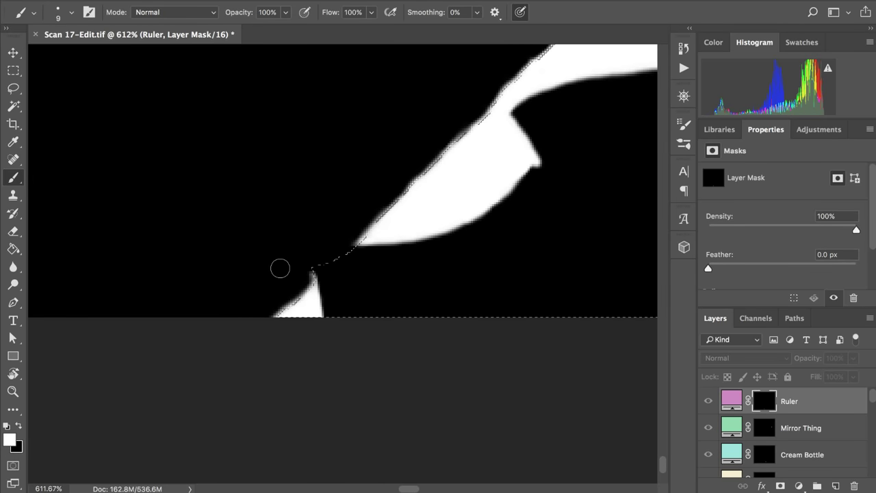
pyautogui.scroll(3, 308, 207)
pyautogui.hscroll(2, 307, 208)
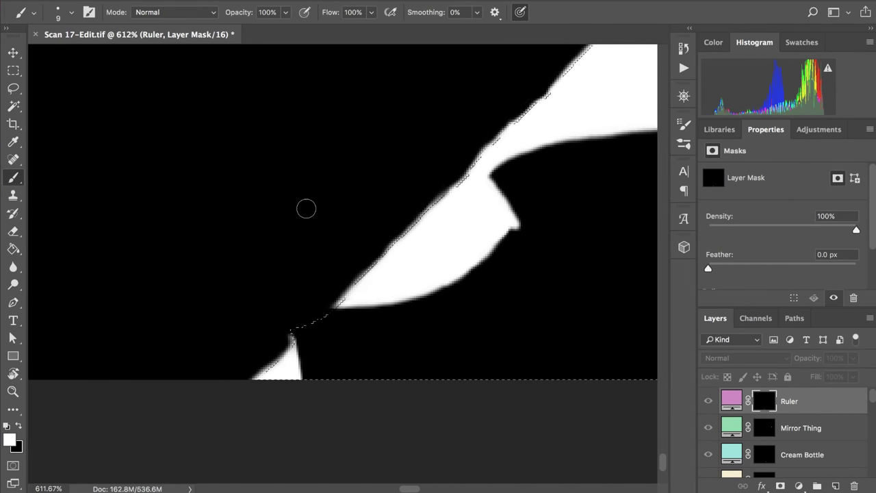
pyautogui.scroll(5, 306, 208)
pyautogui.hscroll(3, 306, 209)
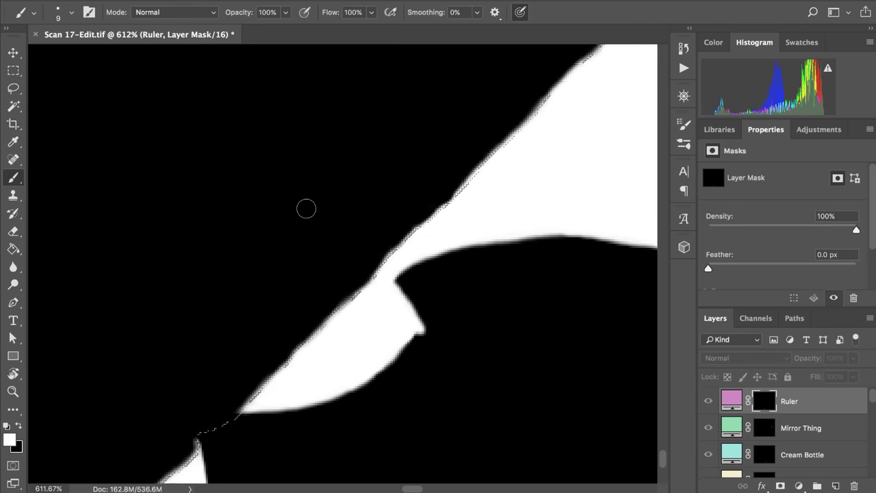
pyautogui.scroll(-4, 306, 209)
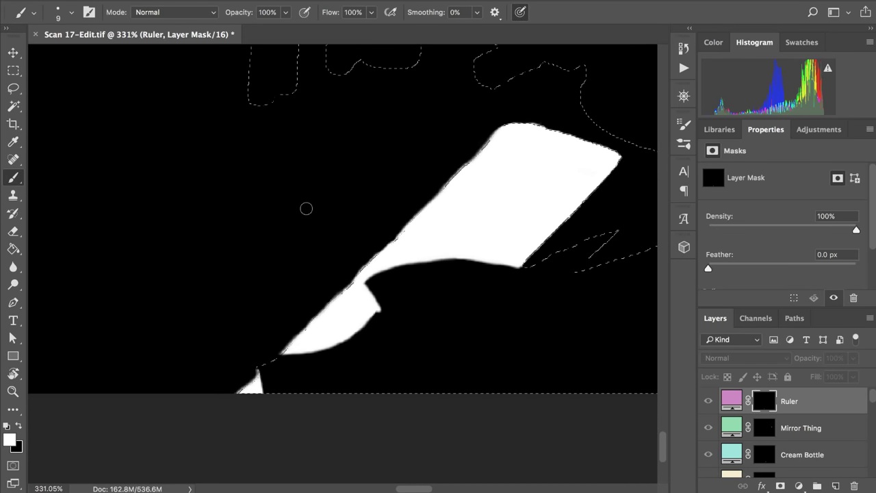
pyautogui.hotkey('ctrl', 'd')
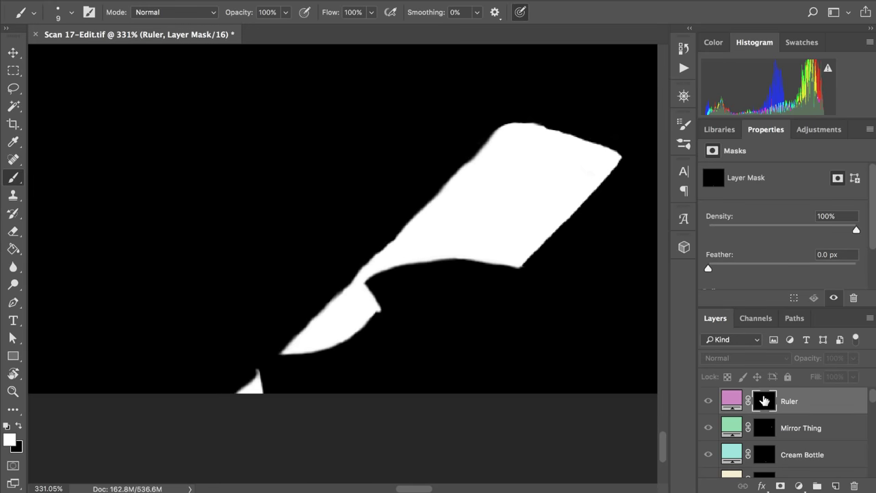
# Step: Leave the mask-only view and return to the full-colour photo
pyautogui.keyDown('alt'); pyautogui.click(758, 397); pyautogui.keyUp('alt')
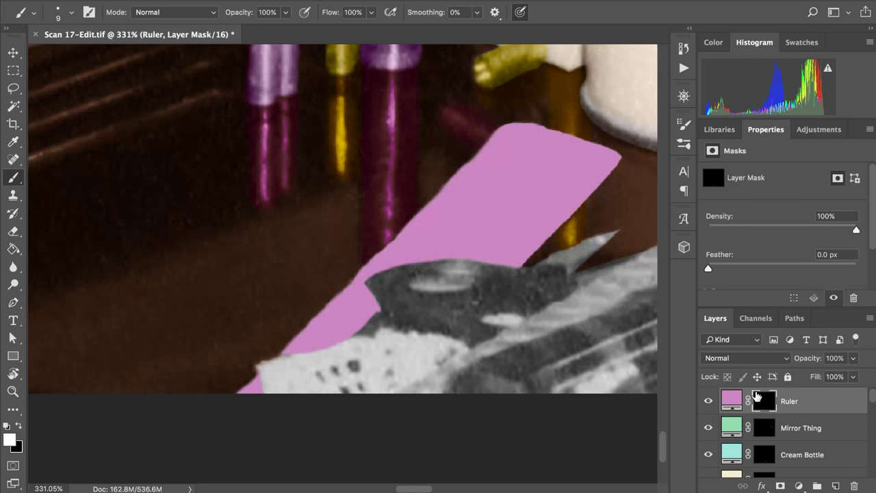
pyautogui.scroll(-3, 501, 244)
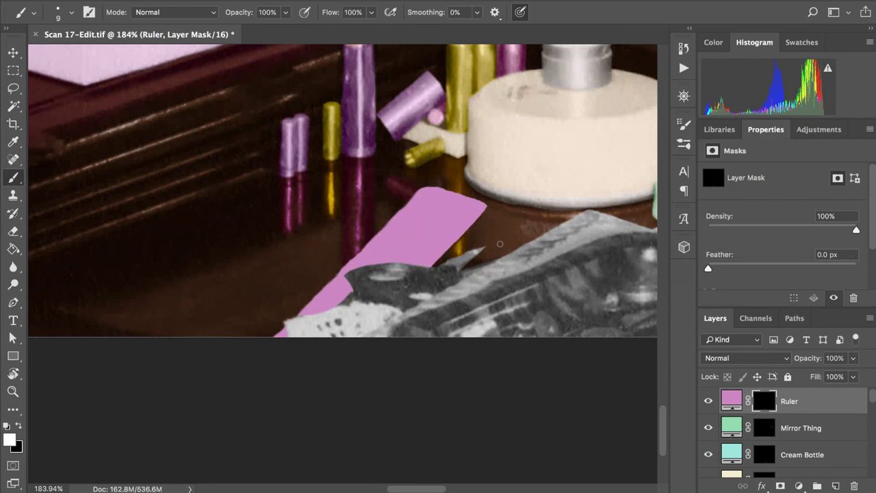
pyautogui.hscroll(1, 501, 243)
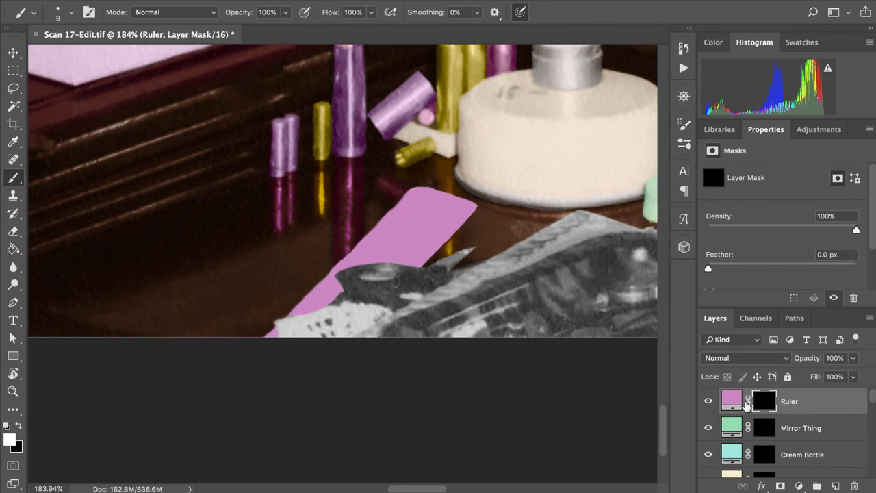
# Step: Target the Ruler layer's colour fill, keeping its blend mode at Normal
pyautogui.click(732, 401)
pyautogui.click(739, 358)
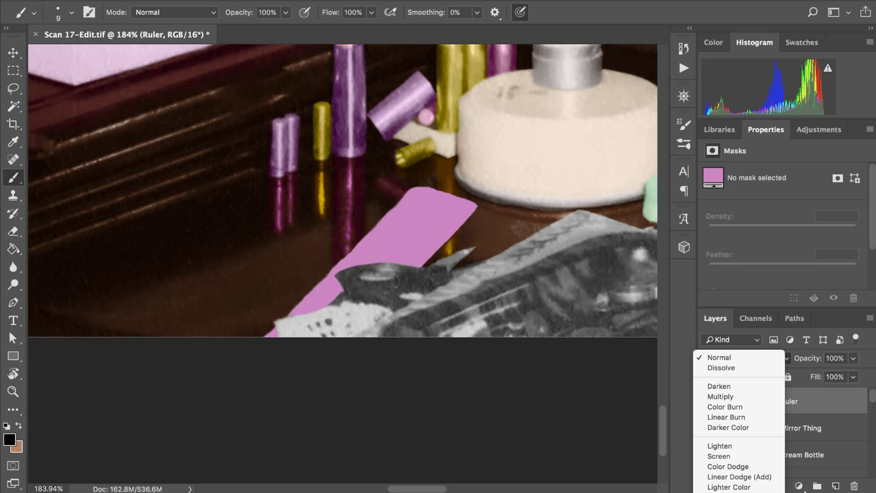
pyautogui.press('Escape')
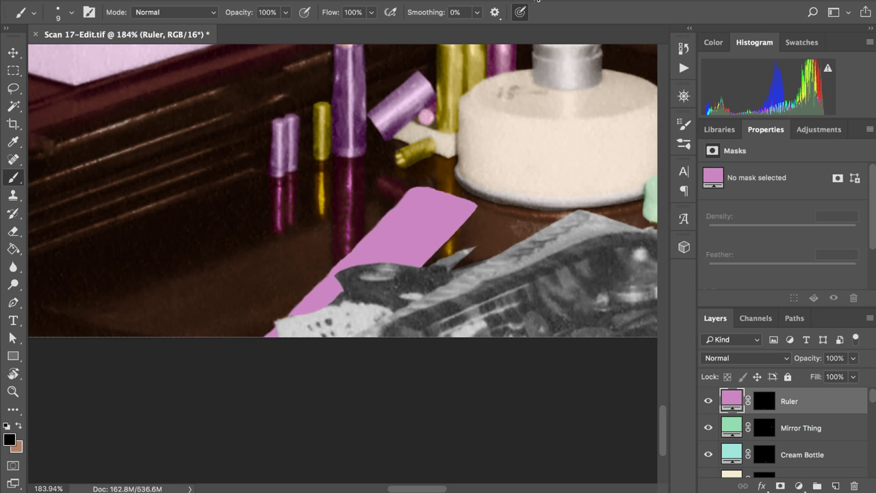
pyautogui.scroll(5, 523, 226)
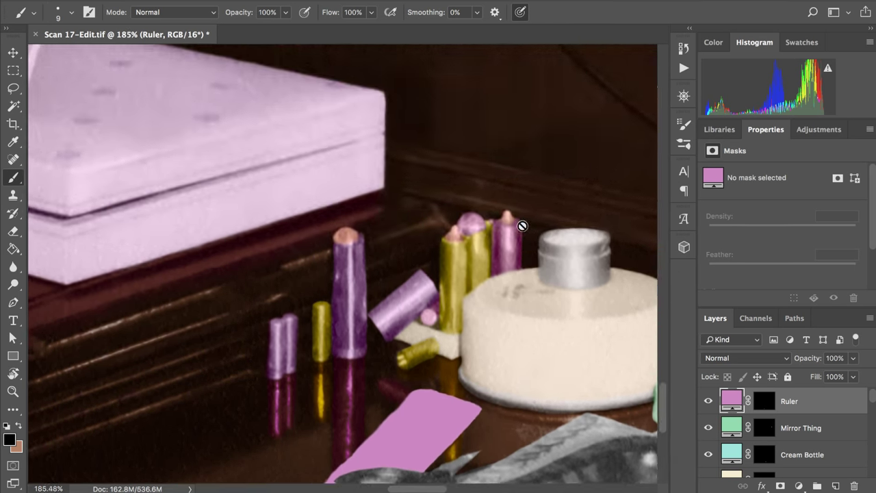
pyautogui.scroll(1, 522, 226)
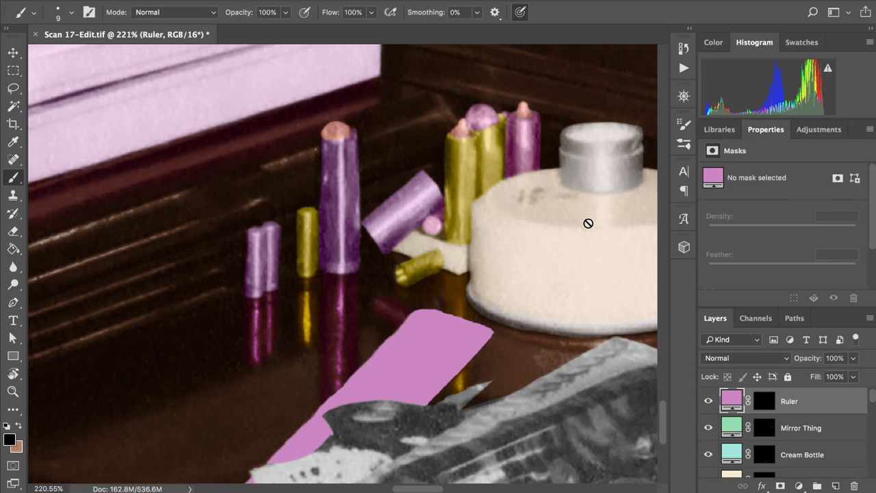
pyautogui.scroll(-2, 544, 237)
# Step: Switch the Ruler fill layer to the Color blend mode so the ruler shows shaded pink
pyautogui.click(746, 364)
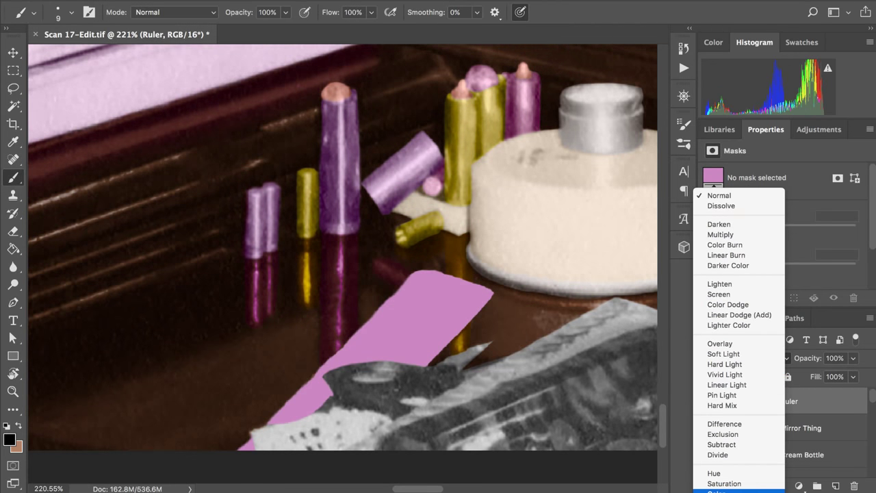
pyautogui.click(724, 415)
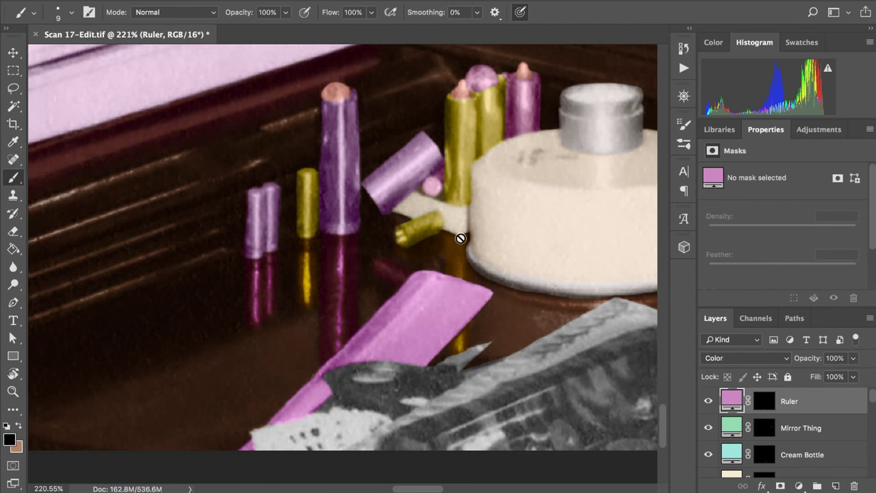
pyautogui.scroll(-6, 461, 238)
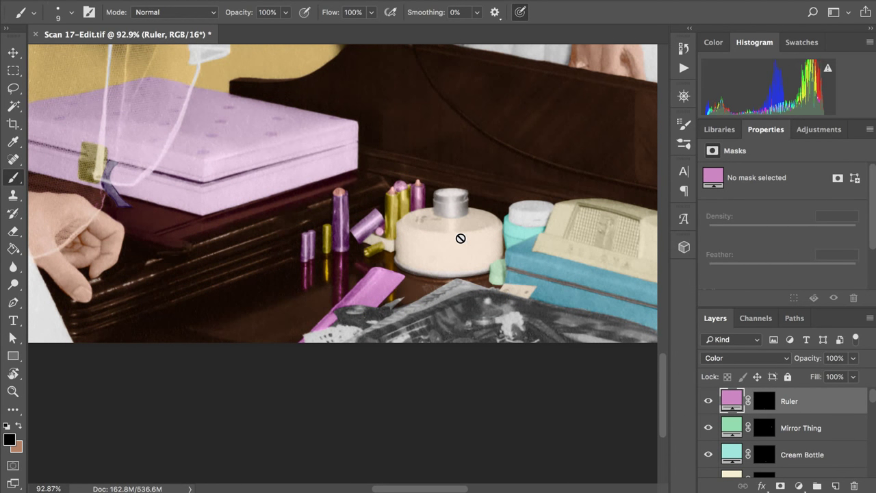
pyautogui.hscroll(2, 461, 238)
pyautogui.scroll(1, 460, 239)
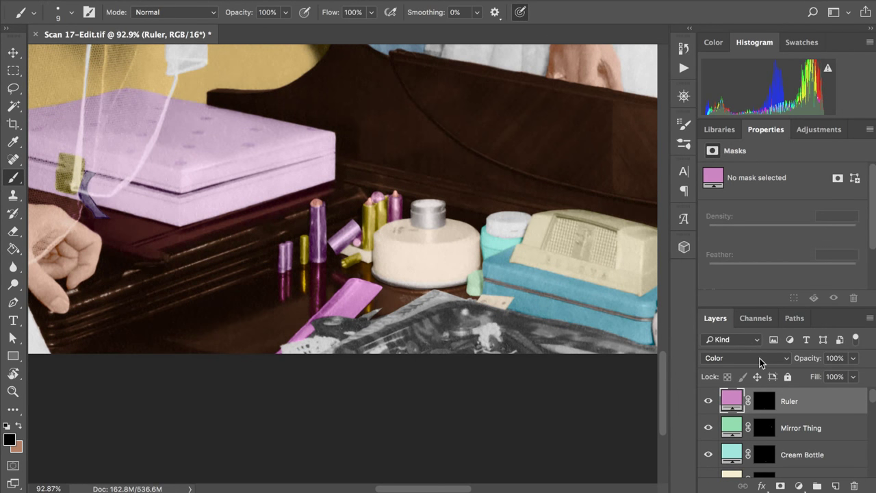
# Step: In the Ruler fill's colour picker, try several hues and settle on pale pink eed2ea
pyautogui.doubleClick(737, 399)
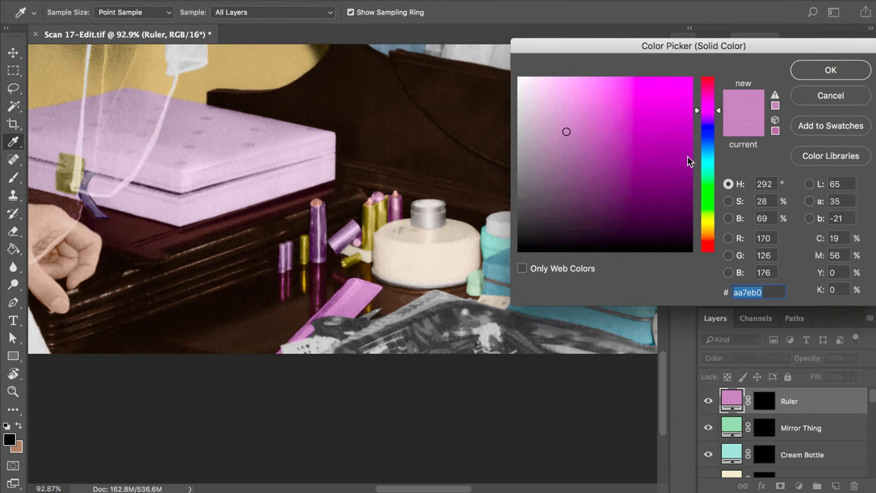
pyautogui.click(572, 97)
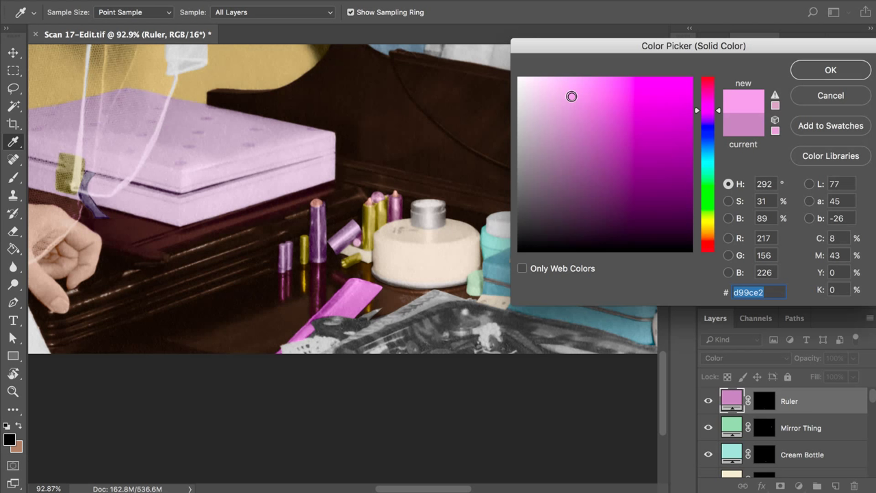
pyautogui.click(537, 89)
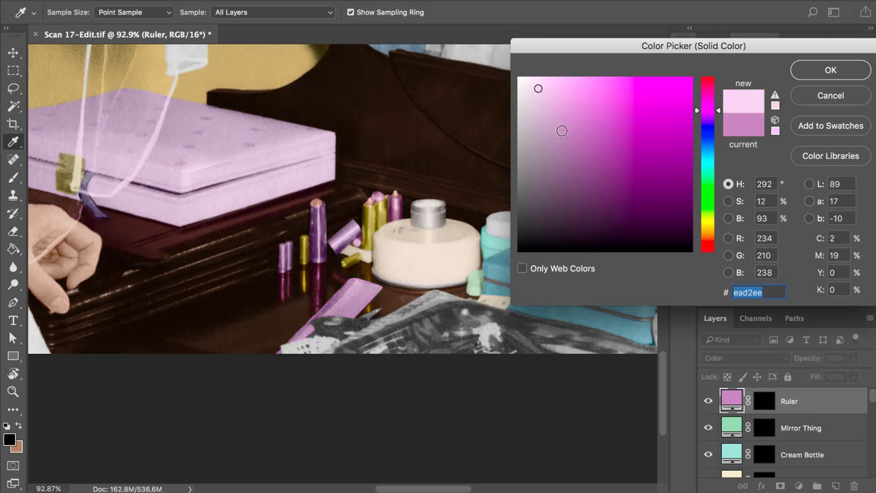
pyautogui.click(707, 153)
pyautogui.moveTo(707, 150); pyautogui.dragTo(708, 132)
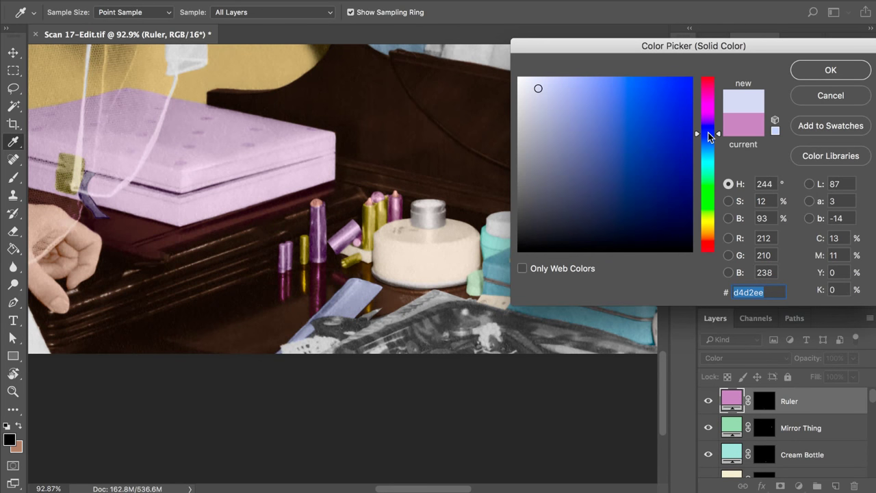
pyautogui.click(709, 221)
pyautogui.click(709, 232)
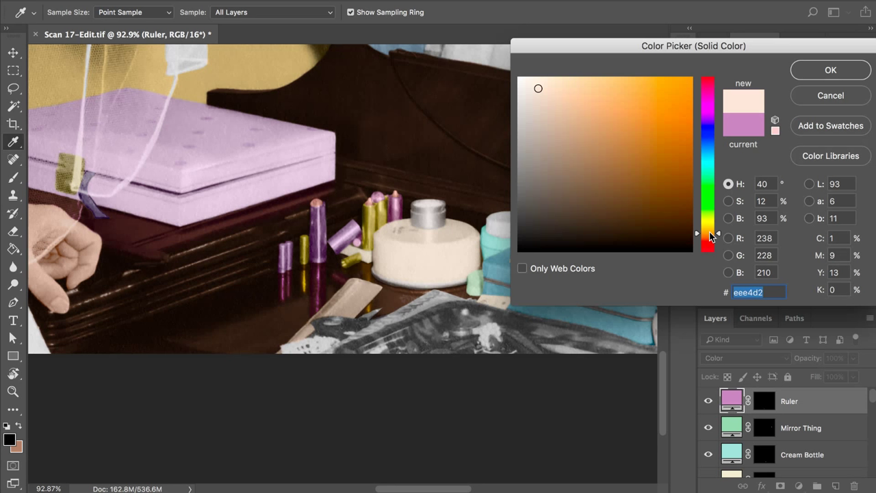
pyautogui.click(710, 241)
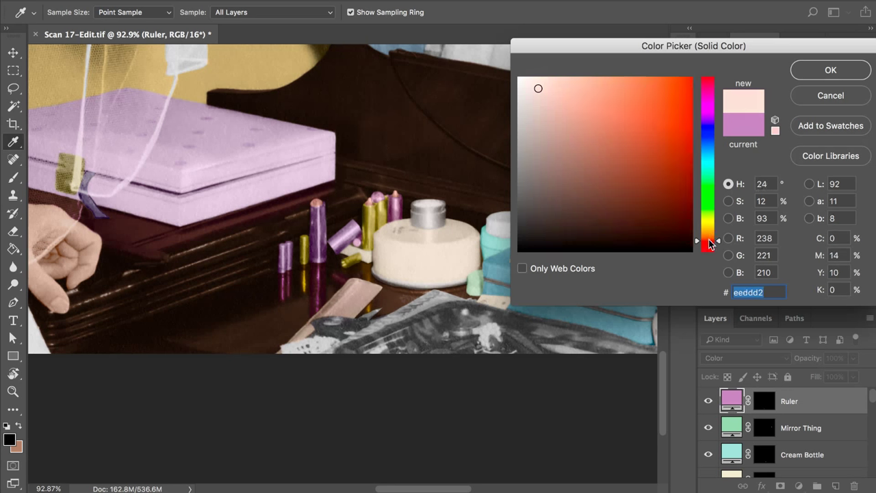
pyautogui.click(708, 102)
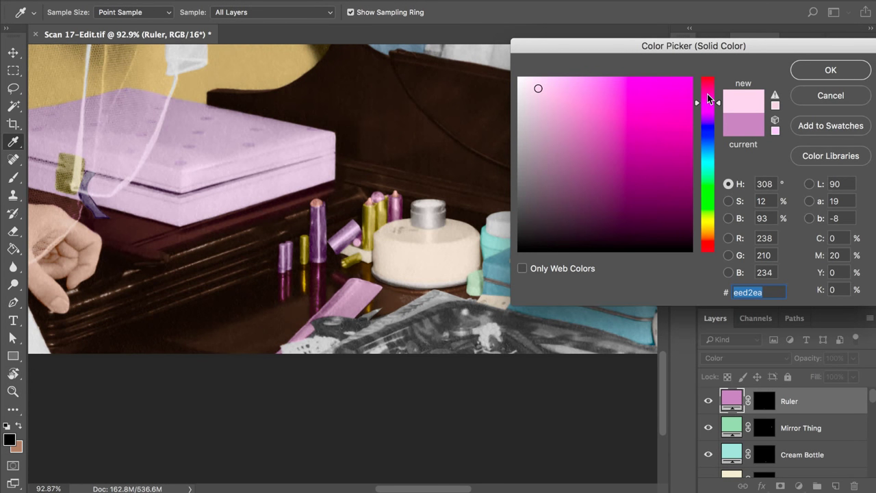
# Step: Apply pale pink eed2ea to the Ruler fill and zoom in on the ruler and scissors
pyautogui.click(835, 76)
pyautogui.scroll(-3, 415, 312)
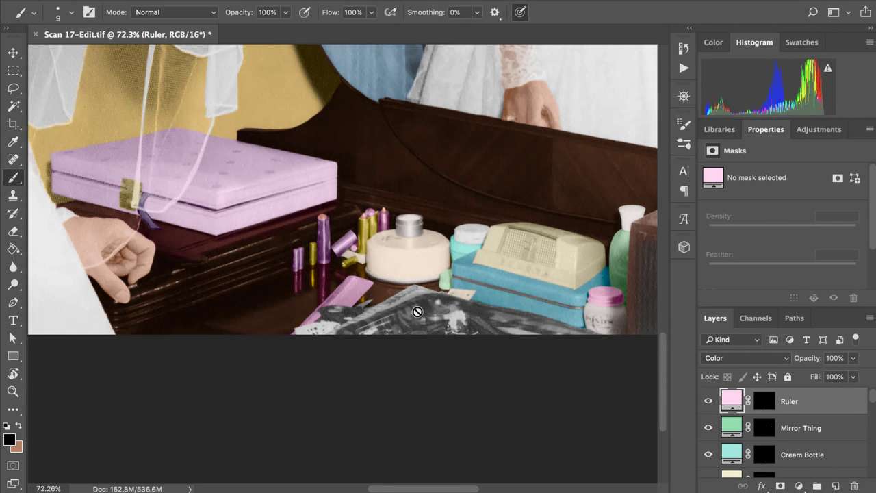
pyautogui.scroll(3, 417, 311)
pyautogui.hscroll(3, 417, 312)
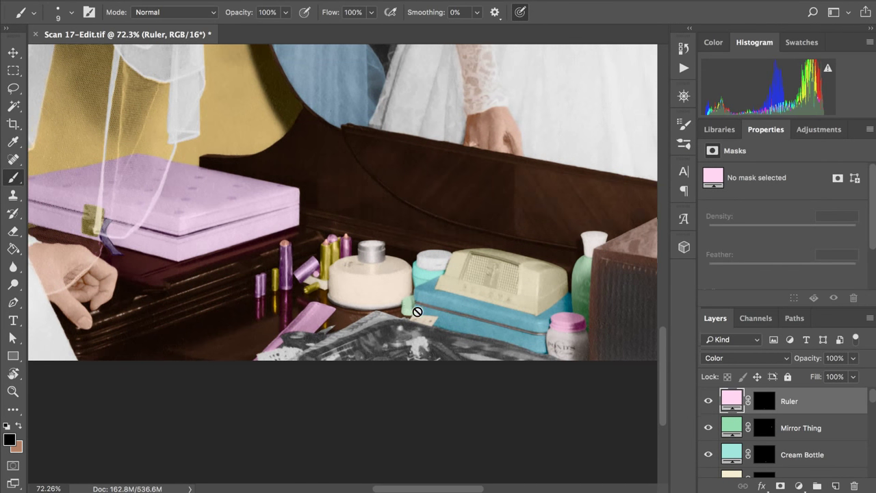
pyautogui.scroll(3, 417, 311)
pyautogui.hscroll(3, 416, 312)
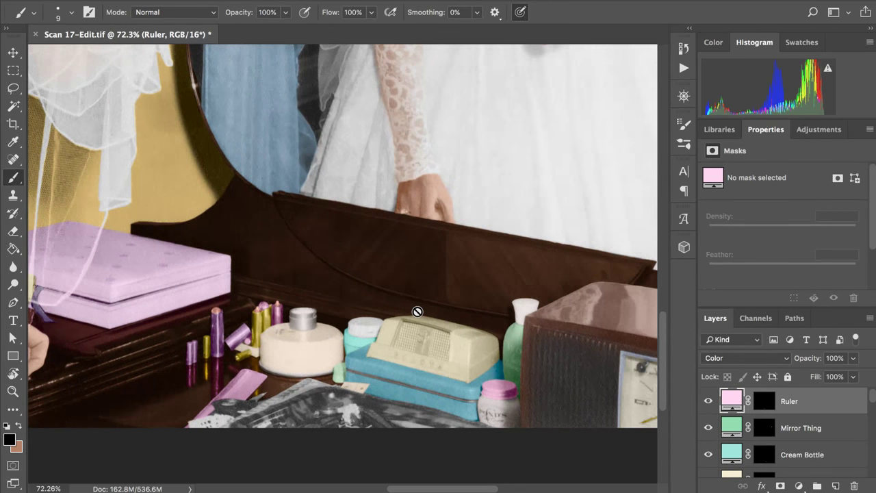
pyautogui.scroll(5, 415, 311)
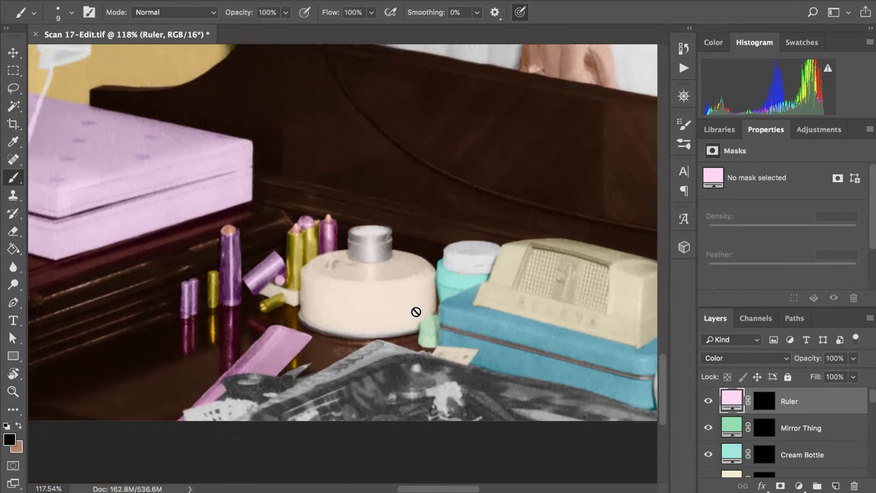
pyautogui.scroll(3, 416, 312)
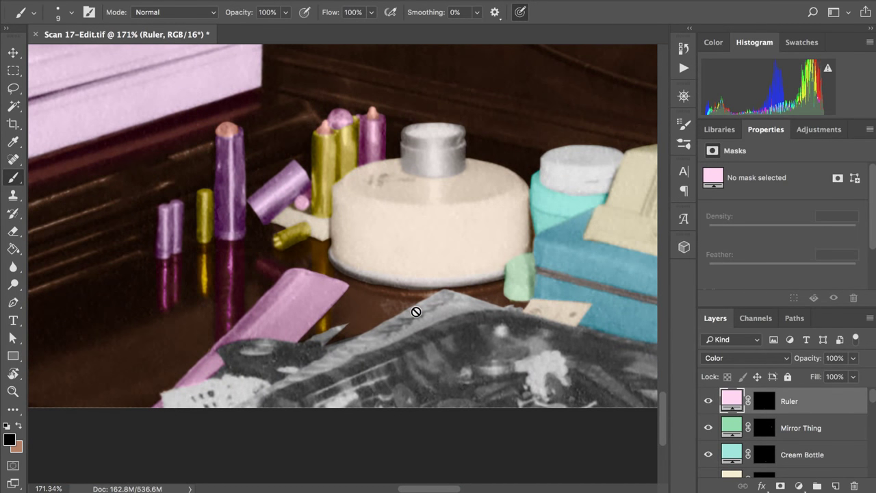
pyautogui.scroll(2, 416, 312)
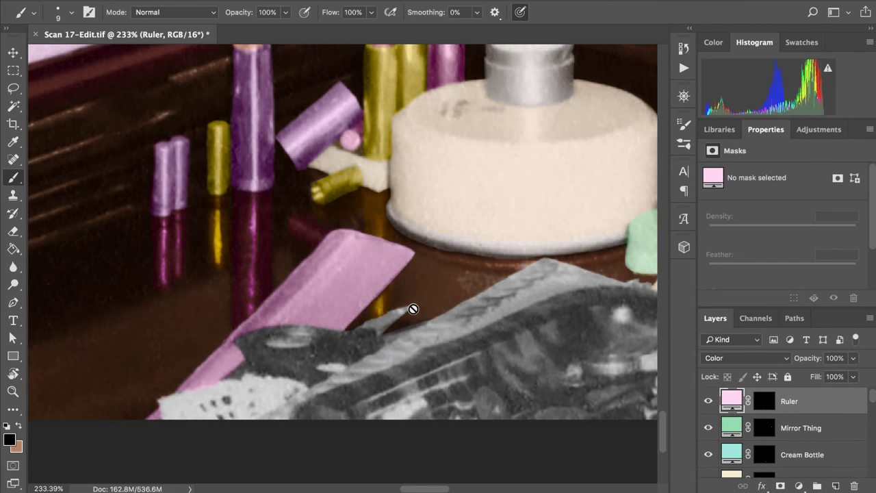
pyautogui.scroll(2, 413, 309)
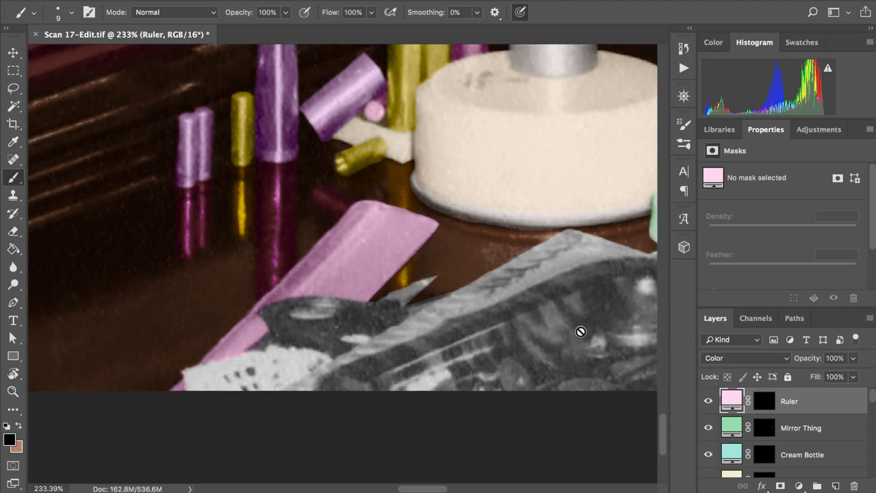
pyautogui.scroll(3, 581, 332)
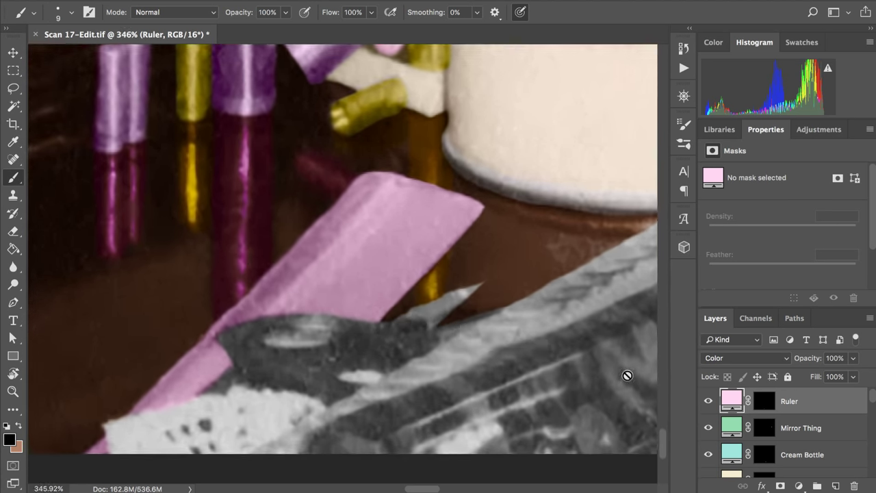
pyautogui.scroll(-5, 760, 438)
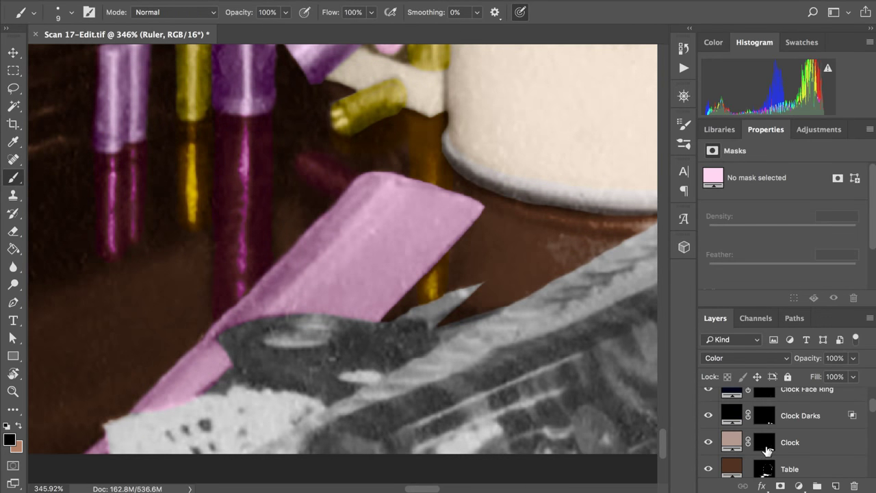
# Step: Target the Table layer's mask and set a soft brush with 0% hardness
pyautogui.click(765, 468)
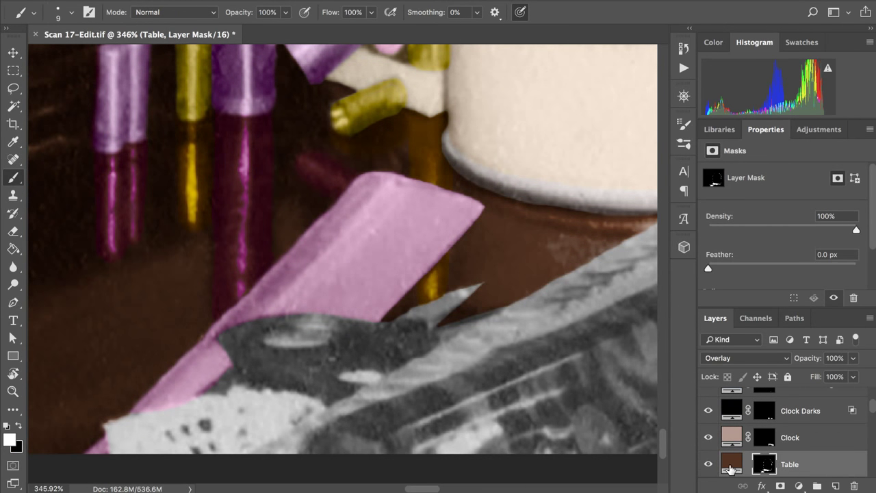
pyautogui.moveTo(540, 333)
pyautogui.mouseDown()
pyautogui.moveTo(540, 402)
pyautogui.moveTo(527, 170)
pyautogui.mouseUp()
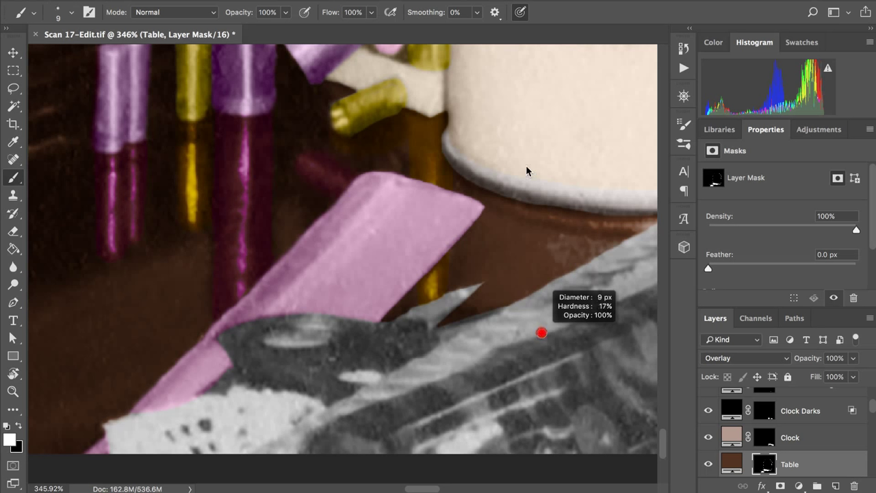
pyautogui.moveTo(509, 342); pyautogui.dragTo(518, 137)
pyautogui.moveTo(441, 281); pyautogui.dragTo(449, 280)
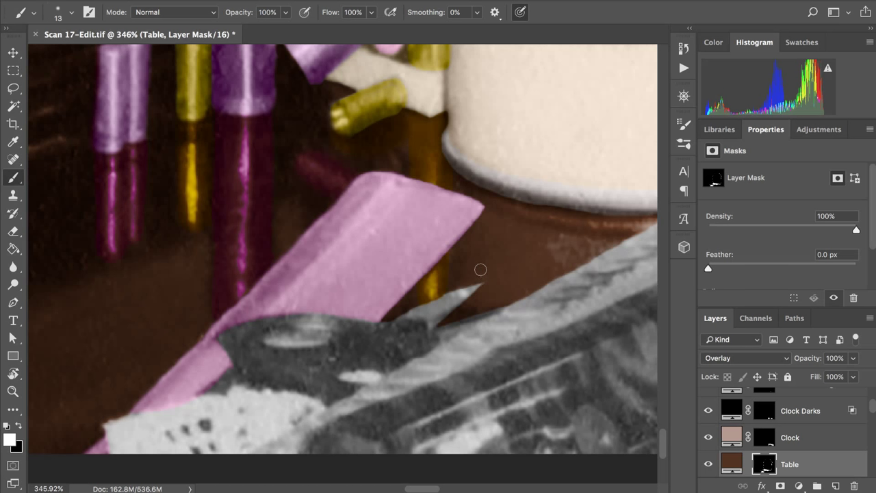
pyautogui.hscroll(-5, 481, 270)
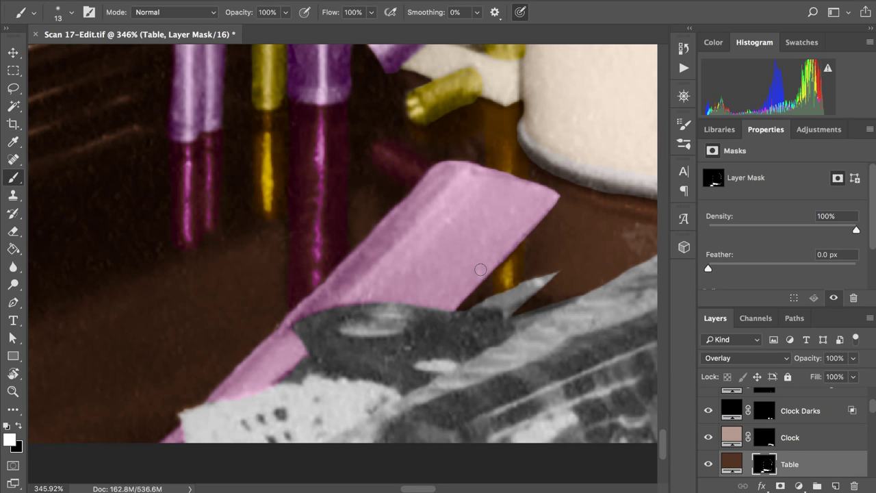
pyautogui.scroll(3, 481, 270)
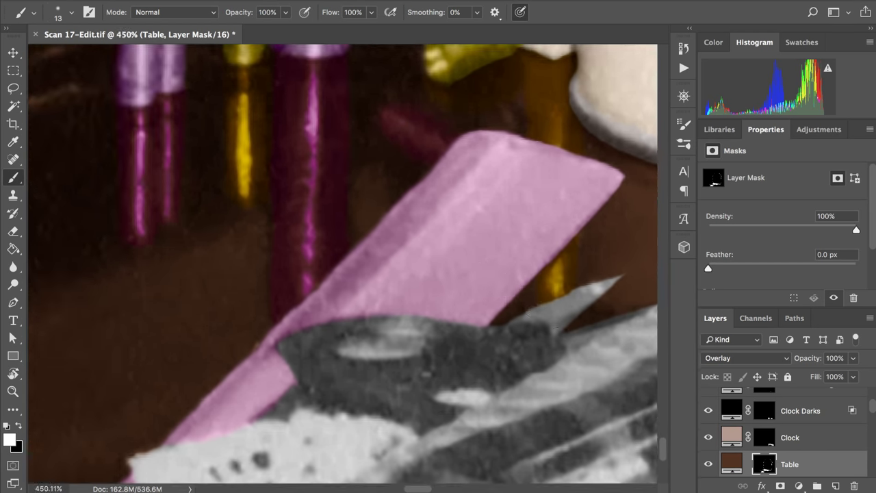
pyautogui.scroll(5, 746, 444)
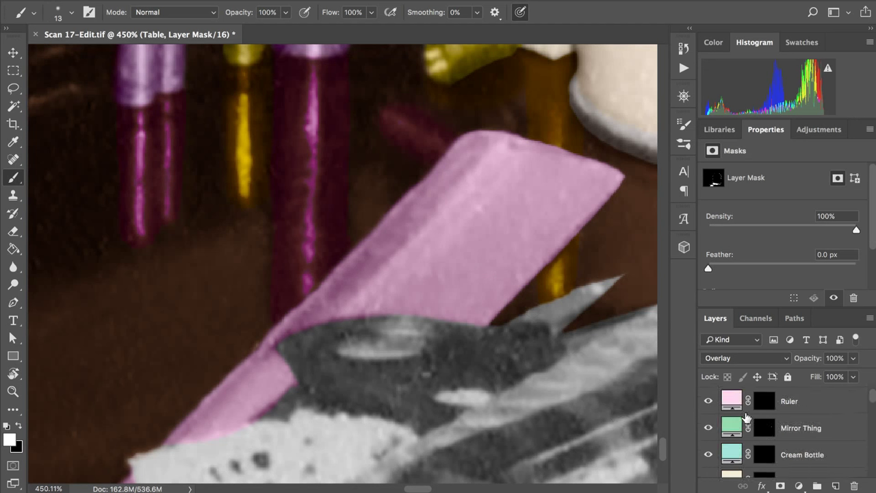
# Step: Add a deep blue Solid Color fill layer above the Ruler layer
pyautogui.click(729, 399)
pyautogui.scroll(-3, 540, 303)
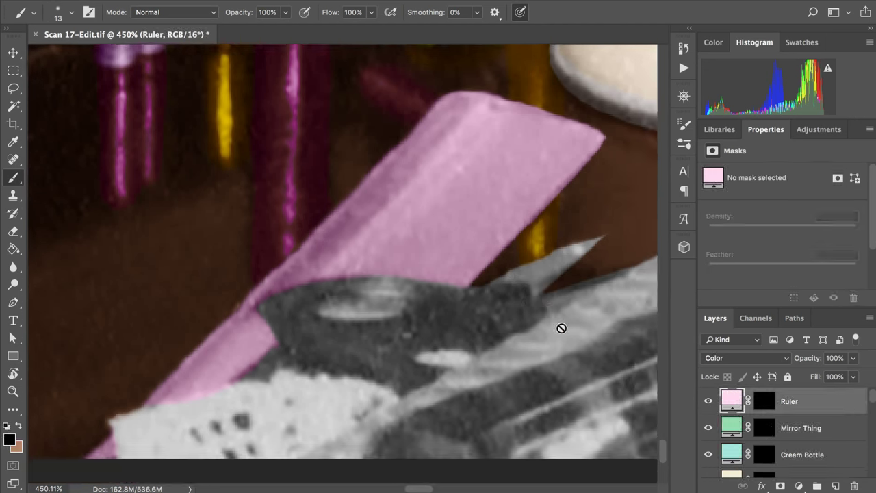
pyautogui.click(799, 485)
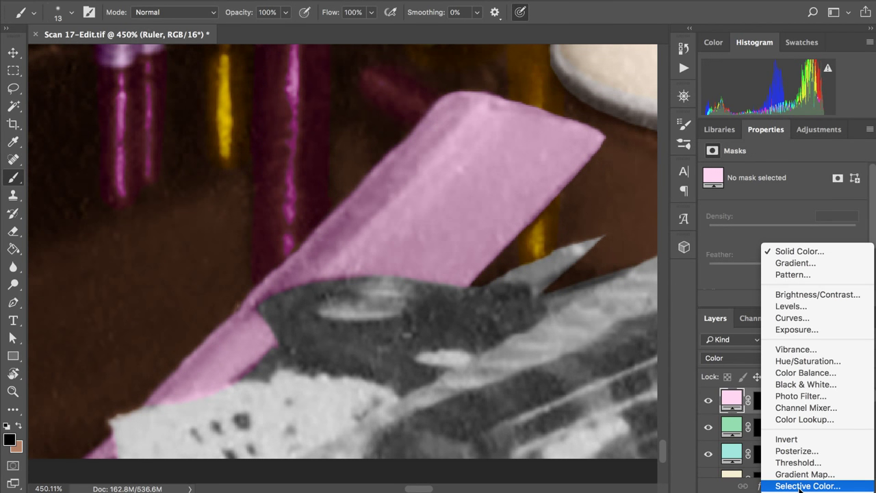
pyautogui.click(795, 252)
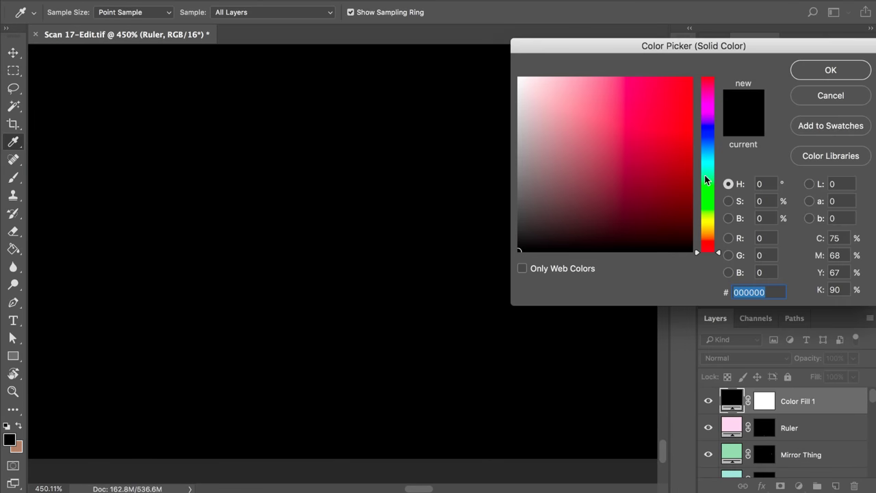
pyautogui.click(709, 139)
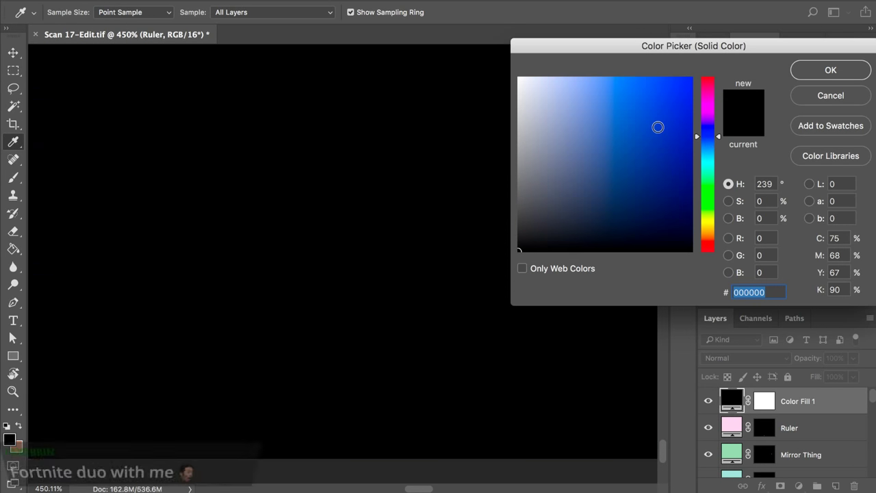
pyautogui.click(657, 127)
pyautogui.click(818, 75)
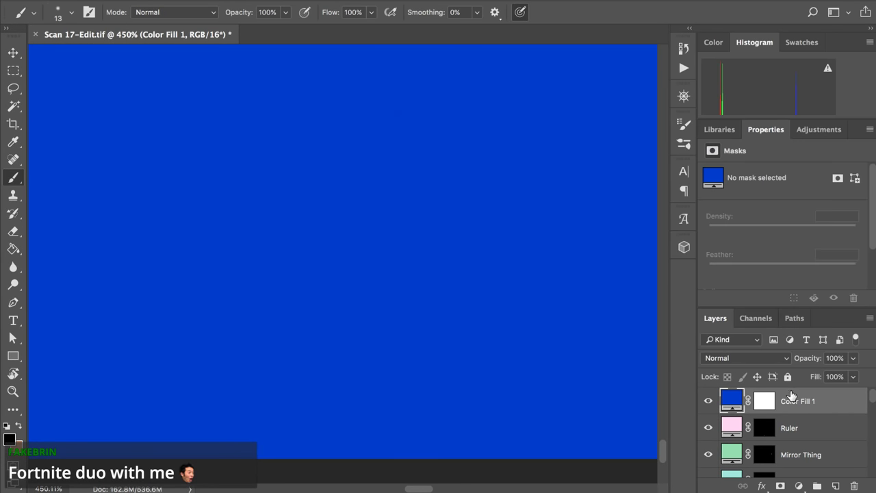
# Step: Rename the new fill layer 'Scissor Handle' and invert its mask to black
pyautogui.doubleClick(794, 400)
pyautogui.write('Scissor Handle')
pyautogui.press('Return')
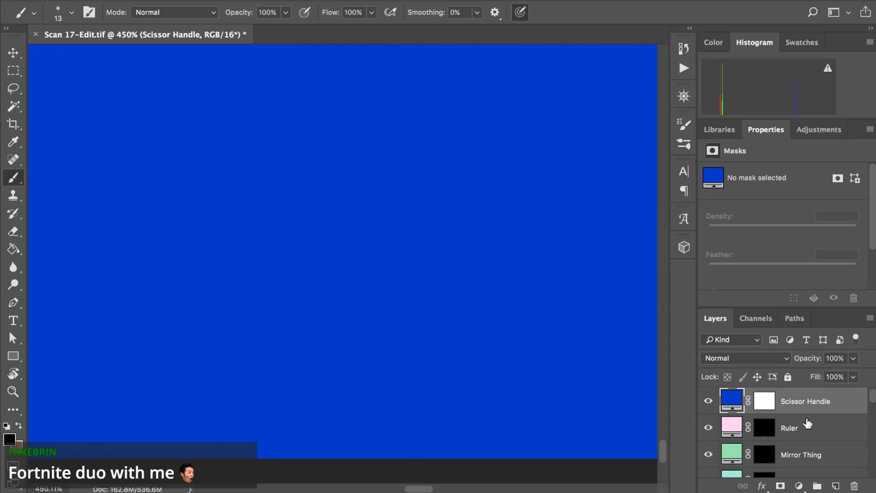
pyautogui.click(766, 409)
pyautogui.hotkey('ctrl', 'i')
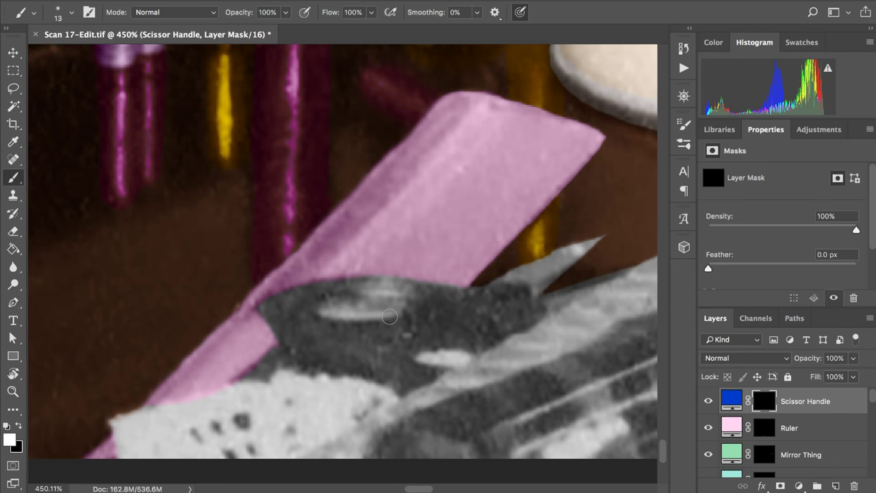
# Step: Load the Table layer's mask as the active selection
pyautogui.keyDown('ctrl'); pyautogui.click(765, 435); pyautogui.keyUp('ctrl')
pyautogui.scroll(-5, 750, 436)
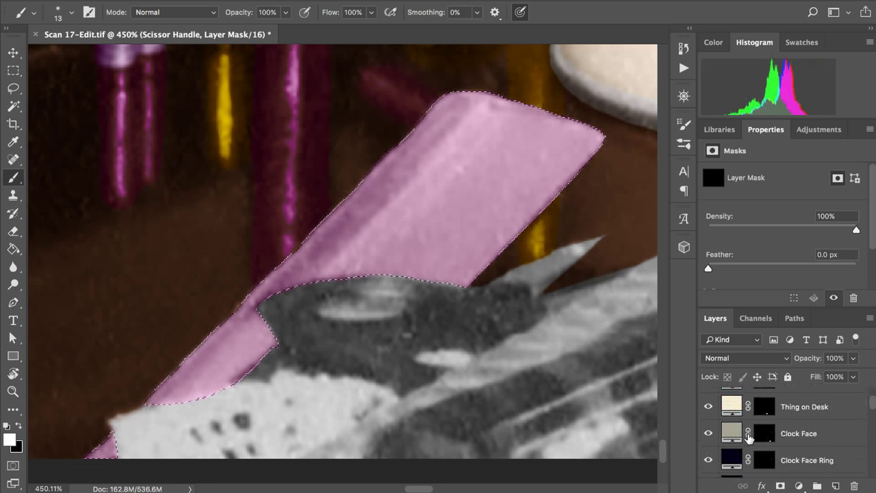
pyautogui.scroll(-4, 753, 438)
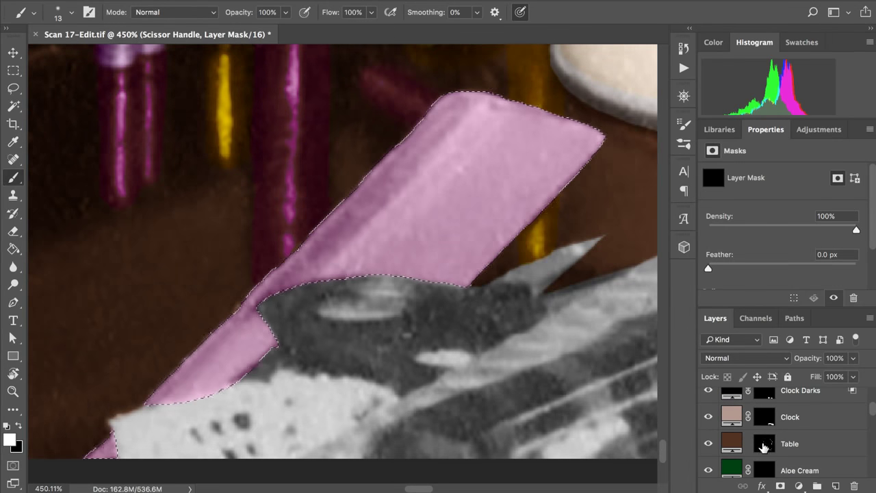
pyautogui.keyDown('ctrl'); pyautogui.keyDown('shift'); pyautogui.click(764, 446); pyautogui.keyUp('shift'); pyautogui.keyUp('ctrl')
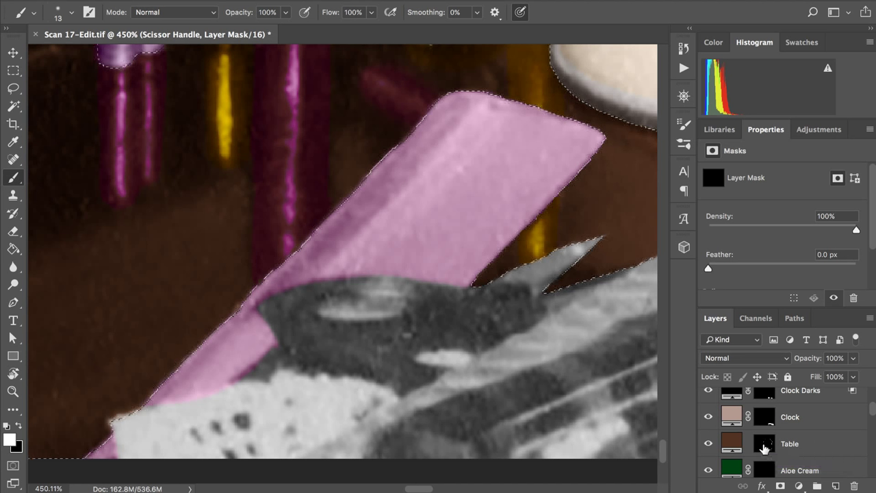
pyautogui.scroll(3, 765, 448)
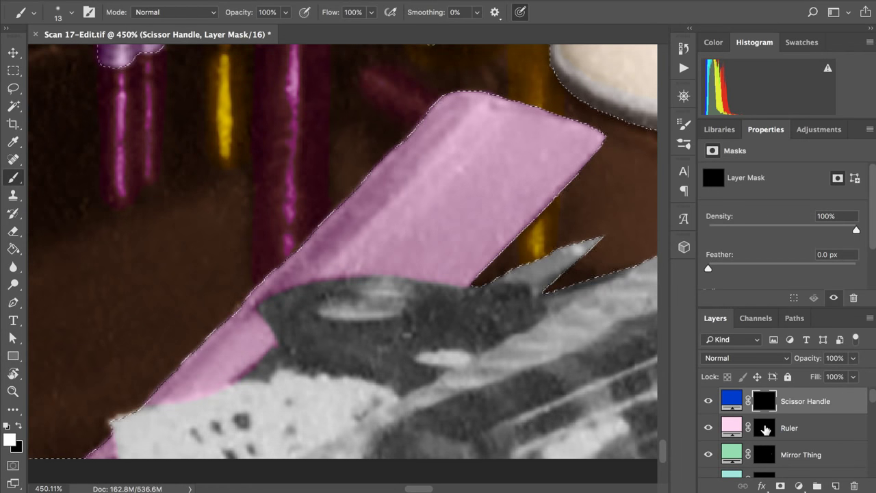
pyautogui.keyDown('super'); pyautogui.click(765, 429); pyautogui.keyUp('super')
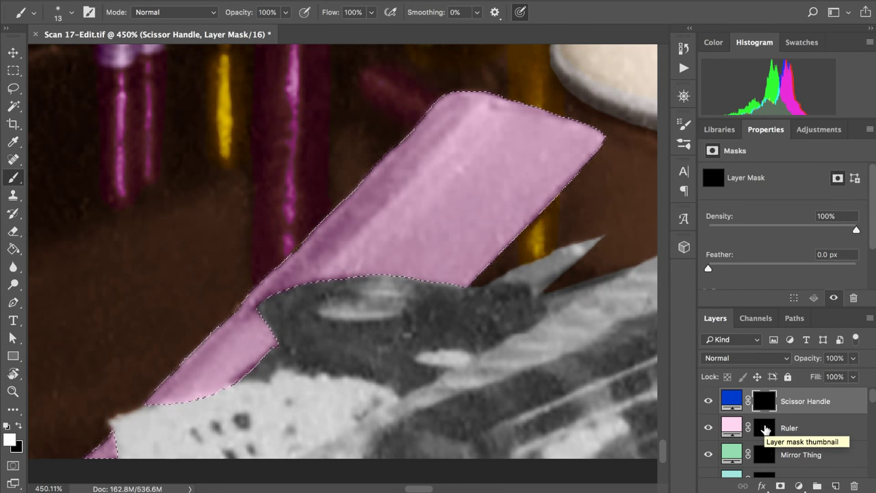
pyautogui.scroll(-6, 766, 429)
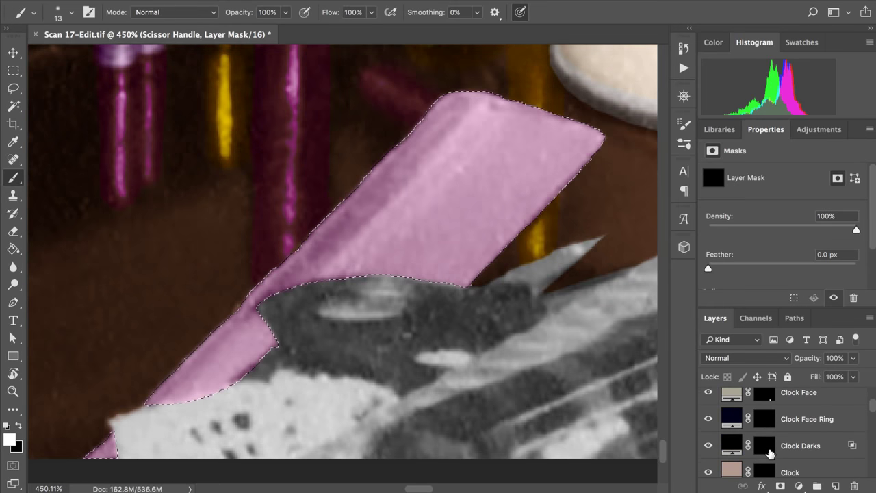
pyautogui.scroll(-2, 770, 453)
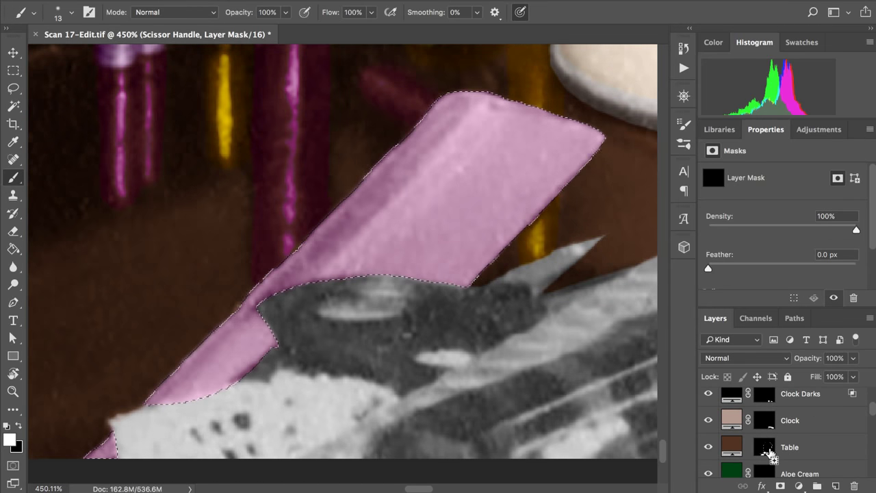
pyautogui.keyDown('super'); pyautogui.click(766, 449); pyautogui.keyUp('super')
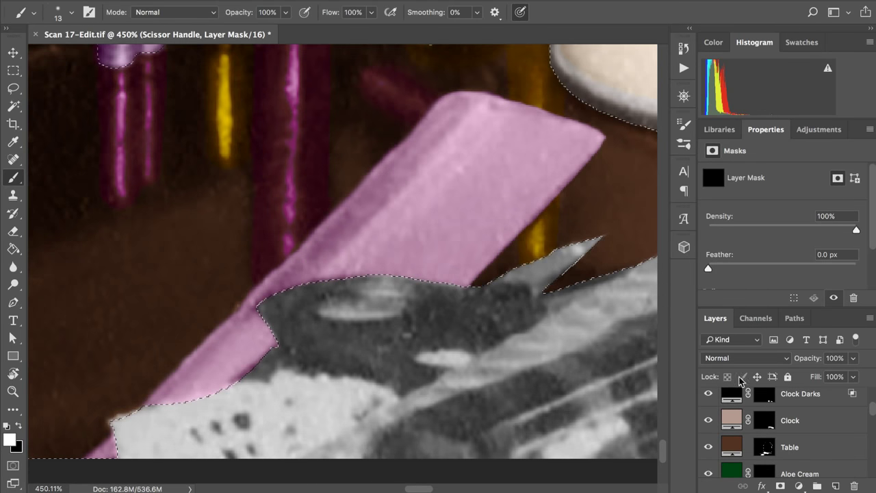
pyautogui.scroll(3, 762, 399)
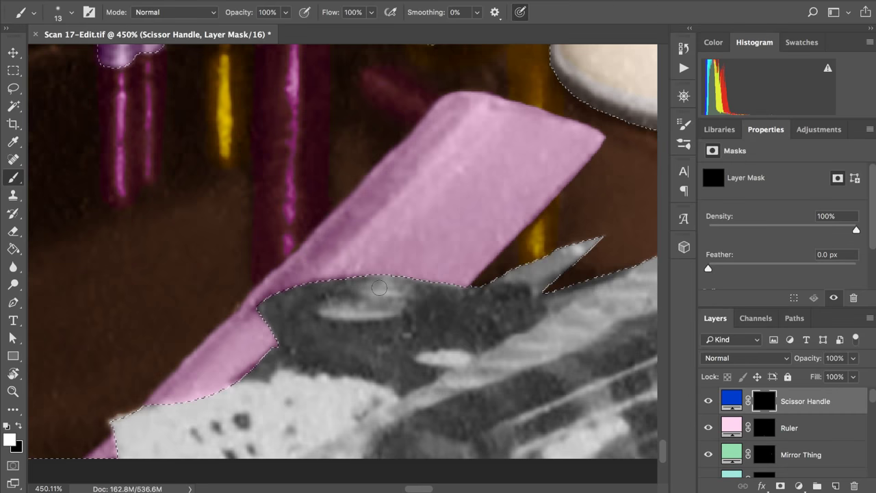
pyautogui.scroll(3, 379, 288)
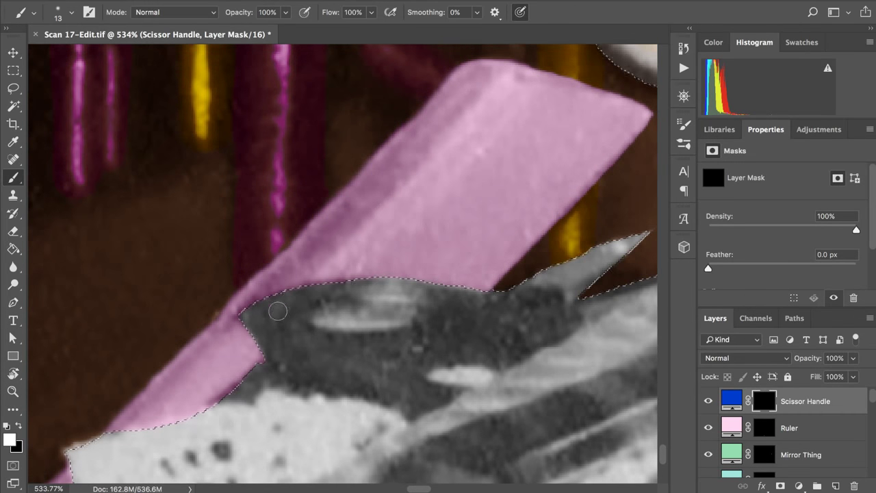
# Step: Undo the stray blue patch and invert the selection to exclude the table
pyautogui.hotkey('ctrl', 'z')
pyautogui.click(294, 1)
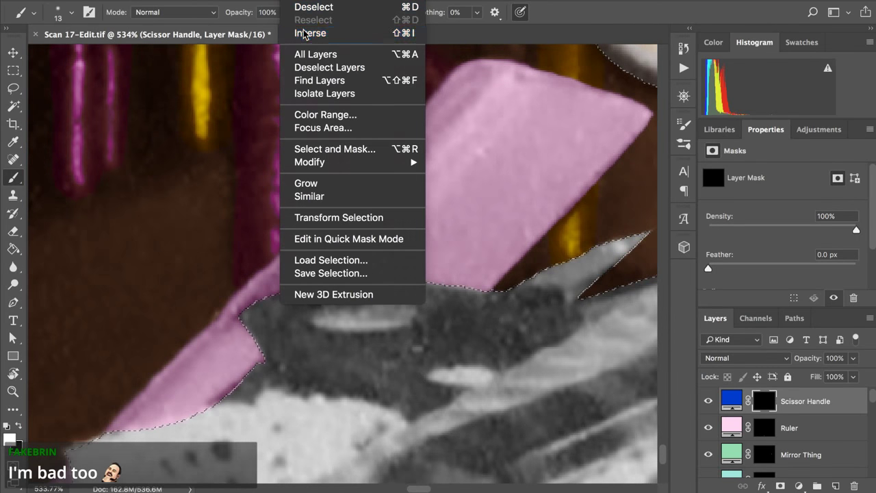
pyautogui.click(303, 29)
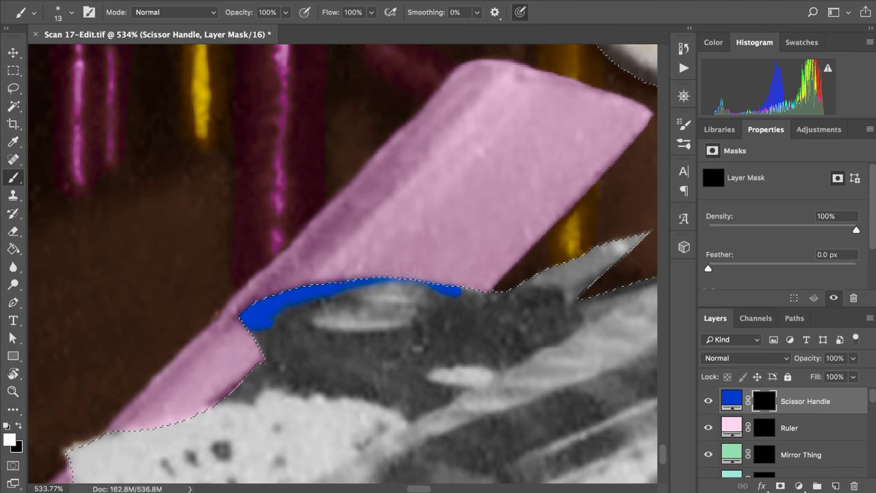
# Step: Paint blue over the handle's loop, left tip and hooked right end, starting the lower edge
pyautogui.moveTo(433, 280)
pyautogui.mouseDown()
pyautogui.moveTo(471, 300)
pyautogui.moveTo(497, 295)
pyautogui.mouseUp()
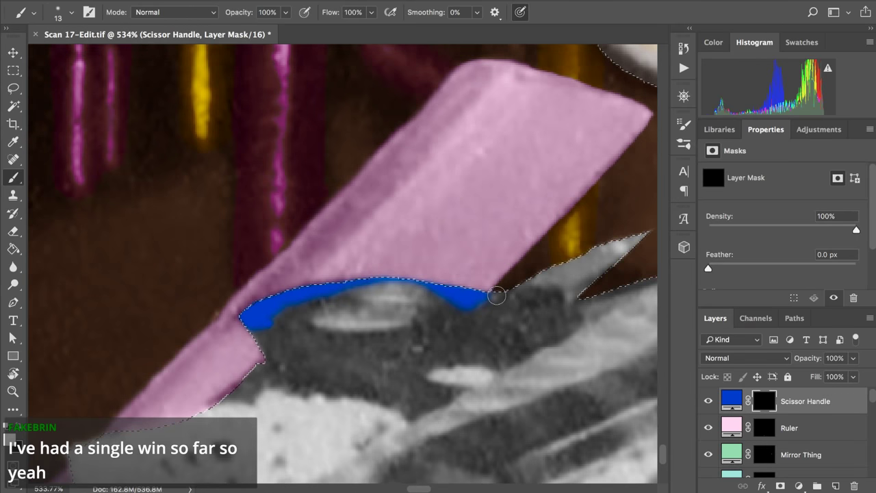
pyautogui.hscroll(2, 497, 295)
pyautogui.scroll(-1, 497, 295)
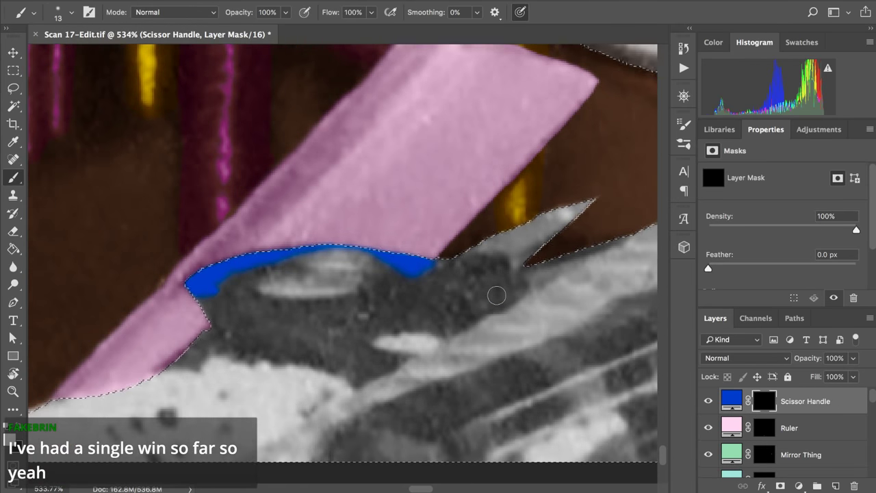
pyautogui.moveTo(206, 309)
pyautogui.mouseDown()
pyautogui.moveTo(200, 295)
pyautogui.moveTo(215, 286)
pyautogui.mouseUp()
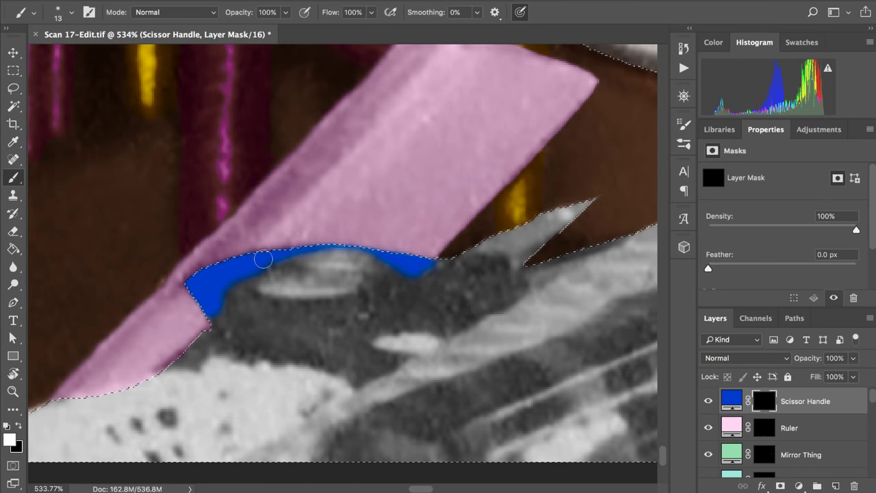
pyautogui.moveTo(253, 273)
pyautogui.mouseDown()
pyautogui.moveTo(240, 295)
pyautogui.moveTo(262, 307)
pyautogui.moveTo(376, 304)
pyautogui.mouseUp()
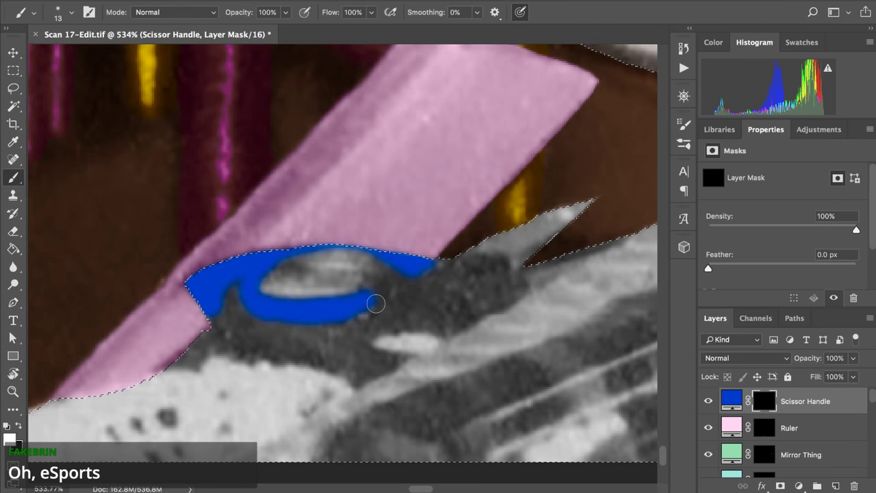
pyautogui.moveTo(365, 297); pyautogui.dragTo(398, 273)
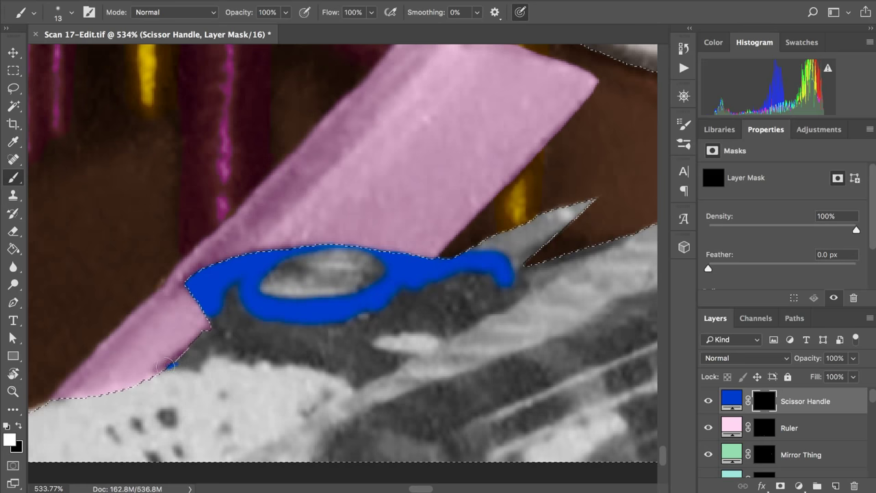
pyautogui.moveTo(190, 363)
pyautogui.mouseDown()
pyautogui.moveTo(213, 353)
pyautogui.moveTo(275, 360)
pyautogui.mouseUp()
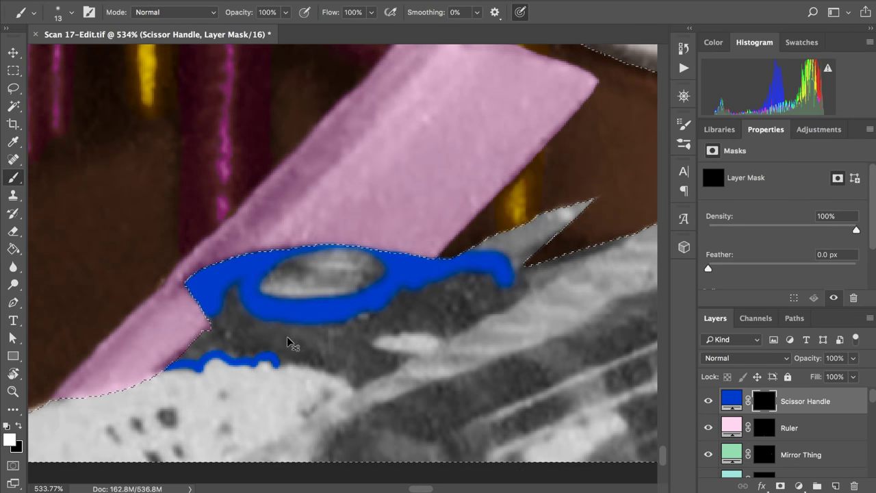
# Step: Trace the scissor handle's bottom edge in blue from the left end rightward
pyautogui.press('super+z')
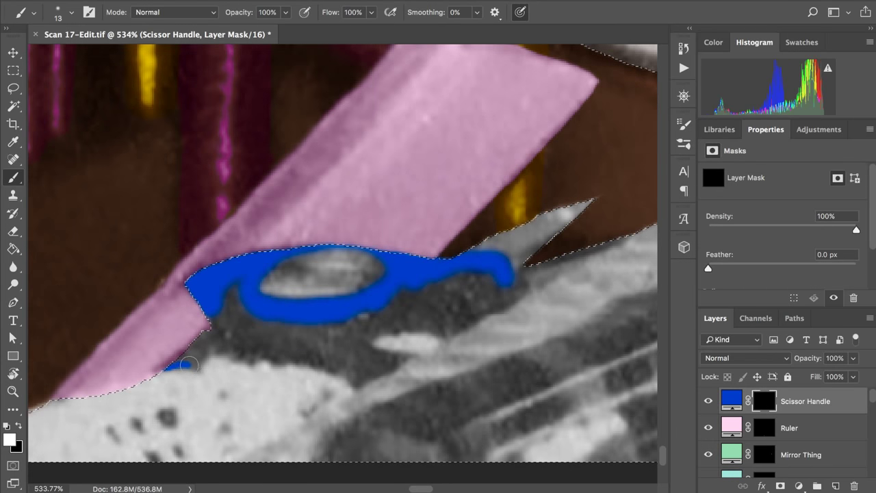
pyautogui.moveTo(189, 364); pyautogui.dragTo(196, 367)
pyautogui.moveTo(199, 361); pyautogui.dragTo(212, 352)
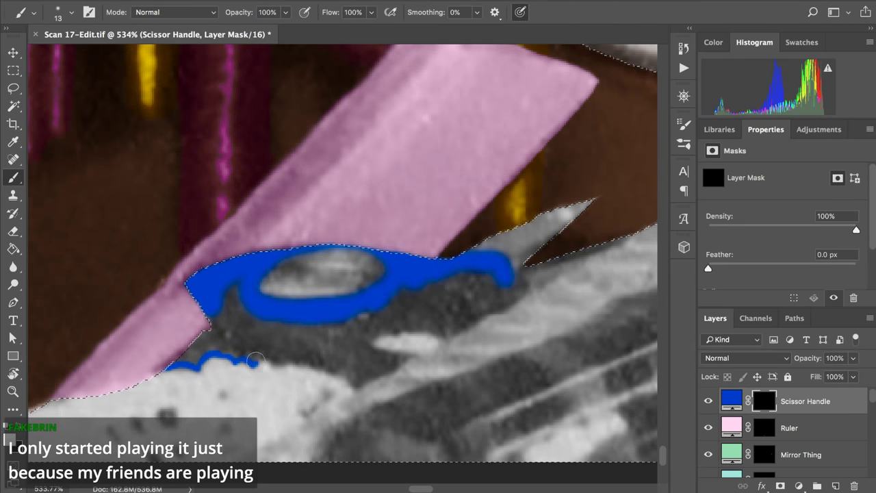
pyautogui.moveTo(277, 363); pyautogui.dragTo(286, 362)
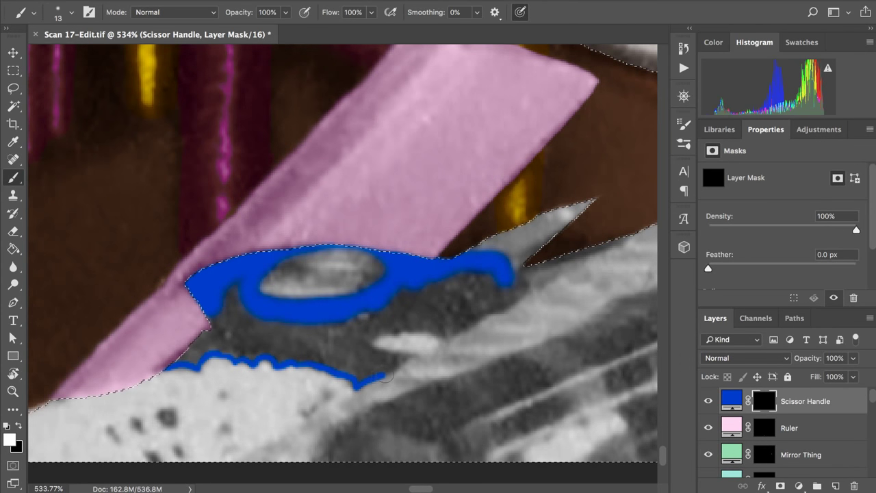
pyautogui.moveTo(407, 360); pyautogui.dragTo(418, 356)
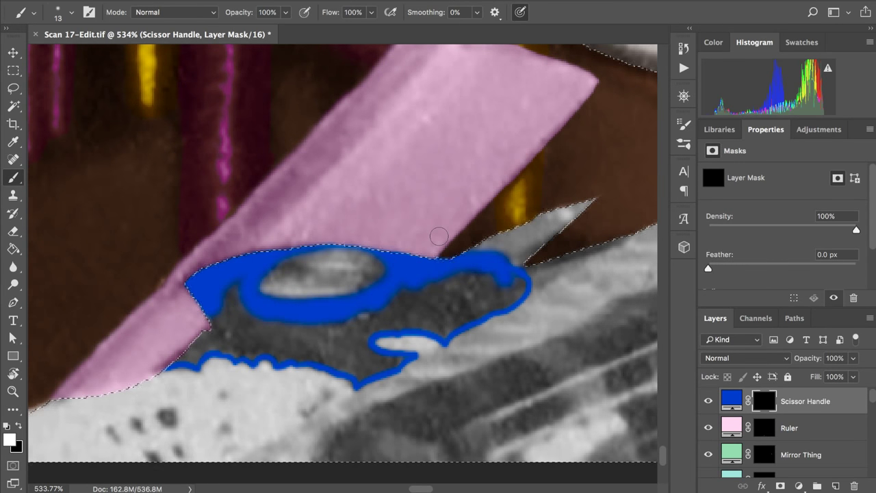
# Step: Redraw the lower outline up to the right tip, then zoom closer on the handle
pyautogui.press('super+z')
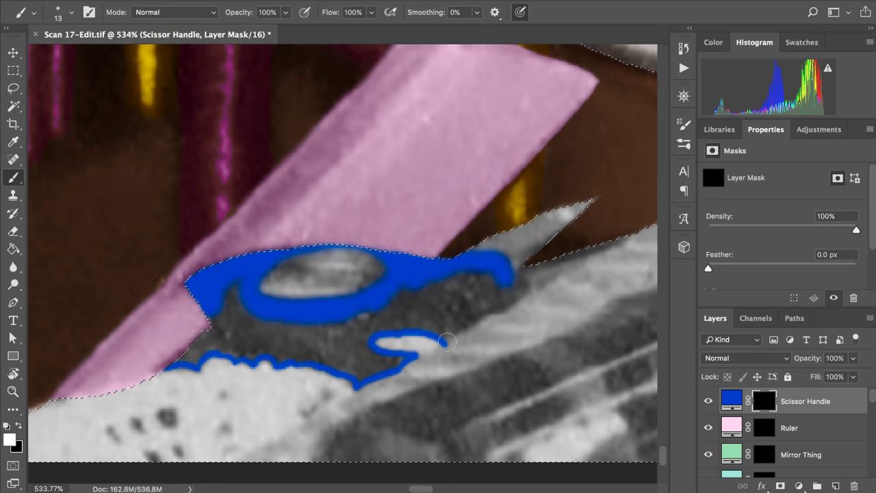
pyautogui.moveTo(449, 337); pyautogui.dragTo(512, 304)
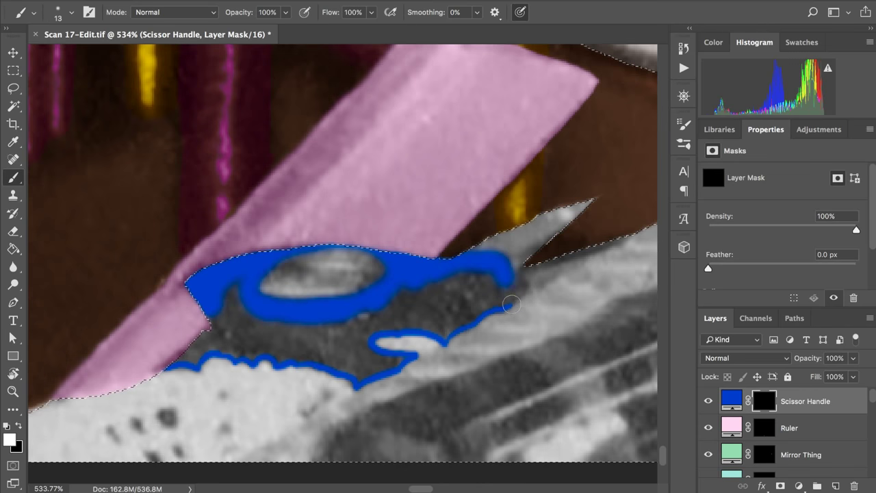
pyautogui.hotkey('ctrl', 'z')
pyautogui.moveTo(524, 289); pyautogui.dragTo(522, 279)
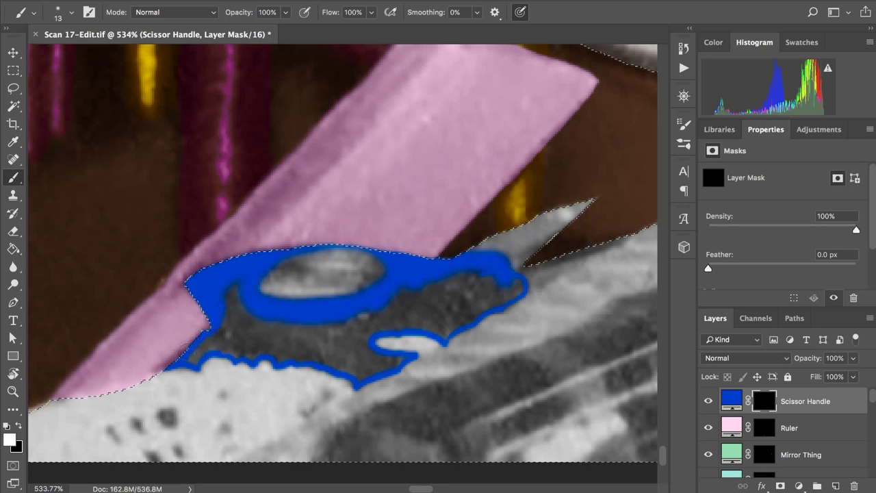
pyautogui.hotkey('ctrl', '+')
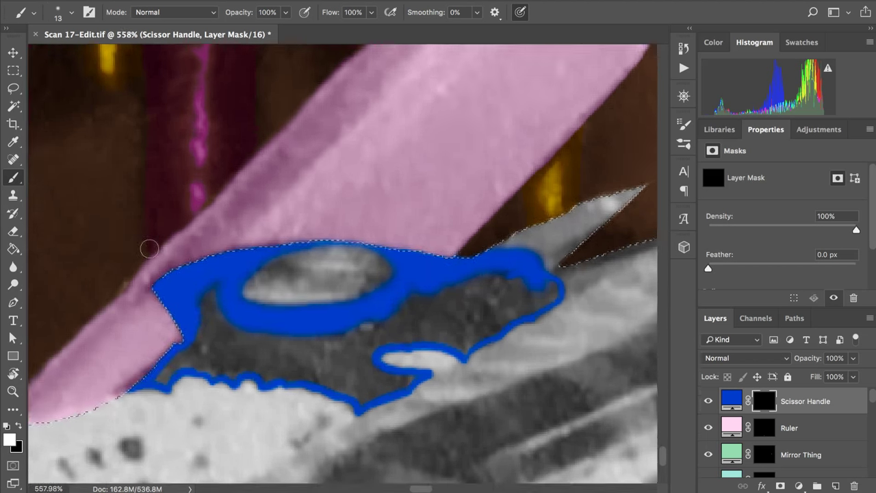
pyautogui.scroll(3, 150, 249)
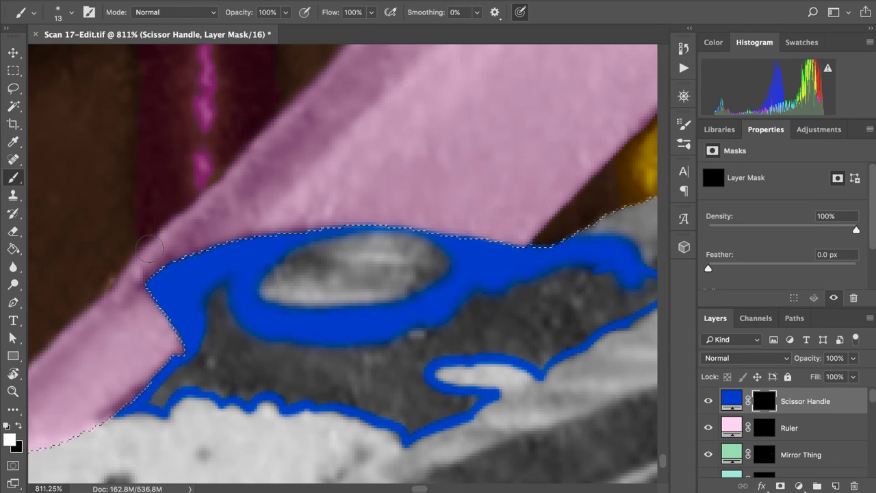
pyautogui.hscroll(5, 150, 249)
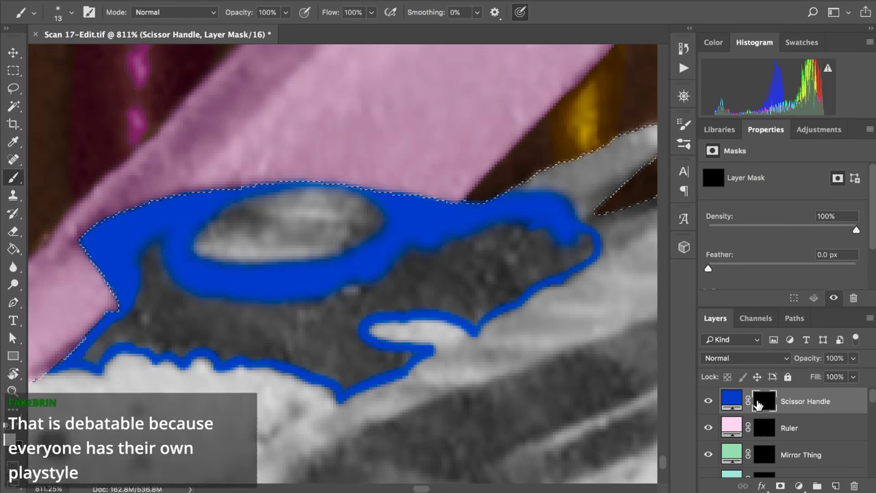
# Step: View the Scissor Handle mask alone, fill the left lobe's notch white, and reshape the right tip with full hardness
pyautogui.keyDown('alt'); pyautogui.click(763, 401); pyautogui.keyUp('alt')
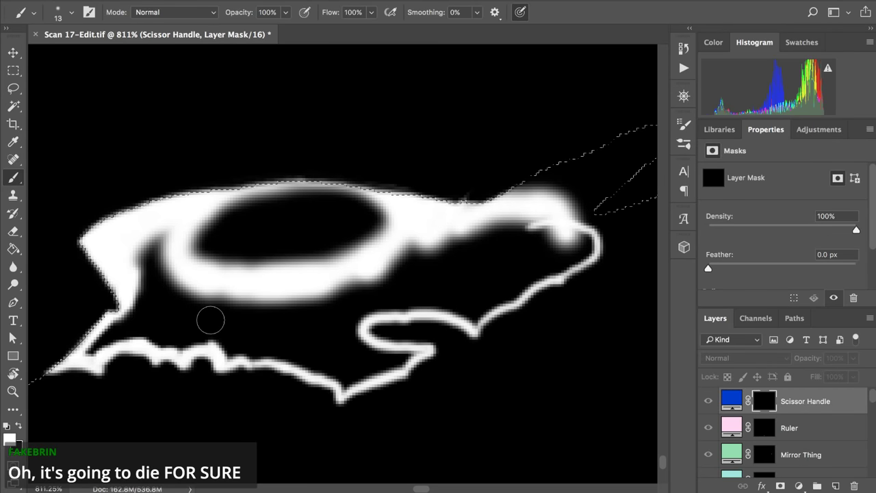
pyautogui.moveTo(137, 246)
pyautogui.mouseDown()
pyautogui.moveTo(155, 227)
pyautogui.moveTo(174, 283)
pyautogui.moveTo(137, 256)
pyautogui.moveTo(146, 299)
pyautogui.moveTo(148, 290)
pyautogui.moveTo(309, 292)
pyautogui.moveTo(358, 285)
pyautogui.moveTo(425, 246)
pyautogui.moveTo(378, 279)
pyautogui.moveTo(436, 243)
pyautogui.moveTo(483, 230)
pyautogui.moveTo(531, 222)
pyautogui.moveTo(573, 238)
pyautogui.moveTo(558, 178)
pyautogui.moveTo(548, 349)
pyautogui.mouseUp()
pyautogui.keyDown('ctrl'); pyautogui.keyDown('alt'); pyautogui.click(558, 212); pyautogui.keyUp('alt'); pyautogui.keyUp('ctrl')
pyautogui.keyDown('ctrl'); pyautogui.keyDown('alt'); pyautogui.click(552, 262); pyautogui.keyUp('alt'); pyautogui.keyUp('ctrl')
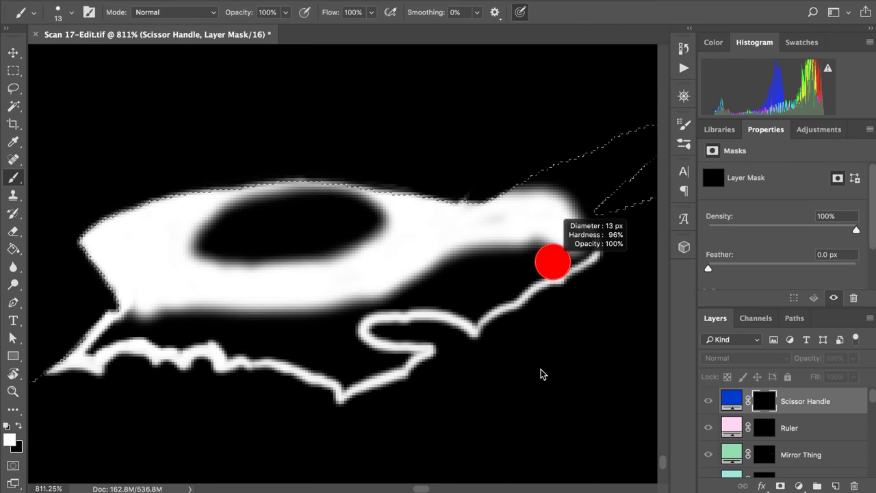
pyautogui.moveTo(537, 394); pyautogui.dragTo(546, 386)
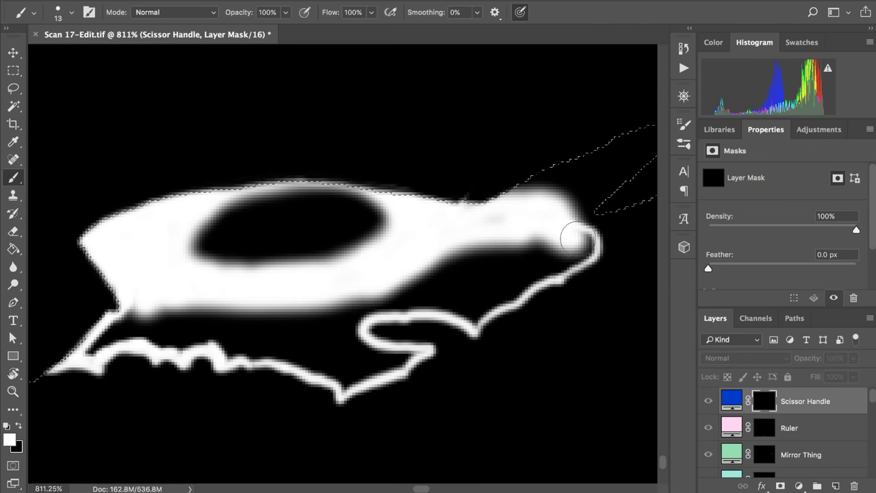
pyautogui.moveTo(580, 236)
pyautogui.mouseDown()
pyautogui.moveTo(573, 231)
pyautogui.moveTo(593, 247)
pyautogui.moveTo(554, 275)
pyautogui.moveTo(586, 252)
pyautogui.moveTo(558, 243)
pyautogui.mouseUp()
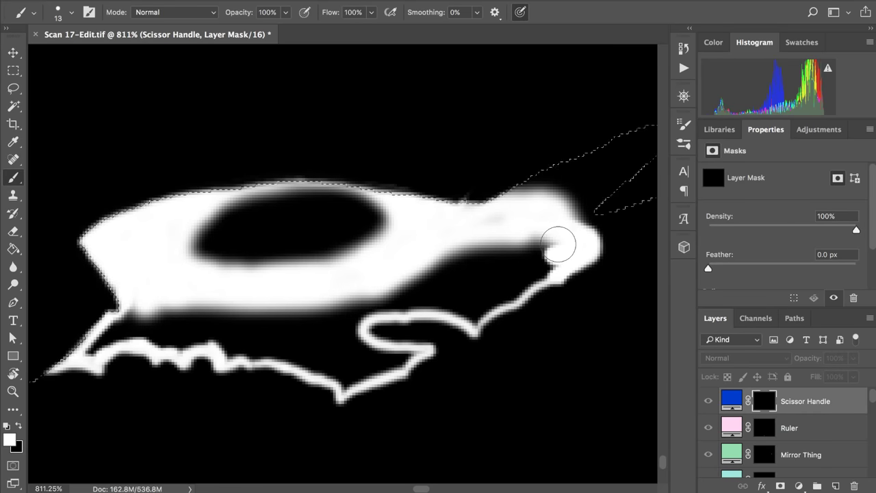
# Step: Fill the remaining black notches along the lower edge and S-curve with white
pyautogui.moveTo(486, 235)
pyautogui.mouseDown()
pyautogui.moveTo(554, 247)
pyautogui.moveTo(494, 238)
pyautogui.moveTo(507, 229)
pyautogui.moveTo(467, 240)
pyautogui.moveTo(445, 219)
pyautogui.mouseUp()
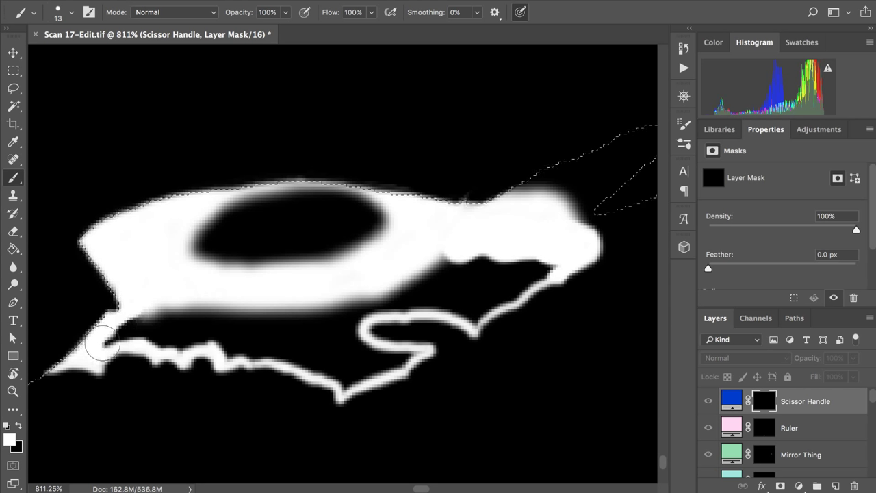
pyautogui.moveTo(116, 334)
pyautogui.mouseDown()
pyautogui.moveTo(163, 312)
pyautogui.moveTo(106, 337)
pyautogui.moveTo(136, 324)
pyautogui.moveTo(166, 337)
pyautogui.moveTo(199, 334)
pyautogui.moveTo(183, 334)
pyautogui.moveTo(180, 348)
pyautogui.moveTo(178, 325)
pyautogui.moveTo(203, 319)
pyautogui.moveTo(178, 310)
pyautogui.moveTo(261, 315)
pyautogui.moveTo(224, 311)
pyautogui.moveTo(293, 307)
pyautogui.moveTo(452, 265)
pyautogui.moveTo(436, 267)
pyautogui.moveTo(510, 261)
pyautogui.mouseUp()
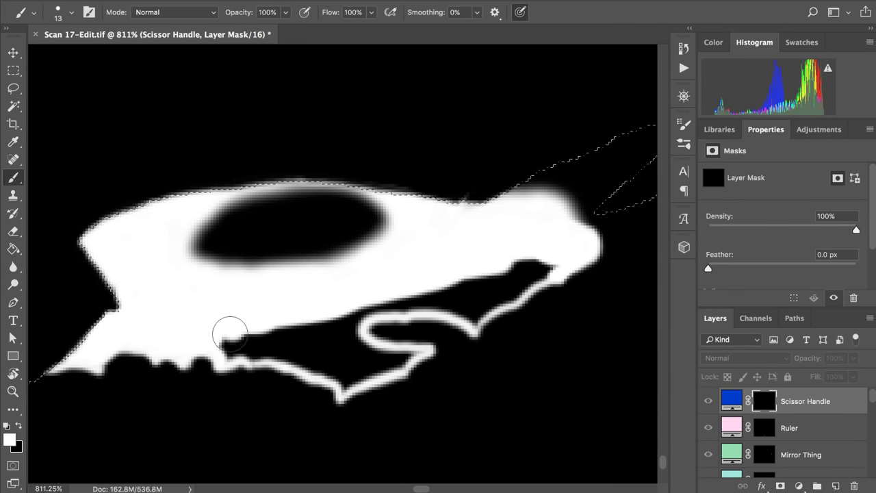
pyautogui.moveTo(230, 334)
pyautogui.mouseDown()
pyautogui.moveTo(227, 356)
pyautogui.moveTo(221, 340)
pyautogui.moveTo(222, 353)
pyautogui.moveTo(246, 351)
pyautogui.moveTo(226, 359)
pyautogui.moveTo(314, 356)
pyautogui.moveTo(279, 354)
pyautogui.moveTo(337, 372)
pyautogui.moveTo(342, 392)
pyautogui.moveTo(302, 347)
pyautogui.moveTo(238, 330)
pyautogui.moveTo(308, 337)
pyautogui.moveTo(309, 294)
pyautogui.moveTo(299, 286)
pyautogui.moveTo(302, 329)
pyautogui.moveTo(314, 330)
pyautogui.moveTo(319, 316)
pyautogui.moveTo(318, 339)
pyautogui.moveTo(348, 306)
pyautogui.moveTo(345, 322)
pyautogui.moveTo(380, 306)
pyautogui.moveTo(422, 303)
pyautogui.mouseUp()
pyautogui.hotkey('ctrl', 'z')
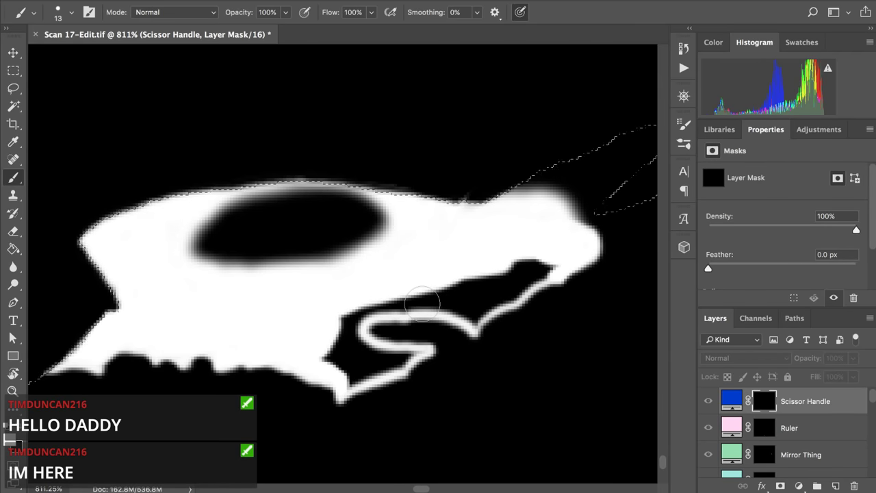
pyautogui.moveTo(336, 309)
pyautogui.mouseDown()
pyautogui.moveTo(369, 300)
pyautogui.moveTo(355, 311)
pyautogui.moveTo(378, 303)
pyautogui.moveTo(366, 310)
pyautogui.moveTo(411, 310)
pyautogui.moveTo(385, 300)
pyautogui.moveTo(429, 294)
pyautogui.moveTo(412, 308)
pyautogui.moveTo(458, 314)
pyautogui.moveTo(492, 301)
pyautogui.moveTo(469, 310)
pyautogui.moveTo(474, 328)
pyautogui.moveTo(556, 267)
pyautogui.moveTo(486, 267)
pyautogui.moveTo(532, 260)
pyautogui.moveTo(520, 256)
pyautogui.moveTo(466, 259)
pyautogui.moveTo(435, 287)
pyautogui.moveTo(471, 275)
pyautogui.moveTo(460, 291)
pyautogui.moveTo(473, 303)
pyautogui.moveTo(531, 264)
pyautogui.moveTo(497, 285)
pyautogui.mouseUp()
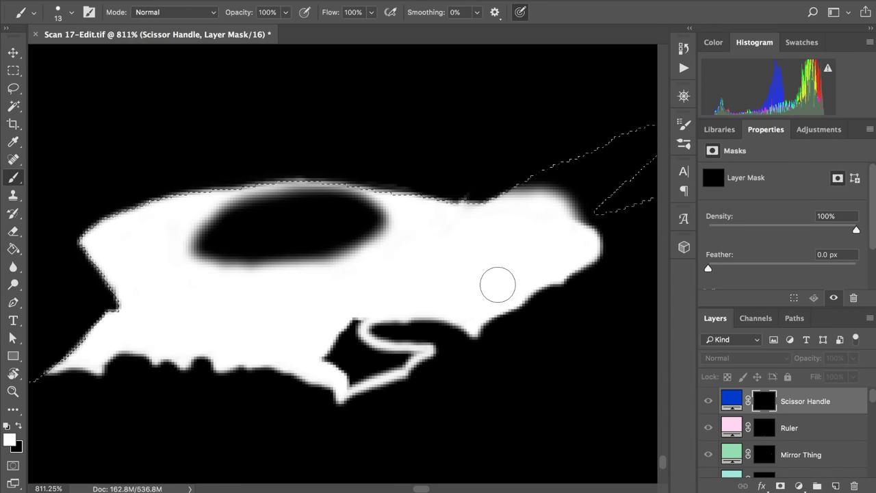
pyautogui.moveTo(498, 285)
pyautogui.mouseDown()
pyautogui.moveTo(435, 238)
pyautogui.moveTo(366, 332)
pyautogui.moveTo(336, 332)
pyautogui.moveTo(358, 318)
pyautogui.mouseUp()
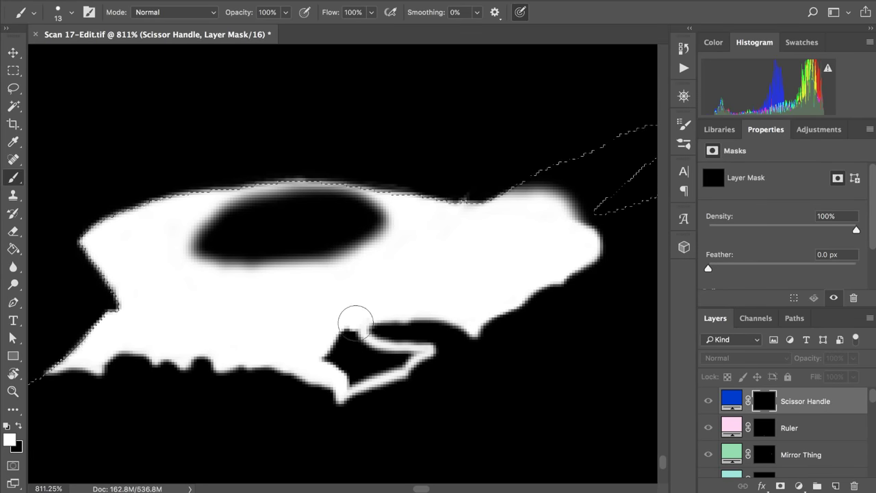
pyautogui.moveTo(358, 315)
pyautogui.mouseDown()
pyautogui.moveTo(346, 336)
pyautogui.moveTo(340, 328)
pyautogui.moveTo(339, 351)
pyautogui.moveTo(322, 353)
pyautogui.moveTo(345, 325)
pyautogui.moveTo(347, 339)
pyautogui.moveTo(347, 324)
pyautogui.moveTo(358, 352)
pyautogui.moveTo(343, 351)
pyautogui.moveTo(342, 368)
pyautogui.moveTo(349, 350)
pyautogui.moveTo(384, 336)
pyautogui.mouseUp()
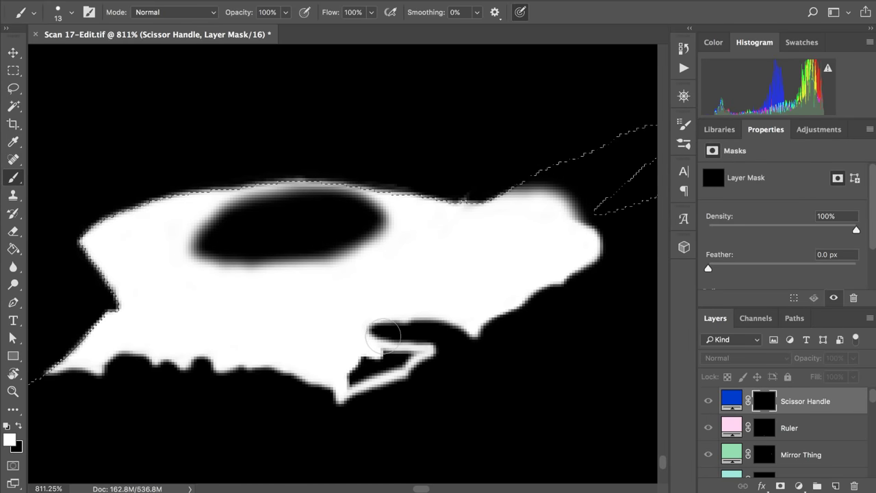
pyautogui.moveTo(385, 336)
pyautogui.mouseDown()
pyautogui.moveTo(376, 367)
pyautogui.moveTo(377, 349)
pyautogui.moveTo(386, 354)
pyautogui.moveTo(376, 348)
pyautogui.moveTo(423, 353)
pyautogui.moveTo(387, 350)
pyautogui.moveTo(358, 360)
pyautogui.moveTo(344, 382)
pyautogui.moveTo(361, 376)
pyautogui.moveTo(346, 386)
pyautogui.moveTo(411, 357)
pyautogui.moveTo(354, 371)
pyautogui.moveTo(384, 364)
pyautogui.moveTo(364, 362)
pyautogui.mouseUp()
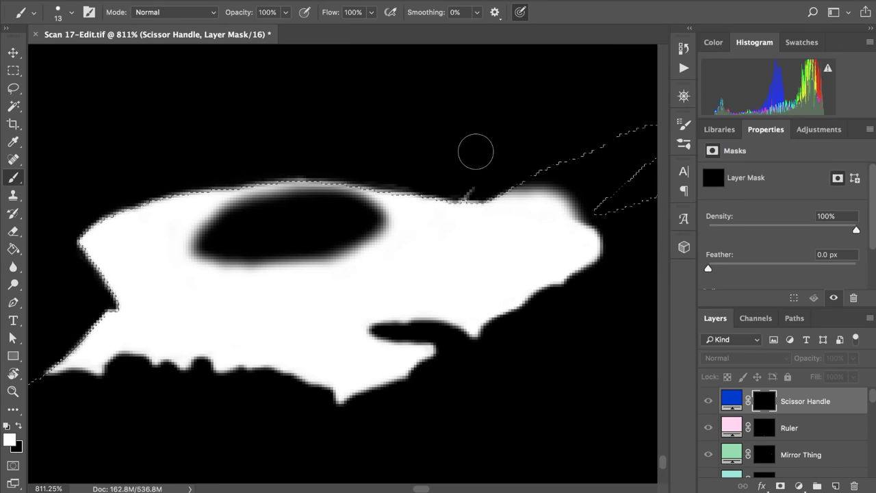
# Step: Deselect, paint out the stray grey mark above the handle in black, then restore white
pyautogui.scroll(-5, 442, 180)
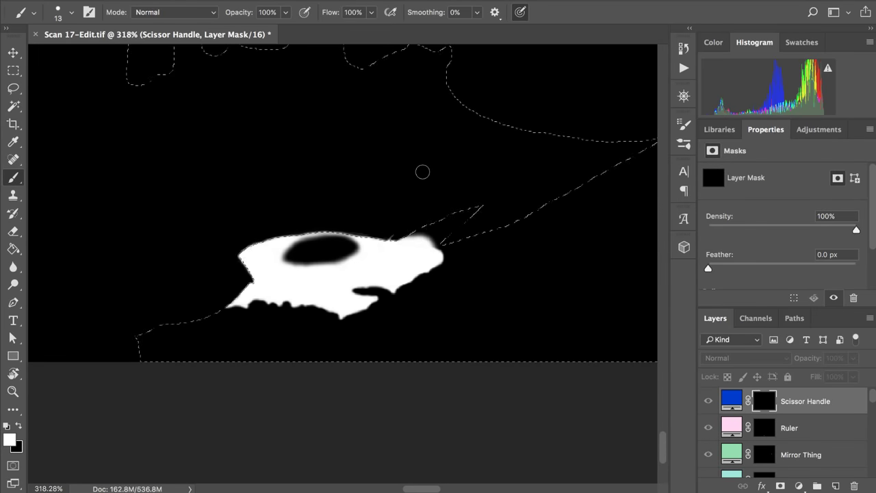
pyautogui.scroll(1, 389, 177)
pyautogui.scroll(5, 389, 177)
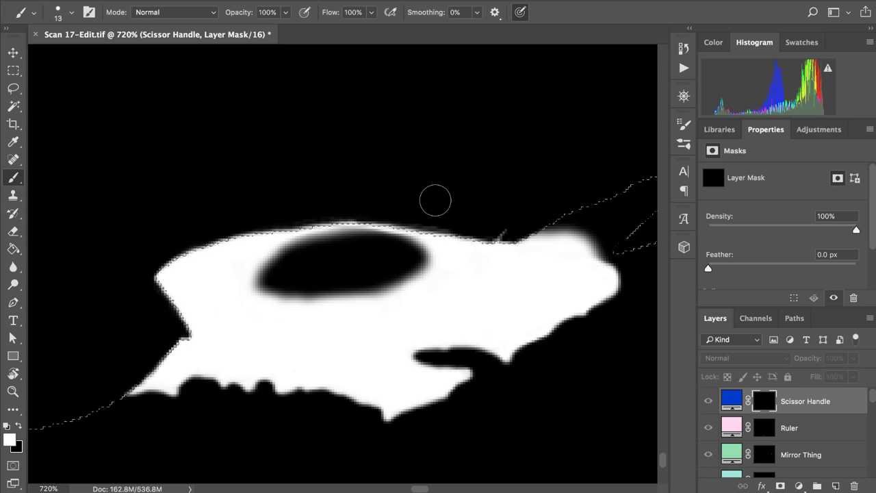
pyautogui.scroll(-2, 435, 200)
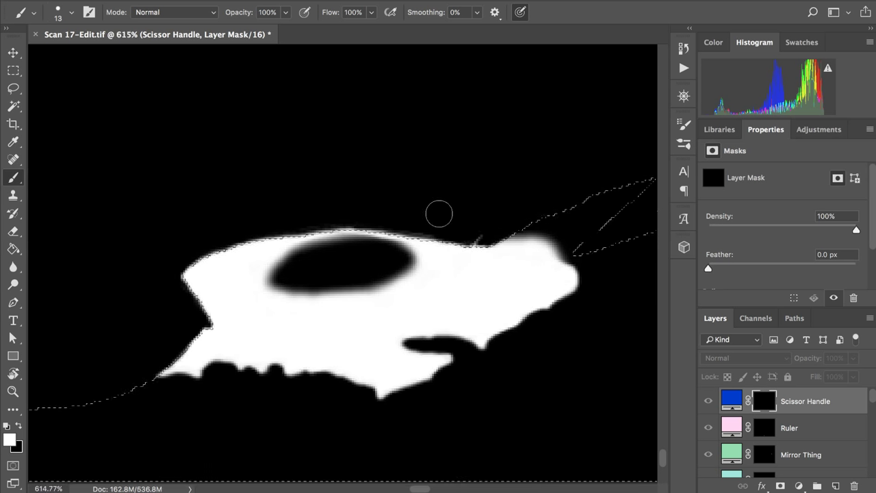
pyautogui.hscroll(5, 439, 214)
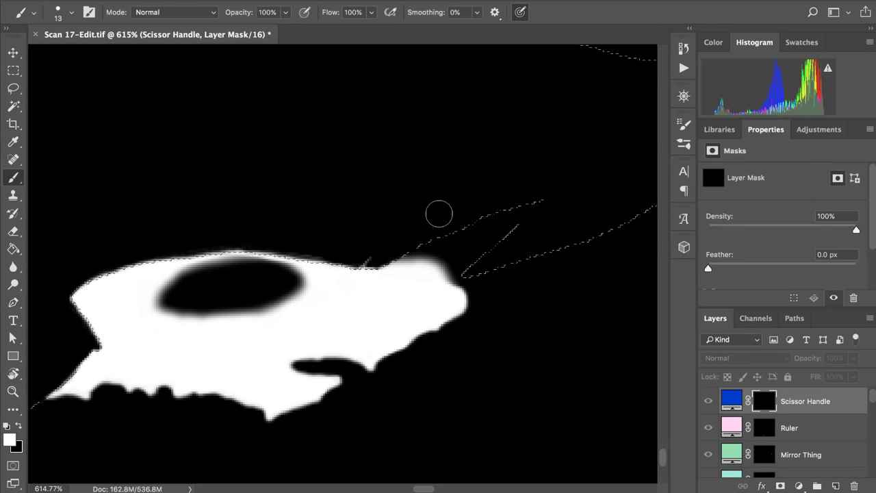
pyautogui.scroll(-2, 439, 214)
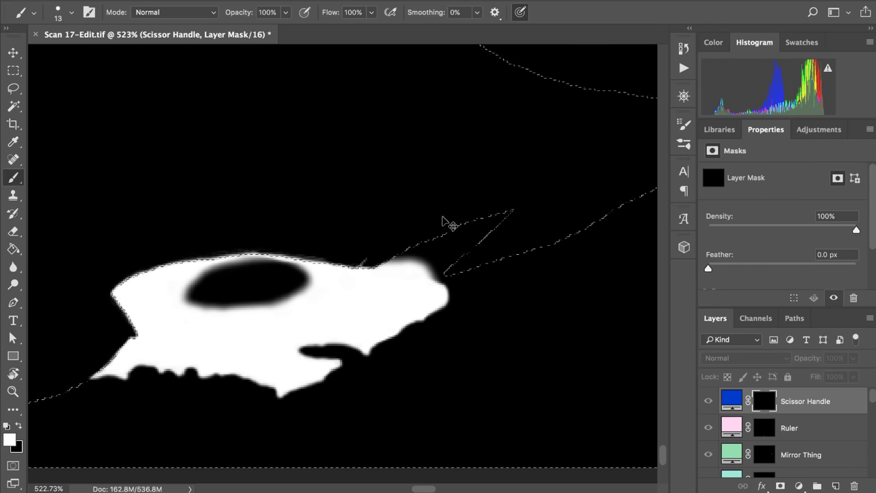
pyautogui.hotkey('ctrl', 'd')
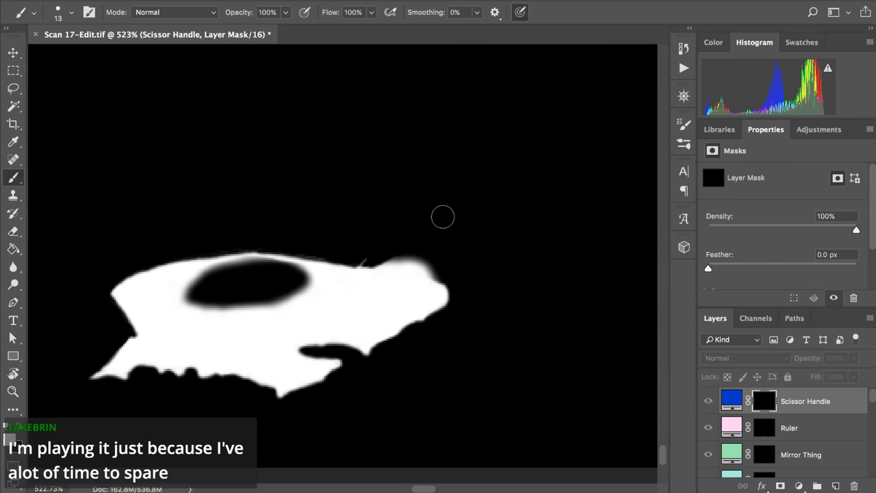
pyautogui.scroll(4, 443, 217)
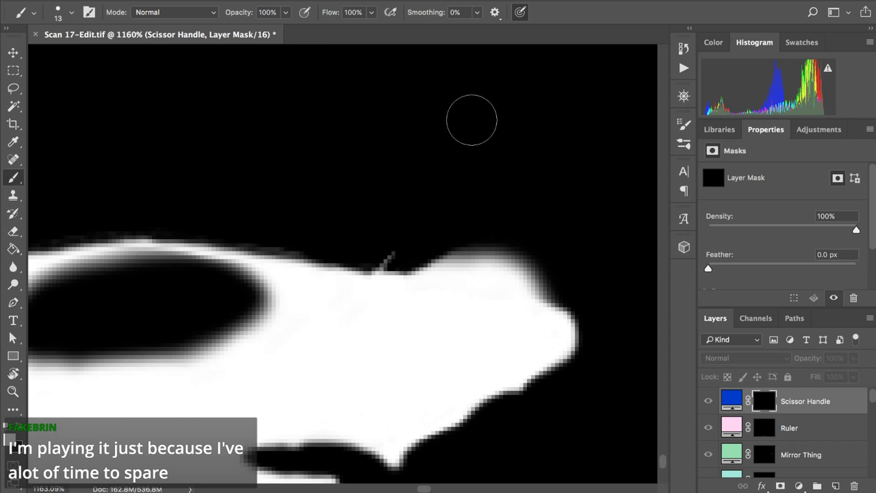
pyautogui.click(380, 242)
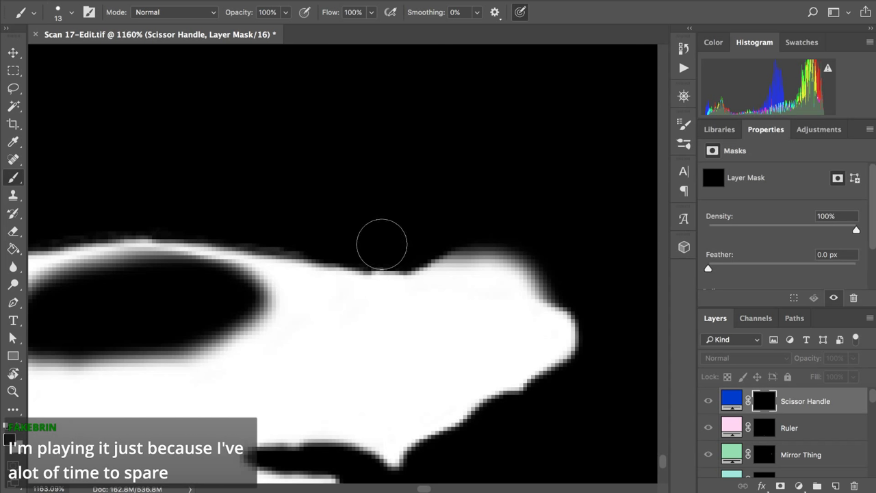
pyautogui.press('x')
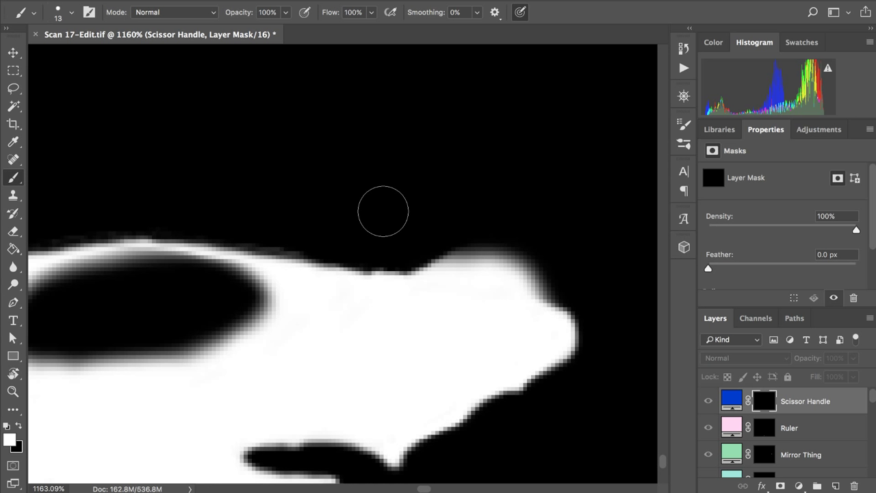
pyautogui.scroll(-5, 382, 211)
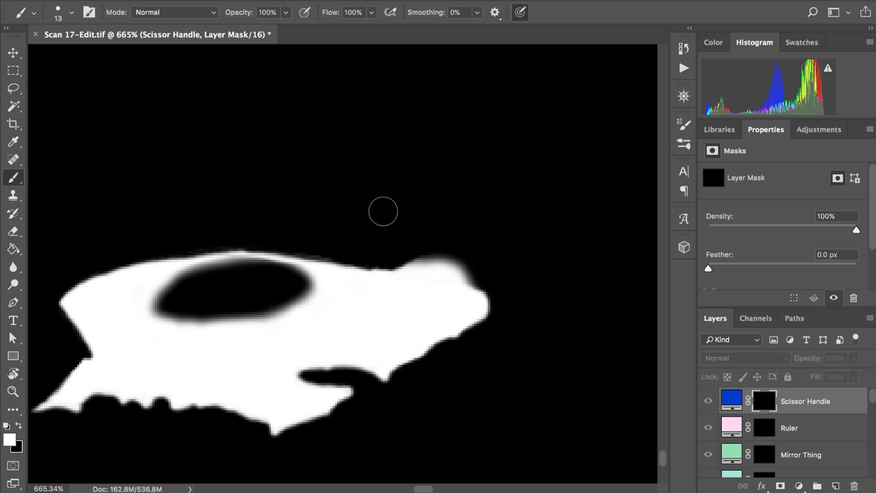
pyautogui.scroll(-4, 383, 211)
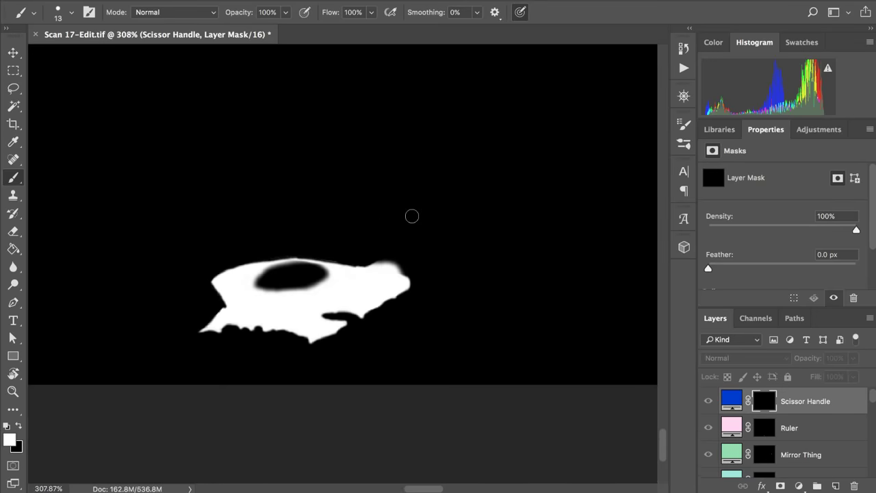
# Step: Leave the Scissor Handle mask view to see the full-colour photo with the flat blue handle
pyautogui.keyDown('alt'); pyautogui.click(758, 403); pyautogui.keyUp('alt')
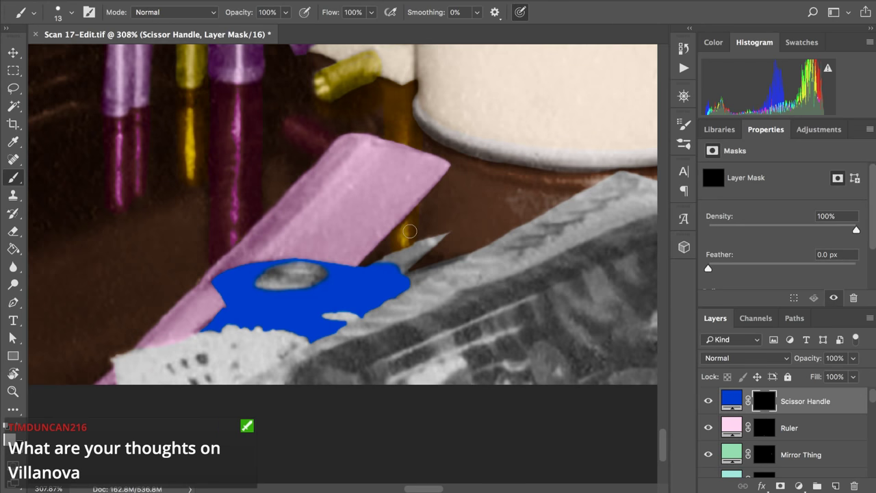
pyautogui.scroll(5, 409, 232)
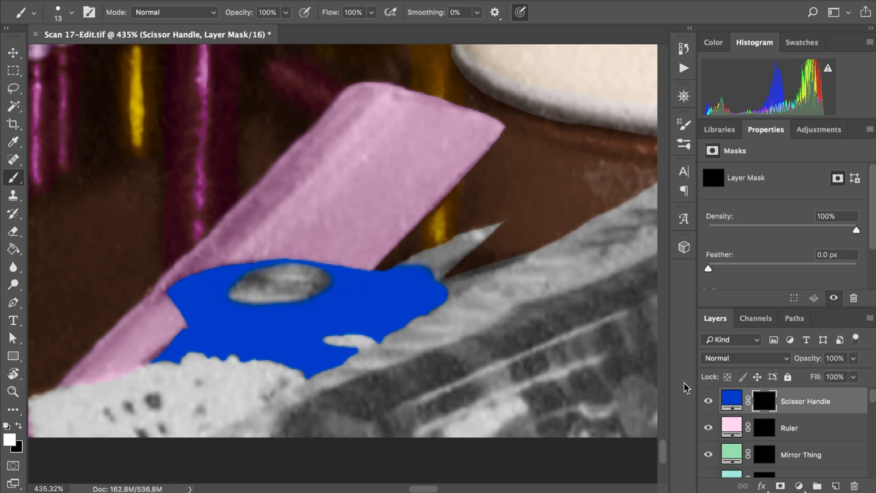
# Step: Switch the Scissor Handle fill layer's blend mode from Normal to Color
pyautogui.click(731, 401)
pyautogui.click(732, 358)
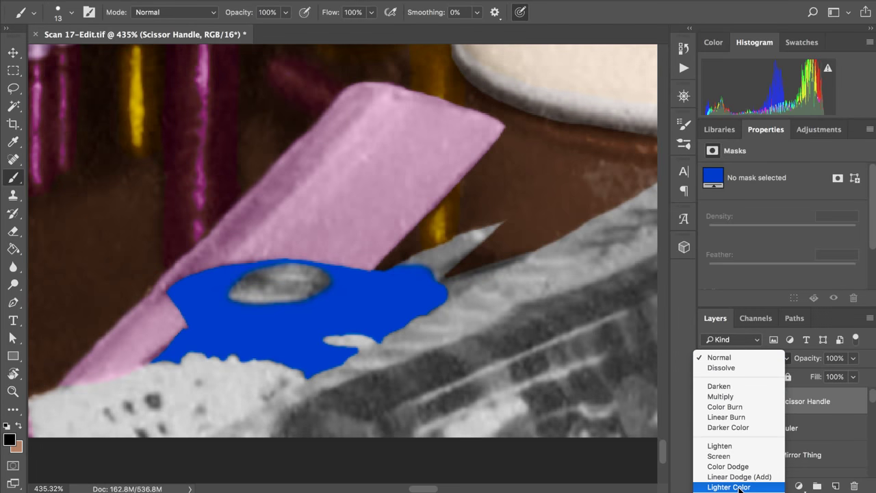
pyautogui.scroll(-5, 733, 483)
pyautogui.scroll(-3, 726, 482)
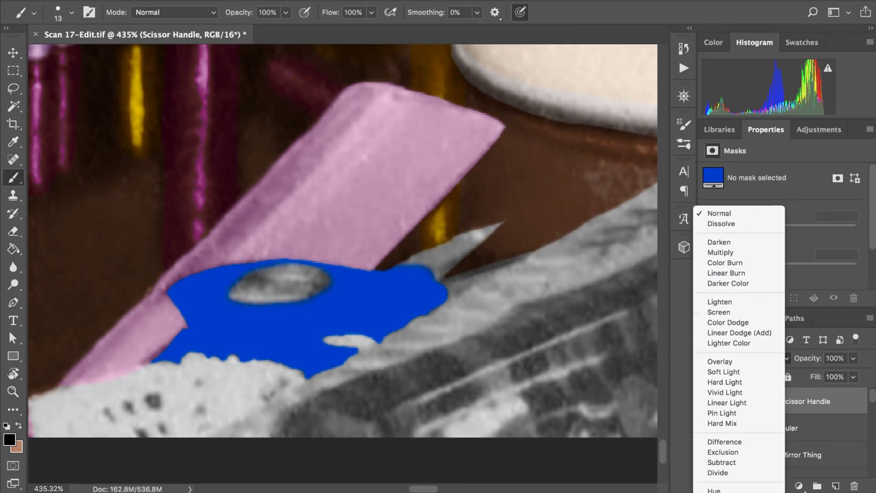
pyautogui.click(726, 488)
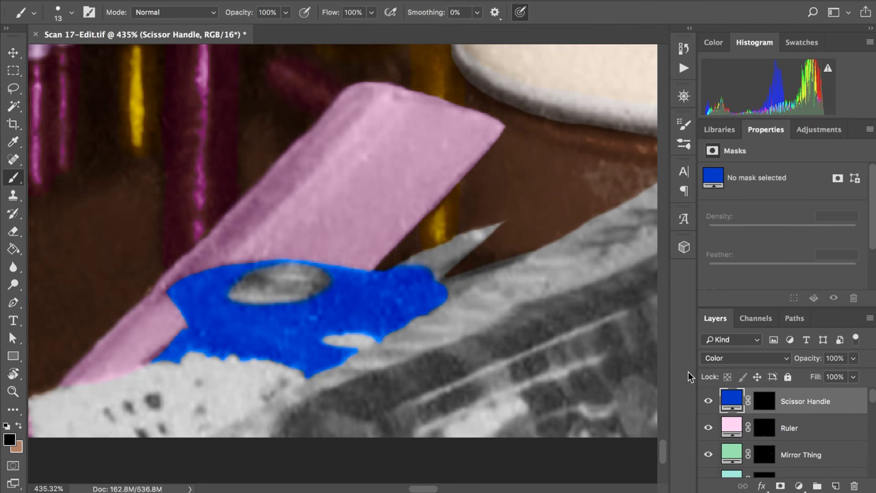
# Step: Change the Scissor Handle fill colour to the softer blue 6b6db1
pyautogui.doubleClick(732, 405)
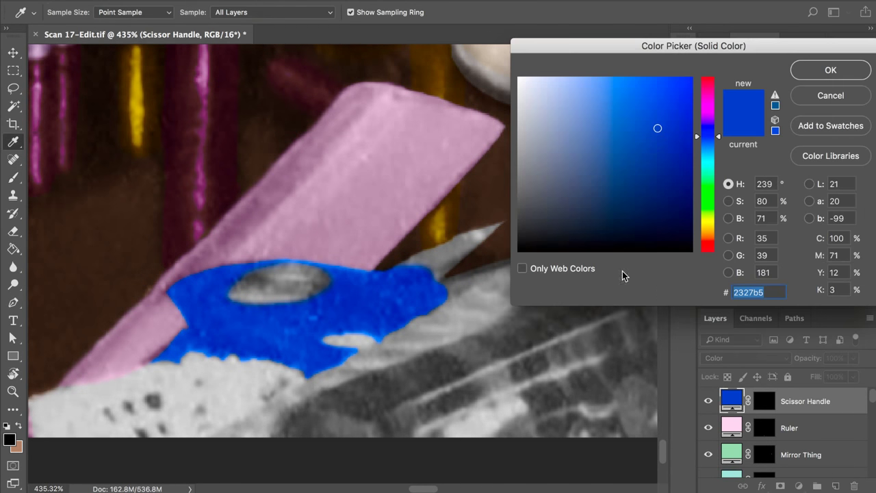
pyautogui.click(598, 129)
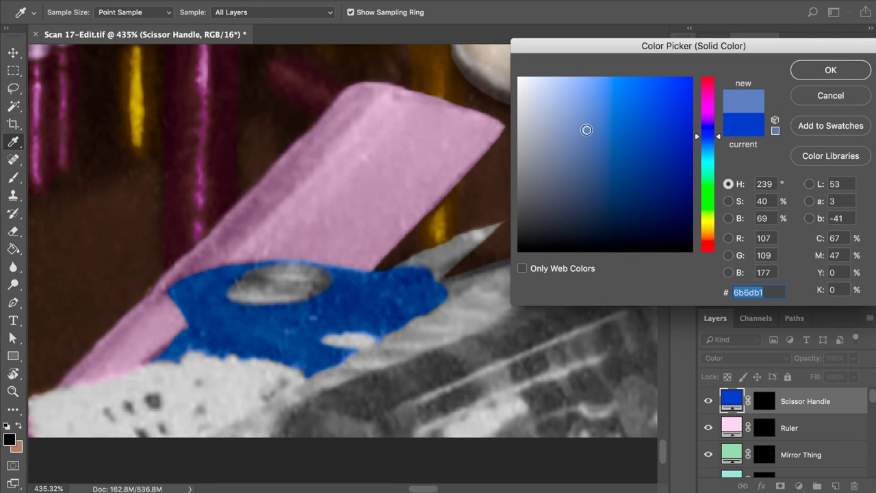
pyautogui.click(818, 69)
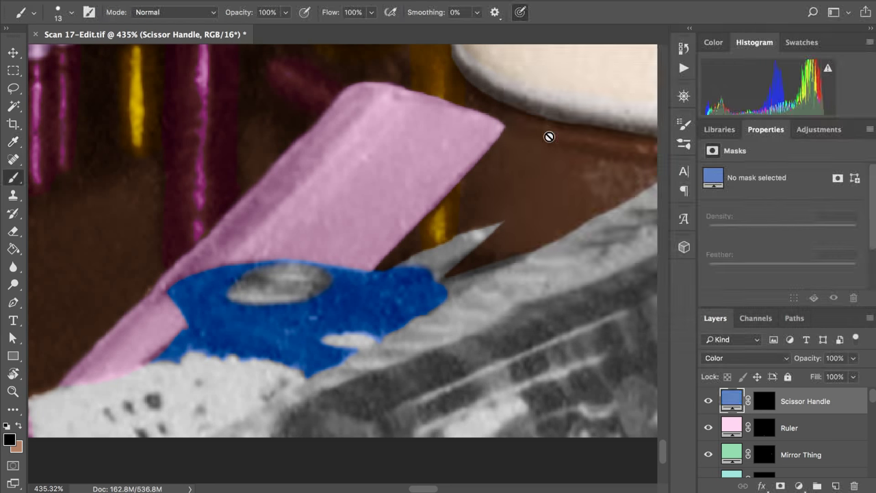
# Step: Select the Scissor Handle layer mask for painting
pyautogui.scroll(-3, 554, 140)
pyautogui.scroll(3, 557, 142)
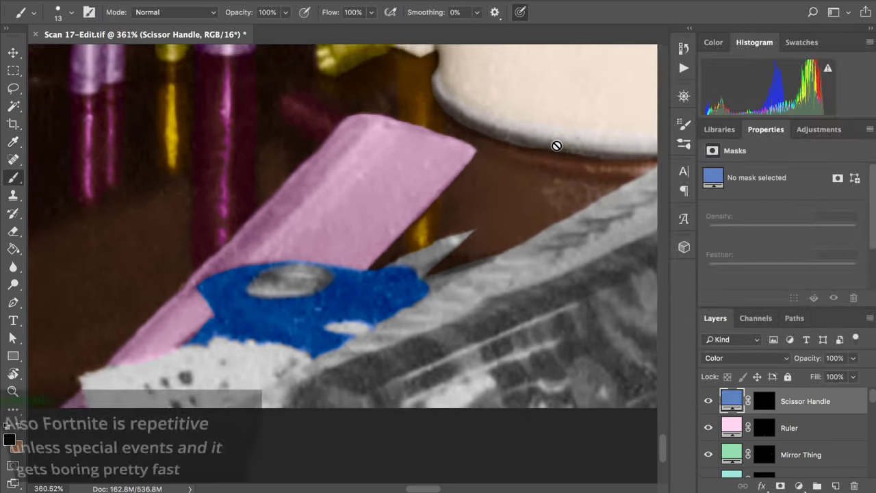
pyautogui.click(764, 400)
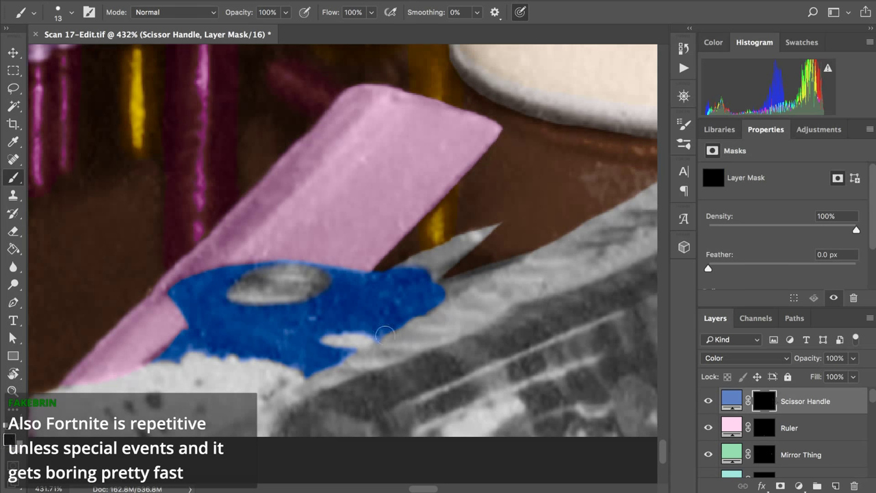
# Step: Drop the brush hardness to 0% in the on-canvas brush HUD, then zoom out over the photo
pyautogui.keyDown('ctrl'); pyautogui.keyDown('alt'); pyautogui.click(429, 328); pyautogui.keyUp('alt'); pyautogui.keyUp('ctrl')
pyautogui.moveTo(429, 329); pyautogui.dragTo(445, 128)
pyautogui.moveTo(440, 350); pyautogui.dragTo(457, 181)
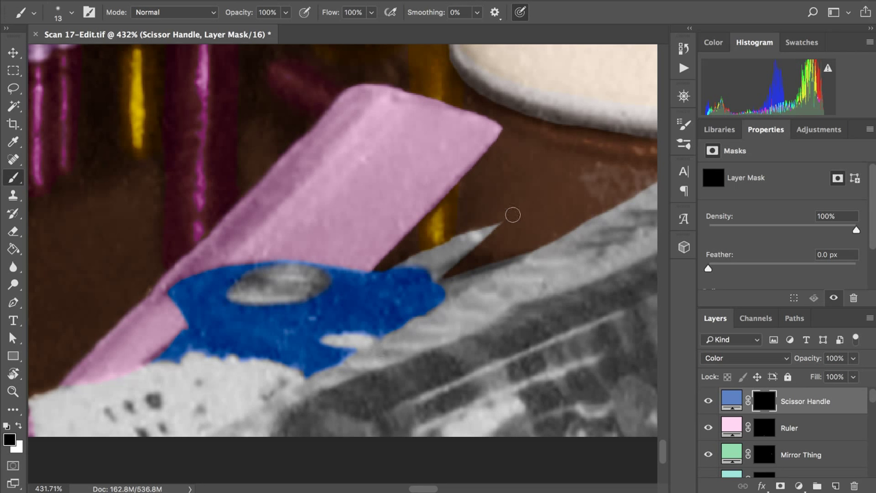
pyautogui.scroll(-3, 514, 207)
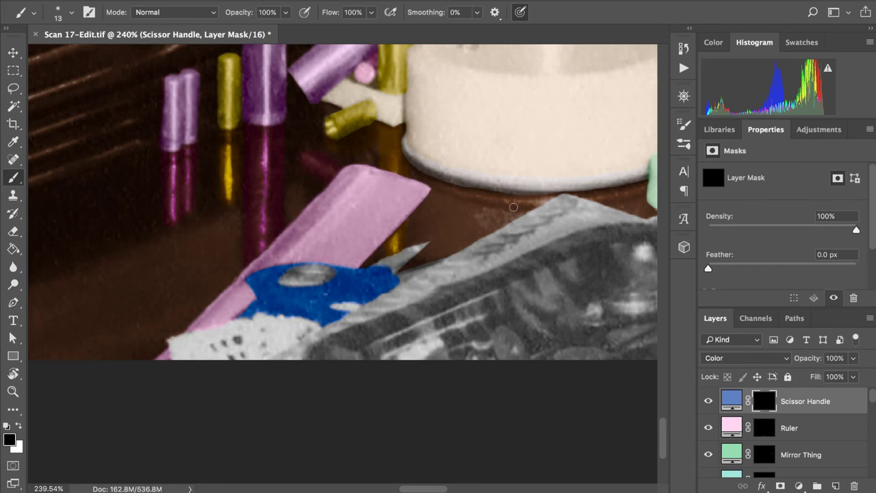
pyautogui.hscroll(10, 514, 207)
pyautogui.scroll(2, 513, 206)
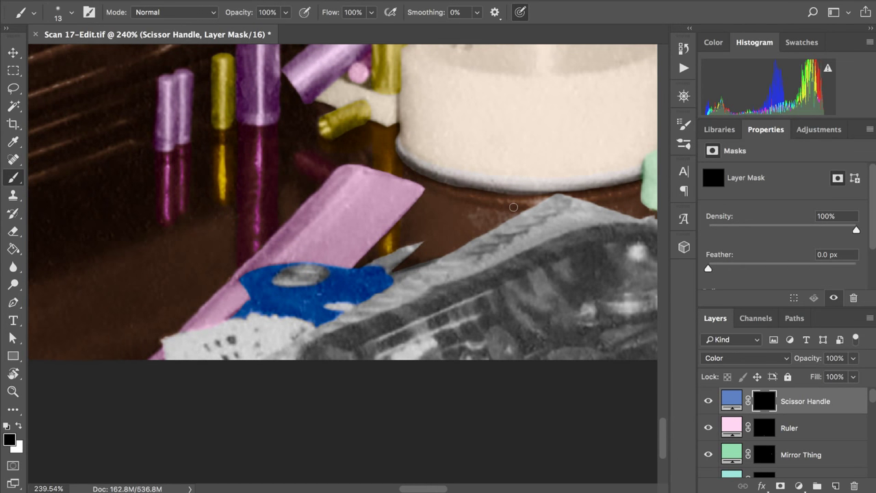
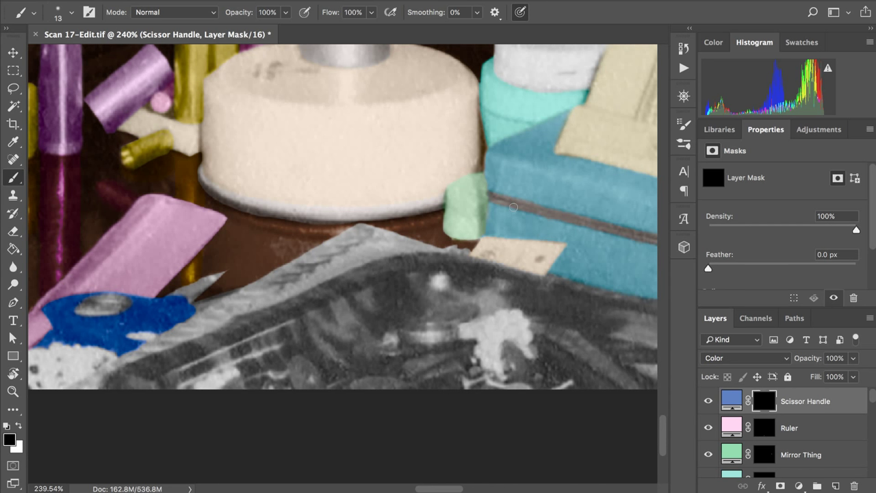
# Step: Add a pale yellow d0c566 Solid Color fill above Scissor Handle and name it 'Scissors'
pyautogui.scroll(5, 513, 207)
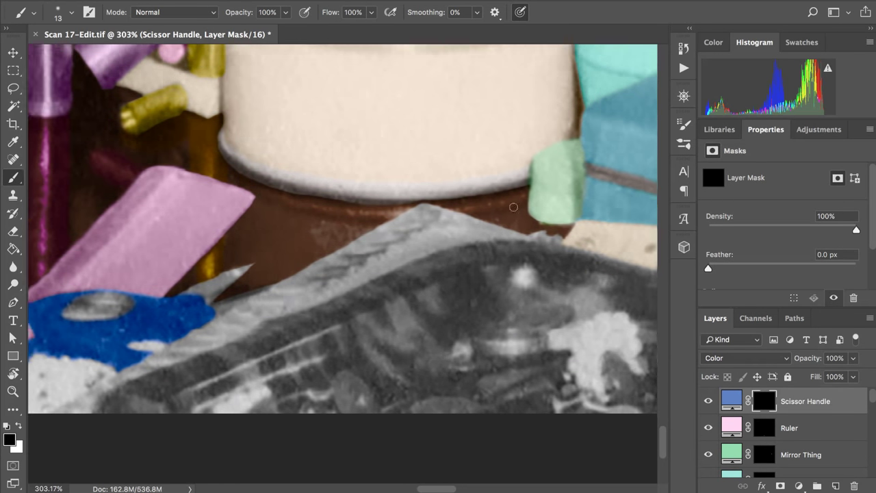
pyautogui.scroll(2, 512, 204)
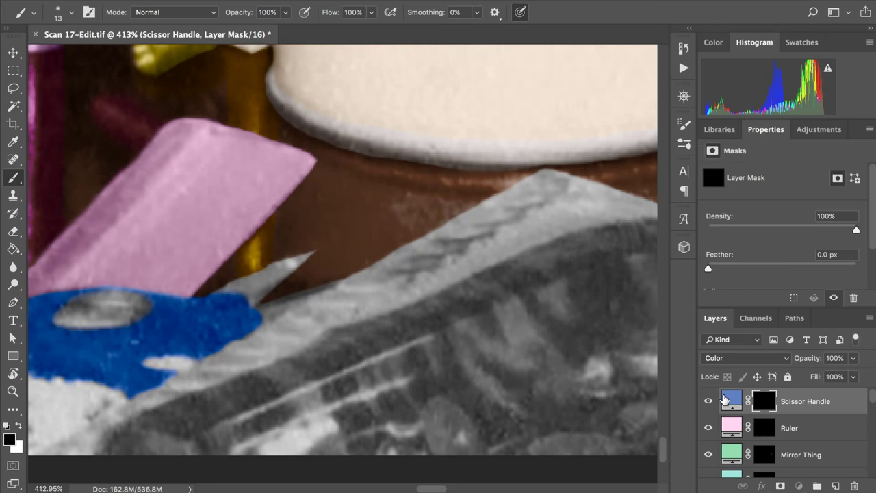
pyautogui.click(728, 398)
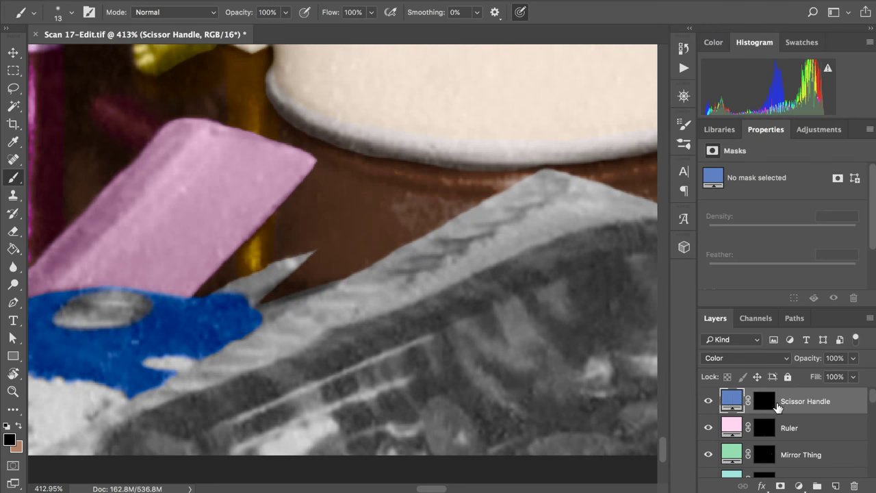
pyautogui.click(799, 485)
pyautogui.click(779, 252)
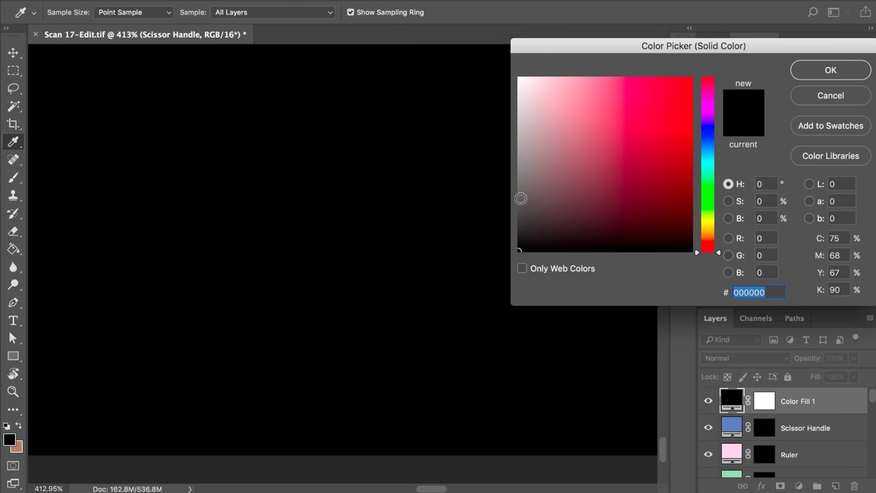
pyautogui.click(707, 226)
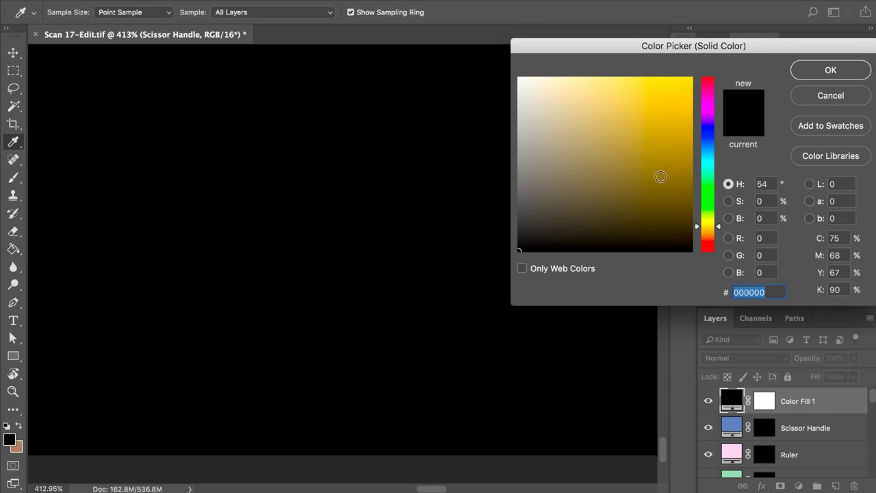
pyautogui.click(636, 154)
pyautogui.click(607, 109)
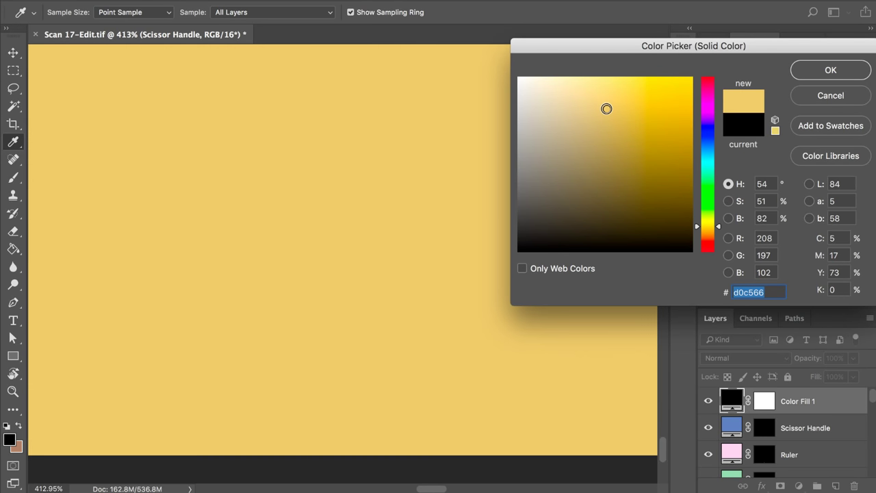
pyautogui.click(805, 71)
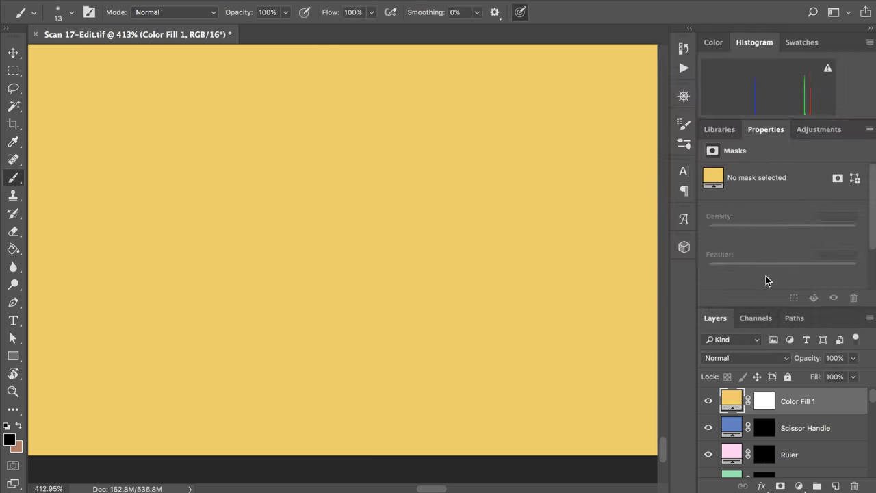
pyautogui.doubleClick(803, 401)
pyautogui.write('Scissors')
pyautogui.press('Return')
# Step: Invert the Scissors layer mask to hide the yellow fill, with white as foreground
pyautogui.click(771, 406)
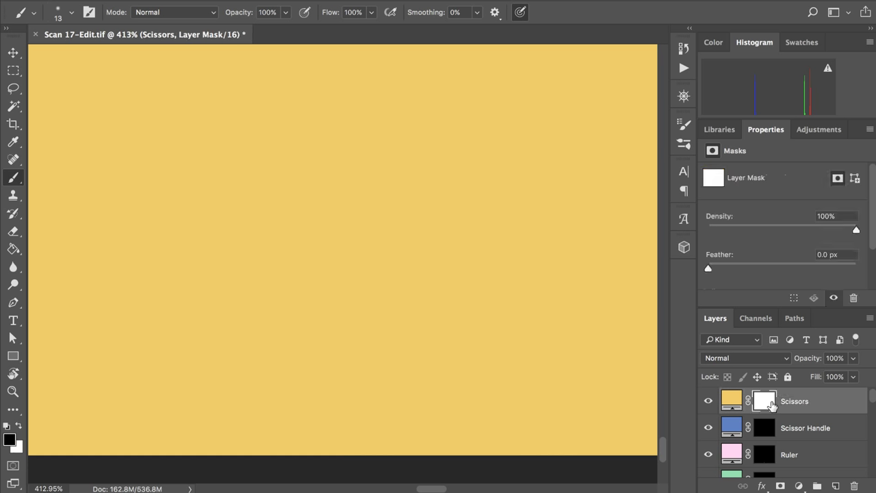
pyautogui.hotkey('ctrl', 'i')
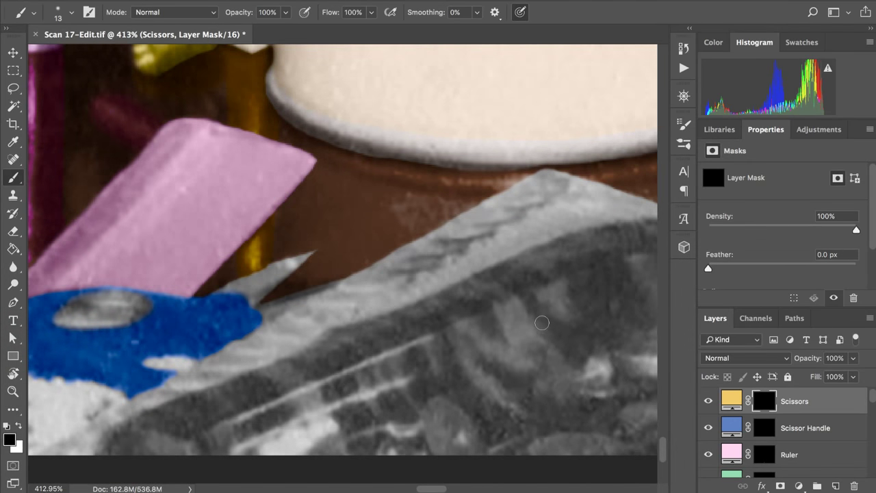
pyautogui.scroll(3, 542, 322)
pyautogui.press('x')
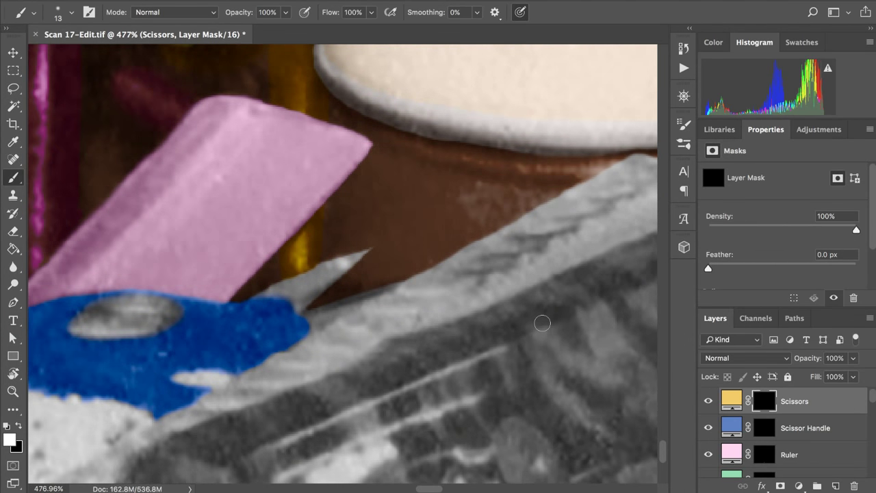
# Step: Load the Scissor Handle and Table masks as one selection, then invert it
pyautogui.keyDown('ctrl'); pyautogui.click(771, 429); pyautogui.keyUp('ctrl')
pyautogui.scroll(-1, 751, 477)
pyautogui.scroll(-5, 751, 472)
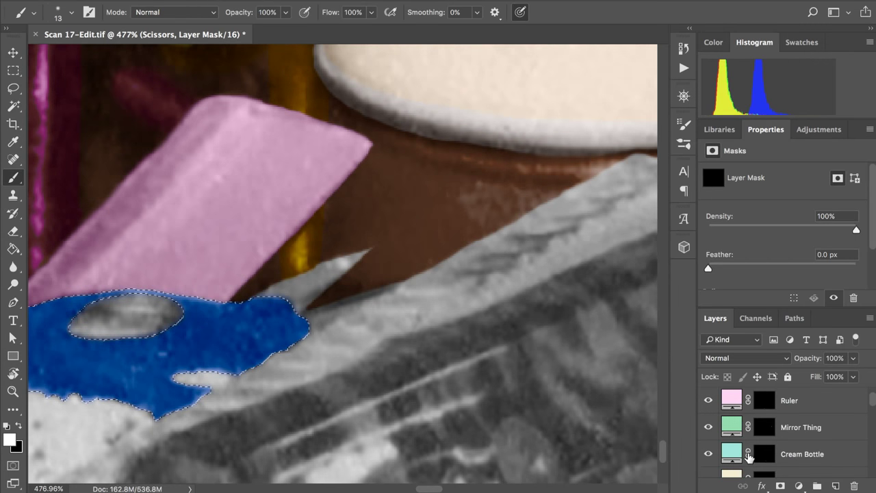
pyautogui.scroll(-2, 751, 457)
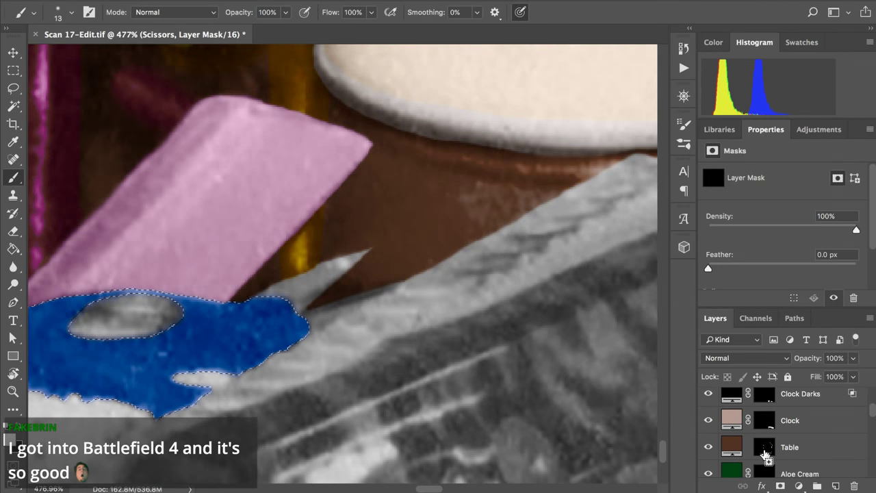
pyautogui.keyDown('ctrl'); pyautogui.keyDown('shift'); pyautogui.click(765, 447); pyautogui.keyUp('shift'); pyautogui.keyUp('ctrl')
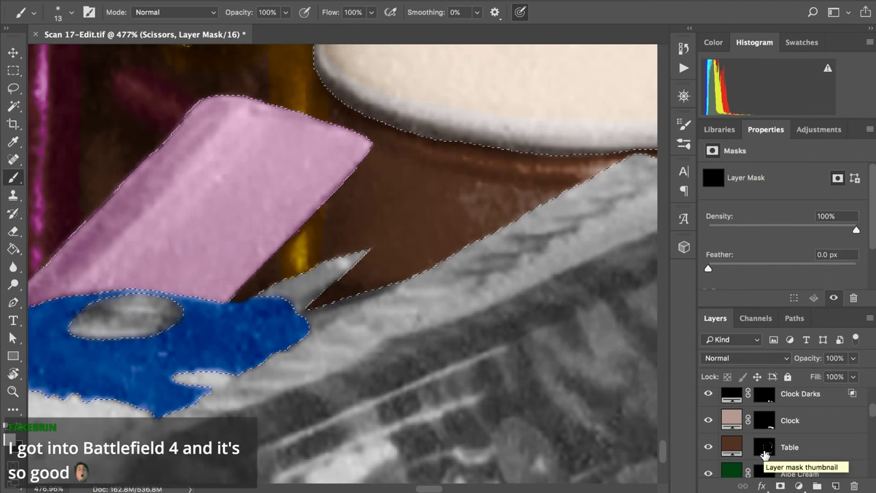
pyautogui.scroll(7, 765, 452)
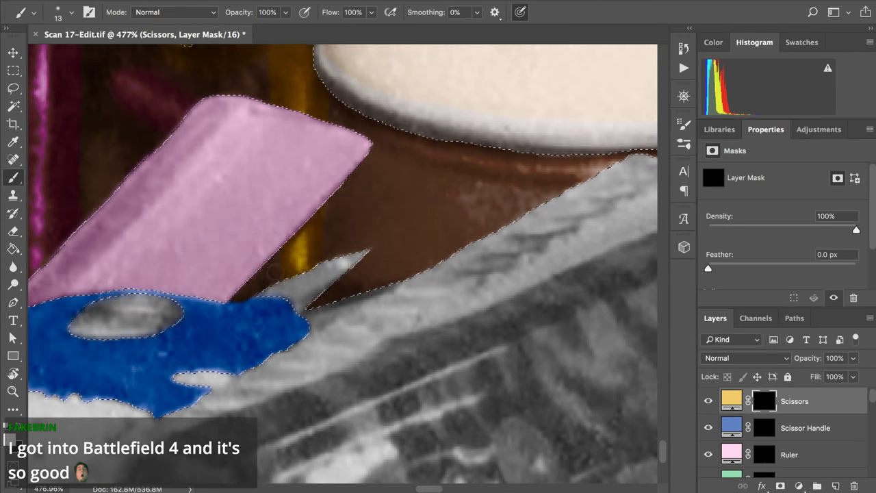
pyautogui.moveTo(263, 287); pyautogui.dragTo(283, 280)
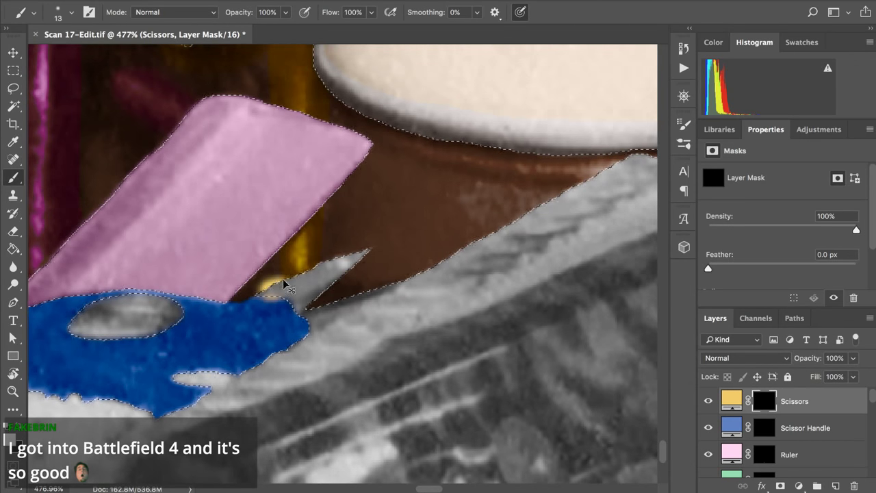
pyautogui.click(305, 0)
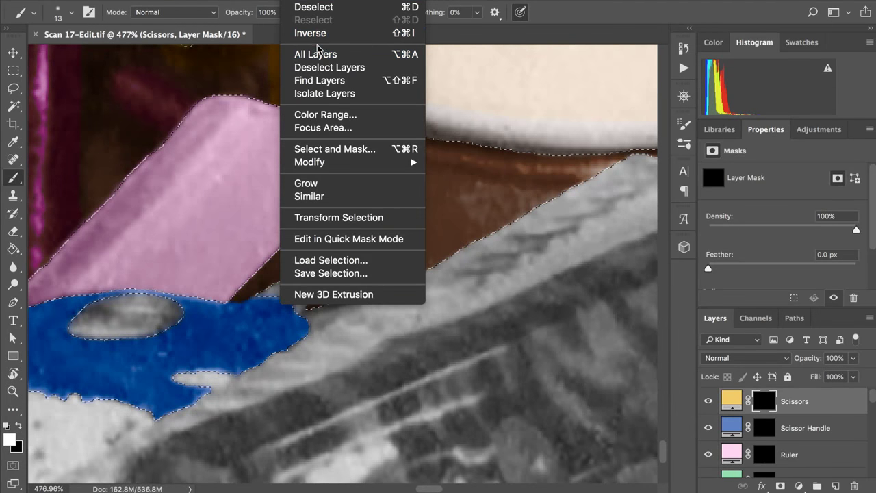
pyautogui.click(317, 39)
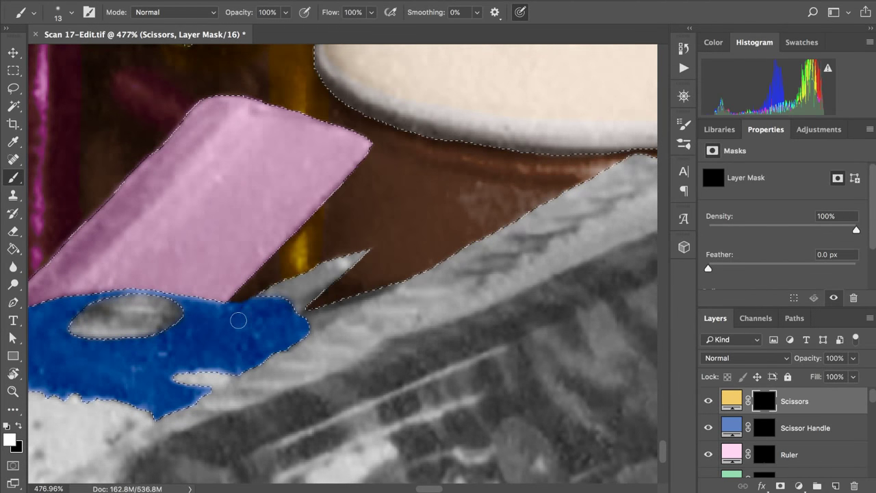
# Step: Paint white into the Scissors mask across the scissor blade and the gap near the handle
pyautogui.moveTo(263, 291); pyautogui.dragTo(365, 254)
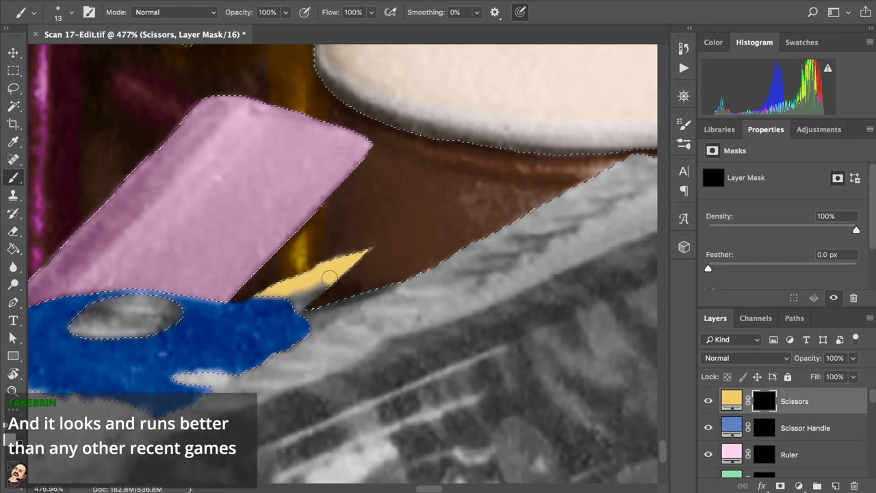
pyautogui.moveTo(316, 285); pyautogui.dragTo(298, 302)
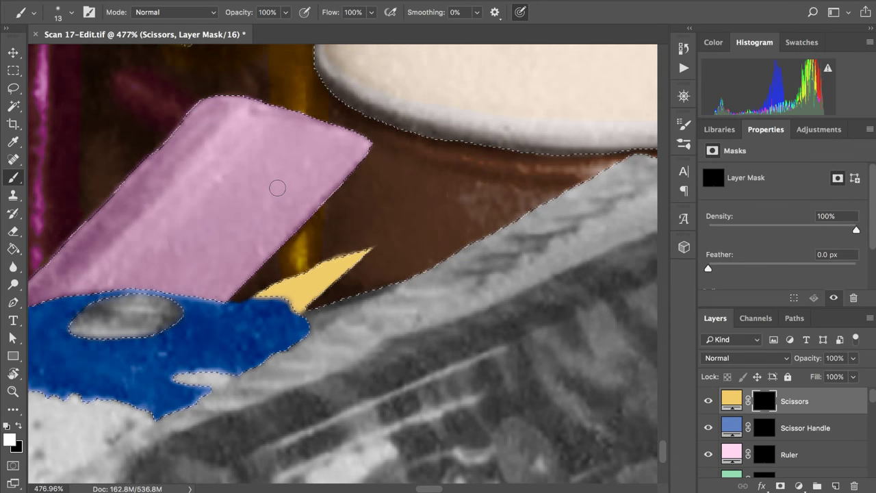
# Step: Deselect, then set the Scissors fill layer's blend mode to Color
pyautogui.hotkey('ctrl', 'd')
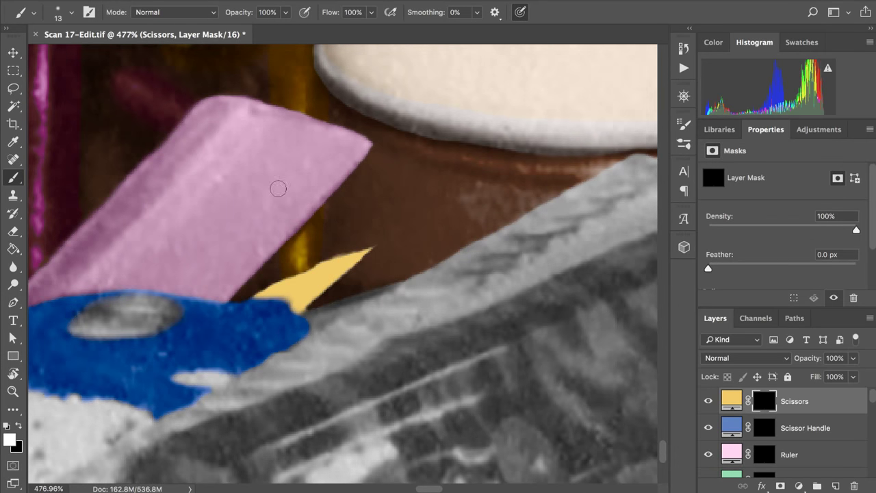
pyautogui.click(731, 398)
pyautogui.click(745, 358)
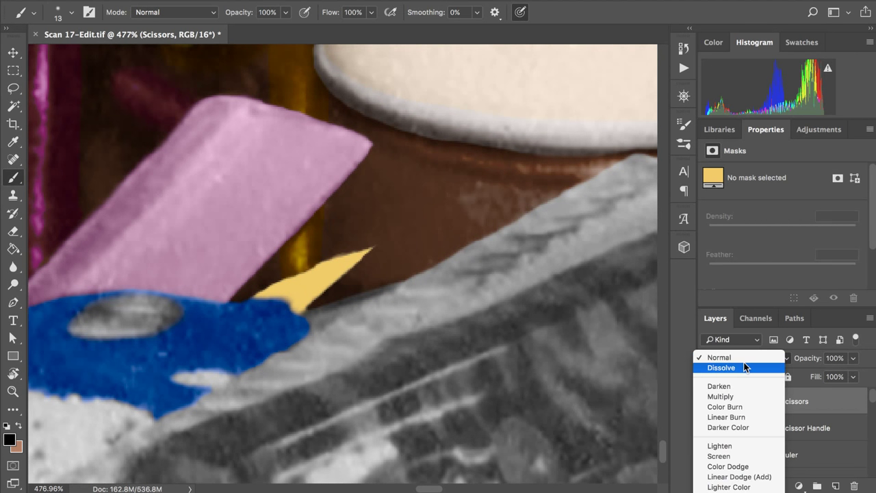
pyautogui.moveTo(740, 489)
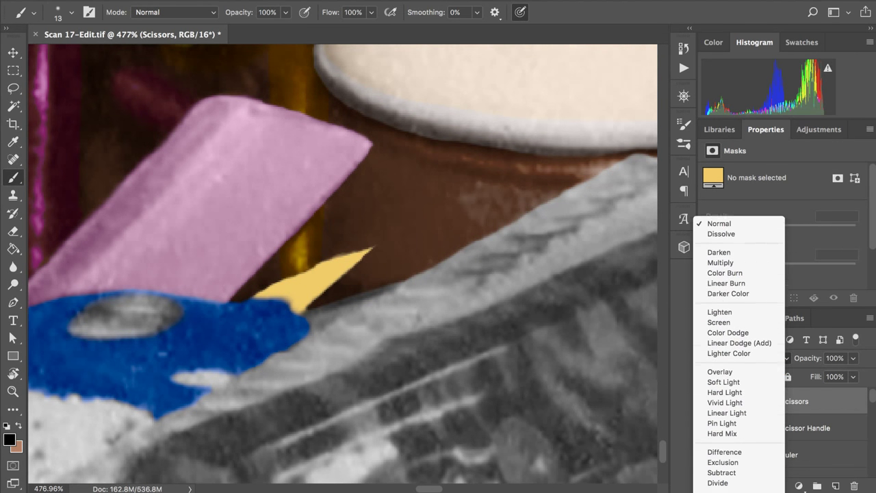
pyautogui.click(726, 483)
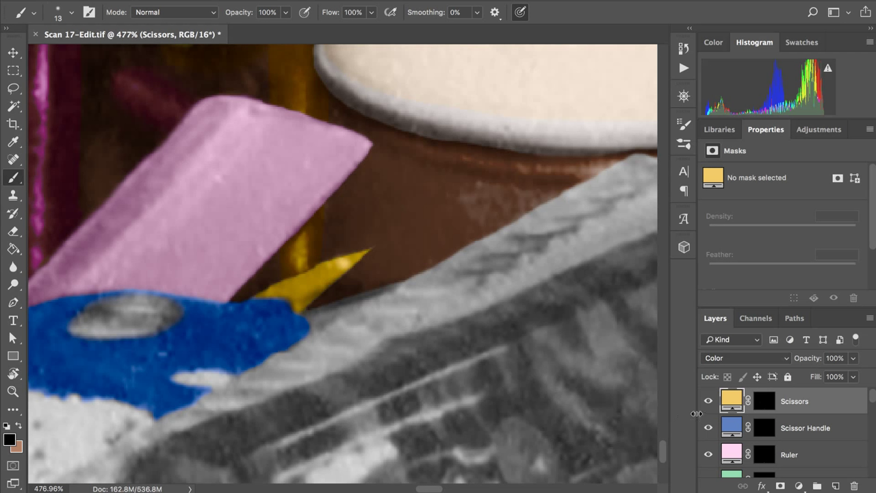
pyautogui.scroll(-1, 516, 320)
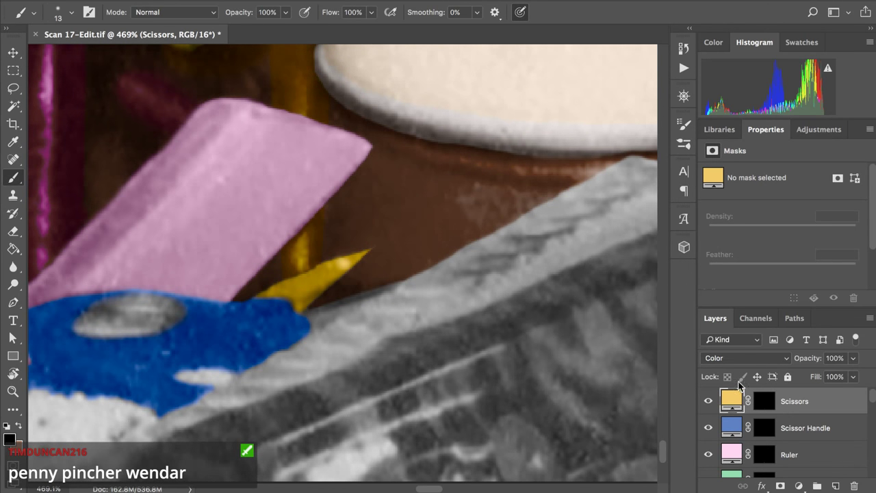
pyautogui.scroll(-1, 536, 268)
pyautogui.scroll(-3, 560, 300)
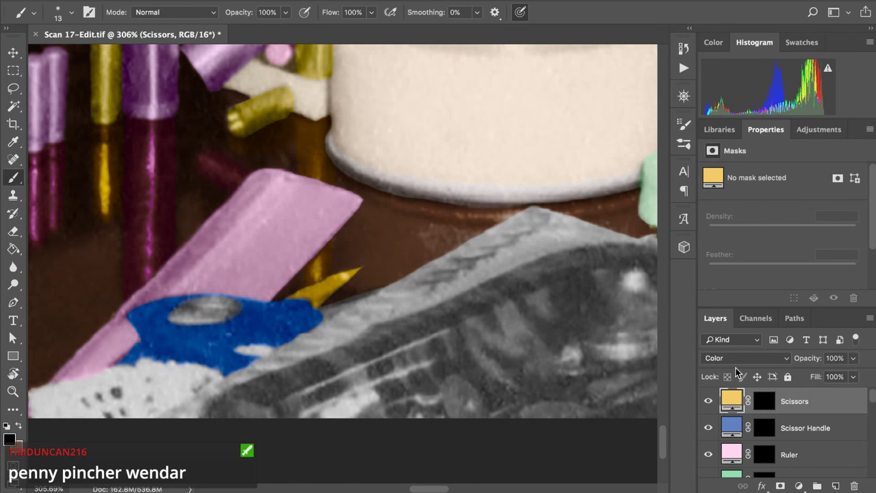
# Step: Change the Scissors fill colour to the paler yellow f0e696 and target its mask
pyautogui.doubleClick(733, 396)
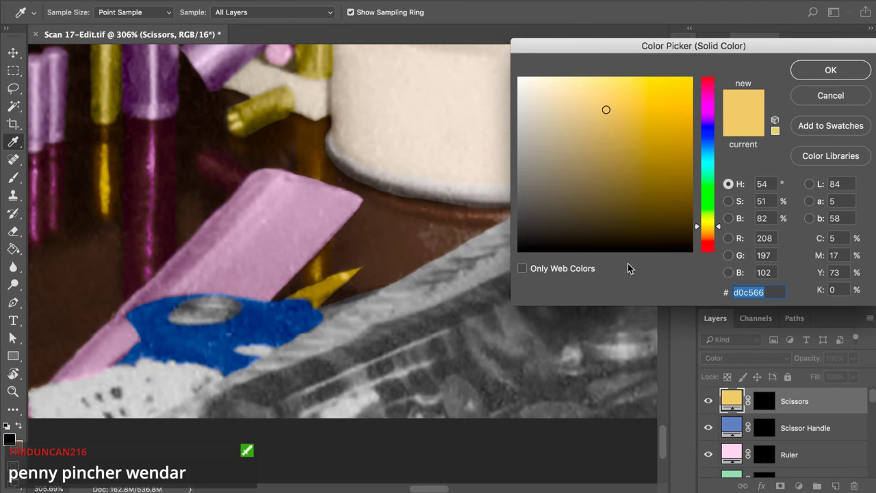
pyautogui.click(618, 143)
pyautogui.moveTo(621, 75)
pyautogui.mouseDown()
pyautogui.moveTo(620, 85)
pyautogui.moveTo(569, 94)
pyautogui.mouseUp()
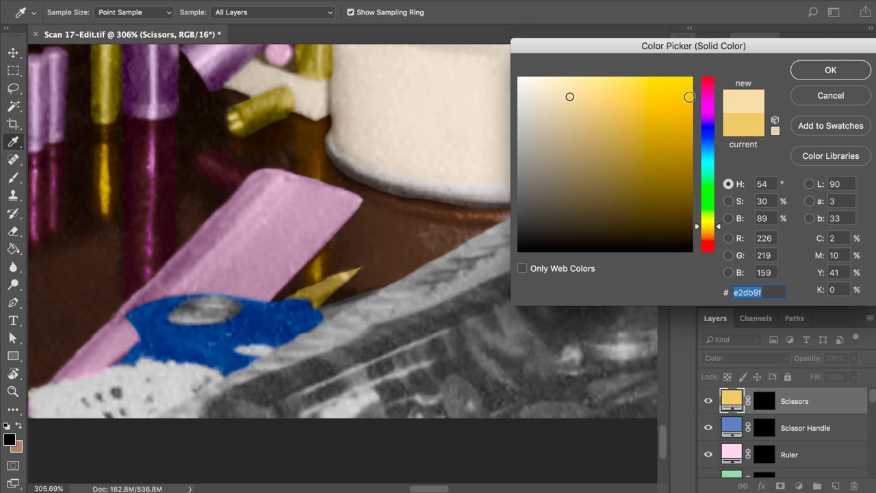
pyautogui.click(569, 113)
pyautogui.click(576, 89)
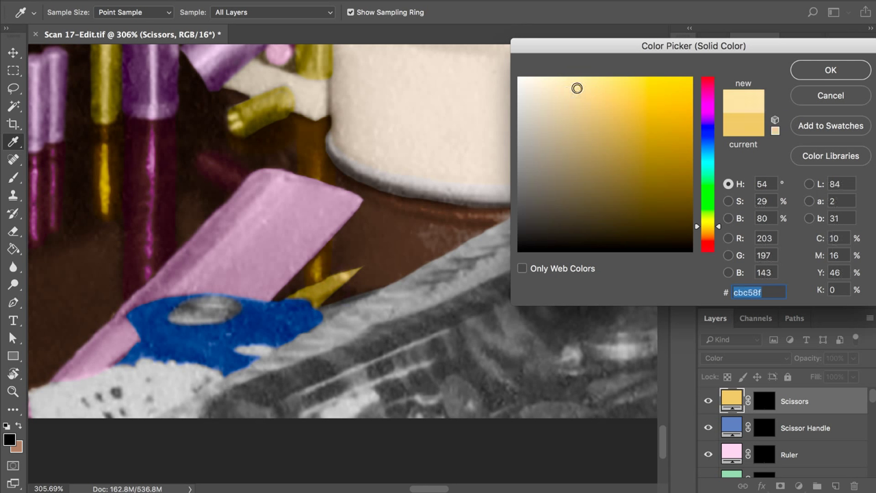
pyautogui.click(634, 89)
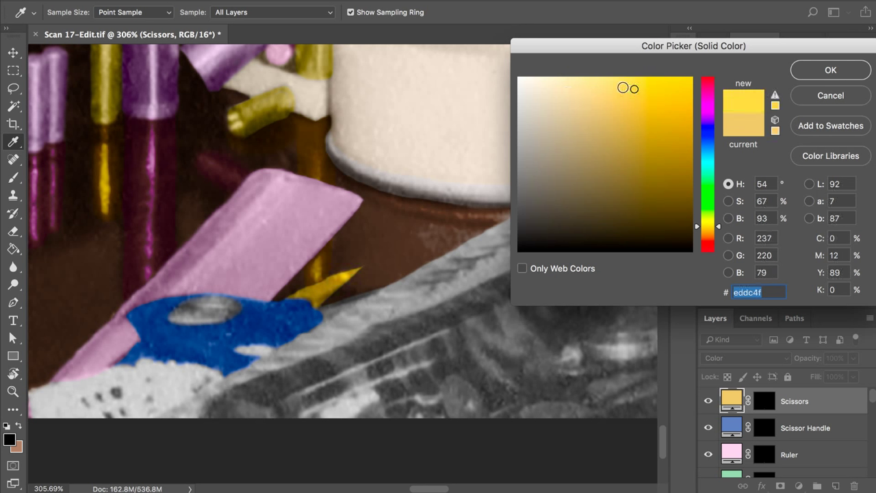
pyautogui.click(623, 87)
pyautogui.click(584, 87)
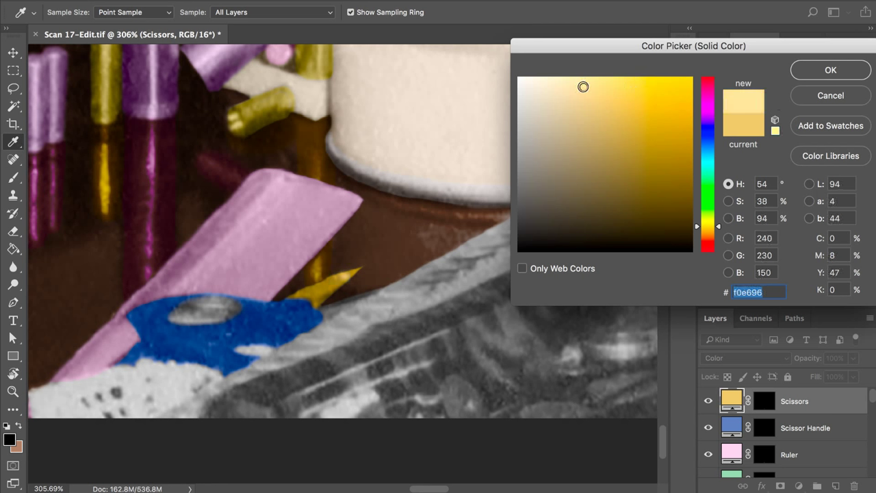
pyautogui.click(809, 76)
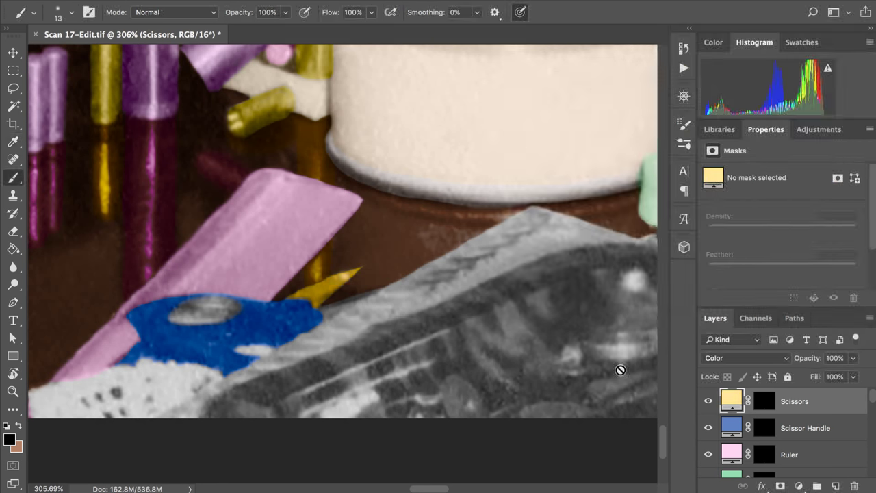
pyautogui.click(765, 405)
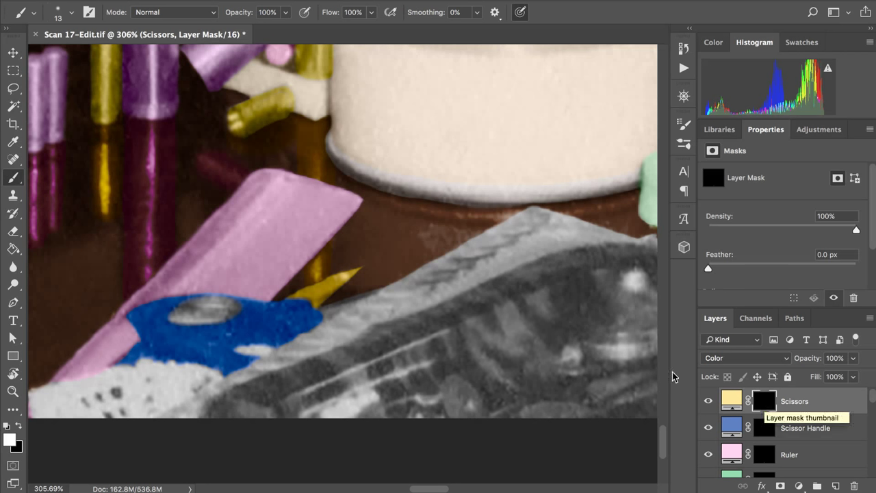
# Step: Select everything except the blue handle, paint yellow into the handle's oval, then deselect
pyautogui.scroll(5, 446, 316)
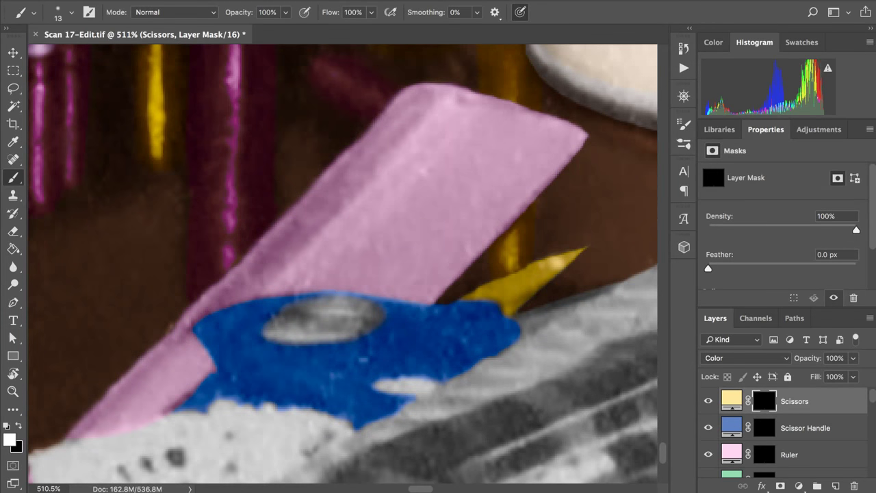
pyautogui.moveTo(768, 424); pyautogui.dragTo(764, 428)
pyautogui.keyDown('ctrl'); pyautogui.click(764, 427); pyautogui.keyUp('ctrl')
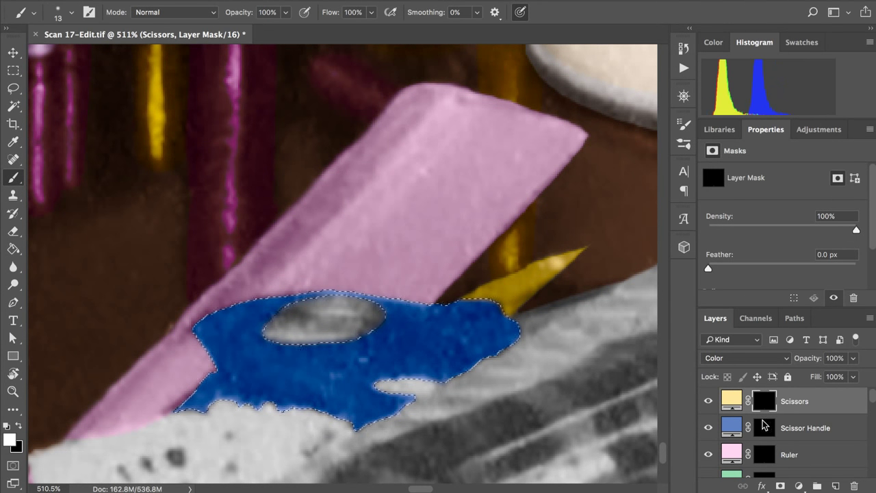
pyautogui.scroll(2, 455, 371)
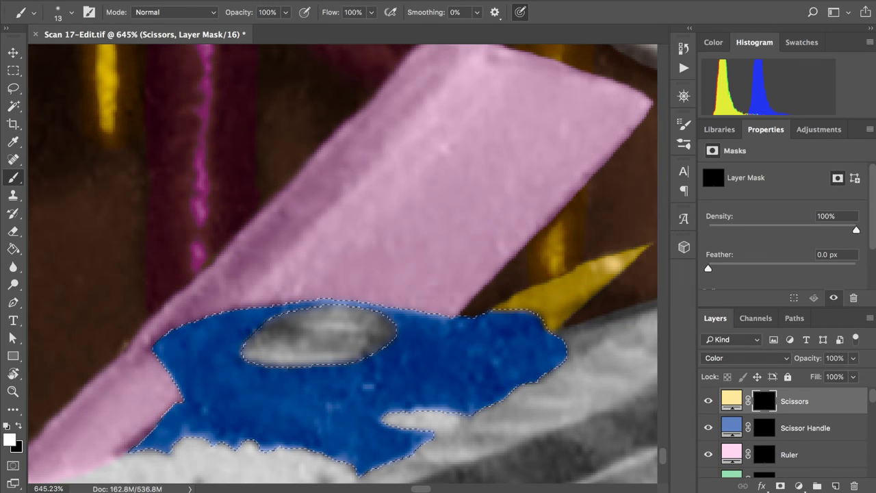
pyautogui.click(302, 0)
pyautogui.click(306, 34)
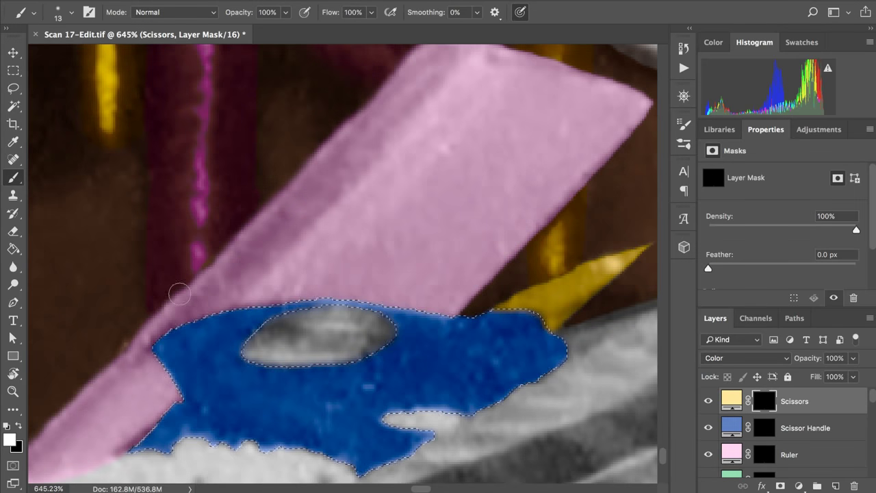
pyautogui.moveTo(254, 349)
pyautogui.mouseDown()
pyautogui.moveTo(332, 323)
pyautogui.moveTo(305, 321)
pyautogui.moveTo(341, 318)
pyautogui.moveTo(328, 315)
pyautogui.moveTo(362, 319)
pyautogui.moveTo(374, 331)
pyautogui.moveTo(348, 327)
pyautogui.moveTo(366, 337)
pyautogui.moveTo(333, 348)
pyautogui.moveTo(265, 350)
pyautogui.moveTo(336, 351)
pyautogui.mouseUp()
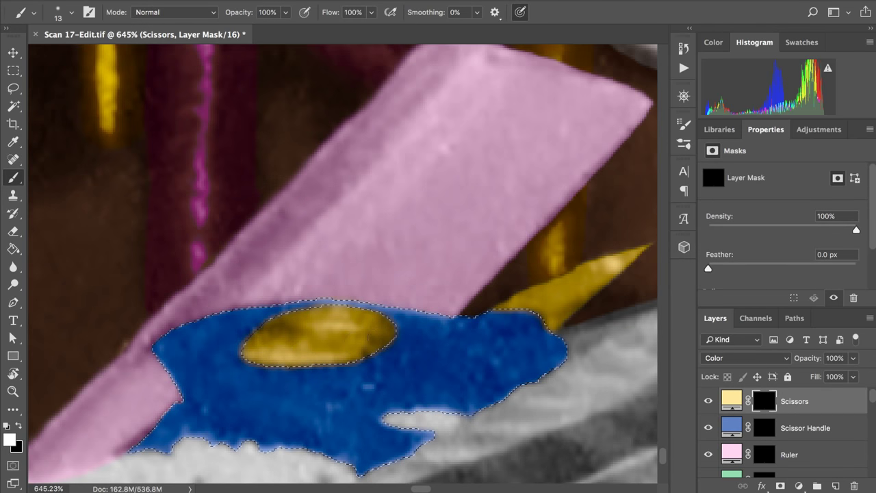
pyautogui.hotkey('ctrl', 'd')
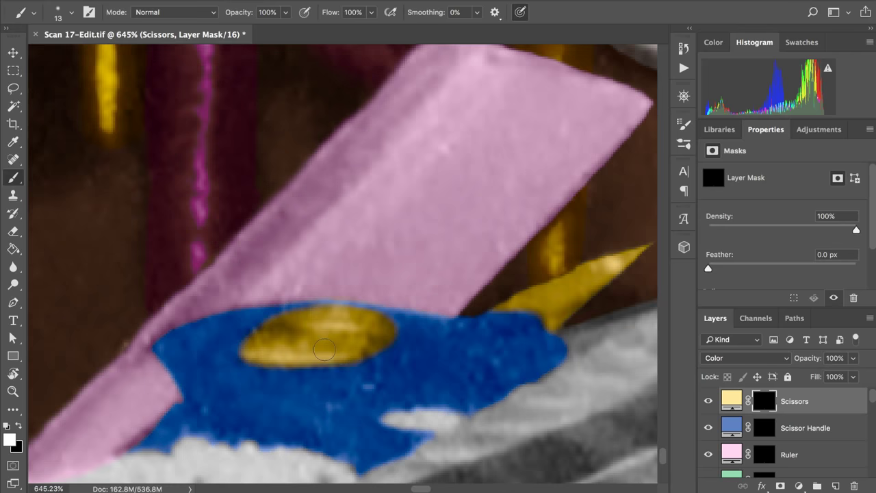
# Step: Reopen the Scissors fill layer's colour settings
pyautogui.scroll(-8, 324, 350)
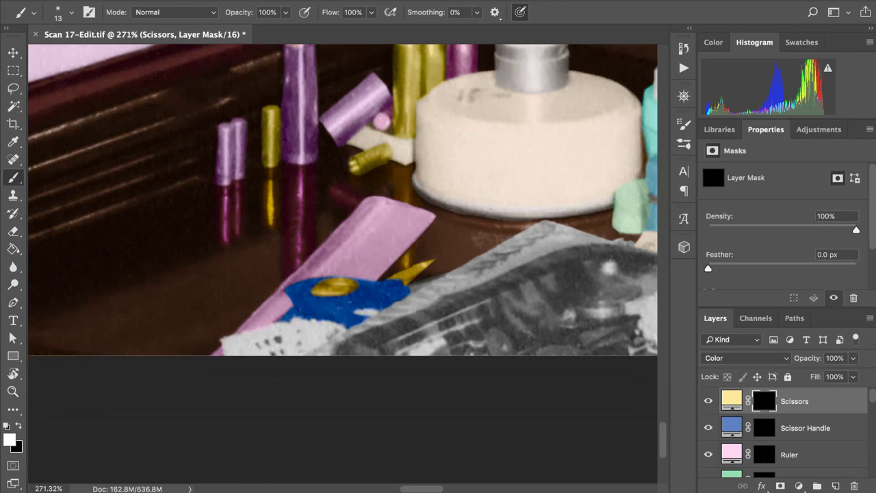
pyautogui.scroll(-2, 324, 350)
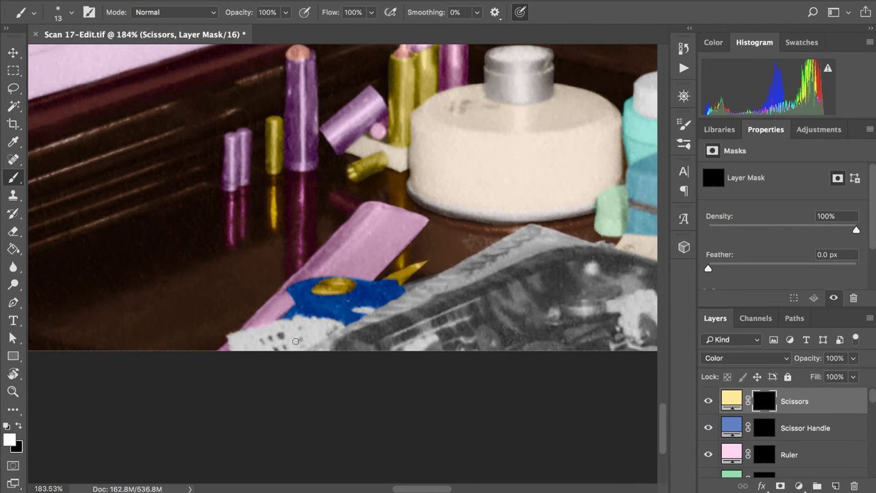
pyautogui.scroll(-4, 296, 341)
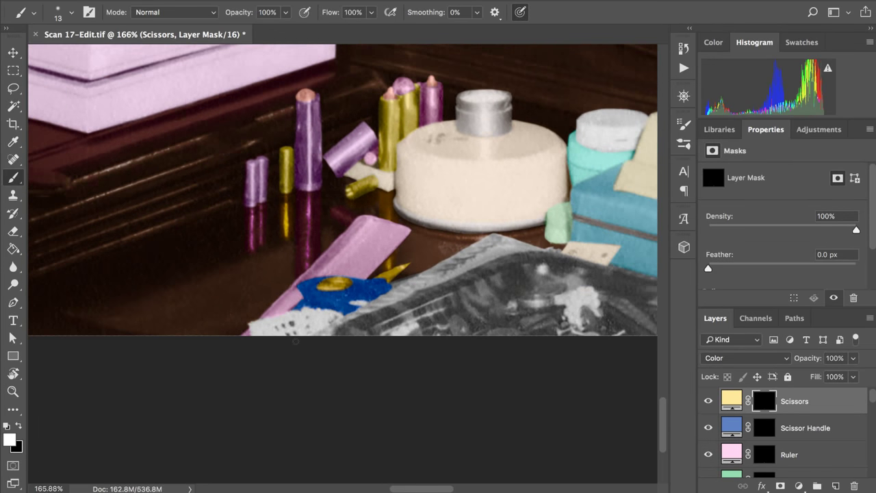
pyautogui.scroll(-1, 296, 341)
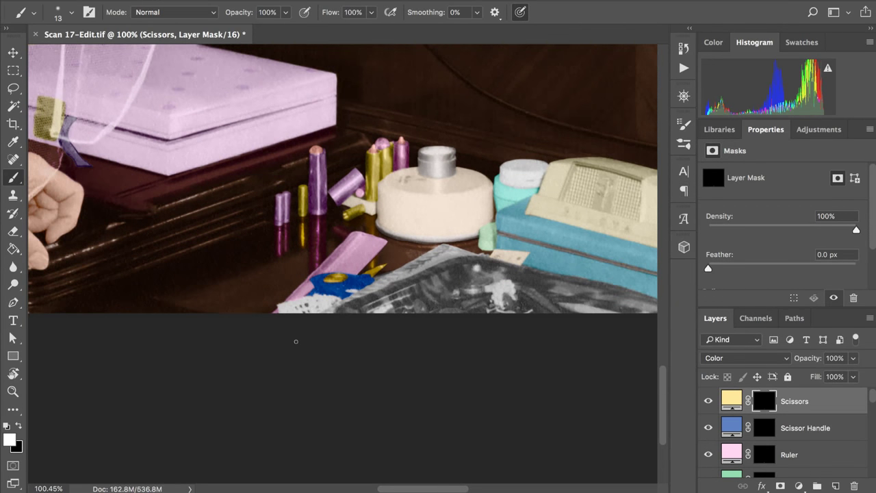
pyautogui.scroll(3, 296, 341)
pyautogui.scroll(2, 296, 341)
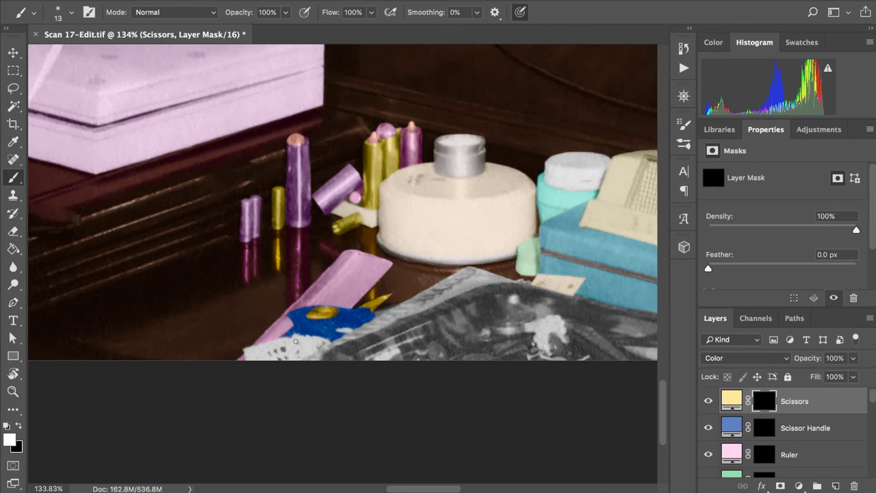
pyautogui.click(733, 403)
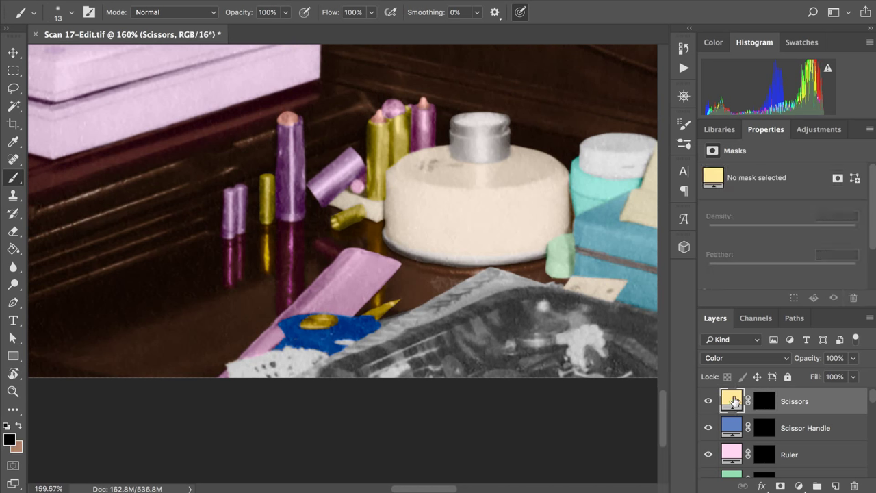
pyautogui.doubleClick(733, 403)
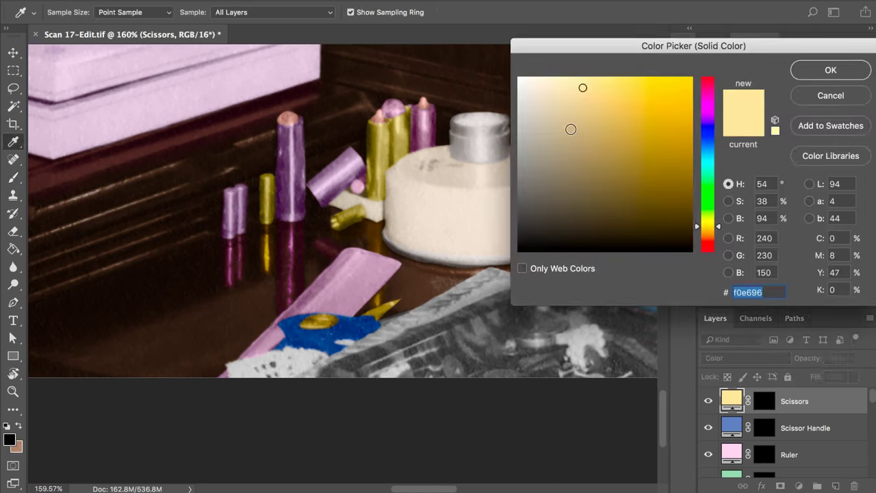
# Step: Try several beige and cream shades, then settle the Scissors fill on f1e8a0
pyautogui.click(571, 129)
pyautogui.click(564, 138)
pyautogui.click(571, 163)
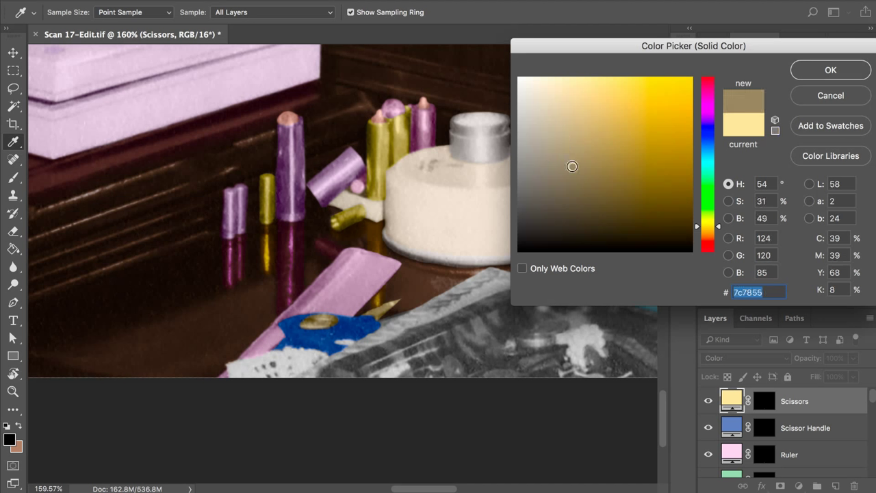
pyautogui.click(555, 81)
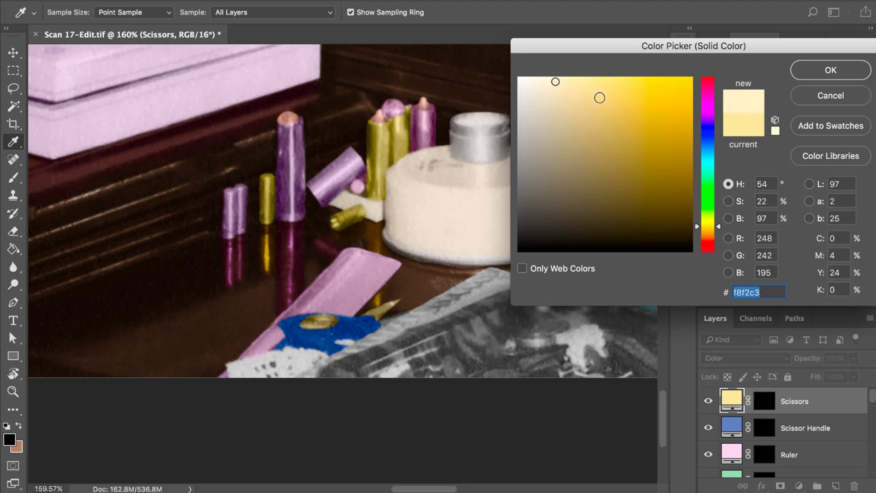
pyautogui.click(576, 86)
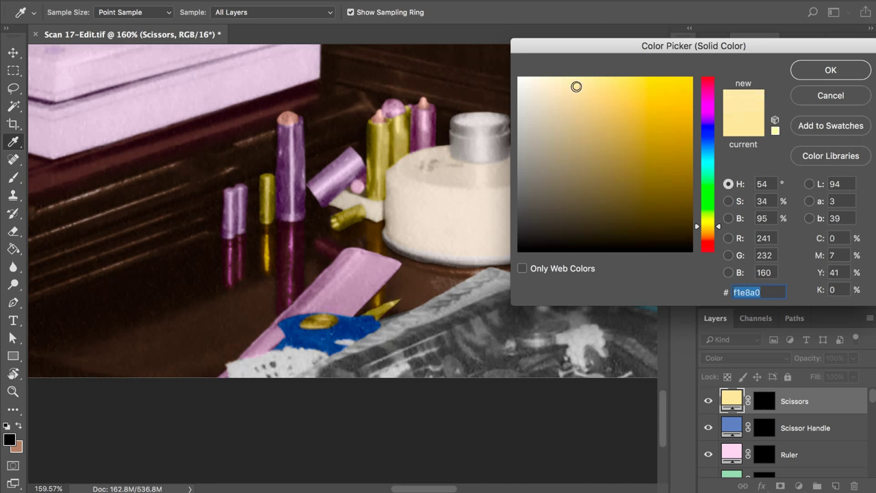
pyautogui.click(794, 71)
pyautogui.press('b')
pyautogui.scroll(-2, 441, 121)
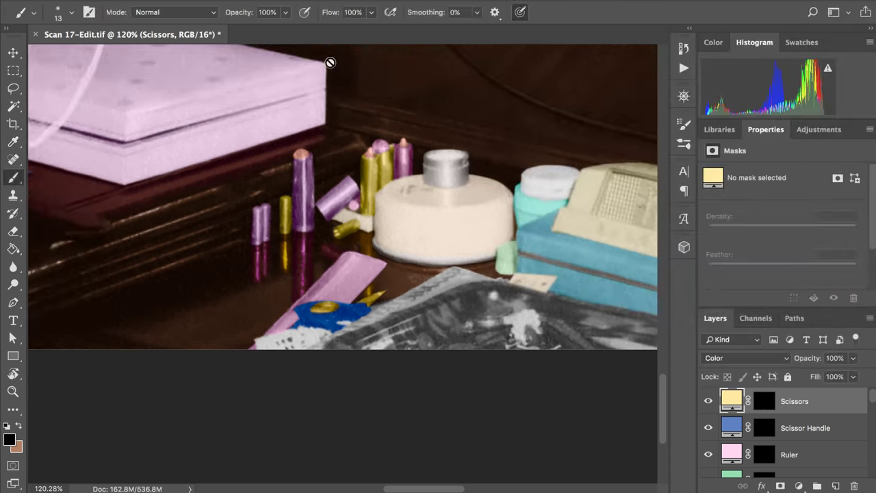
# Step: Save the document with Ctrl+S and look over the scissors colouring while it saves
pyautogui.scroll(-2, 358, 117)
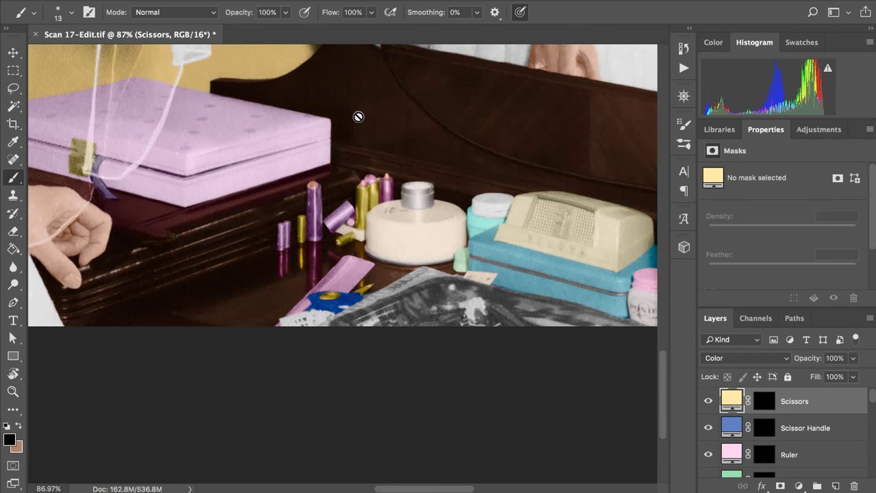
pyautogui.press('super+s')
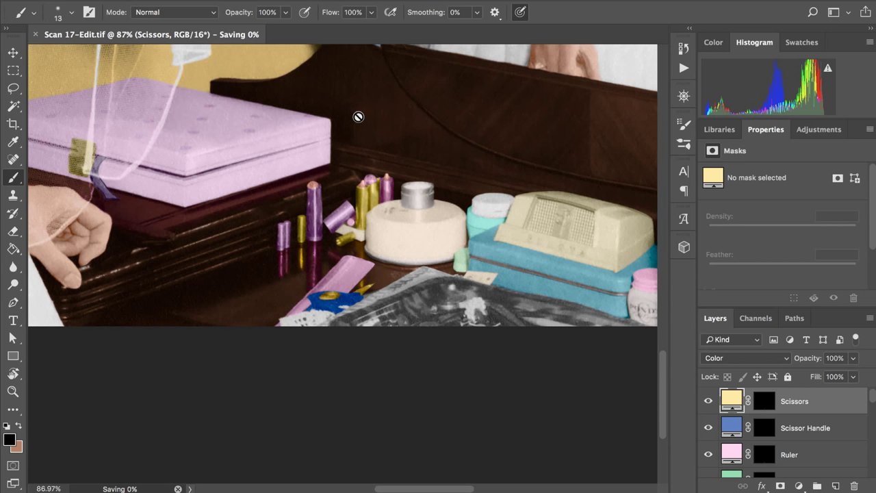
pyautogui.scroll(5, 358, 117)
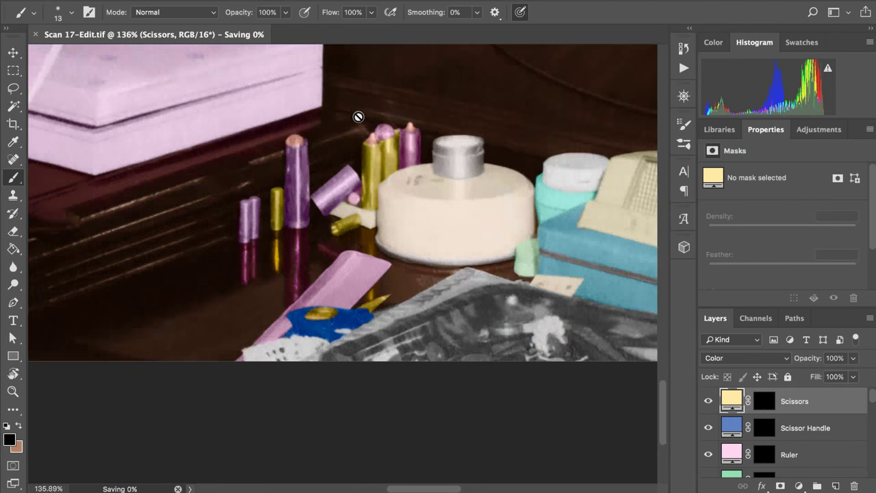
pyautogui.scroll(1, 358, 117)
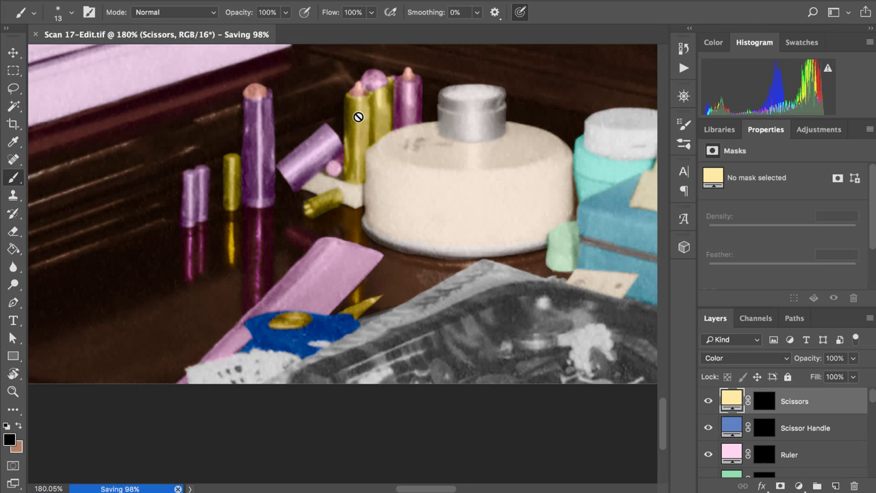
pyautogui.scroll(3, 358, 117)
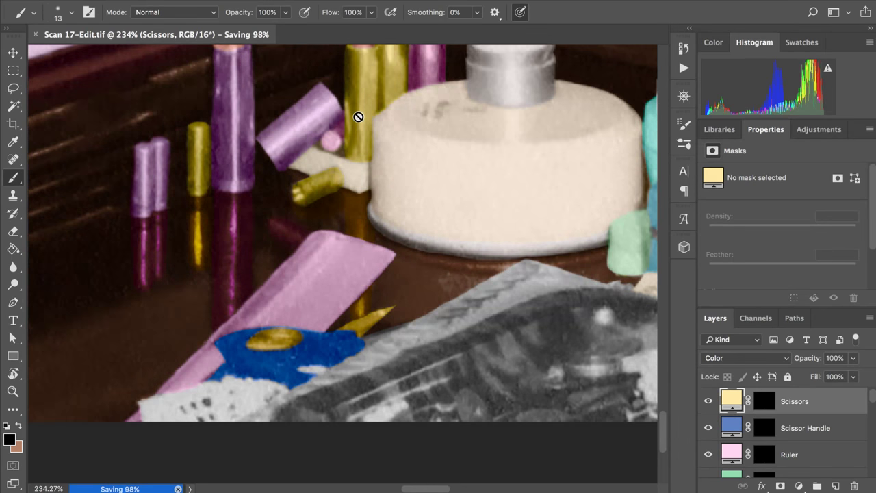
pyautogui.scroll(-3, 357, 116)
pyautogui.hscroll(3, 358, 116)
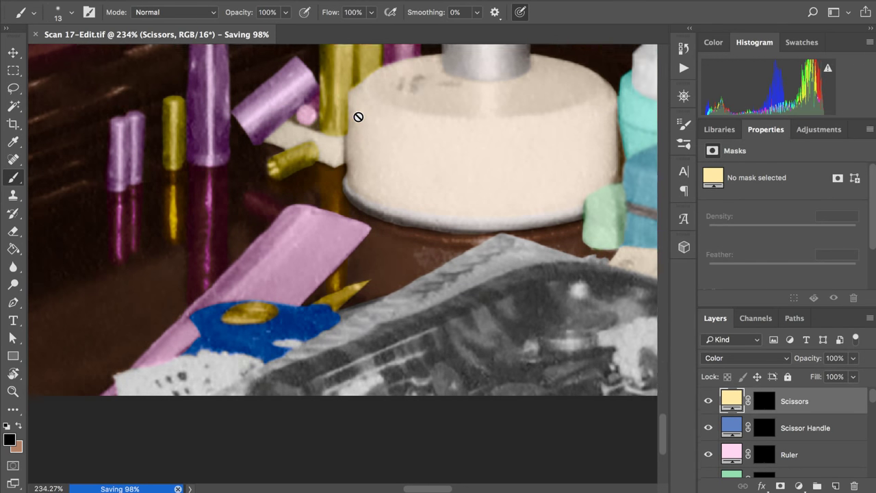
pyautogui.hscroll(3, 358, 117)
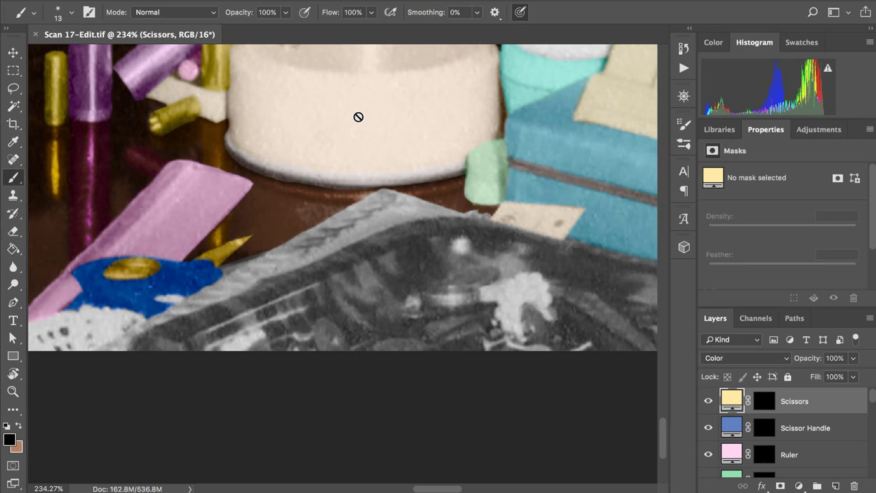
pyautogui.hscroll(-3, 358, 117)
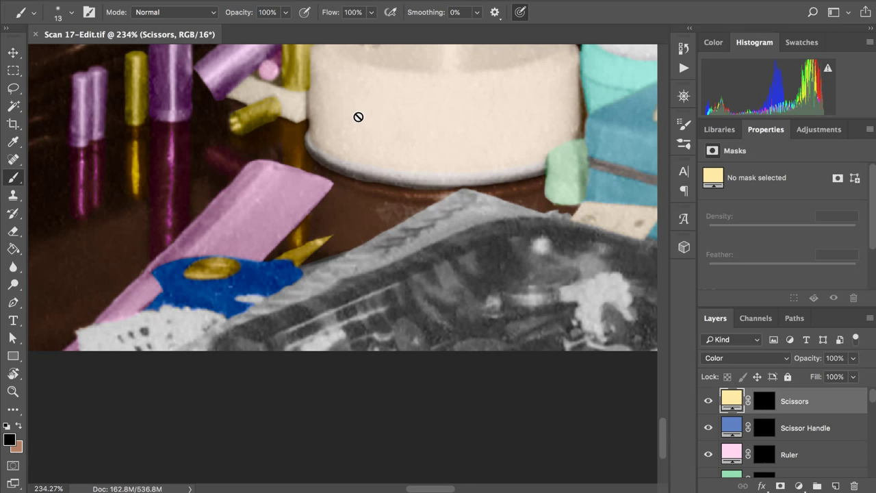
pyautogui.scroll(5, 358, 117)
pyautogui.hscroll(-2, 358, 117)
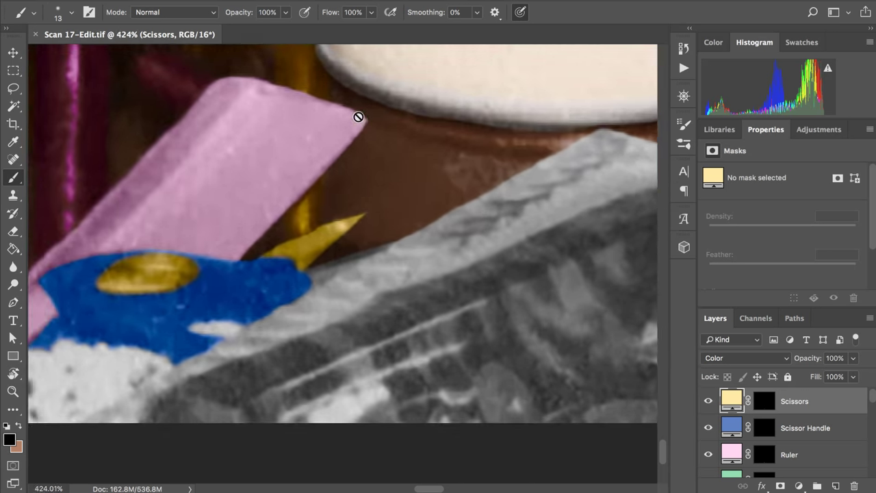
pyautogui.scroll(3, 358, 117)
pyautogui.hscroll(-2, 358, 117)
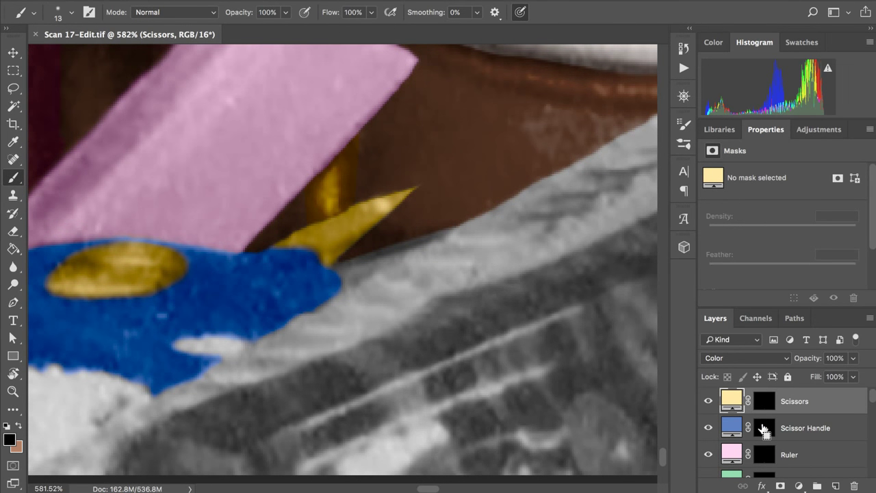
# Step: Load the blue handle mask, target the Scissors mask, and invert the selection
pyautogui.keyDown('ctrl'); pyautogui.click(763, 429); pyautogui.keyUp('ctrl')
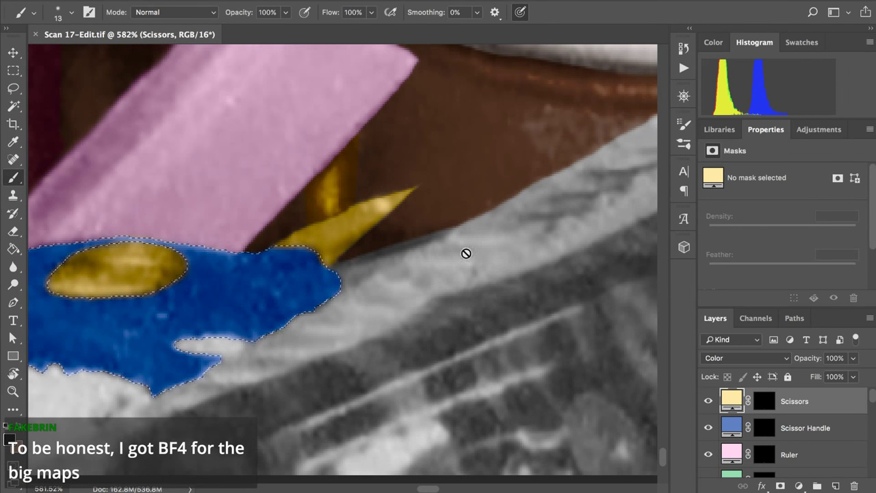
pyautogui.click(764, 400)
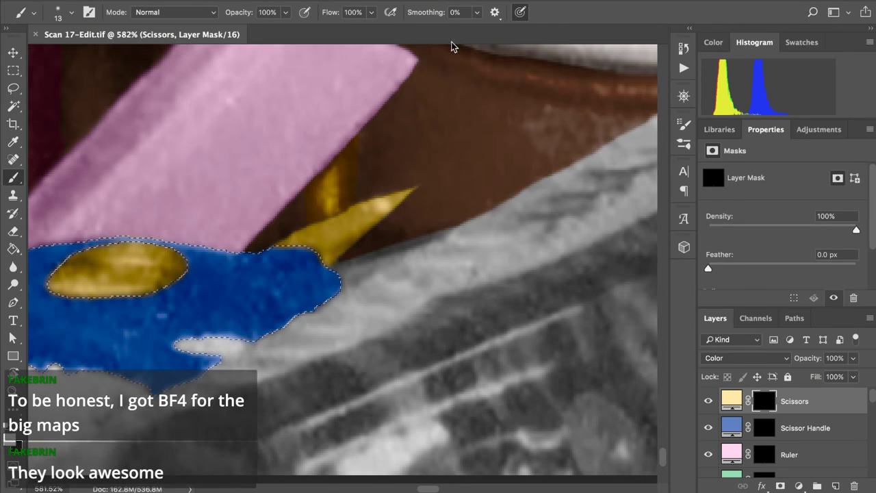
pyautogui.click(301, 0)
pyautogui.click(299, 33)
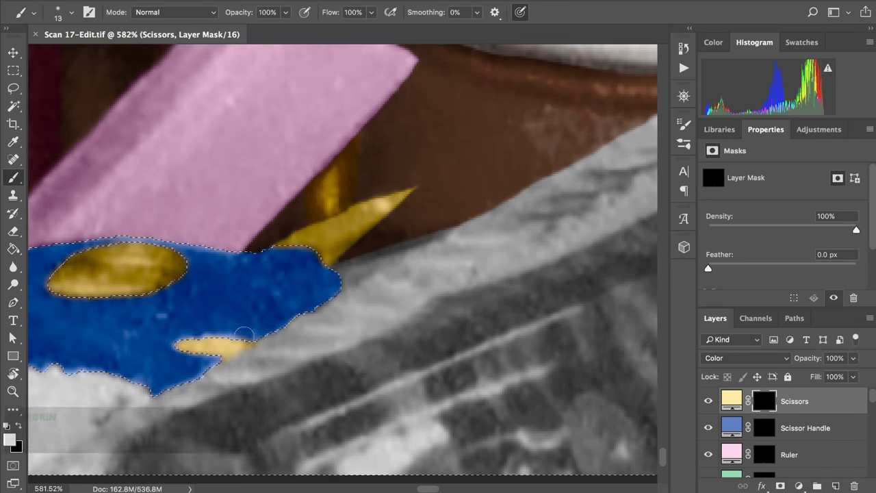
# Step: Paint yellow across the small patch on the blue handle, deselect, and save
pyautogui.click(286, 275)
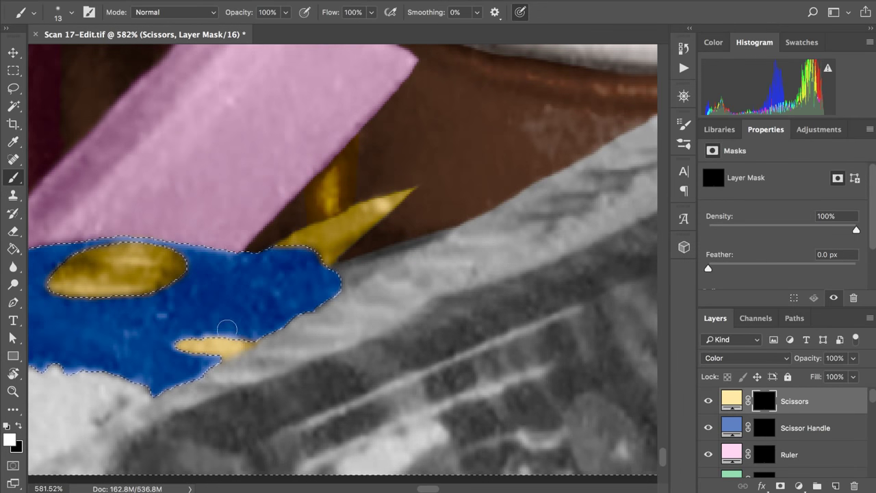
pyautogui.hotkey('ctrl', 's')
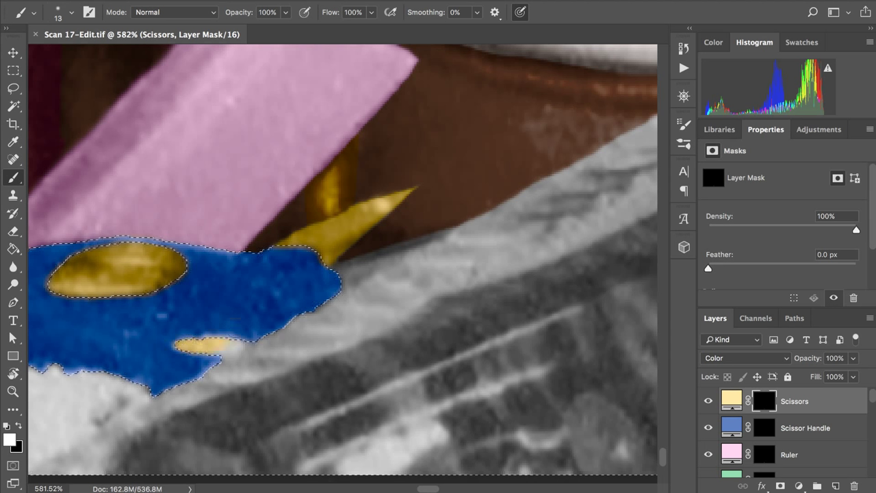
pyautogui.click(200, 351)
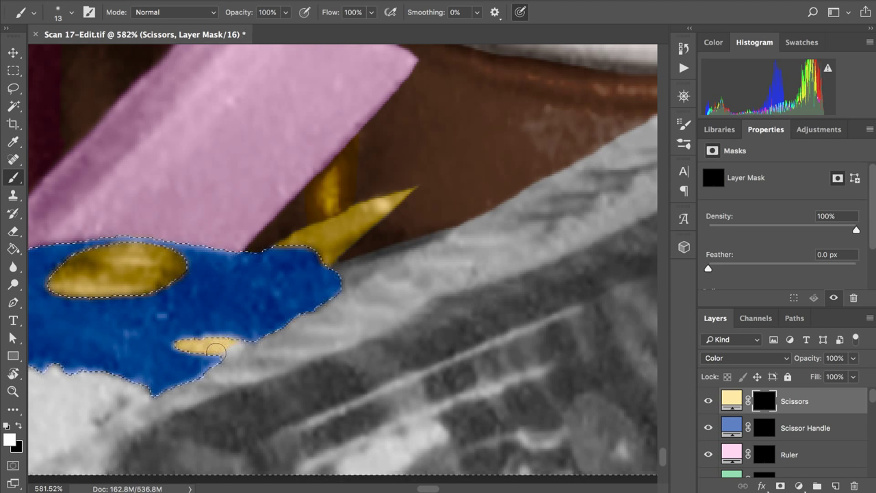
pyautogui.click(221, 348)
pyautogui.click(243, 345)
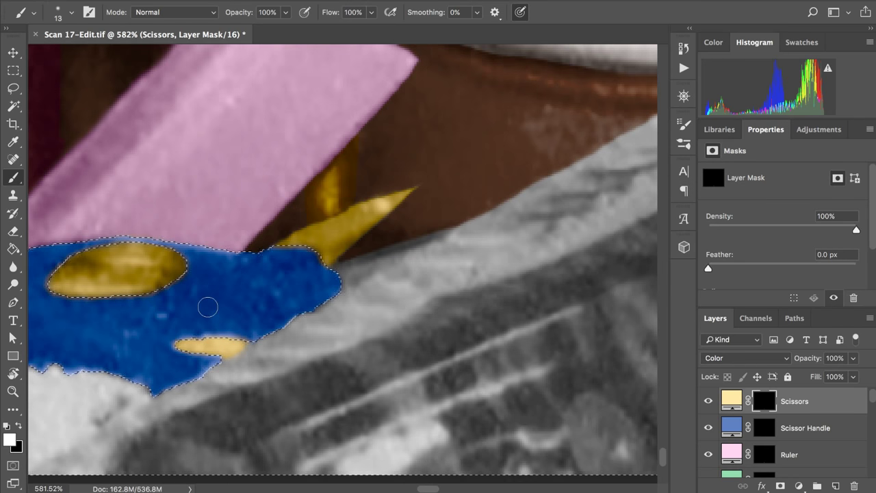
pyautogui.hotkey('ctrl', 'd')
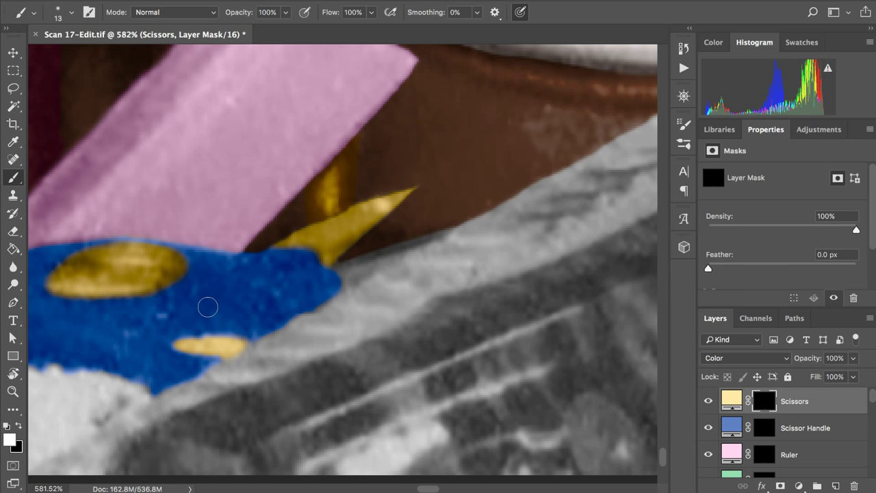
pyautogui.hotkey('ctrl', 's')
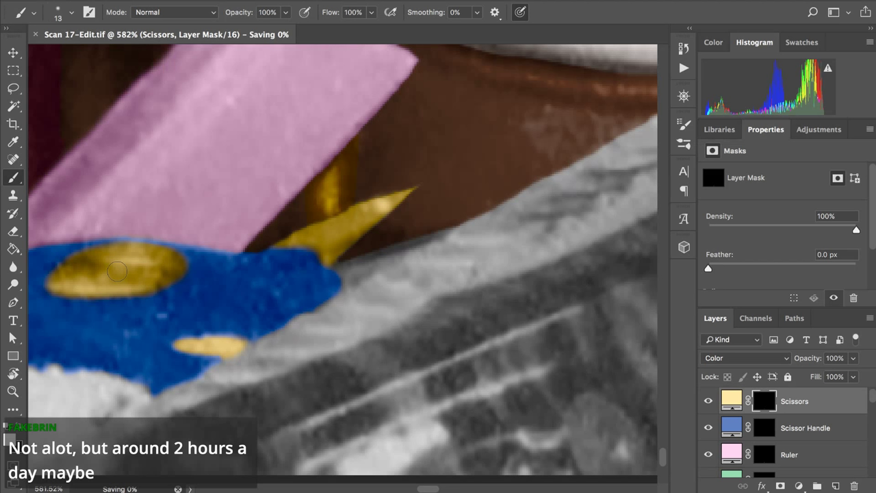
pyautogui.scroll(-6, 117, 272)
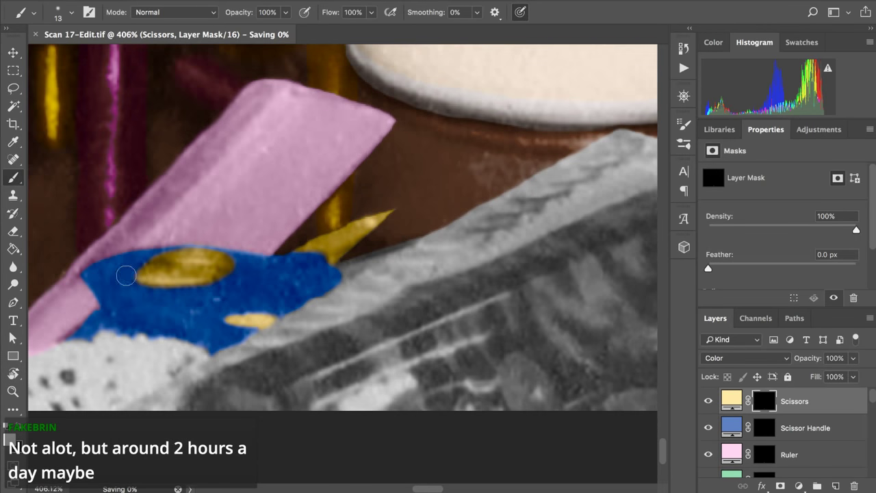
pyautogui.hscroll(-2, 126, 275)
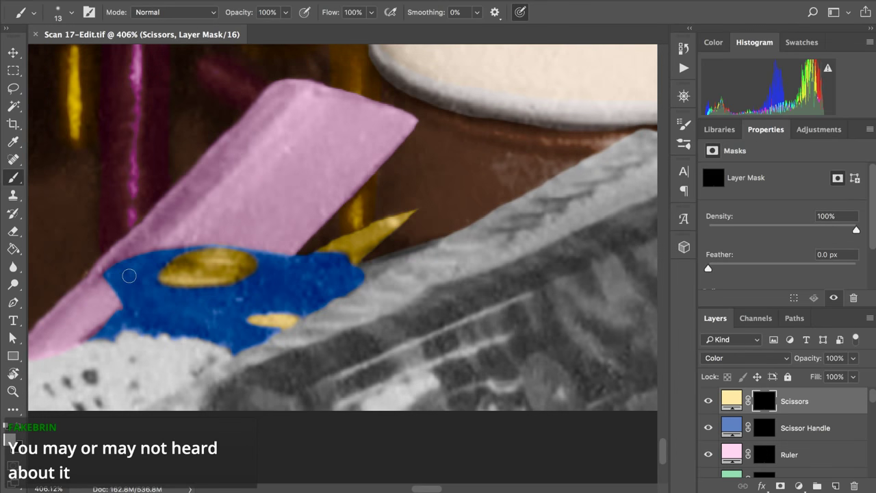
pyautogui.hscroll(-5, 129, 275)
pyautogui.scroll(3, 130, 275)
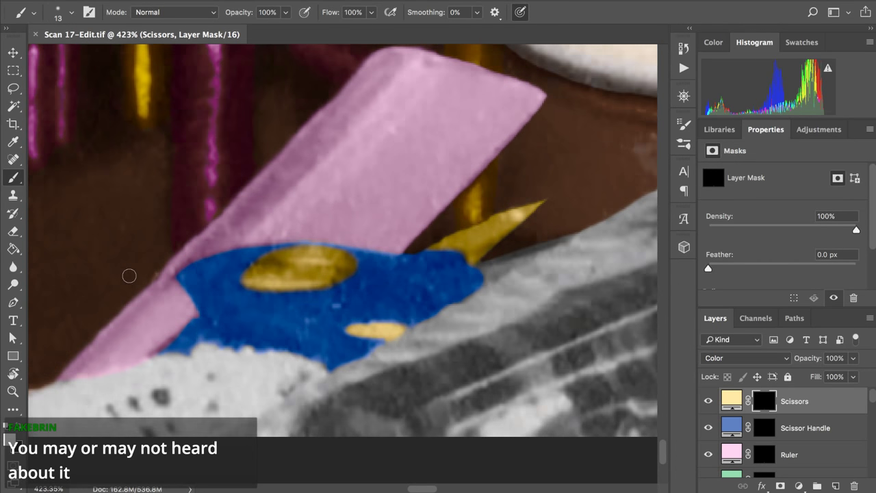
pyautogui.hscroll(-3, 134, 271)
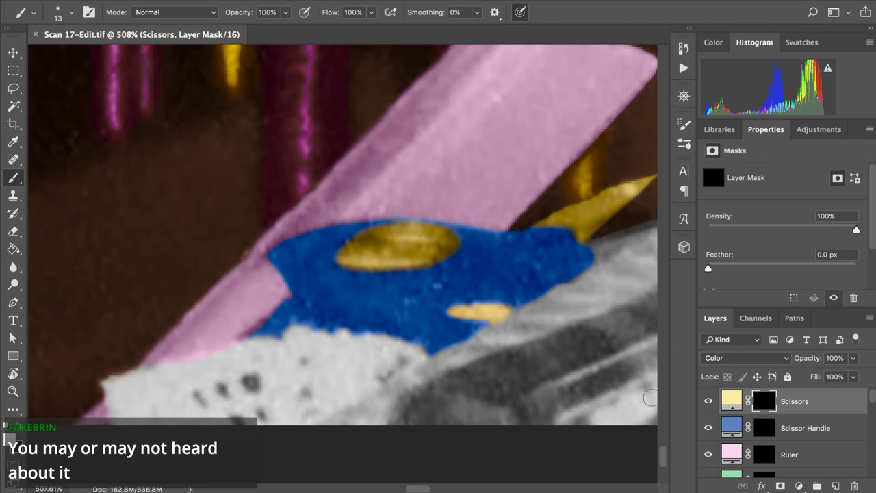
pyautogui.click(730, 400)
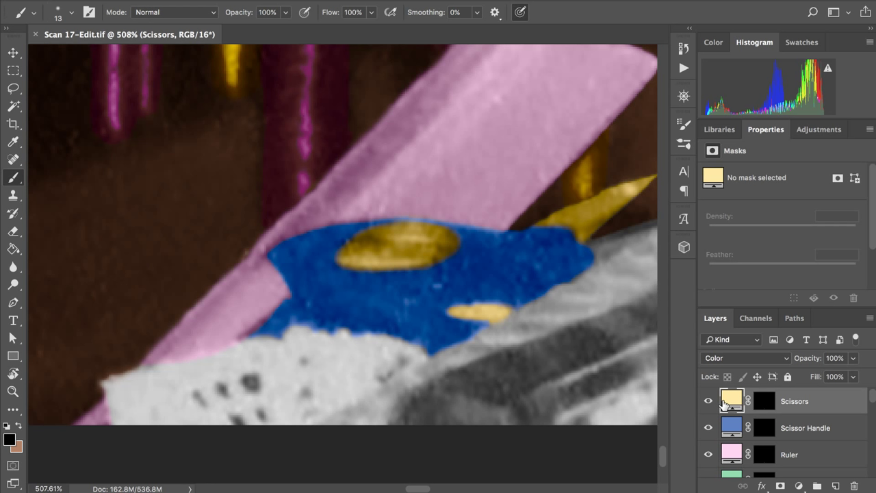
# Step: Add a bright green 28a728 Solid Color fill layer above Scissors and begin renaming it
pyautogui.click(799, 486)
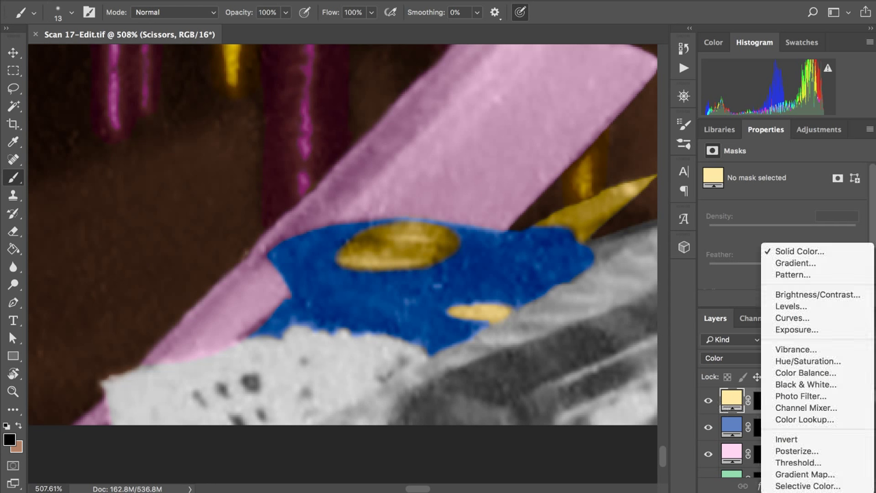
pyautogui.click(797, 252)
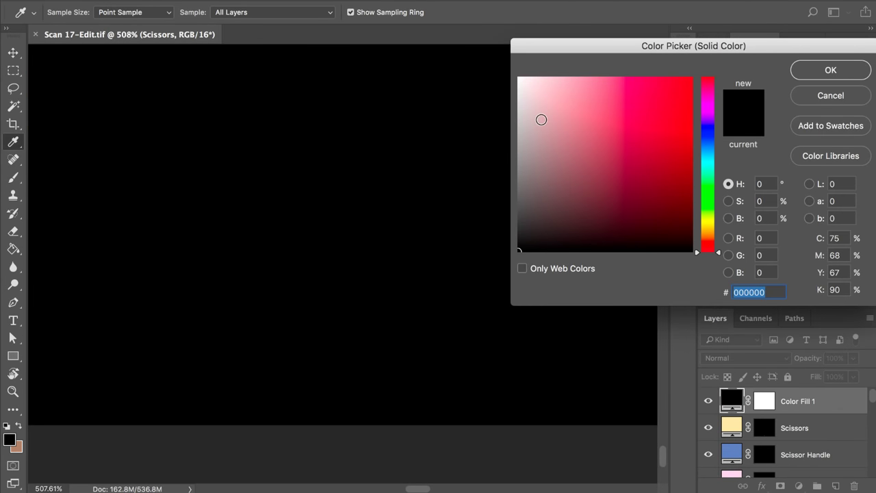
pyautogui.click(542, 120)
pyautogui.click(712, 194)
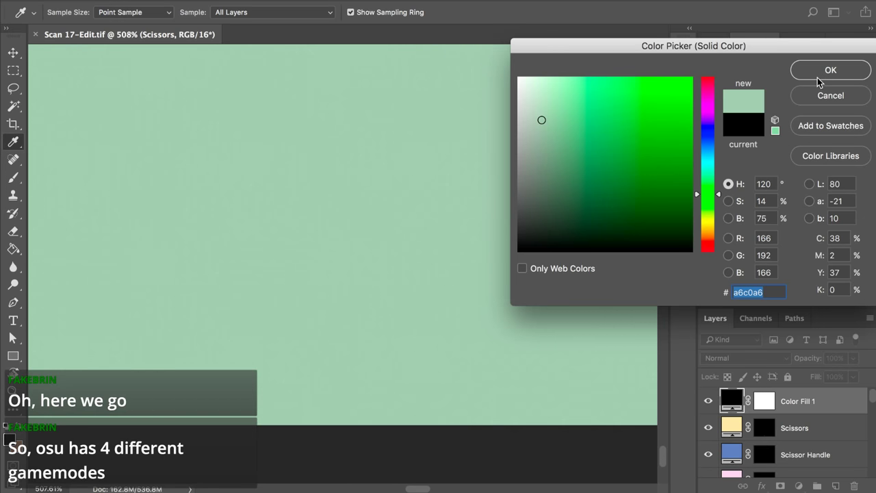
pyautogui.click(651, 136)
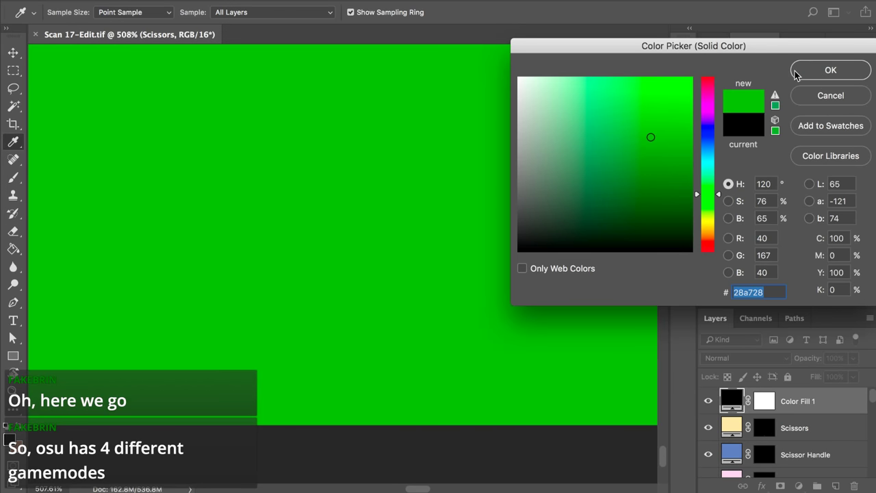
pyautogui.click(818, 73)
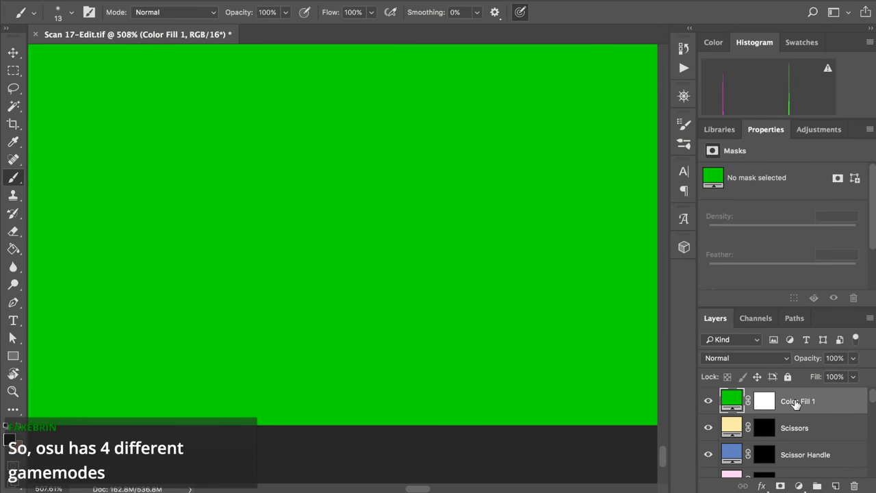
pyautogui.doubleClick(796, 401)
# Step: Rename Color Fill 1 to 'Magazine' and invert its mask to black
pyautogui.write('Magazine')
pyautogui.press('Return')
pyautogui.click(765, 403)
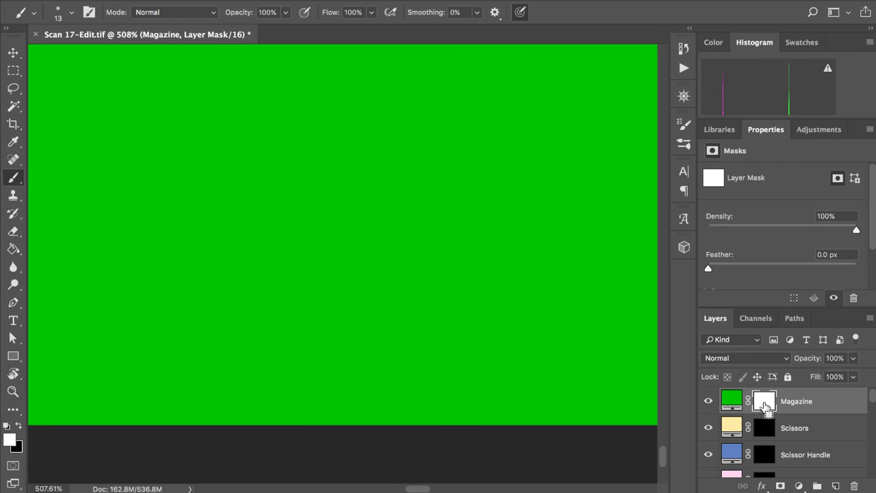
pyautogui.press('super+i')
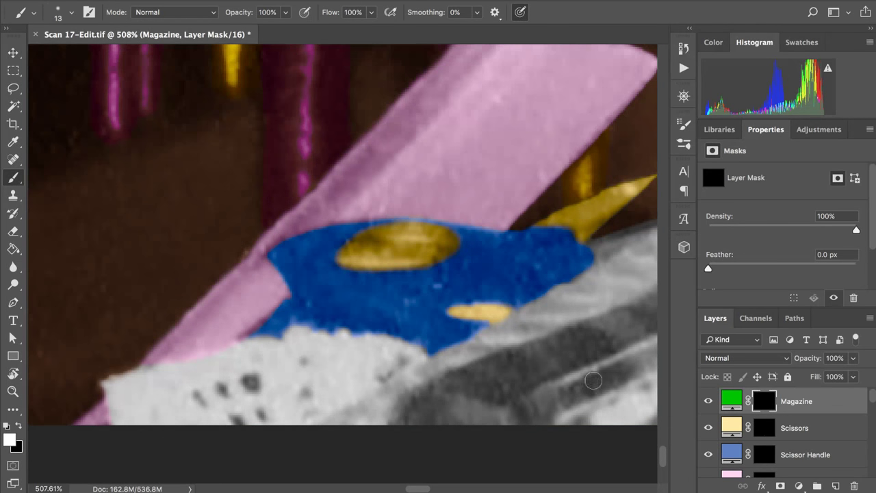
# Step: Try two green strokes along the magazine's upper edge, undoing both
pyautogui.scroll(-5, 593, 381)
pyautogui.hscroll(5, 594, 380)
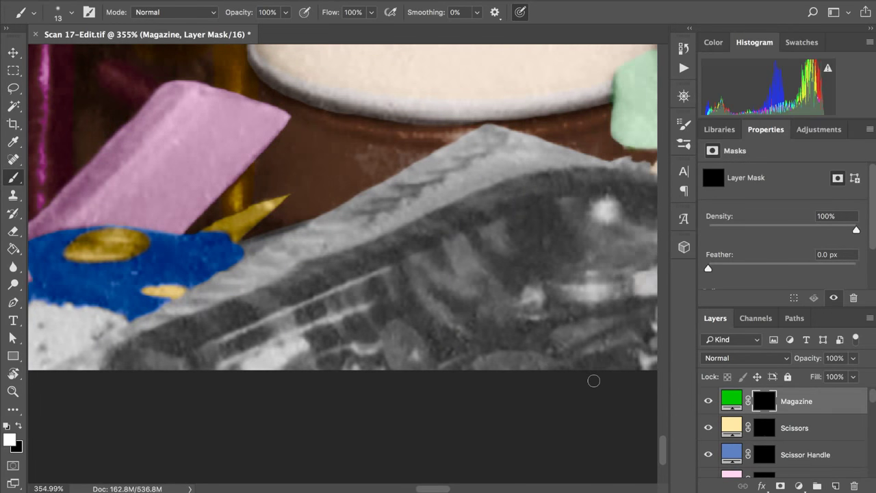
pyautogui.moveTo(175, 337); pyautogui.dragTo(338, 285)
pyautogui.hotkey('ctrl', 'z')
pyautogui.moveTo(247, 268); pyautogui.dragTo(331, 225)
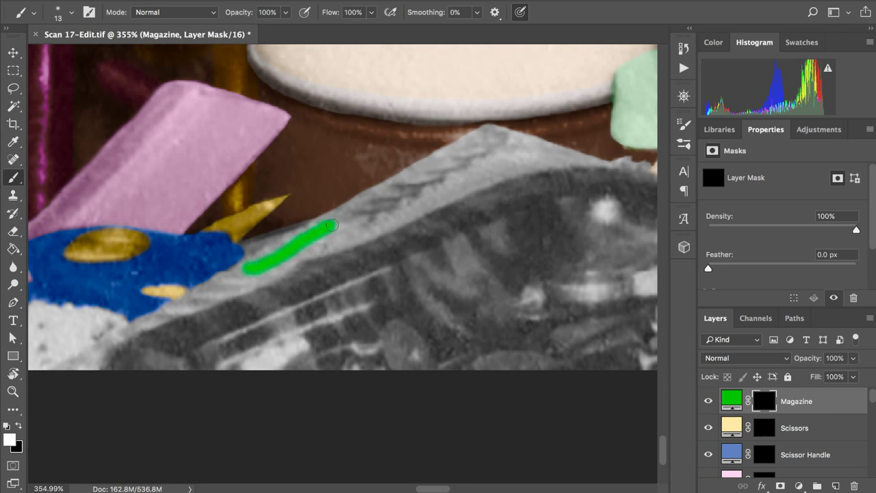
pyautogui.hotkey('ctrl', 'z')
pyautogui.hscroll(3, 400, 284)
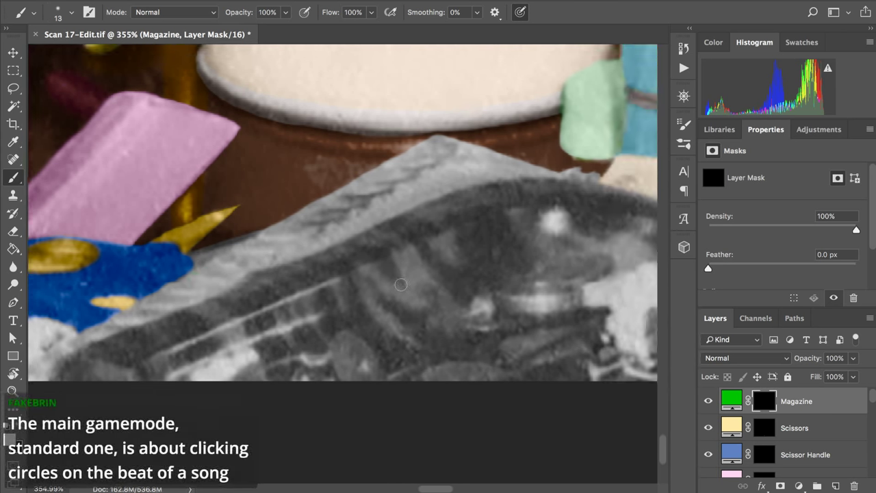
pyautogui.scroll(-8, 400, 284)
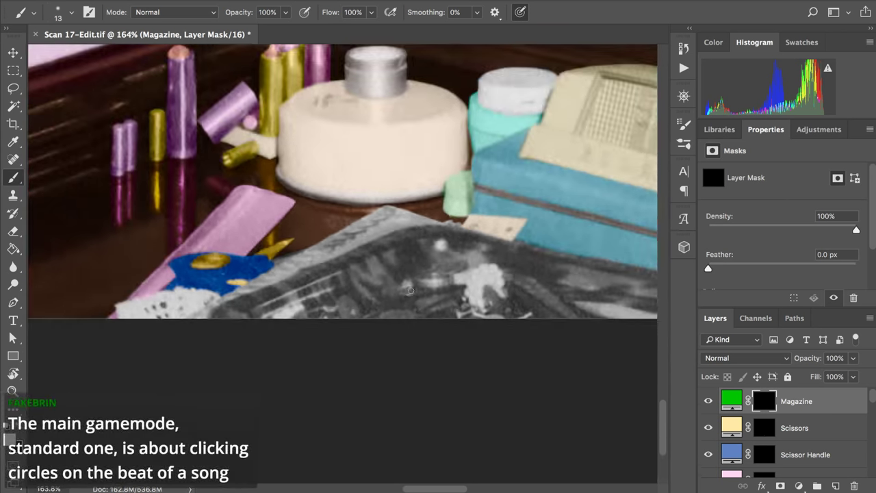
pyautogui.scroll(-5, 411, 290)
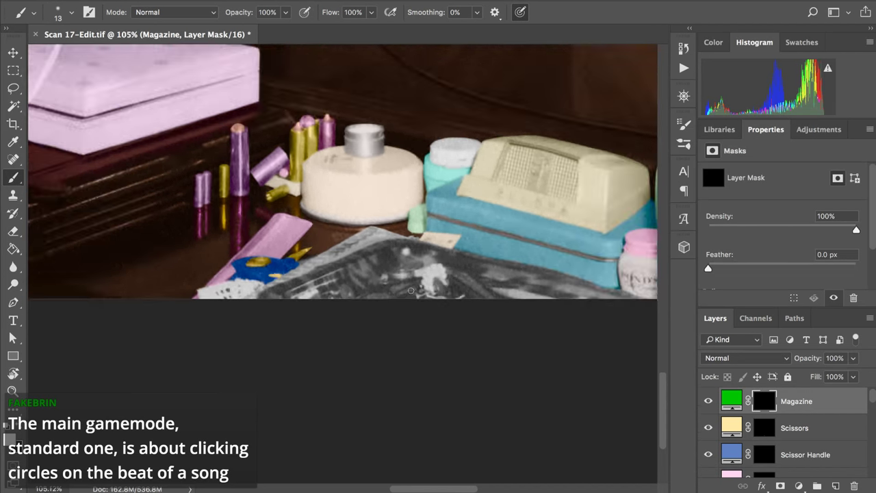
pyautogui.scroll(-2, 411, 290)
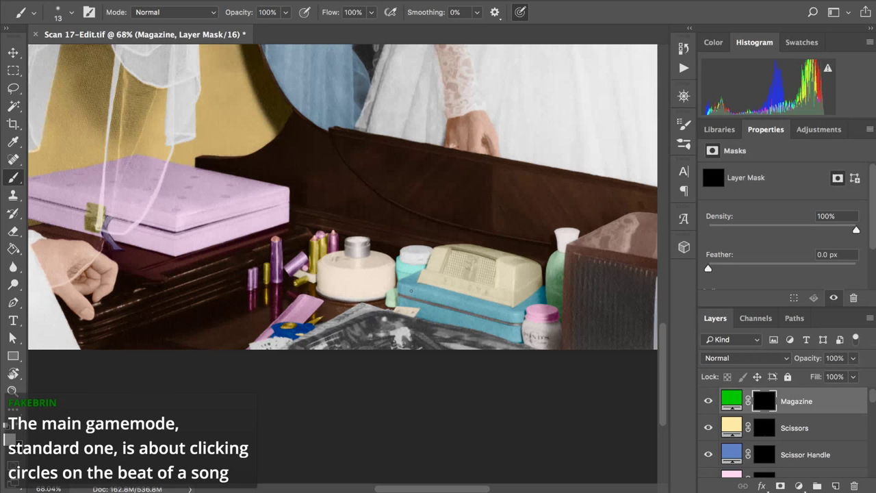
pyautogui.scroll(-5, 411, 290)
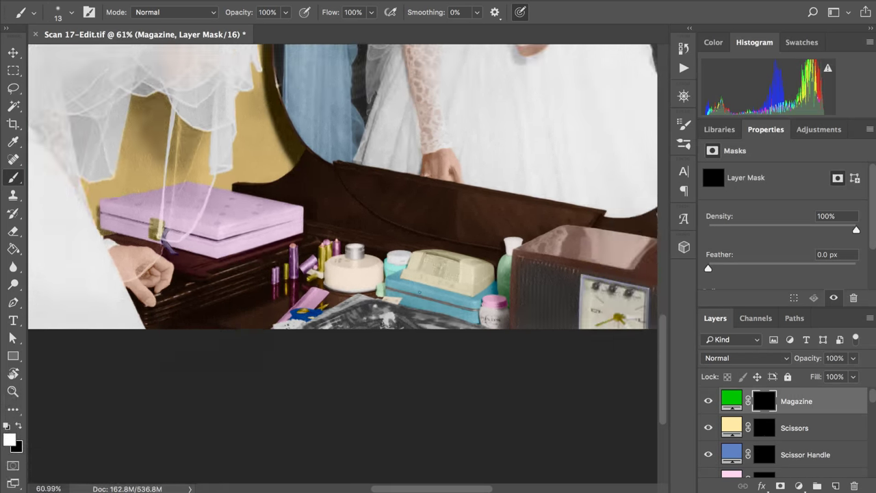
pyautogui.scroll(-3, 411, 290)
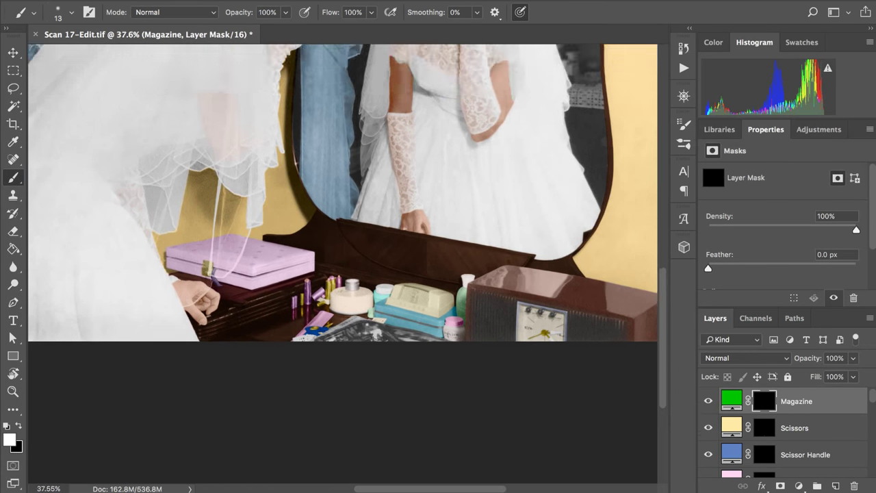
pyautogui.scroll(-1, 419, 293)
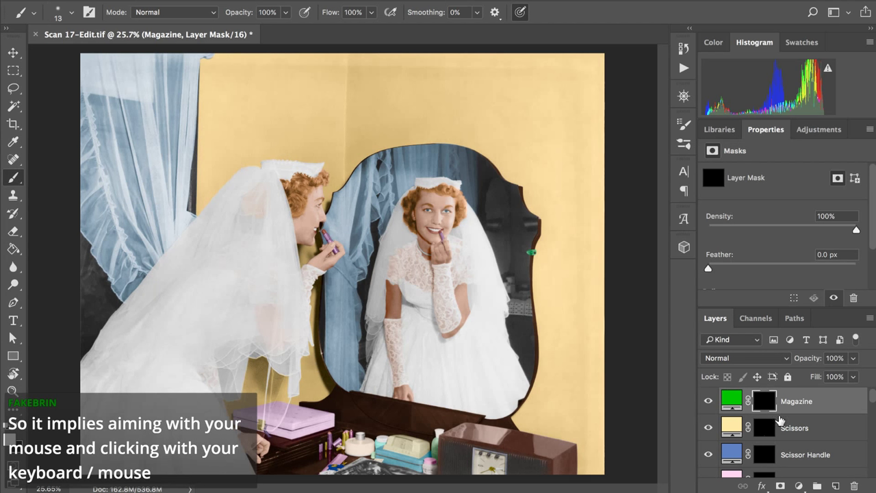
pyautogui.scroll(-3, 761, 418)
# Step: Recolour the Mirror Thing fill from bright mint to muted grey-green 7e8e7f
pyautogui.doubleClick(732, 422)
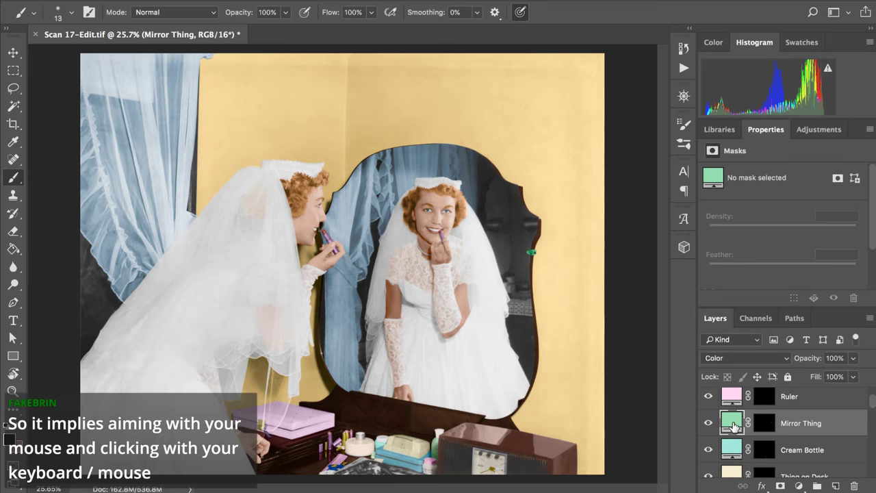
pyautogui.moveTo(605, 67); pyautogui.dragTo(663, 161)
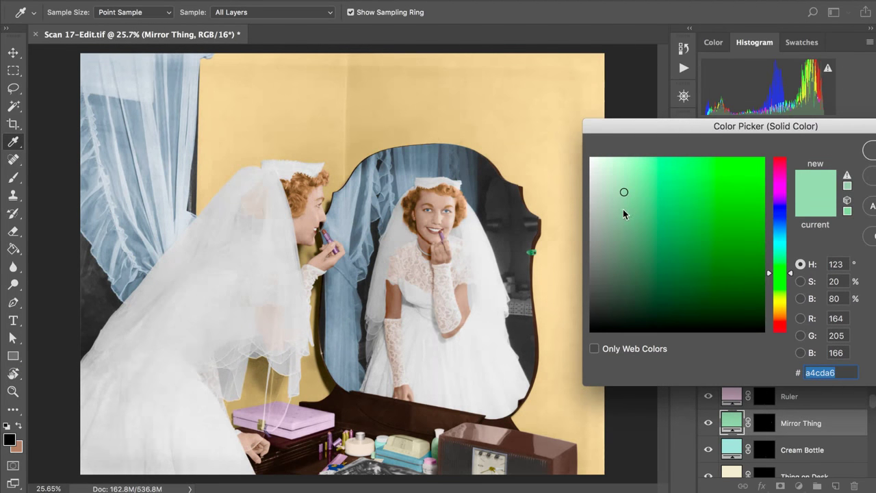
pyautogui.moveTo(623, 209); pyautogui.dragTo(607, 226)
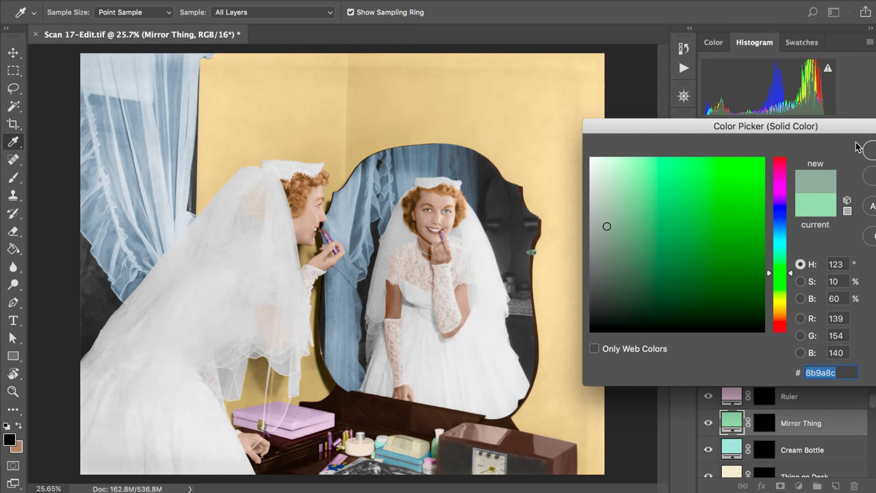
pyautogui.click(605, 237)
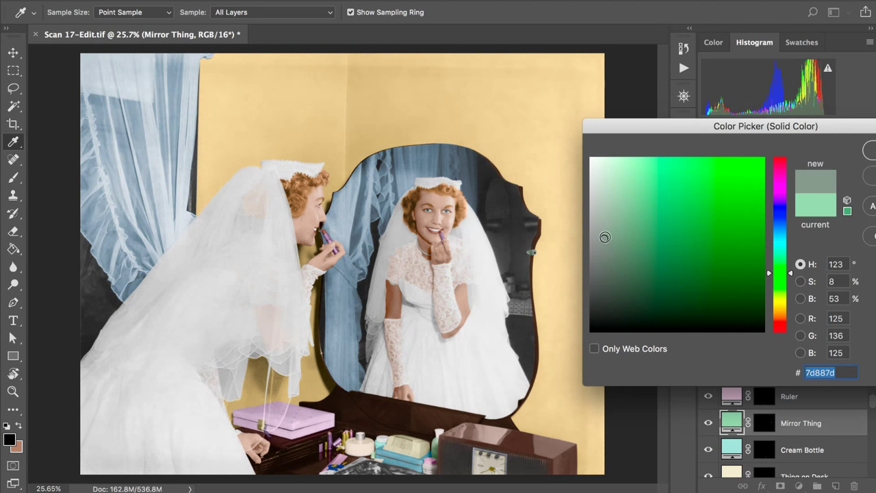
pyautogui.moveTo(605, 237); pyautogui.dragTo(609, 235)
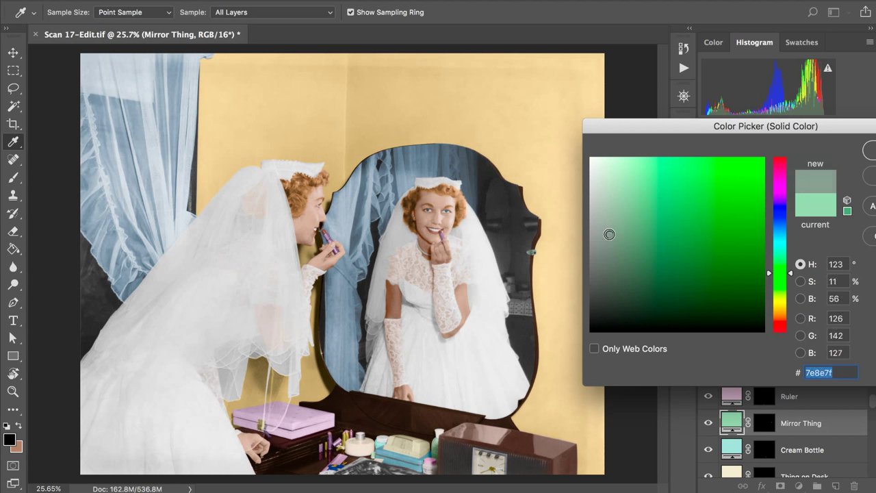
pyautogui.click(870, 151)
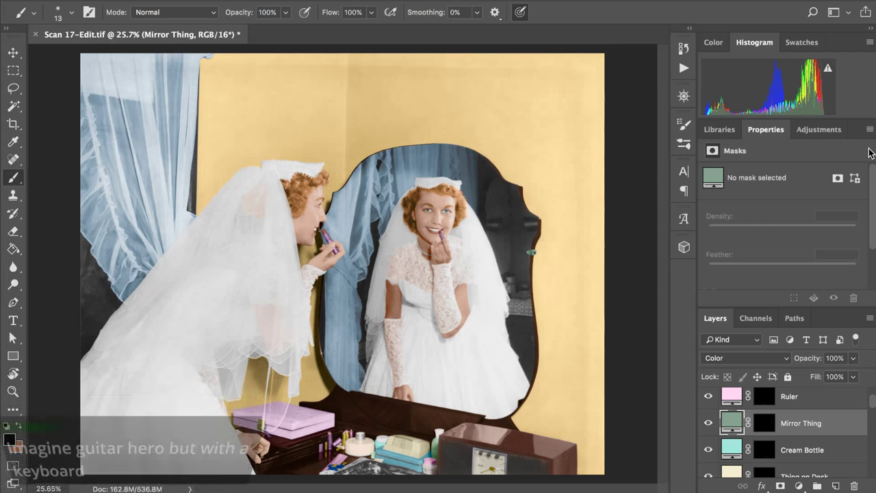
pyautogui.scroll(1, 342, 243)
pyautogui.scroll(5, 357, 251)
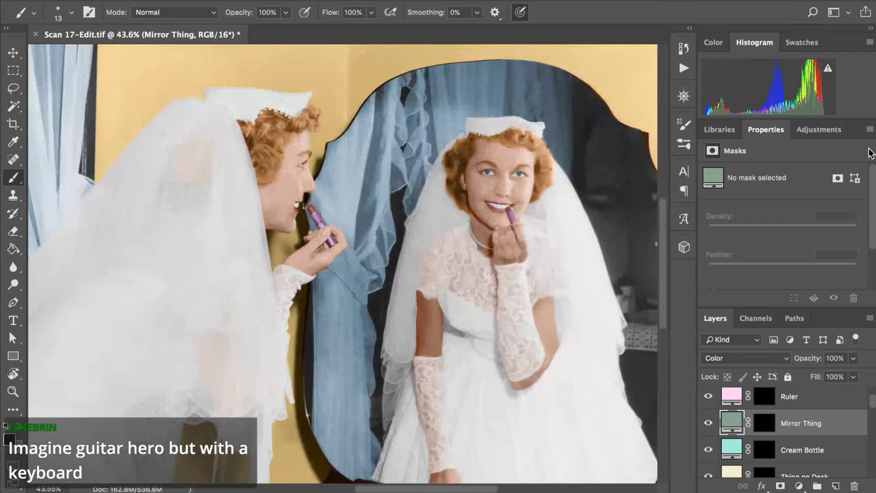
pyautogui.moveTo(480, 274); pyautogui.dragTo(295, 91)
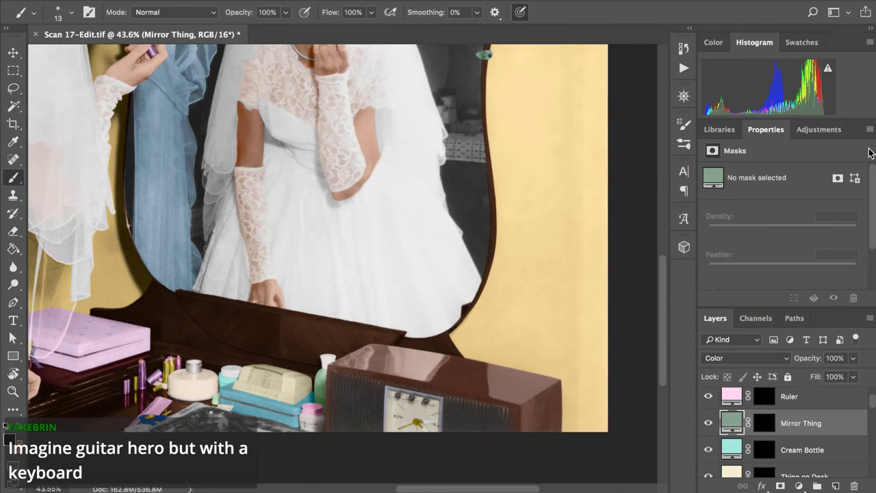
pyautogui.scroll(1, 343, 247)
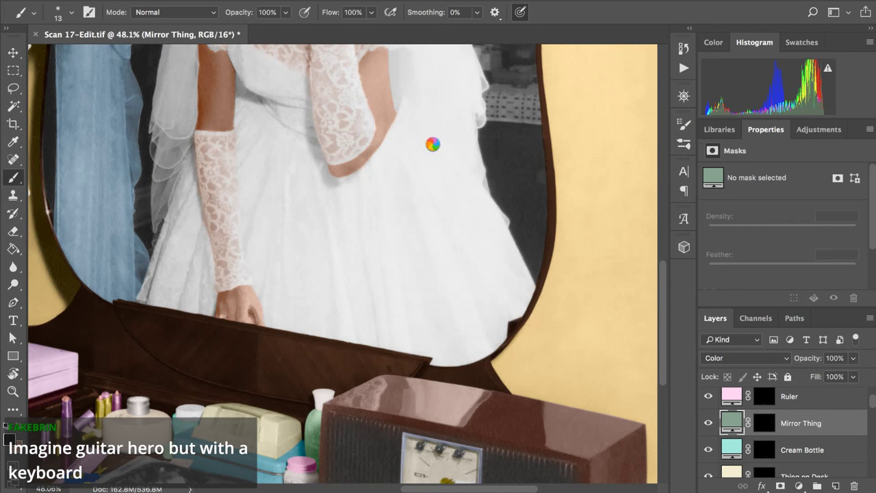
pyautogui.scroll(2, 433, 147)
pyautogui.scroll(-2, 433, 147)
pyautogui.hscroll(-1, 432, 147)
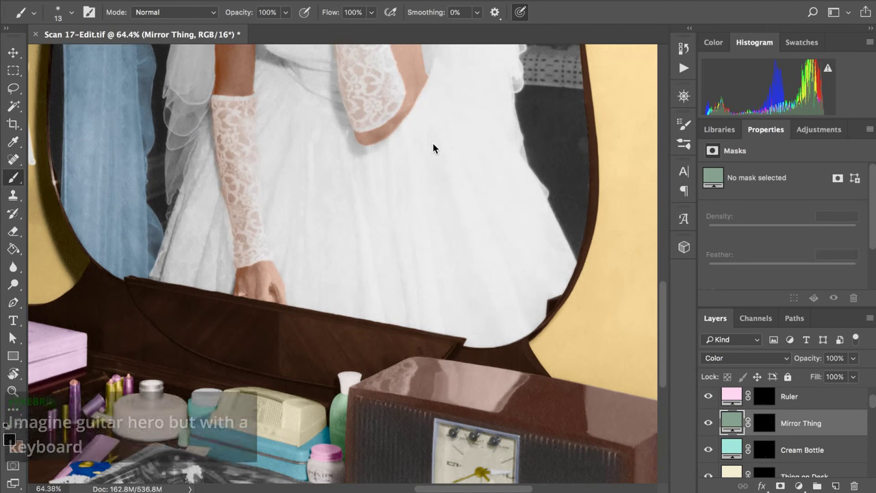
pyautogui.scroll(-2, 433, 147)
pyautogui.hscroll(-2, 432, 148)
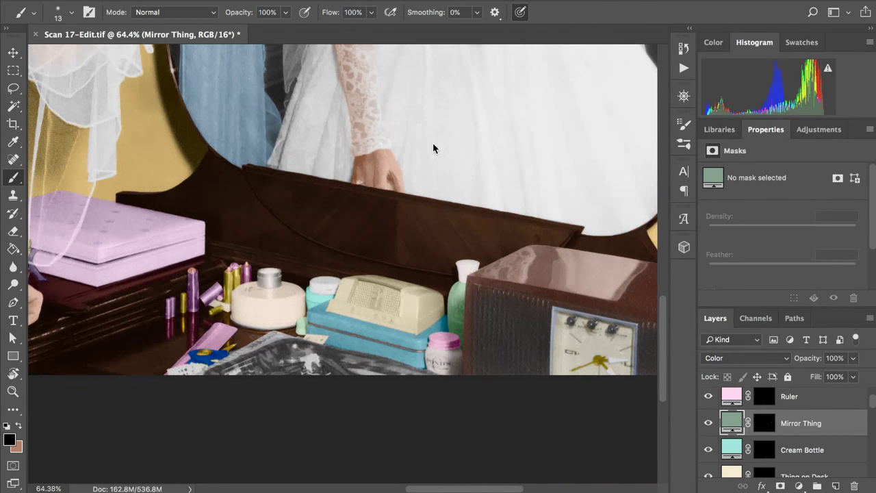
pyautogui.scroll(-2, 433, 147)
pyautogui.hscroll(-2, 432, 147)
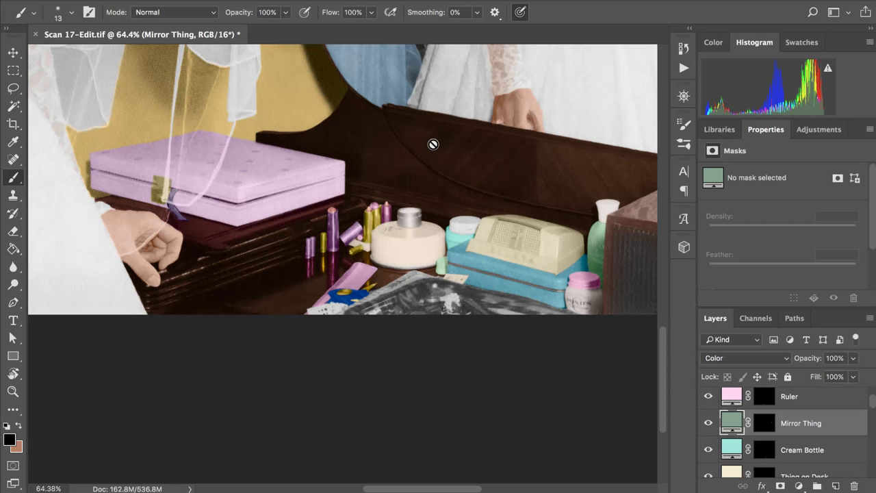
pyautogui.scroll(1, 433, 145)
pyautogui.hscroll(1, 432, 145)
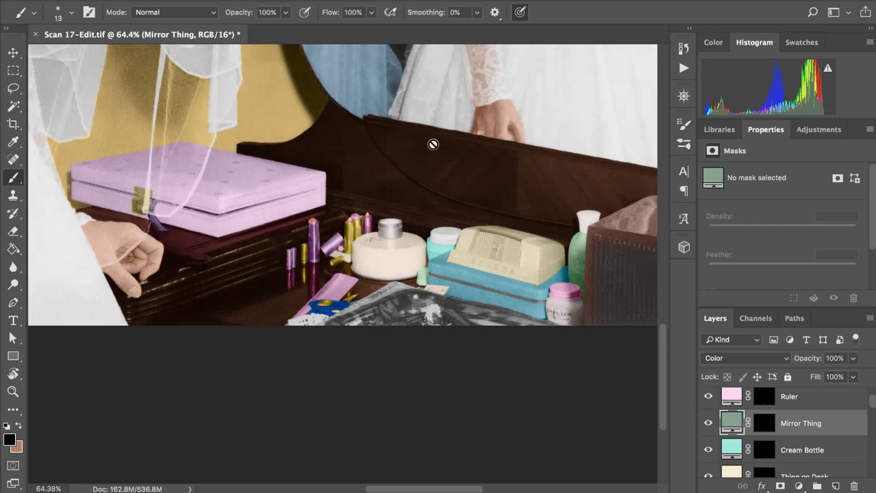
pyautogui.scroll(5, 433, 144)
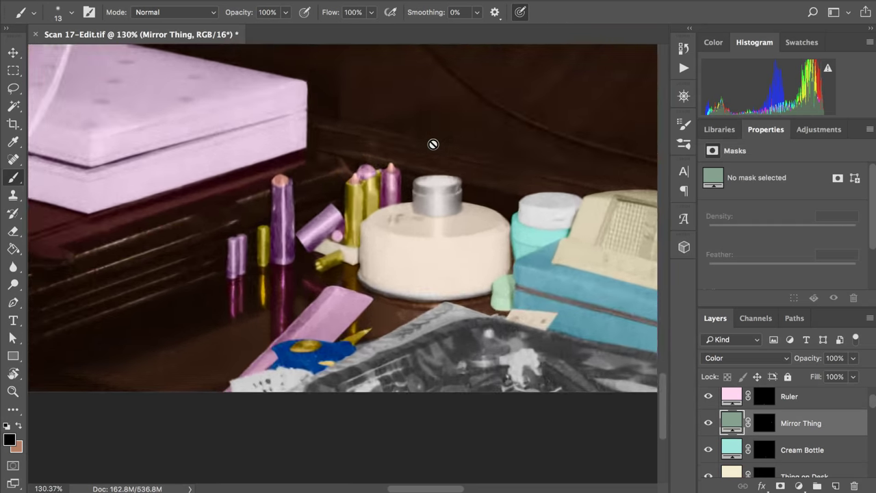
pyautogui.scroll(1, 432, 145)
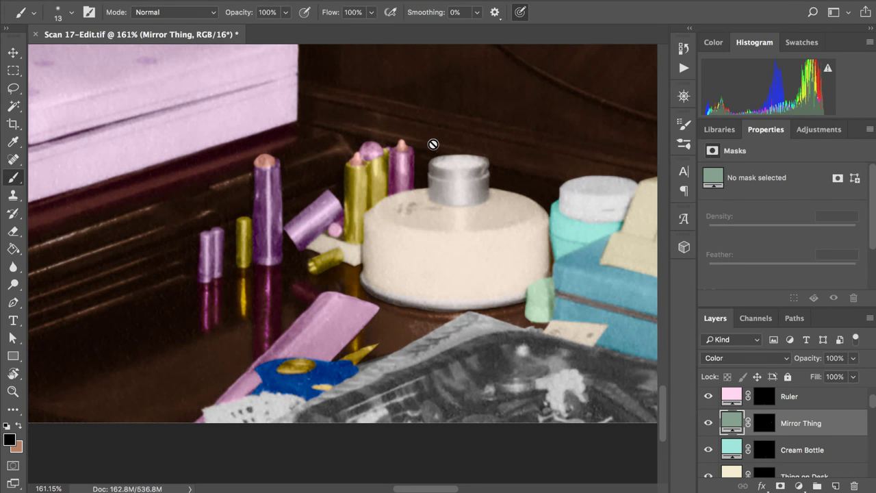
pyautogui.scroll(3, 432, 144)
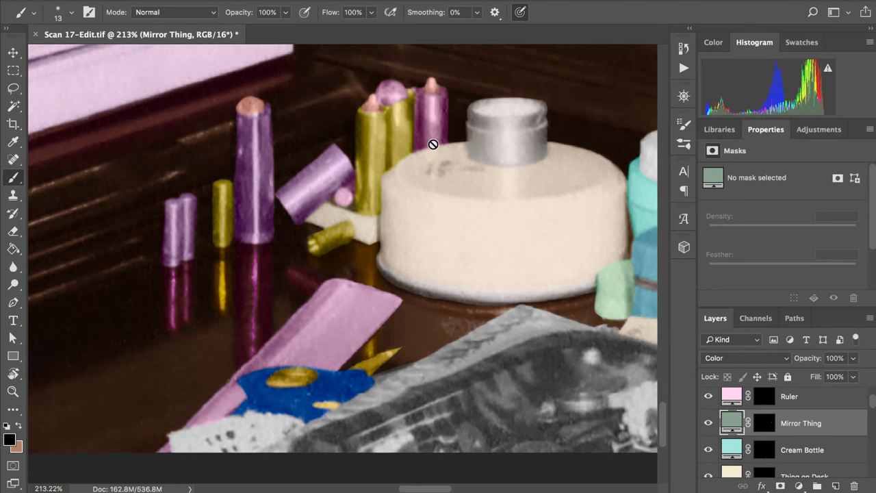
pyautogui.scroll(-2, 433, 144)
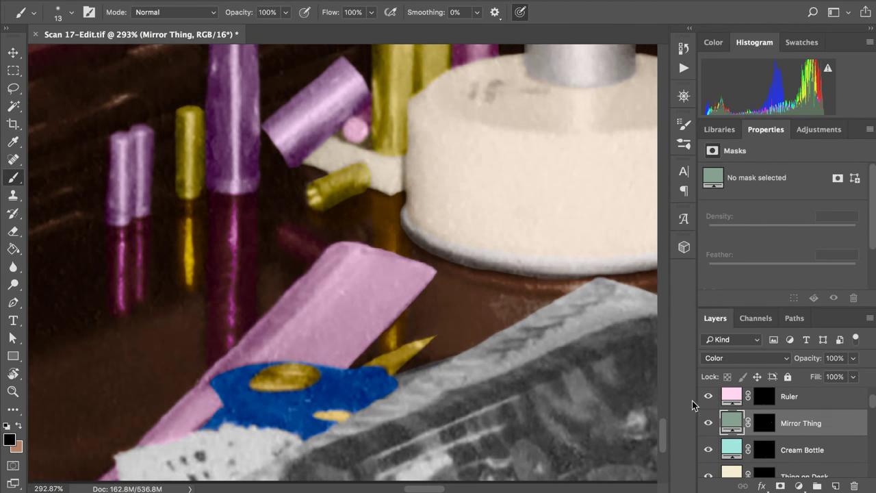
pyautogui.scroll(2, 751, 439)
# Step: On the Magazine mask, load the Scissors, Scissor Handle and Table masks as a selection, then inverse it
pyautogui.click(764, 401)
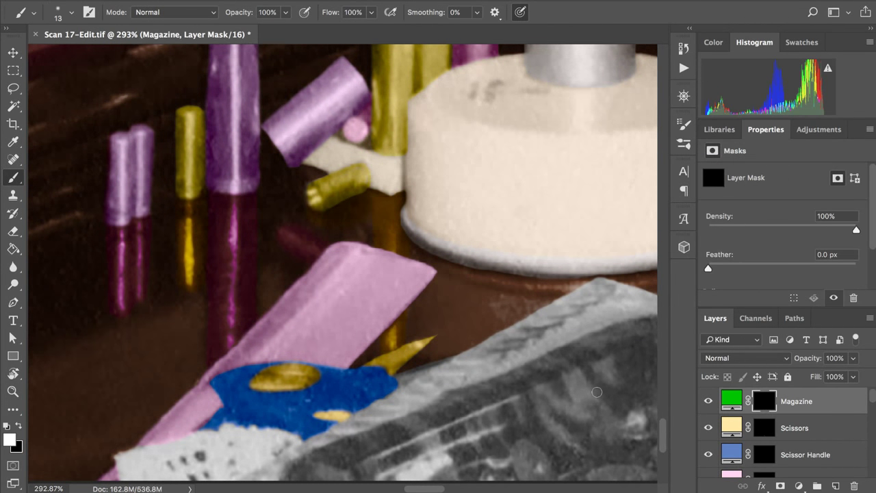
pyautogui.scroll(-2, 597, 391)
pyautogui.scroll(1, 597, 392)
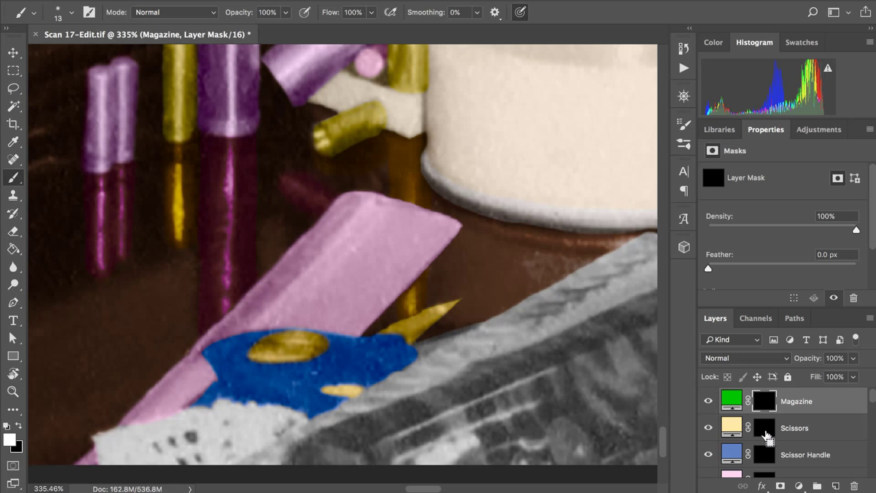
pyautogui.keyDown('super'); pyautogui.click(764, 432); pyautogui.keyUp('super')
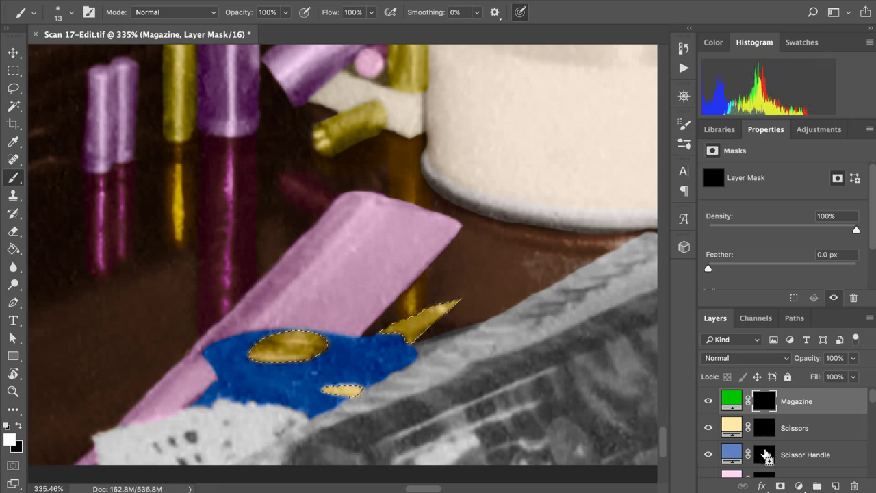
pyautogui.keyDown('super'); pyautogui.click(765, 453); pyautogui.keyUp('super')
pyautogui.scroll(-2, 765, 453)
pyautogui.scroll(-6, 765, 453)
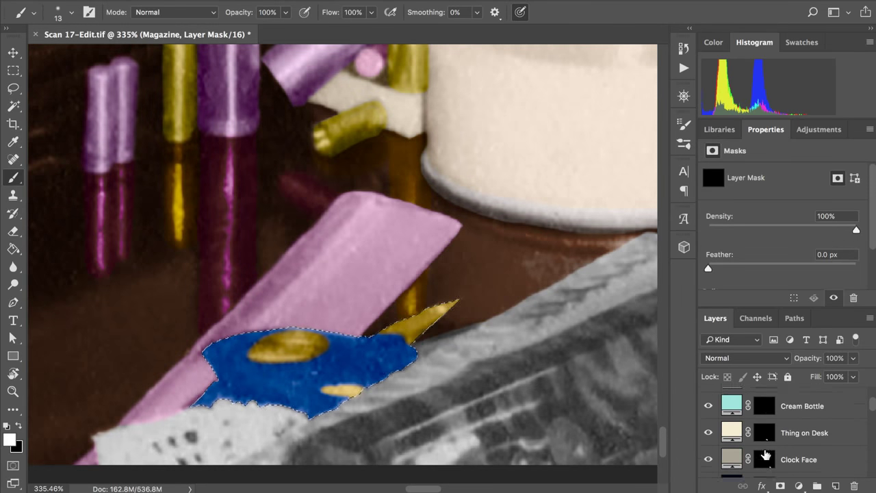
pyautogui.scroll(-2, 765, 453)
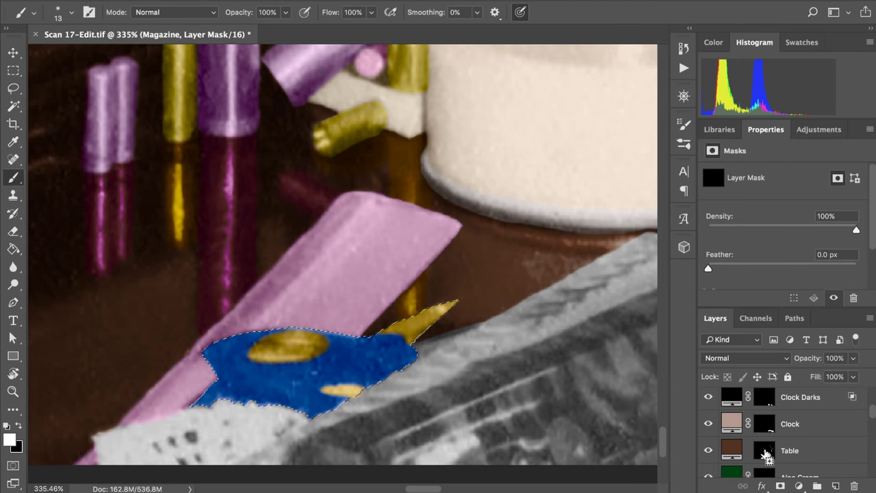
pyautogui.keyDown('super'); pyautogui.click(764, 452); pyautogui.keyUp('super')
pyautogui.scroll(12, 765, 452)
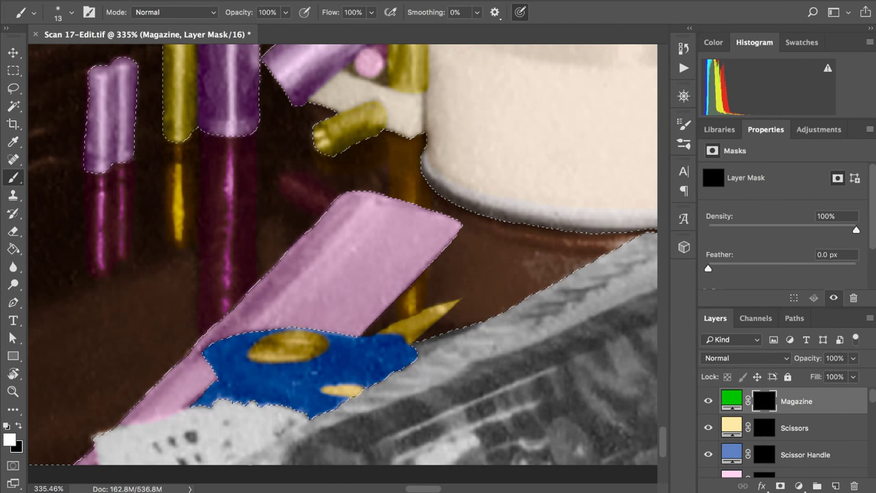
pyautogui.click(297, 1)
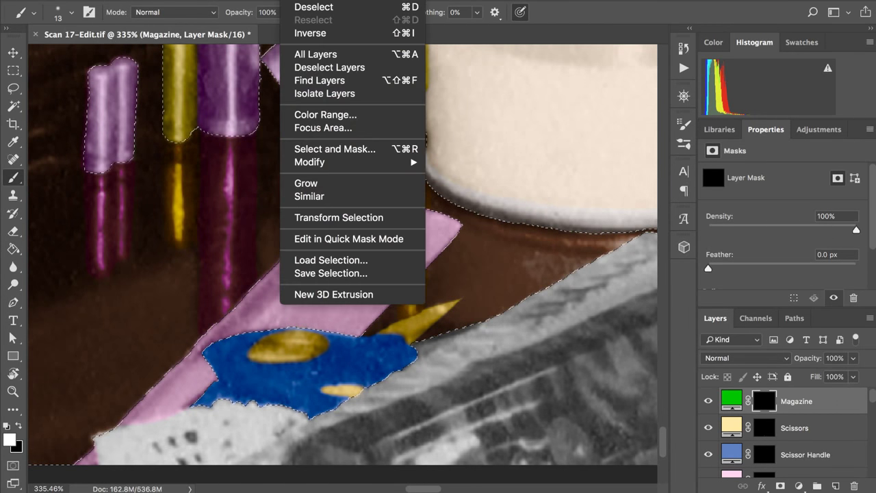
pyautogui.click(300, 33)
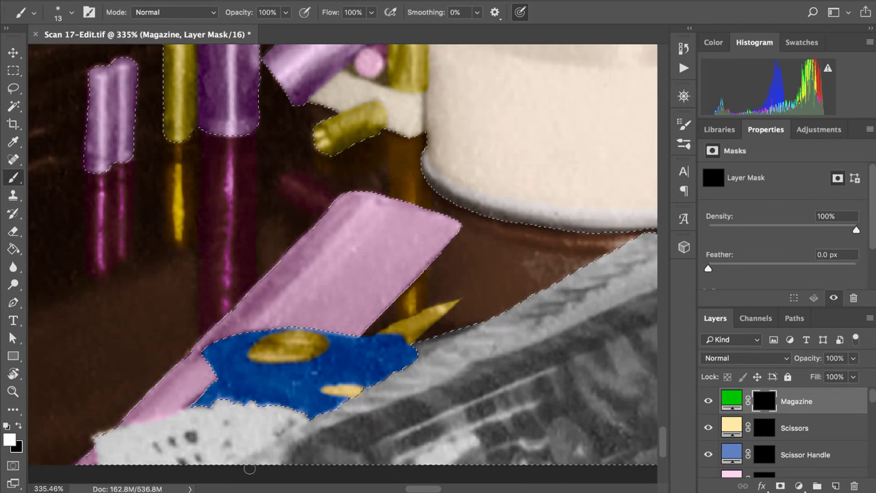
# Step: Paint white on the Magazine mask to start green up-right along the magazine's top edge
pyautogui.moveTo(235, 466); pyautogui.dragTo(340, 408)
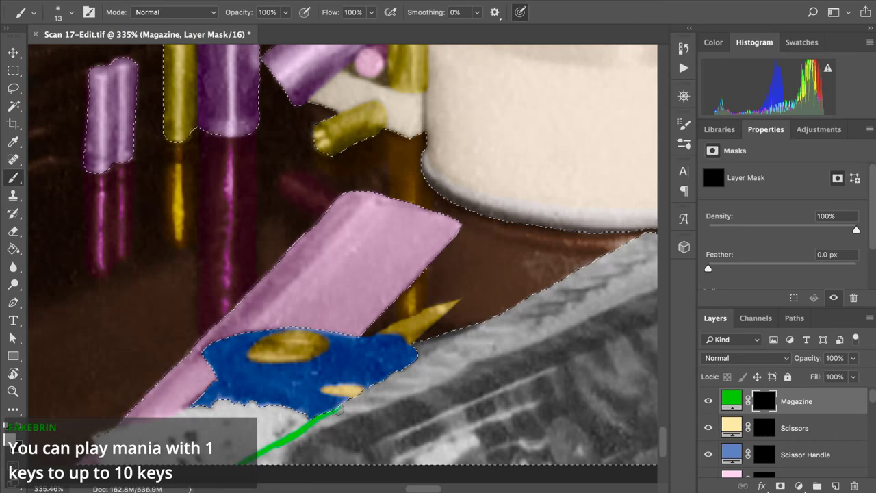
pyautogui.moveTo(340, 409); pyautogui.dragTo(413, 371)
pyautogui.moveTo(414, 354)
pyautogui.mouseDown()
pyautogui.moveTo(390, 355)
pyautogui.moveTo(405, 364)
pyautogui.moveTo(428, 340)
pyautogui.mouseUp()
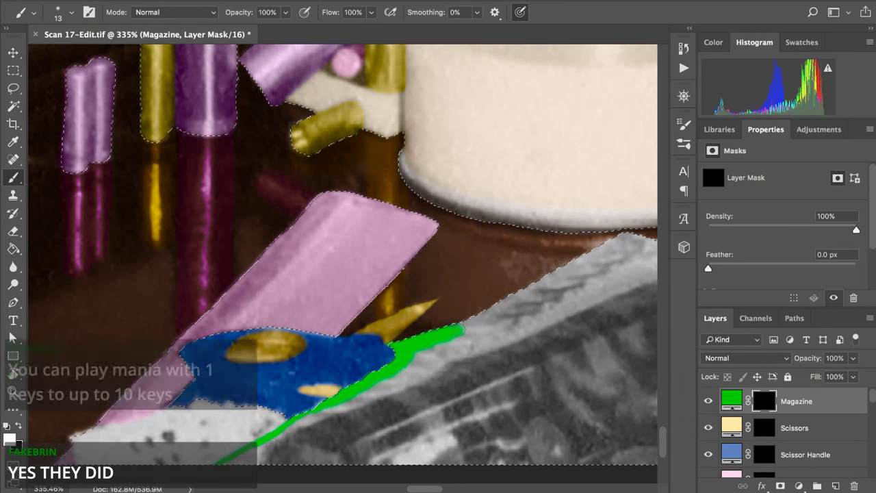
pyautogui.moveTo(455, 332); pyautogui.dragTo(499, 314)
pyautogui.hscroll(3, 504, 300)
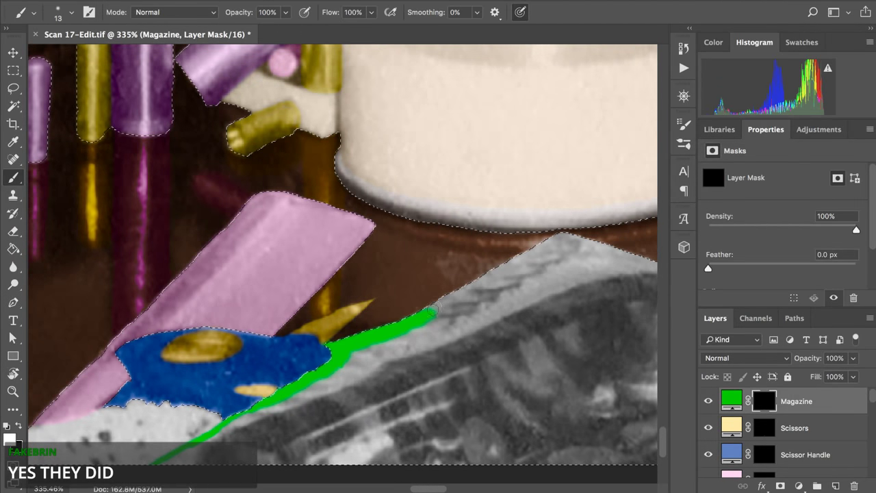
pyautogui.moveTo(432, 310); pyautogui.dragTo(507, 273)
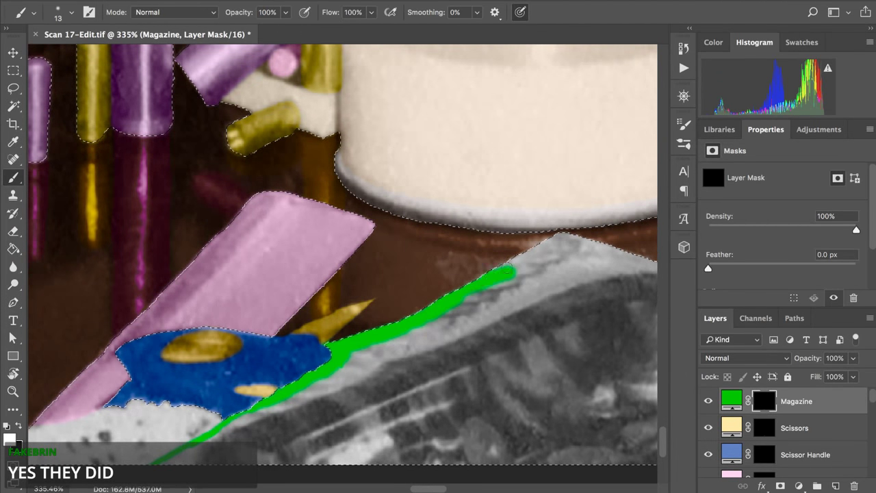
# Step: Continue the green along the top edge rightward toward the pale green object
pyautogui.scroll(2, 507, 274)
pyautogui.hscroll(1, 507, 274)
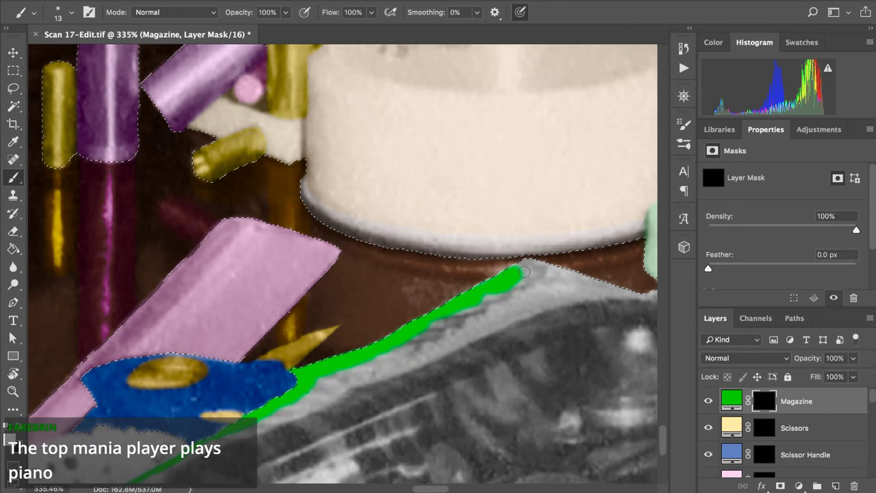
pyautogui.moveTo(541, 268); pyautogui.dragTo(572, 276)
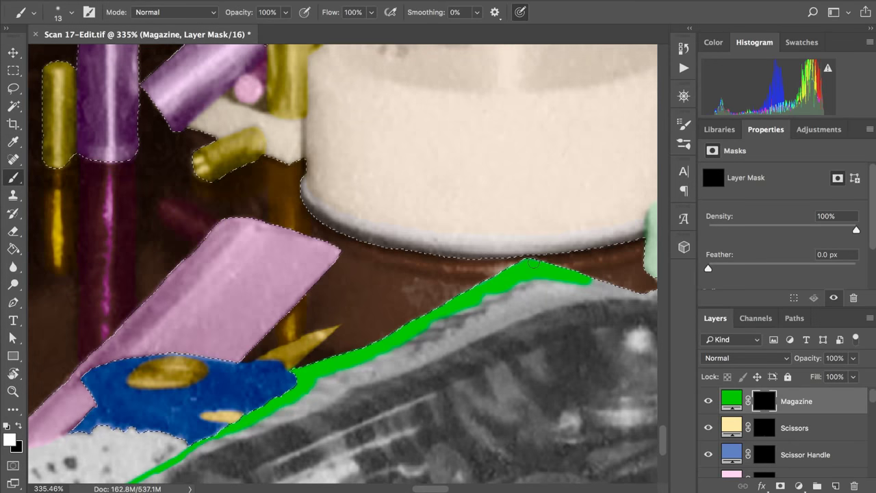
pyautogui.hscroll(2, 533, 264)
pyautogui.hscroll(10, 430, 283)
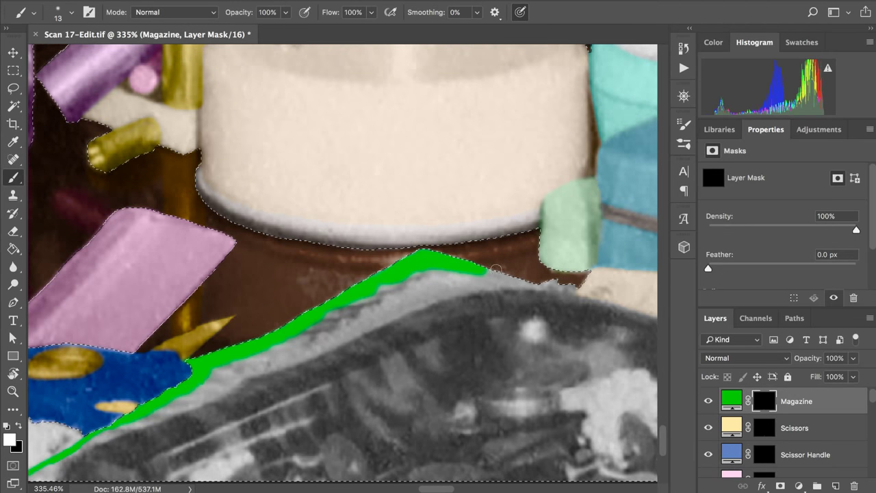
pyautogui.moveTo(485, 271); pyautogui.dragTo(570, 286)
pyautogui.hscroll(3, 581, 266)
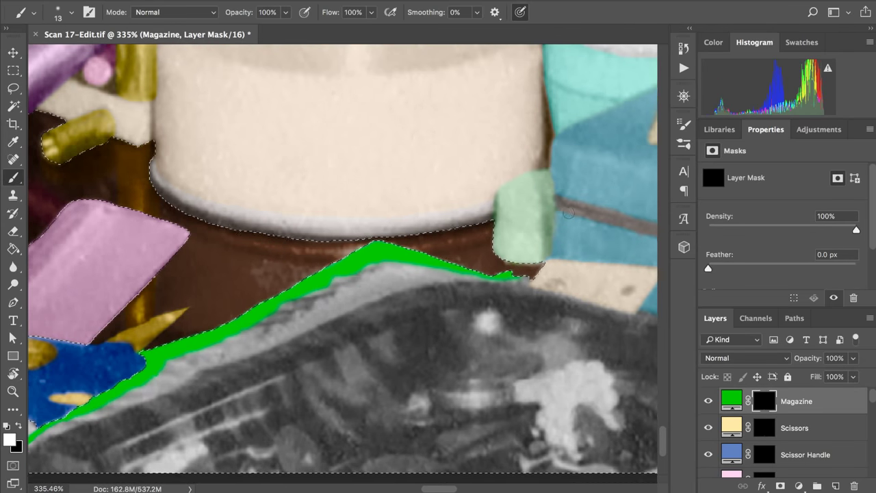
pyautogui.scroll(2, 528, 228)
# Step: Start a thin green line on the Magazine mask along the strip's lower border
pyautogui.scroll(1, 527, 228)
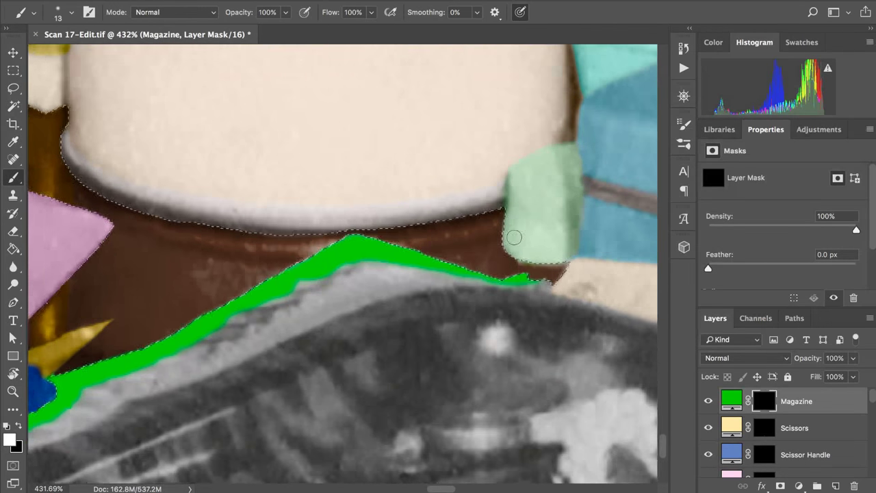
pyautogui.hscroll(2, 515, 278)
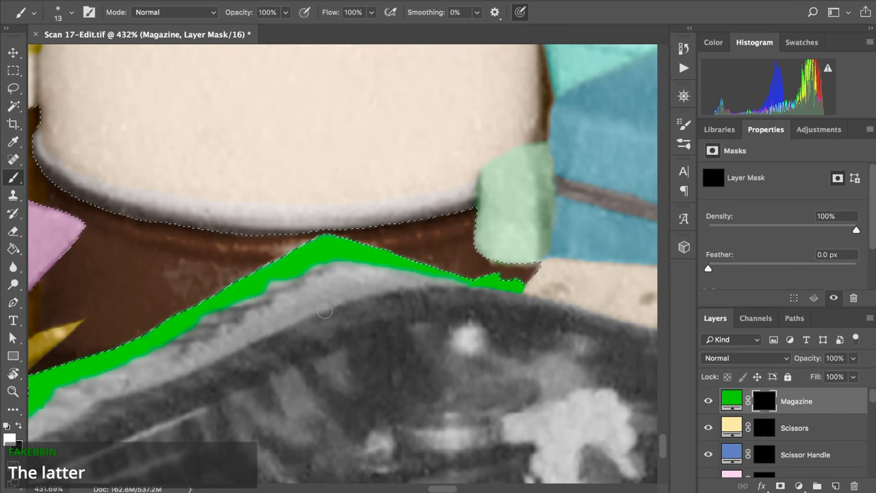
pyautogui.moveTo(315, 312); pyautogui.dragTo(325, 306)
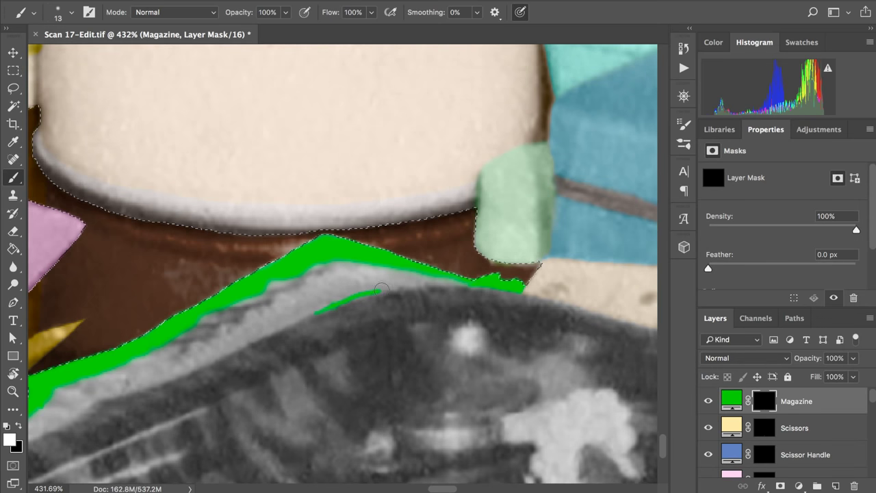
pyautogui.moveTo(381, 290); pyautogui.dragTo(395, 291)
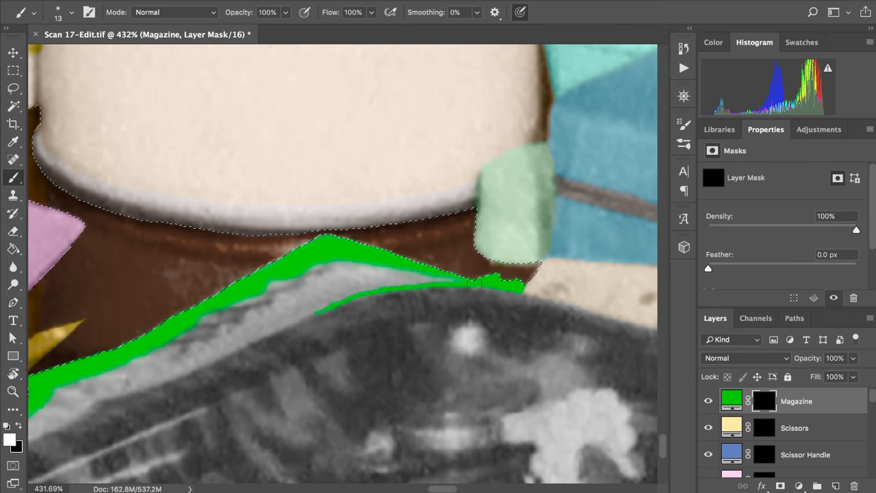
pyautogui.hscroll(-5, 525, 281)
pyautogui.scroll(-3, 524, 280)
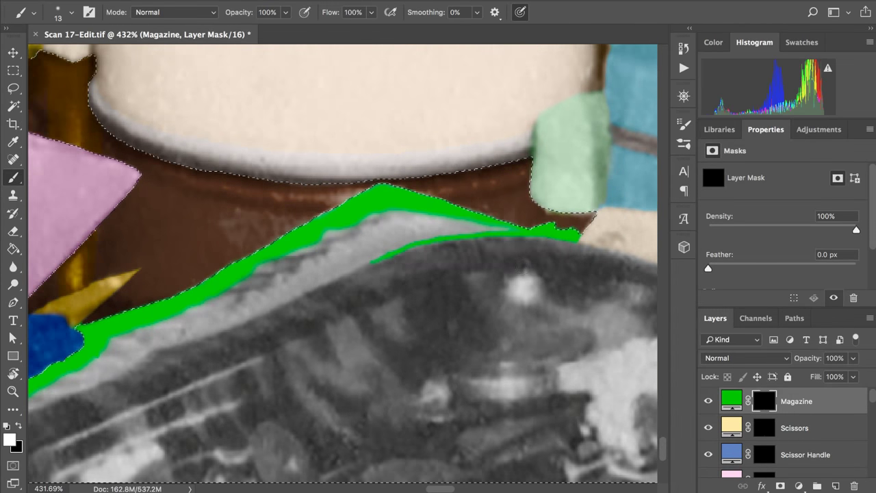
pyautogui.hscroll(-9, 524, 281)
pyautogui.scroll(-5, 524, 281)
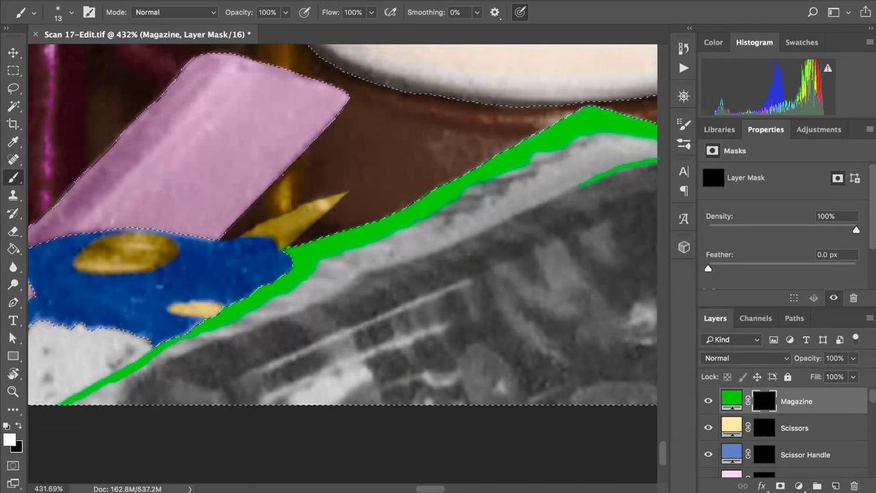
pyautogui.hscroll(-4, 283, 318)
pyautogui.scroll(-1, 283, 319)
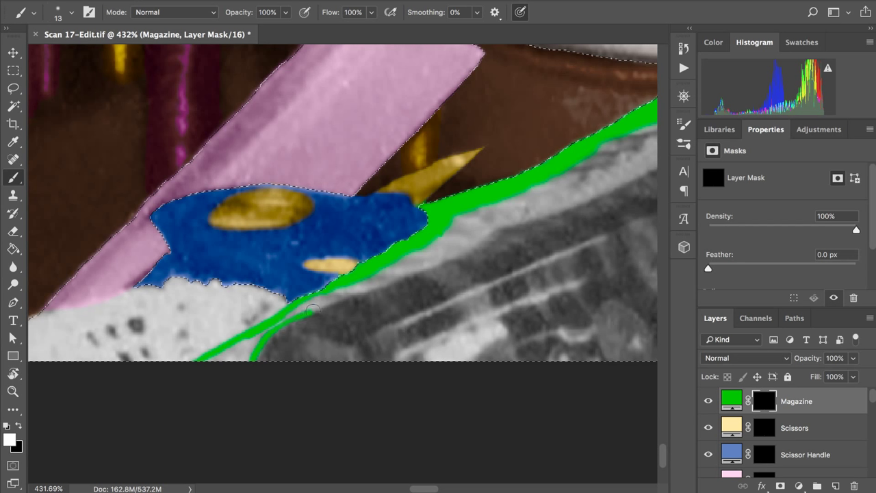
pyautogui.moveTo(338, 299); pyautogui.dragTo(351, 293)
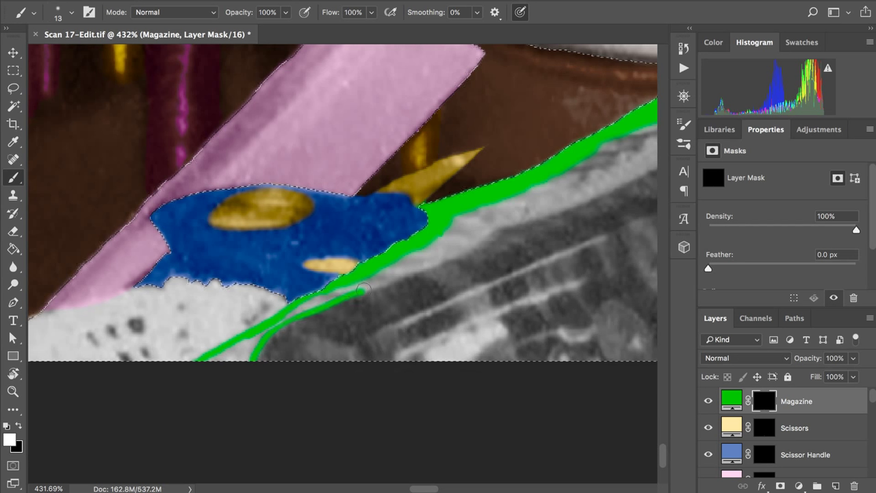
pyautogui.moveTo(409, 269)
pyautogui.mouseDown()
pyautogui.moveTo(344, 300)
pyautogui.moveTo(363, 292)
pyautogui.mouseUp()
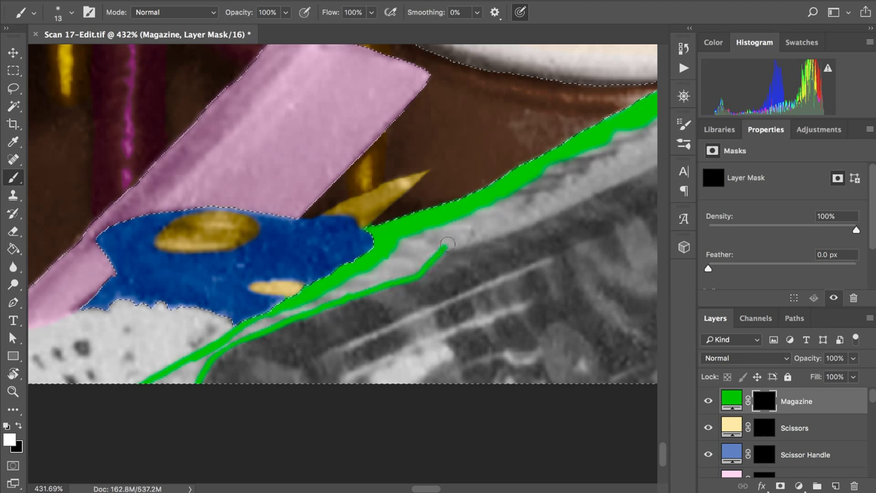
pyautogui.moveTo(446, 245); pyautogui.dragTo(457, 232)
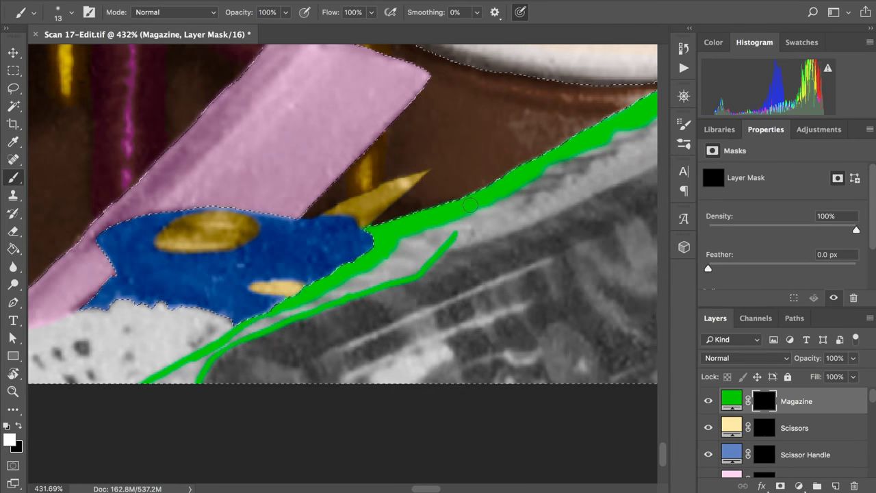
# Step: Extend the thin green line up-right, undoing and redrawing its overshooting ends
pyautogui.hscroll(5, 469, 204)
pyautogui.scroll(2, 470, 205)
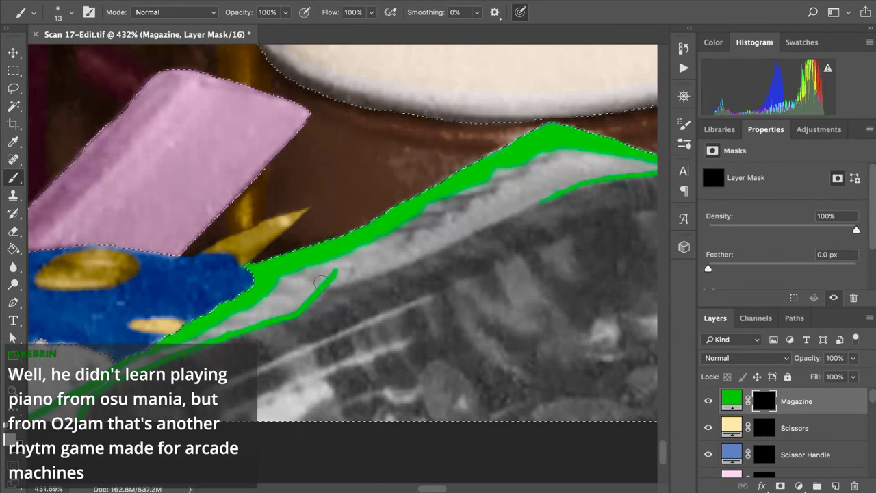
pyautogui.moveTo(334, 277); pyautogui.dragTo(377, 274)
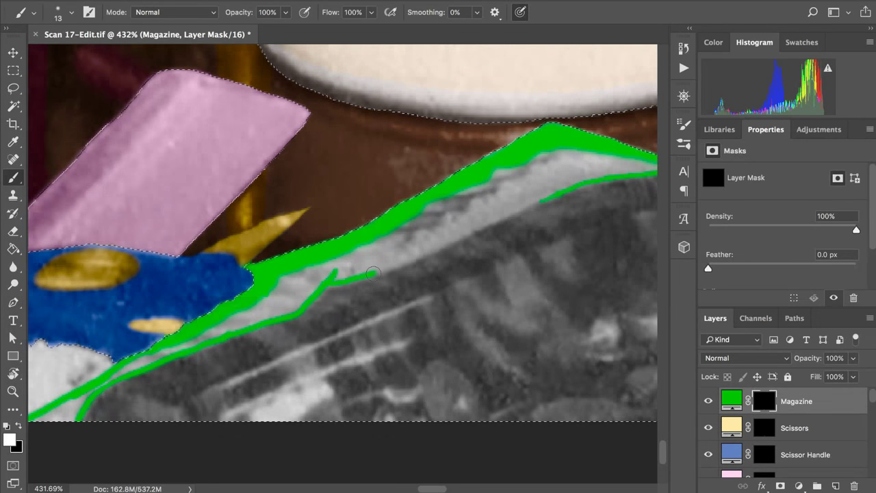
pyautogui.moveTo(366, 273); pyautogui.dragTo(387, 269)
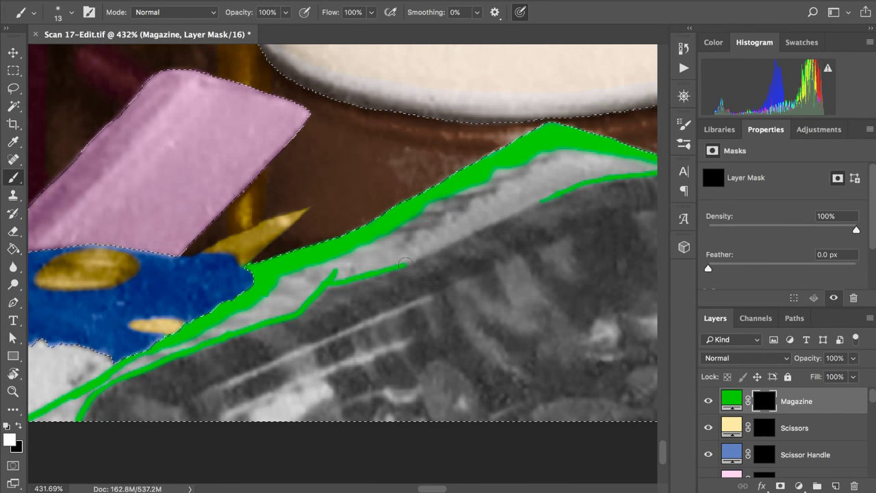
pyautogui.press('super+z')
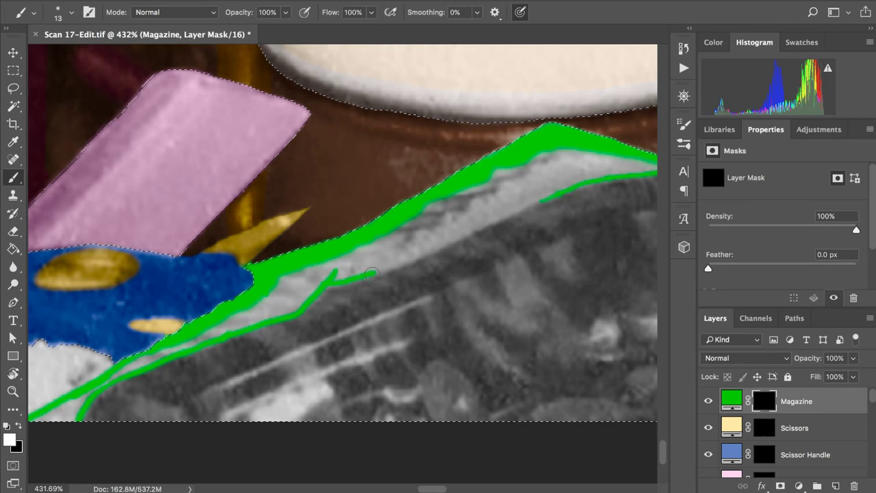
pyautogui.moveTo(387, 267); pyautogui.dragTo(400, 263)
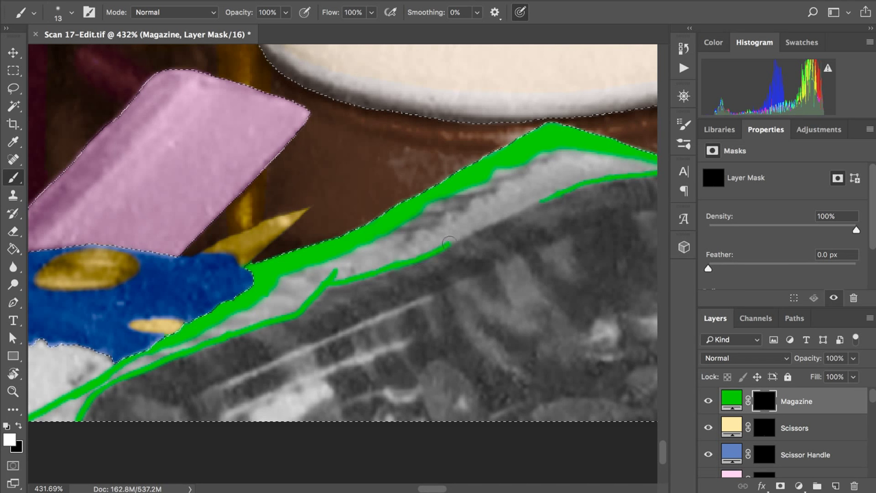
pyautogui.hscroll(3, 483, 219)
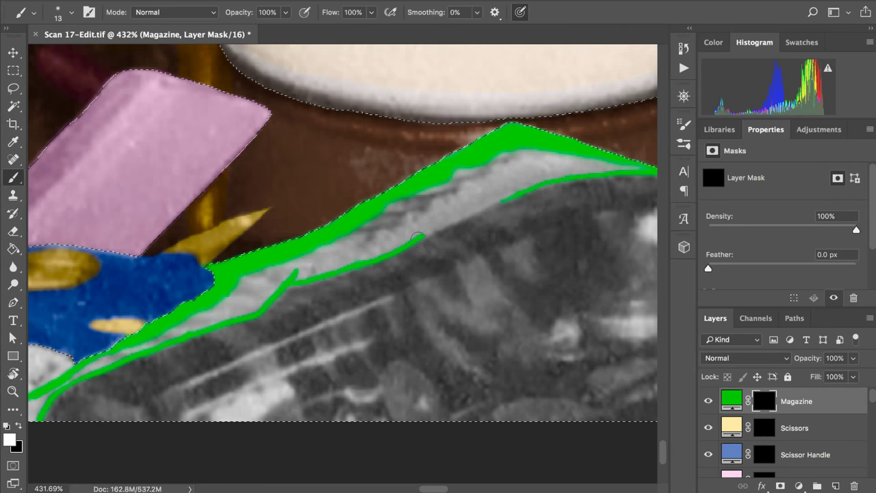
pyautogui.moveTo(421, 236); pyautogui.dragTo(430, 232)
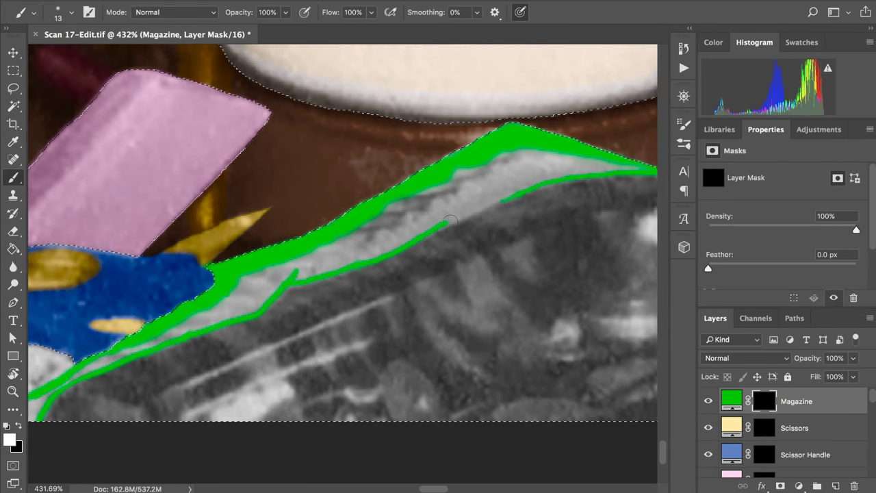
pyautogui.hotkey('ctrl', 'z')
pyautogui.moveTo(422, 235); pyautogui.dragTo(509, 195)
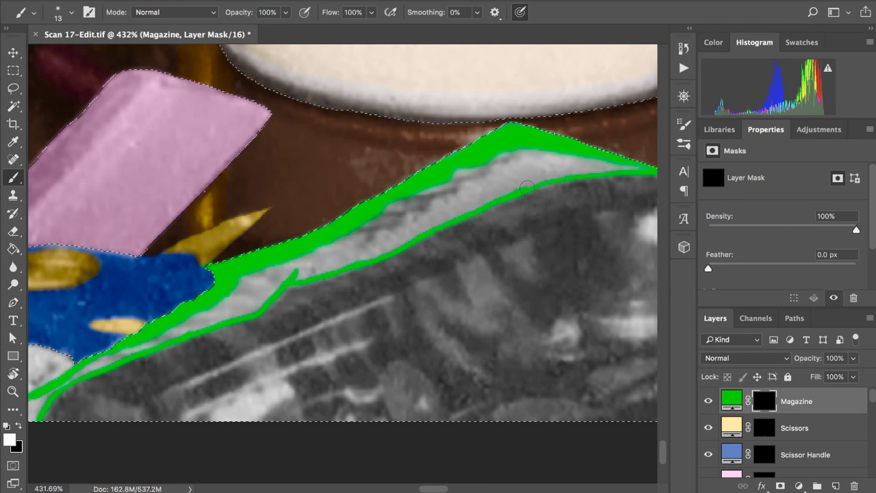
# Step: Display the Magazine layer mask on its own
pyautogui.hscroll(5, 531, 182)
pyautogui.scroll(3, 531, 181)
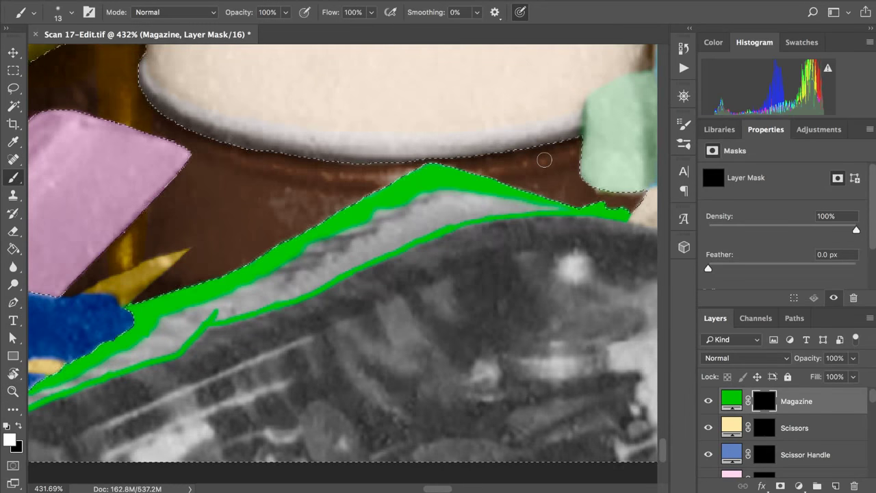
pyautogui.hscroll(-10, 545, 159)
pyautogui.scroll(-2, 544, 159)
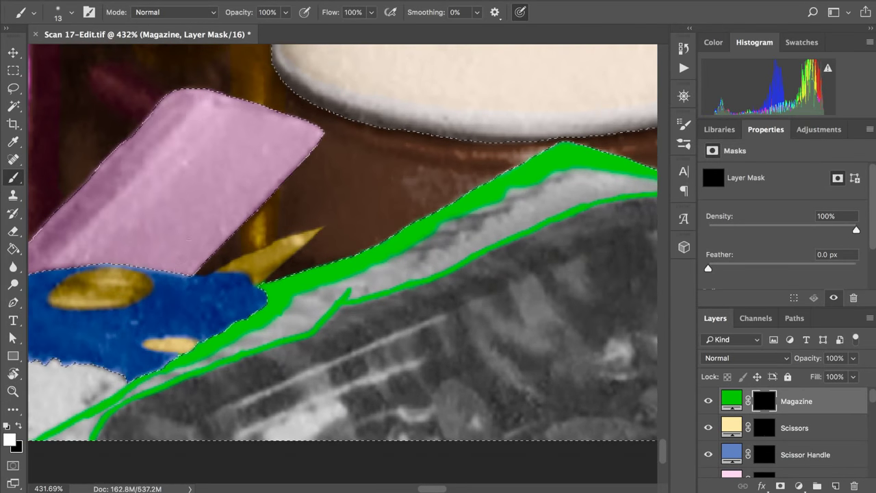
pyautogui.hscroll(-3, 114, 419)
pyautogui.scroll(-1, 113, 419)
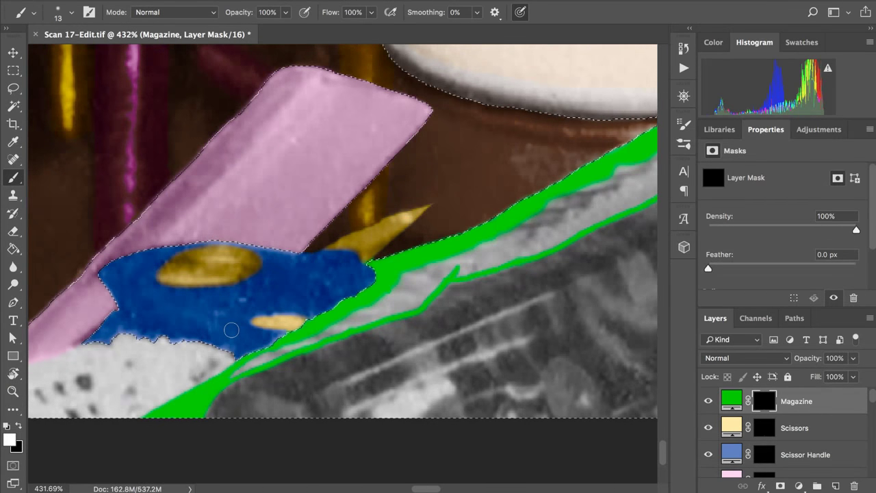
pyautogui.hscroll(2, 425, 263)
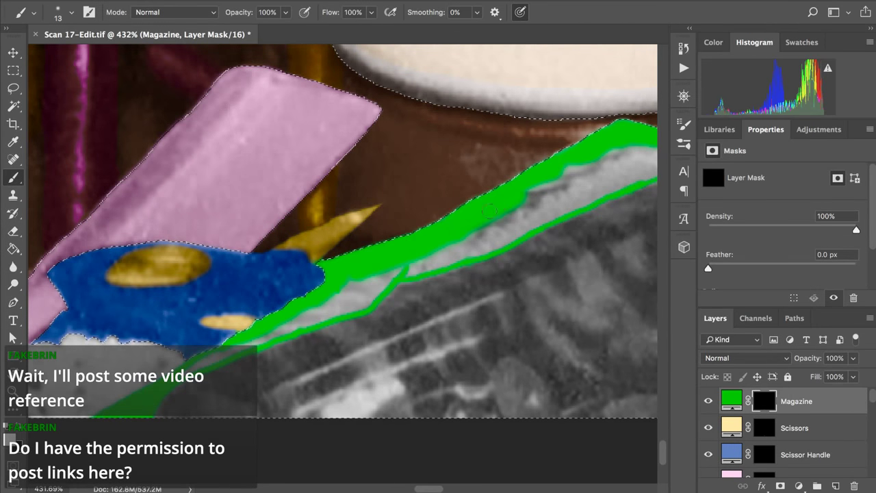
pyautogui.moveTo(582, 163)
pyautogui.mouseDown()
pyautogui.moveTo(541, 159)
pyautogui.moveTo(524, 187)
pyautogui.moveTo(476, 173)
pyautogui.moveTo(523, 157)
pyautogui.moveTo(504, 157)
pyautogui.moveTo(425, 192)
pyautogui.moveTo(534, 158)
pyautogui.moveTo(481, 135)
pyautogui.moveTo(422, 213)
pyautogui.moveTo(321, 267)
pyautogui.mouseUp()
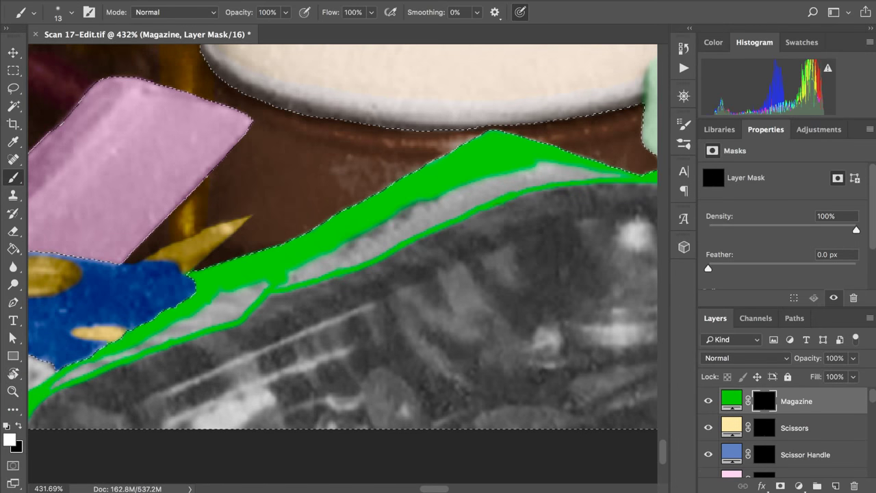
pyautogui.keyDown('alt'); pyautogui.click(767, 405); pyautogui.keyUp('alt')
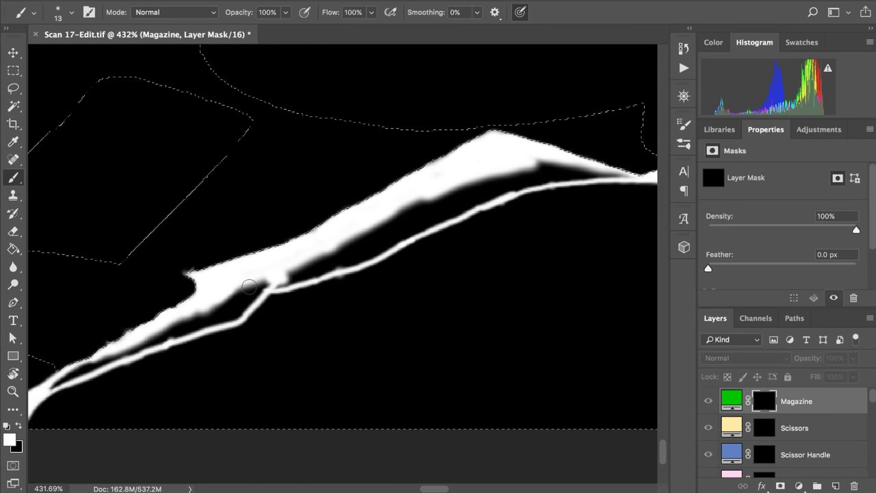
# Step: Paint white over the dark gaps between the broad band and thin line, including the right-end notch
pyautogui.moveTo(271, 274)
pyautogui.mouseDown()
pyautogui.moveTo(430, 198)
pyautogui.moveTo(383, 222)
pyautogui.moveTo(459, 197)
pyautogui.moveTo(428, 190)
pyautogui.moveTo(461, 163)
pyautogui.moveTo(440, 171)
pyautogui.moveTo(468, 160)
pyautogui.moveTo(445, 194)
pyautogui.moveTo(499, 175)
pyautogui.moveTo(465, 191)
pyautogui.mouseUp()
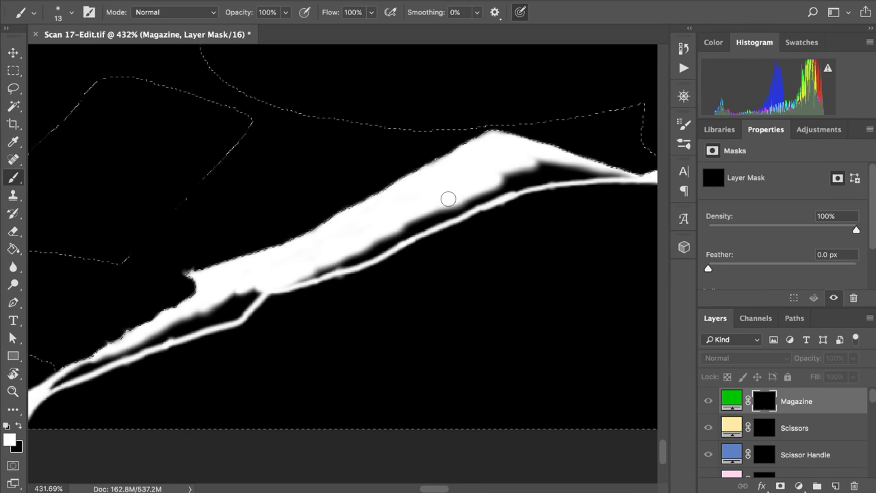
pyautogui.moveTo(506, 161); pyautogui.dragTo(540, 159)
pyautogui.hscroll(3, 570, 168)
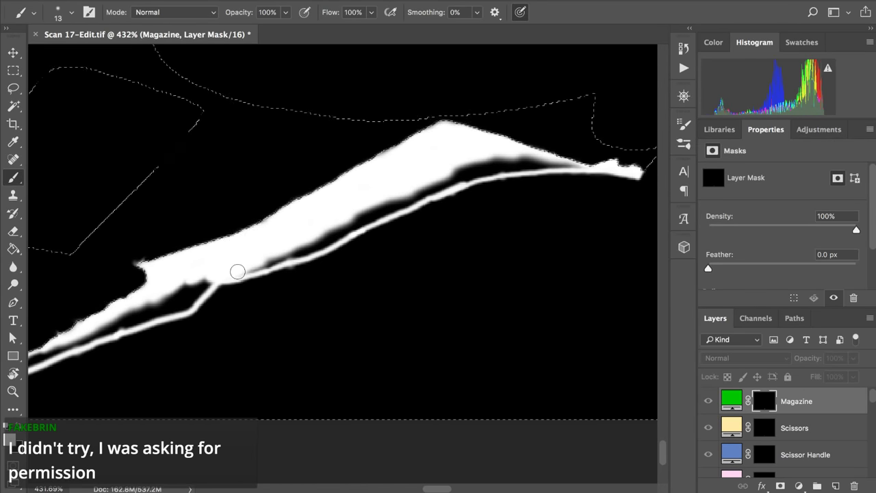
pyautogui.moveTo(244, 267)
pyautogui.mouseDown()
pyautogui.moveTo(327, 235)
pyautogui.moveTo(298, 251)
pyautogui.moveTo(323, 244)
pyautogui.moveTo(292, 253)
pyautogui.moveTo(384, 202)
pyautogui.moveTo(365, 217)
pyautogui.moveTo(470, 166)
pyautogui.moveTo(452, 174)
pyautogui.moveTo(484, 169)
pyautogui.moveTo(455, 163)
pyautogui.mouseUp()
pyautogui.hscroll(5, 497, 119)
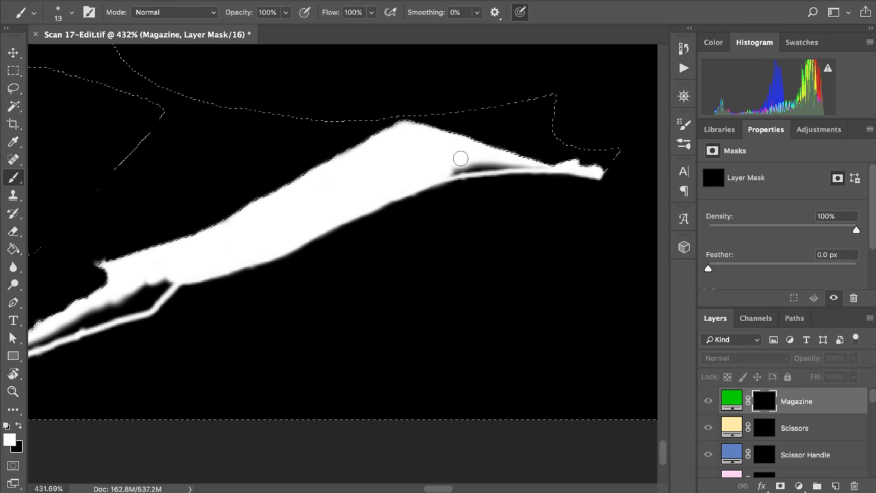
pyautogui.moveTo(458, 165)
pyautogui.mouseDown()
pyautogui.moveTo(486, 164)
pyautogui.moveTo(462, 166)
pyautogui.moveTo(547, 163)
pyautogui.mouseUp()
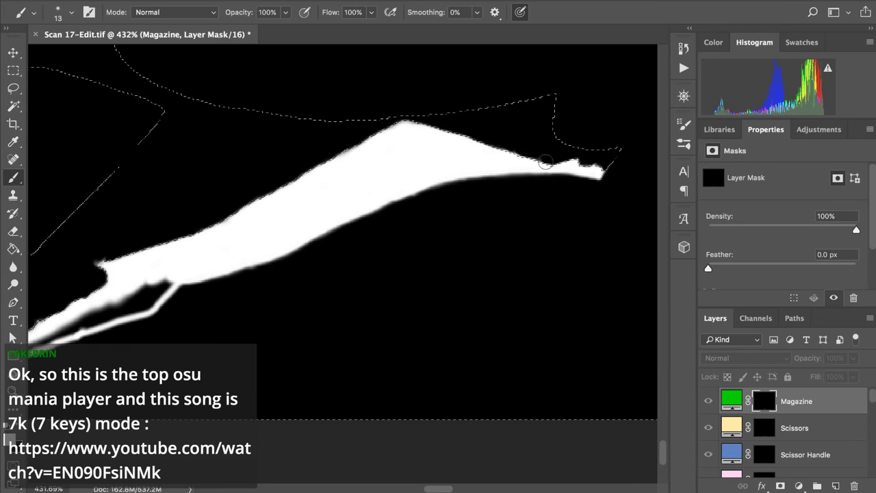
pyautogui.hscroll(-5, 570, 136)
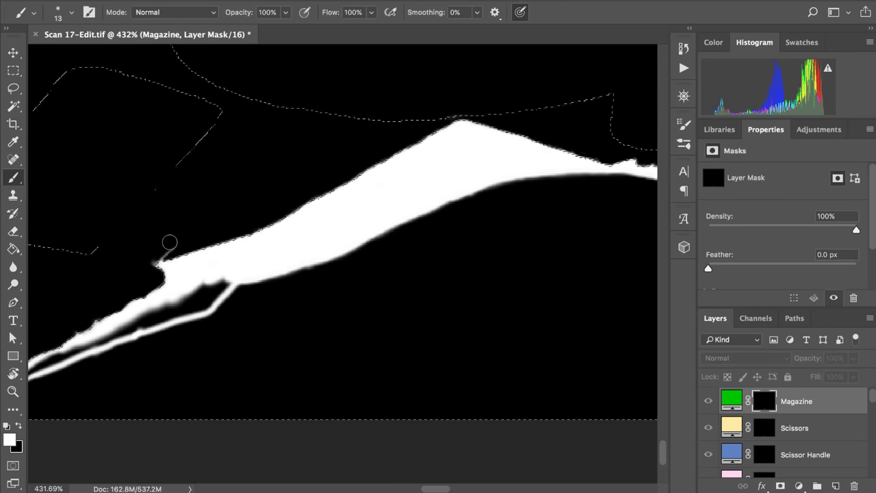
# Step: Switch to black and paint out the white spike at the mask tip, undoing the last stroke
pyautogui.press('x')
pyautogui.hscroll(-6, 418, 228)
pyautogui.scroll(-3, 418, 229)
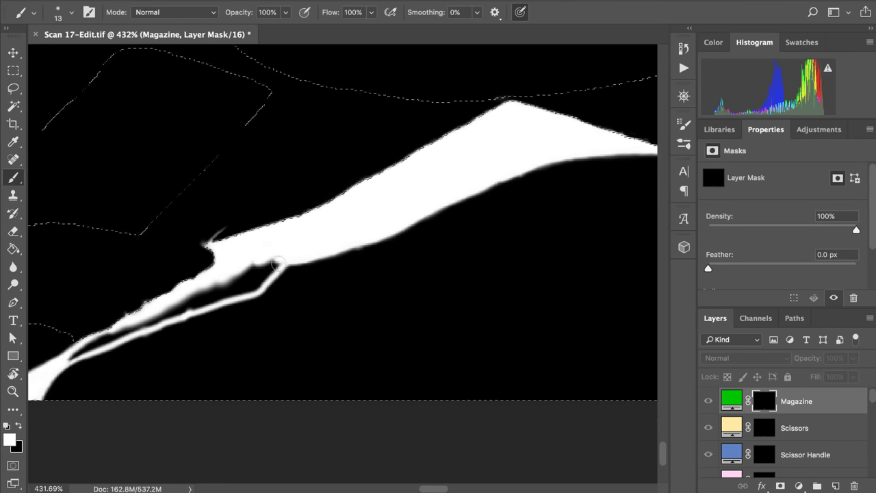
pyautogui.moveTo(268, 210); pyautogui.dragTo(284, 189)
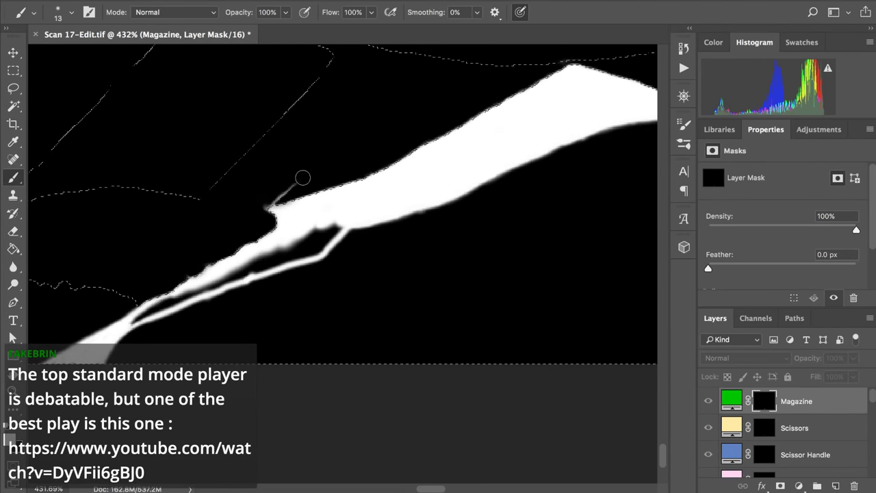
pyautogui.moveTo(288, 191); pyautogui.dragTo(279, 192)
pyautogui.hotkey('ctrl', 'z')
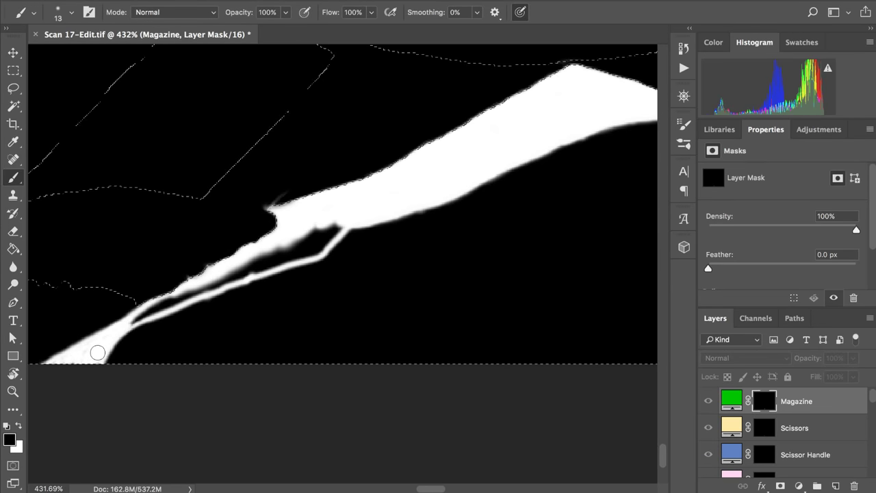
# Step: Paint white over the thin edge, dark wedge and lower streak in the mask strand
pyautogui.press('x')
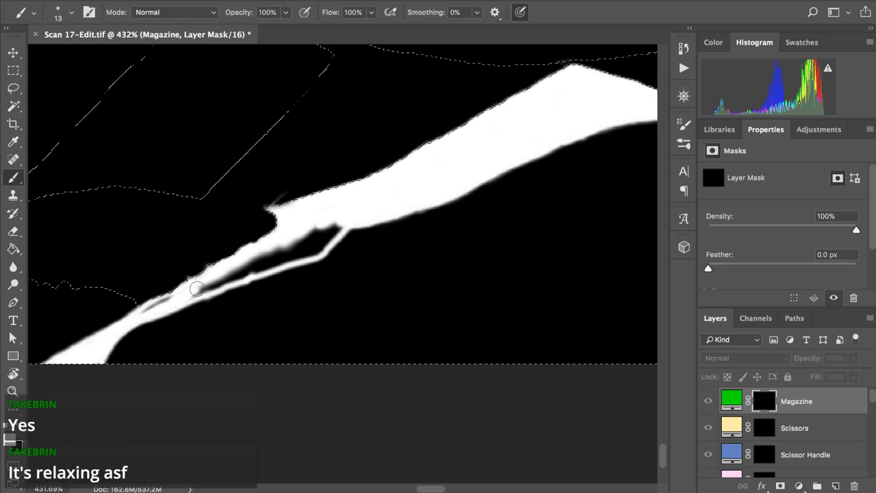
pyautogui.moveTo(189, 294)
pyautogui.mouseDown()
pyautogui.moveTo(237, 270)
pyautogui.moveTo(223, 276)
pyautogui.mouseUp()
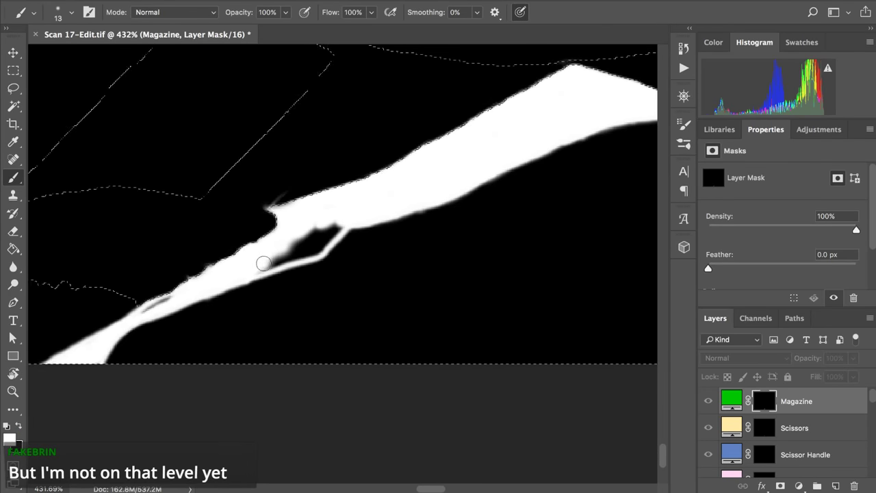
pyautogui.moveTo(276, 259)
pyautogui.mouseDown()
pyautogui.moveTo(332, 217)
pyautogui.moveTo(286, 246)
pyautogui.moveTo(296, 249)
pyautogui.moveTo(287, 258)
pyautogui.moveTo(321, 247)
pyautogui.moveTo(345, 218)
pyautogui.moveTo(308, 237)
pyautogui.mouseUp()
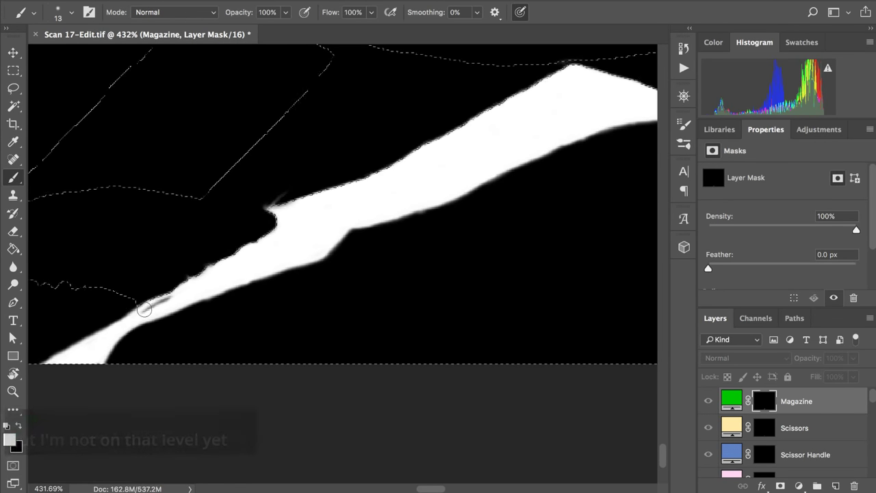
pyautogui.moveTo(146, 306)
pyautogui.mouseDown()
pyautogui.moveTo(161, 298)
pyautogui.moveTo(140, 312)
pyautogui.moveTo(176, 294)
pyautogui.moveTo(171, 301)
pyautogui.mouseUp()
pyautogui.hscroll(-5, 217, 245)
pyautogui.hscroll(-3, 217, 244)
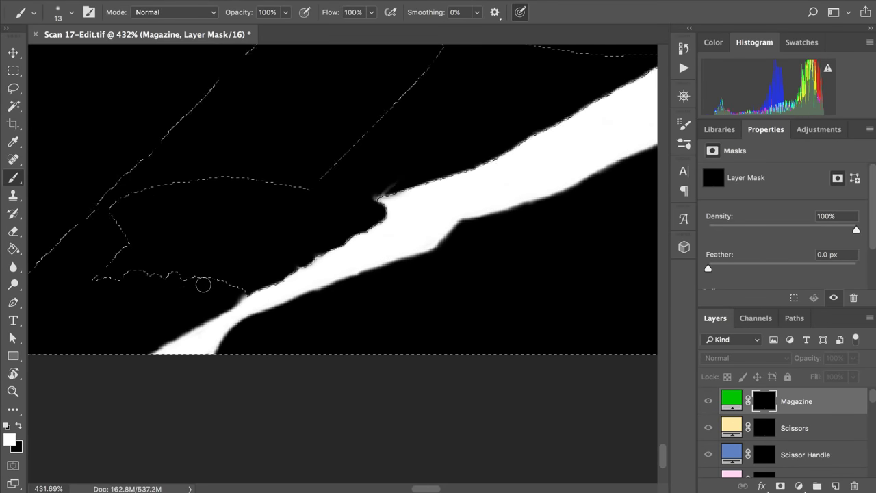
# Step: Set black as the foreground again and deselect with Ctrl+D
pyautogui.press('x')
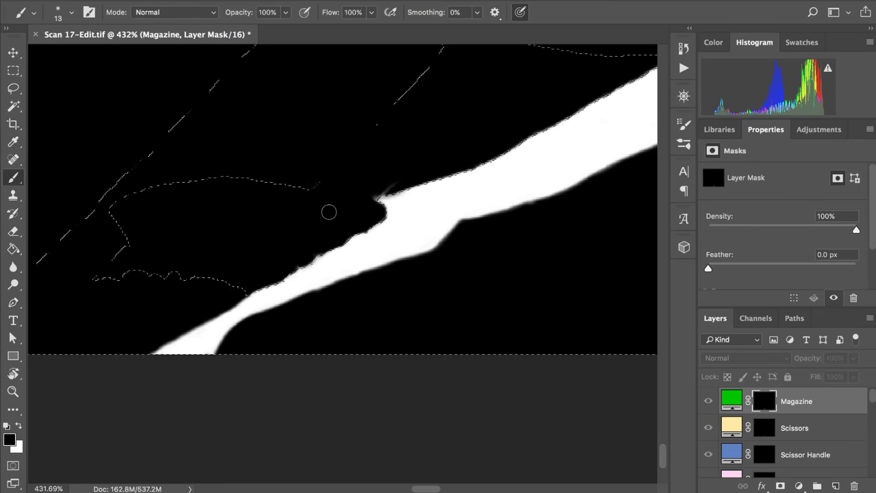
pyautogui.scroll(-5, 332, 206)
pyautogui.hscroll(4, 332, 206)
pyautogui.scroll(2, 332, 207)
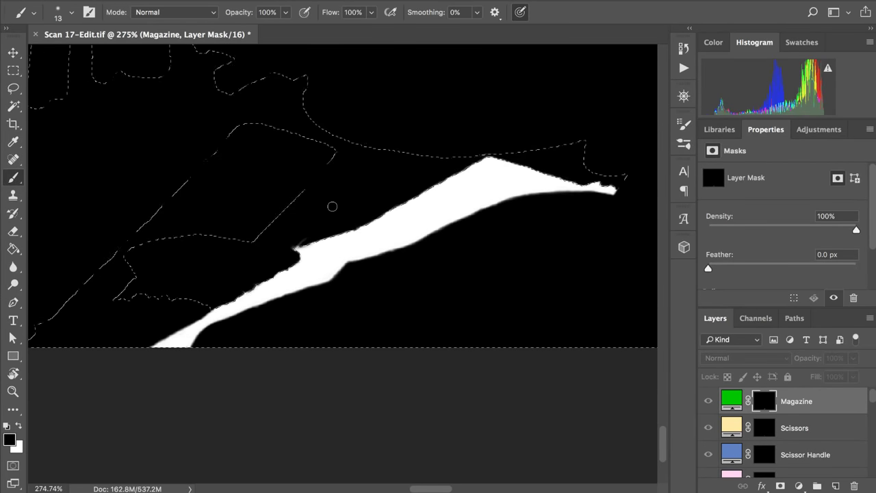
pyautogui.hotkey('ctrl', 'd')
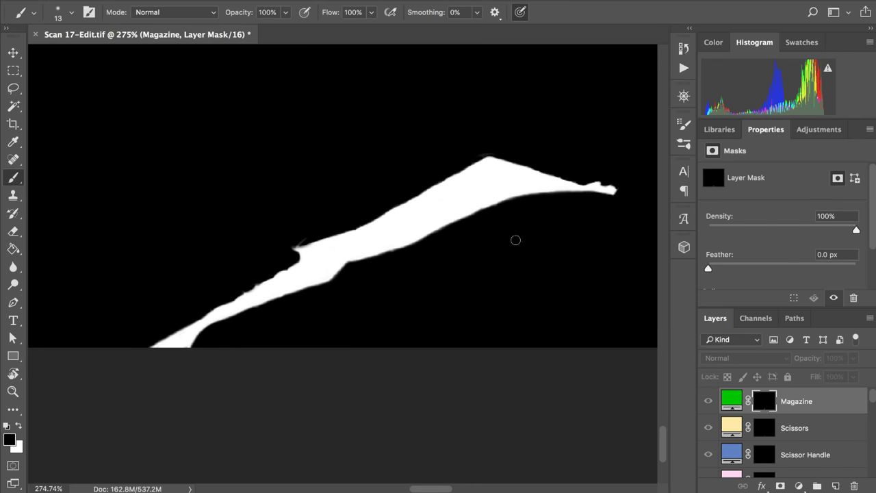
# Step: Exit mask view to see the composite with the green magazine edge beside the blue handle
pyautogui.keyDown('alt'); pyautogui.click(757, 405); pyautogui.keyUp('alt')
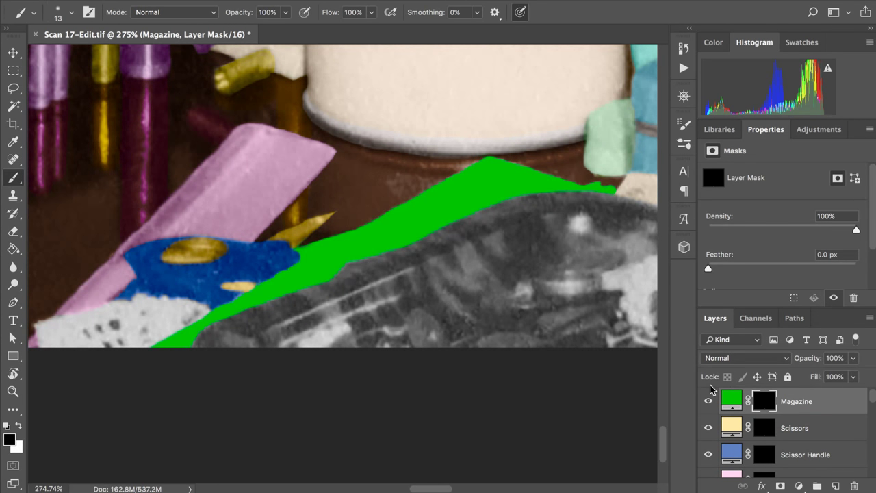
pyautogui.scroll(1, 148, 257)
pyautogui.hscroll(-3, 149, 256)
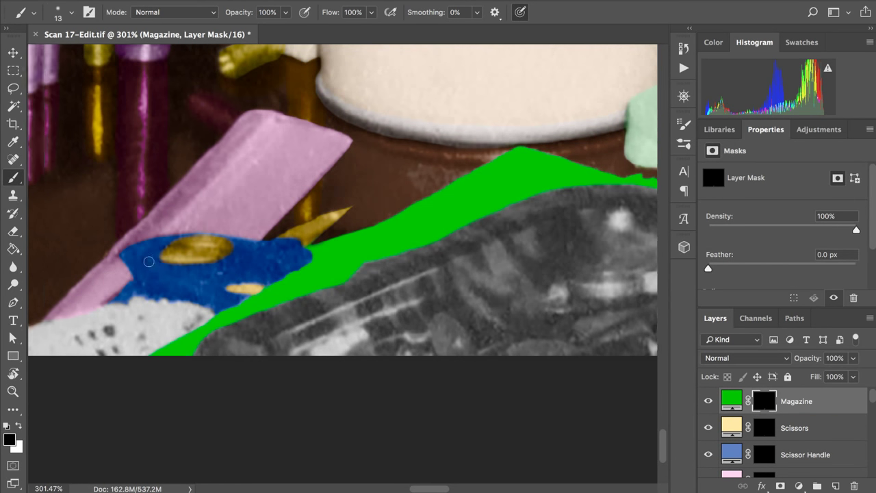
pyautogui.scroll(3, 197, 204)
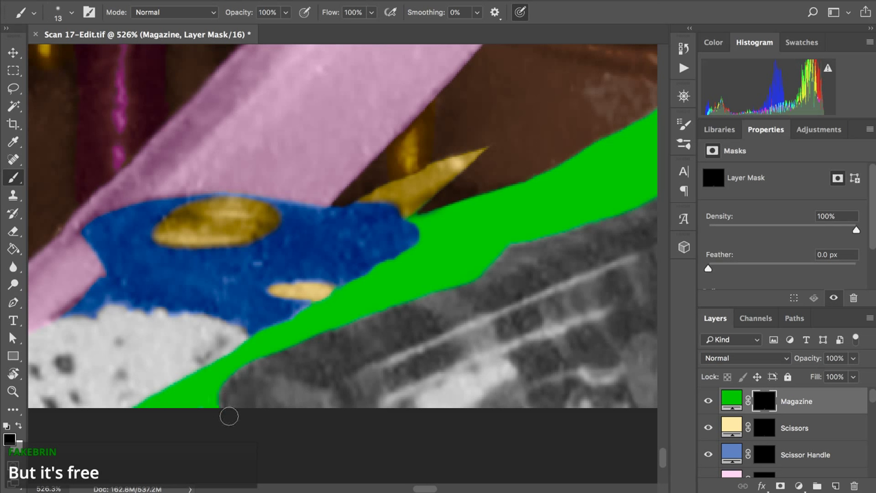
pyautogui.scroll(-3, 293, 330)
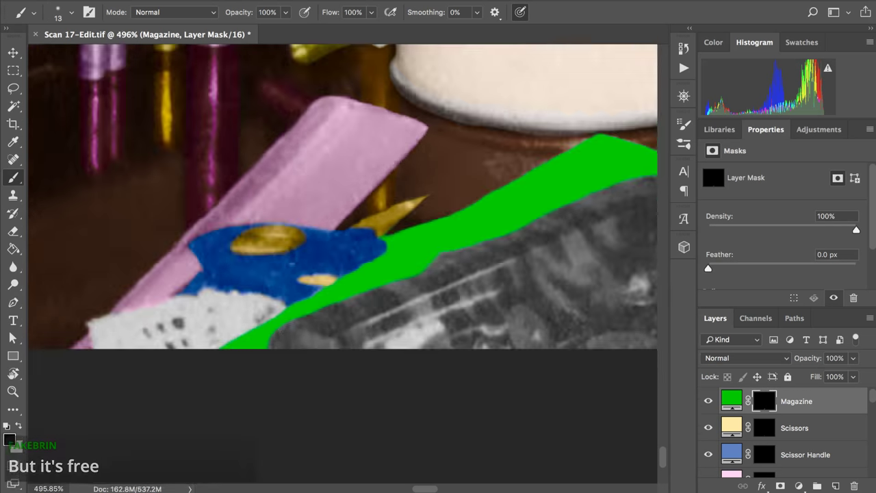
pyautogui.scroll(4, 411, 326)
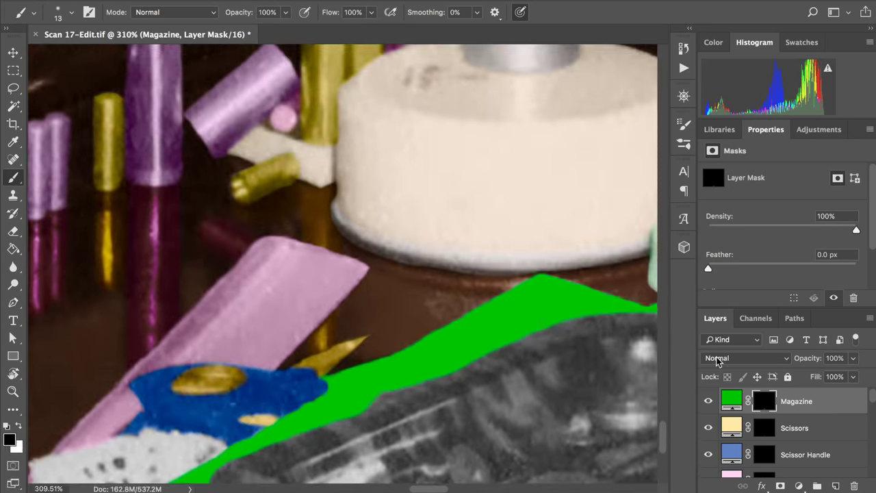
# Step: Set the Magazine fill layer's blend mode to Color
pyautogui.click(727, 394)
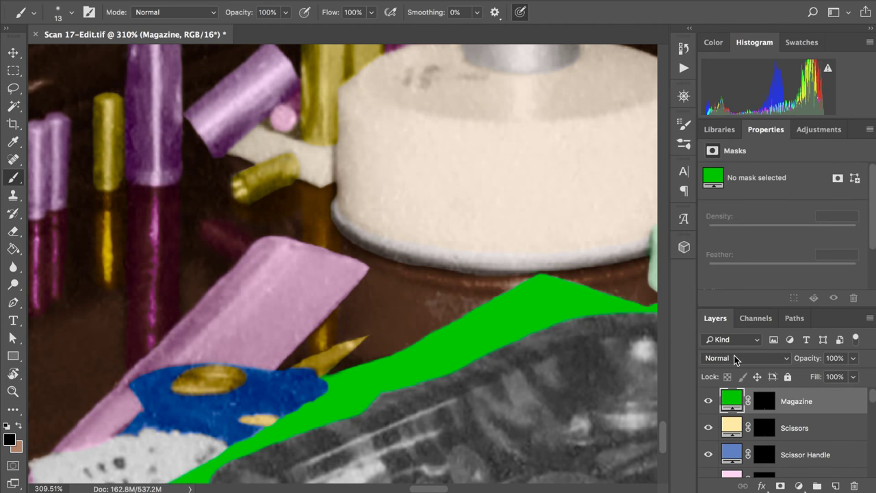
pyautogui.click(733, 358)
pyautogui.scroll(-5, 735, 386)
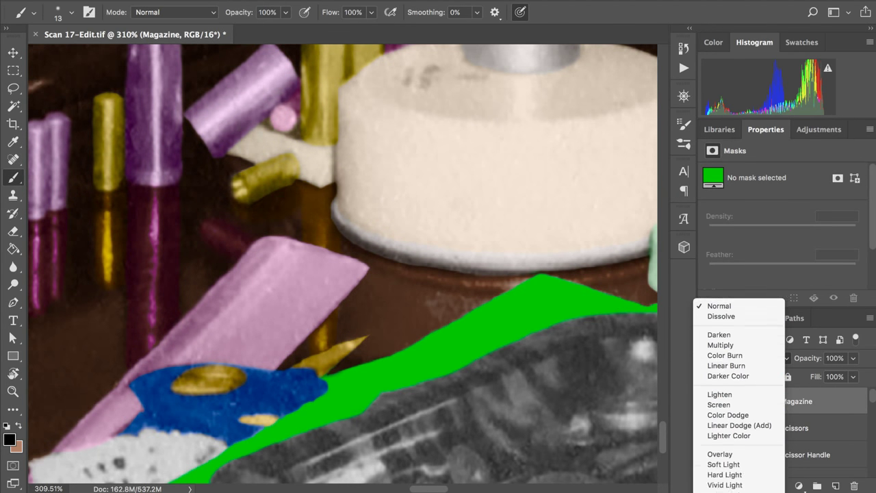
pyautogui.scroll(-2, 730, 411)
pyautogui.click(730, 367)
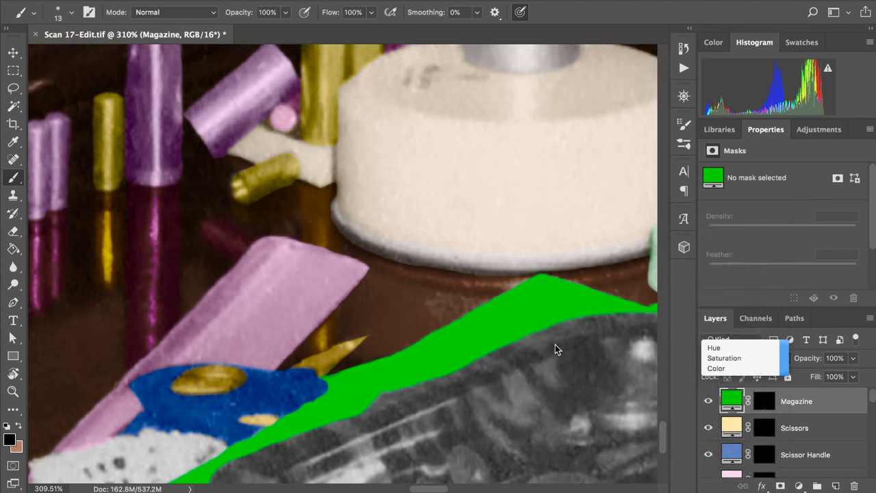
pyautogui.scroll(-1, 530, 329)
pyautogui.hscroll(1, 530, 329)
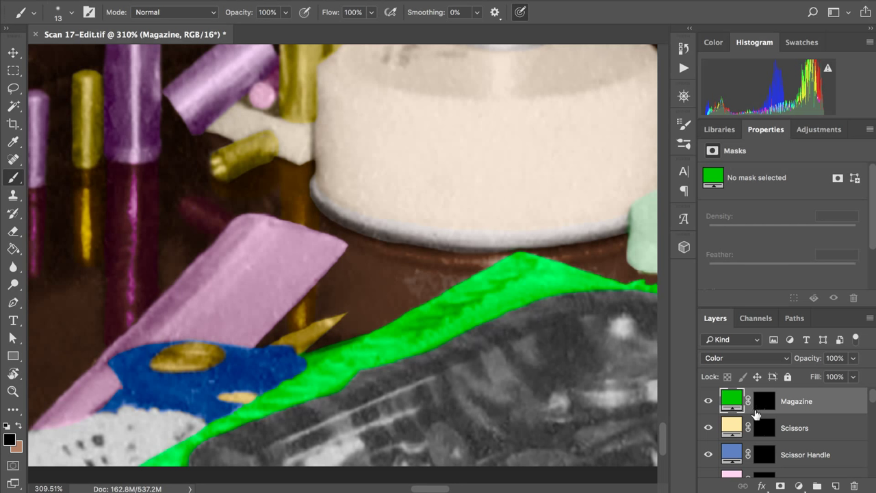
pyautogui.click(737, 360)
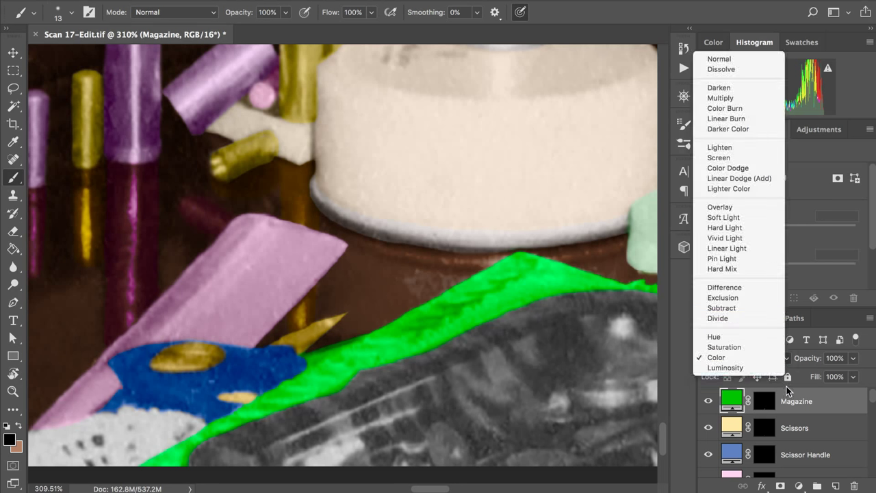
pyautogui.click(745, 398)
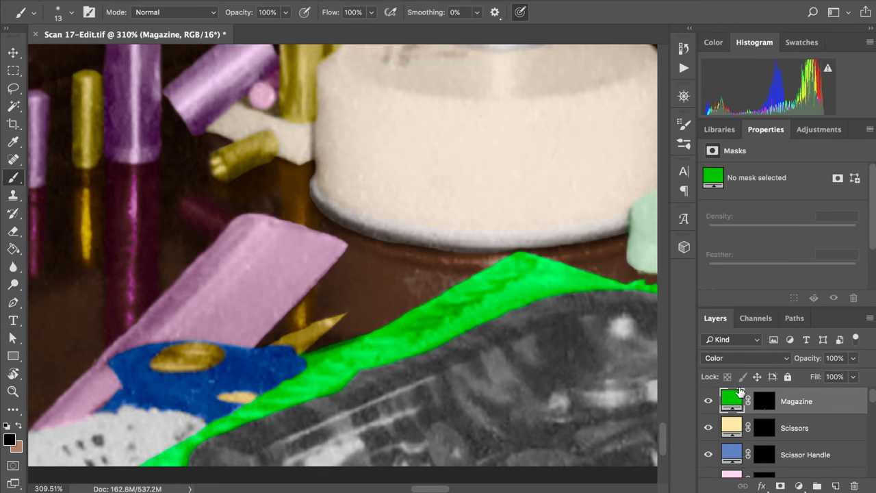
# Step: Change the Magazine fill colour to a darker green
pyautogui.doubleClick(732, 400)
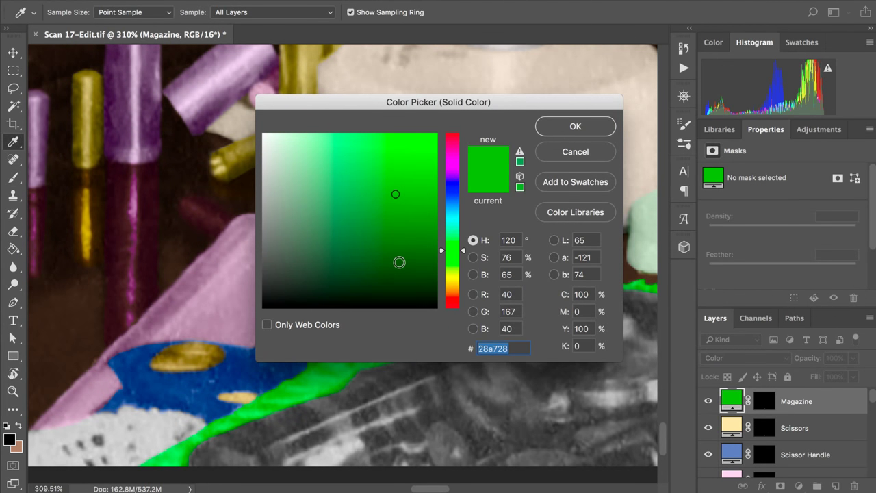
pyautogui.click(400, 263)
pyautogui.click(562, 133)
pyautogui.press('b')
pyautogui.scroll(-5, 599, 168)
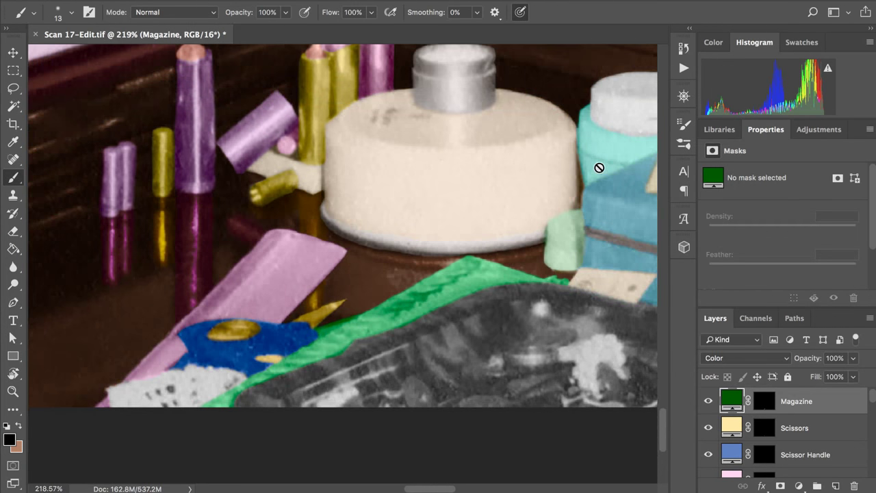
pyautogui.scroll(6, 594, 165)
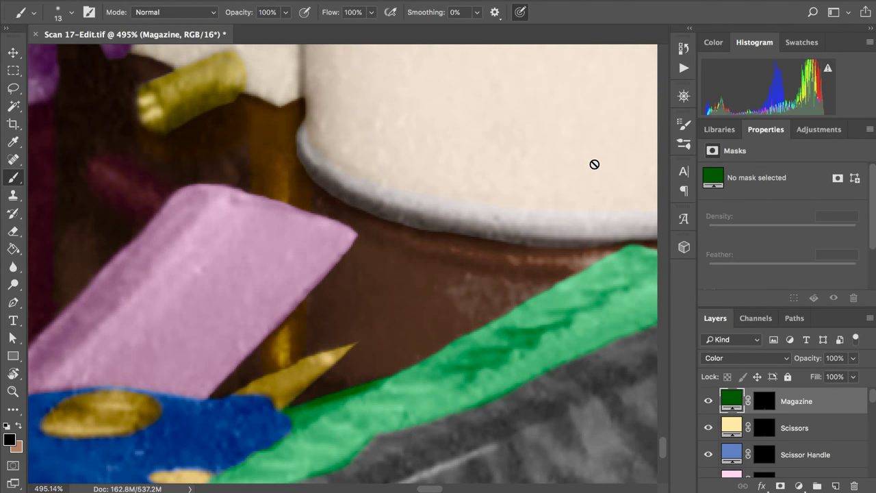
pyautogui.scroll(-1, 489, 88)
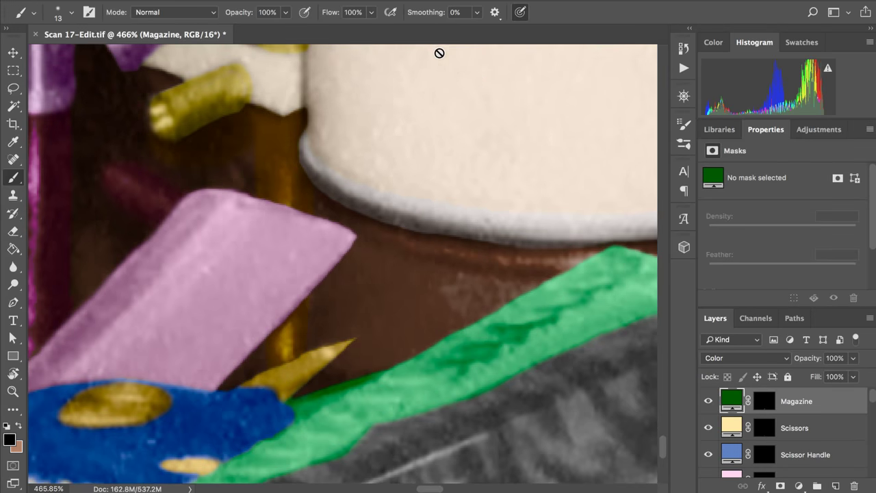
pyautogui.scroll(-5, 439, 53)
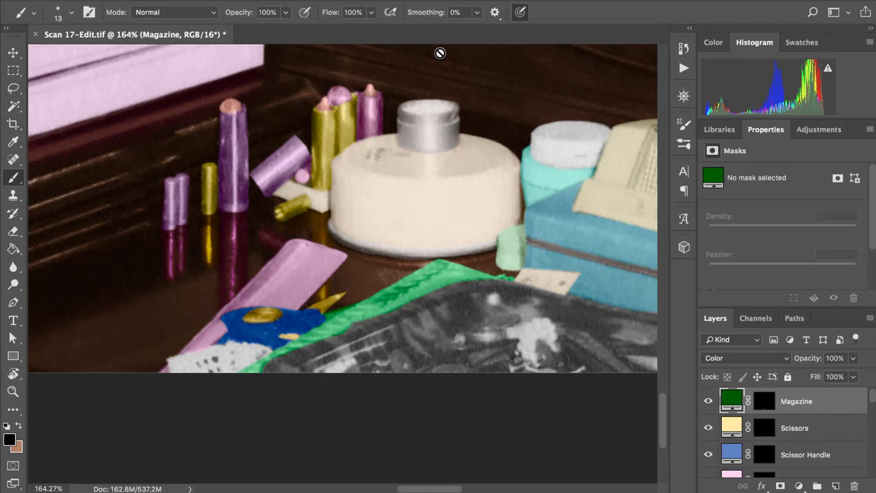
pyautogui.scroll(1, 439, 53)
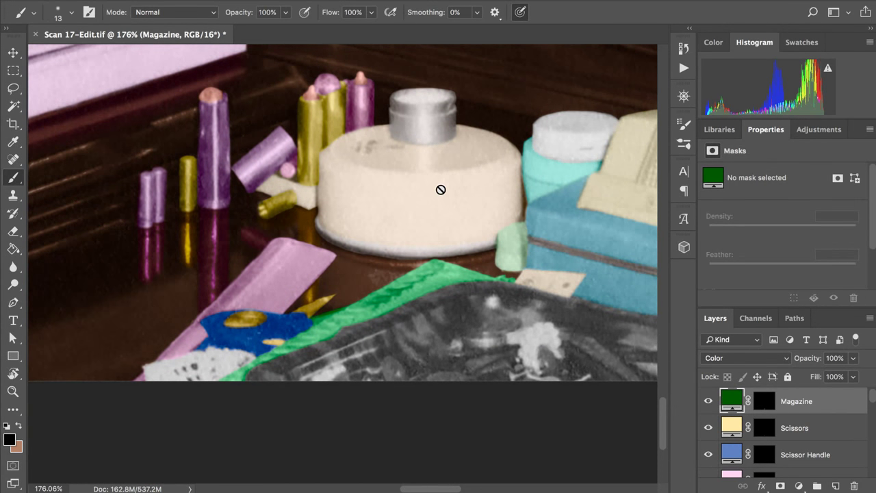
pyautogui.scroll(4, 441, 190)
pyautogui.scroll(2, 441, 190)
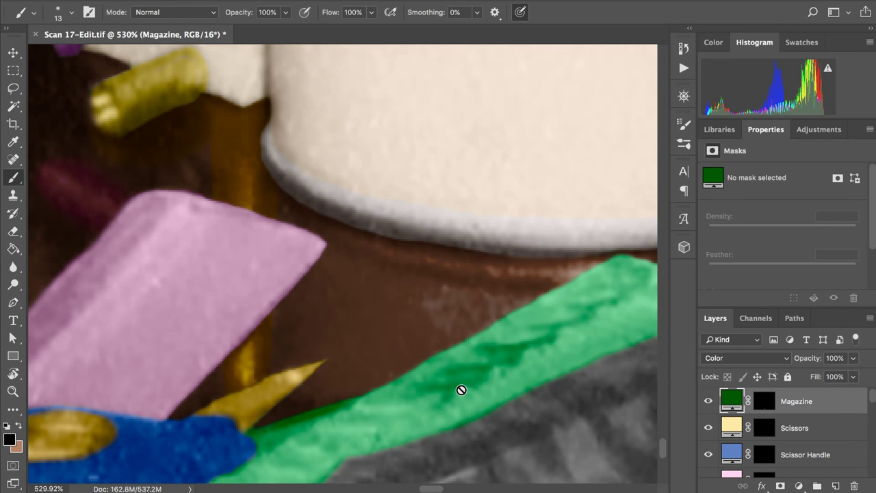
pyautogui.scroll(-3, 462, 389)
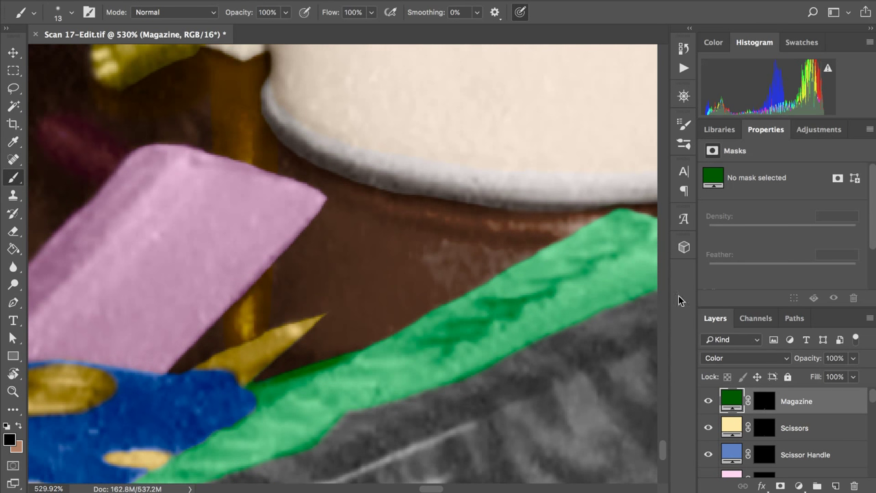
# Step: Paint black on the Magazine mask to hide the green spill above the magazine's edge
pyautogui.click(761, 403)
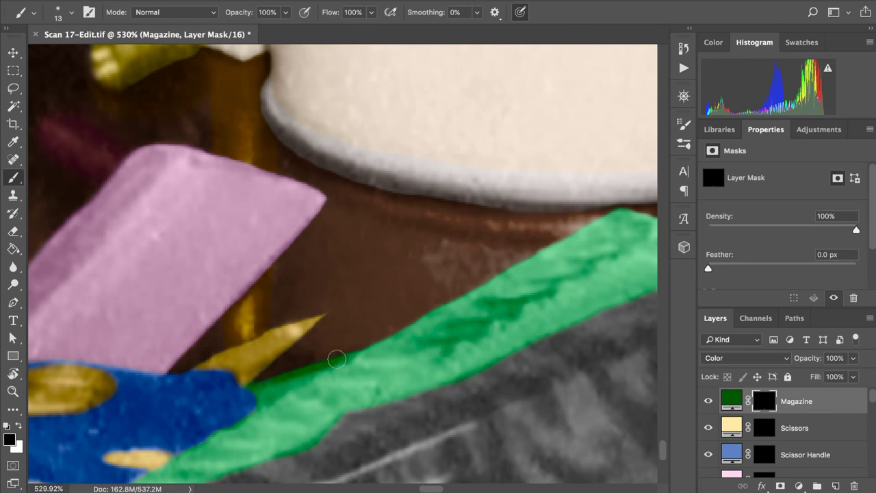
pyautogui.press('x')
pyautogui.press('x')
pyautogui.moveTo(275, 379); pyautogui.dragTo(335, 362)
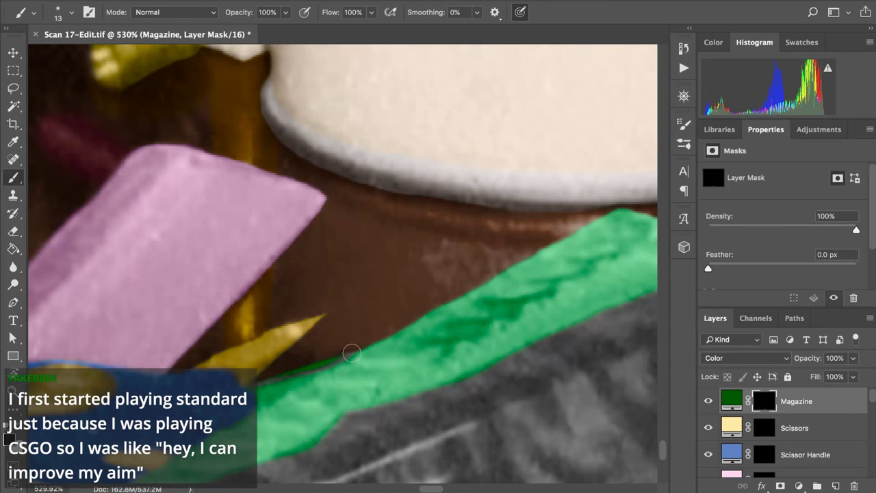
pyautogui.moveTo(350, 349); pyautogui.dragTo(290, 369)
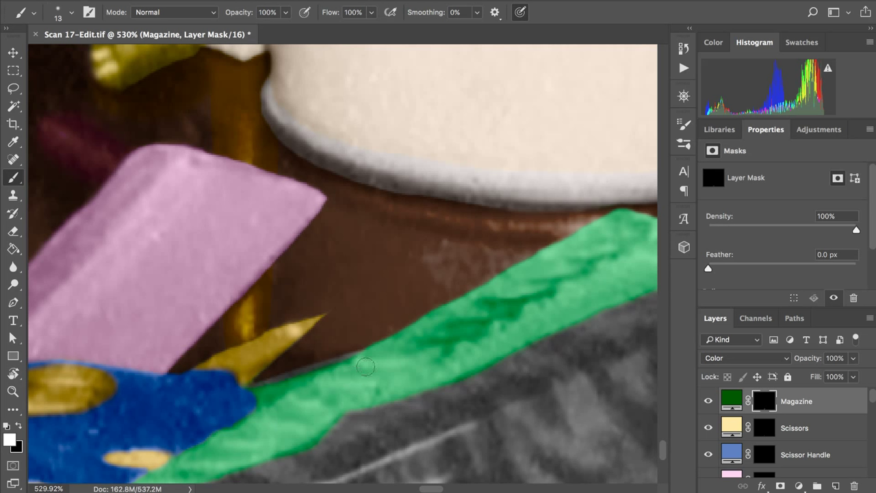
# Step: Load the Magazine mask as a selection, invert it, and apply it to the Table layer mask
pyautogui.scroll(-3, 745, 442)
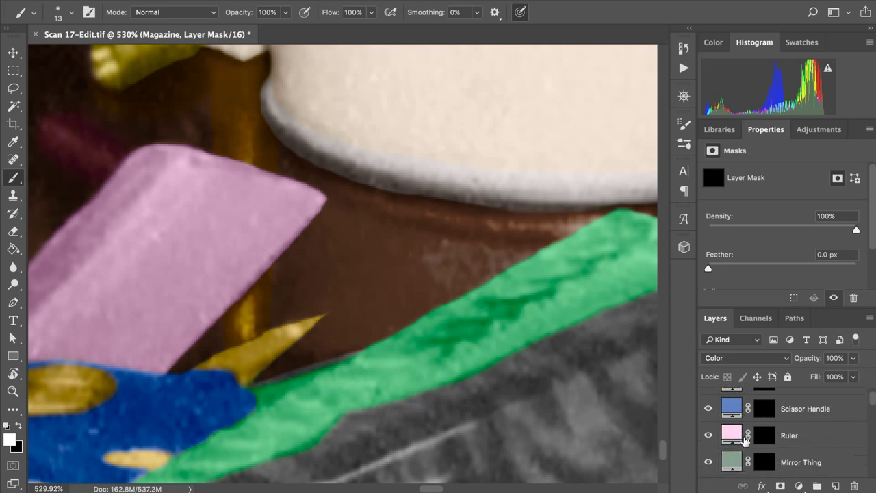
pyautogui.scroll(-4, 745, 442)
pyautogui.scroll(6, 745, 441)
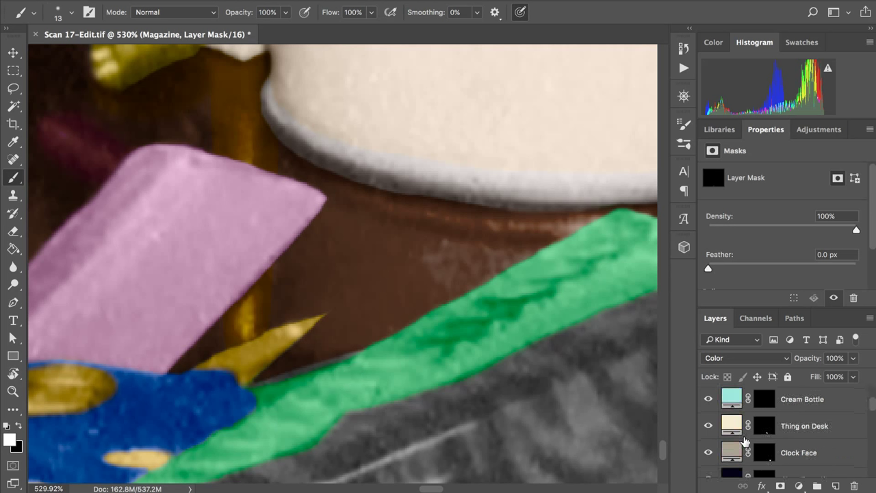
pyautogui.keyDown('ctrl'); pyautogui.click(765, 398); pyautogui.keyUp('ctrl')
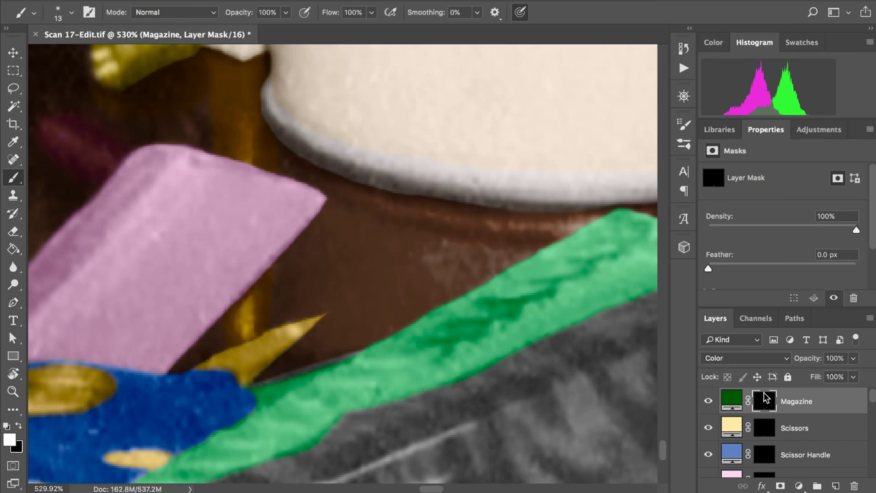
pyautogui.scroll(-4, 842, 438)
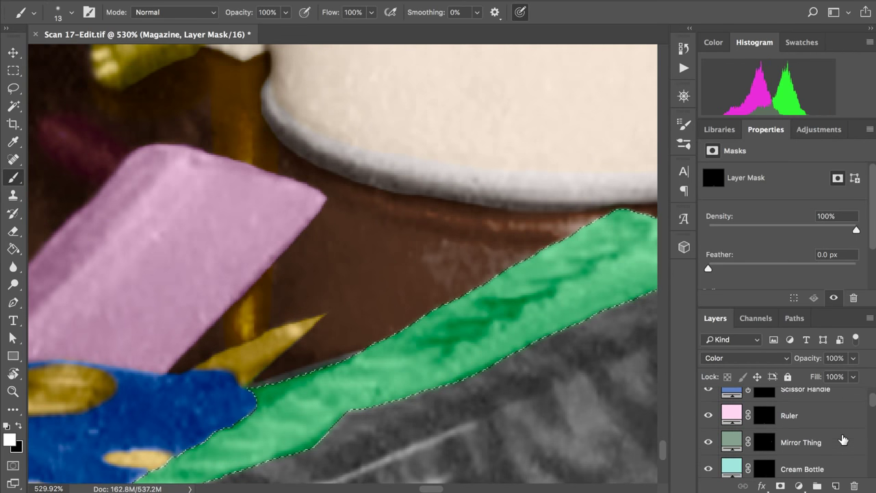
pyautogui.scroll(-4, 842, 438)
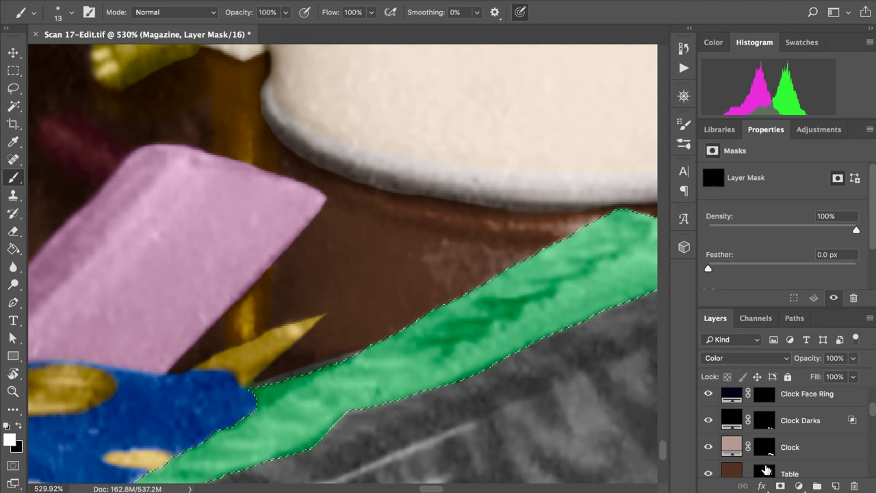
pyautogui.scroll(-1, 768, 473)
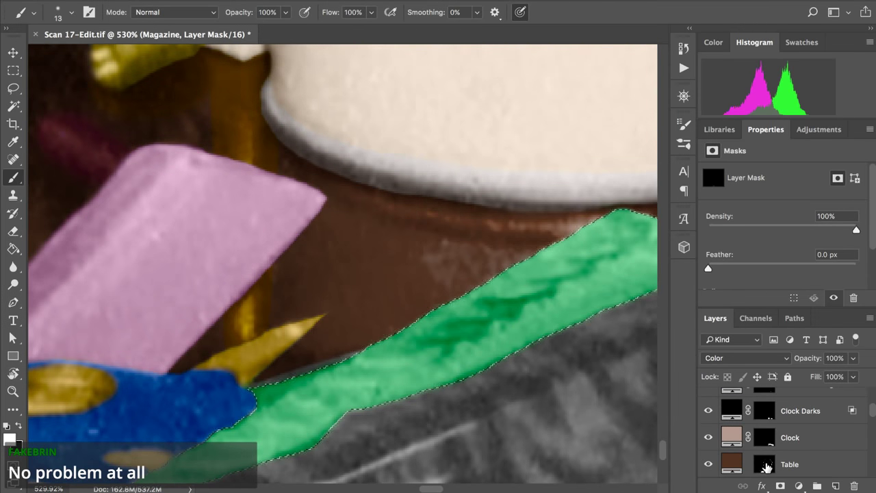
pyautogui.click(766, 464)
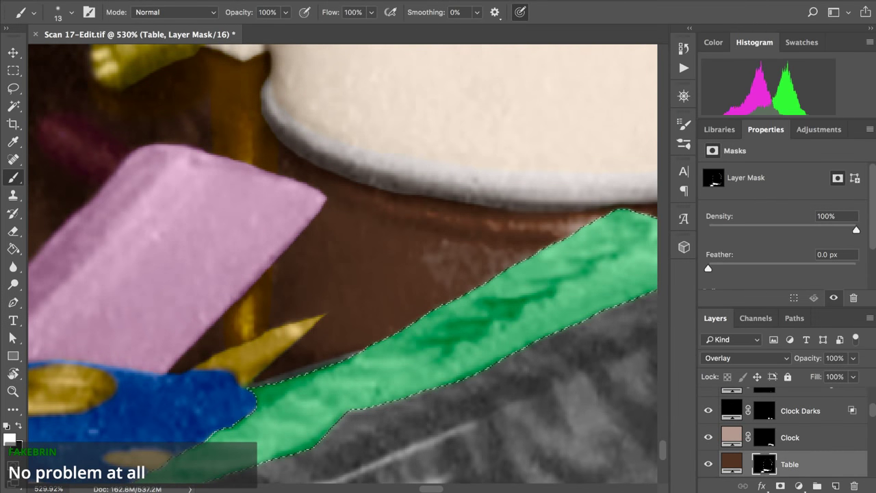
pyautogui.click(295, 0)
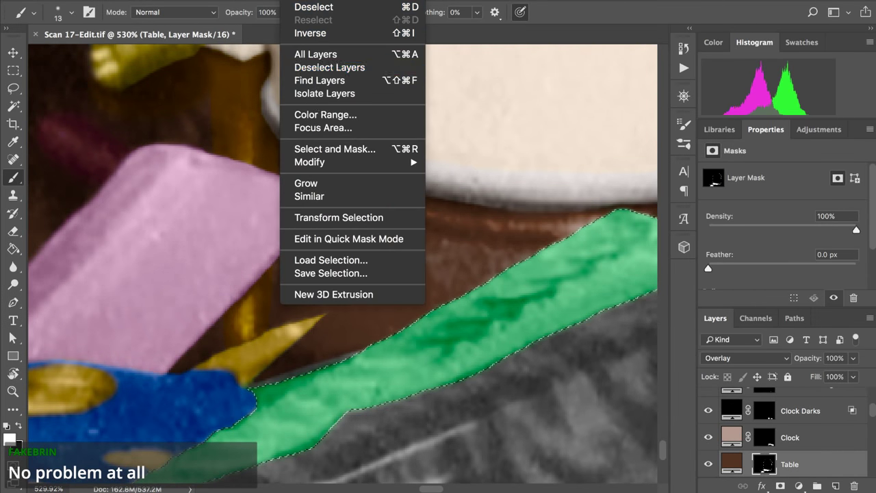
pyautogui.click(315, 37)
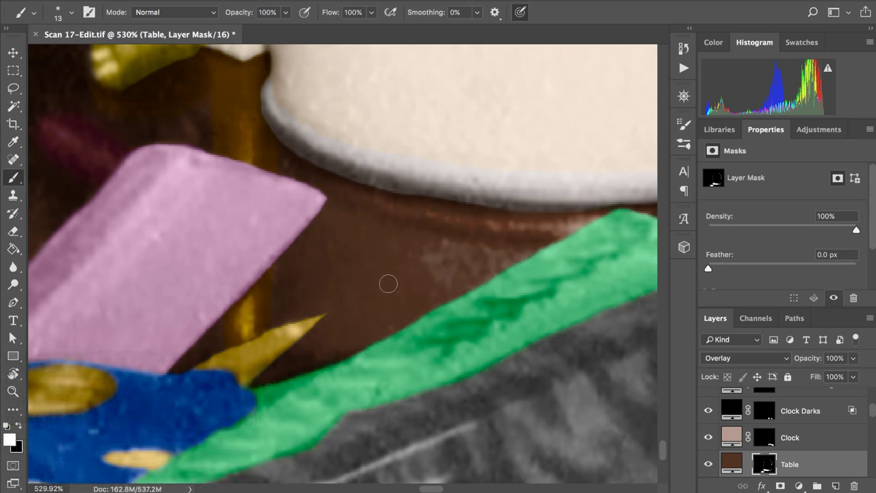
# Step: Bring up the Magazine Color Fill's Color Picker and move it clear of the photo
pyautogui.scroll(-3, 378, 280)
pyautogui.scroll(-3, 377, 280)
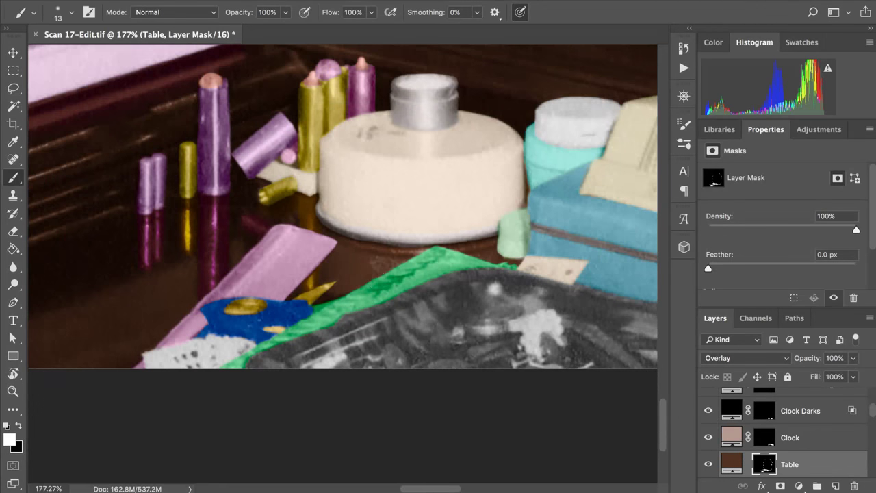
pyautogui.scroll(-2, 377, 280)
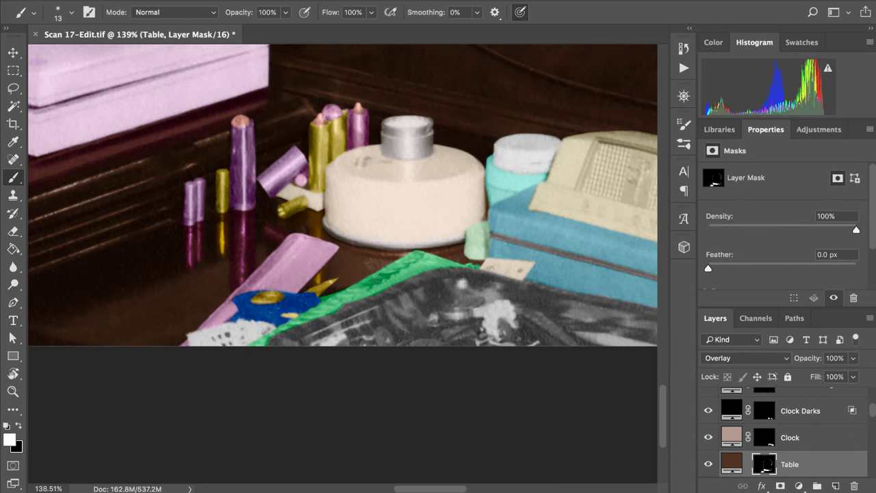
pyautogui.scroll(2, 377, 280)
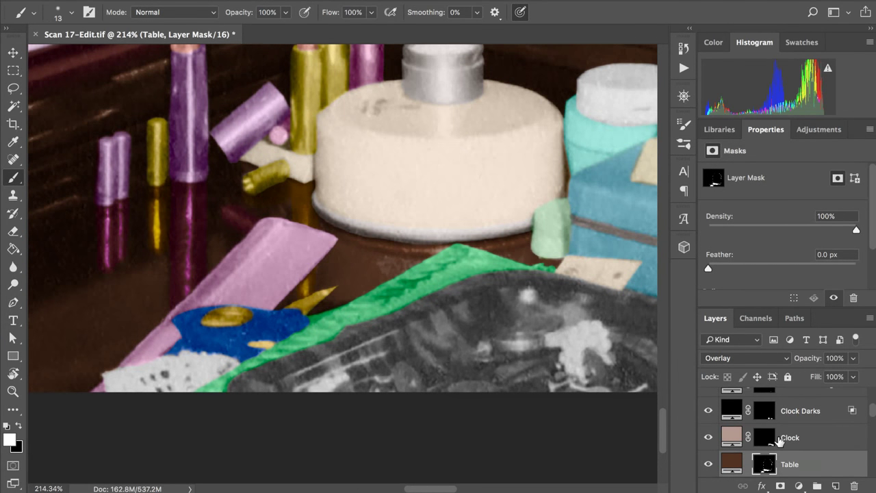
pyautogui.scroll(3, 779, 442)
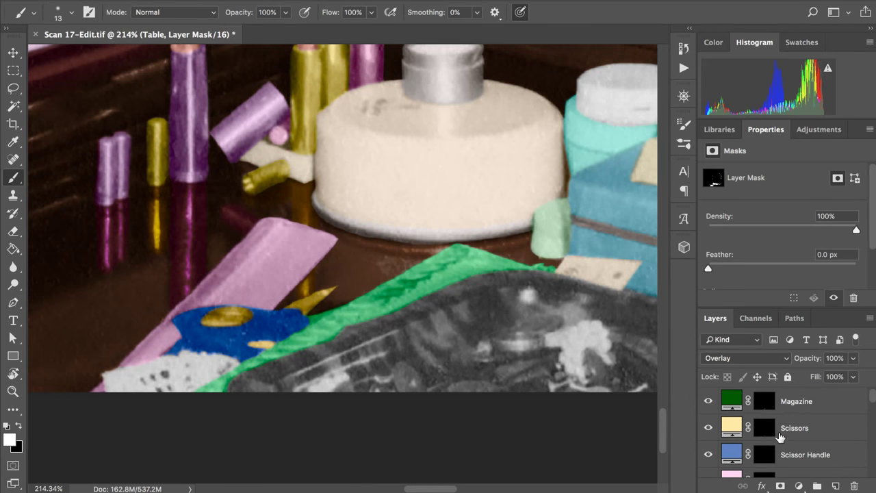
pyautogui.click(730, 402)
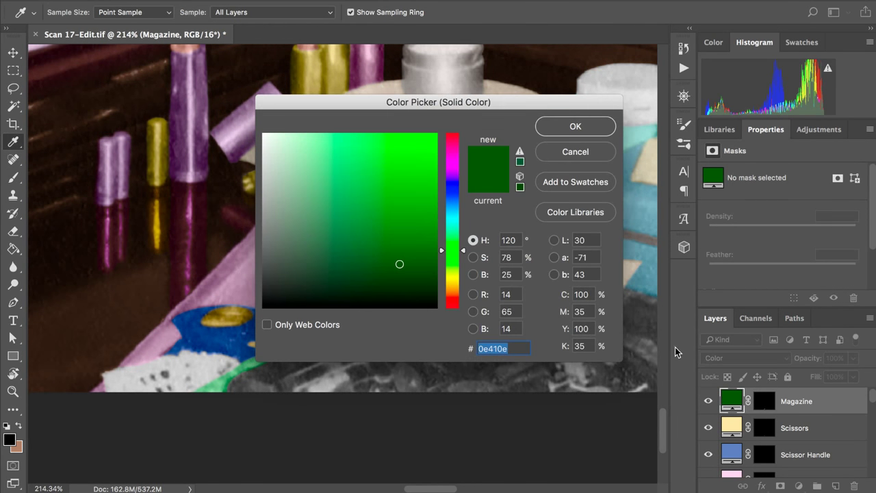
pyautogui.moveTo(403, 103); pyautogui.dragTo(577, 24)
# Step: Try several greens and settle on the muted green 426b42 for the Magazine fill
pyautogui.hscroll(5, 302, 164)
pyautogui.scroll(3, 301, 164)
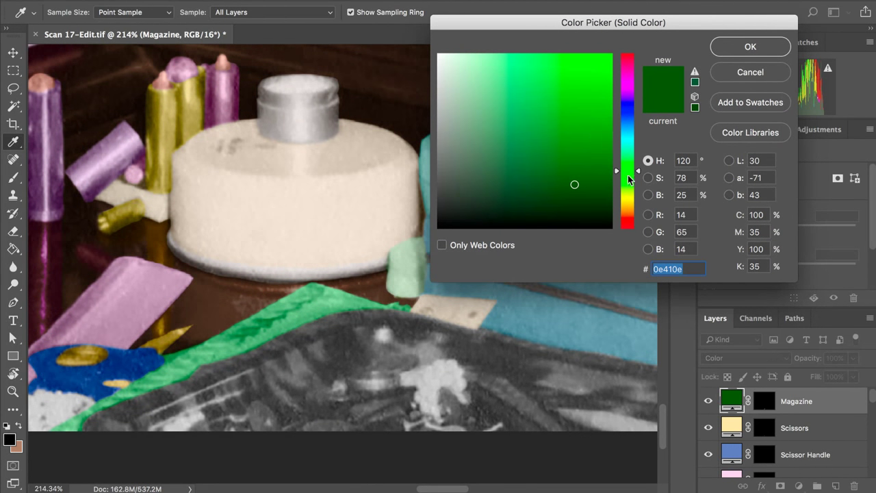
pyautogui.click(591, 156)
pyautogui.moveTo(592, 156)
pyautogui.mouseDown()
pyautogui.moveTo(590, 212)
pyautogui.moveTo(601, 201)
pyautogui.moveTo(592, 204)
pyautogui.mouseUp()
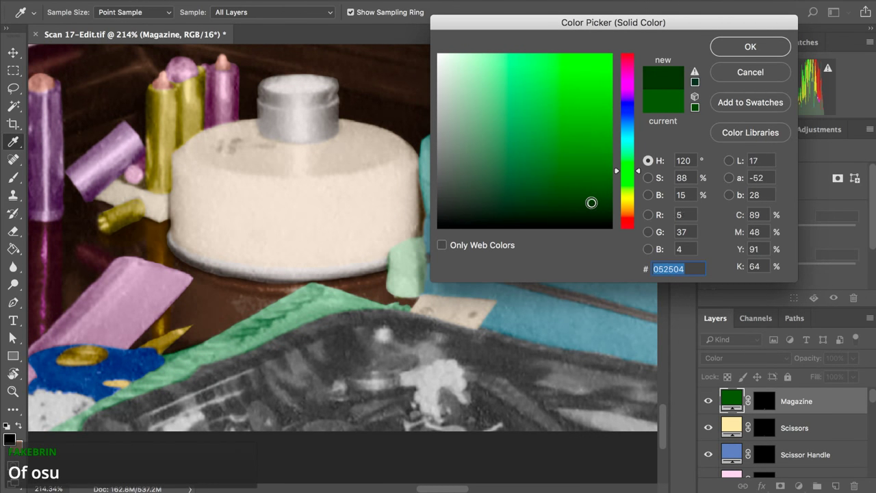
pyautogui.click(538, 204)
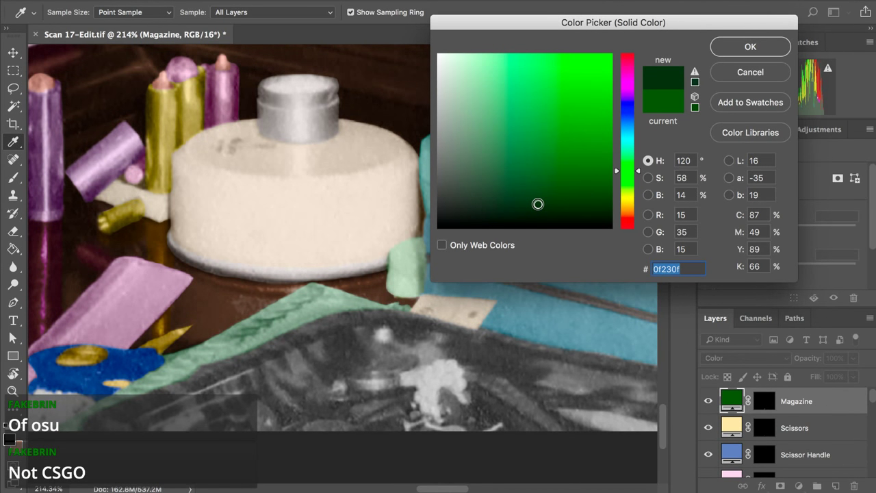
pyautogui.click(567, 197)
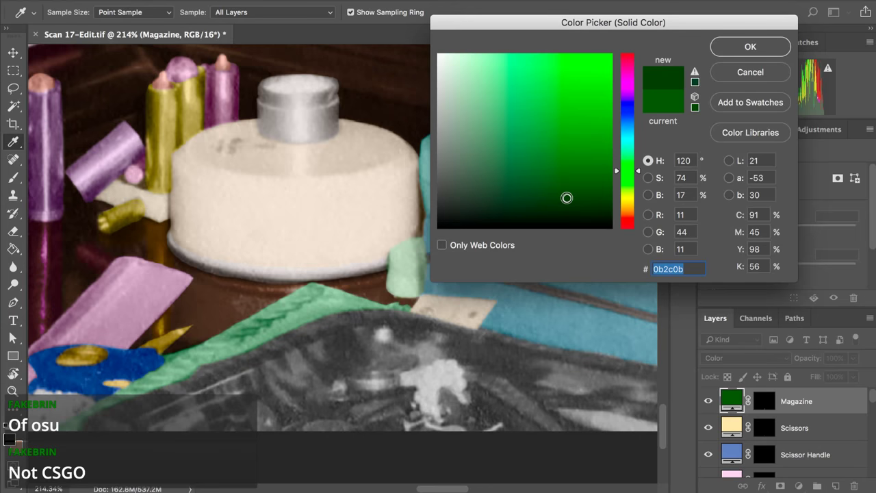
pyautogui.click(527, 183)
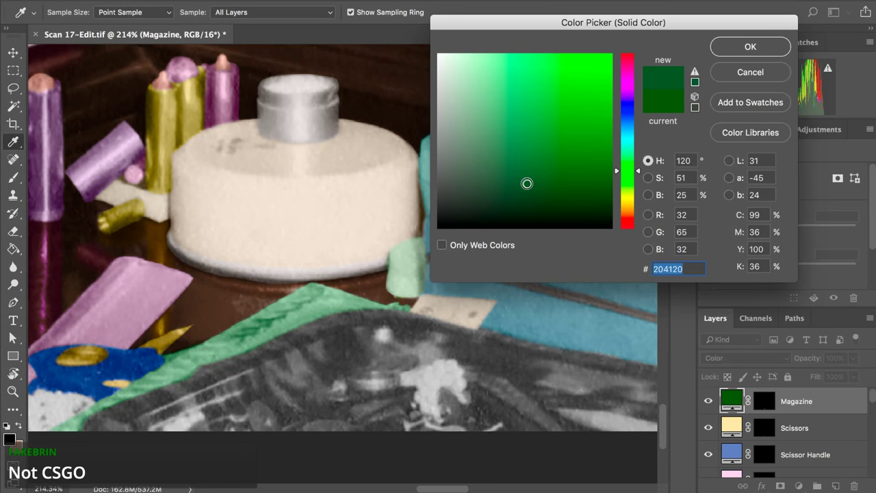
pyautogui.moveTo(527, 183); pyautogui.dragTo(582, 193)
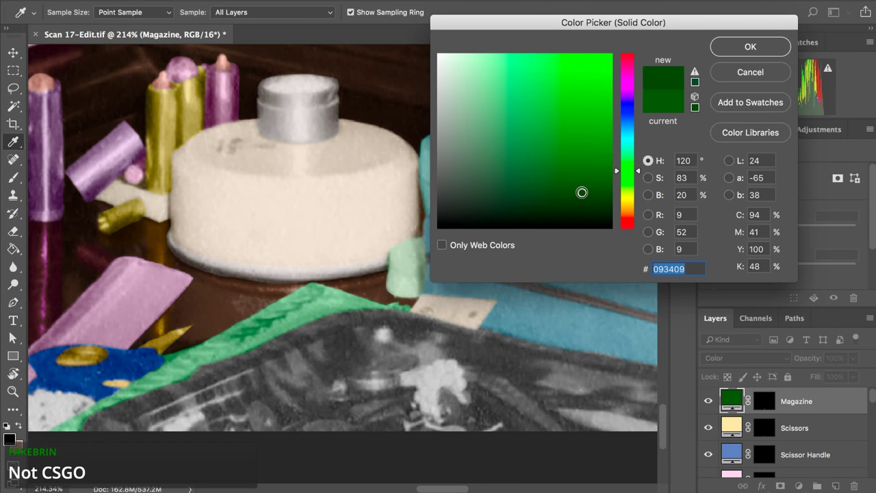
pyautogui.click(588, 163)
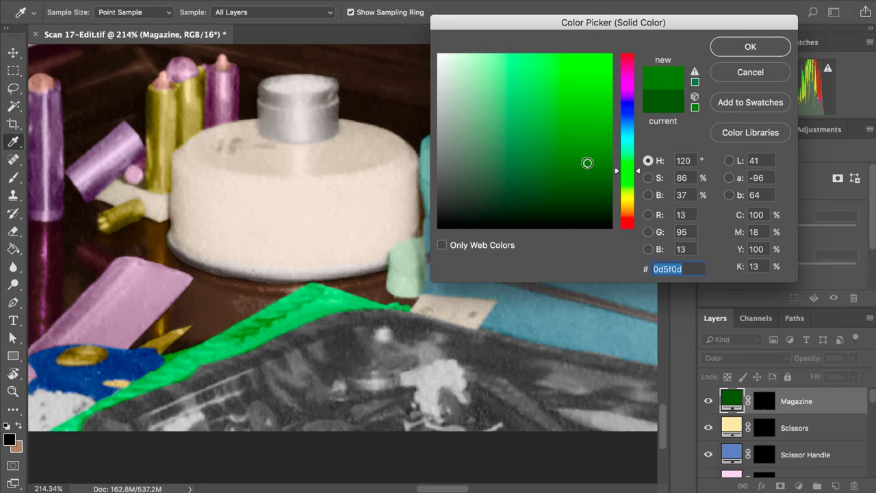
pyautogui.click(524, 133)
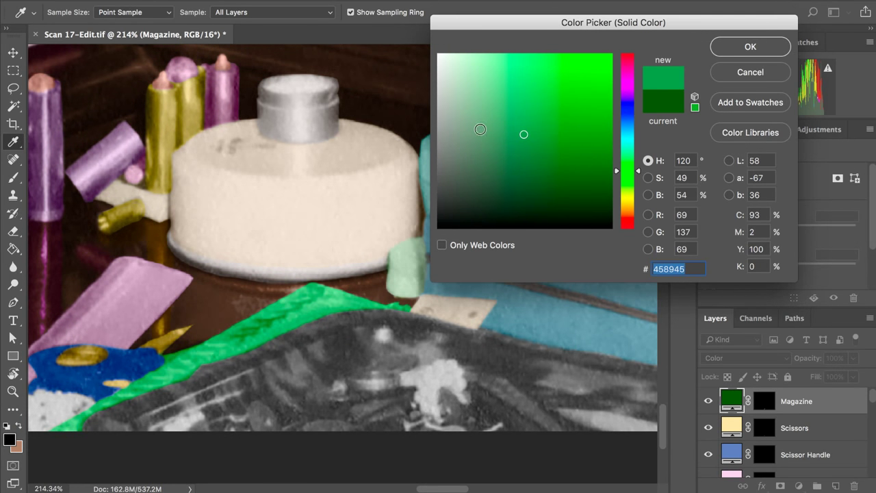
pyautogui.click(478, 132)
pyautogui.moveTo(479, 131)
pyautogui.mouseDown()
pyautogui.moveTo(471, 150)
pyautogui.moveTo(486, 166)
pyautogui.mouseUp()
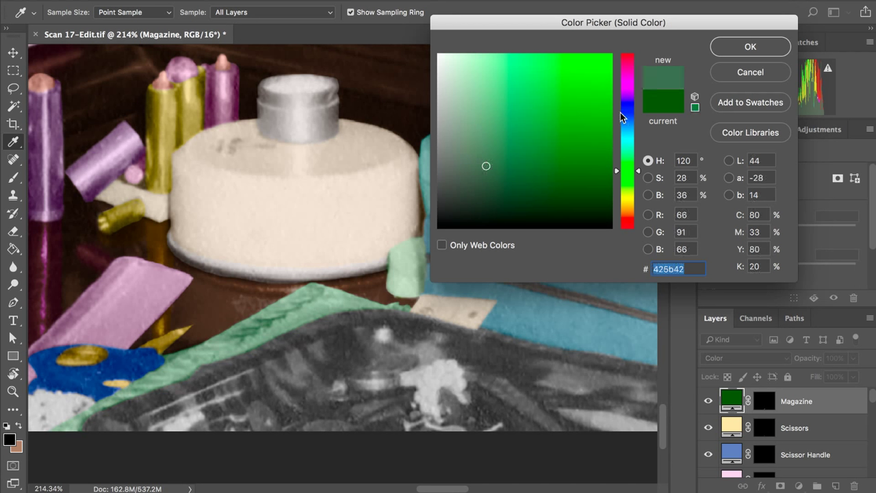
pyautogui.click(745, 55)
# Step: Blend the Magazine fill in Overlay mode and darken its green to 0b1b0b
pyautogui.click(739, 358)
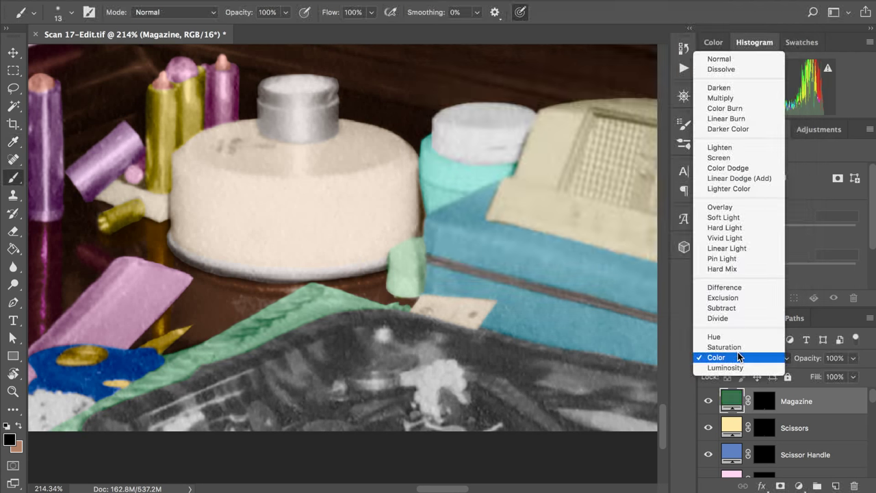
pyautogui.click(730, 207)
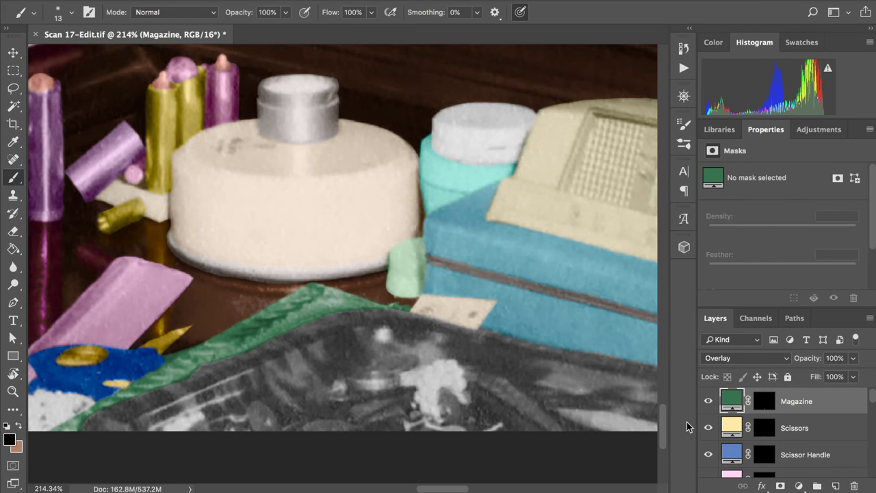
pyautogui.doubleClick(728, 389)
pyautogui.moveTo(606, 212)
pyautogui.mouseDown()
pyautogui.moveTo(585, 203)
pyautogui.moveTo(557, 219)
pyautogui.moveTo(549, 205)
pyautogui.moveTo(538, 209)
pyautogui.mouseUp()
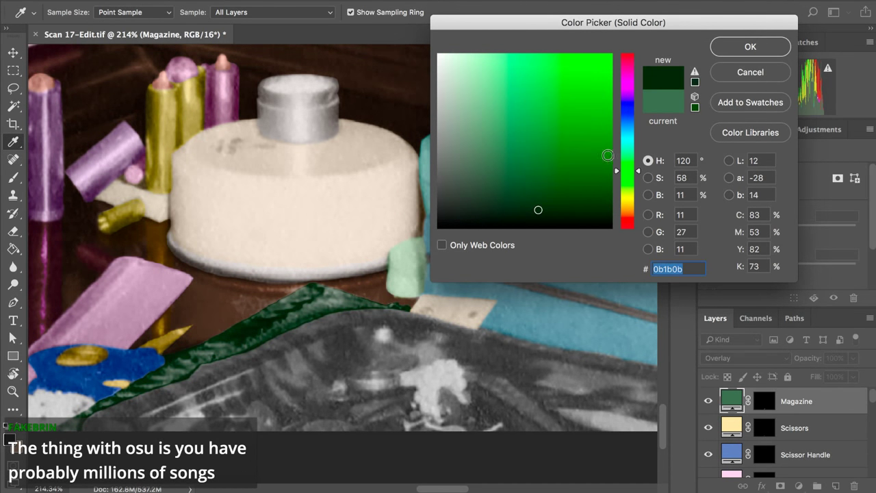
pyautogui.click(733, 60)
# Step: Switch back to the Brush tool and zoom out over the image
pyautogui.press('b')
pyautogui.scroll(-5, 401, 185)
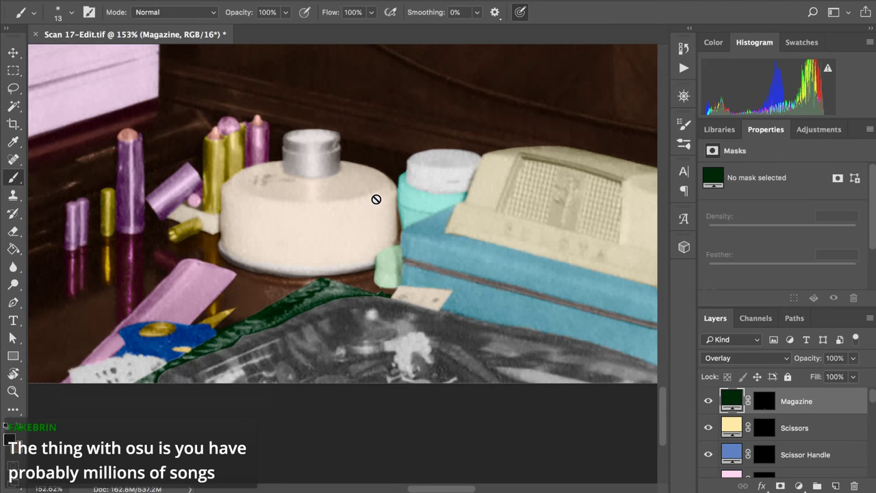
pyautogui.scroll(-2, 376, 198)
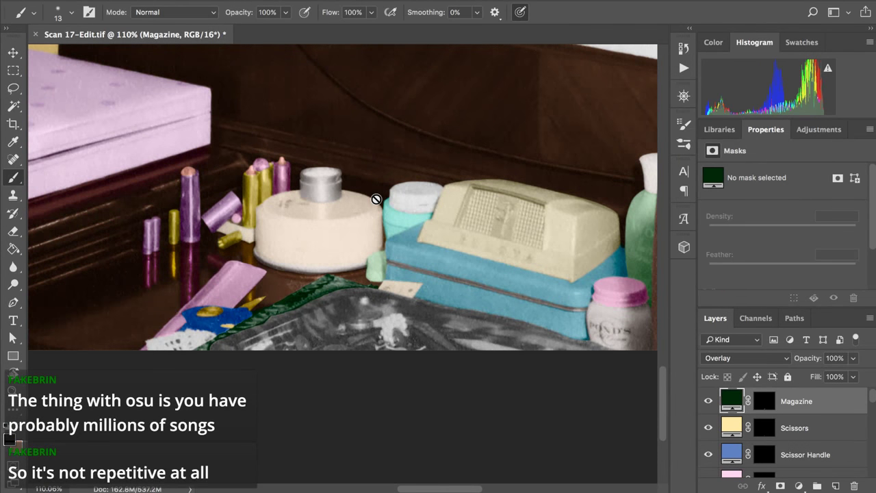
pyautogui.scroll(-2, 308, 226)
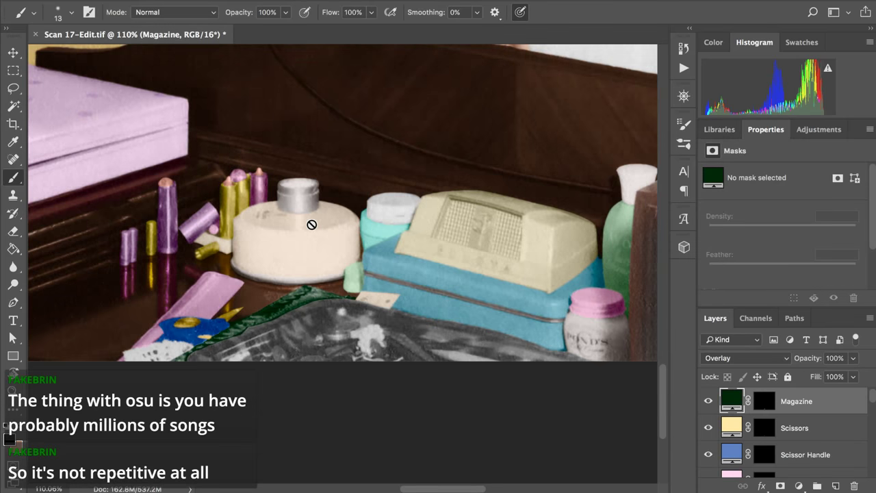
pyautogui.scroll(-1, 215, 169)
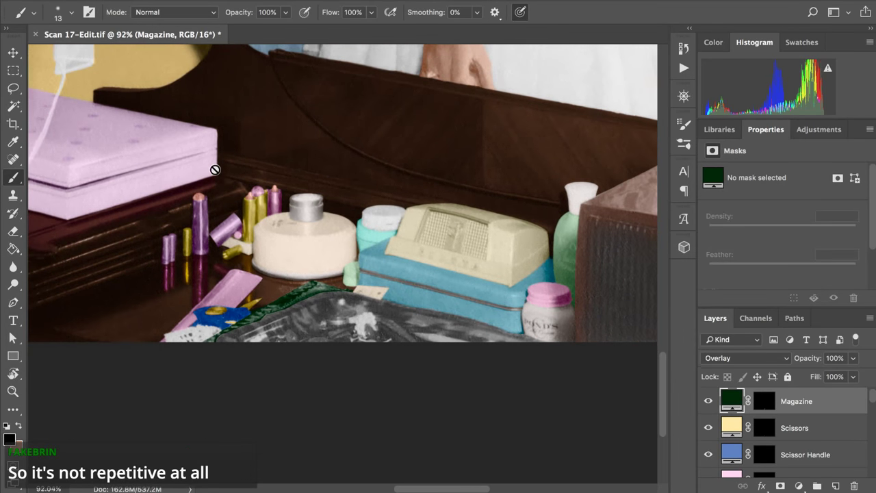
pyautogui.scroll(-2, 215, 170)
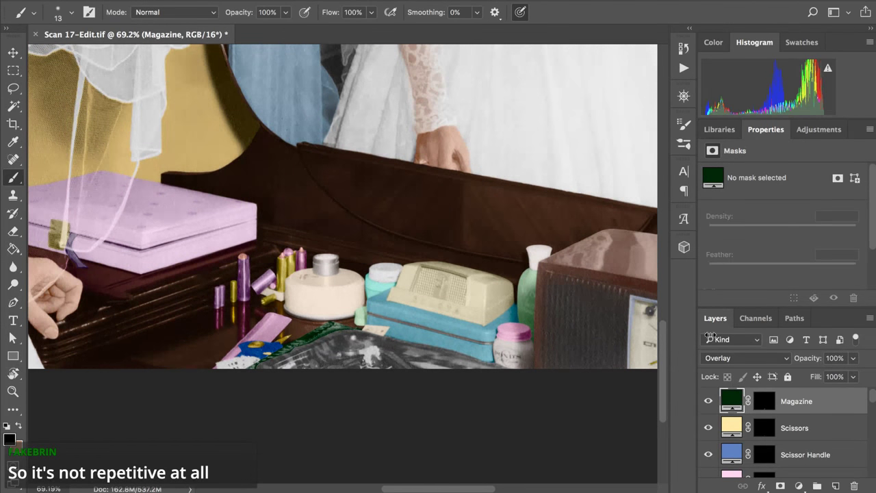
# Step: Lighten the Magazine fill to green 234123 and zoom into the dresser
pyautogui.doubleClick(732, 400)
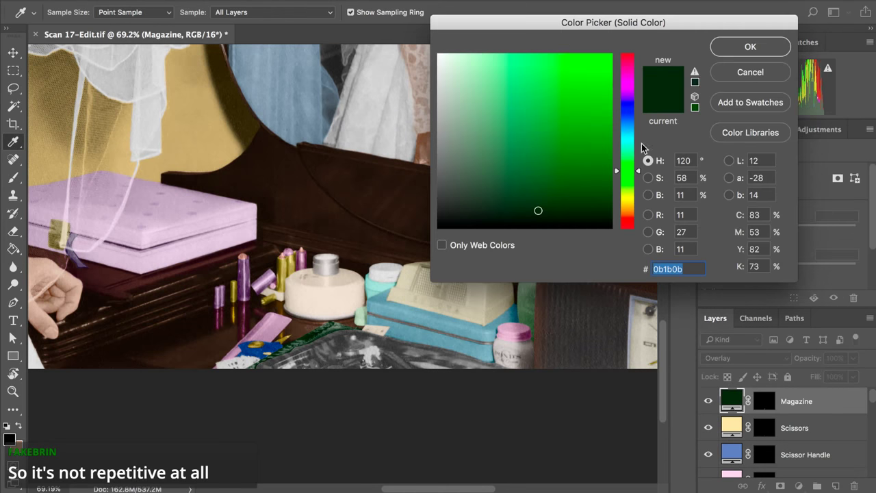
pyautogui.moveTo(537, 160); pyautogui.dragTo(517, 184)
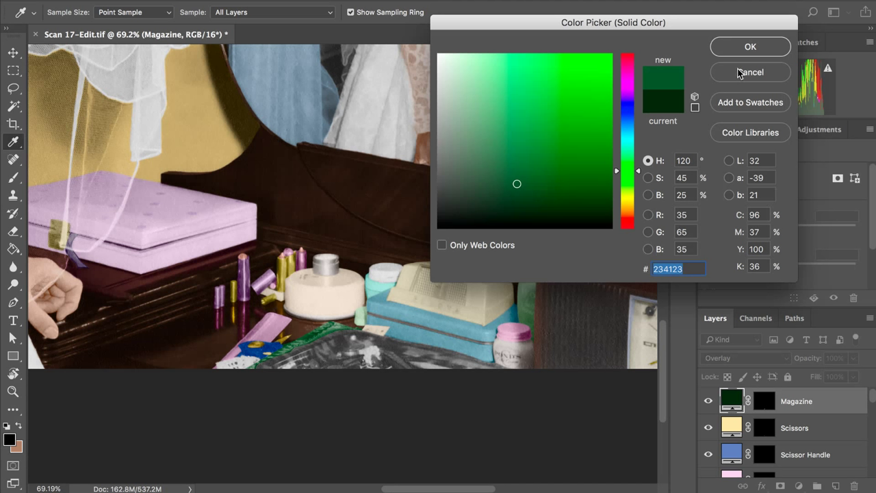
pyautogui.click(741, 48)
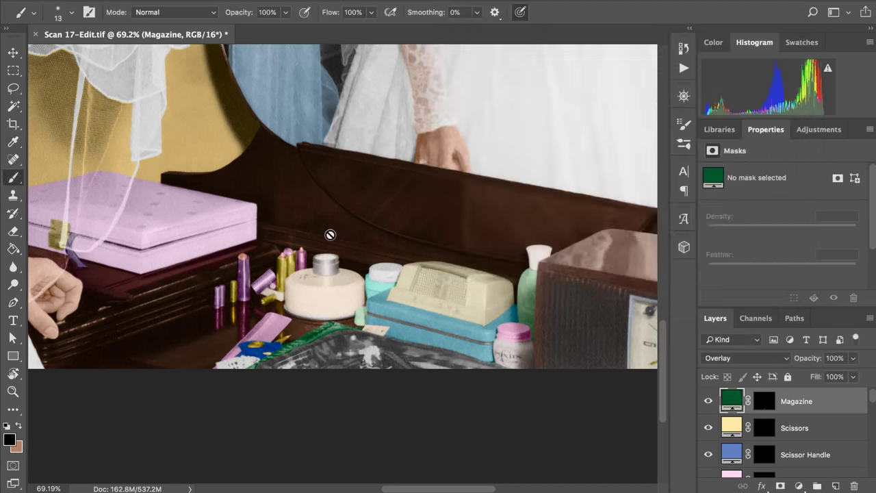
pyautogui.scroll(3, 330, 235)
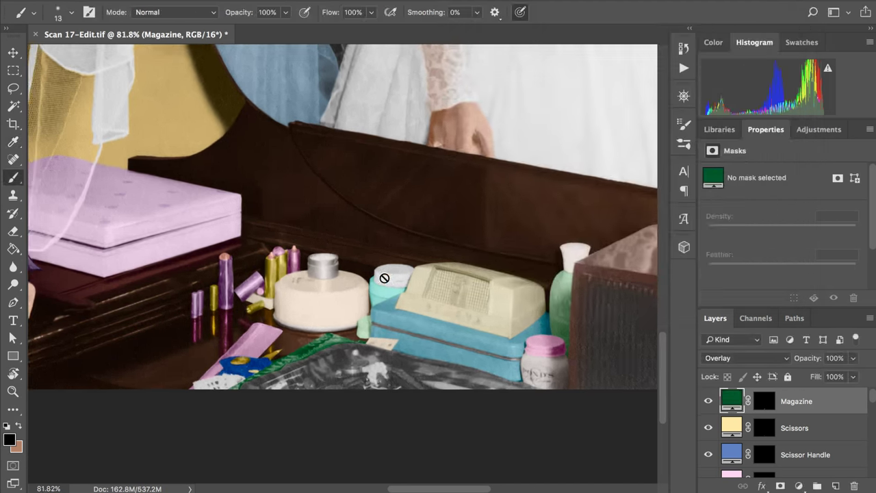
pyautogui.scroll(4, 390, 281)
pyautogui.scroll(2, 390, 281)
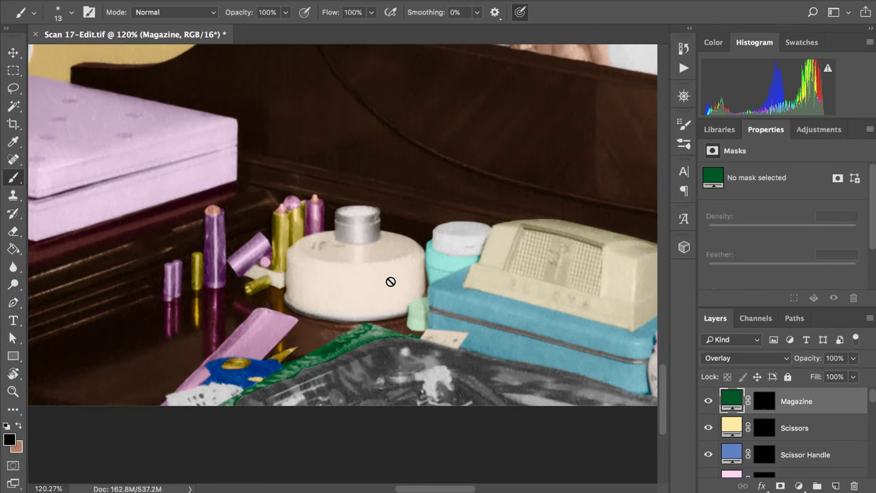
pyautogui.scroll(-3, 390, 281)
pyautogui.scroll(2, 392, 283)
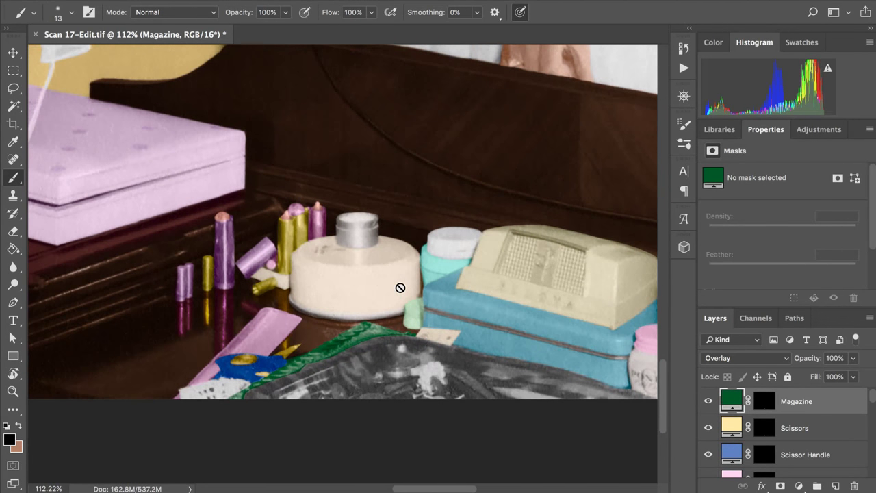
# Step: Set the Magazine layer to Color blend mode and fine-tune its green to 081c08
pyautogui.click(745, 358)
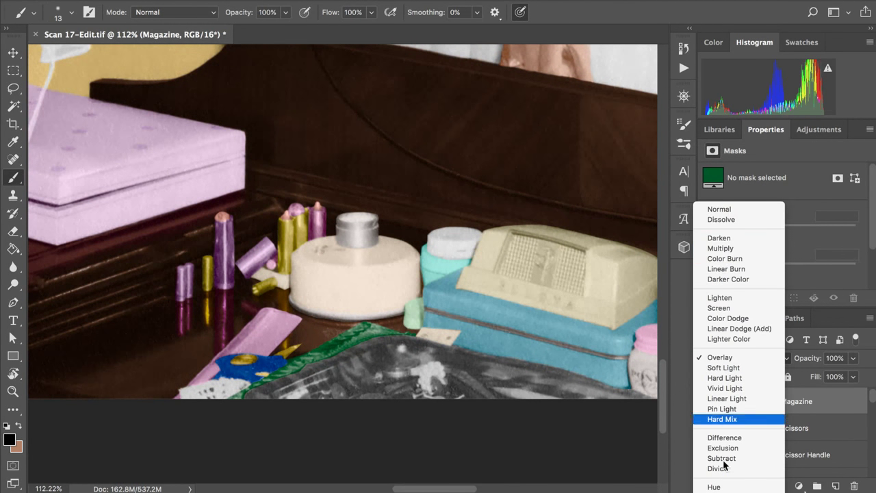
pyautogui.click(716, 491)
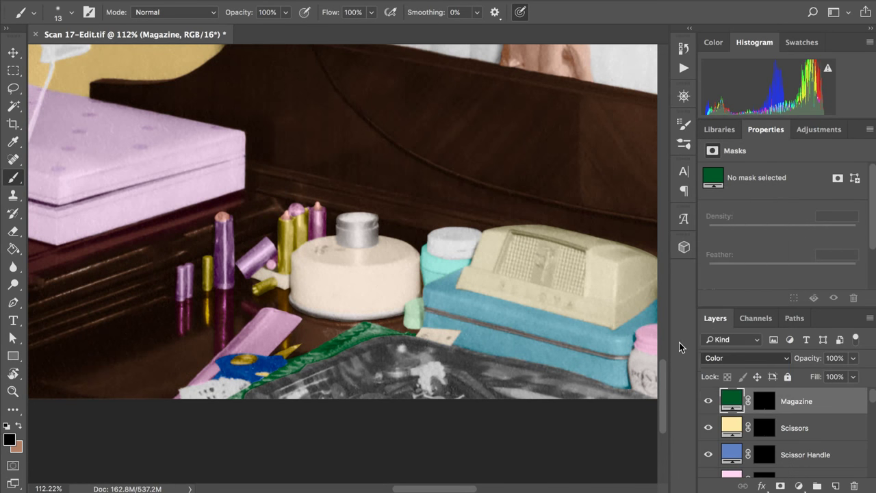
pyautogui.doubleClick(727, 397)
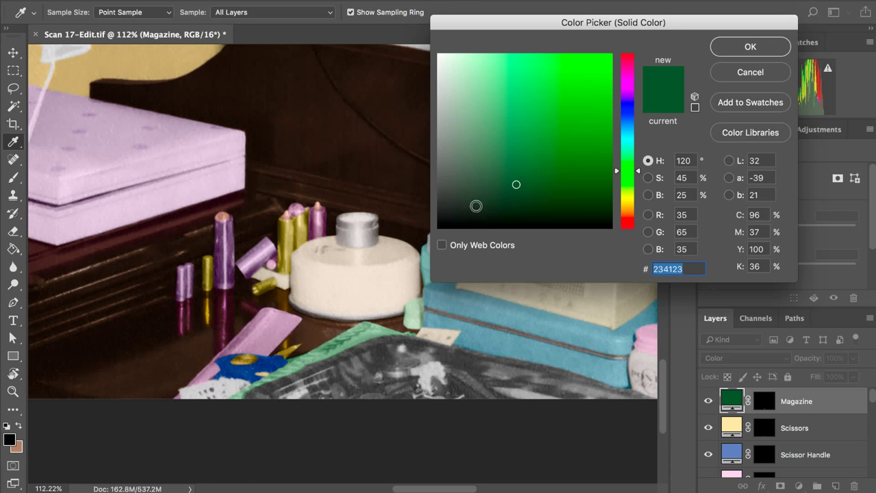
pyautogui.click(475, 207)
pyautogui.click(539, 214)
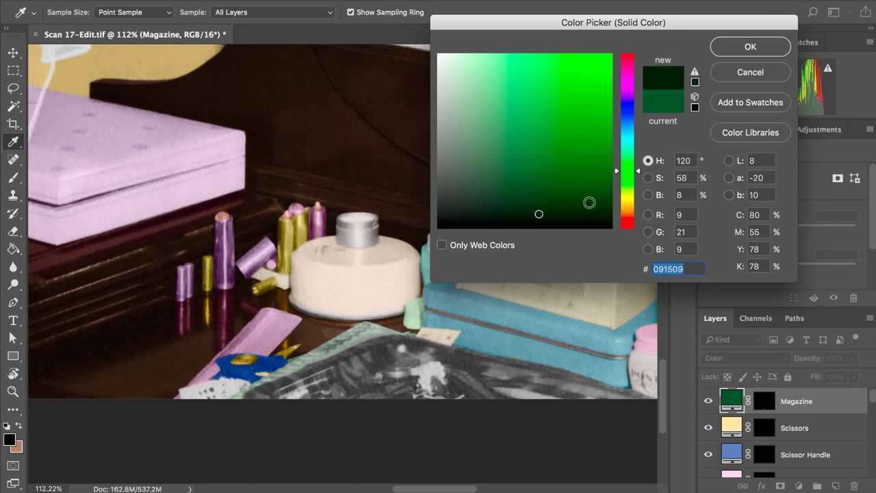
pyautogui.moveTo(603, 214)
pyautogui.mouseDown()
pyautogui.moveTo(593, 208)
pyautogui.moveTo(596, 195)
pyautogui.mouseUp()
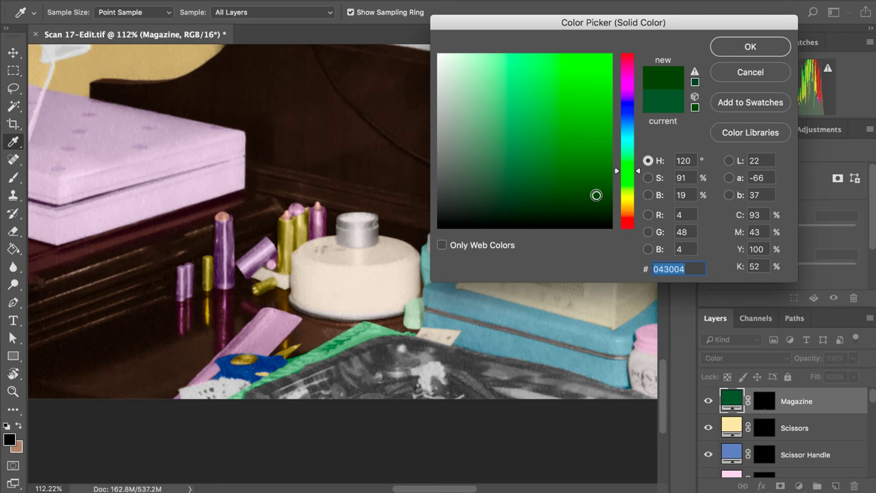
pyautogui.click(561, 205)
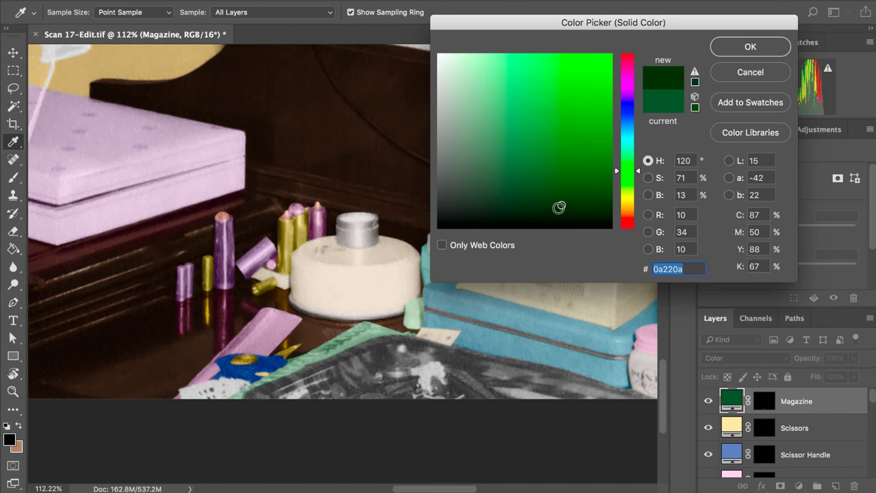
pyautogui.click(543, 209)
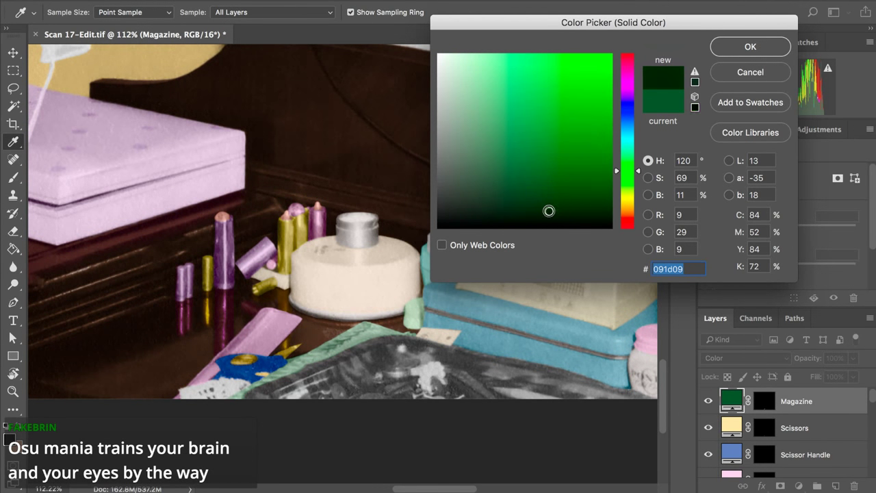
pyautogui.click(549, 210)
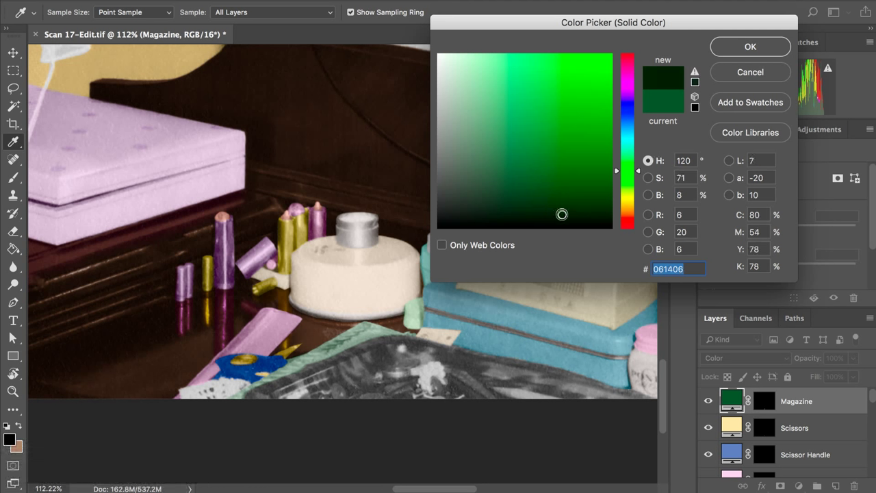
pyautogui.click(564, 206)
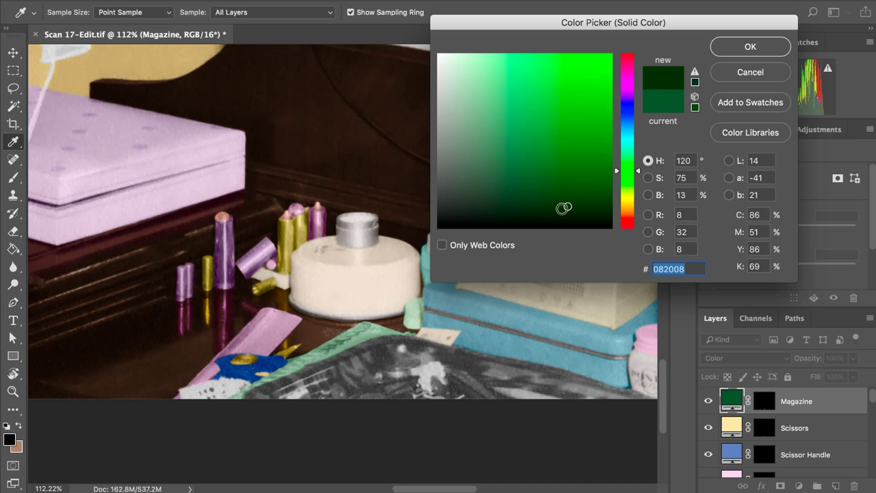
pyautogui.click(562, 209)
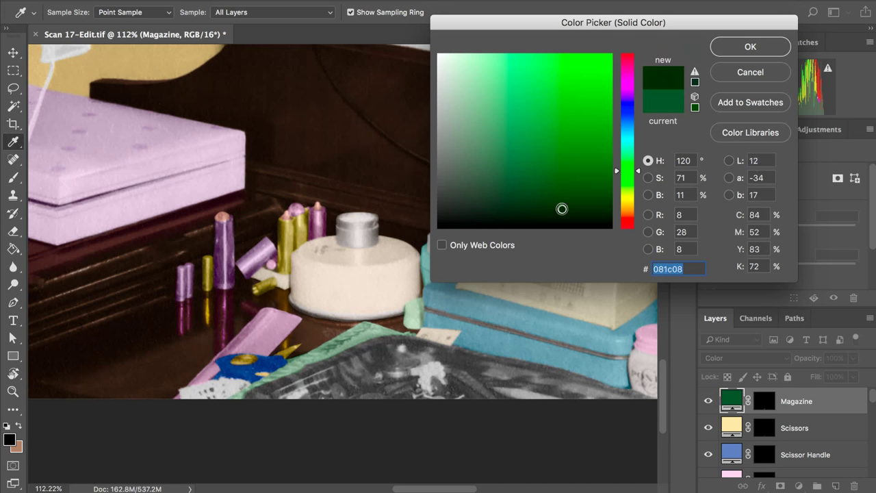
pyautogui.click(746, 49)
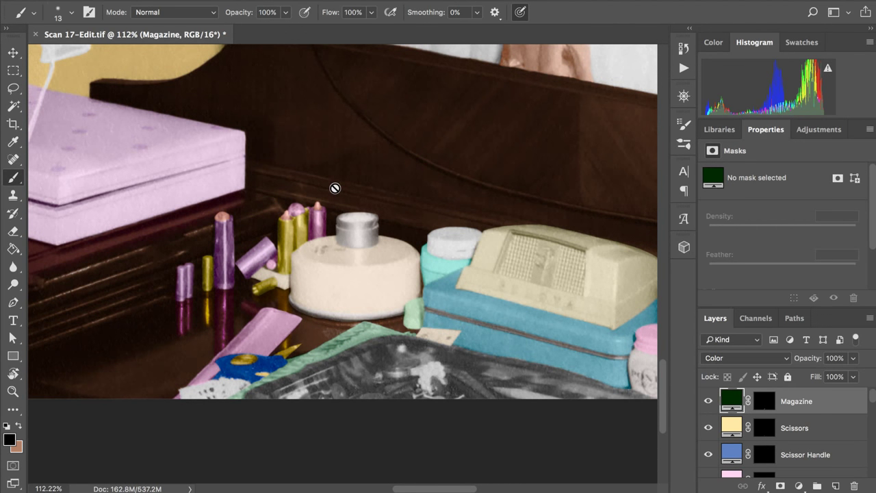
# Step: Spot-heal two specks on the mirror's blue curtain on Layer 1
pyautogui.scroll(-5, 335, 189)
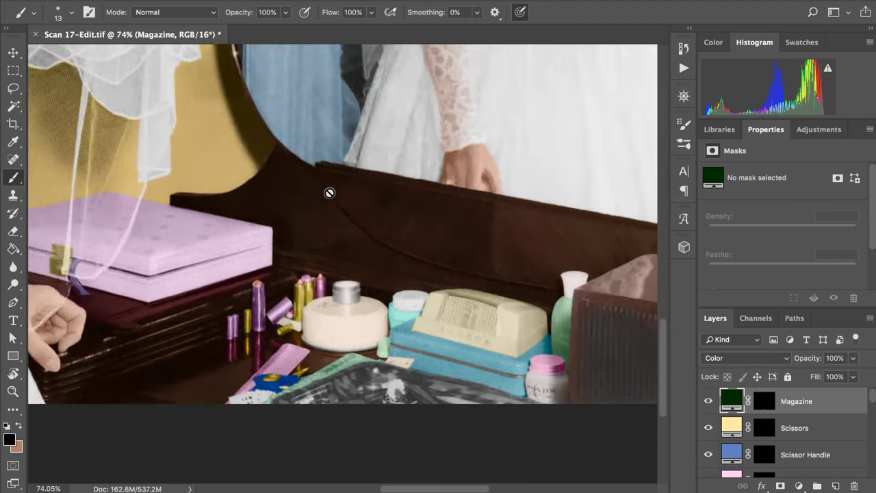
pyautogui.scroll(5, 190, 185)
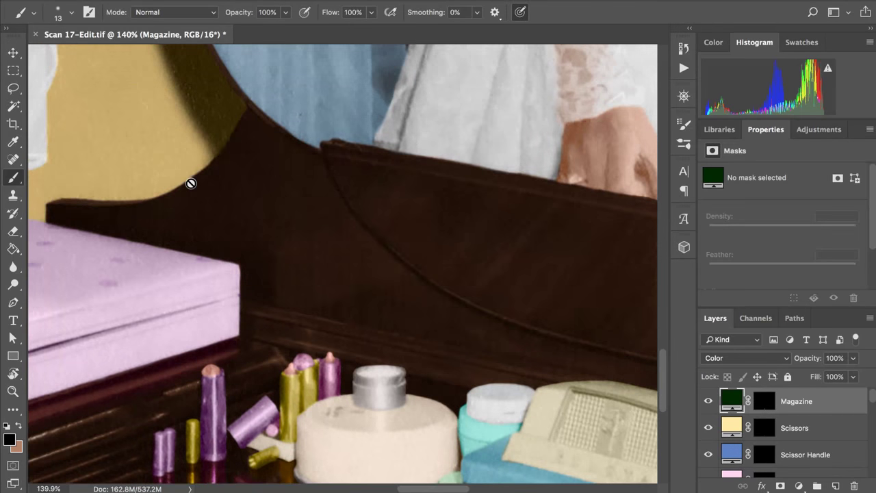
pyautogui.scroll(-10, 739, 414)
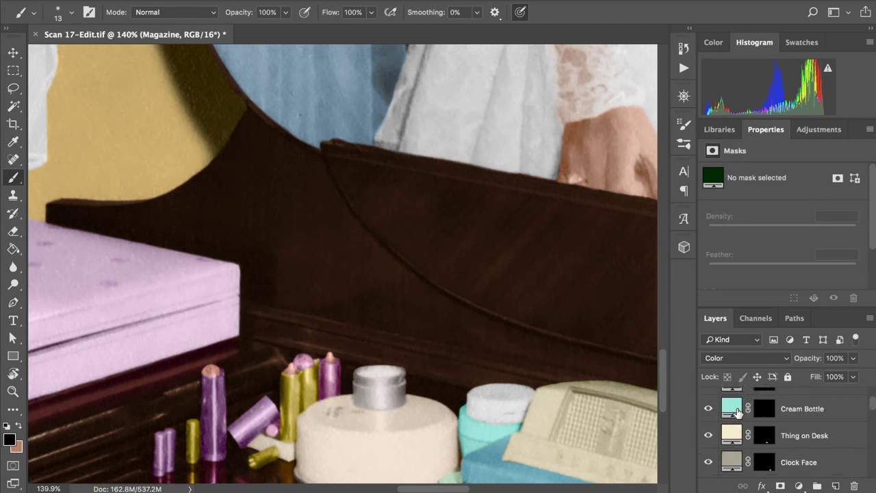
pyautogui.click(730, 446)
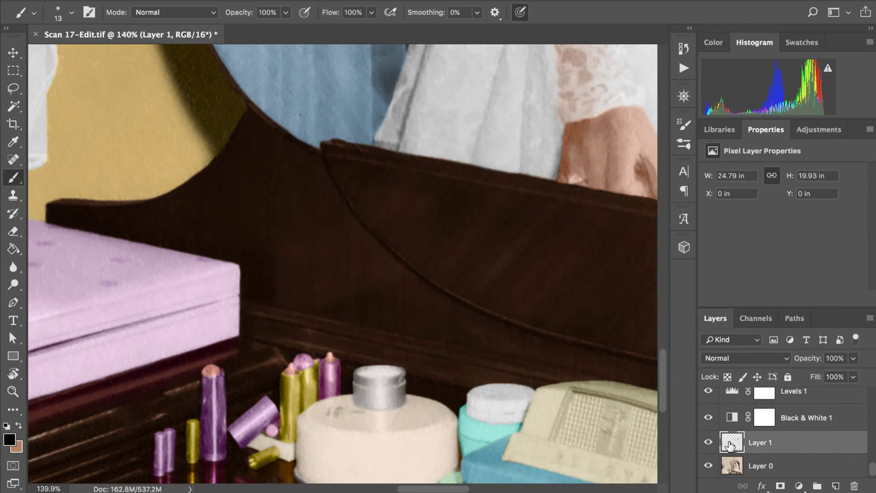
pyautogui.scroll(5, 503, 455)
pyautogui.press('j')
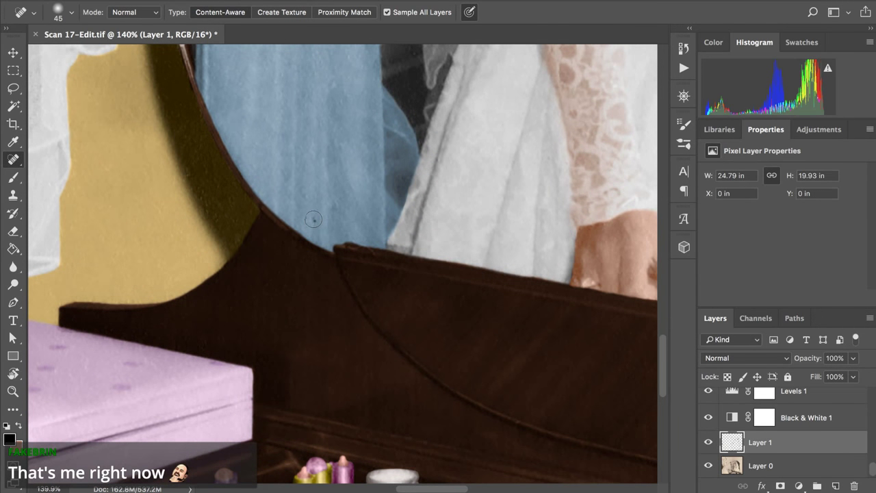
pyautogui.click(314, 220)
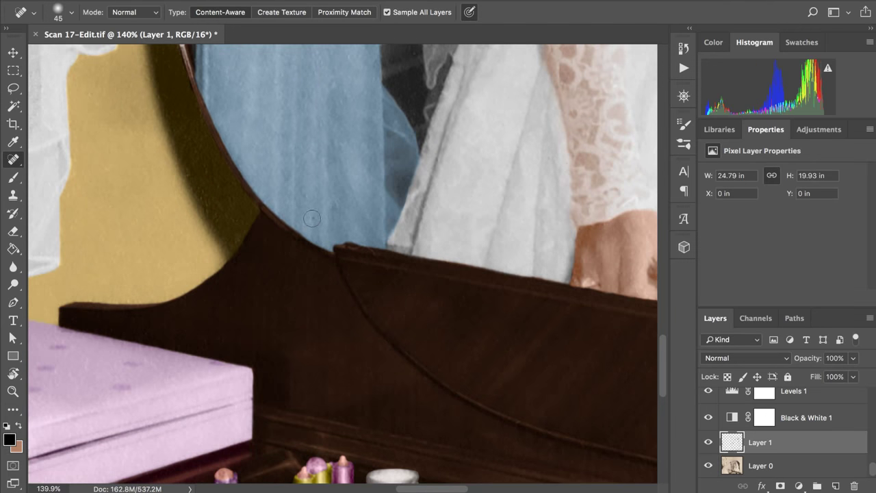
pyautogui.click(313, 217)
pyautogui.scroll(2, 350, 202)
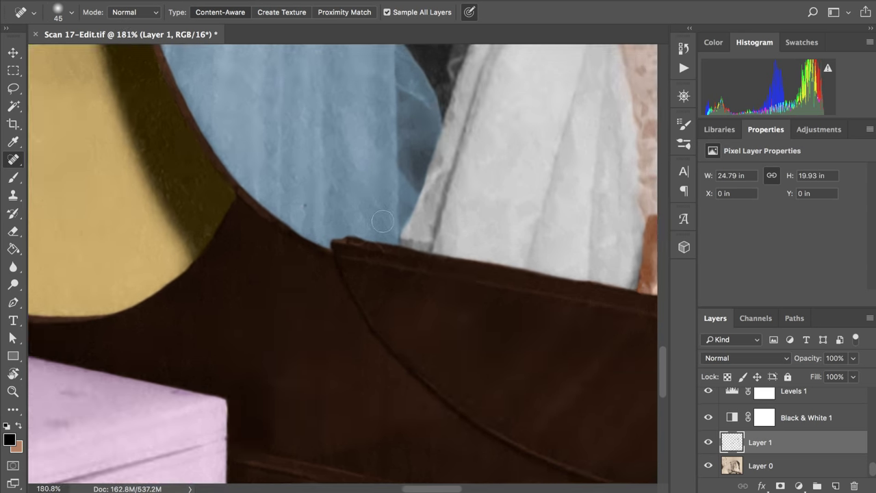
pyautogui.scroll(1, 382, 221)
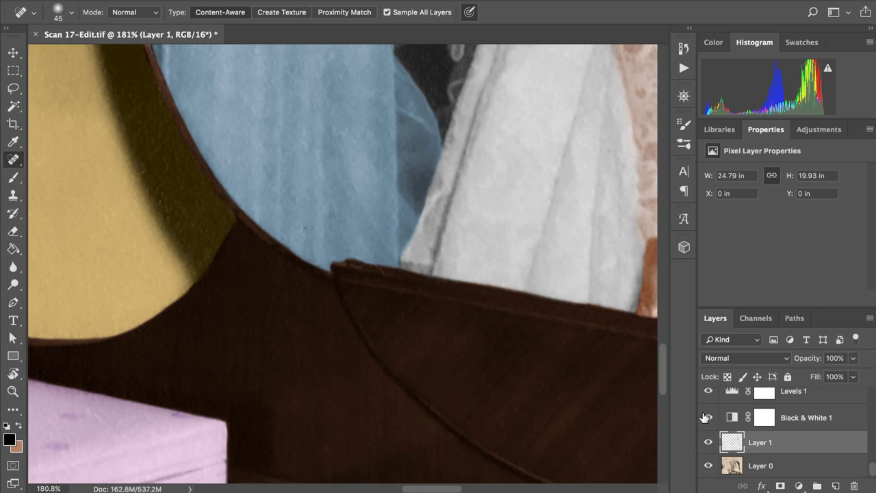
pyautogui.scroll(8, 705, 417)
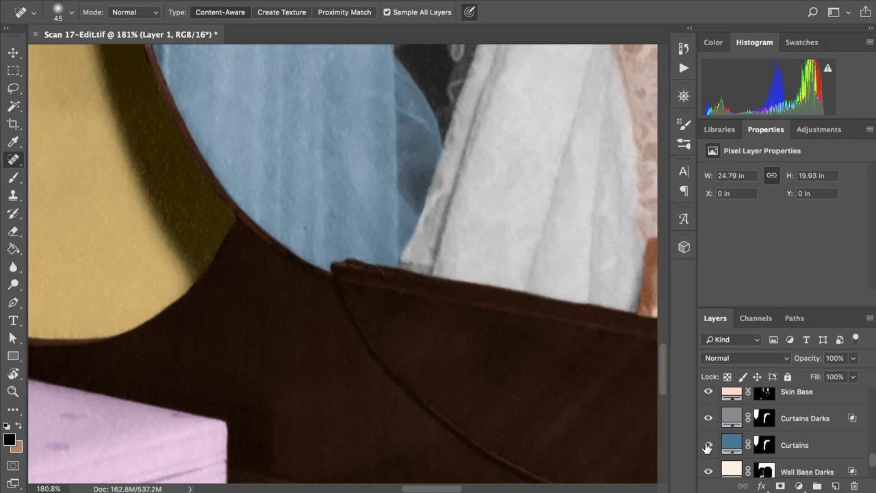
# Step: Toggle the curtain colour layer off and on to compare the speck
pyautogui.click(708, 447)
pyautogui.click(709, 447)
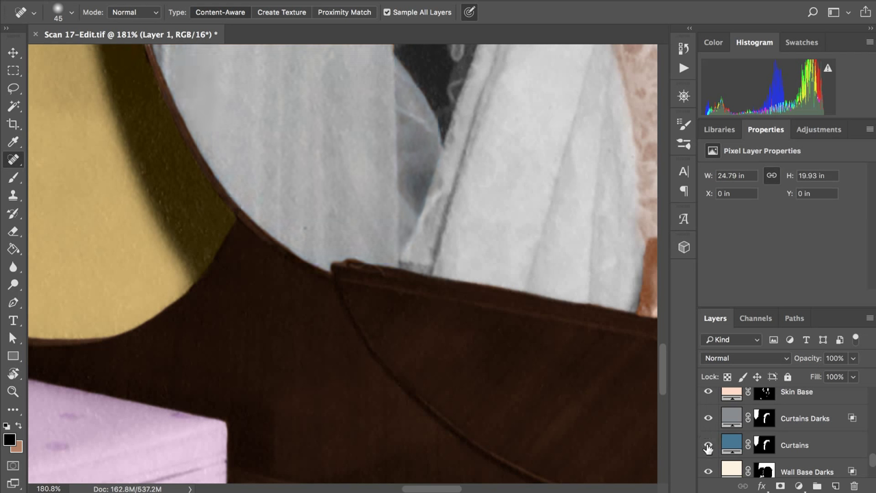
pyautogui.scroll(-5, 725, 451)
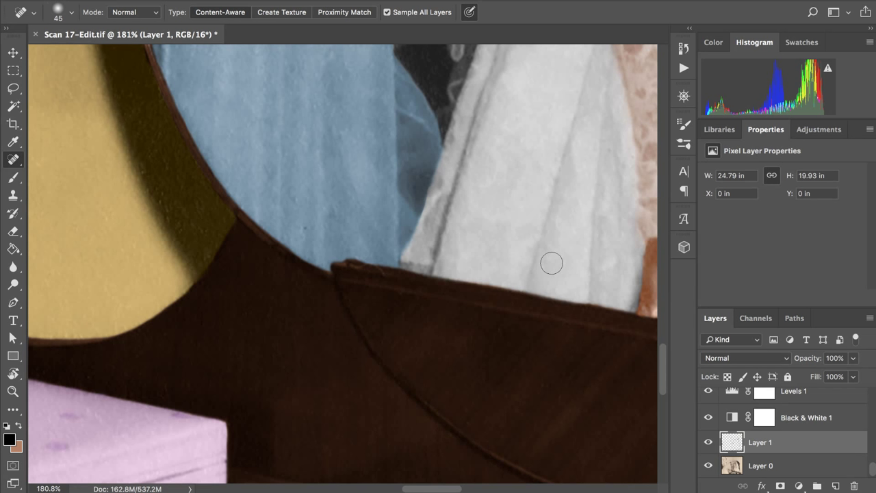
pyautogui.scroll(3, 742, 419)
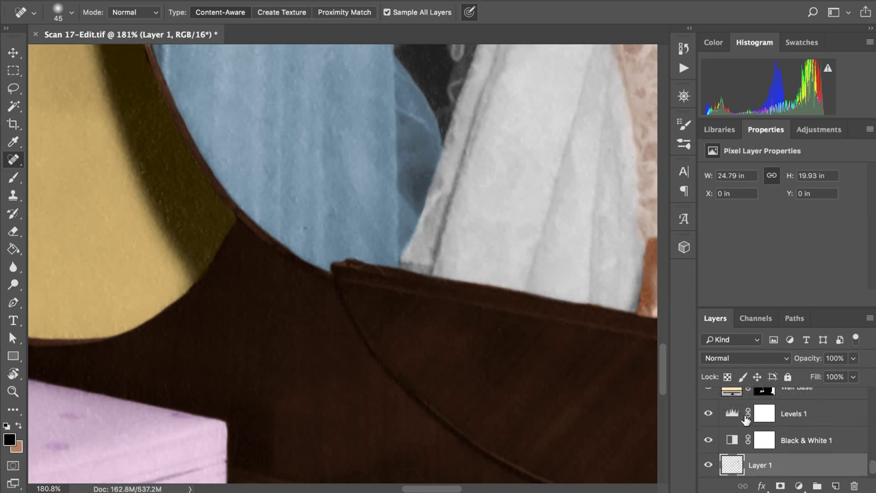
pyautogui.scroll(2, 745, 419)
pyautogui.scroll(-1, 744, 419)
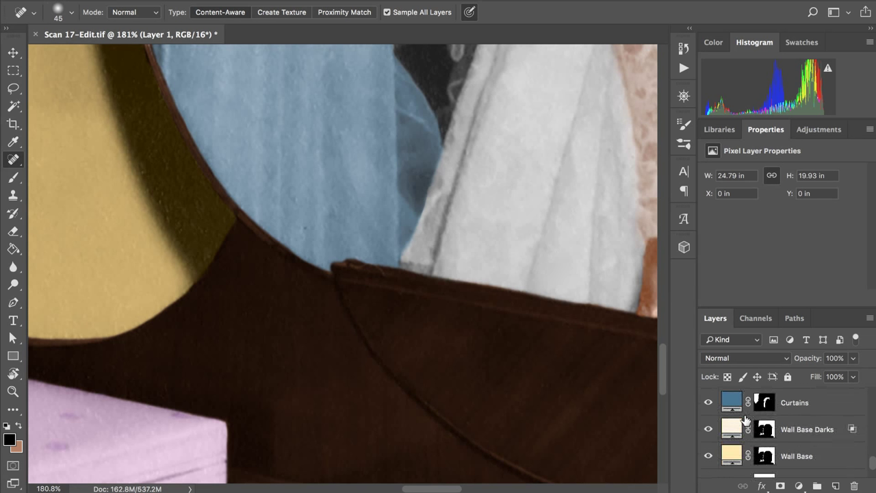
# Step: Hide the curtain colour, Levels 1 and Black & White 1, then spot-heal the dark speck
pyautogui.click(709, 402)
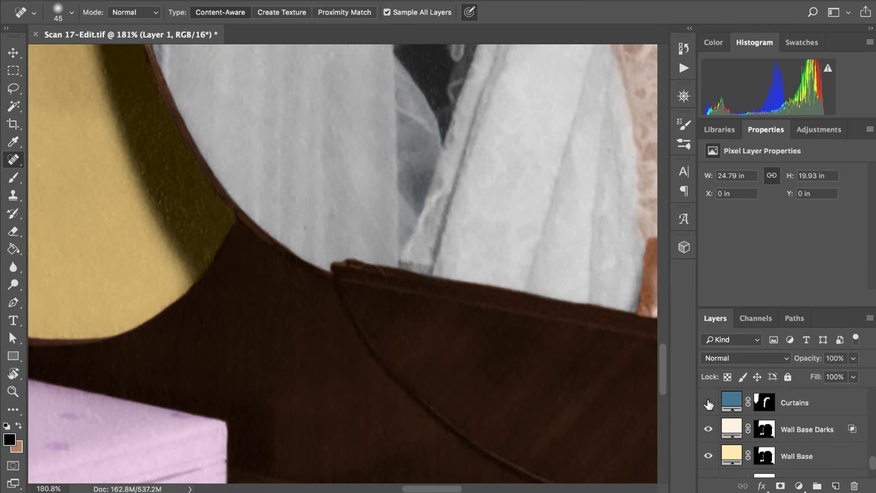
pyautogui.scroll(-3, 709, 404)
pyautogui.click(709, 401)
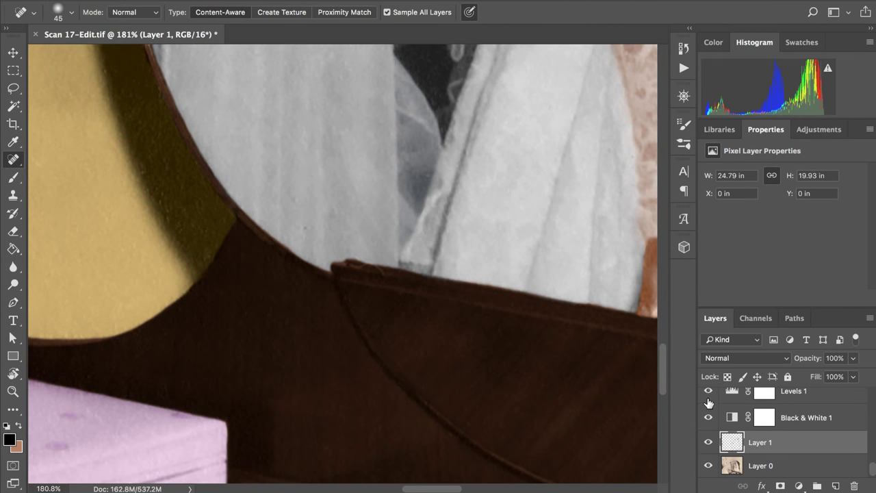
pyautogui.click(709, 415)
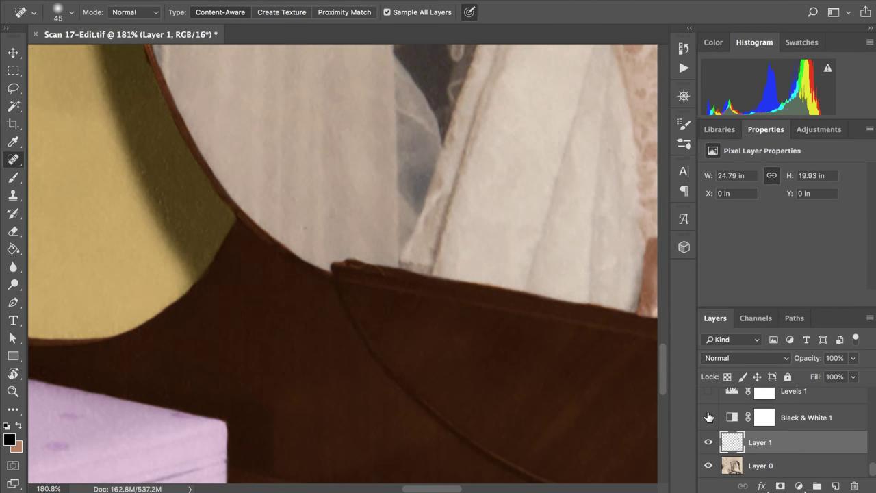
pyautogui.click(304, 229)
# Step: Turn Black & White 1, Levels 1 and the blue curtain colour back on
pyautogui.click(708, 417)
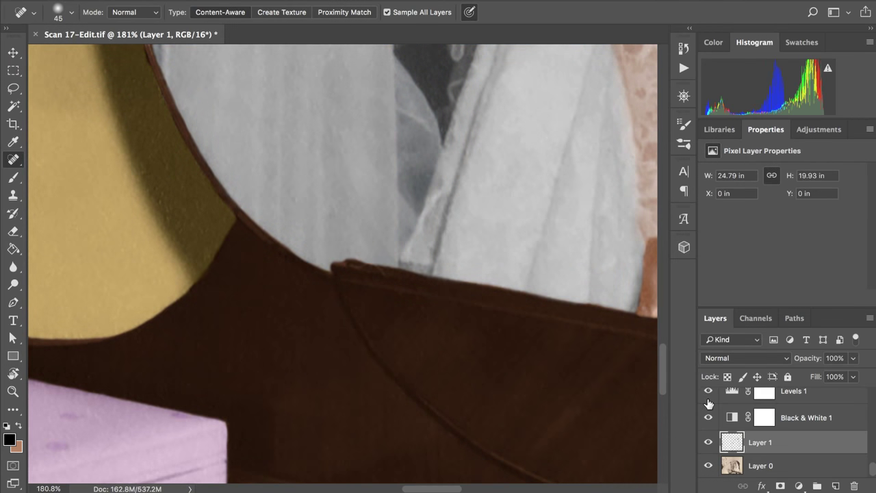
pyautogui.click(709, 401)
pyautogui.scroll(3, 708, 404)
pyautogui.scroll(-5, 709, 404)
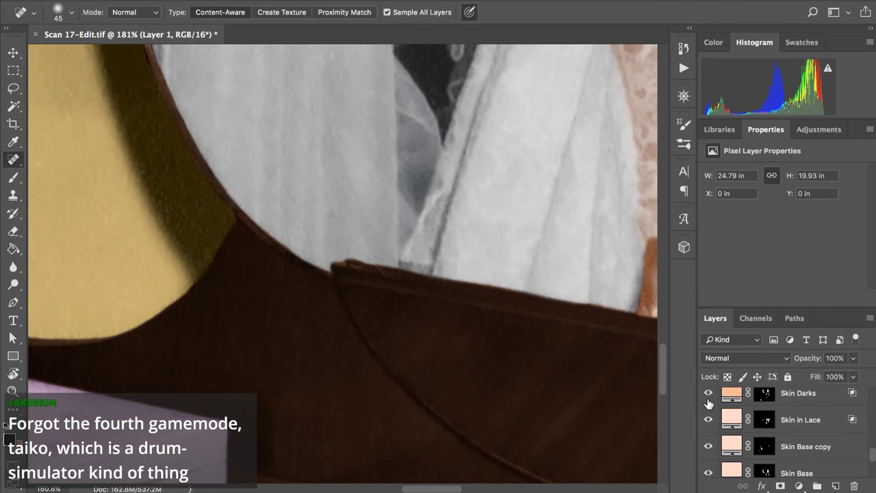
pyautogui.click(709, 465)
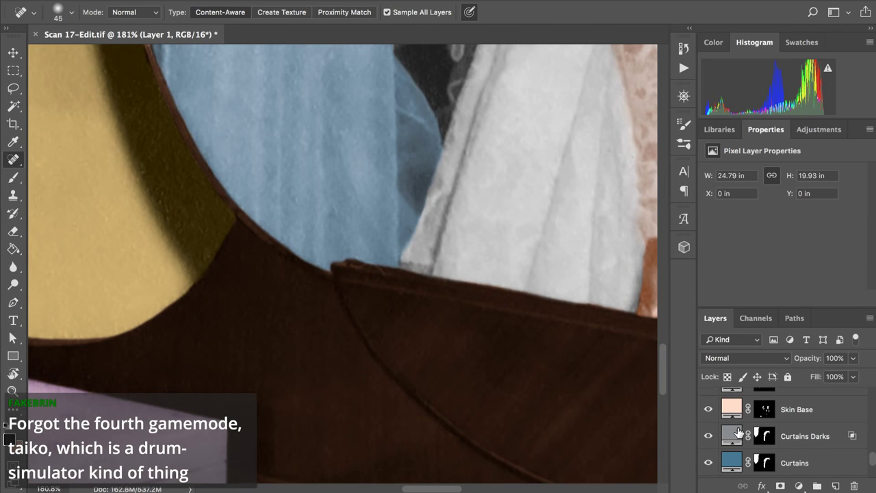
pyautogui.scroll(-3, 753, 425)
pyautogui.scroll(5, 397, 263)
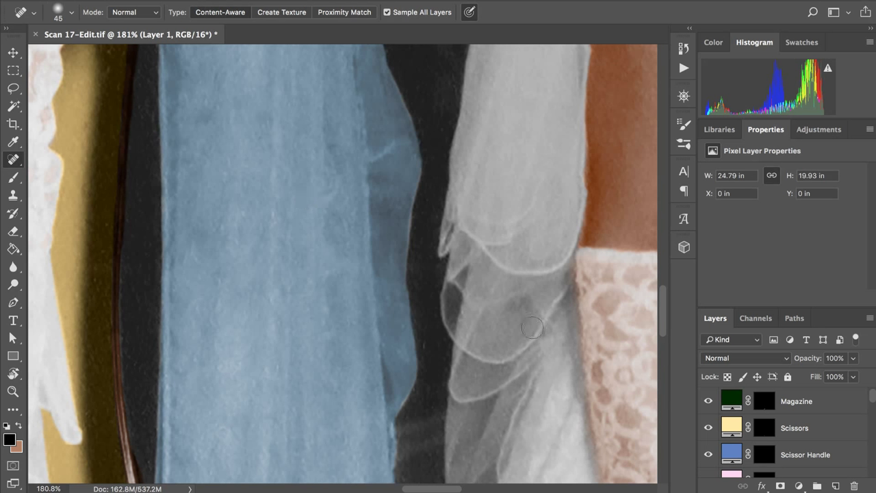
pyautogui.scroll(3, 472, 304)
pyautogui.hscroll(-2, 472, 304)
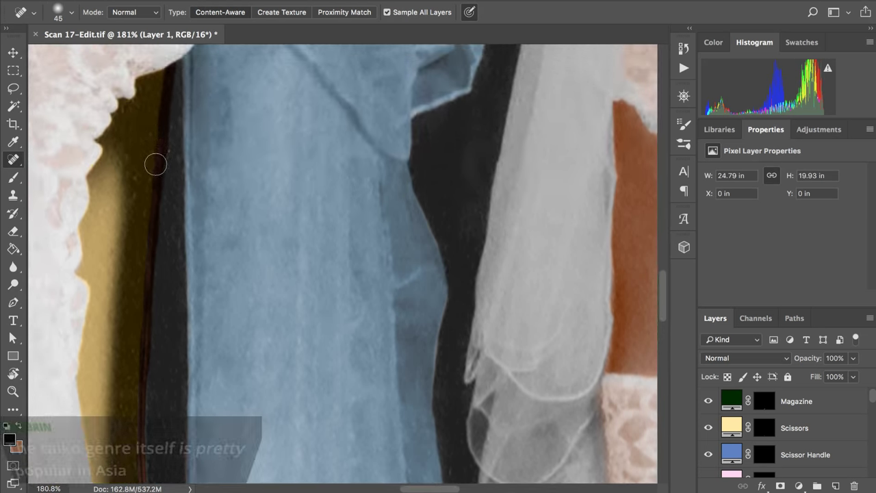
pyautogui.scroll(5, 156, 165)
pyautogui.hscroll(4, 155, 164)
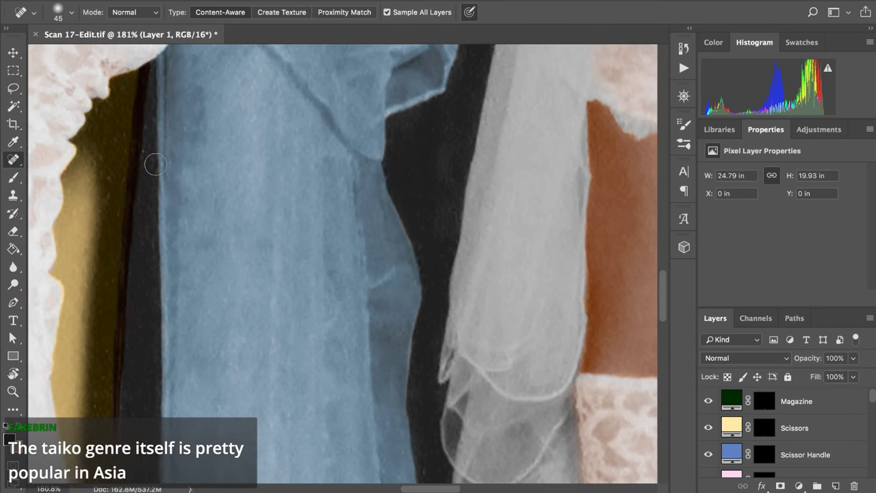
pyautogui.scroll(3, 156, 165)
pyautogui.hscroll(4, 155, 164)
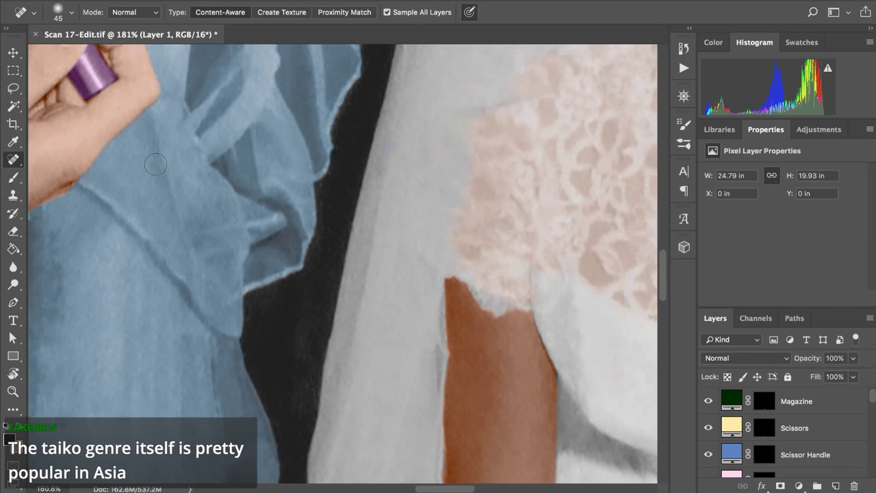
pyautogui.scroll(6, 155, 164)
pyautogui.hscroll(3, 156, 165)
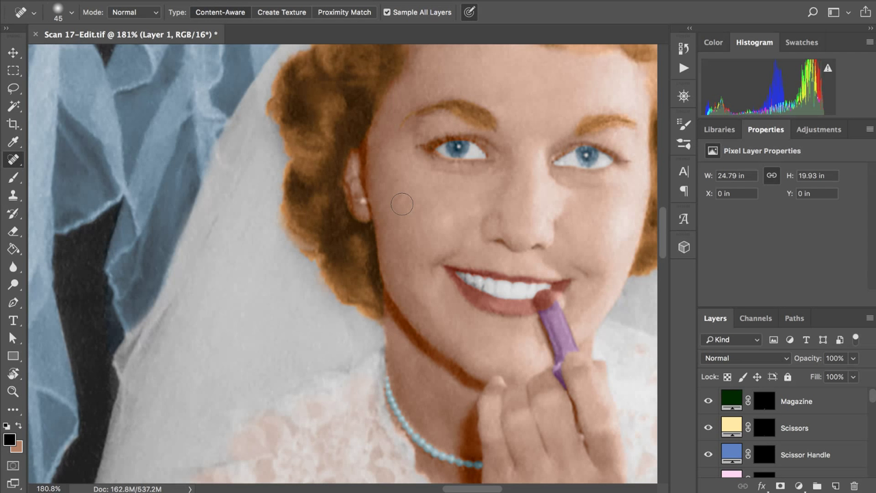
pyautogui.scroll(-5, 402, 204)
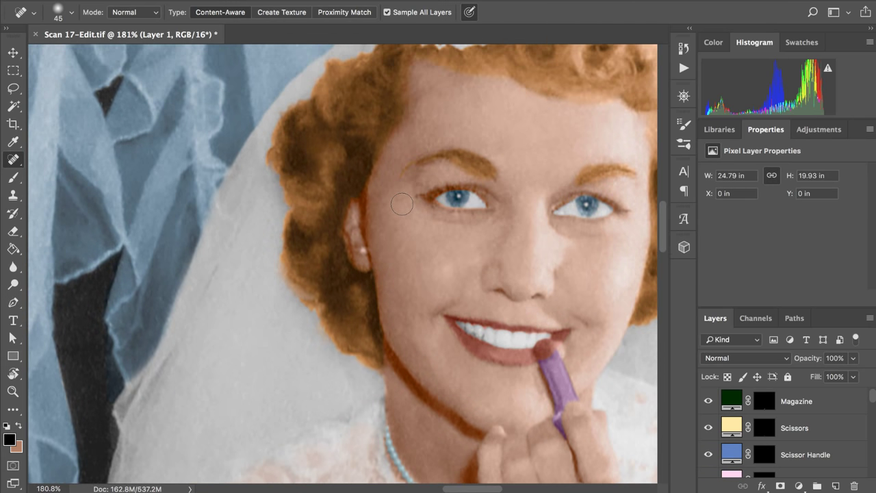
pyautogui.scroll(-3, 400, 203)
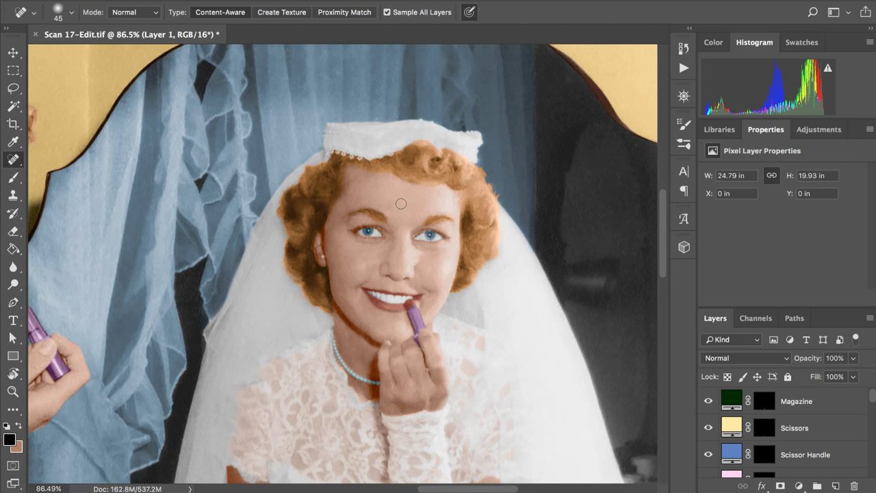
pyautogui.scroll(-1, 401, 203)
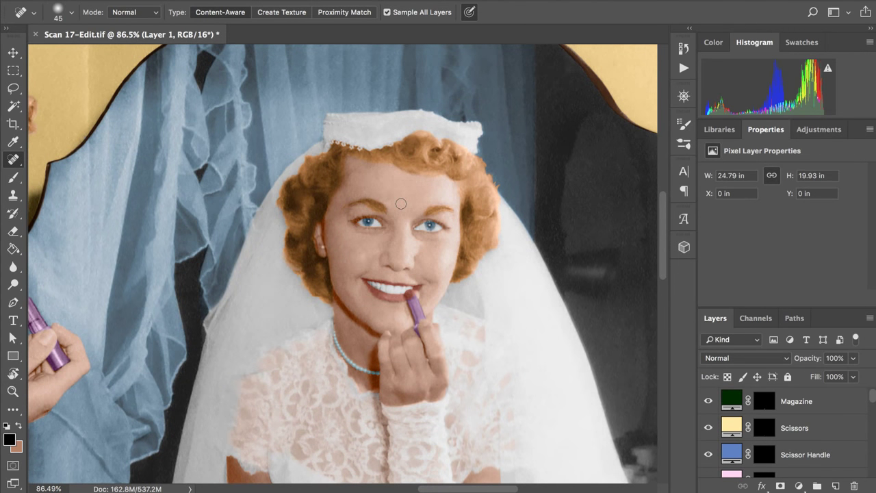
pyautogui.scroll(-2, 352, 186)
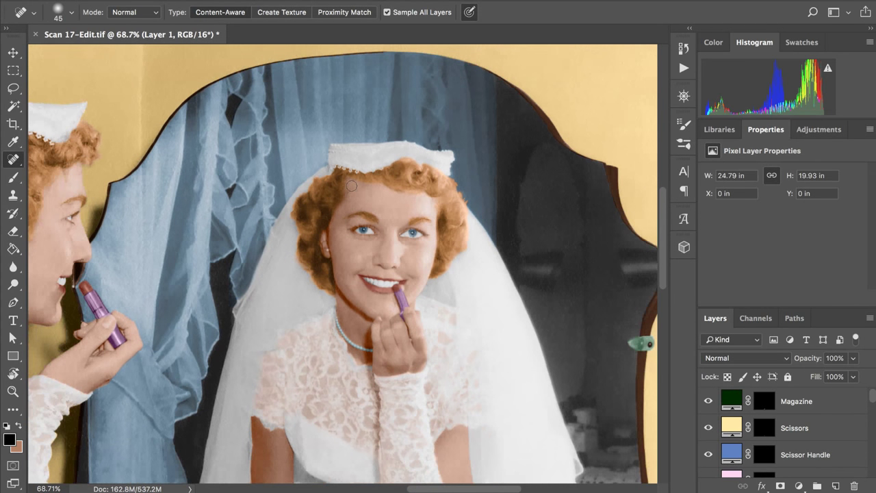
pyautogui.scroll(-1, 351, 185)
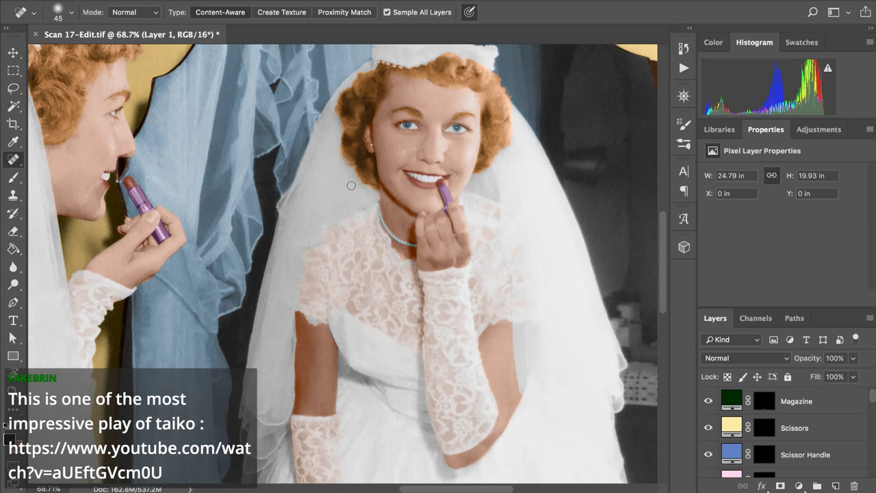
pyautogui.scroll(-5, 351, 186)
pyautogui.hscroll(-2, 352, 186)
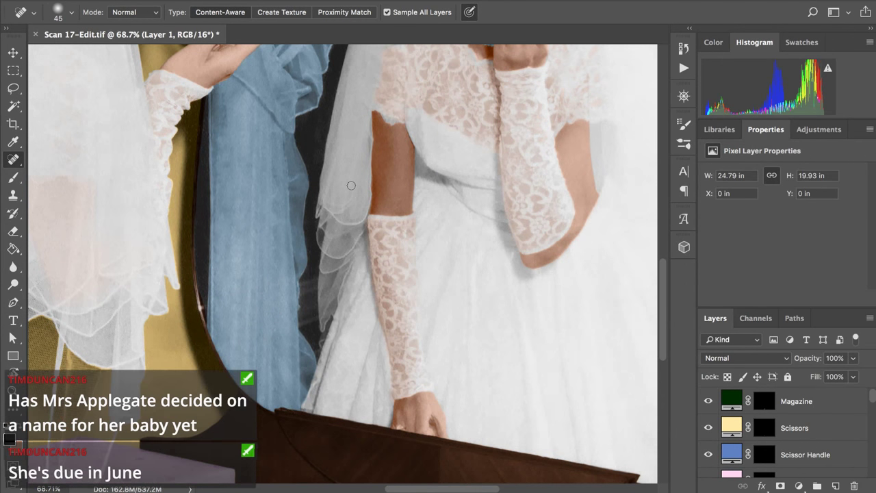
pyautogui.scroll(-4, 351, 185)
pyautogui.hscroll(-2, 351, 185)
pyautogui.scroll(-4, 351, 186)
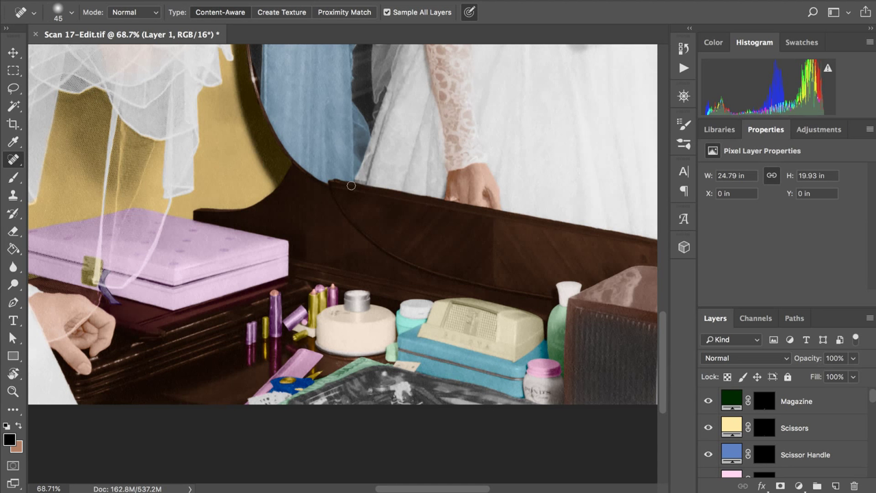
pyautogui.scroll(-2, 351, 186)
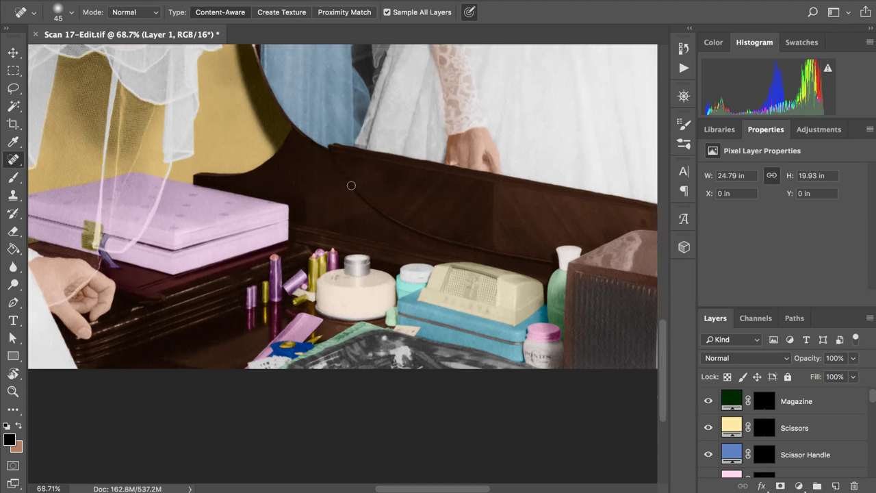
pyautogui.scroll(5, 351, 186)
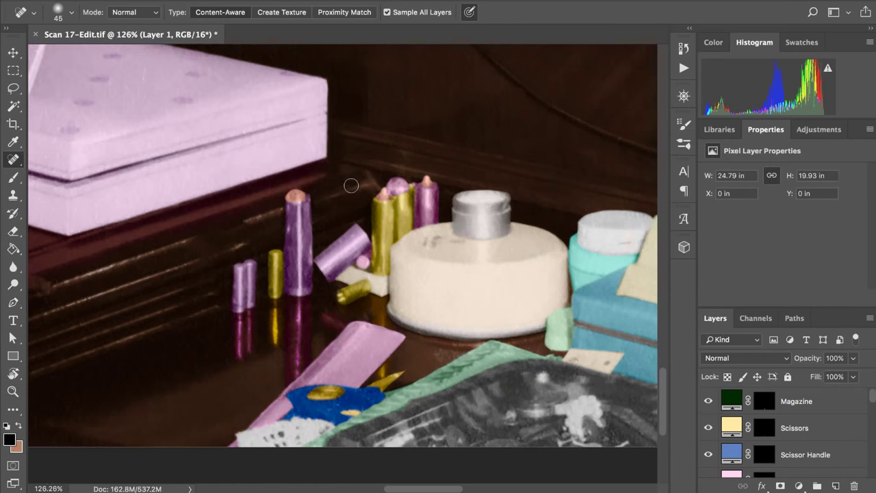
# Step: Save Scan 17-Edit.tif with Ctrl+S
pyautogui.scroll(4, 351, 185)
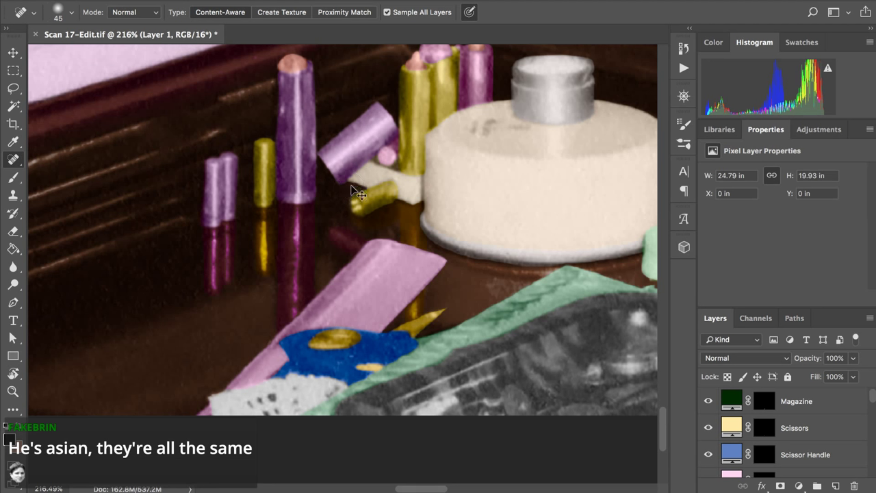
pyautogui.hotkey('ctrl', 's')
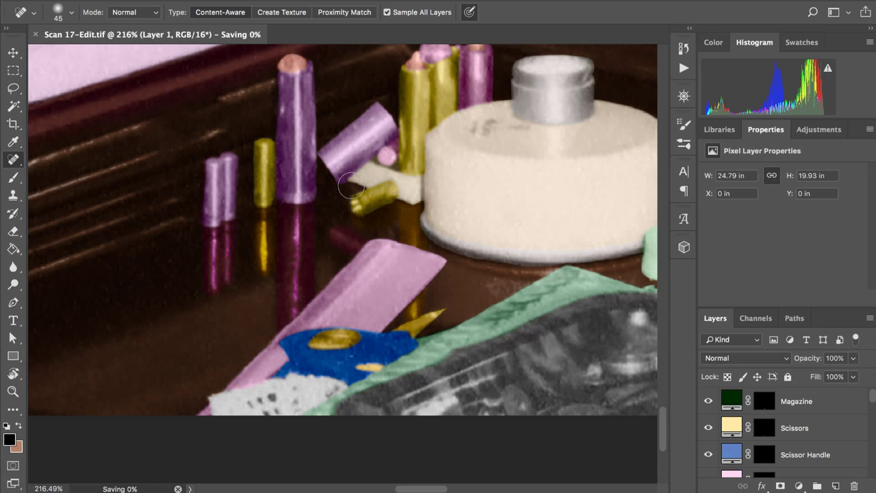
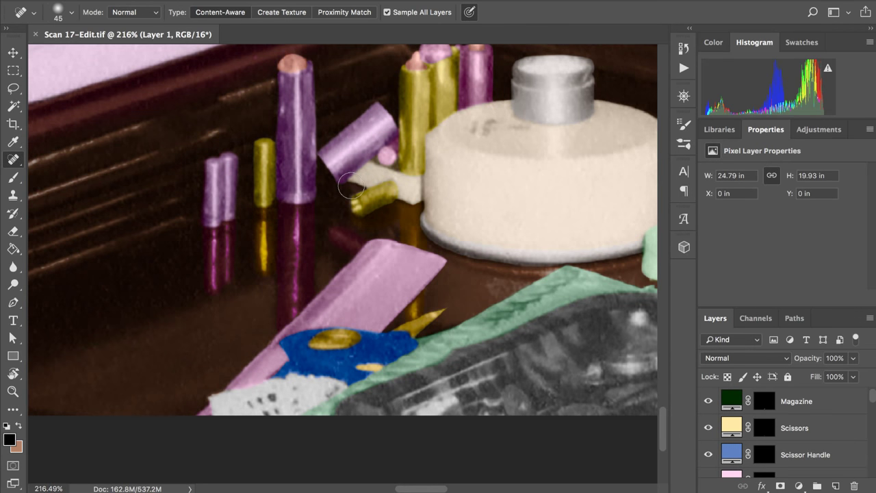
# Step: Load the Magazine area as a selection and add the Thing on Desk area to it
pyautogui.hscroll(3, 350, 186)
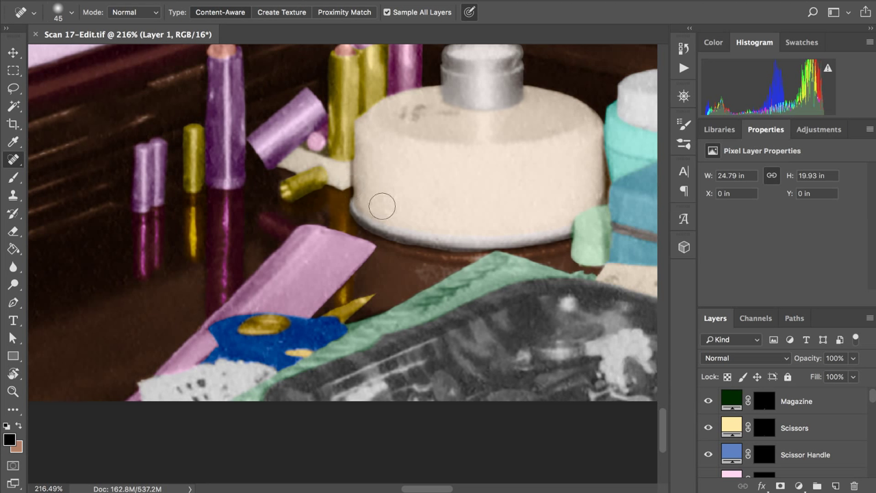
pyautogui.hscroll(5, 382, 203)
pyautogui.hscroll(8, 382, 206)
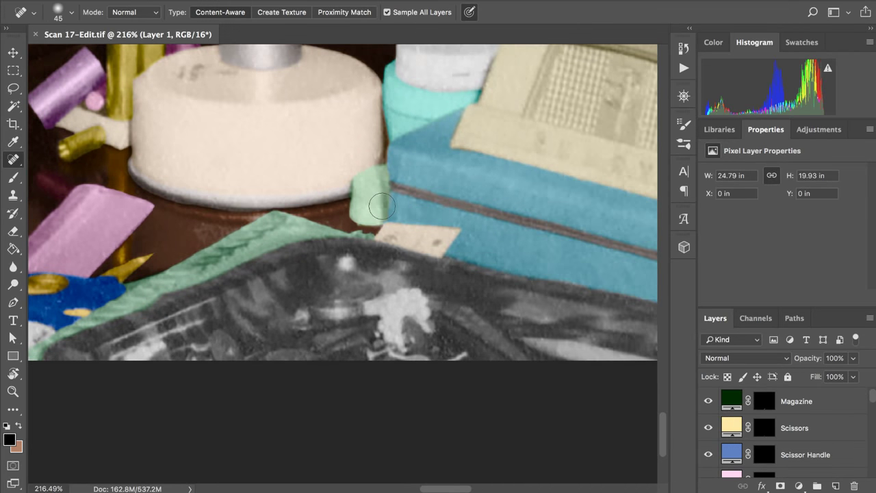
pyautogui.hscroll(-3, 382, 205)
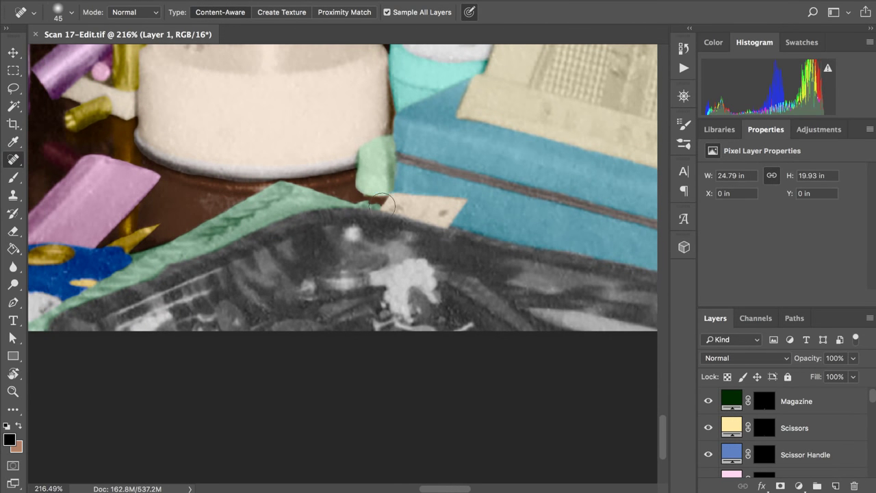
pyautogui.moveTo(733, 395); pyautogui.dragTo(762, 400)
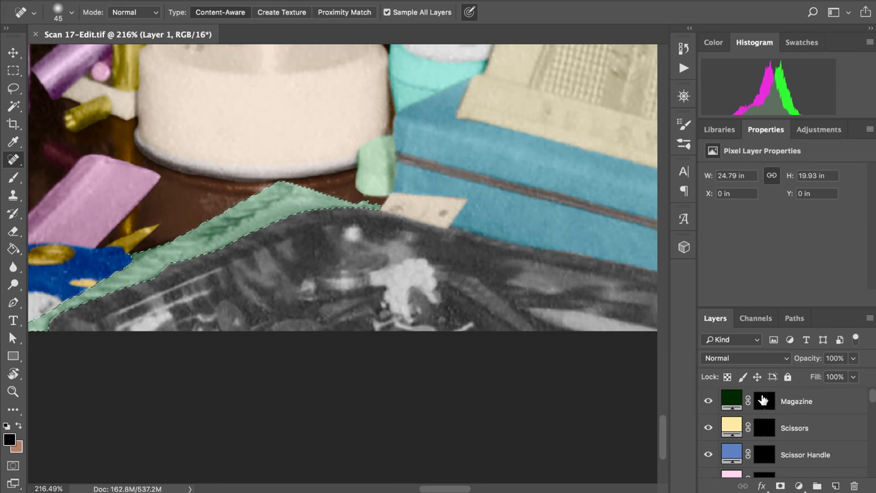
pyautogui.scroll(-3, 762, 400)
pyautogui.scroll(-1, 762, 399)
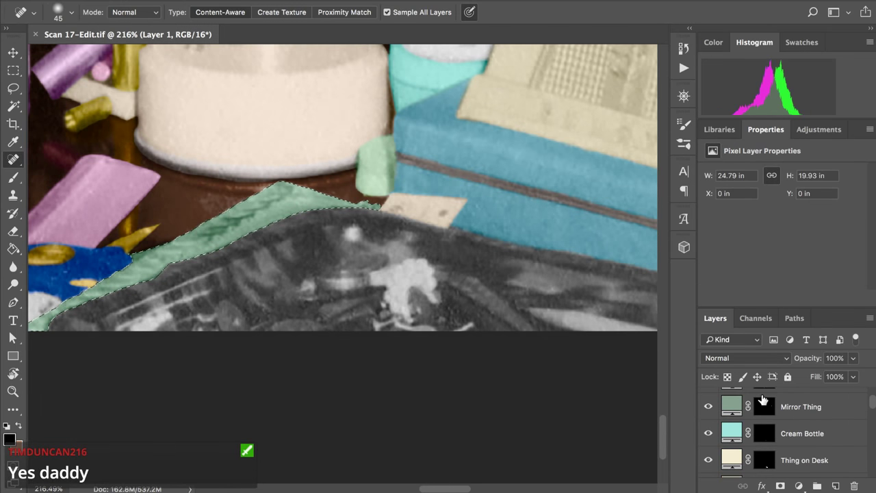
pyautogui.scroll(-1, 771, 433)
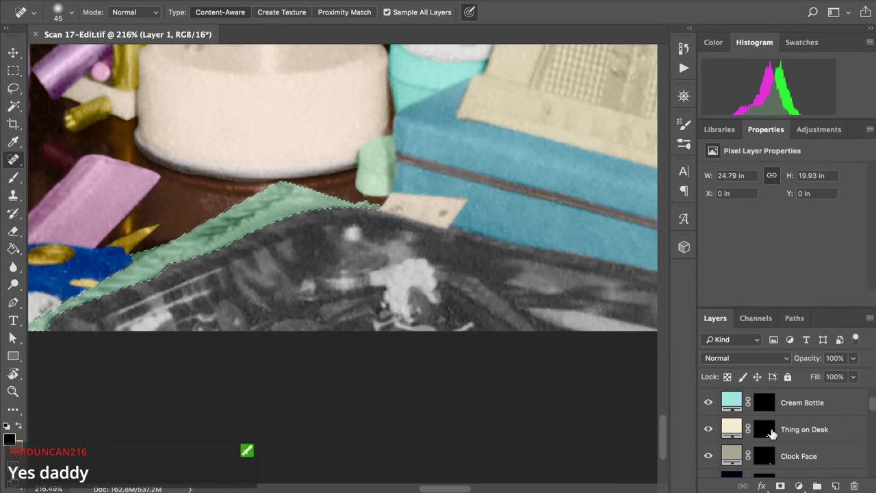
pyautogui.keyDown('super'); pyautogui.click(765, 429); pyautogui.keyUp('super')
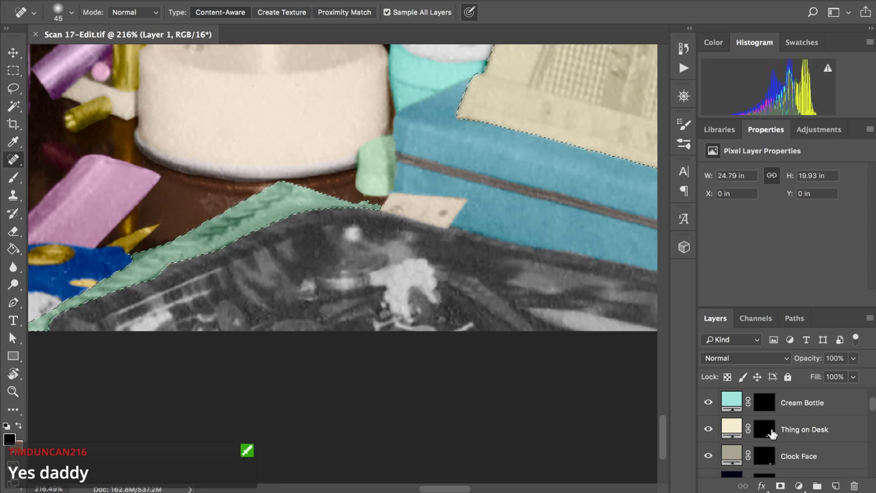
# Step: Add the Tub, Powder Blue Case and Silver Top areas to the selection
pyautogui.scroll(-1, 772, 433)
pyautogui.scroll(-3, 771, 433)
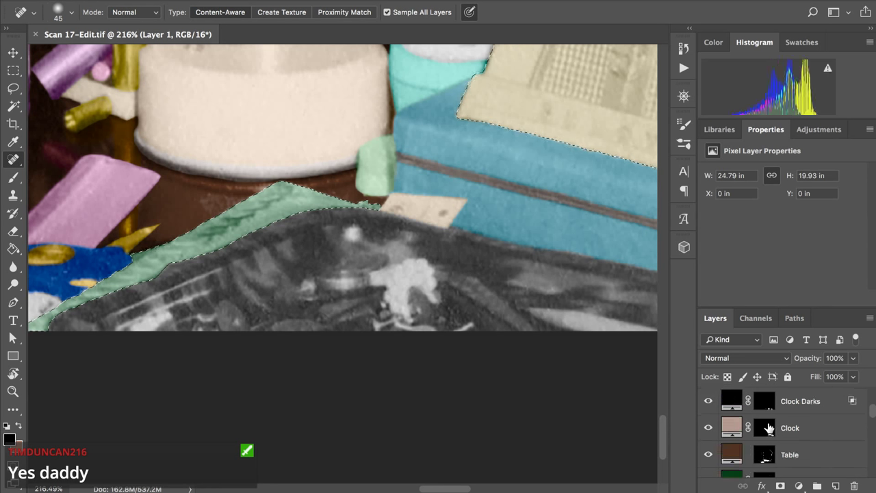
pyautogui.scroll(-2, 769, 430)
pyautogui.scroll(-3, 767, 428)
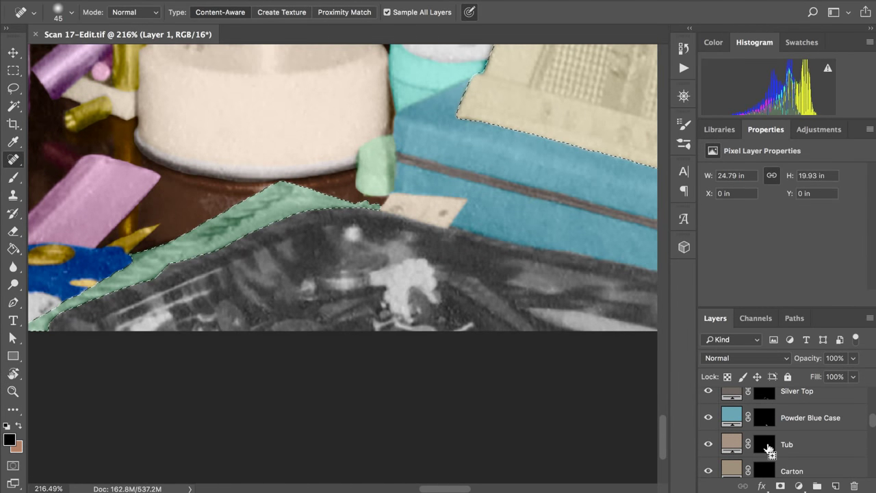
pyautogui.keyDown('ctrl'); pyautogui.keyDown('shift'); pyautogui.click(768, 448); pyautogui.keyUp('shift'); pyautogui.keyUp('ctrl')
pyautogui.scroll(-1, 764, 463)
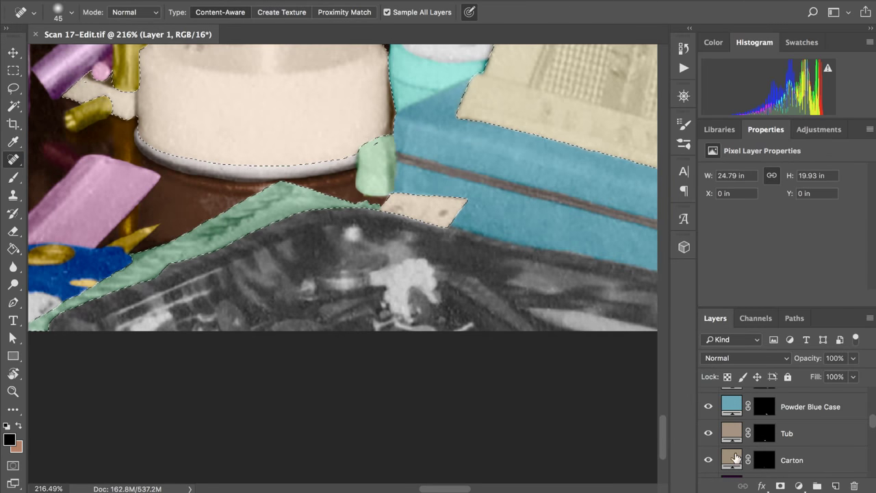
pyautogui.keyDown('ctrl'); pyautogui.keyDown('shift'); pyautogui.click(770, 414); pyautogui.keyUp('shift'); pyautogui.keyUp('ctrl')
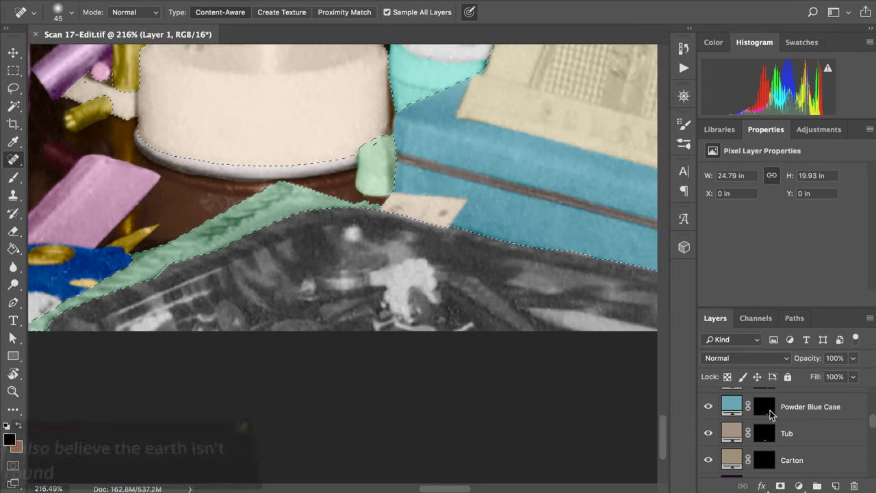
pyautogui.hscroll(3, 486, 341)
pyautogui.hscroll(4, 486, 340)
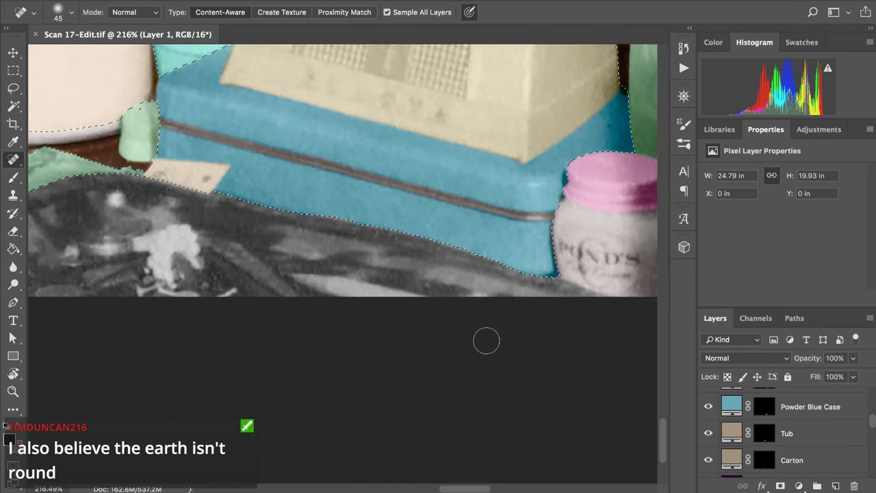
pyautogui.scroll(2, 750, 431)
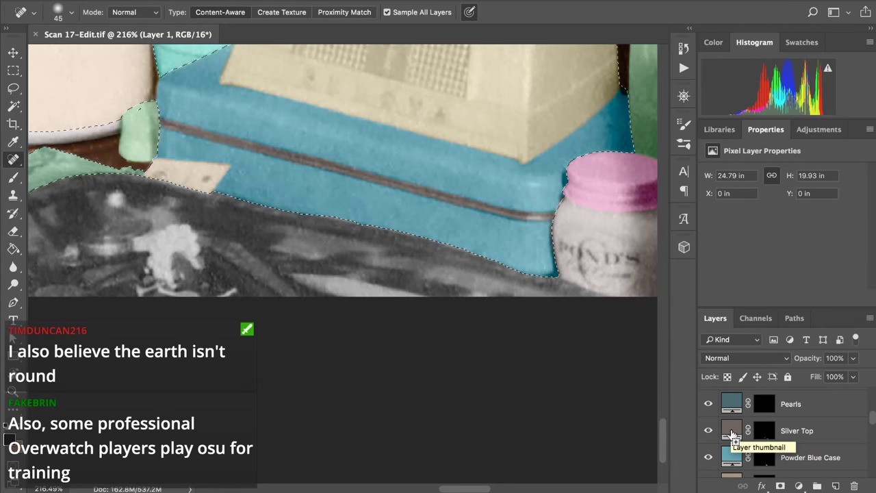
pyautogui.keyDown('ctrl'); pyautogui.click(758, 439); pyautogui.keyUp('ctrl')
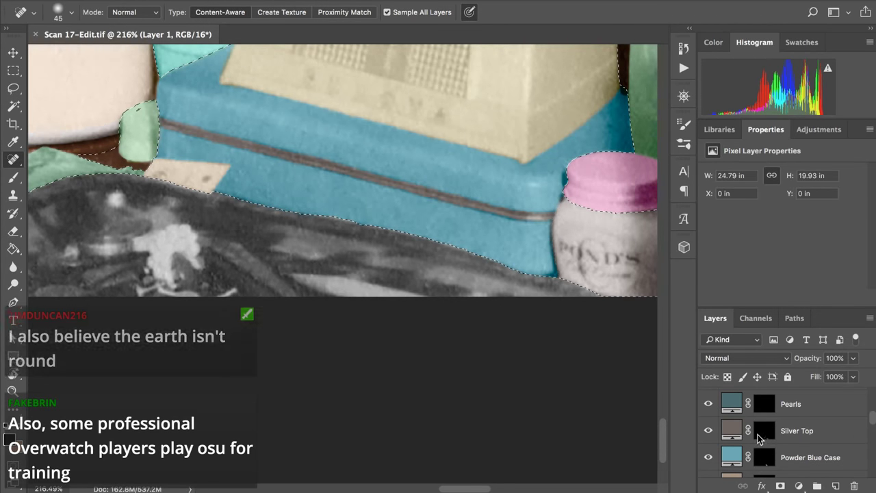
pyautogui.scroll(1, 759, 439)
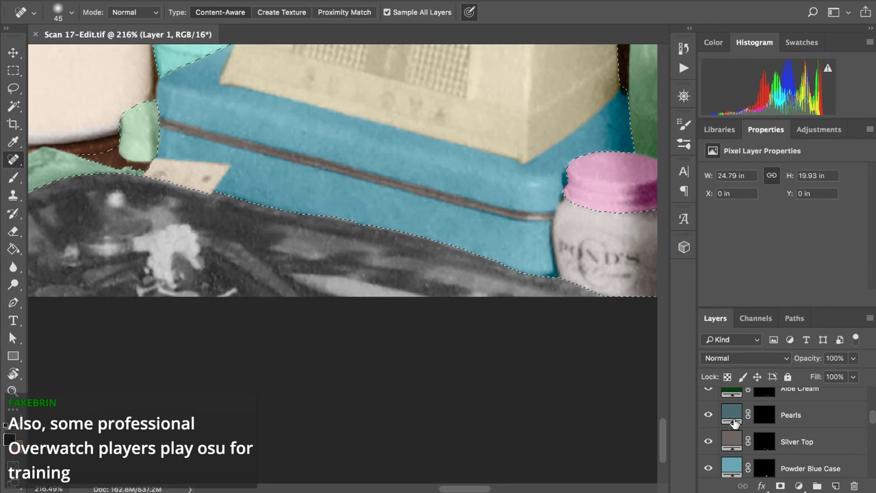
pyautogui.hscroll(-6, 574, 309)
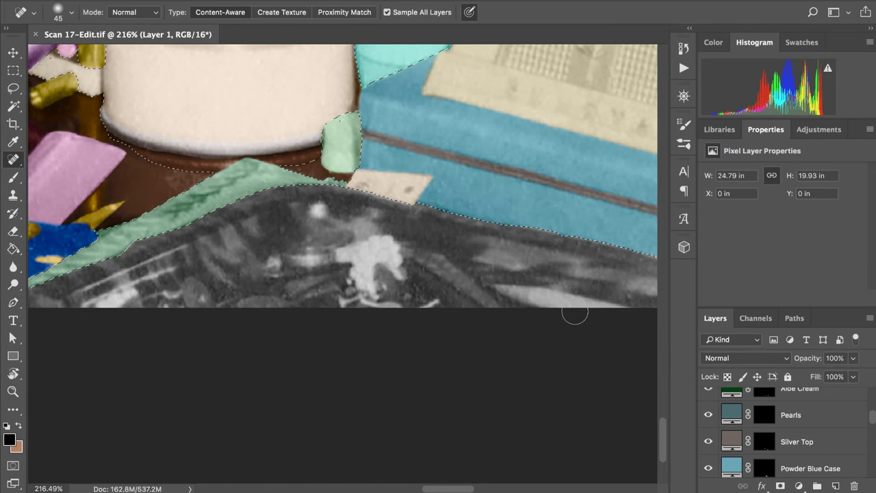
pyautogui.hscroll(-5, 575, 313)
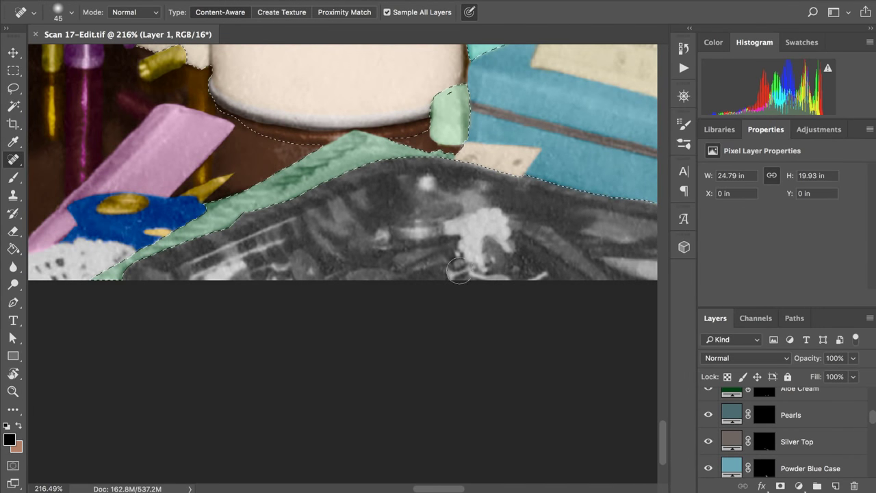
pyautogui.hscroll(8, 512, 254)
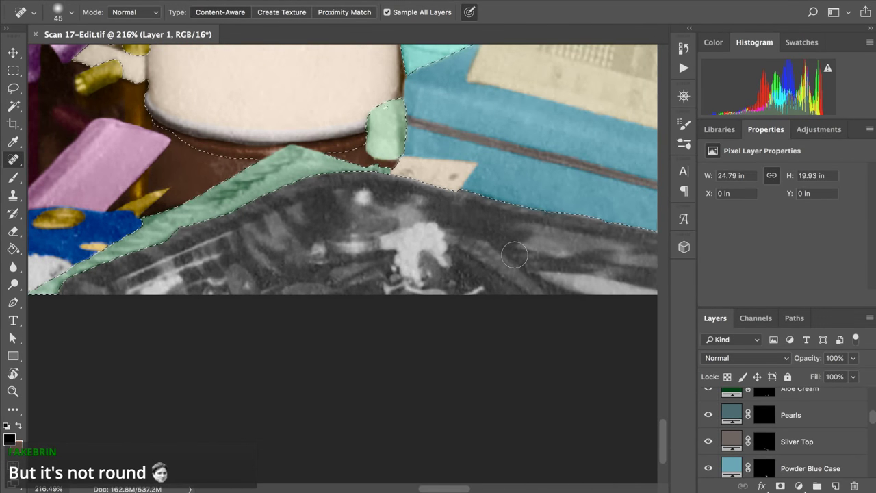
pyautogui.hscroll(3, 513, 254)
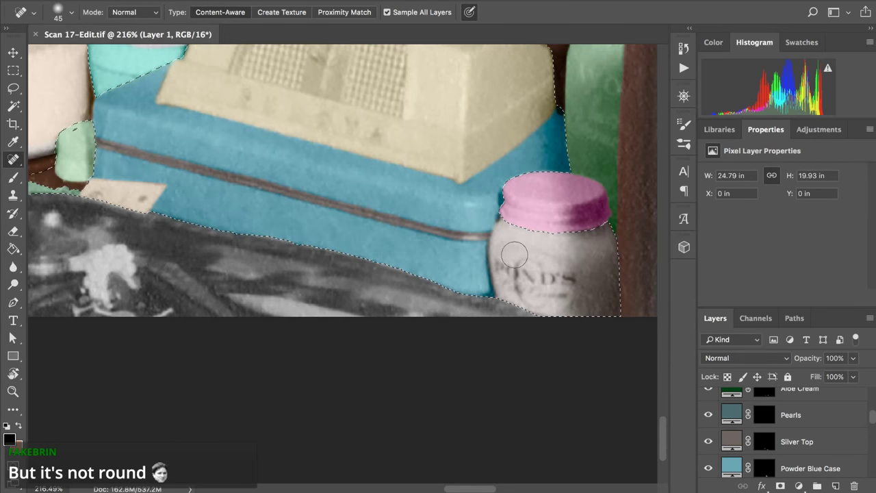
pyautogui.scroll(2, 514, 255)
pyautogui.hscroll(1, 514, 255)
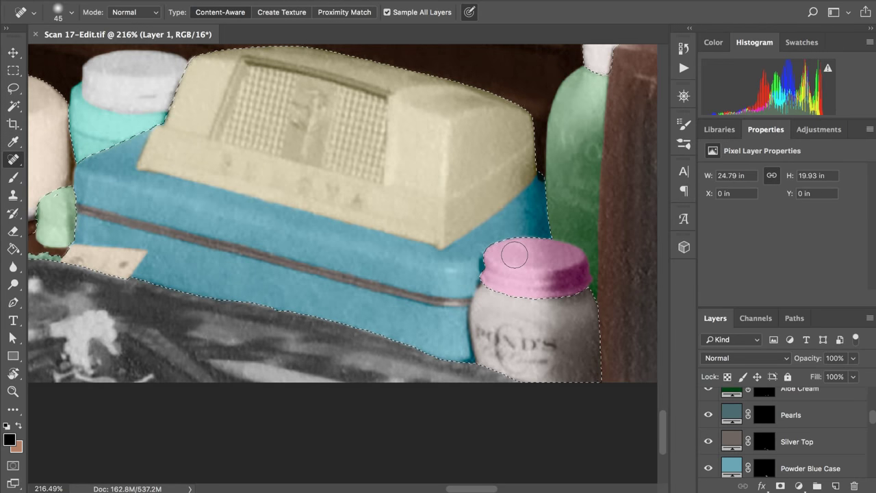
pyautogui.scroll(-5, 514, 255)
pyautogui.hscroll(-5, 514, 255)
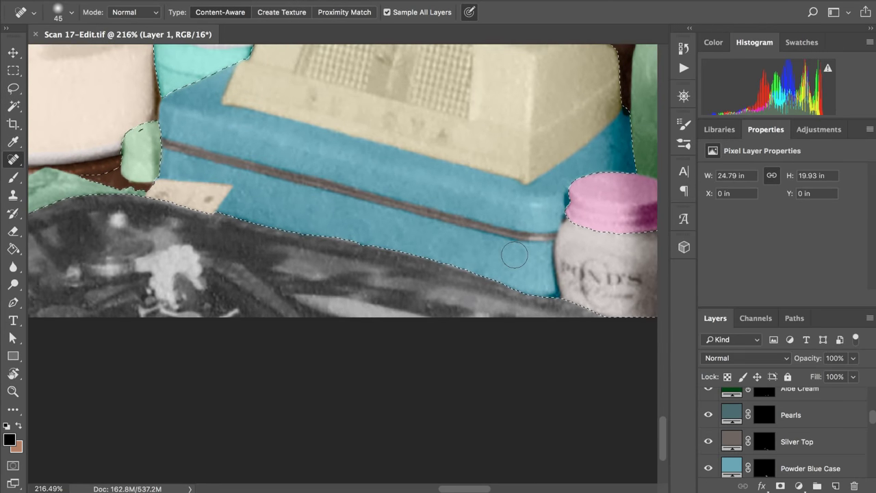
pyautogui.scroll(8, 514, 255)
pyautogui.hscroll(-2, 514, 255)
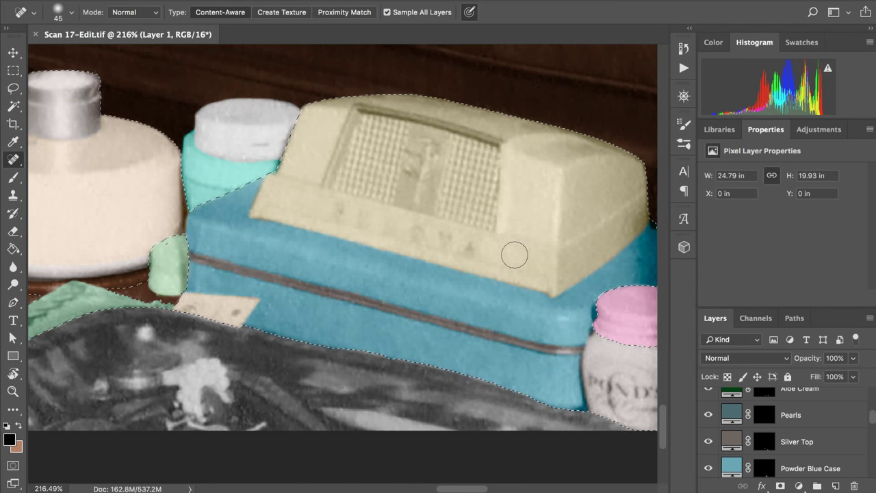
pyautogui.hscroll(-10, 515, 254)
pyautogui.scroll(-3, 514, 255)
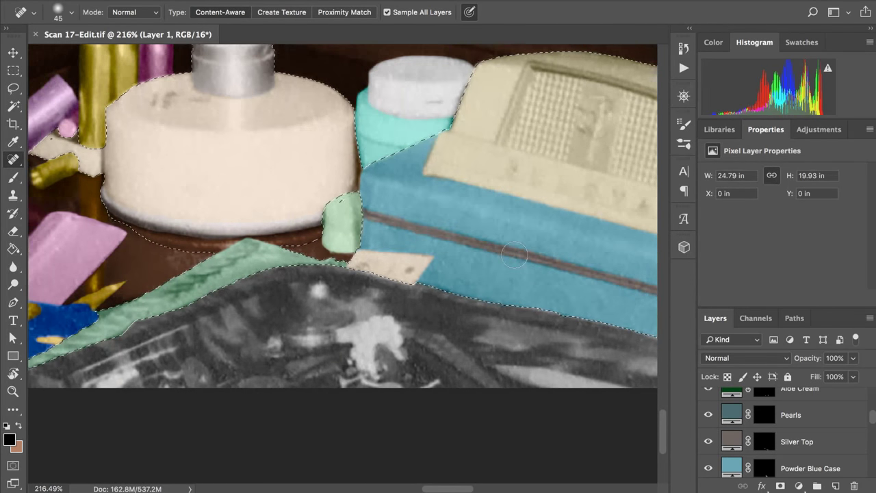
pyautogui.hscroll(-6, 515, 255)
pyautogui.scroll(-2, 514, 255)
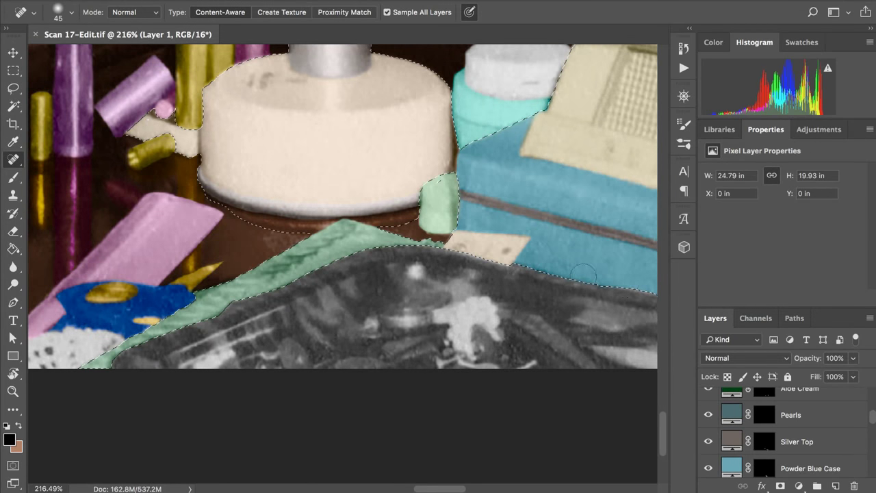
pyautogui.scroll(3, 765, 452)
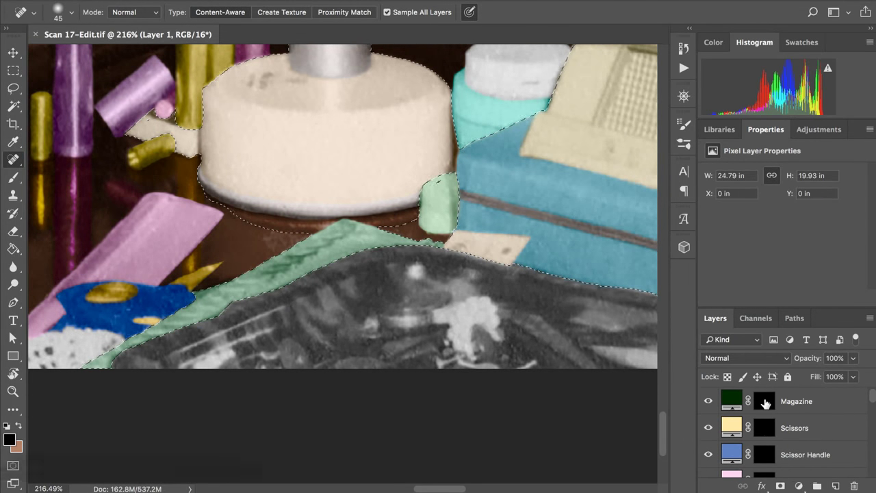
# Step: Target the Magazine colour fill layer and invert the selection to the uncoloured areas
pyautogui.click(765, 403)
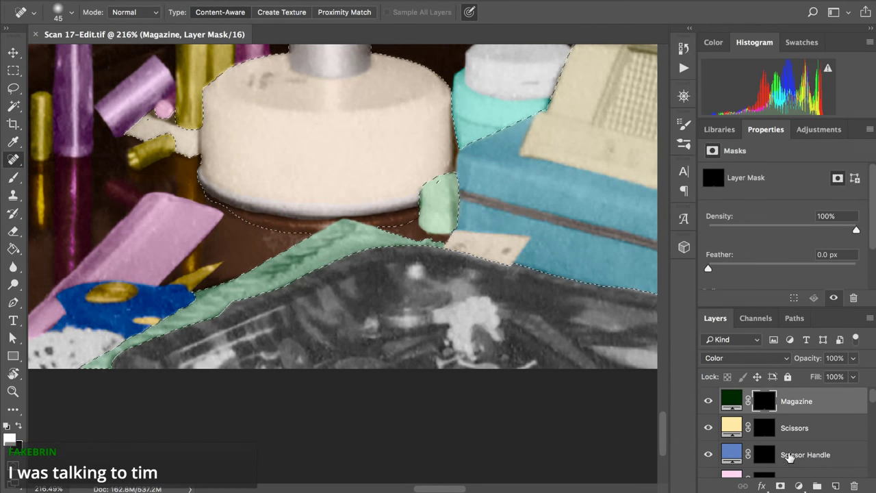
pyautogui.click(731, 401)
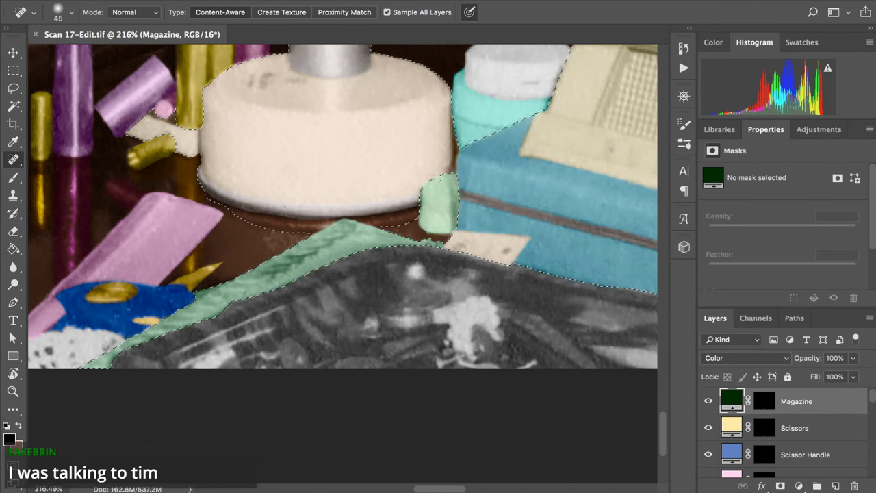
pyautogui.click(336, 0)
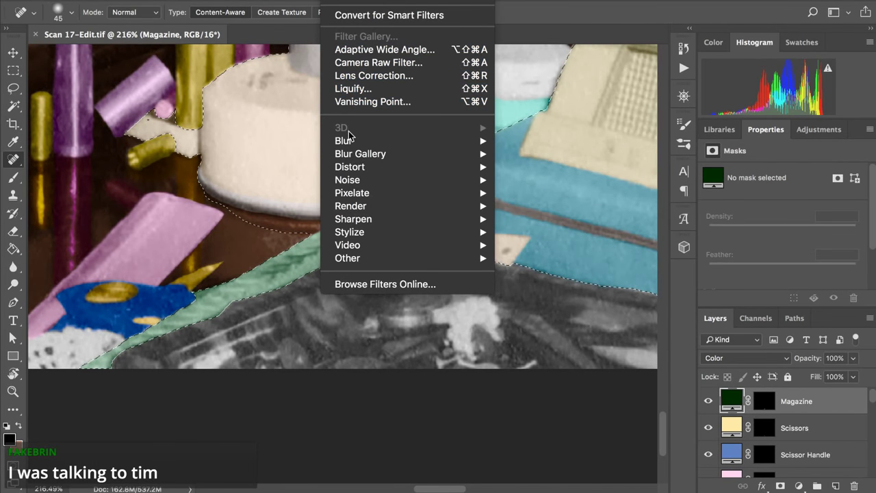
pyautogui.moveTo(301, 1)
pyautogui.click(310, 29)
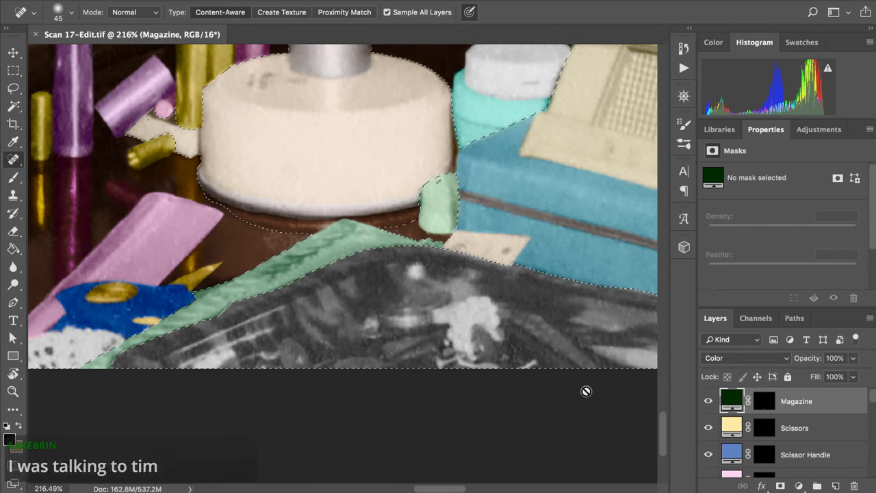
# Step: Add a Solid Color fill layer in dark green #1c3909
pyautogui.click(799, 486)
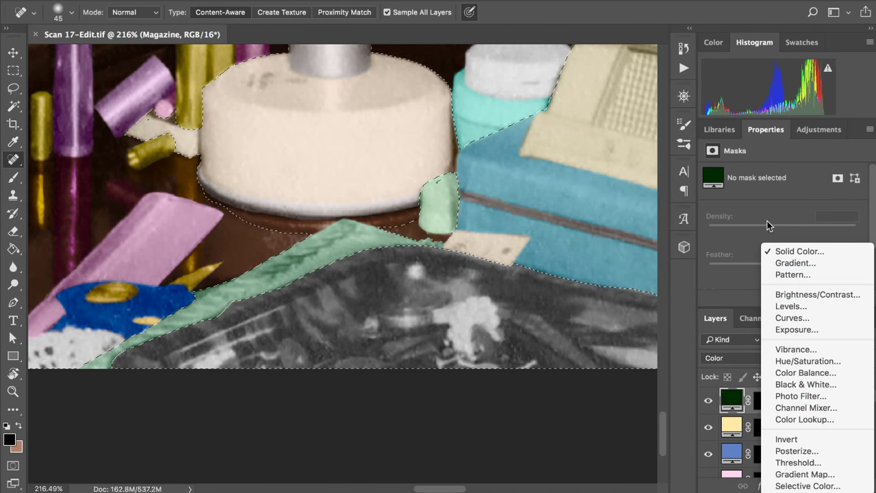
pyautogui.click(780, 251)
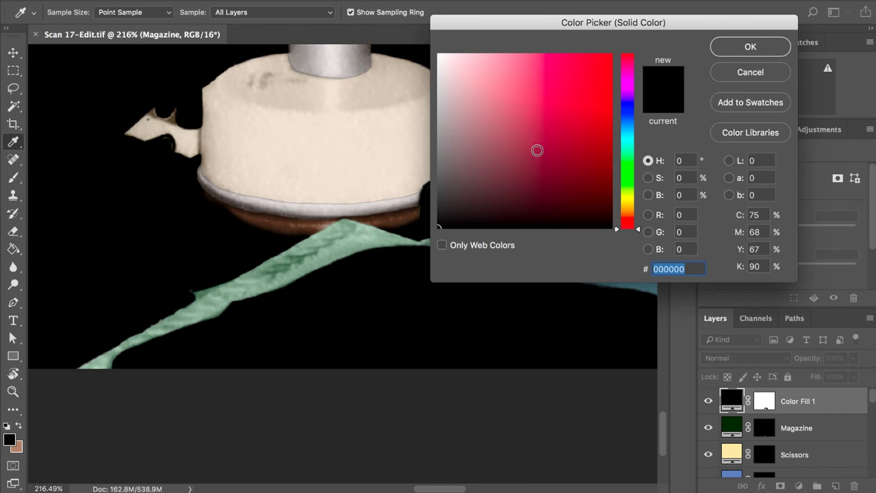
pyautogui.click(630, 184)
pyautogui.click(582, 170)
pyautogui.click(584, 189)
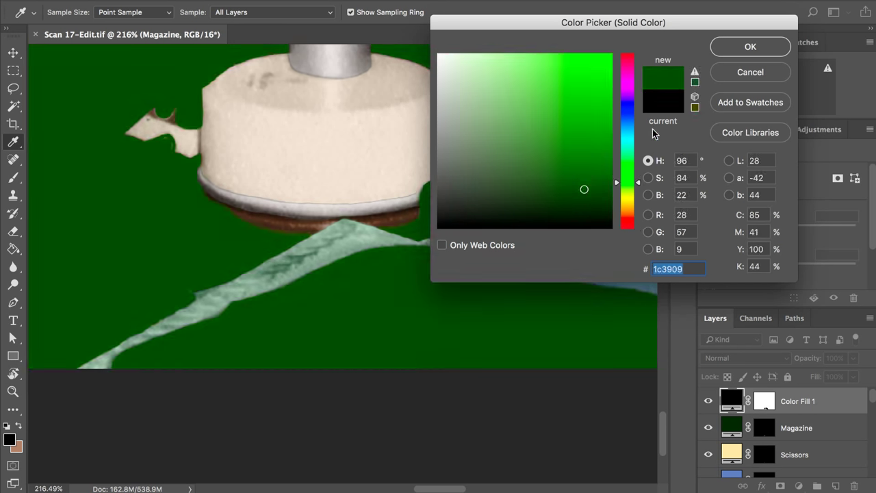
pyautogui.click(733, 48)
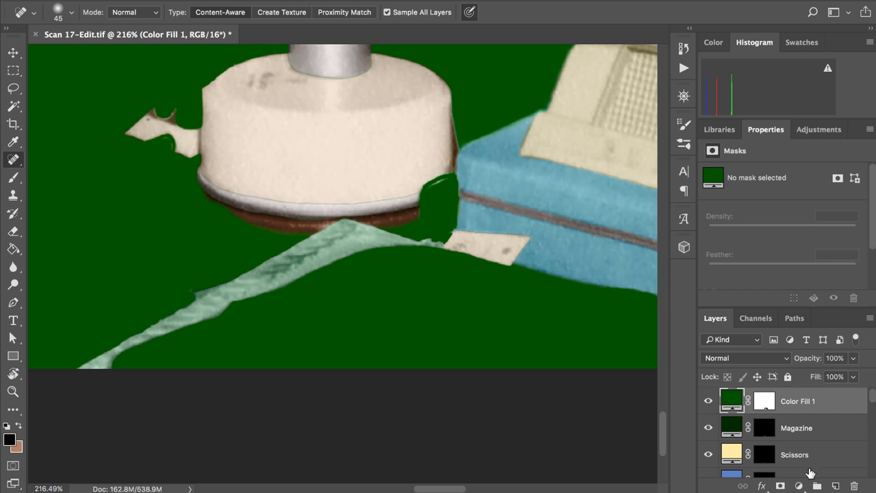
pyautogui.click(798, 486)
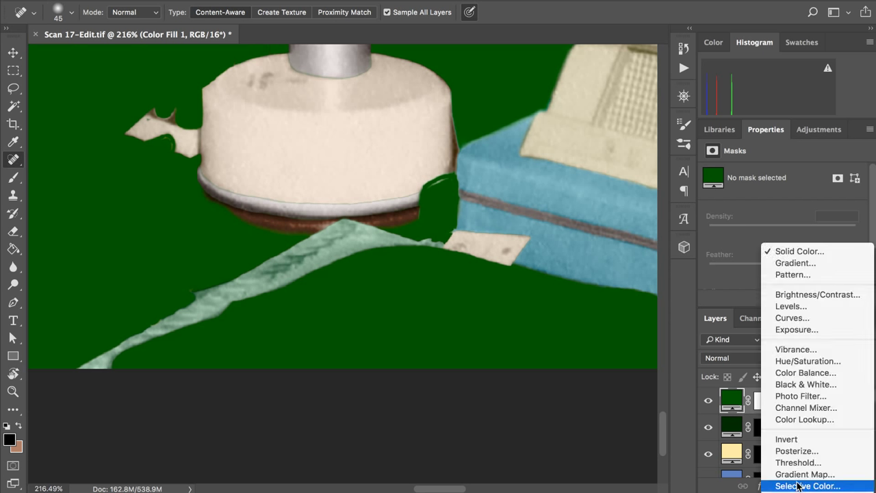
pyautogui.click(795, 245)
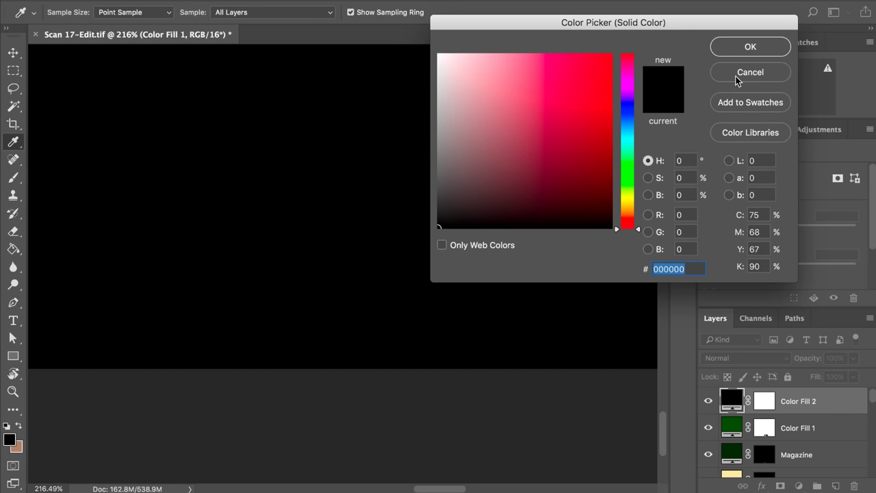
pyautogui.click(627, 171)
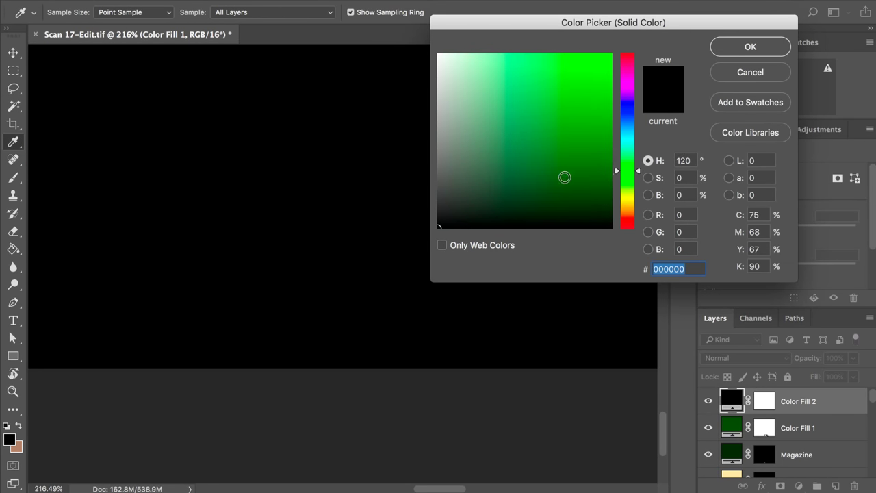
pyautogui.click(558, 181)
pyautogui.click(733, 49)
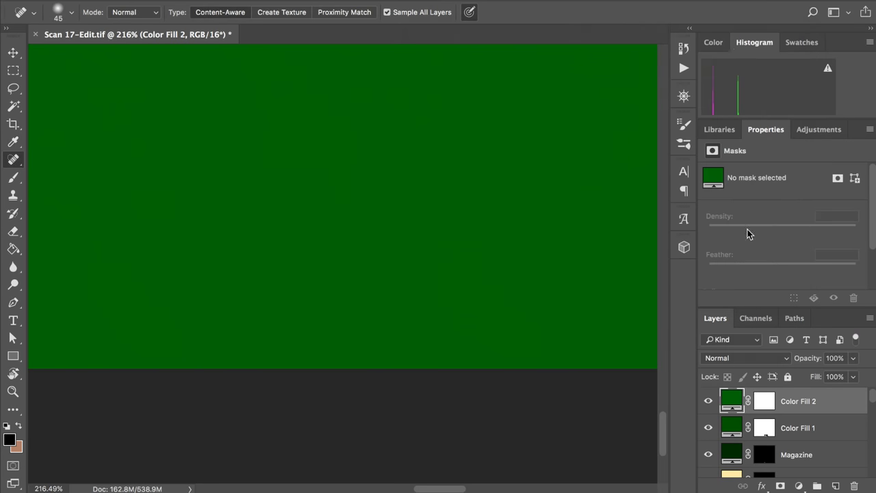
pyautogui.click(765, 428)
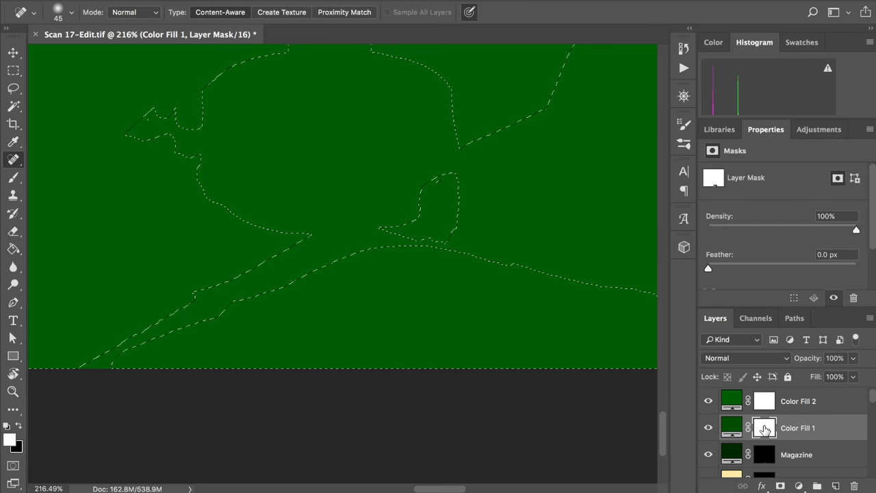
pyautogui.click(735, 404)
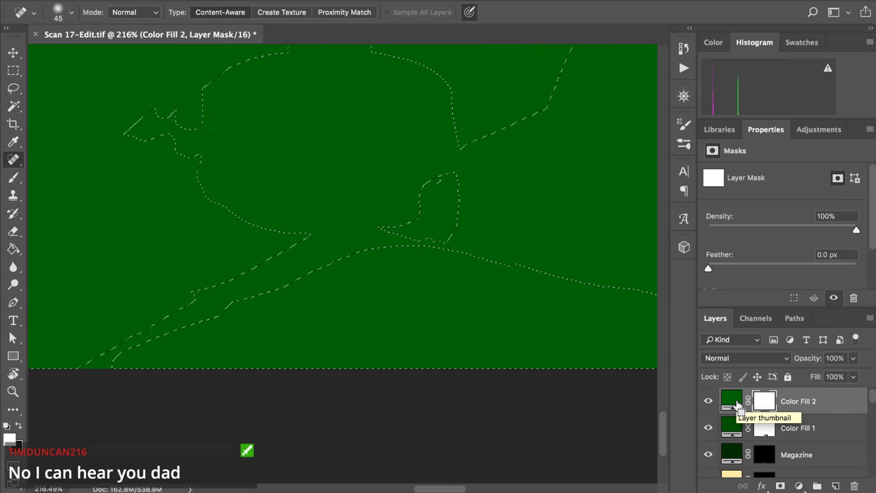
pyautogui.hotkey('ctrl', 'i')
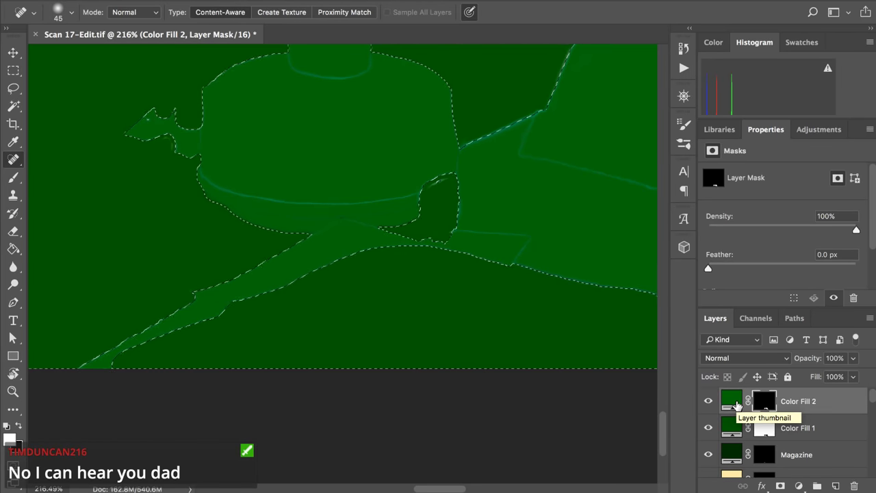
pyautogui.click(741, 409)
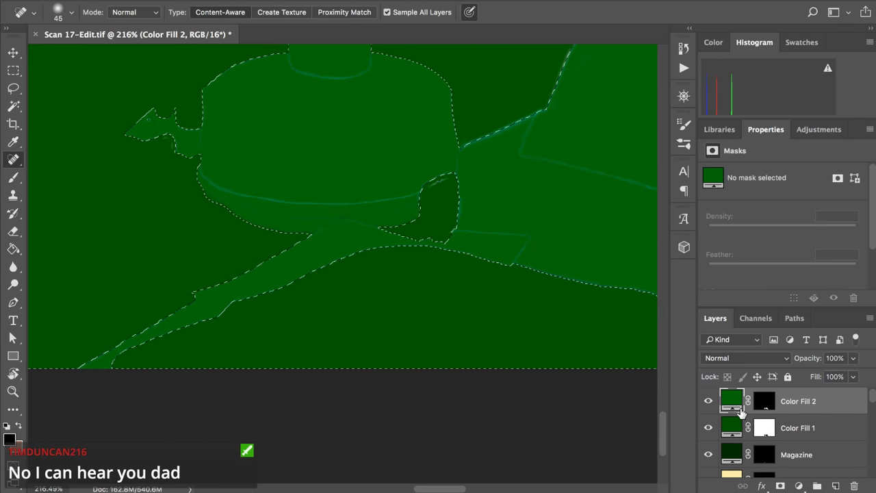
pyautogui.click(854, 485)
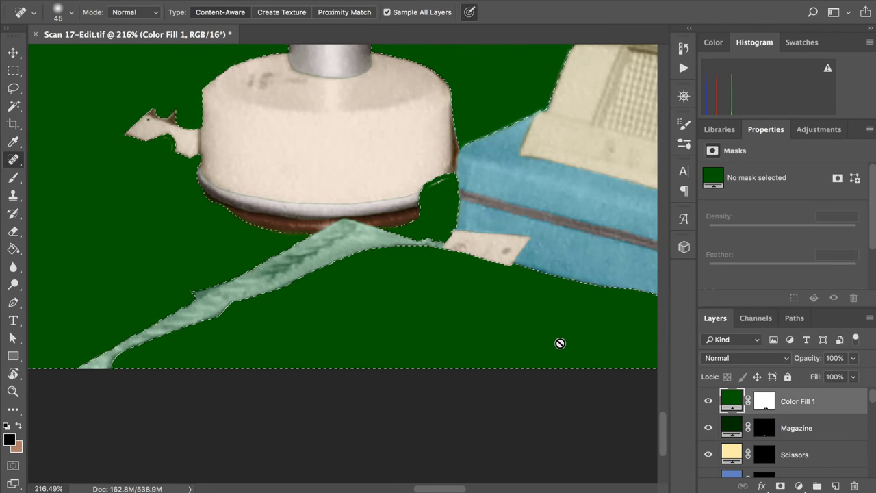
pyautogui.scroll(-5, 568, 353)
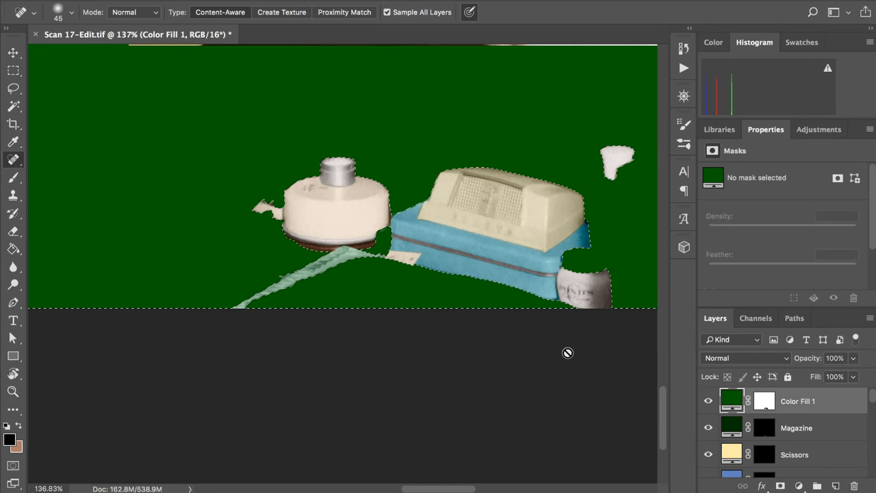
pyautogui.scroll(-3, 584, 371)
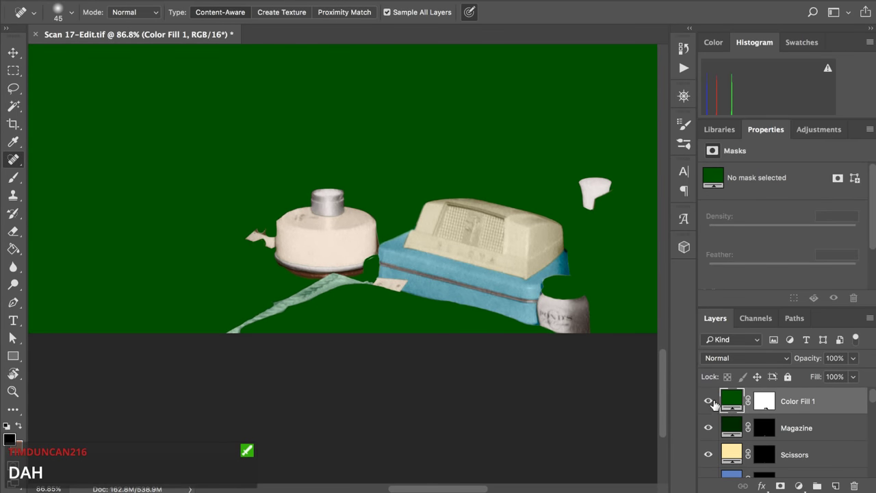
pyautogui.scroll(4, 567, 319)
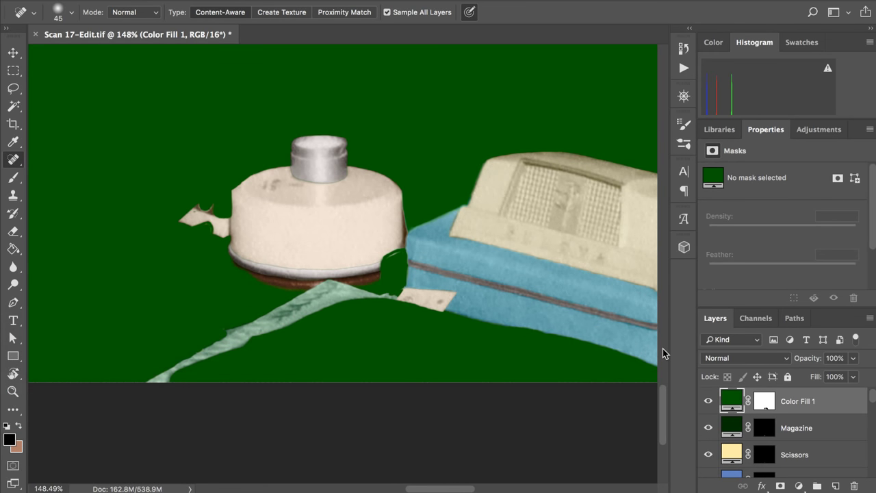
pyautogui.scroll(3, 662, 348)
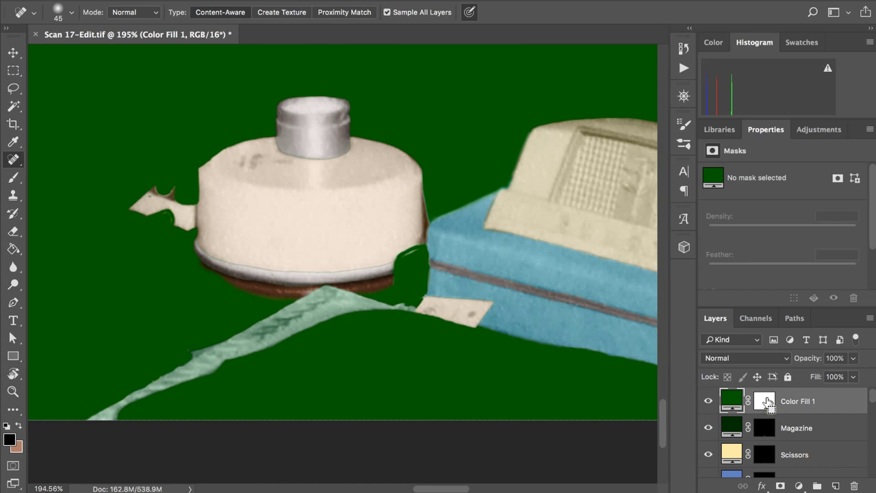
pyautogui.keyDown('ctrl'); pyautogui.click(767, 403); pyautogui.keyUp('ctrl')
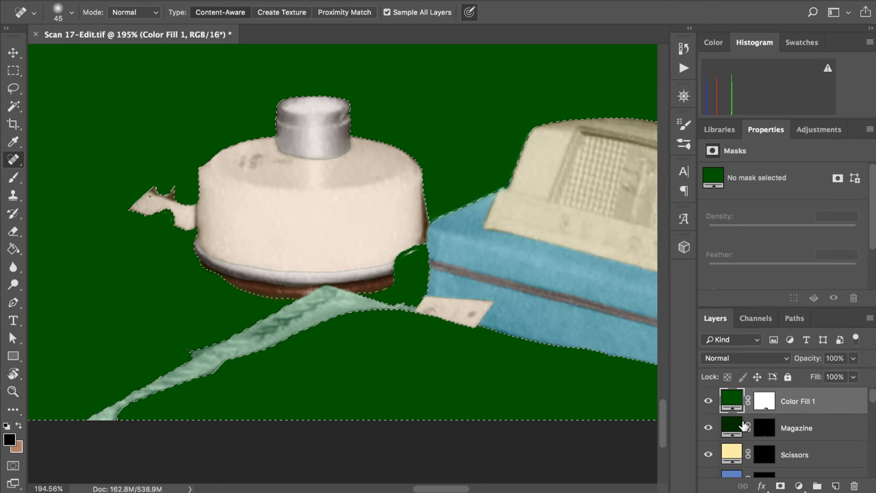
pyautogui.hotkey('ctrl', 'd')
pyautogui.click(798, 486)
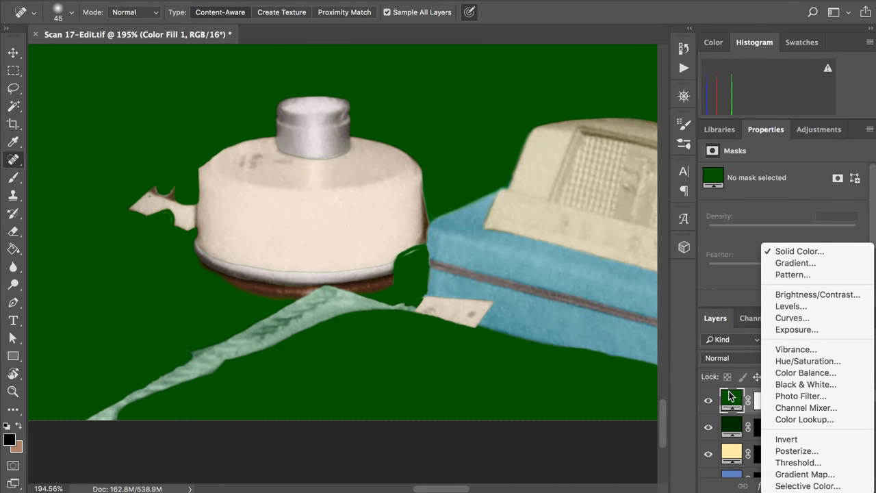
# Step: Duplicate Color Fill 1 and delete the mask from Color Fill 1 copy
pyautogui.click(730, 396)
pyautogui.hotkey('ctrl', 'j')
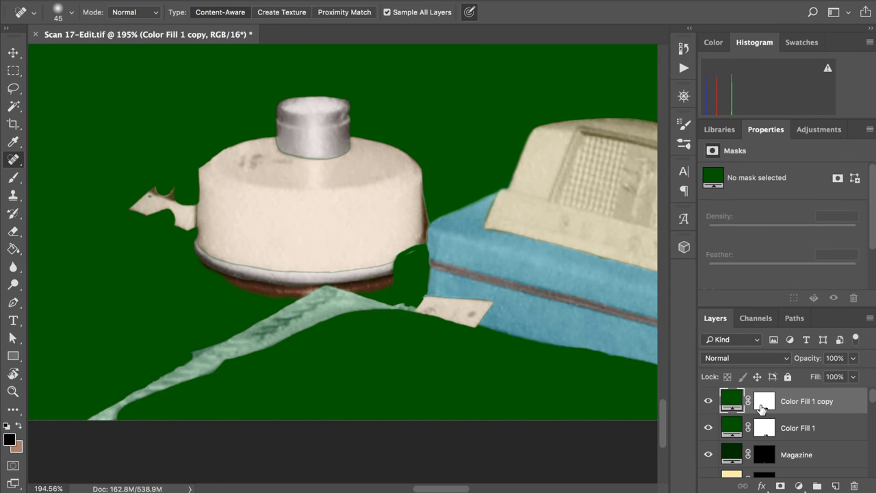
pyautogui.click(762, 408)
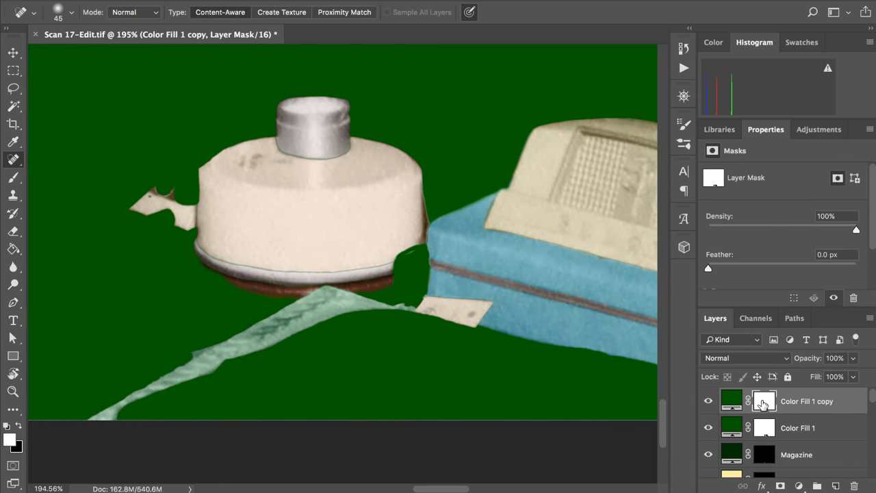
pyautogui.rightClick(763, 404)
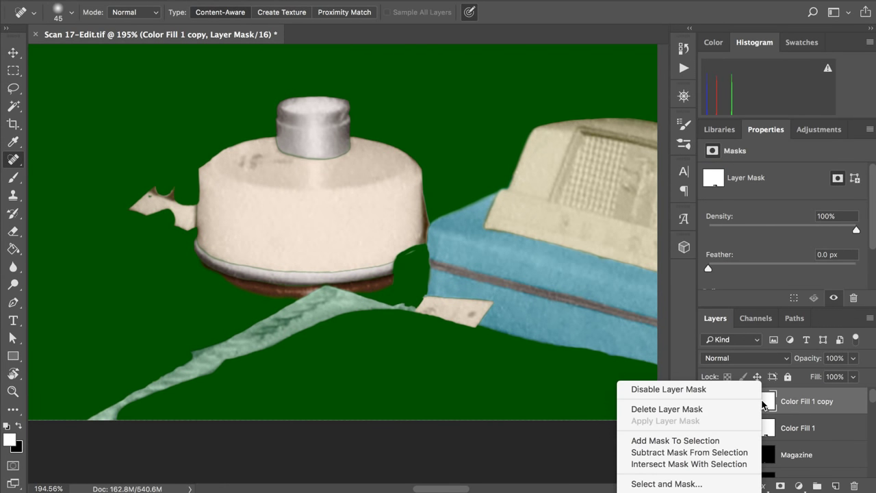
pyautogui.click(680, 409)
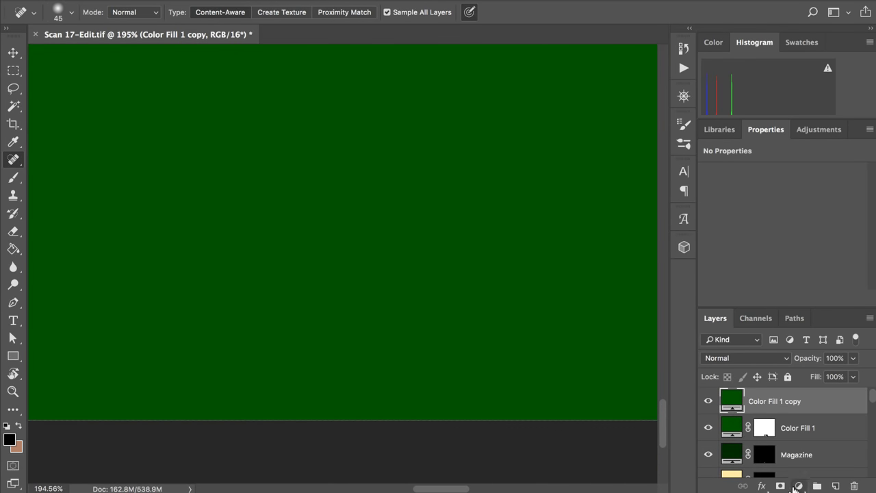
# Step: Give Color Fill 1 copy a fresh mask inverted to black
pyautogui.click(798, 485)
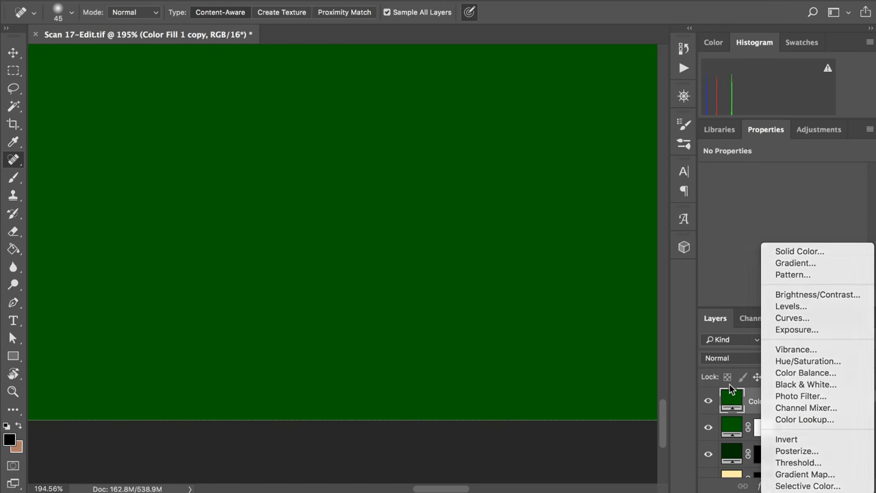
pyautogui.press('Escape')
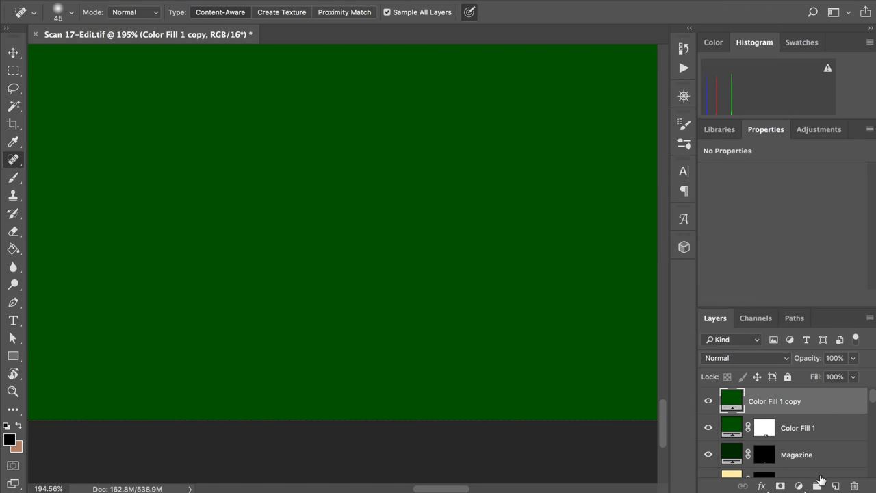
pyautogui.click(780, 486)
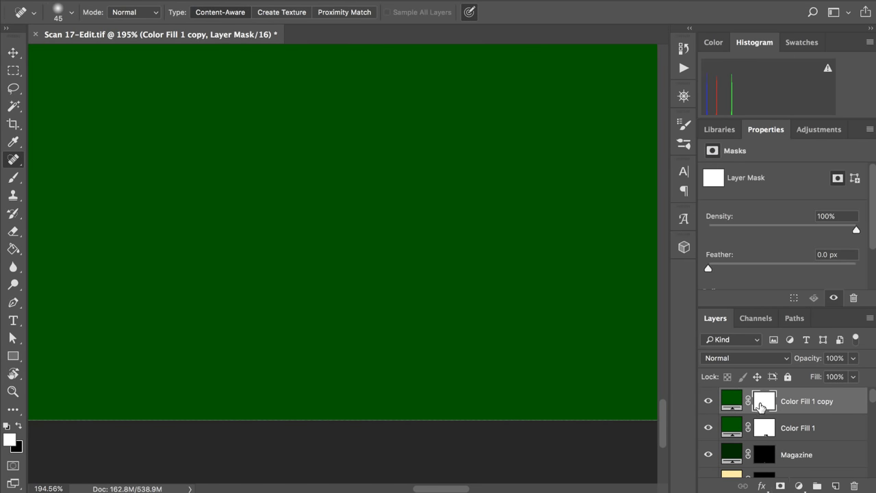
pyautogui.press('super+i')
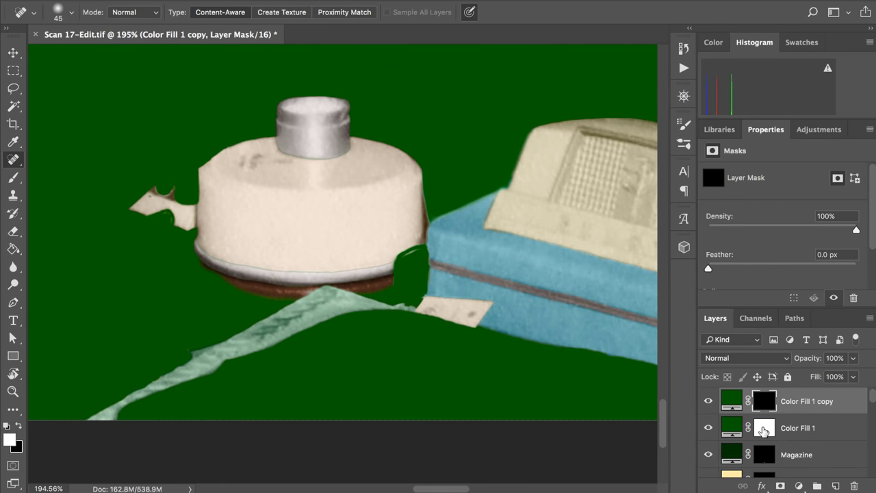
# Step: Load Color Fill 1's mask as a selection, target the copy's mask, and hide Color Fill 1
pyautogui.click(764, 430)
pyautogui.keyDown('super'); pyautogui.click(766, 408); pyautogui.keyUp('super')
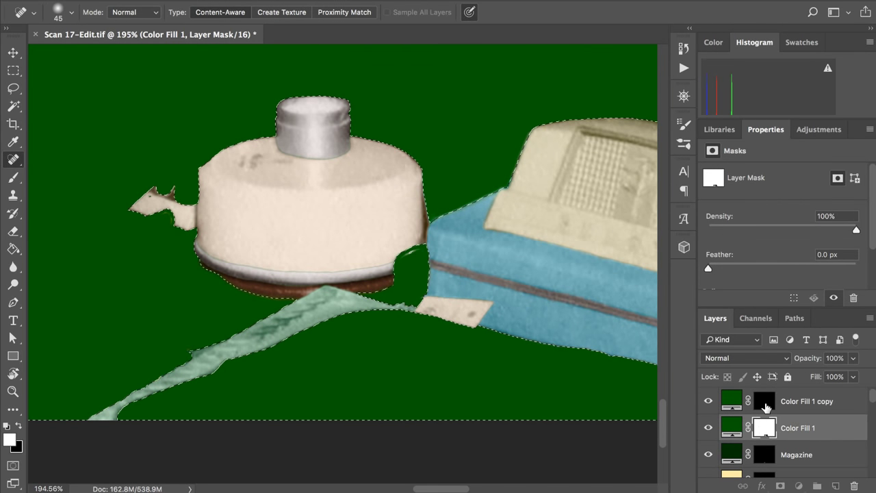
pyautogui.click(766, 408)
pyautogui.click(708, 428)
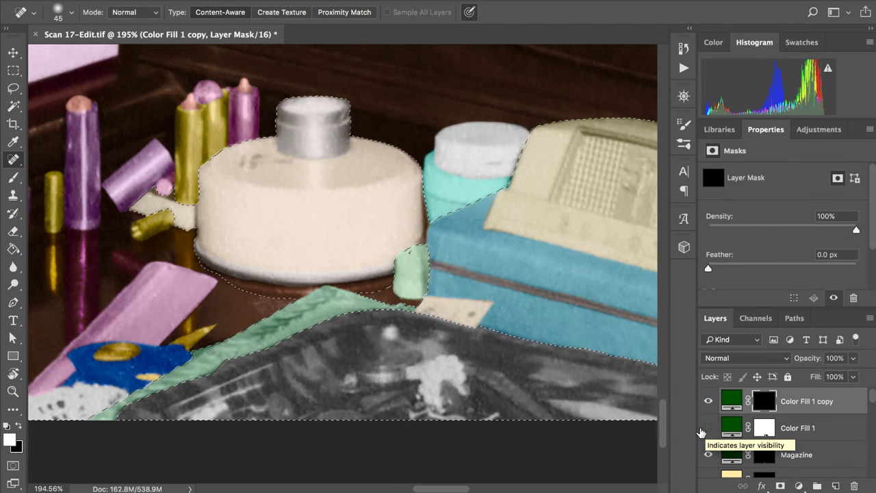
# Step: Brush green into the copy's mask along the tray's upper edge
pyautogui.press('b')
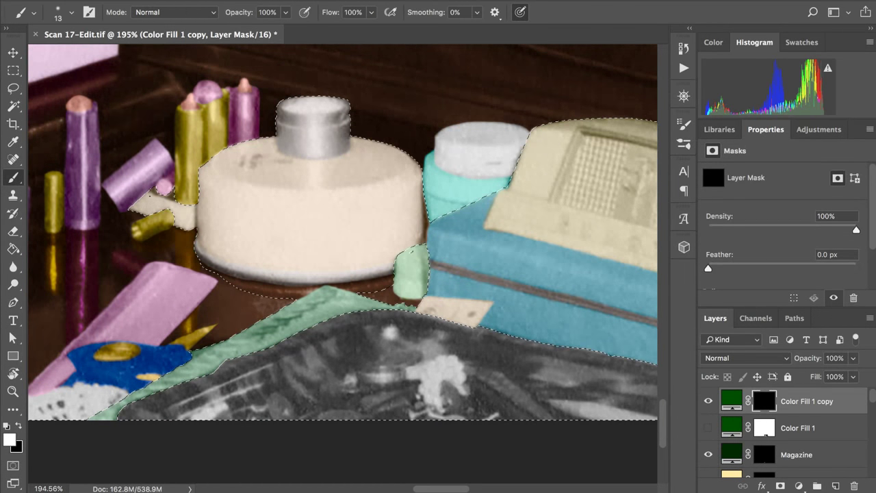
pyautogui.click(187, 408)
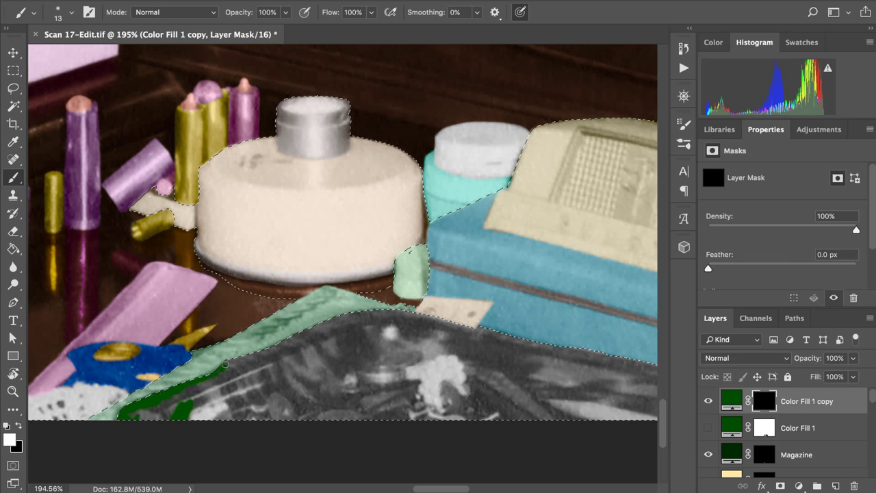
pyautogui.moveTo(256, 352); pyautogui.dragTo(287, 342)
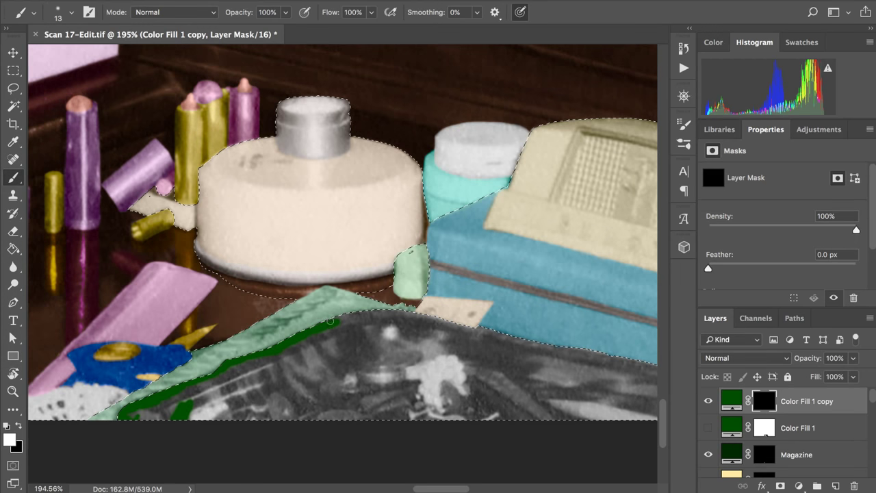
pyautogui.moveTo(386, 312); pyautogui.dragTo(426, 318)
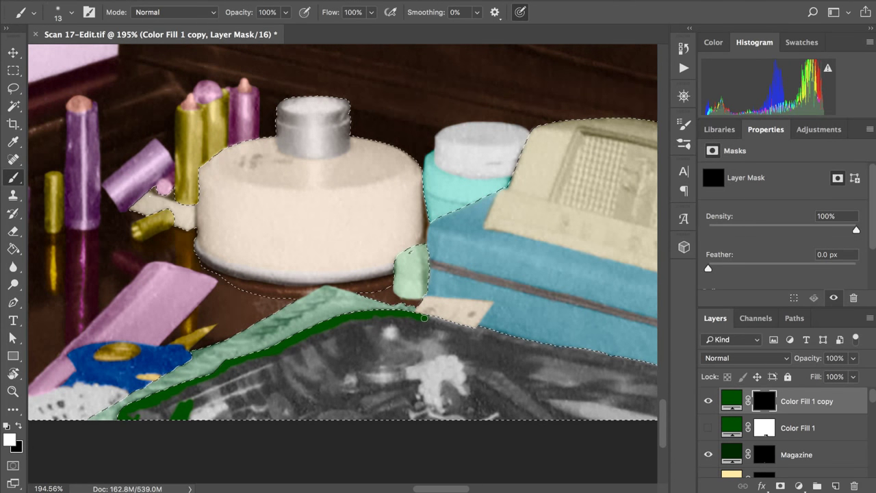
pyautogui.scroll(5, 426, 319)
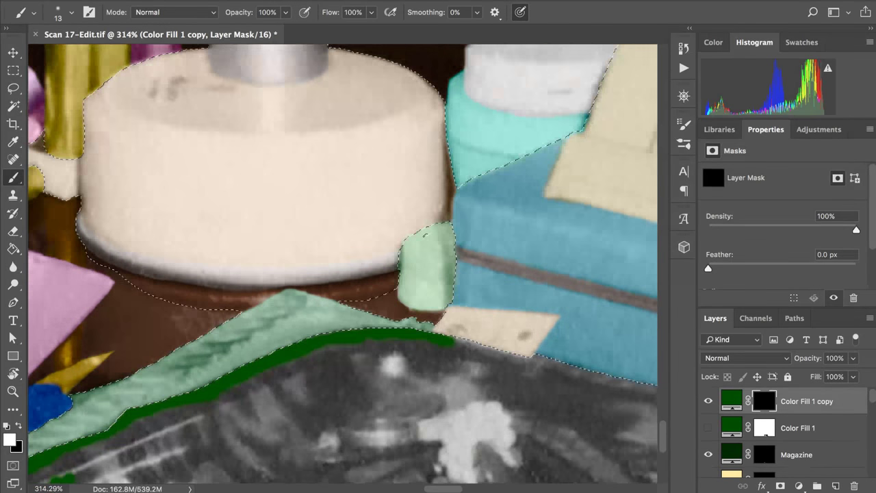
pyautogui.moveTo(458, 345)
pyautogui.mouseDown()
pyautogui.moveTo(400, 325)
pyautogui.moveTo(386, 297)
pyautogui.moveTo(556, 336)
pyautogui.mouseUp()
# Step: Enlarge the brush from 13 to 21 and continue the green along the tray edge
pyautogui.hscroll(2, 485, 205)
pyautogui.scroll(-1, 485, 205)
pyautogui.hscroll(5, 484, 206)
pyautogui.scroll(-2, 484, 205)
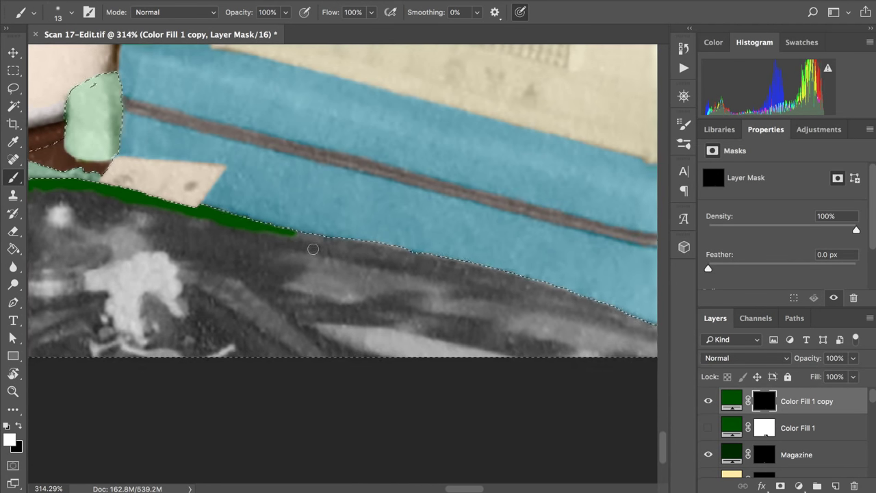
pyautogui.scroll(-3, 347, 252)
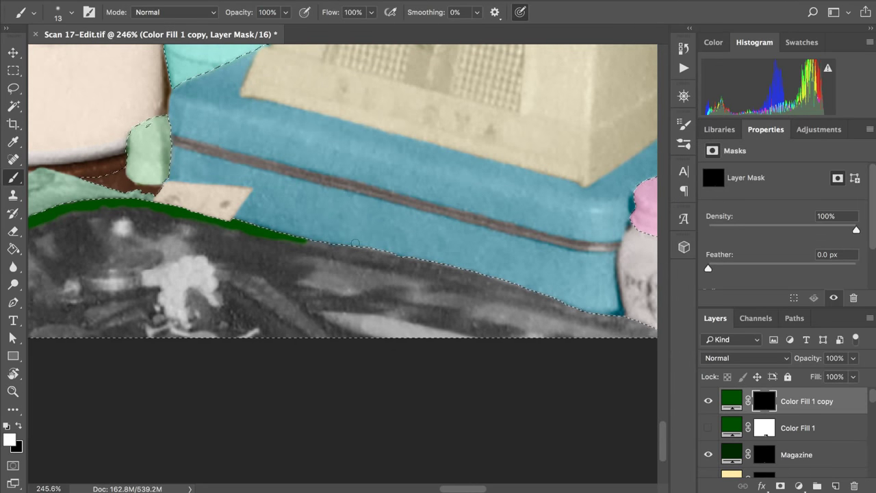
pyautogui.moveTo(354, 244); pyautogui.dragTo(362, 243)
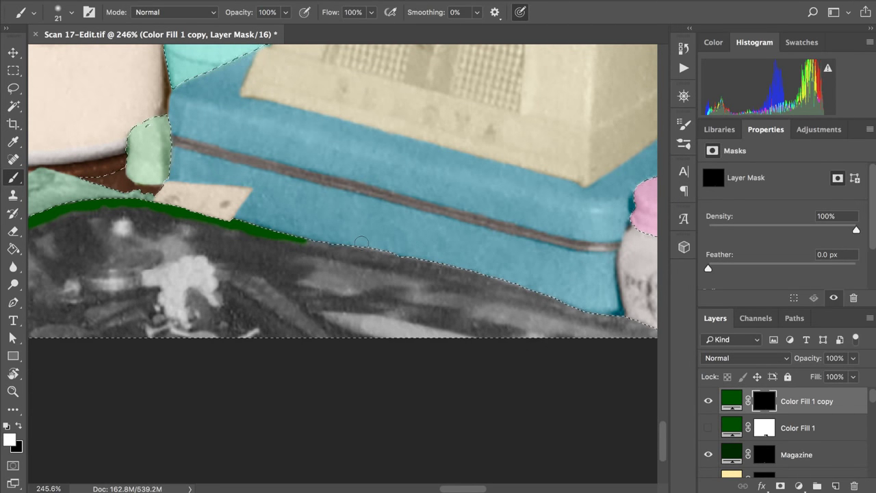
pyautogui.hscroll(2, 297, 260)
pyautogui.hscroll(10, 297, 261)
pyautogui.scroll(2, 297, 261)
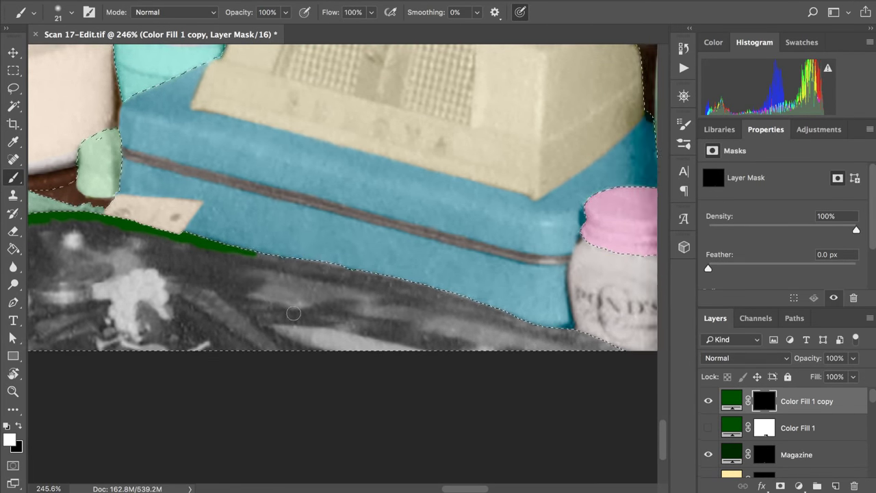
pyautogui.moveTo(218, 262)
pyautogui.mouseDown()
pyautogui.moveTo(175, 250)
pyautogui.moveTo(276, 266)
pyautogui.moveTo(297, 271)
pyautogui.moveTo(254, 272)
pyautogui.moveTo(268, 277)
pyautogui.moveTo(226, 268)
pyautogui.moveTo(311, 282)
pyautogui.moveTo(288, 272)
pyautogui.moveTo(376, 303)
pyautogui.moveTo(354, 294)
pyautogui.moveTo(387, 299)
pyautogui.moveTo(371, 289)
pyautogui.moveTo(329, 283)
pyautogui.moveTo(383, 308)
pyautogui.moveTo(406, 302)
pyautogui.moveTo(448, 325)
pyautogui.moveTo(438, 315)
pyautogui.moveTo(569, 358)
pyautogui.moveTo(544, 345)
pyautogui.mouseUp()
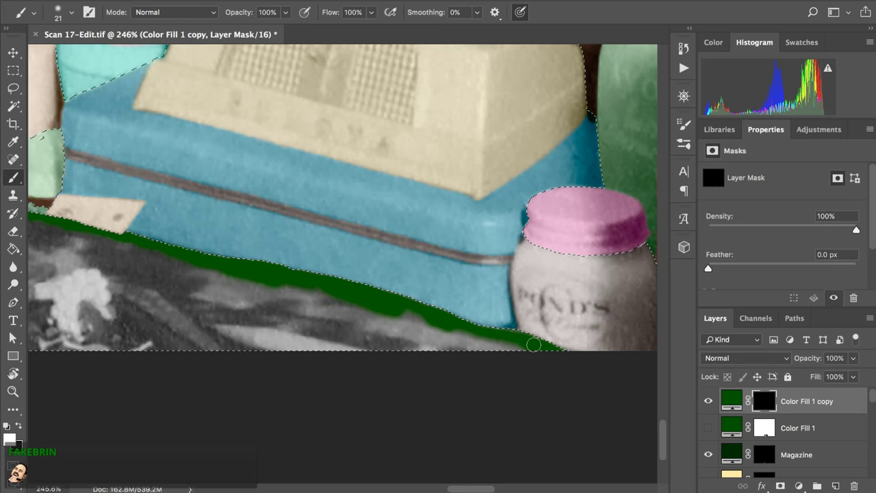
# Step: Paint green along the tray's bottom edge near the jar, undoing a stray wedge stroke
pyautogui.moveTo(531, 350)
pyautogui.mouseDown()
pyautogui.moveTo(489, 357)
pyautogui.moveTo(489, 338)
pyautogui.moveTo(490, 356)
pyautogui.moveTo(474, 351)
pyautogui.moveTo(476, 334)
pyautogui.moveTo(464, 351)
pyautogui.moveTo(457, 334)
pyautogui.moveTo(450, 351)
pyautogui.moveTo(418, 323)
pyautogui.moveTo(440, 343)
pyautogui.moveTo(393, 321)
pyautogui.mouseUp()
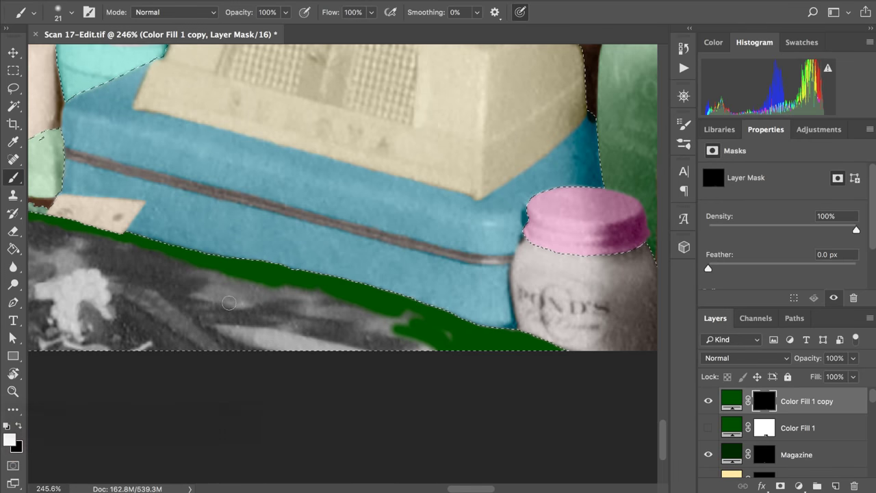
pyautogui.scroll(2, 225, 302)
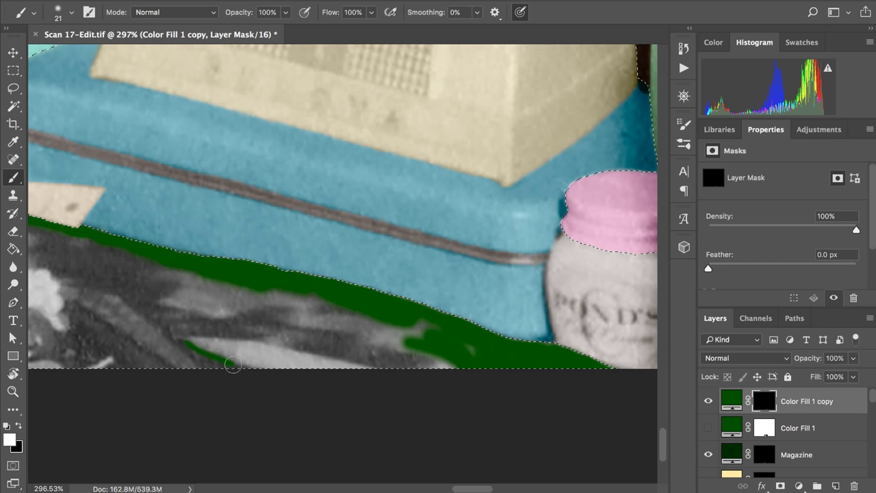
pyautogui.moveTo(233, 365); pyautogui.dragTo(246, 368)
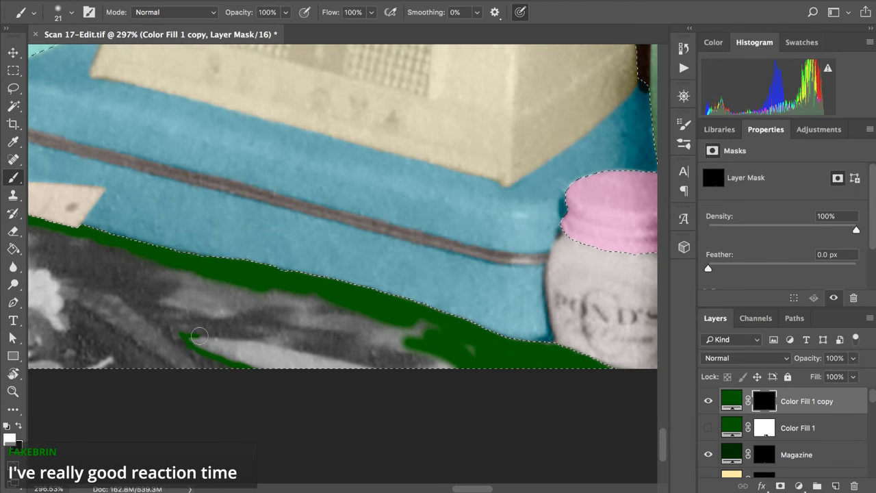
pyautogui.moveTo(224, 337); pyautogui.dragTo(236, 339)
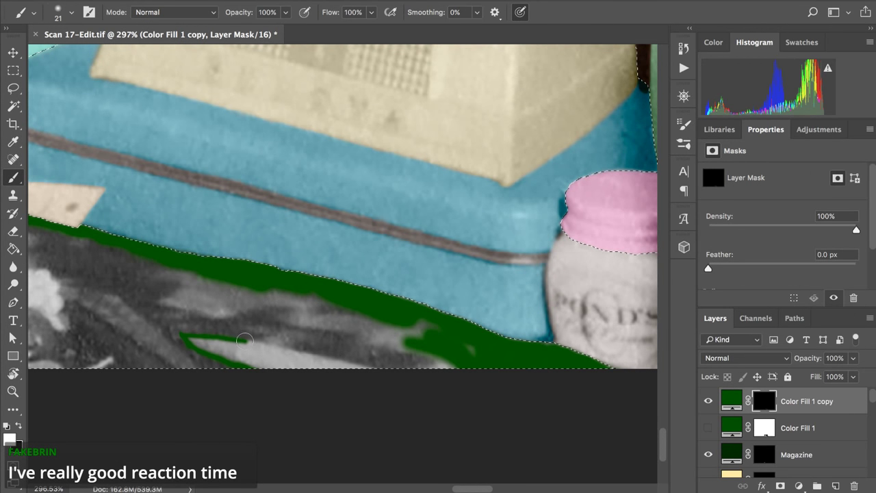
pyautogui.press('super+z')
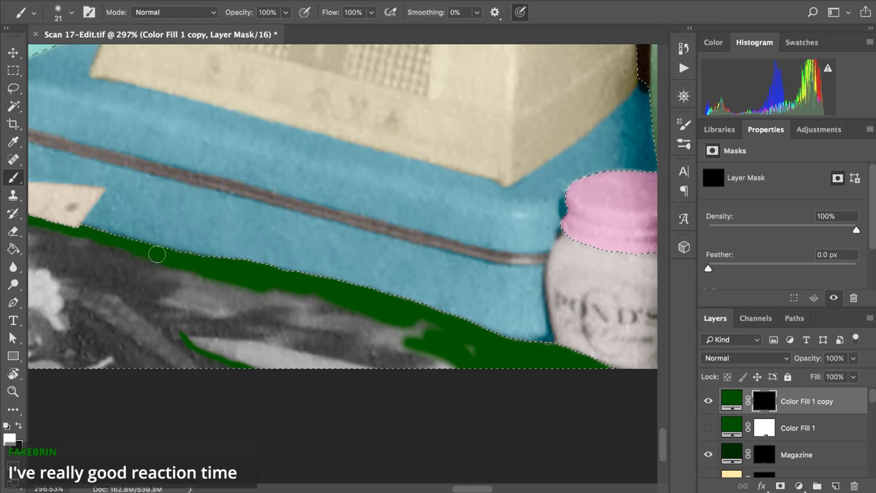
# Step: Rotate the canvas view about 70° to follow the tray edge
pyautogui.press('r')
pyautogui.click(93, 373)
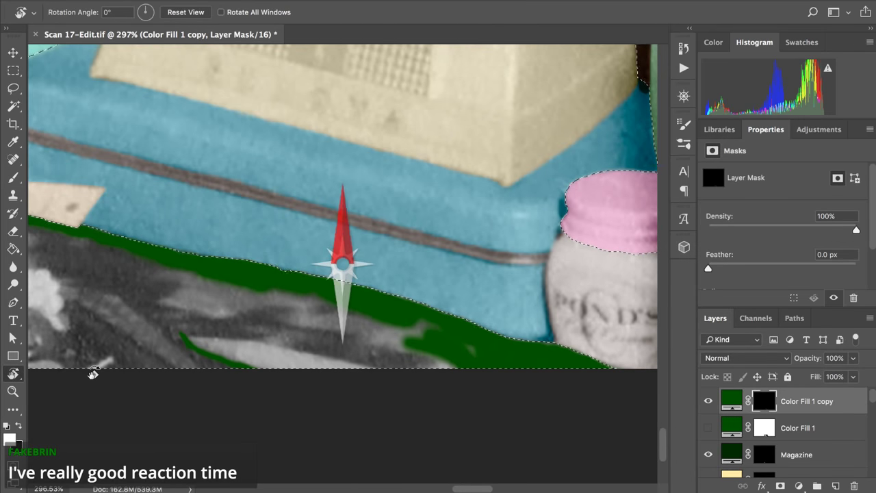
pyautogui.moveTo(93, 373); pyautogui.dragTo(138, 140)
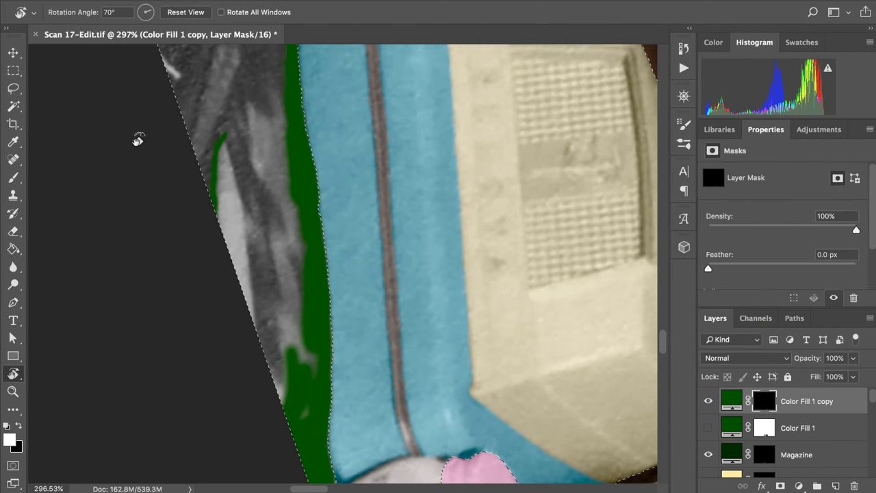
# Step: Paint green from the top of the thin strip down its full length
pyautogui.press('b')
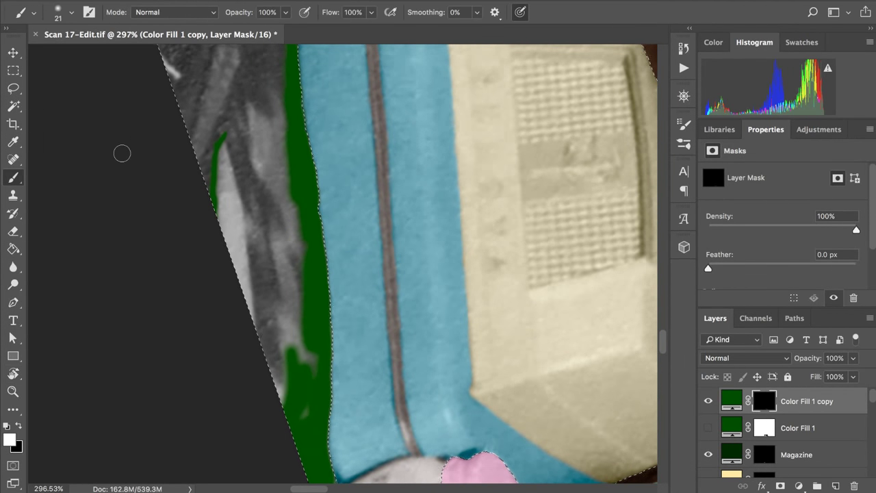
pyautogui.scroll(2, 307, 149)
pyautogui.moveTo(226, 168); pyautogui.dragTo(226, 164)
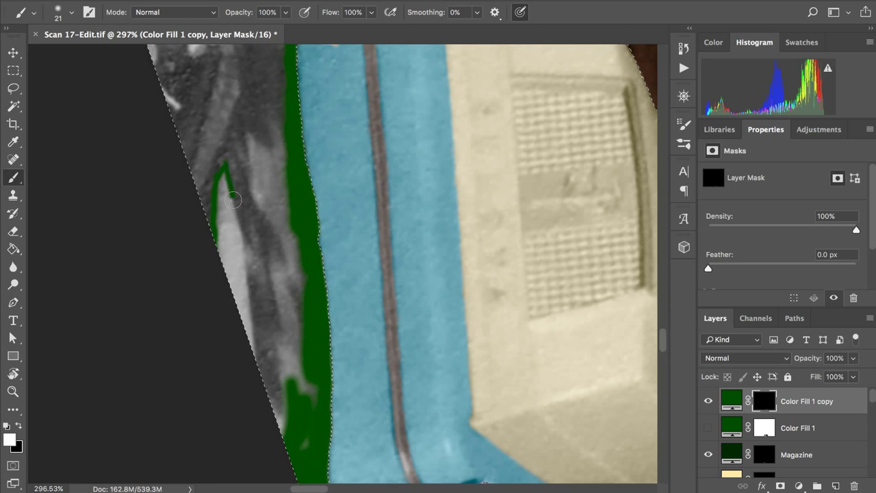
pyautogui.moveTo(242, 241); pyautogui.dragTo(259, 329)
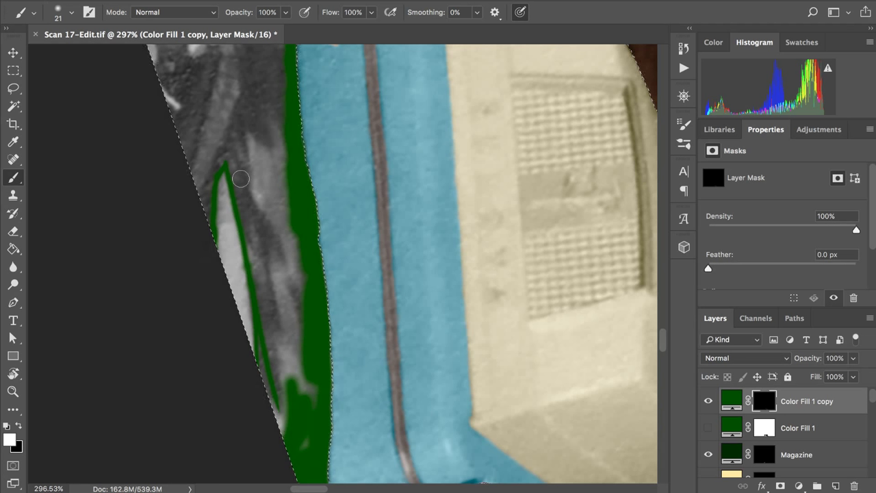
pyautogui.scroll(5, 241, 179)
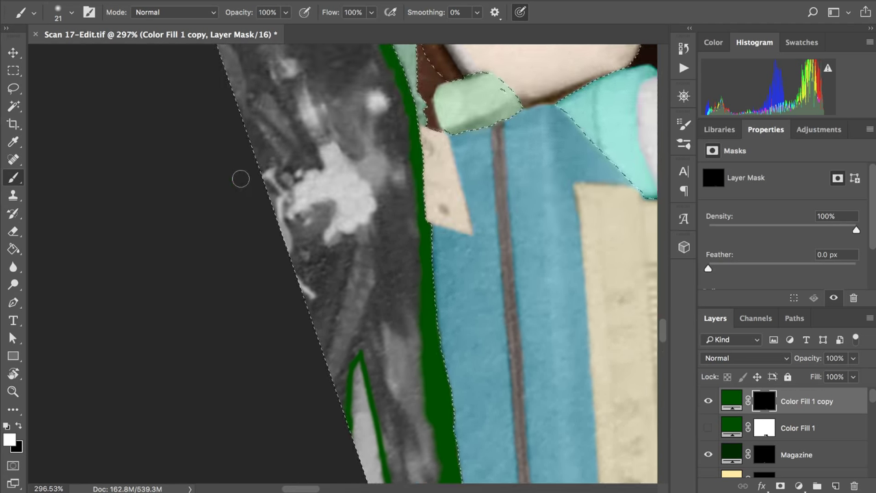
pyautogui.scroll(10, 240, 178)
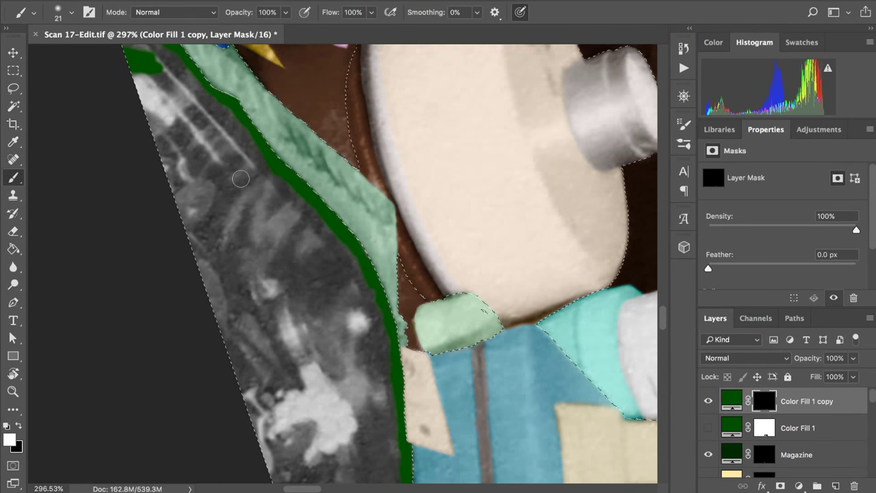
pyautogui.click(17, 376)
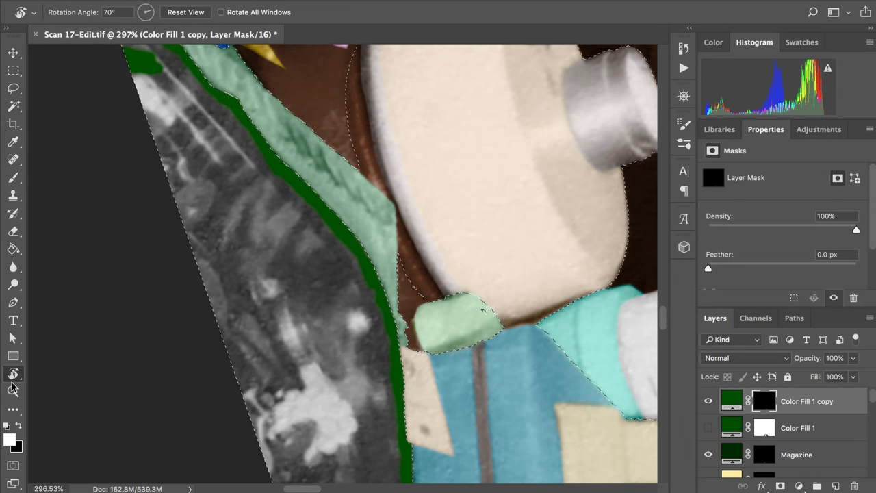
# Step: Straighten the canvas to 0° and paint green along the tray's lower-left edge
pyautogui.click(185, 13)
pyautogui.press('b')
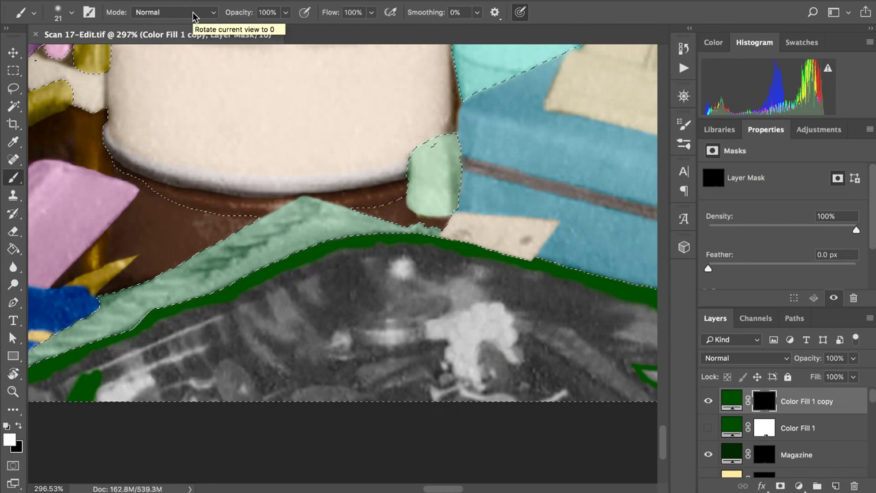
pyautogui.hscroll(-5, 143, 313)
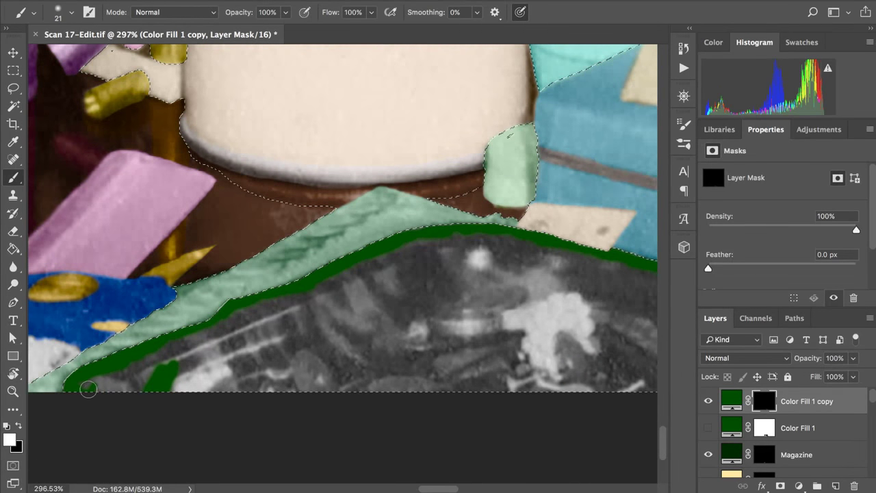
pyautogui.moveTo(88, 389)
pyautogui.mouseDown()
pyautogui.moveTo(131, 364)
pyautogui.moveTo(125, 389)
pyautogui.moveTo(149, 364)
pyautogui.moveTo(142, 380)
pyautogui.moveTo(158, 356)
pyautogui.moveTo(151, 358)
pyautogui.moveTo(193, 333)
pyautogui.moveTo(366, 276)
pyautogui.moveTo(323, 288)
pyautogui.moveTo(382, 253)
pyautogui.moveTo(430, 241)
pyautogui.moveTo(389, 253)
pyautogui.moveTo(497, 243)
pyautogui.moveTo(457, 238)
pyautogui.moveTo(516, 239)
pyautogui.mouseUp()
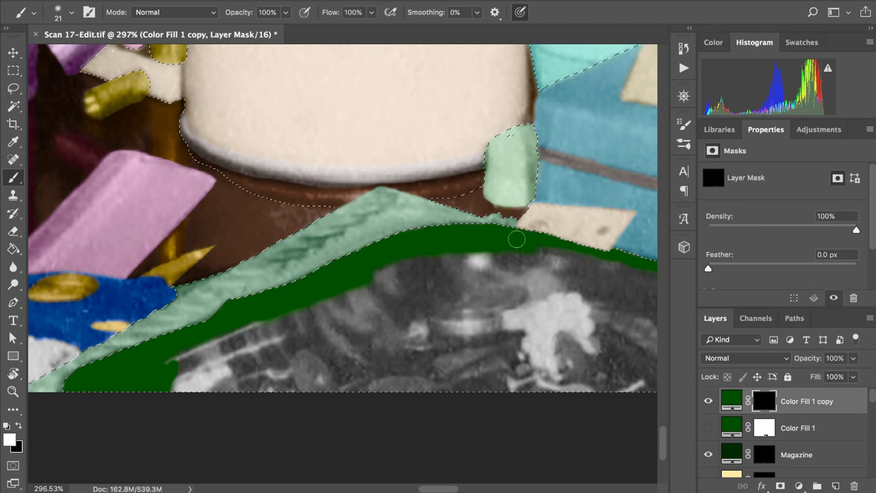
pyautogui.moveTo(396, 258)
pyautogui.mouseDown()
pyautogui.moveTo(468, 251)
pyautogui.moveTo(563, 259)
pyautogui.moveTo(541, 258)
pyautogui.mouseUp()
# Step: Thicken the green band along the tray's right part and below its edge
pyautogui.hscroll(1, 541, 258)
pyautogui.hscroll(3, 483, 237)
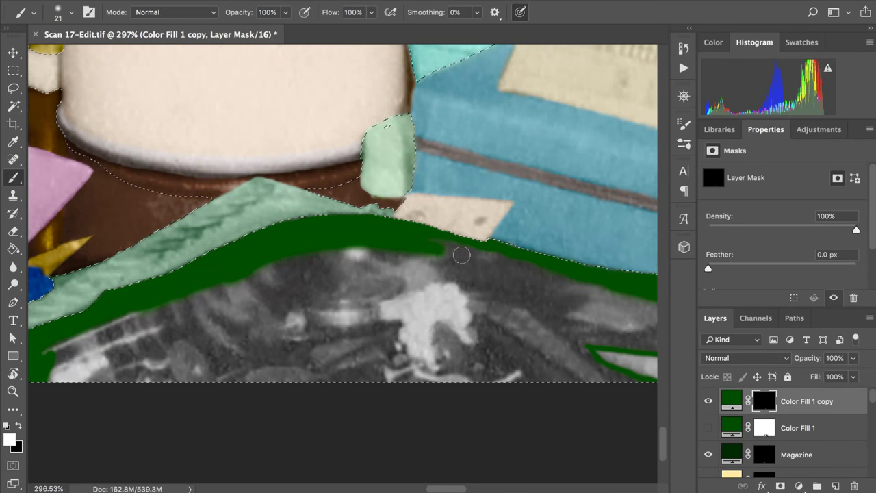
pyautogui.moveTo(445, 245)
pyautogui.mouseDown()
pyautogui.moveTo(434, 243)
pyautogui.moveTo(571, 279)
pyautogui.mouseUp()
pyautogui.hscroll(3, 573, 278)
pyautogui.scroll(-1, 573, 278)
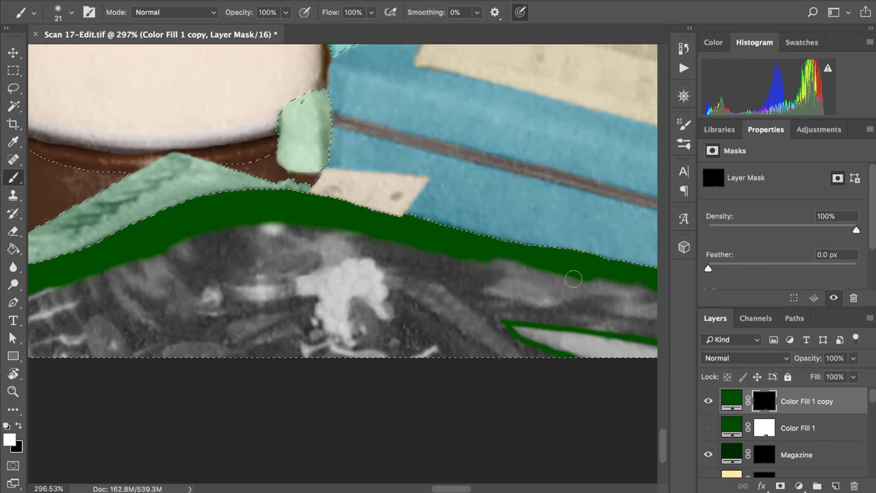
pyautogui.hscroll(3, 574, 279)
pyautogui.scroll(-1, 573, 279)
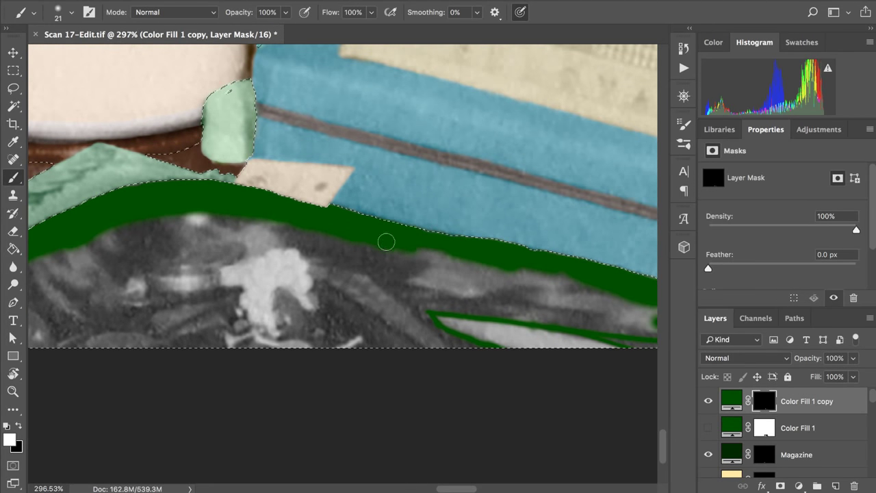
pyautogui.moveTo(445, 259)
pyautogui.mouseDown()
pyautogui.moveTo(466, 264)
pyautogui.moveTo(404, 248)
pyautogui.moveTo(508, 275)
pyautogui.moveTo(467, 270)
pyautogui.moveTo(589, 288)
pyautogui.moveTo(536, 276)
pyautogui.moveTo(582, 292)
pyautogui.mouseUp()
# Step: Tint the grey patch at the tray's right edge green
pyautogui.hscroll(3, 578, 288)
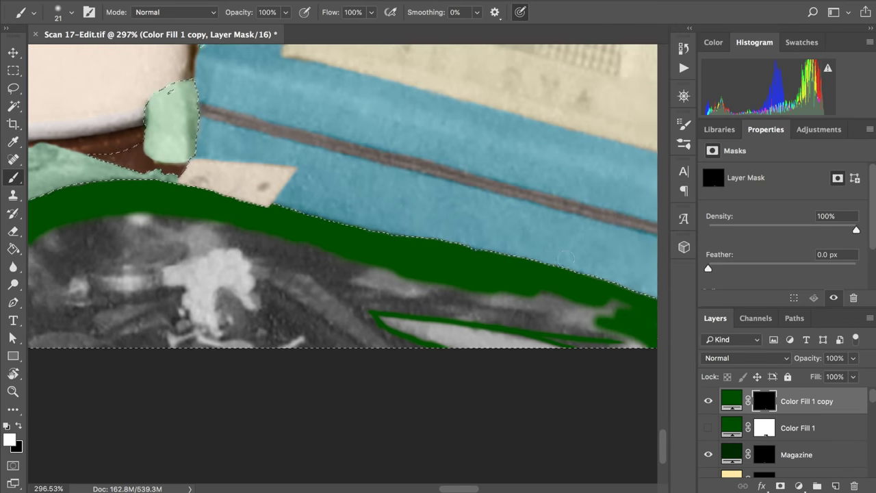
pyautogui.scroll(-1, 571, 274)
pyautogui.hscroll(2, 534, 294)
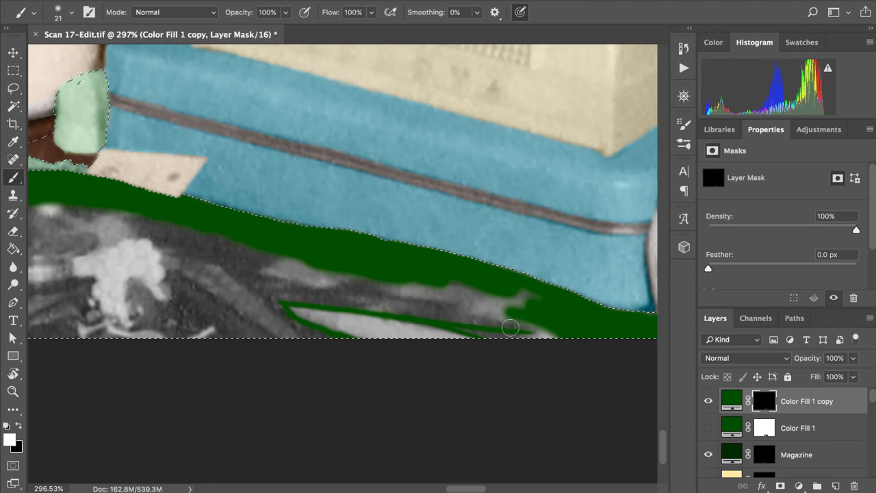
pyautogui.hscroll(3, 510, 327)
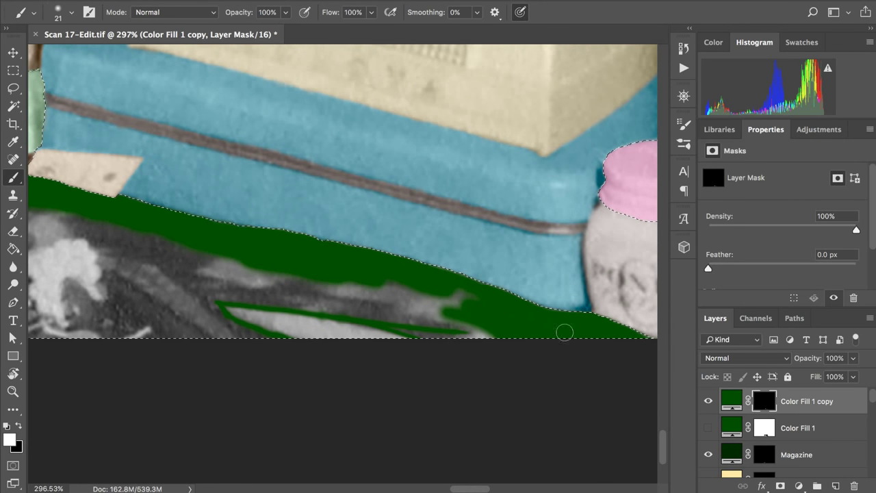
pyautogui.moveTo(462, 304)
pyautogui.mouseDown()
pyautogui.moveTo(484, 320)
pyautogui.moveTo(452, 284)
pyautogui.moveTo(446, 298)
pyautogui.moveTo(464, 343)
pyautogui.moveTo(436, 296)
pyautogui.moveTo(456, 325)
pyautogui.moveTo(429, 299)
pyautogui.moveTo(441, 321)
pyautogui.moveTo(421, 266)
pyautogui.mouseUp()
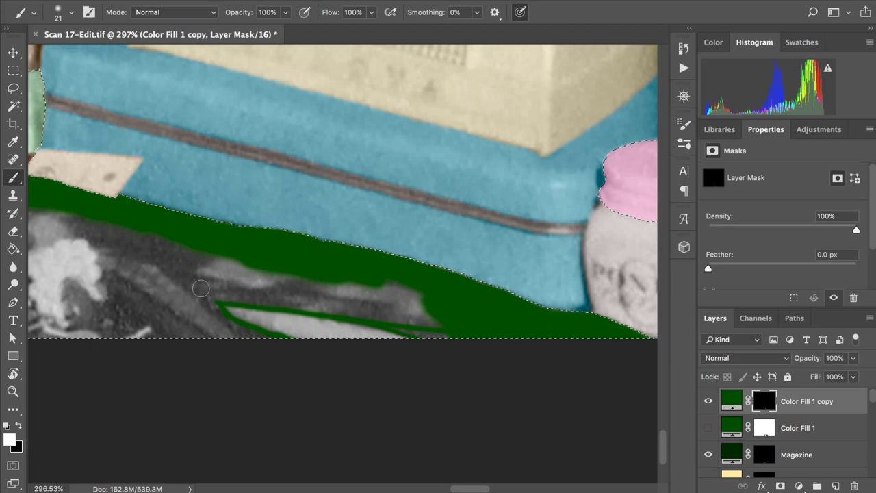
pyautogui.hscroll(-2, 195, 245)
pyautogui.scroll(-1, 194, 245)
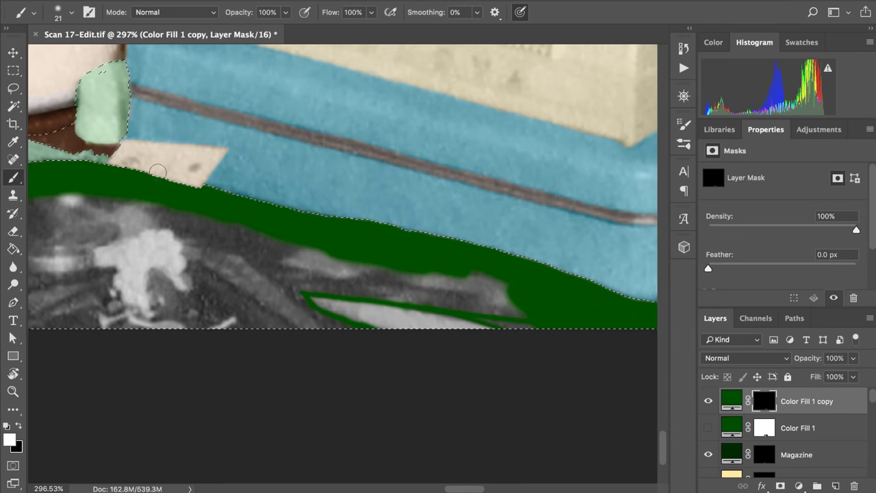
pyautogui.hscroll(-4, 159, 187)
pyautogui.hscroll(-15, 160, 187)
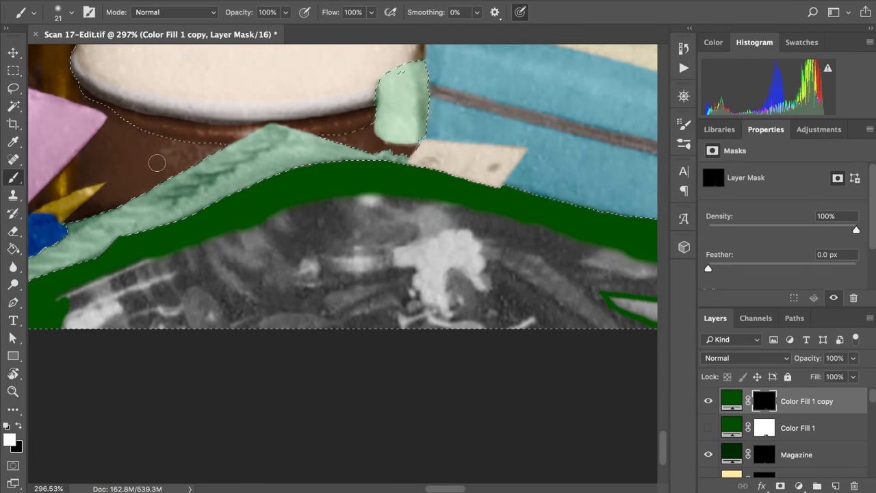
pyautogui.hscroll(-5, 274, 257)
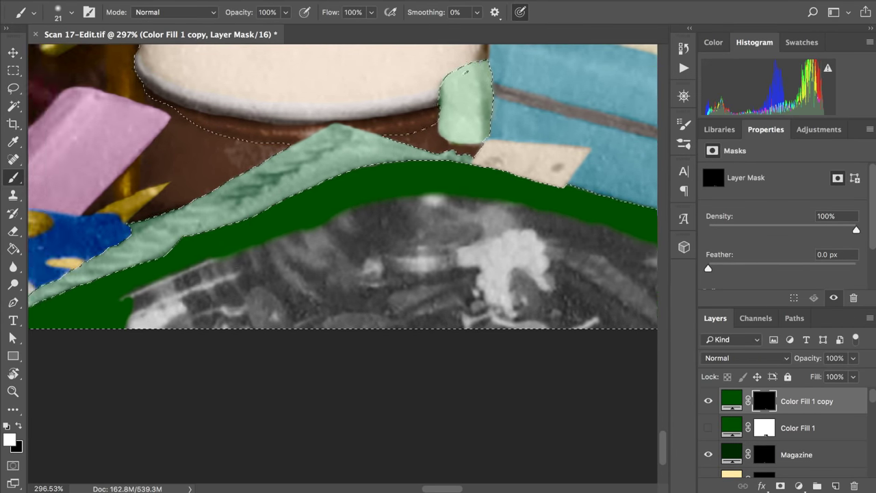
pyautogui.scroll(1, 274, 256)
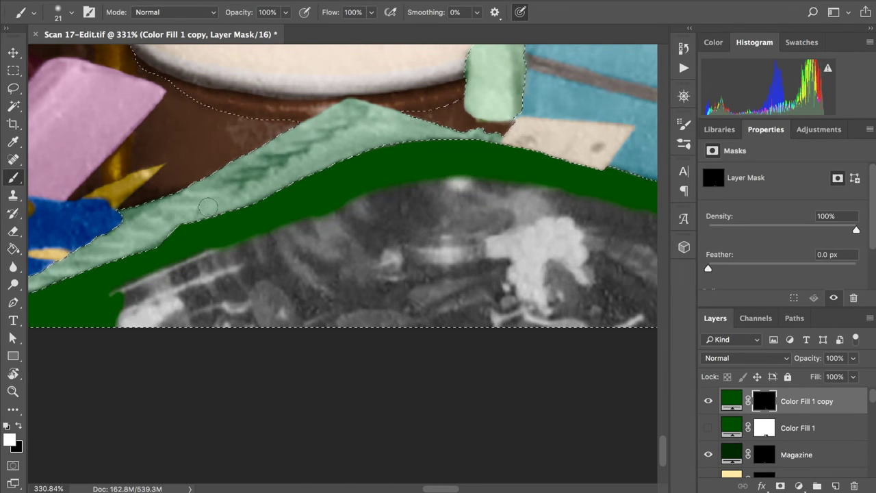
pyautogui.hscroll(-1, 178, 239)
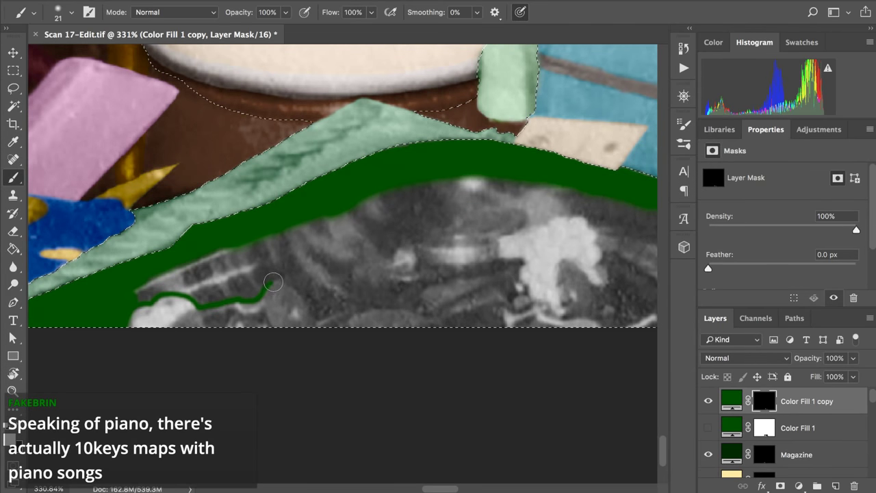
# Step: Trace a green outline along the tray's lower contents, extending up and to the right
pyautogui.moveTo(273, 282); pyautogui.dragTo(303, 296)
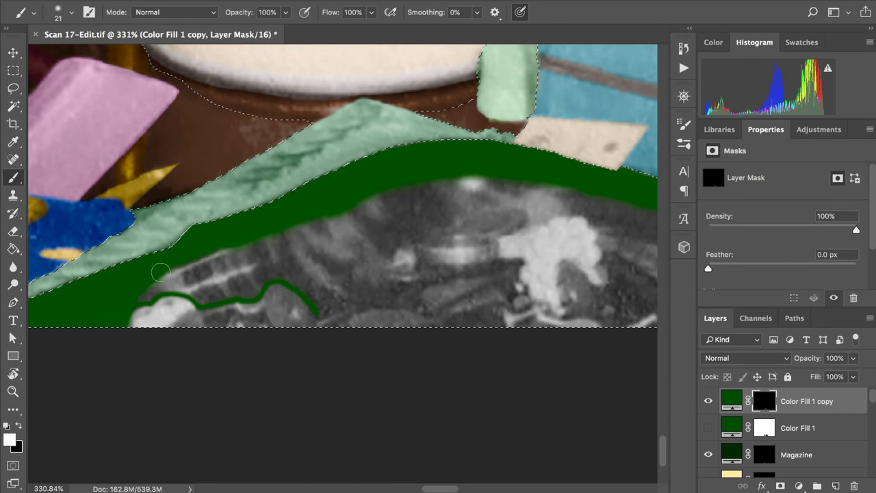
pyautogui.moveTo(224, 248); pyautogui.dragTo(433, 186)
pyautogui.moveTo(383, 202)
pyautogui.mouseDown()
pyautogui.moveTo(494, 184)
pyautogui.moveTo(434, 185)
pyautogui.moveTo(563, 186)
pyautogui.mouseUp()
pyautogui.hscroll(2, 558, 136)
pyautogui.hscroll(3, 558, 137)
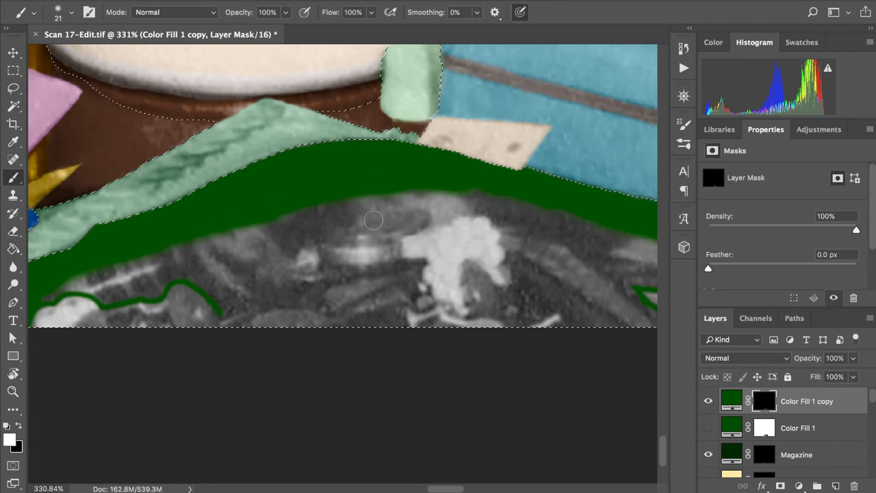
# Step: Outline the top and right side of the white clump in green
pyautogui.moveTo(323, 235)
pyautogui.mouseDown()
pyautogui.moveTo(341, 216)
pyautogui.moveTo(365, 213)
pyautogui.mouseUp()
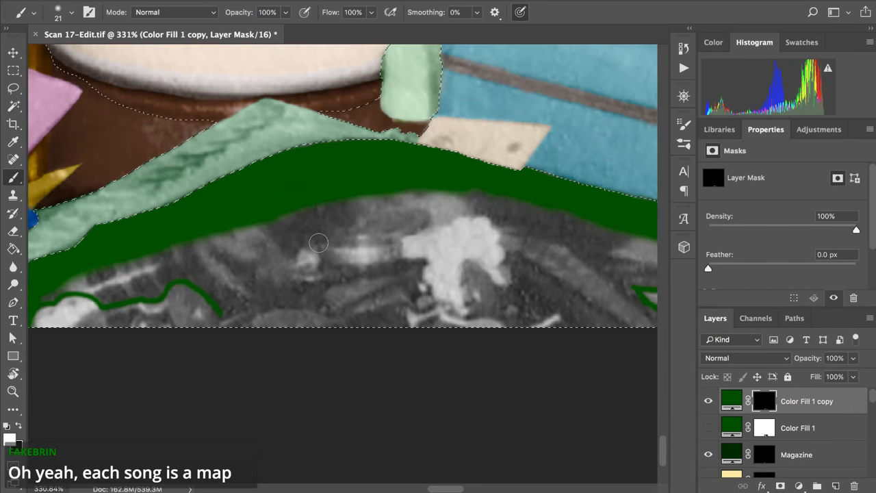
pyautogui.moveTo(319, 242)
pyautogui.mouseDown()
pyautogui.moveTo(402, 206)
pyautogui.moveTo(428, 212)
pyautogui.moveTo(423, 229)
pyautogui.mouseUp()
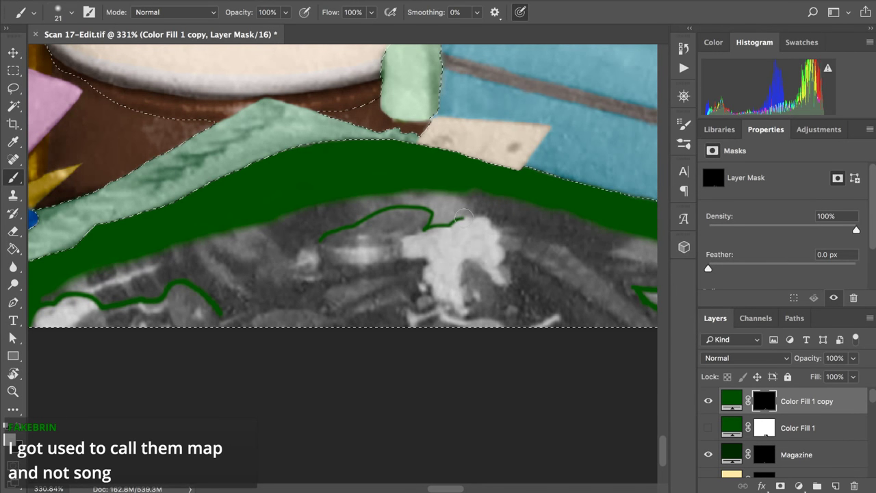
pyautogui.moveTo(471, 218); pyautogui.dragTo(492, 224)
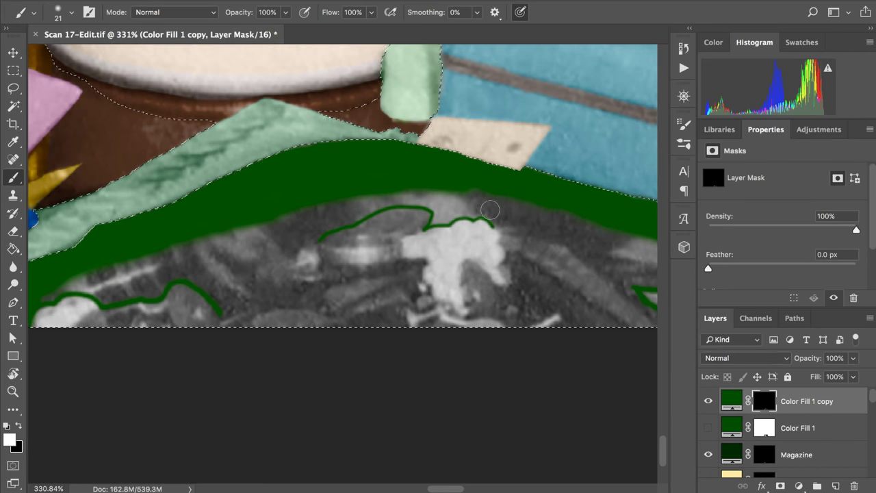
pyautogui.moveTo(495, 226)
pyautogui.mouseDown()
pyautogui.moveTo(509, 256)
pyautogui.moveTo(501, 265)
pyautogui.moveTo(469, 254)
pyautogui.moveTo(471, 281)
pyautogui.moveTo(429, 251)
pyautogui.moveTo(432, 303)
pyautogui.mouseUp()
pyautogui.hscroll(5, 520, 236)
pyautogui.scroll(-1, 519, 235)
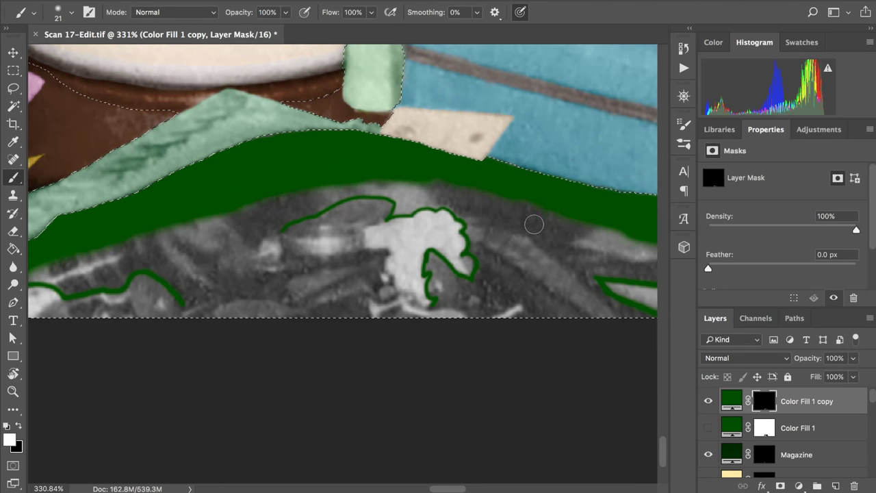
pyautogui.scroll(-1, 531, 225)
pyautogui.hscroll(1, 532, 225)
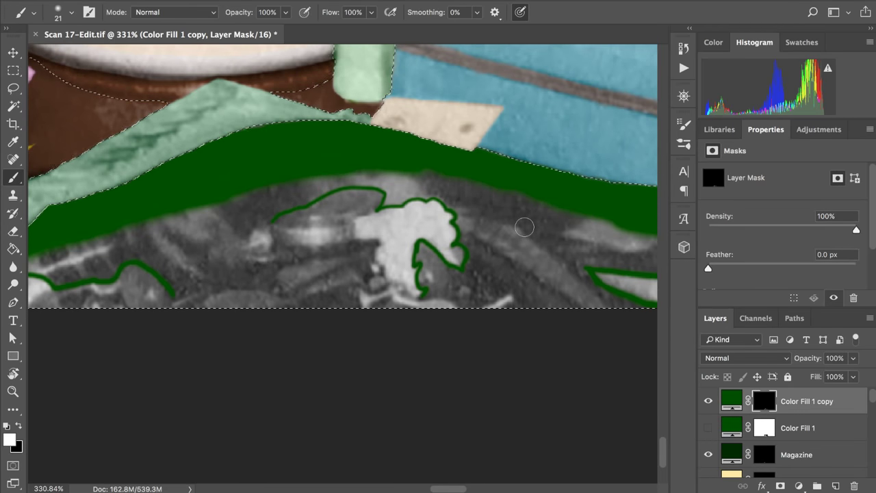
pyautogui.scroll(2, 525, 227)
# Step: Extend the green outline down the left side, undo a stray loop, and reconnect it
pyautogui.scroll(2, 383, 137)
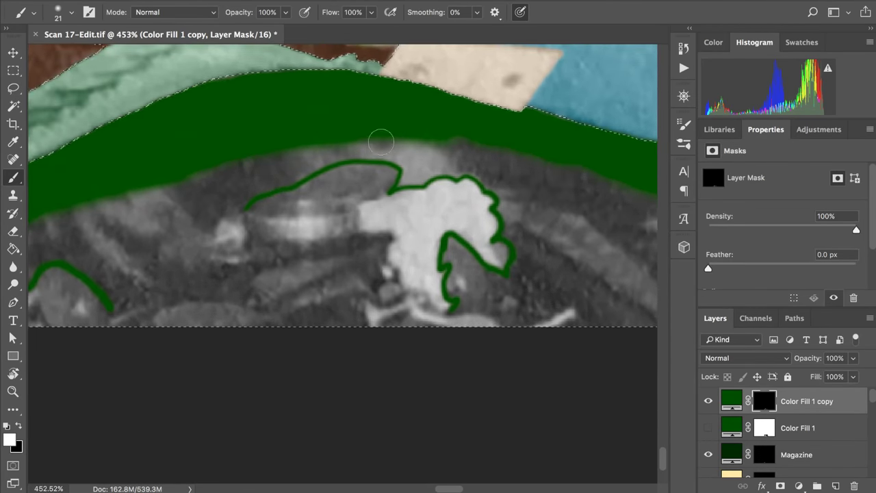
pyautogui.moveTo(404, 173); pyautogui.dragTo(400, 165)
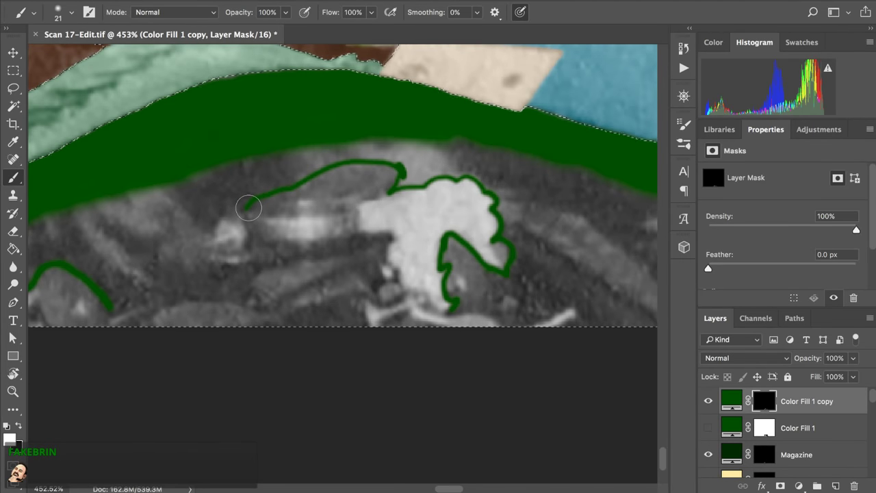
pyautogui.moveTo(249, 207)
pyautogui.mouseDown()
pyautogui.moveTo(253, 265)
pyautogui.moveTo(276, 263)
pyautogui.moveTo(250, 282)
pyautogui.mouseUp()
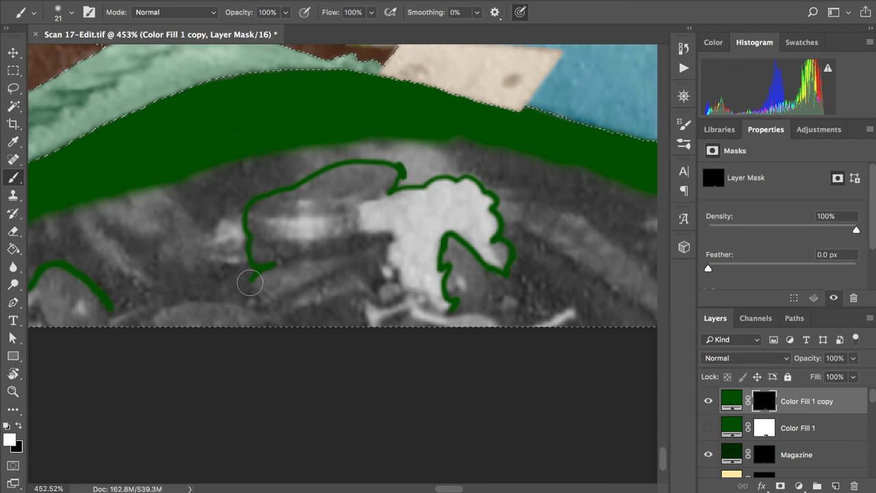
pyautogui.hotkey('ctrl', 'z')
pyautogui.moveTo(276, 263); pyautogui.dragTo(250, 271)
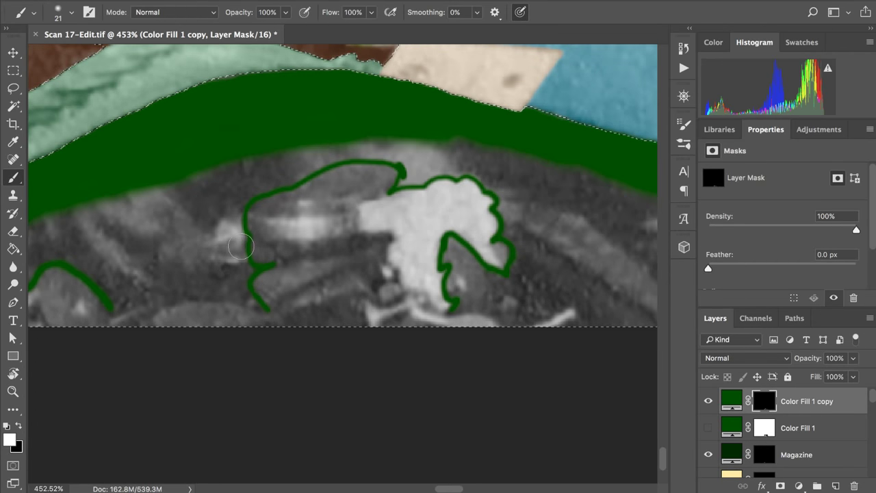
pyautogui.hscroll(-10, 271, 296)
pyautogui.scroll(-3, 418, 302)
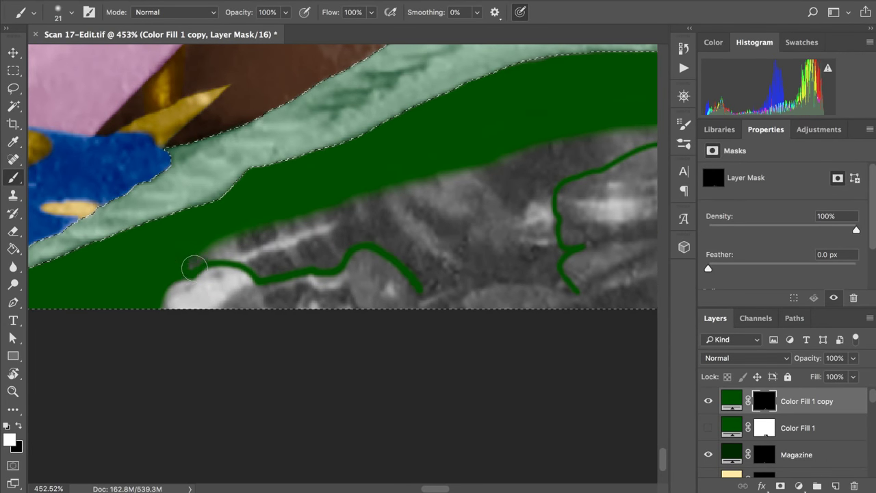
# Step: Brush the wavy lower green outline rightward, undoing overshoots, until it joins the hooked vertical stroke
pyautogui.moveTo(190, 264)
pyautogui.mouseDown()
pyautogui.moveTo(244, 233)
pyautogui.moveTo(198, 252)
pyautogui.moveTo(238, 234)
pyautogui.moveTo(209, 245)
pyautogui.moveTo(230, 235)
pyautogui.moveTo(387, 195)
pyautogui.mouseUp()
pyautogui.hscroll(2, 431, 227)
pyautogui.scroll(-1, 430, 227)
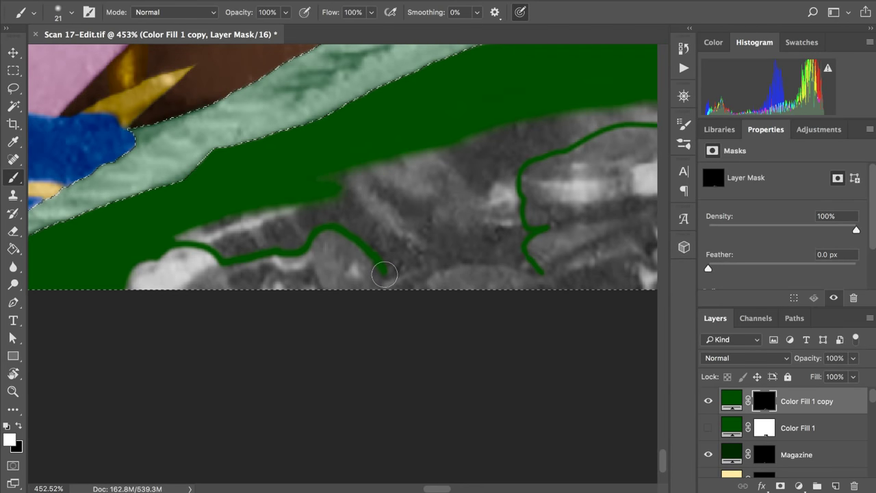
pyautogui.moveTo(383, 269); pyautogui.dragTo(419, 267)
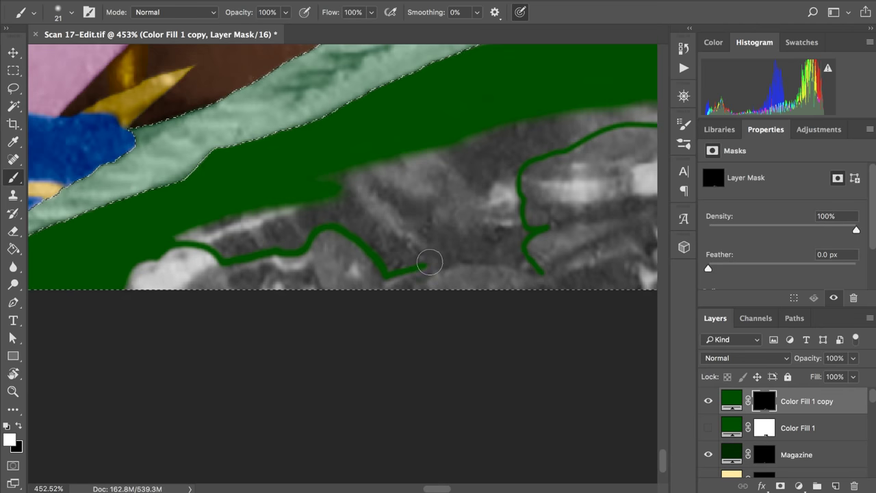
pyautogui.press('super+z')
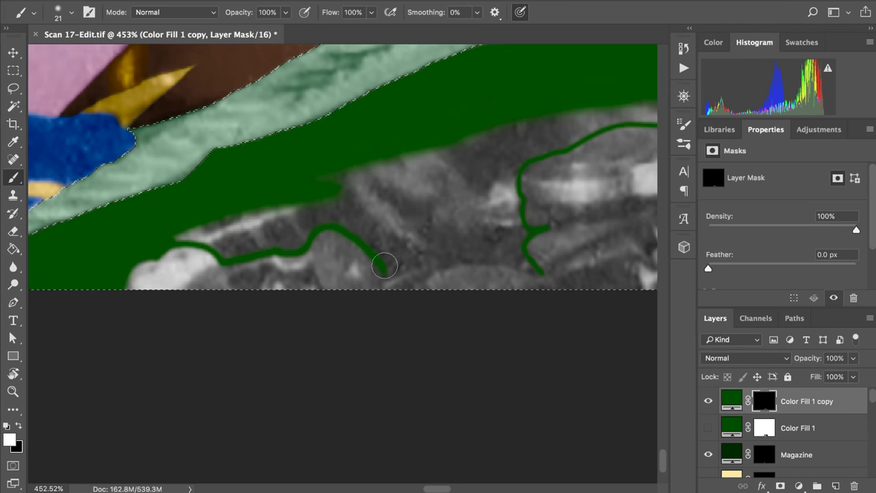
pyautogui.moveTo(386, 275); pyautogui.dragTo(437, 269)
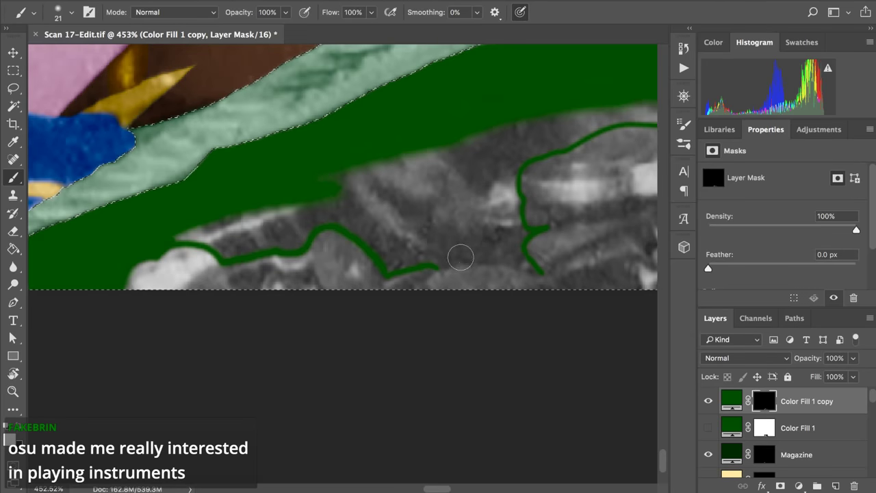
pyautogui.moveTo(437, 269); pyautogui.dragTo(466, 261)
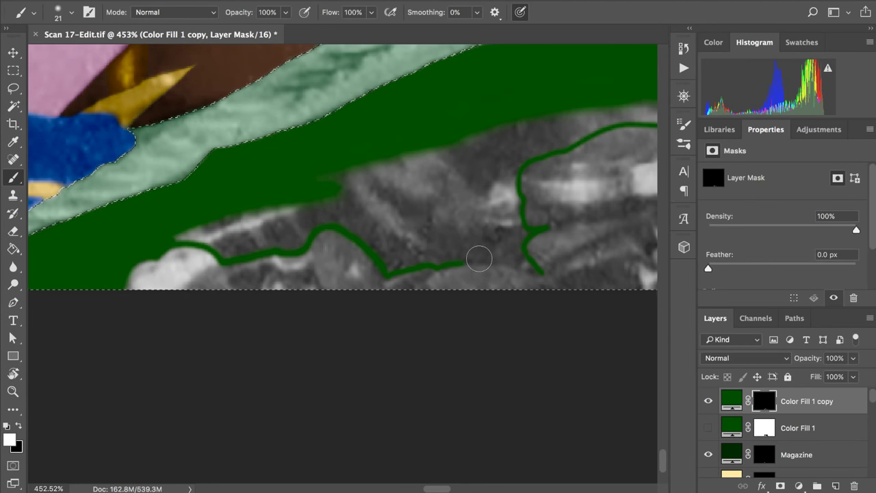
pyautogui.press('super+z')
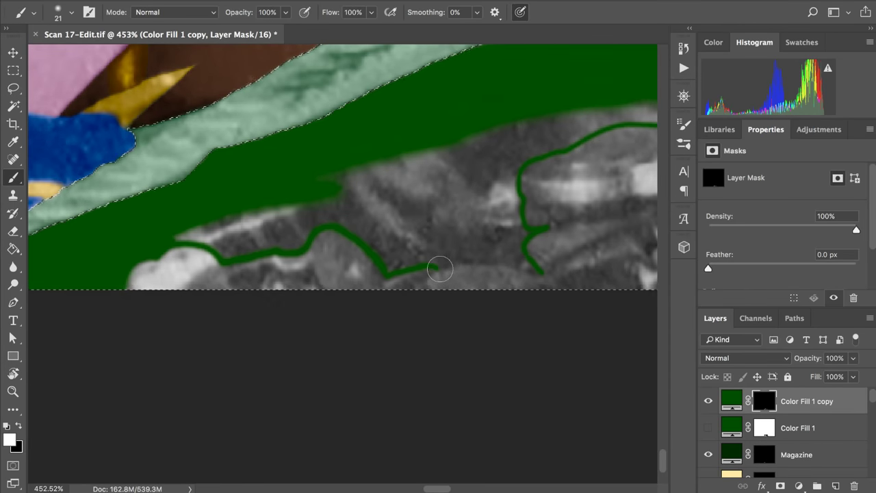
pyautogui.moveTo(437, 269); pyautogui.dragTo(443, 268)
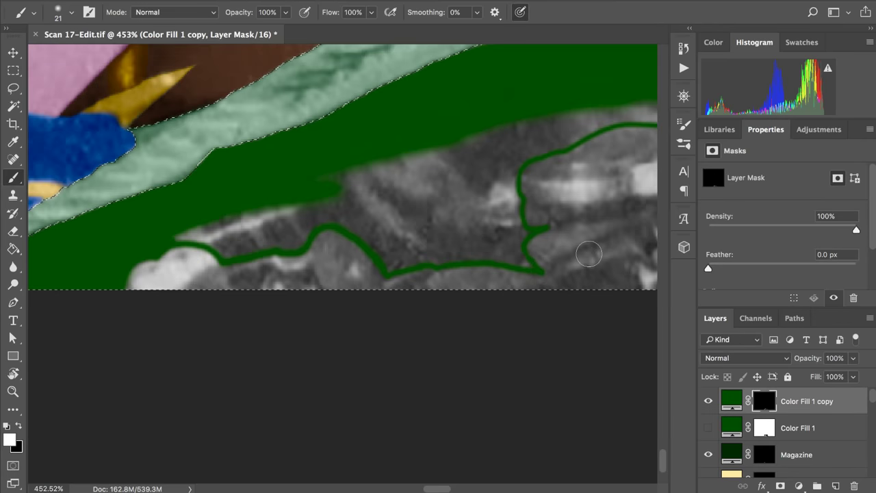
pyautogui.scroll(2, 587, 249)
# Step: Link the upper outline down to the lower line and paint the grey notch white into the tray mask
pyautogui.scroll(1, 509, 196)
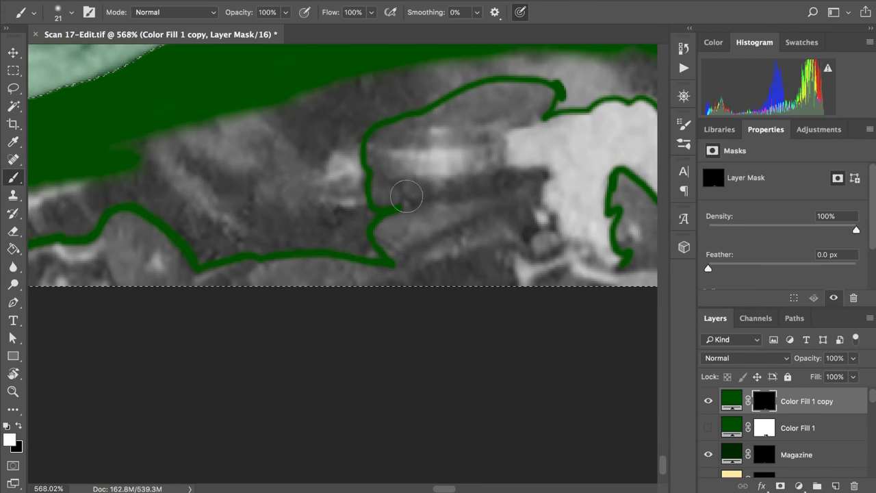
pyautogui.moveTo(371, 213); pyautogui.dragTo(393, 262)
pyautogui.press('x')
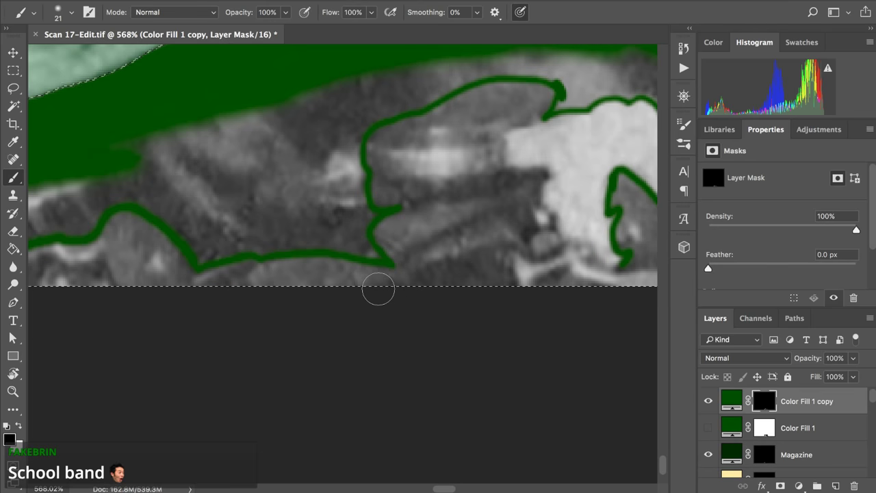
pyautogui.press('x')
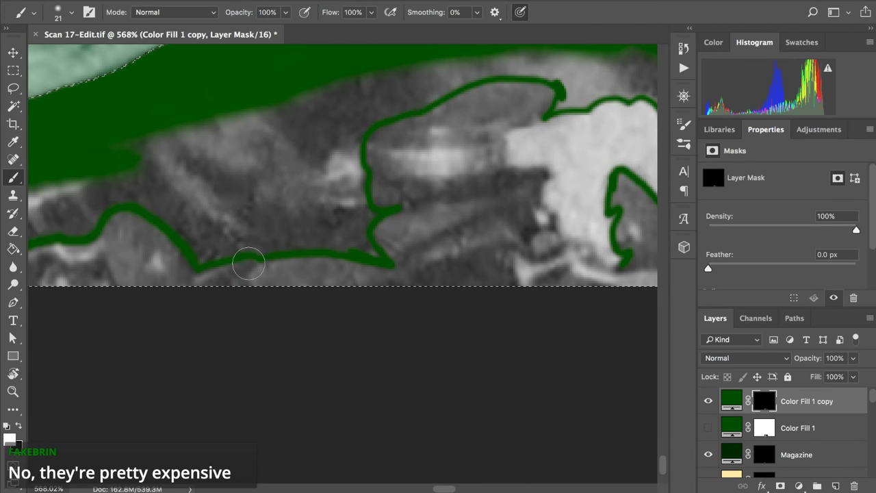
pyautogui.moveTo(117, 137)
pyautogui.mouseDown()
pyautogui.moveTo(178, 128)
pyautogui.moveTo(218, 134)
pyautogui.moveTo(239, 81)
pyautogui.moveTo(174, 123)
pyautogui.moveTo(155, 111)
pyautogui.moveTo(212, 101)
pyautogui.moveTo(268, 113)
pyautogui.moveTo(251, 118)
pyautogui.moveTo(312, 85)
pyautogui.moveTo(252, 136)
pyautogui.moveTo(234, 119)
pyautogui.mouseUp()
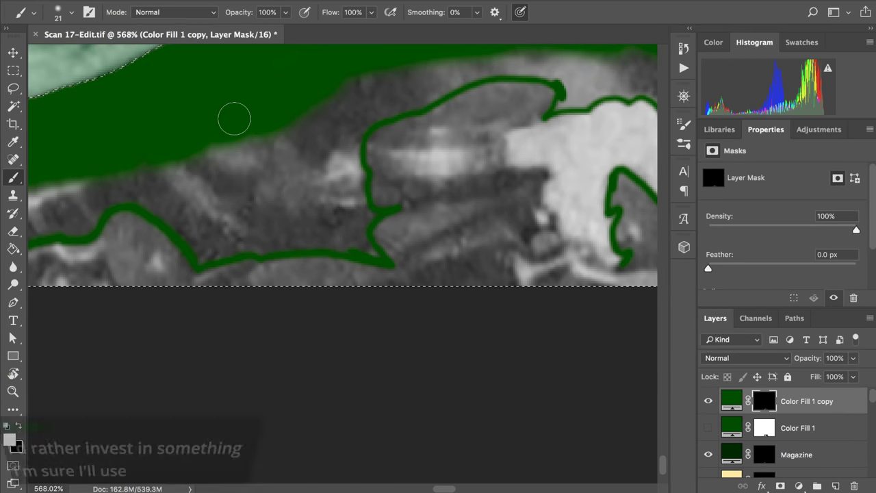
# Step: Pan right along the tray at 568% zoom to the area below the beige and blue items
pyautogui.hscroll(2, 234, 119)
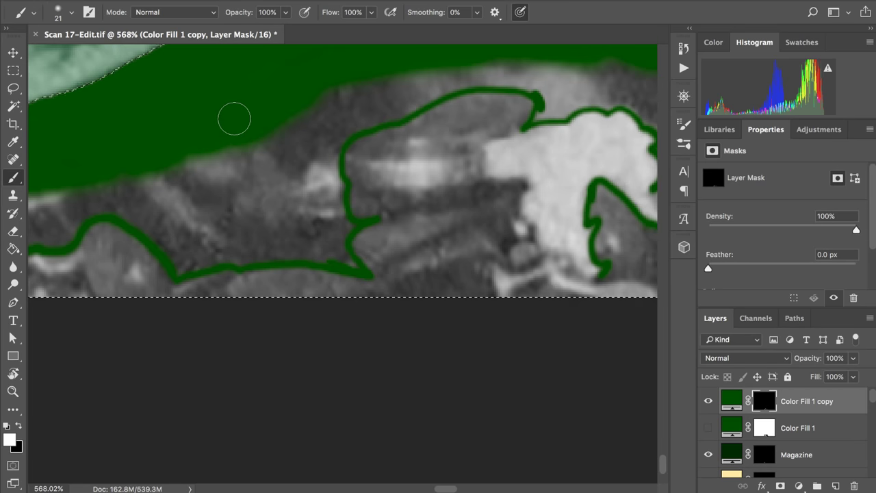
pyautogui.hscroll(1, 234, 119)
pyautogui.scroll(5, 234, 119)
pyautogui.hscroll(10, 234, 119)
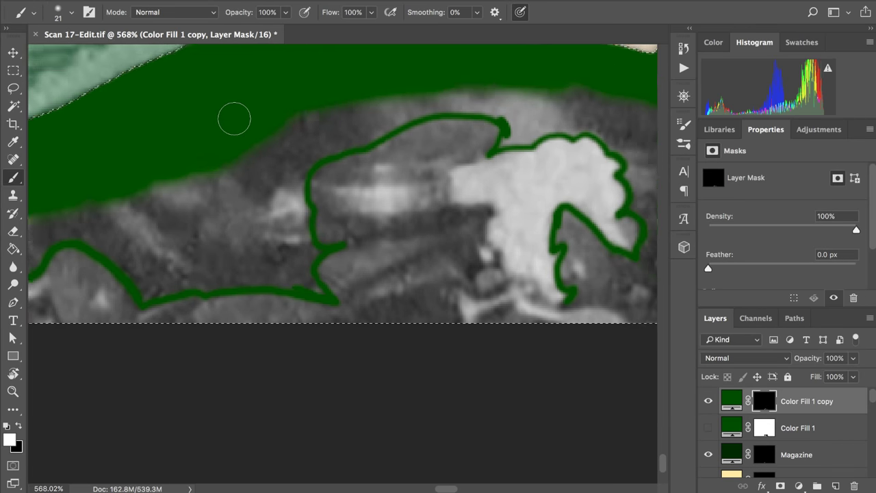
pyautogui.scroll(-1, 235, 119)
pyautogui.hscroll(4, 234, 119)
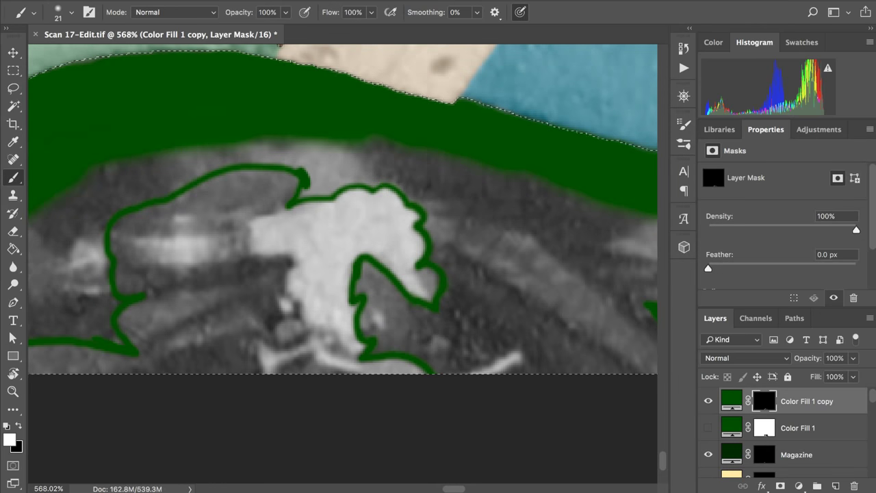
# Step: Fill the grey gap at the outline stroke's tip
pyautogui.hscroll(5, 489, 192)
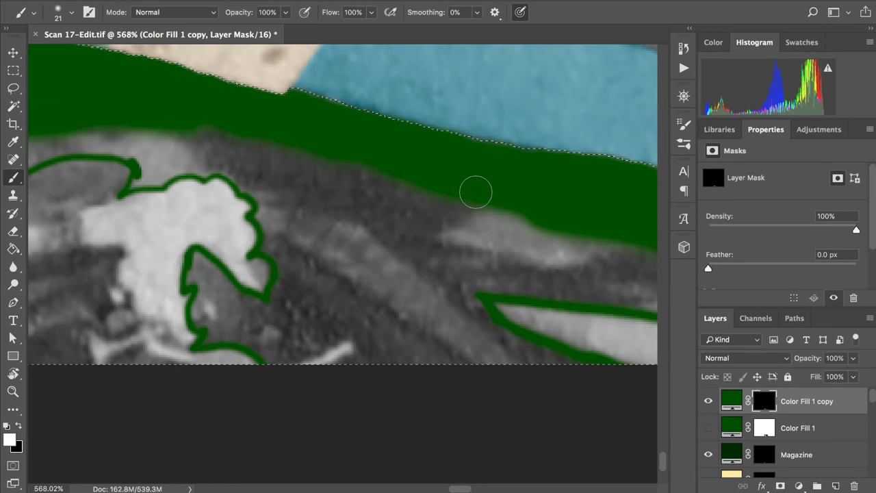
pyautogui.hscroll(2, 515, 234)
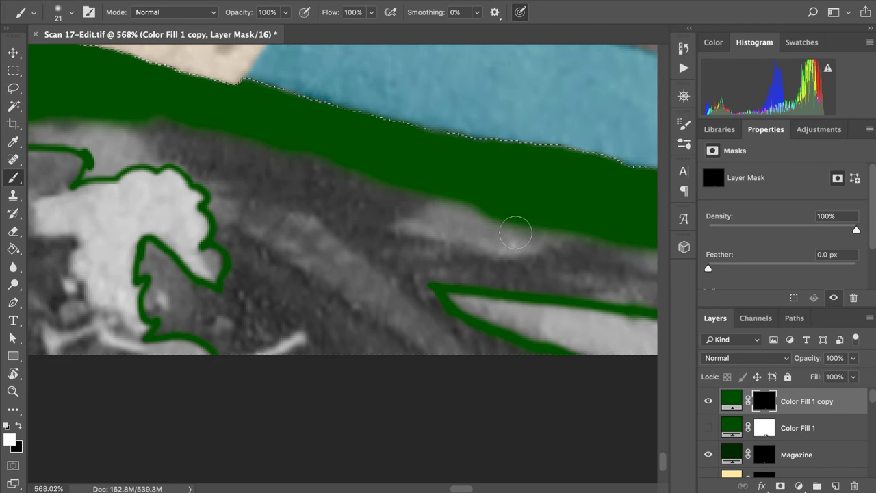
pyautogui.hscroll(5, 515, 233)
pyautogui.hscroll(6, 516, 233)
pyautogui.scroll(-2, 515, 233)
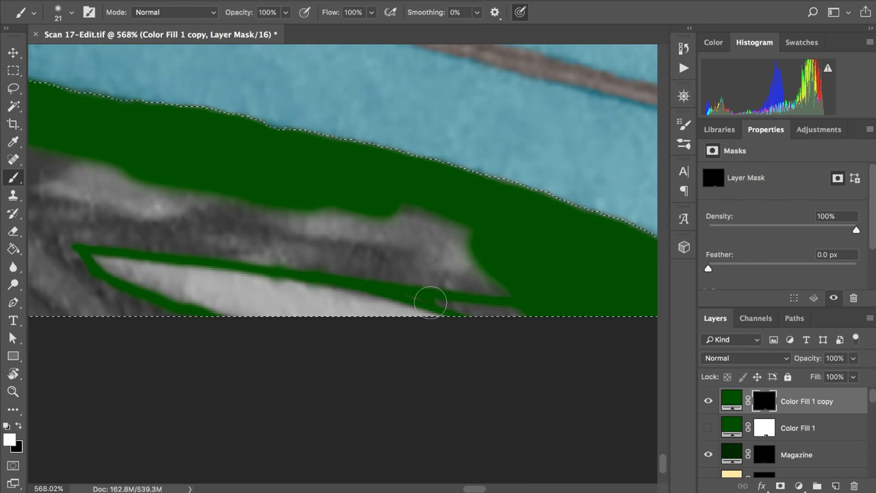
pyautogui.moveTo(438, 302)
pyautogui.mouseDown()
pyautogui.moveTo(530, 320)
pyautogui.moveTo(502, 303)
pyautogui.moveTo(504, 292)
pyautogui.moveTo(483, 277)
pyautogui.moveTo(465, 236)
pyautogui.moveTo(476, 252)
pyautogui.moveTo(450, 230)
pyautogui.moveTo(343, 198)
pyautogui.moveTo(458, 245)
pyautogui.moveTo(473, 284)
pyautogui.moveTo(408, 262)
pyautogui.moveTo(439, 278)
pyautogui.moveTo(410, 270)
pyautogui.moveTo(458, 281)
pyautogui.moveTo(373, 207)
pyautogui.moveTo(423, 240)
pyautogui.moveTo(294, 196)
pyautogui.moveTo(421, 243)
pyautogui.moveTo(272, 198)
pyautogui.mouseUp()
# Step: Close the gap in the outline's upper-left corner and thicken its left edge with a vertical stroke
pyautogui.hscroll(-5, 283, 198)
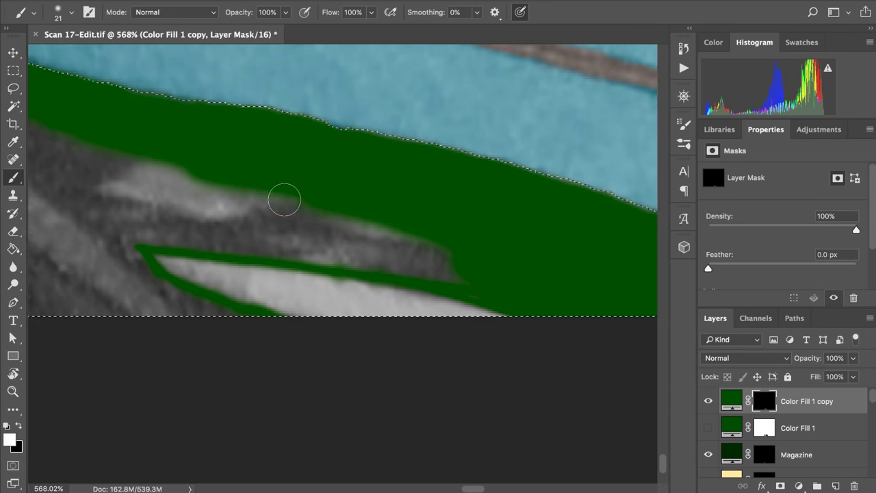
pyautogui.hscroll(-3, 284, 200)
pyautogui.hscroll(-3, 284, 200)
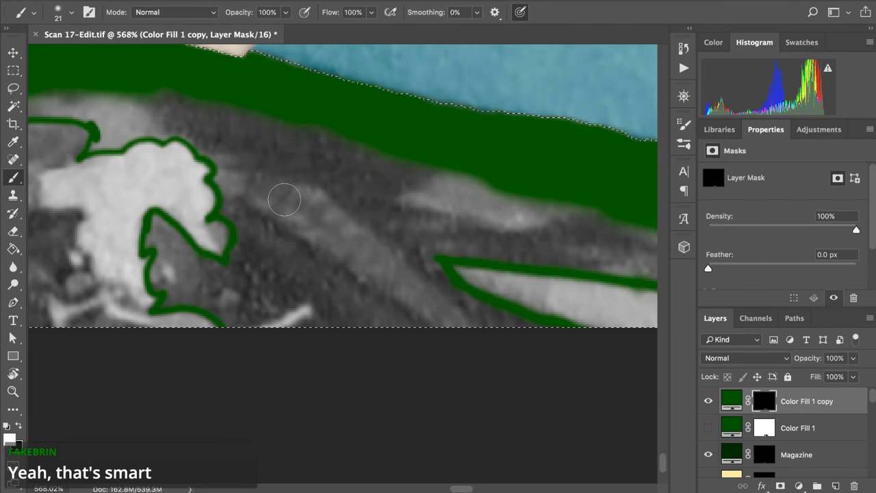
pyautogui.hscroll(-3, 288, 199)
pyautogui.hscroll(-5, 287, 199)
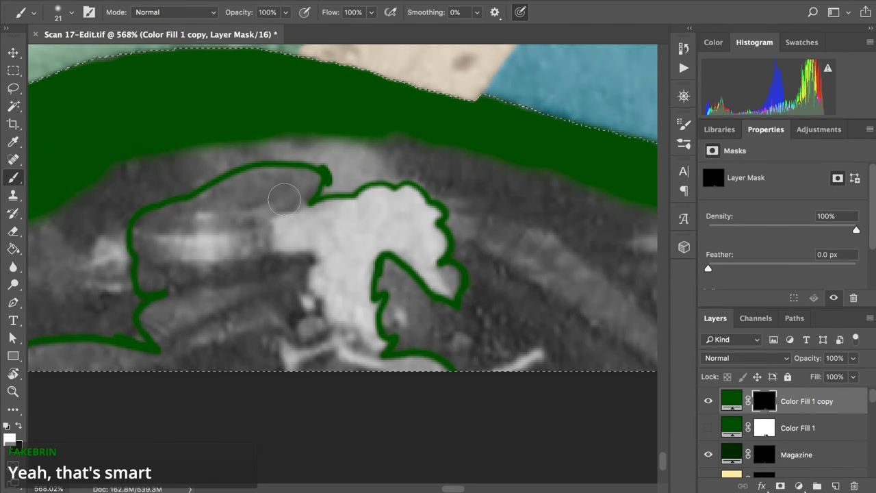
pyautogui.hscroll(-1, 284, 200)
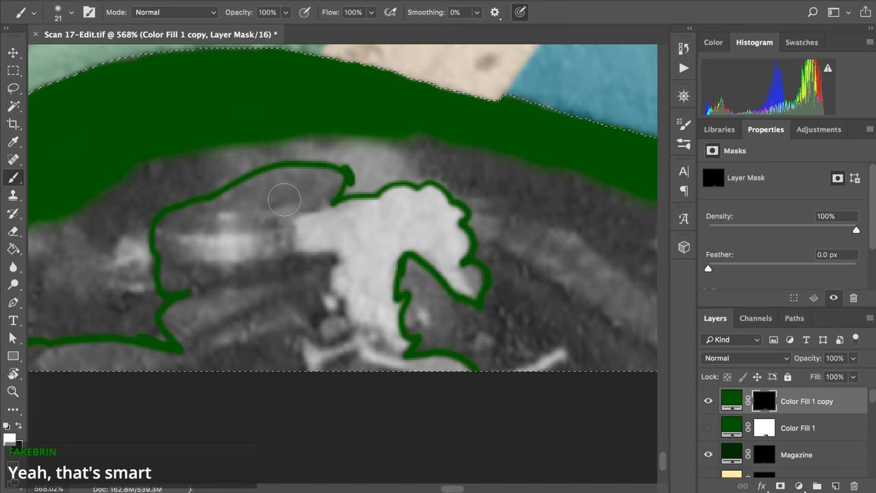
pyautogui.hscroll(-2, 284, 200)
pyautogui.hscroll(-2, 285, 199)
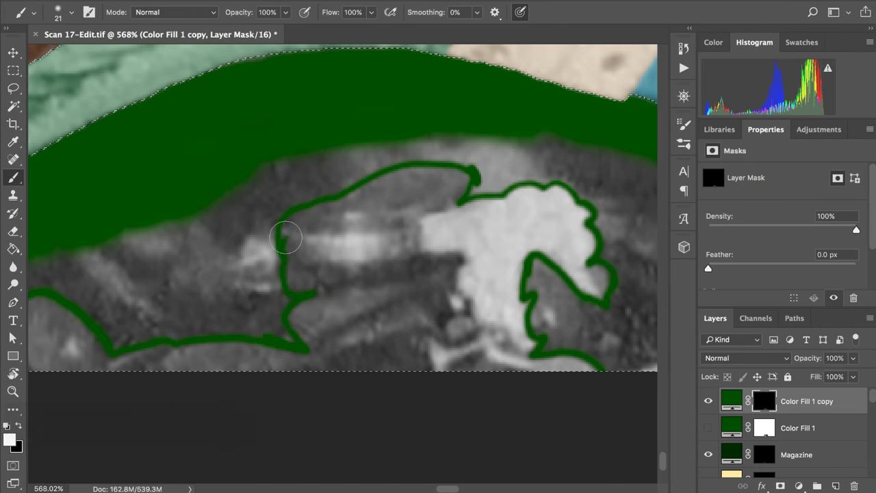
pyautogui.moveTo(290, 225); pyautogui.dragTo(301, 200)
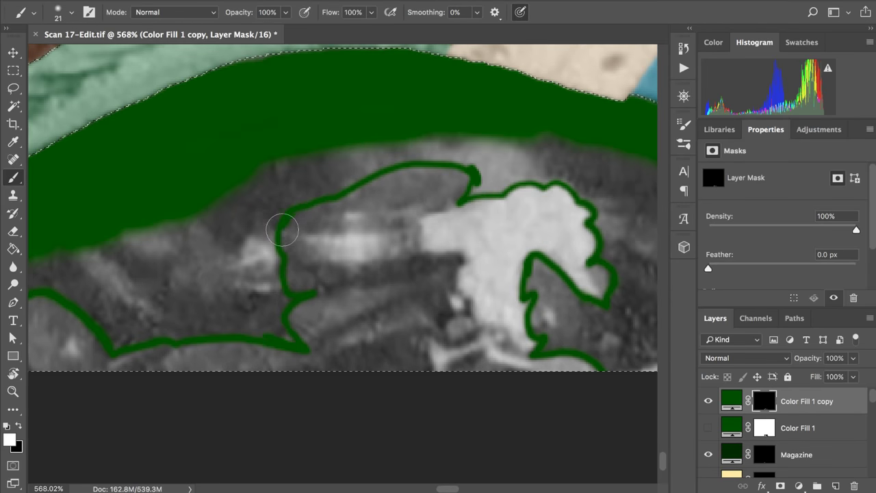
pyautogui.moveTo(282, 231)
pyautogui.mouseDown()
pyautogui.moveTo(279, 267)
pyautogui.moveTo(290, 260)
pyautogui.moveTo(282, 255)
pyautogui.moveTo(277, 287)
pyautogui.moveTo(283, 179)
pyautogui.moveTo(277, 223)
pyautogui.moveTo(314, 193)
pyautogui.moveTo(300, 197)
pyautogui.moveTo(340, 184)
pyautogui.mouseUp()
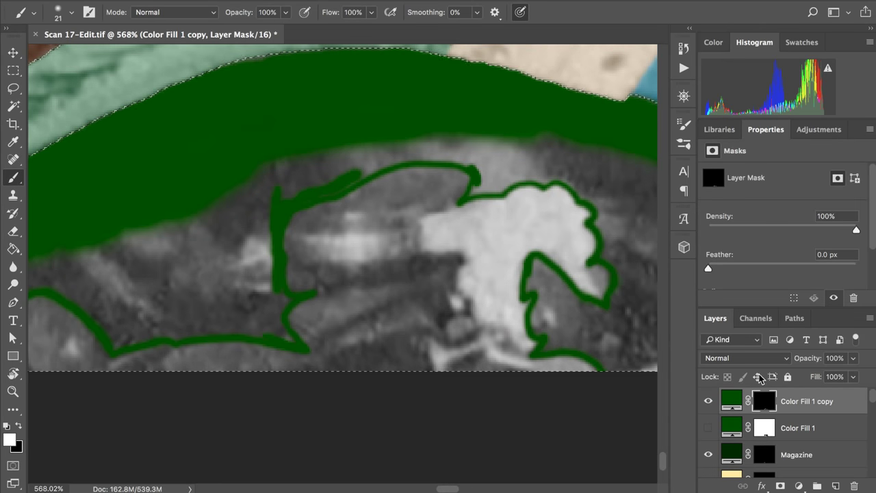
# Step: Delete the hidden, unused Color Fill 1 layer
pyautogui.click(707, 428)
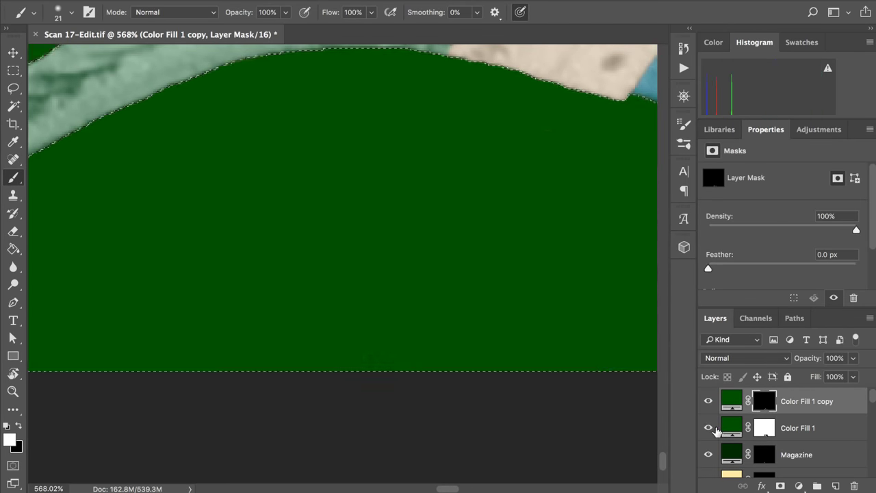
pyautogui.click(708, 428)
pyautogui.click(731, 430)
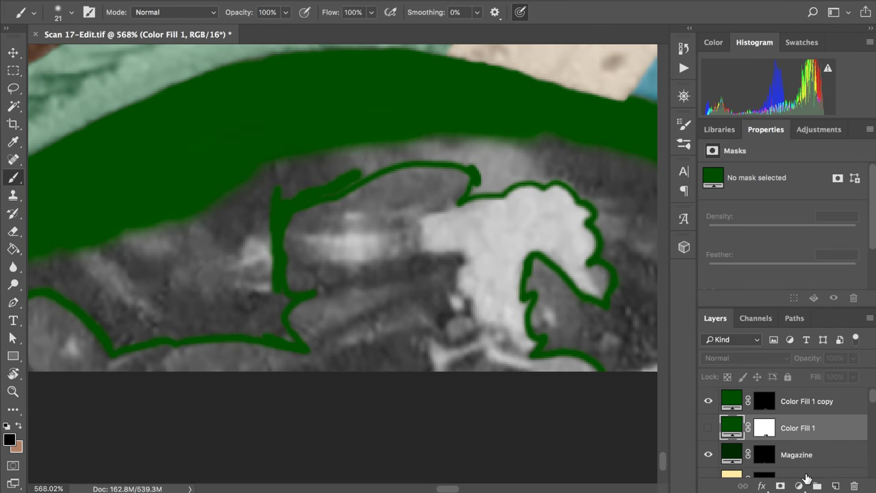
pyautogui.click(854, 485)
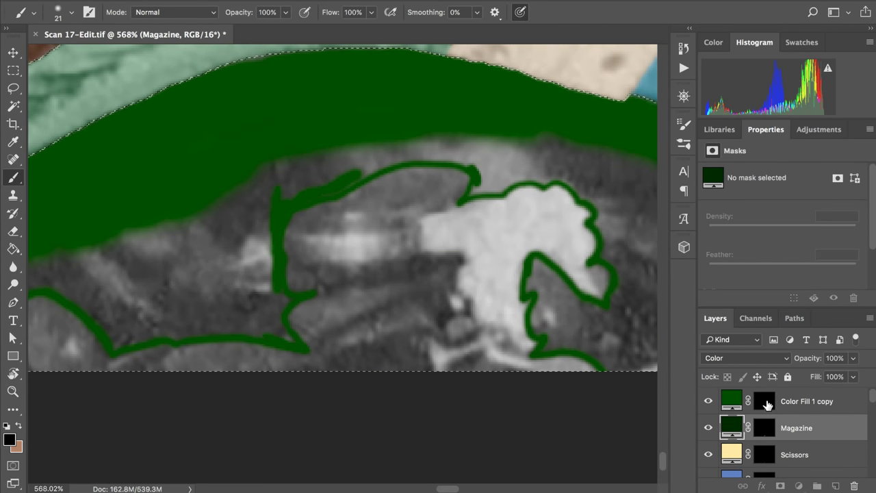
# Step: Target the Color Fill 1 copy layer mask for painting
pyautogui.click(765, 402)
pyautogui.hscroll(-3, 575, 301)
pyautogui.hscroll(-2, 574, 299)
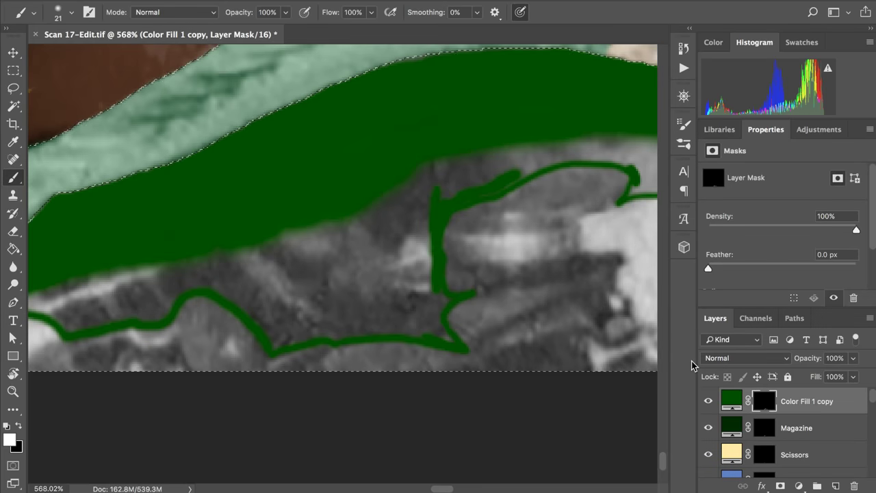
pyautogui.hscroll(-2, 573, 357)
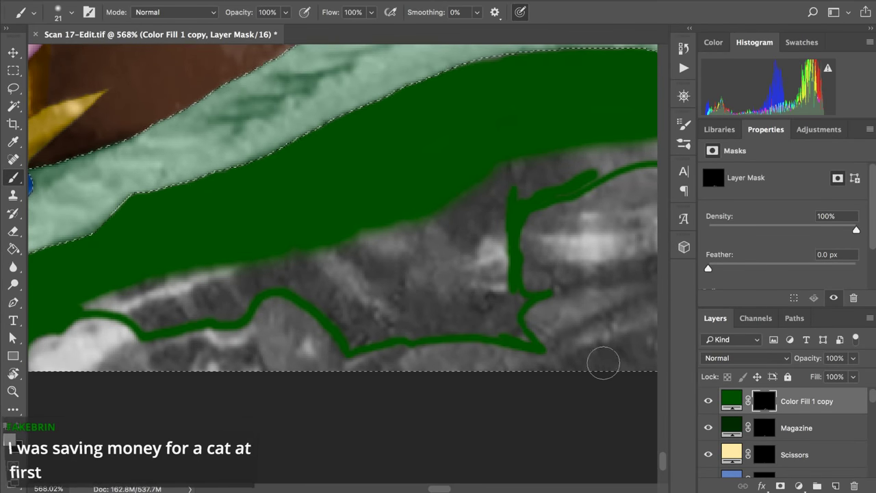
# Step: View the mask alone and paint white into the black notch where band meets outline
pyautogui.keyDown('alt'); pyautogui.click(757, 401); pyautogui.keyUp('alt')
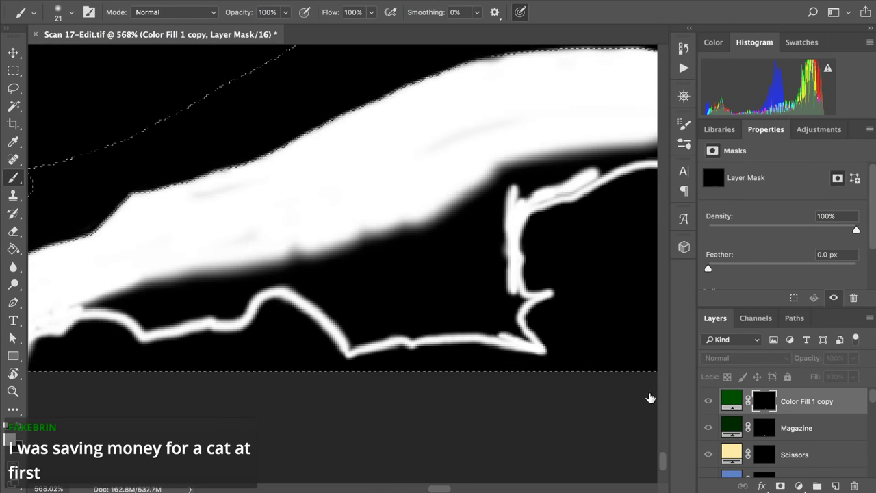
pyautogui.hscroll(-3, 503, 350)
pyautogui.hscroll(-4, 504, 350)
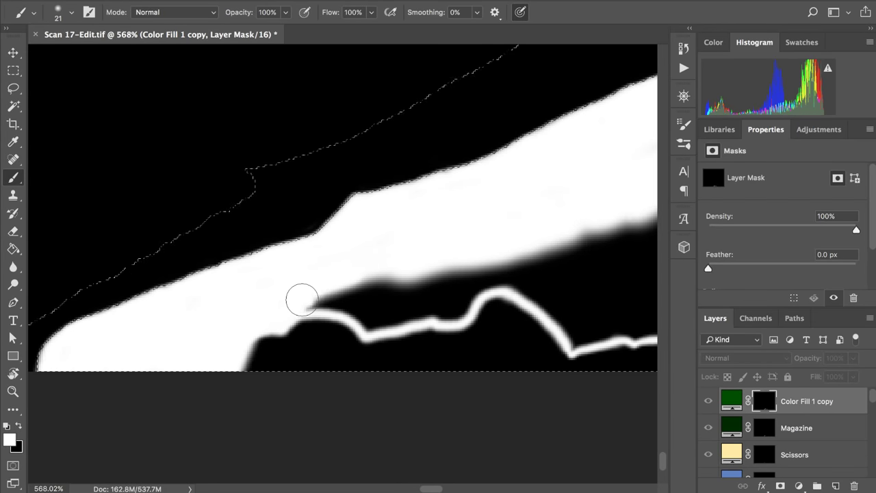
pyautogui.moveTo(299, 301); pyautogui.dragTo(357, 309)
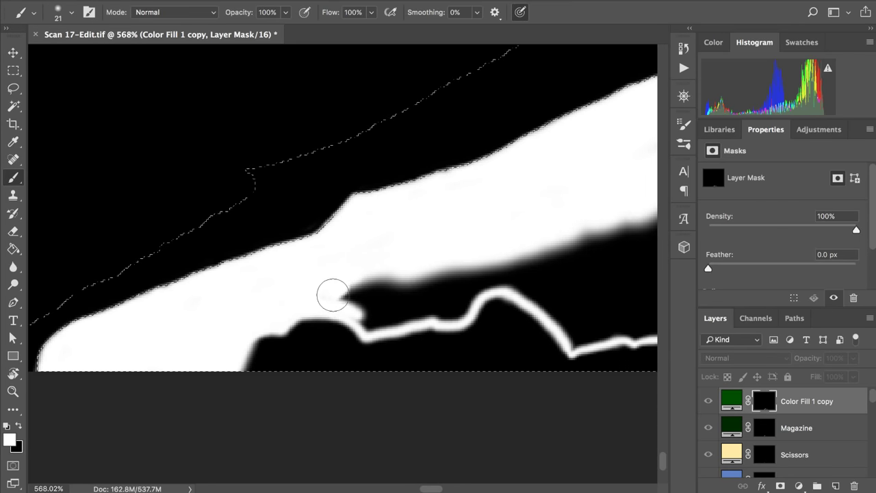
pyautogui.moveTo(340, 290)
pyautogui.mouseDown()
pyautogui.moveTo(398, 271)
pyautogui.moveTo(344, 289)
pyautogui.moveTo(340, 299)
pyautogui.moveTo(353, 299)
pyautogui.moveTo(361, 284)
pyautogui.moveTo(360, 314)
pyautogui.moveTo(351, 306)
pyautogui.moveTo(364, 315)
pyautogui.moveTo(351, 310)
pyautogui.moveTo(368, 332)
pyautogui.mouseUp()
# Step: Thicken and extend the diagonal outline stroke with white
pyautogui.hscroll(5, 507, 162)
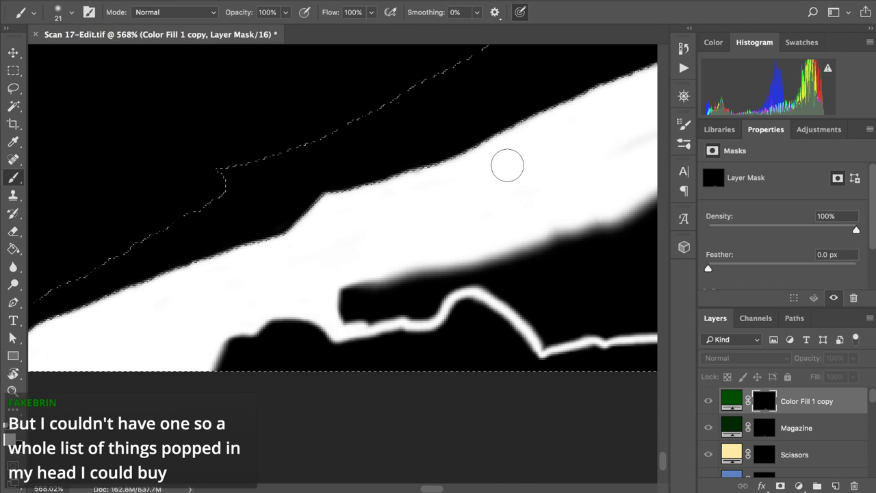
pyautogui.hscroll(10, 495, 193)
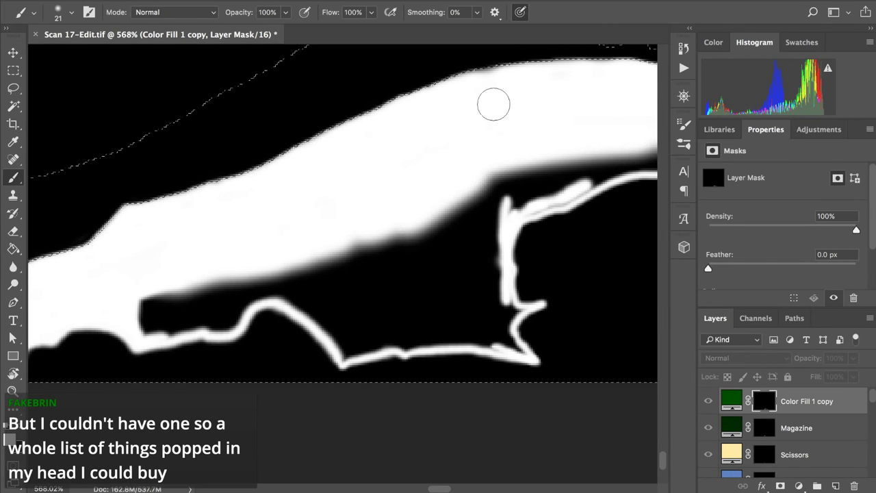
pyautogui.hscroll(5, 554, 71)
pyautogui.scroll(2, 554, 71)
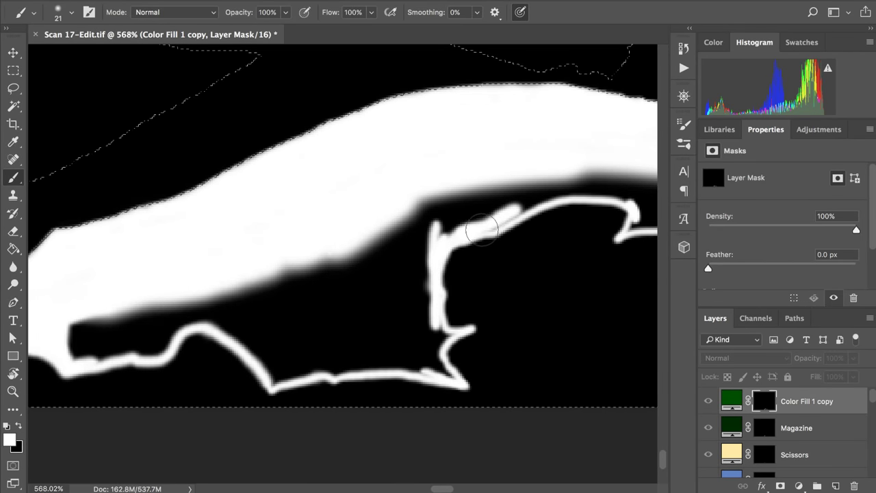
pyautogui.moveTo(490, 230)
pyautogui.mouseDown()
pyautogui.moveTo(534, 200)
pyautogui.moveTo(510, 215)
pyautogui.moveTo(527, 204)
pyautogui.mouseUp()
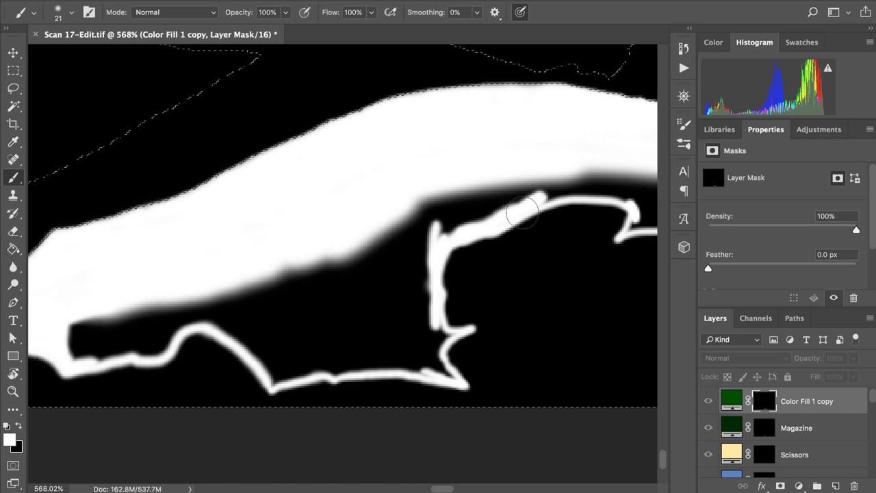
pyautogui.hscroll(3, 486, 196)
pyautogui.hscroll(1, 486, 196)
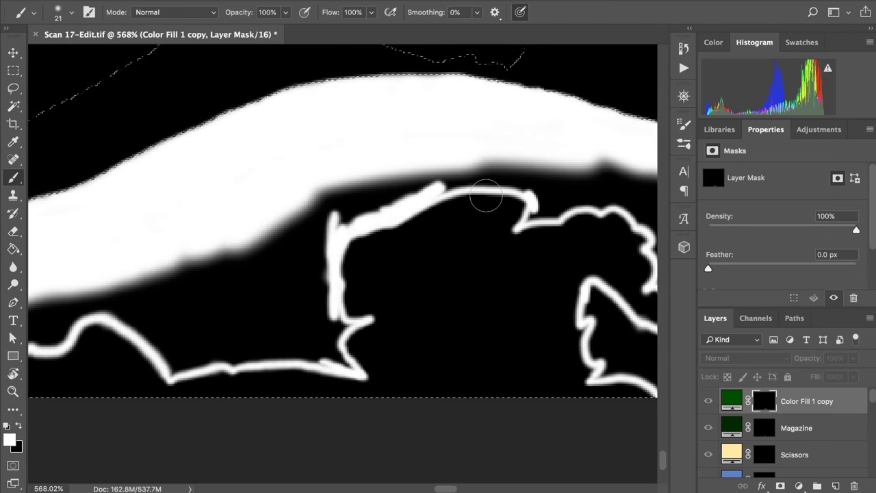
# Step: Fill a black notch with white and widen the white band's lower edge
pyautogui.hscroll(-5, 486, 196)
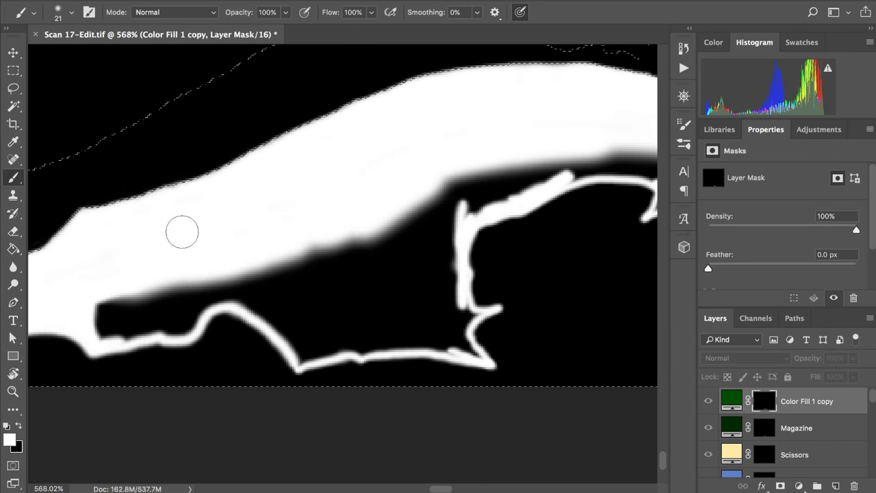
pyautogui.moveTo(96, 316)
pyautogui.mouseDown()
pyautogui.moveTo(108, 291)
pyautogui.moveTo(102, 328)
pyautogui.moveTo(101, 303)
pyautogui.moveTo(97, 311)
pyautogui.moveTo(107, 330)
pyautogui.moveTo(107, 315)
pyautogui.moveTo(108, 322)
pyautogui.moveTo(136, 307)
pyautogui.moveTo(123, 302)
pyautogui.moveTo(140, 296)
pyautogui.moveTo(128, 296)
pyautogui.moveTo(176, 270)
pyautogui.moveTo(139, 225)
pyautogui.mouseUp()
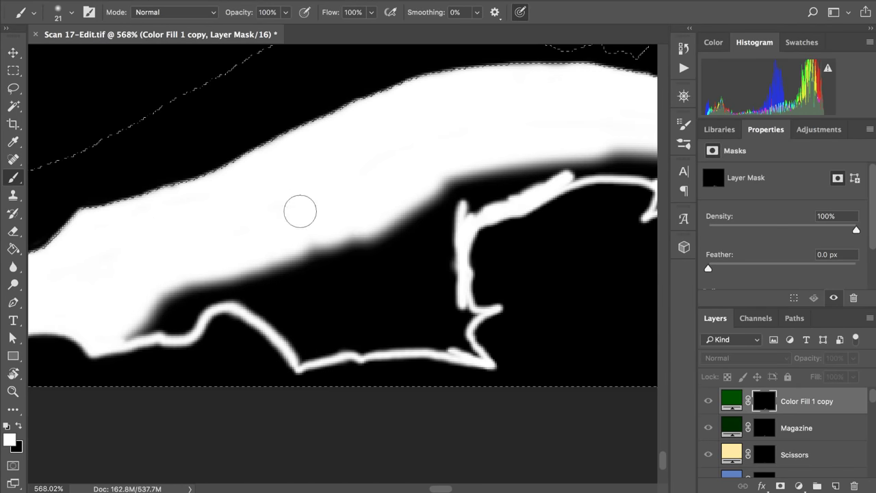
pyautogui.moveTo(255, 229)
pyautogui.mouseDown()
pyautogui.moveTo(326, 239)
pyautogui.moveTo(267, 252)
pyautogui.moveTo(316, 245)
pyautogui.moveTo(436, 189)
pyautogui.moveTo(327, 271)
pyautogui.moveTo(417, 189)
pyautogui.moveTo(444, 182)
pyautogui.moveTo(445, 196)
pyautogui.moveTo(486, 172)
pyautogui.moveTo(442, 210)
pyautogui.moveTo(473, 191)
pyautogui.moveTo(449, 207)
pyautogui.moveTo(473, 195)
pyautogui.moveTo(458, 207)
pyautogui.moveTo(506, 163)
pyautogui.moveTo(487, 180)
pyautogui.moveTo(508, 169)
pyautogui.moveTo(489, 192)
pyautogui.moveTo(570, 155)
pyautogui.moveTo(519, 133)
pyautogui.mouseUp()
# Step: Paint white into the remaining black notches where the outline's hooked top meets the band
pyautogui.hscroll(4, 507, 165)
pyautogui.scroll(1, 507, 164)
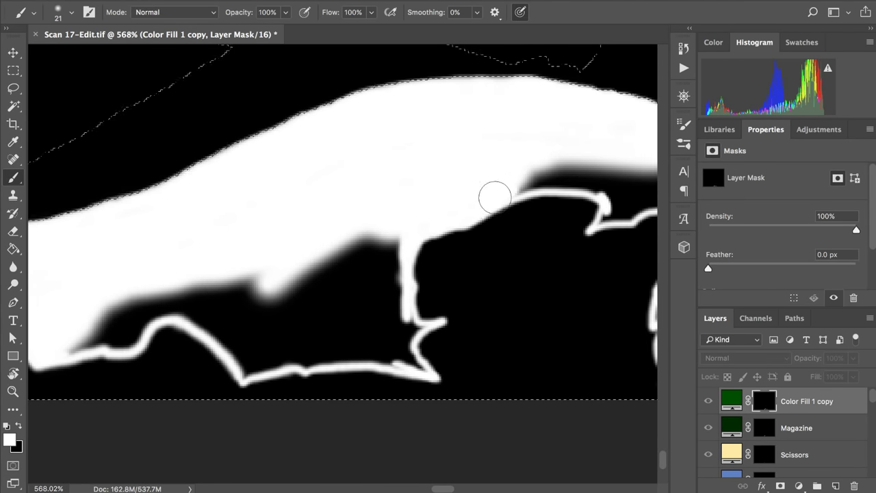
pyautogui.moveTo(520, 188)
pyautogui.mouseDown()
pyautogui.moveTo(543, 183)
pyautogui.moveTo(506, 197)
pyautogui.moveTo(581, 187)
pyautogui.moveTo(526, 184)
pyautogui.moveTo(541, 174)
pyautogui.moveTo(523, 172)
pyautogui.moveTo(573, 164)
pyautogui.moveTo(534, 163)
pyautogui.moveTo(564, 150)
pyautogui.mouseUp()
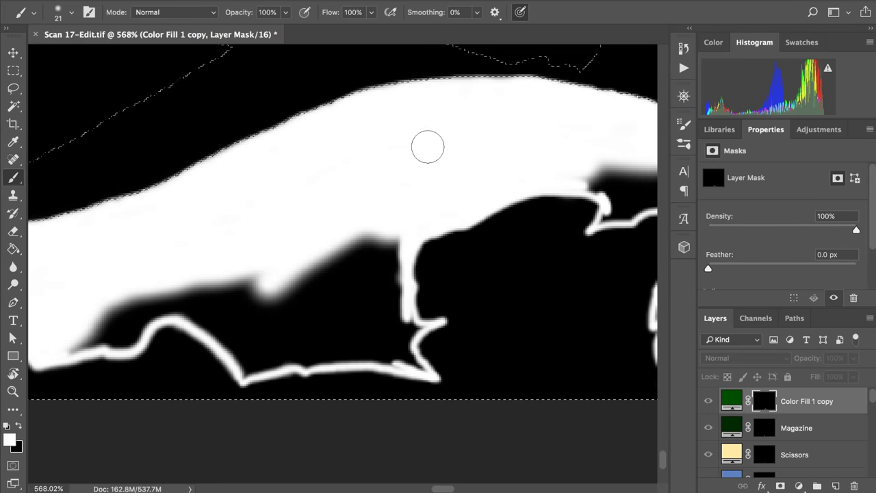
pyautogui.moveTo(401, 235)
pyautogui.mouseDown()
pyautogui.moveTo(396, 266)
pyautogui.moveTo(396, 233)
pyautogui.moveTo(390, 258)
pyautogui.moveTo(371, 227)
pyautogui.moveTo(346, 242)
pyautogui.moveTo(349, 226)
pyautogui.moveTo(333, 287)
pyautogui.mouseUp()
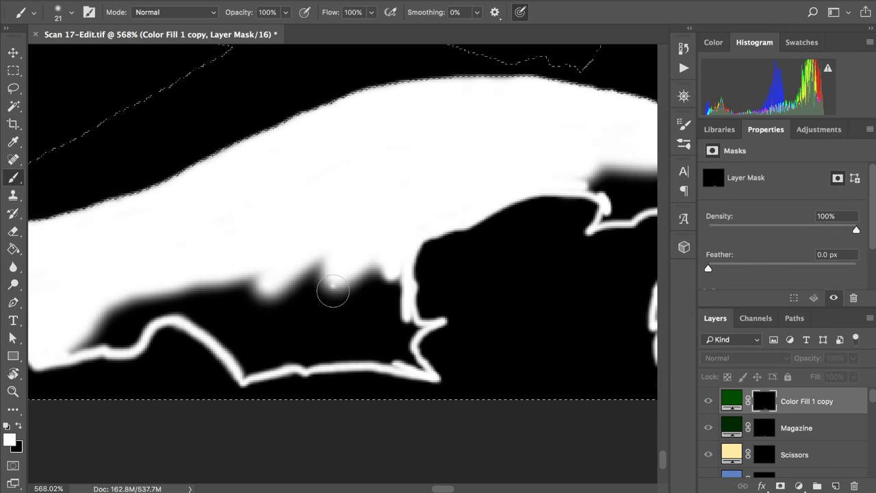
pyautogui.hscroll(5, 333, 293)
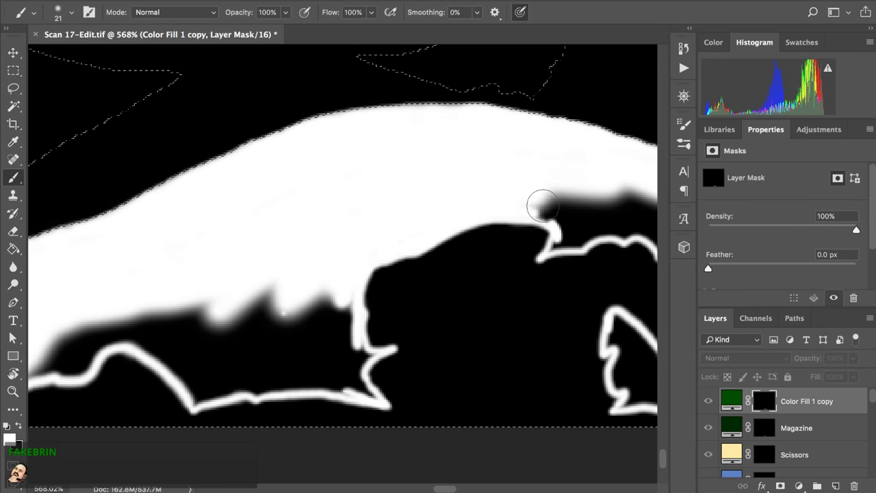
pyautogui.moveTo(542, 205)
pyautogui.mouseDown()
pyautogui.moveTo(534, 198)
pyautogui.moveTo(551, 196)
pyautogui.mouseUp()
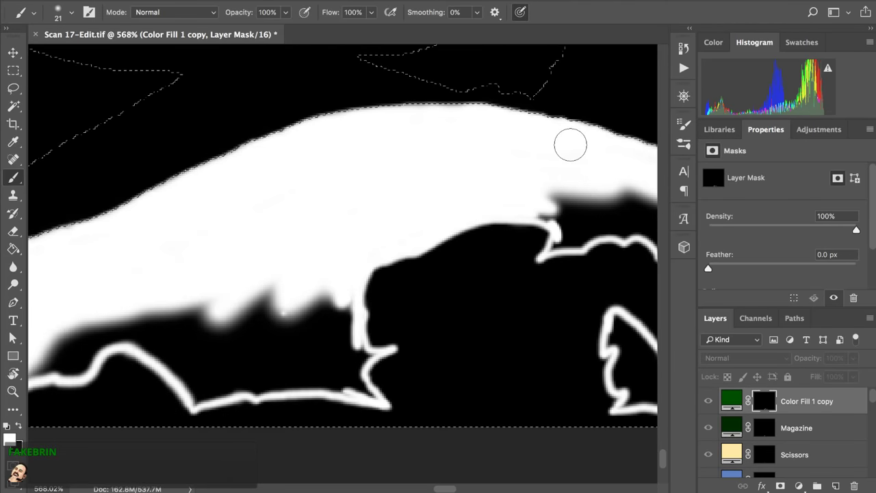
pyautogui.hscroll(2, 570, 145)
pyautogui.hscroll(4, 571, 145)
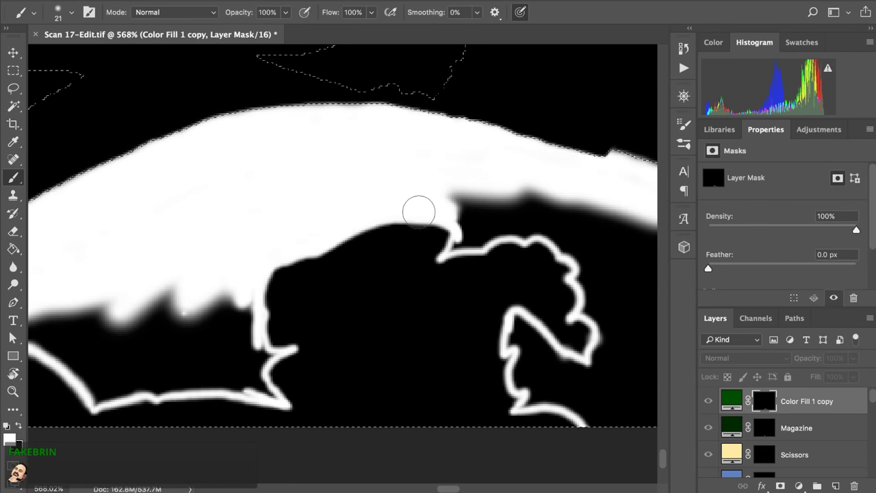
pyautogui.moveTo(449, 201)
pyautogui.mouseDown()
pyautogui.moveTo(403, 151)
pyautogui.moveTo(484, 165)
pyautogui.moveTo(462, 178)
pyautogui.moveTo(488, 186)
pyautogui.moveTo(532, 183)
pyautogui.moveTo(568, 192)
pyautogui.mouseUp()
# Step: Paint white over the tip of the thin mask outline
pyautogui.scroll(-3, 525, 121)
pyautogui.hscroll(5, 524, 121)
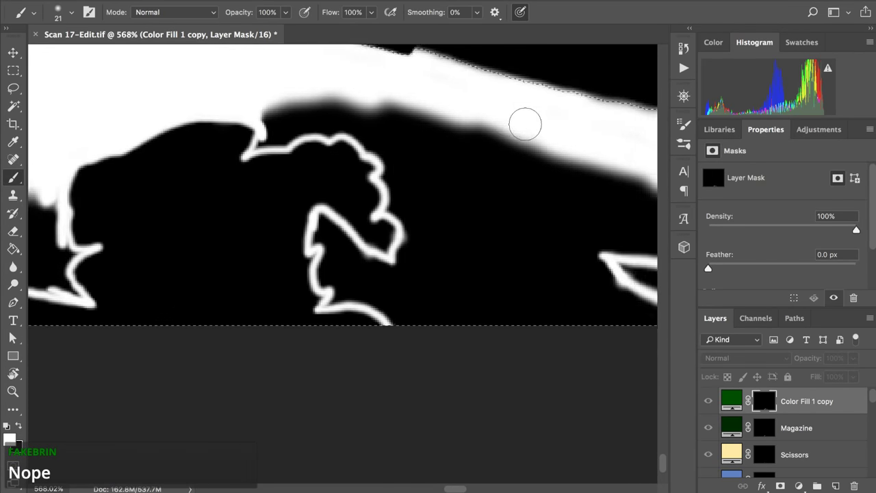
pyautogui.hscroll(5, 524, 124)
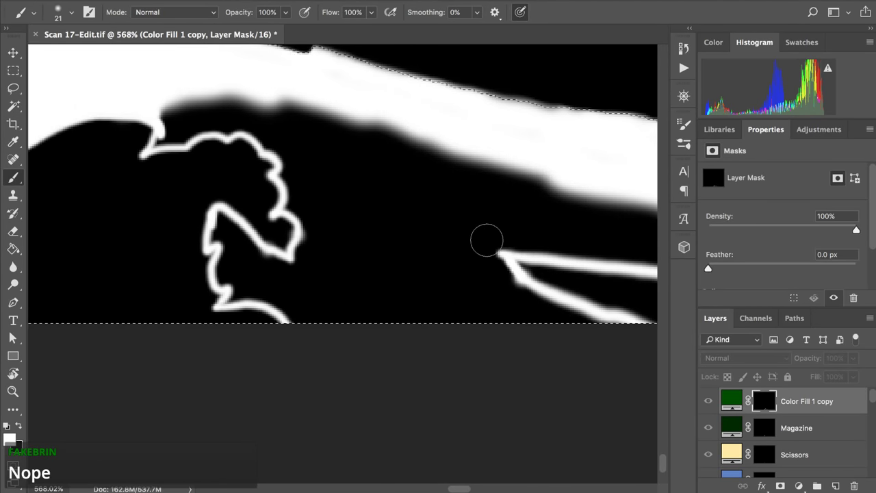
pyautogui.moveTo(508, 277)
pyautogui.mouseDown()
pyautogui.moveTo(502, 258)
pyautogui.moveTo(519, 306)
pyautogui.moveTo(485, 239)
pyautogui.mouseUp()
# Step: Pan along the band to inspect the mask's diagonal outline stroke
pyautogui.hscroll(8, 493, 178)
pyautogui.scroll(2, 492, 178)
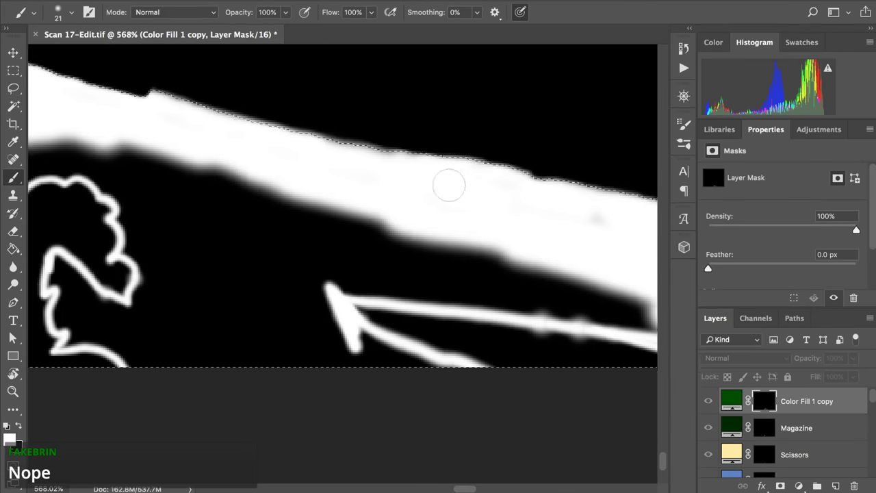
pyautogui.hscroll(3, 449, 186)
pyautogui.scroll(-1, 449, 186)
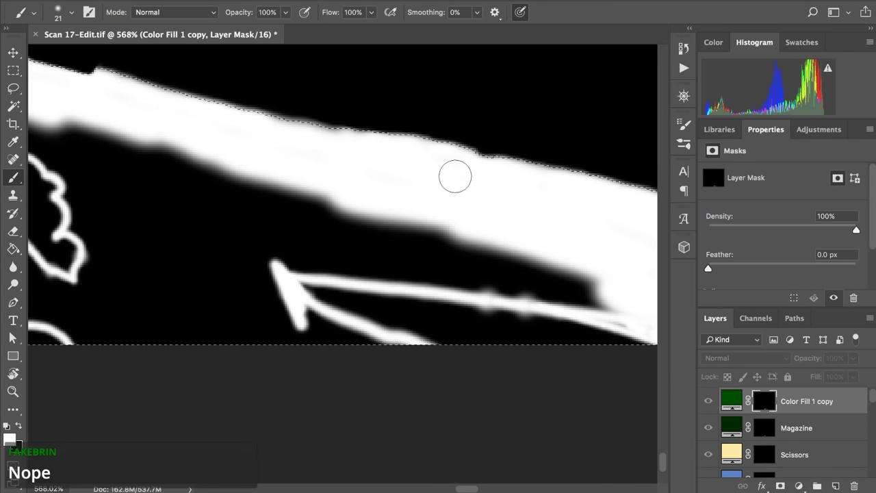
pyautogui.hscroll(5, 453, 216)
pyautogui.scroll(-1, 453, 217)
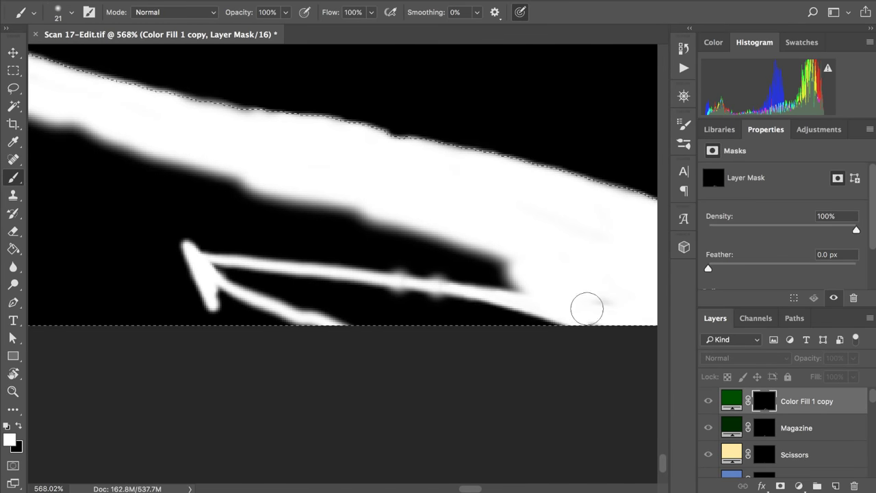
pyautogui.hscroll(4, 618, 302)
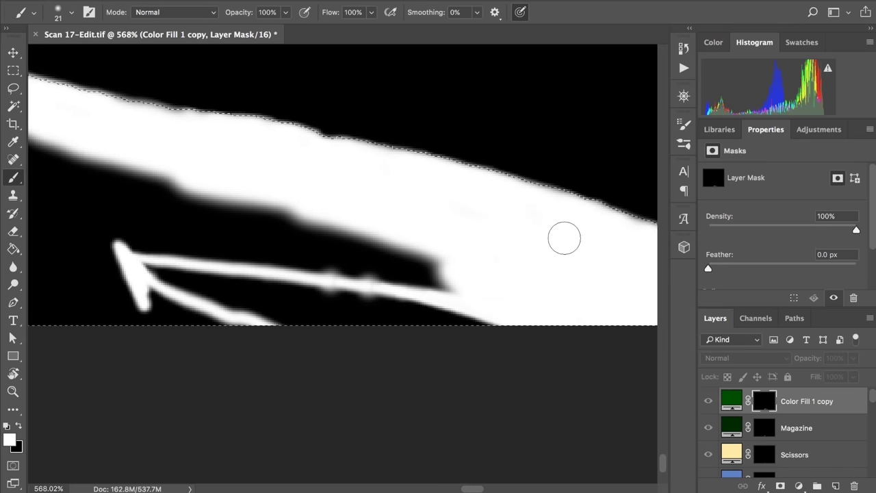
pyautogui.hscroll(5, 561, 219)
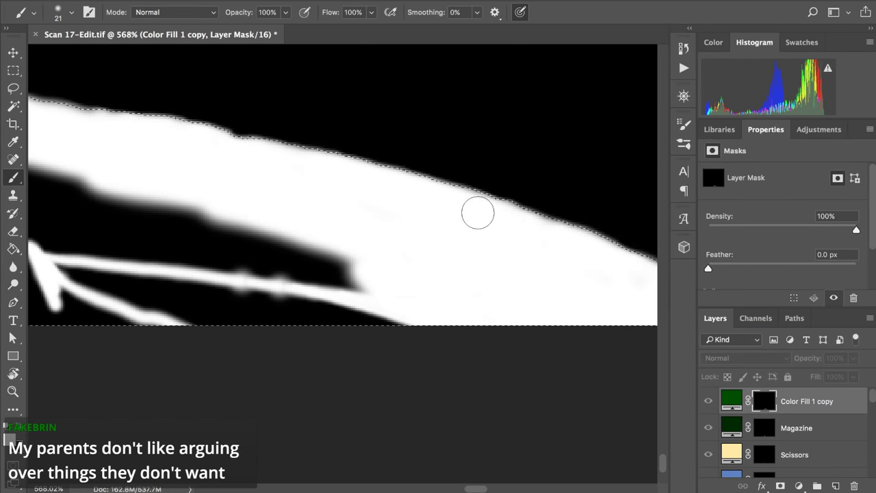
pyautogui.hscroll(4, 342, 183)
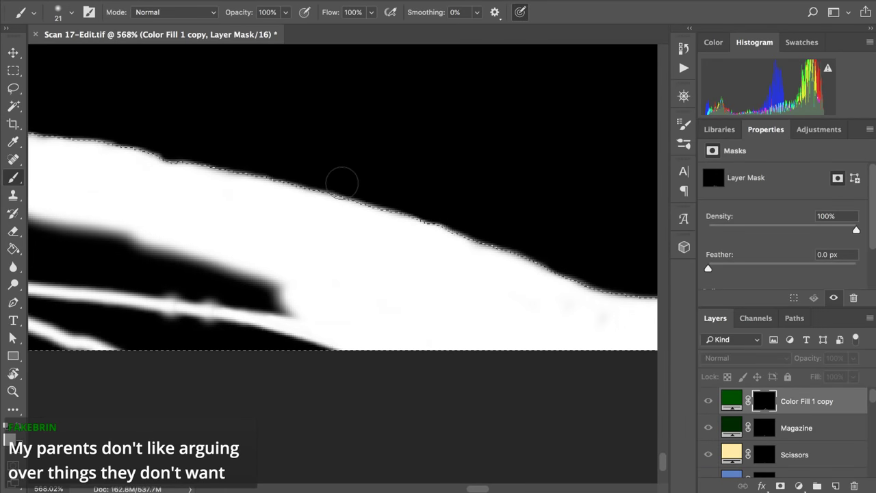
pyautogui.scroll(-3, 342, 182)
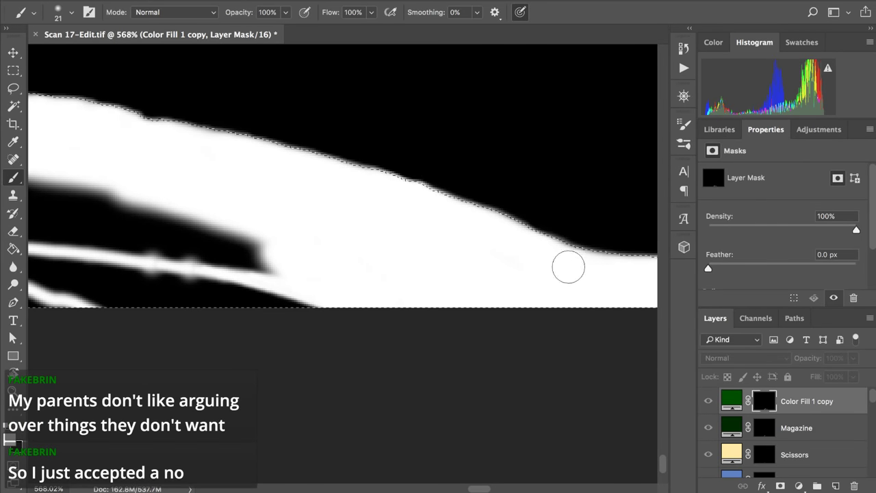
pyautogui.scroll(-1, 567, 265)
pyautogui.hscroll(6, 567, 264)
pyautogui.hscroll(2, 562, 276)
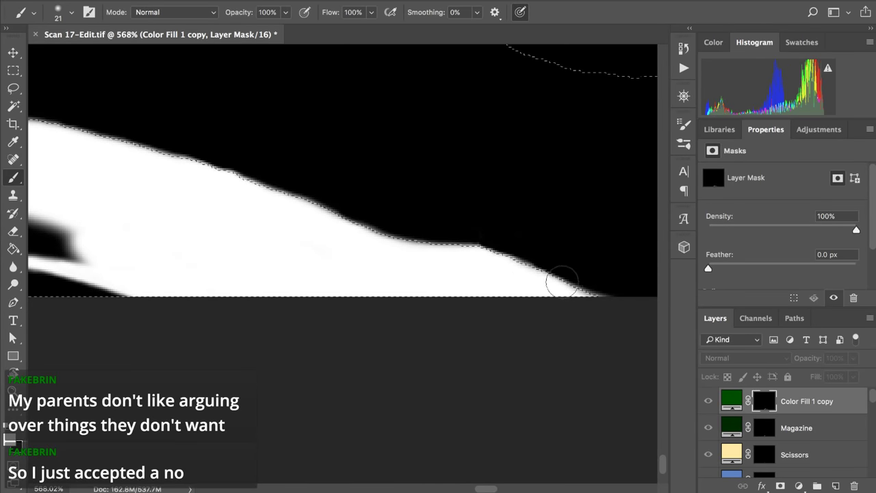
pyautogui.hscroll(-3, 564, 261)
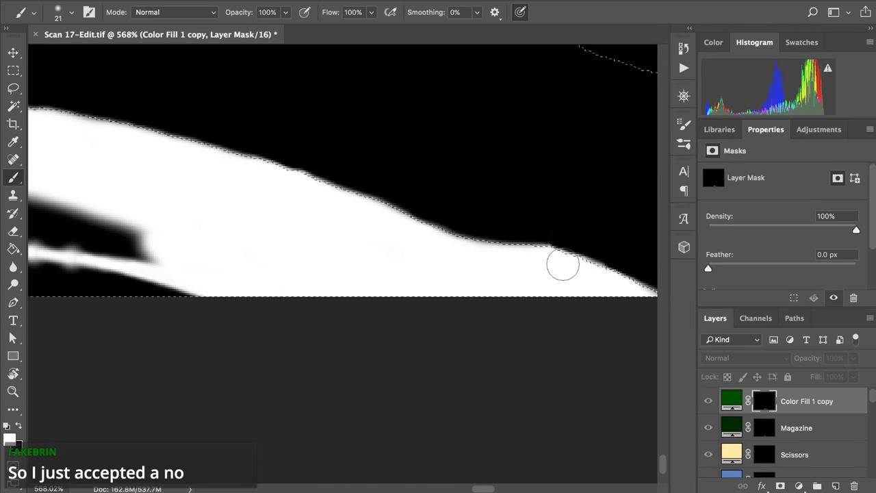
pyautogui.hscroll(-7, 563, 265)
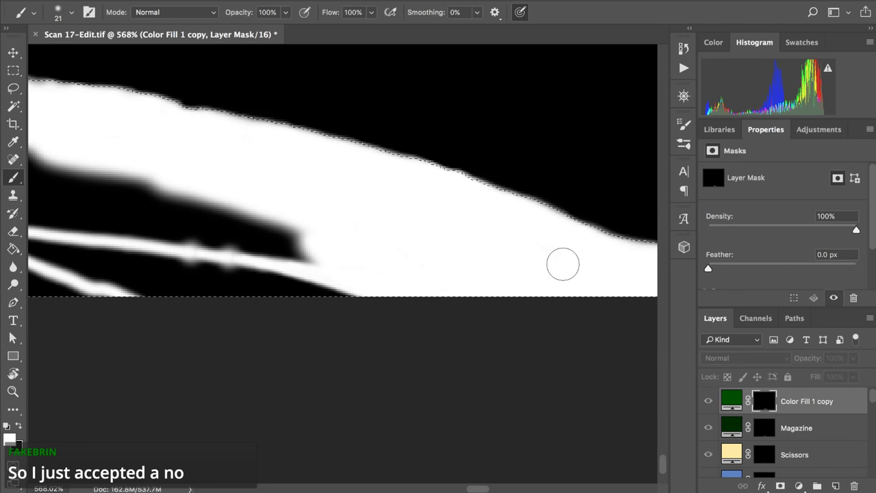
pyautogui.scroll(-1, 562, 265)
pyautogui.hscroll(-5, 563, 265)
pyautogui.hscroll(-1, 562, 265)
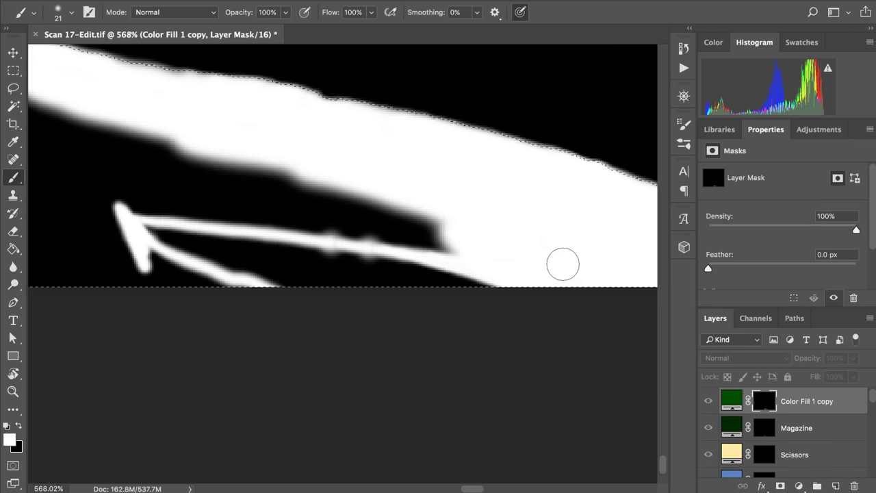
pyautogui.hscroll(-1, 563, 265)
pyautogui.scroll(1, 563, 265)
# Step: Widen the mask's arrow-shaped tip and fill the notch above the shaft with white
pyautogui.press('x')
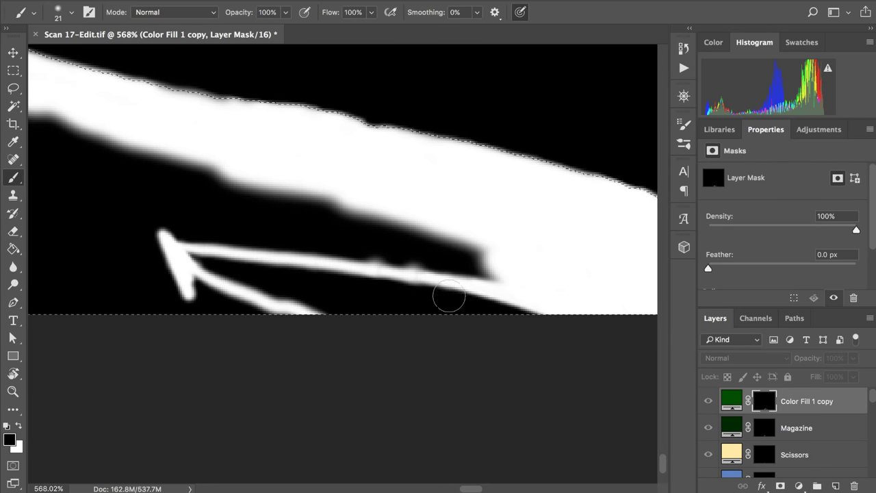
pyautogui.press('x')
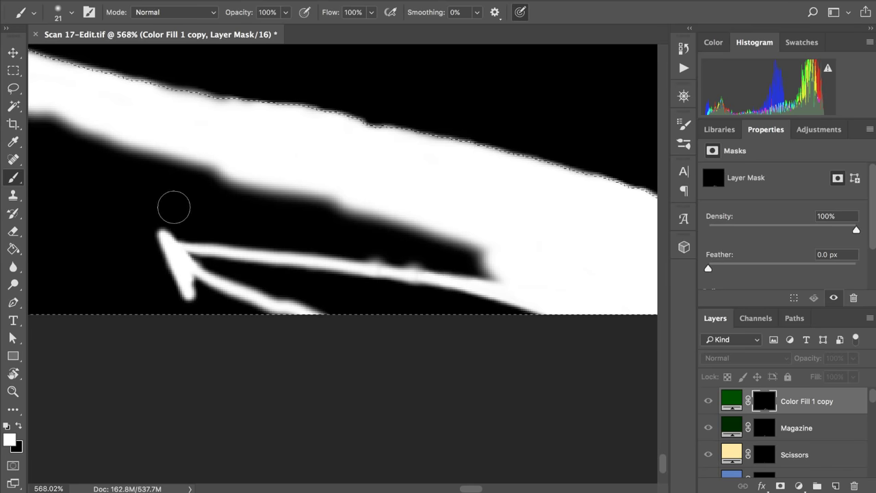
pyautogui.moveTo(178, 226); pyautogui.dragTo(174, 241)
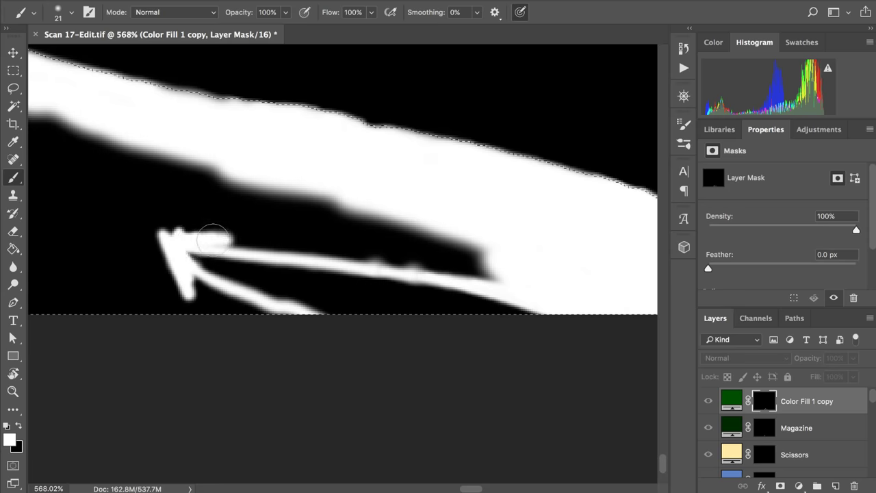
pyautogui.moveTo(228, 243)
pyautogui.mouseDown()
pyautogui.moveTo(262, 247)
pyautogui.moveTo(214, 243)
pyautogui.moveTo(166, 224)
pyautogui.moveTo(181, 231)
pyautogui.moveTo(230, 218)
pyautogui.moveTo(234, 203)
pyautogui.moveTo(203, 189)
pyautogui.moveTo(233, 163)
pyautogui.mouseUp()
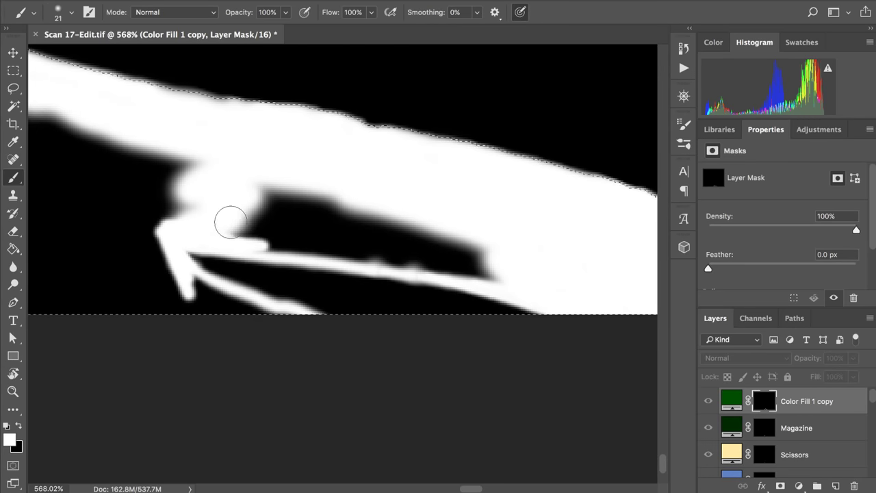
pyautogui.moveTo(245, 231)
pyautogui.mouseDown()
pyautogui.moveTo(277, 187)
pyautogui.moveTo(252, 188)
pyautogui.moveTo(311, 183)
pyautogui.moveTo(238, 201)
pyautogui.moveTo(277, 200)
pyautogui.moveTo(256, 249)
pyautogui.moveTo(299, 253)
pyautogui.mouseUp()
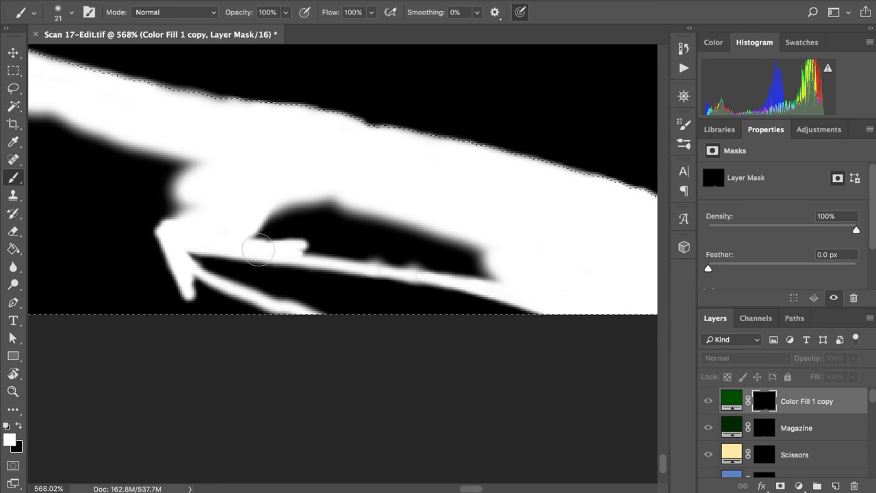
pyautogui.moveTo(303, 251)
pyautogui.mouseDown()
pyautogui.moveTo(358, 251)
pyautogui.moveTo(370, 258)
pyautogui.moveTo(342, 257)
pyautogui.moveTo(508, 281)
pyautogui.moveTo(461, 266)
pyautogui.moveTo(491, 254)
pyautogui.moveTo(484, 242)
pyautogui.moveTo(488, 258)
pyautogui.moveTo(506, 263)
pyautogui.moveTo(476, 250)
pyautogui.moveTo(506, 264)
pyautogui.moveTo(337, 230)
pyautogui.moveTo(406, 237)
pyautogui.moveTo(421, 241)
pyautogui.moveTo(360, 237)
pyautogui.moveTo(434, 244)
pyautogui.moveTo(291, 238)
pyautogui.moveTo(246, 222)
pyautogui.moveTo(288, 227)
pyautogui.moveTo(260, 226)
pyautogui.moveTo(340, 215)
pyautogui.moveTo(296, 213)
pyautogui.moveTo(376, 213)
pyautogui.moveTo(274, 214)
pyautogui.mouseUp()
# Step: Clean faint grey streaks and fill the black notch along the edge with white
pyautogui.moveTo(475, 228)
pyautogui.mouseDown()
pyautogui.moveTo(243, 224)
pyautogui.moveTo(239, 208)
pyautogui.moveTo(349, 219)
pyautogui.moveTo(342, 257)
pyautogui.mouseUp()
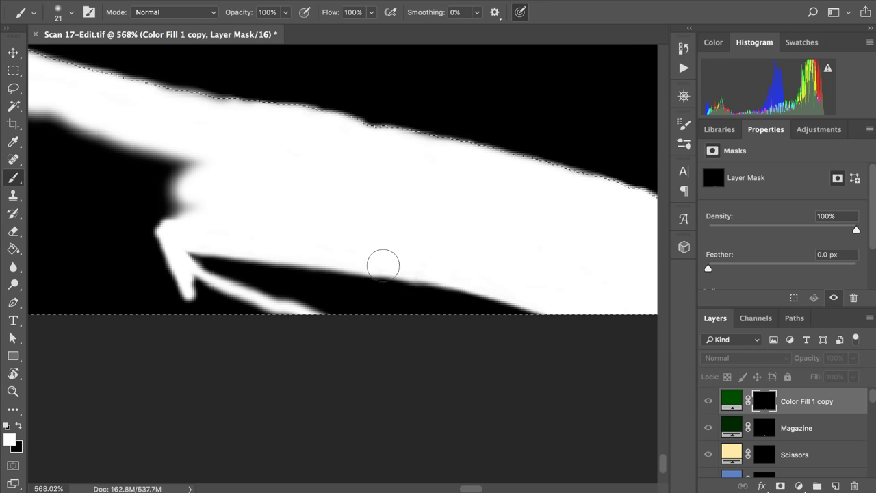
pyautogui.hscroll(-5, 369, 207)
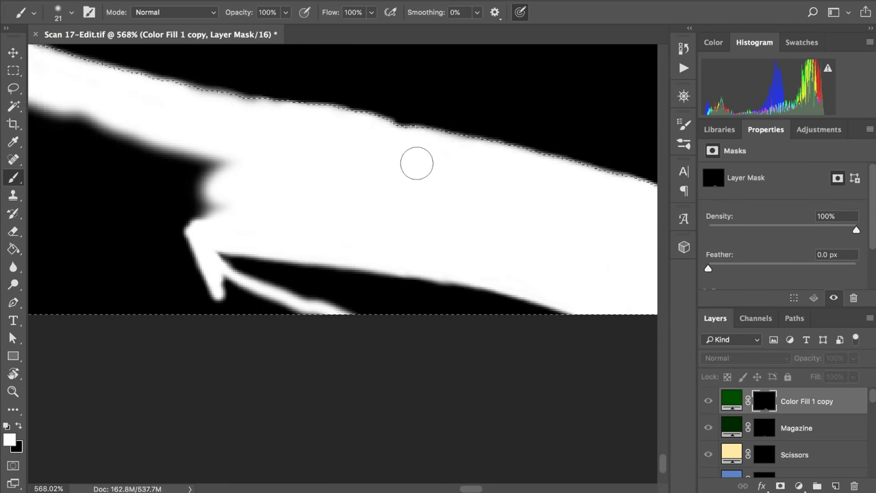
pyautogui.moveTo(280, 228)
pyautogui.mouseDown()
pyautogui.moveTo(290, 190)
pyautogui.moveTo(264, 229)
pyautogui.moveTo(267, 214)
pyautogui.moveTo(307, 171)
pyautogui.moveTo(185, 168)
pyautogui.mouseUp()
pyautogui.hscroll(-1, 294, 155)
pyautogui.moveTo(294, 155)
pyautogui.mouseDown()
pyautogui.moveTo(252, 147)
pyautogui.moveTo(277, 188)
pyautogui.moveTo(220, 138)
pyautogui.moveTo(260, 169)
pyautogui.moveTo(137, 117)
pyautogui.mouseUp()
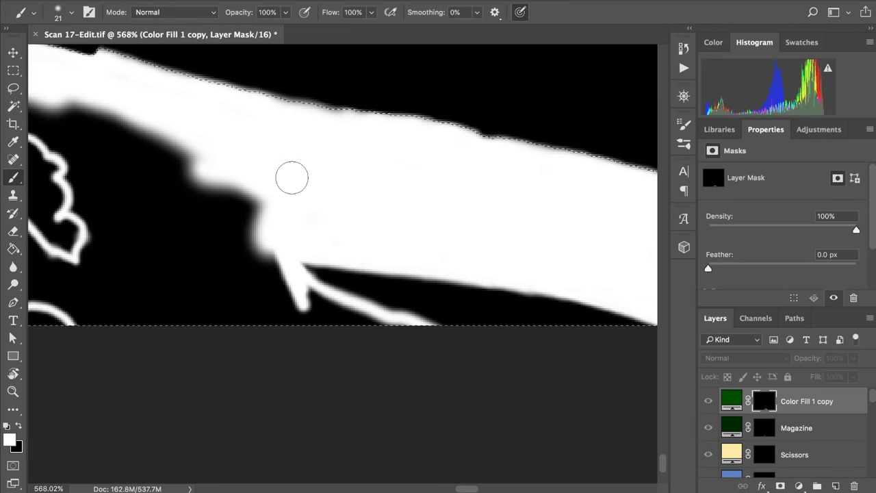
pyautogui.hscroll(-1, 292, 185)
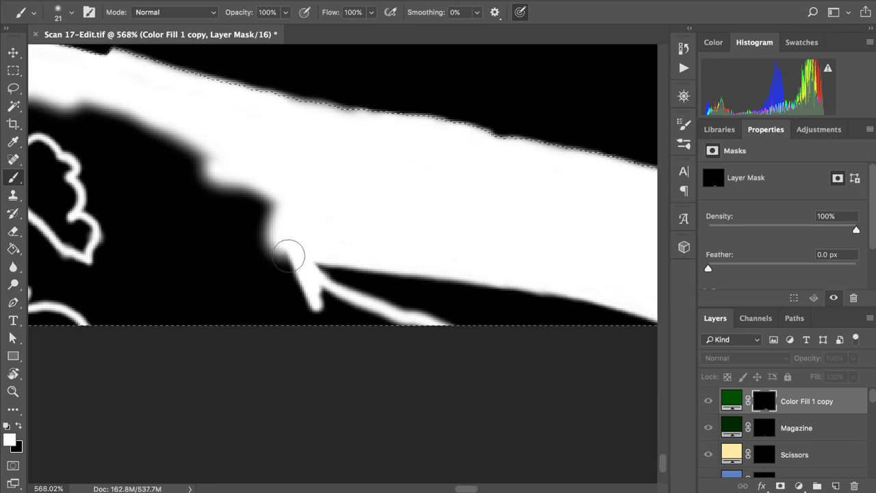
pyautogui.moveTo(287, 254)
pyautogui.mouseDown()
pyautogui.moveTo(296, 302)
pyautogui.moveTo(291, 270)
pyautogui.moveTo(312, 324)
pyautogui.mouseUp()
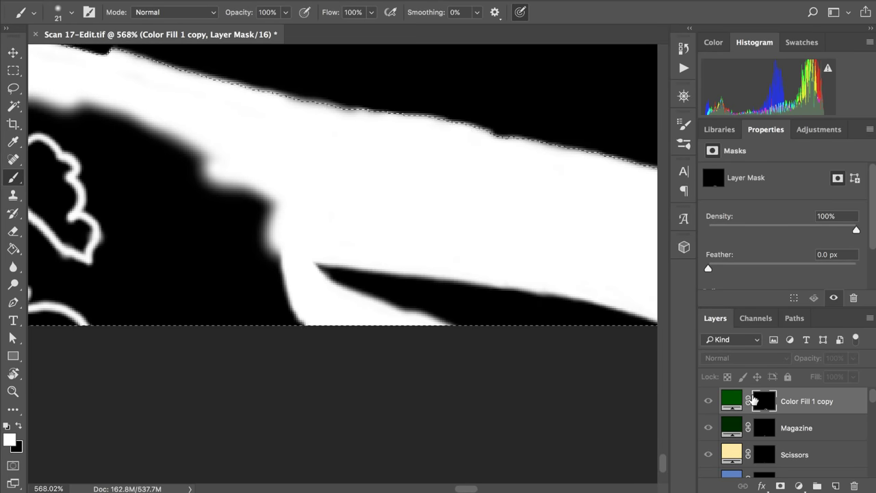
# Step: In composite view, extend the green tint leftward over the grey area, then return to mask view
pyautogui.click(724, 393)
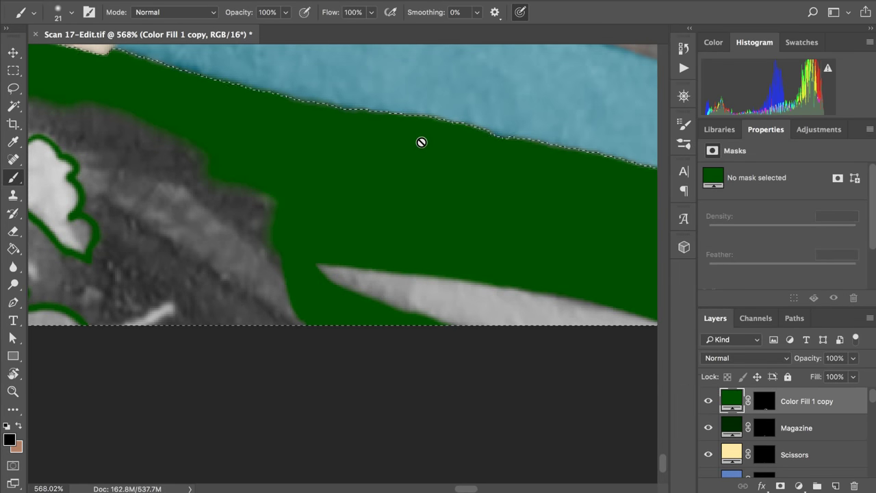
pyautogui.click(765, 402)
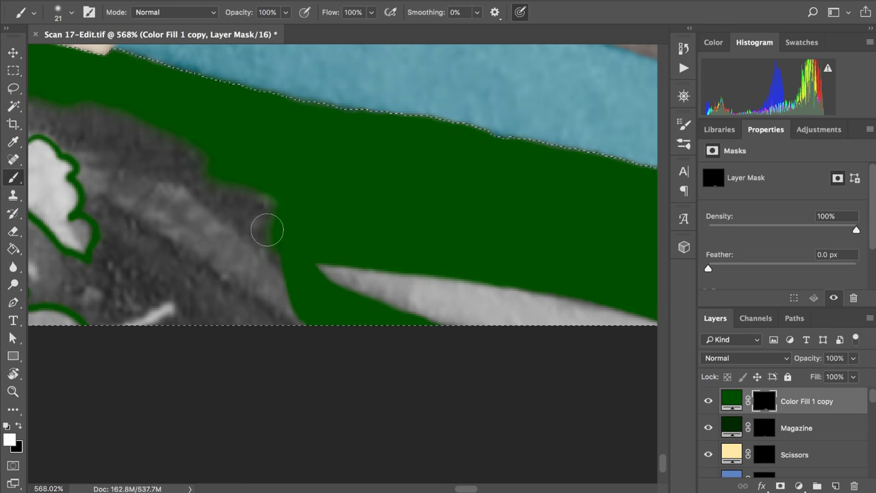
pyautogui.moveTo(267, 230)
pyautogui.mouseDown()
pyautogui.moveTo(267, 206)
pyautogui.moveTo(270, 321)
pyautogui.moveTo(265, 272)
pyautogui.mouseUp()
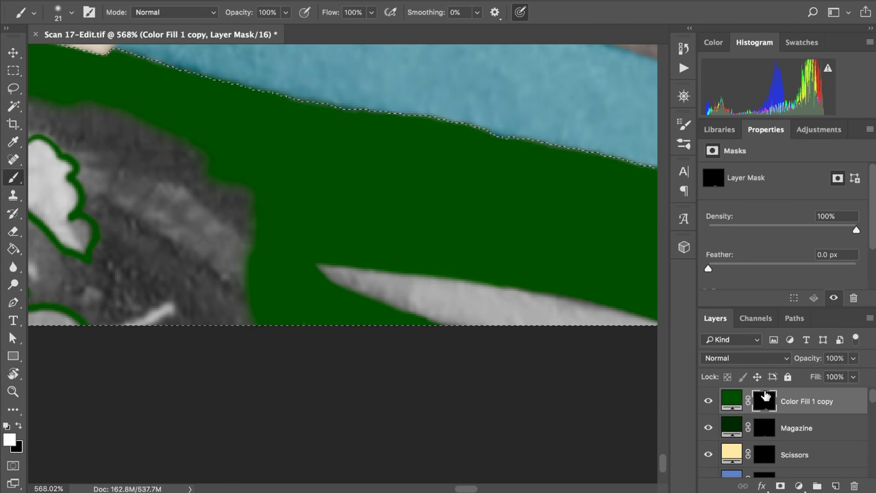
pyautogui.keyDown('alt'); pyautogui.click(767, 401); pyautogui.keyUp('alt')
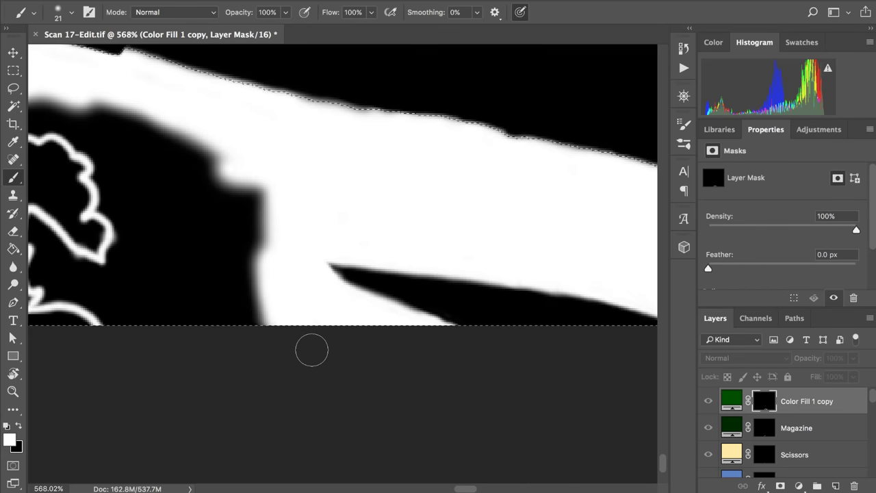
# Step: Paint the mask's top edge white and cover the black bulge
pyautogui.hscroll(-5, 312, 351)
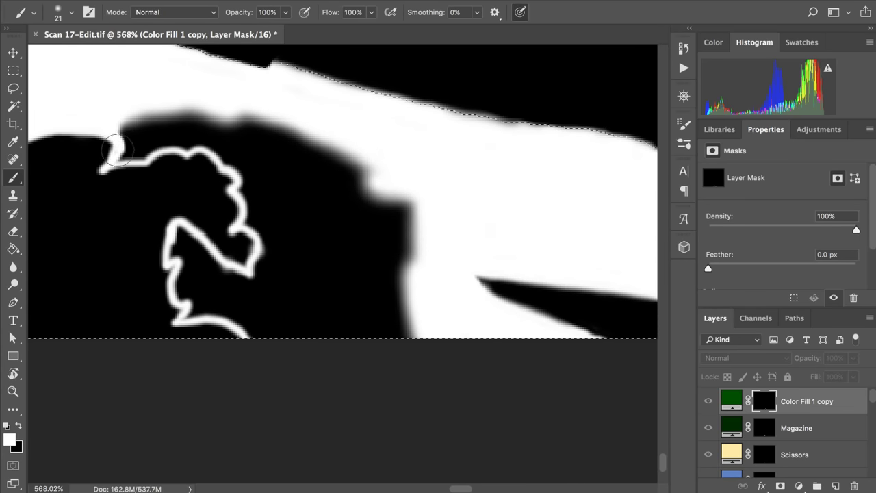
pyautogui.moveTo(141, 112)
pyautogui.mouseDown()
pyautogui.moveTo(236, 110)
pyautogui.moveTo(199, 112)
pyautogui.moveTo(312, 122)
pyautogui.mouseUp()
pyautogui.moveTo(355, 144)
pyautogui.mouseDown()
pyautogui.moveTo(363, 184)
pyautogui.moveTo(381, 184)
pyautogui.moveTo(402, 230)
pyautogui.moveTo(428, 187)
pyautogui.moveTo(408, 253)
pyautogui.moveTo(397, 345)
pyautogui.moveTo(404, 284)
pyautogui.moveTo(407, 339)
pyautogui.mouseUp()
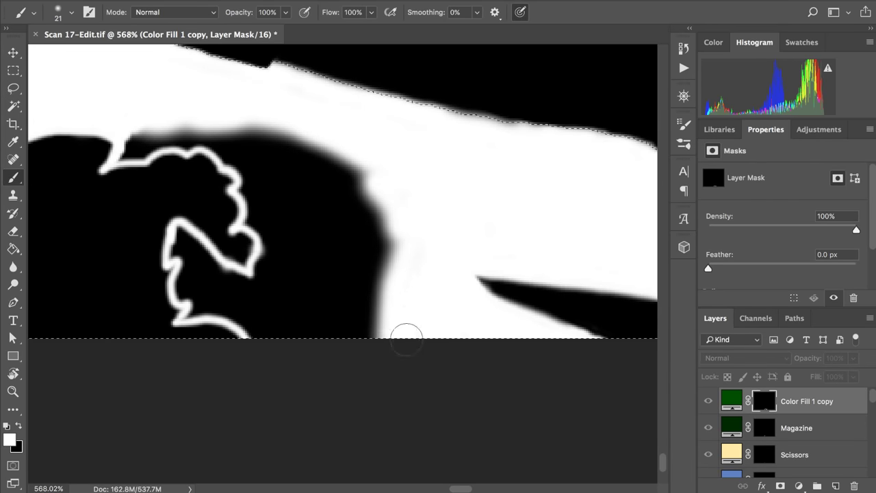
pyautogui.moveTo(419, 231)
pyautogui.mouseDown()
pyautogui.moveTo(399, 211)
pyautogui.moveTo(381, 359)
pyautogui.moveTo(377, 232)
pyautogui.moveTo(364, 178)
pyautogui.moveTo(332, 132)
pyautogui.mouseUp()
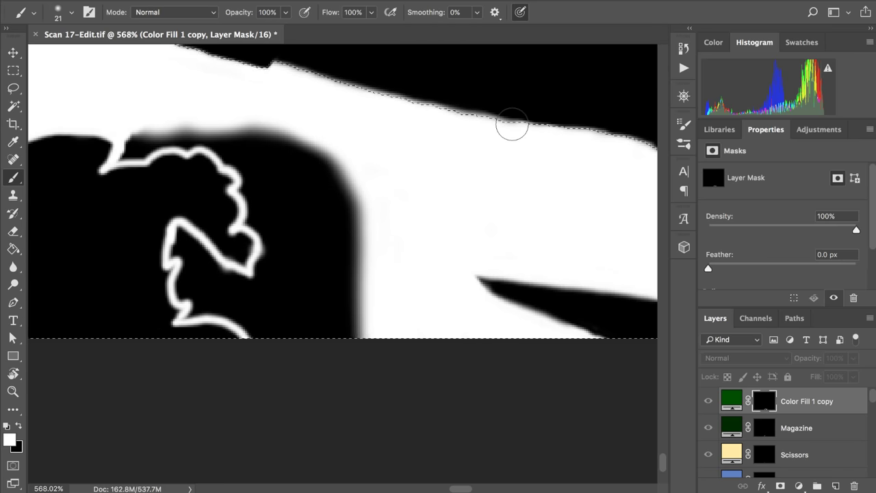
# Step: Extend the white mask leftward and fill its lower-left edge
pyautogui.hscroll(-2, 512, 124)
pyautogui.scroll(1, 512, 124)
pyautogui.hscroll(-1, 512, 124)
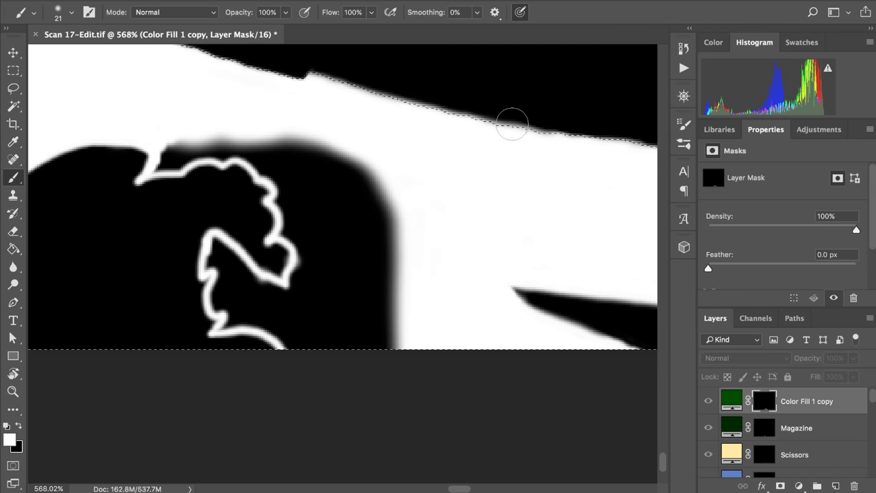
pyautogui.hscroll(-12, 512, 125)
pyautogui.scroll(5, 512, 124)
pyautogui.scroll(-3, 512, 125)
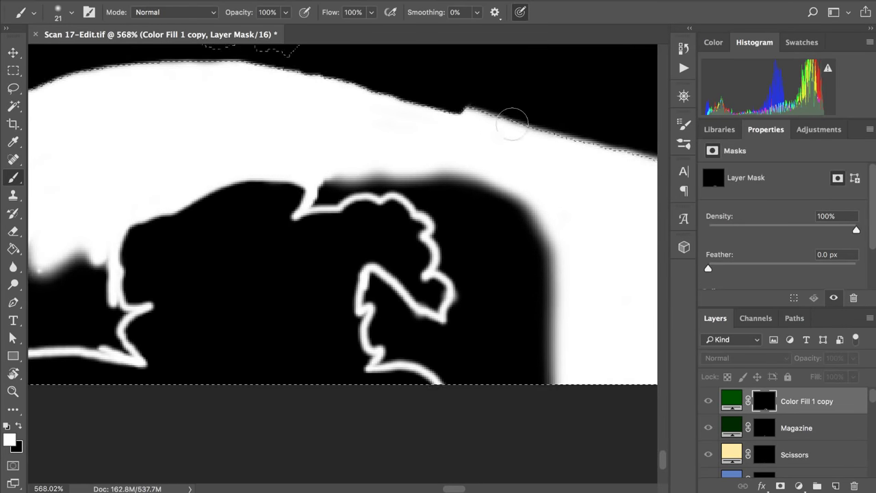
pyautogui.hscroll(-4, 512, 124)
pyautogui.scroll(-2, 512, 125)
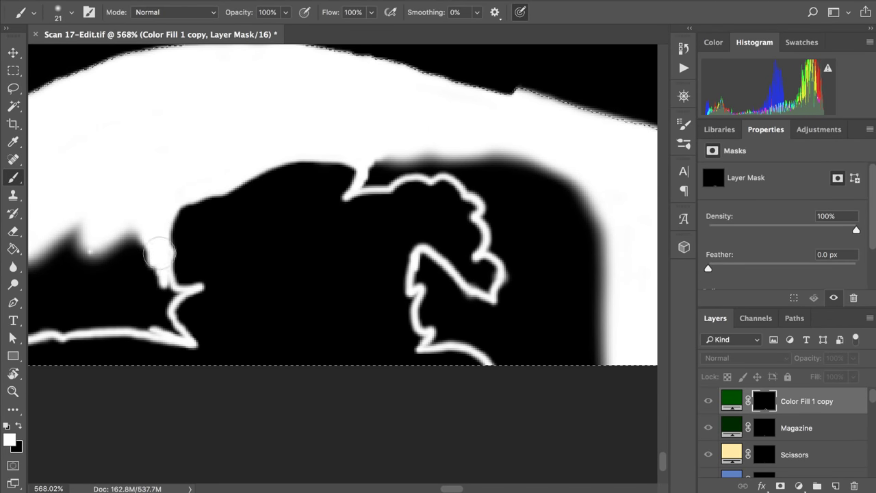
pyautogui.moveTo(159, 255)
pyautogui.mouseDown()
pyautogui.moveTo(162, 285)
pyautogui.moveTo(158, 275)
pyautogui.moveTo(186, 301)
pyautogui.moveTo(170, 291)
pyautogui.moveTo(181, 294)
pyautogui.moveTo(170, 322)
pyautogui.moveTo(182, 338)
pyautogui.moveTo(161, 296)
pyautogui.moveTo(168, 304)
pyautogui.moveTo(157, 254)
pyautogui.moveTo(133, 237)
pyautogui.moveTo(98, 242)
pyautogui.moveTo(75, 231)
pyautogui.mouseUp()
pyautogui.hscroll(-10, 110, 199)
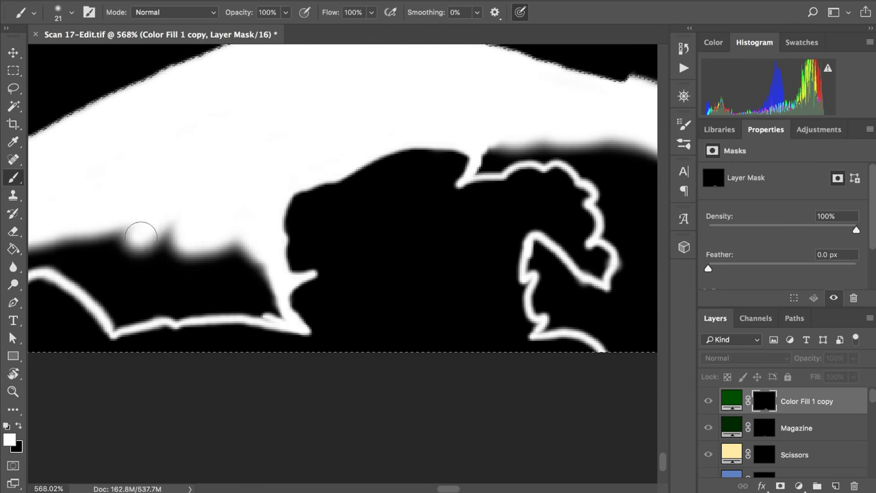
pyautogui.hscroll(-3, 112, 254)
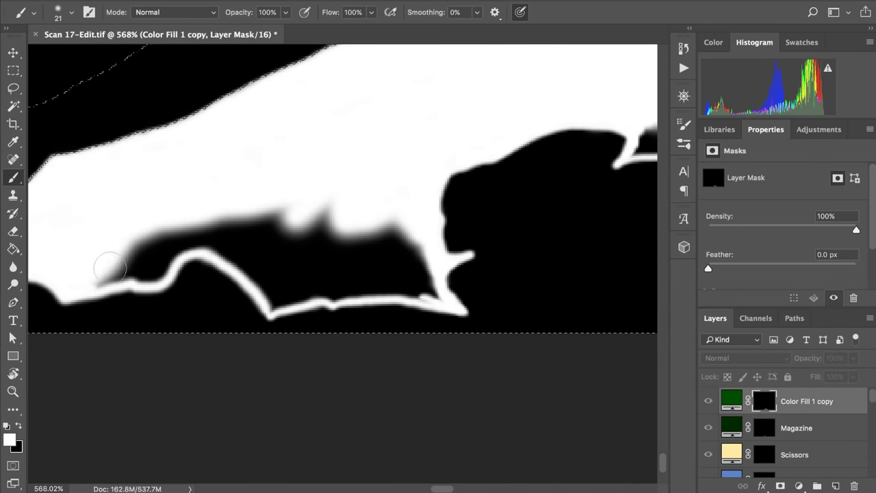
pyautogui.moveTo(116, 279)
pyautogui.mouseDown()
pyautogui.moveTo(123, 256)
pyautogui.moveTo(153, 235)
pyautogui.moveTo(206, 220)
pyautogui.moveTo(342, 210)
pyautogui.moveTo(310, 205)
pyautogui.moveTo(317, 203)
pyautogui.mouseUp()
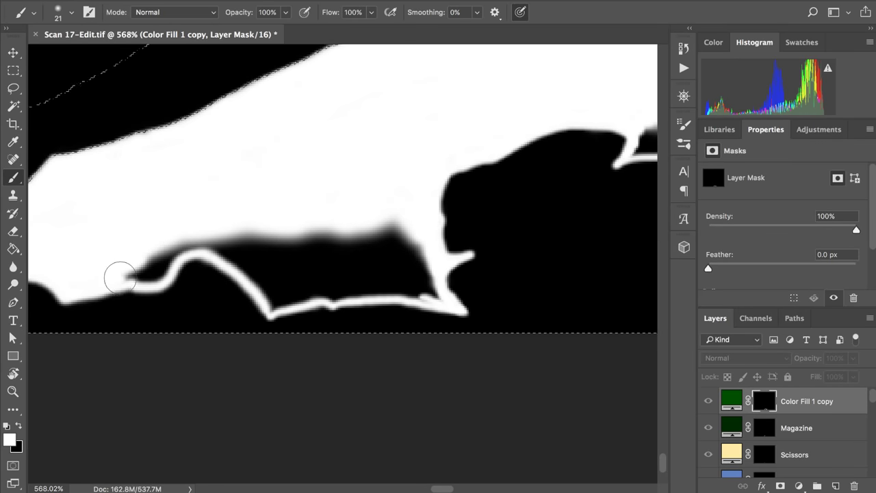
# Step: Fill the dark notches along the mask edge and paint out the grey edge beside the outline
pyautogui.moveTo(144, 277); pyautogui.dragTo(155, 269)
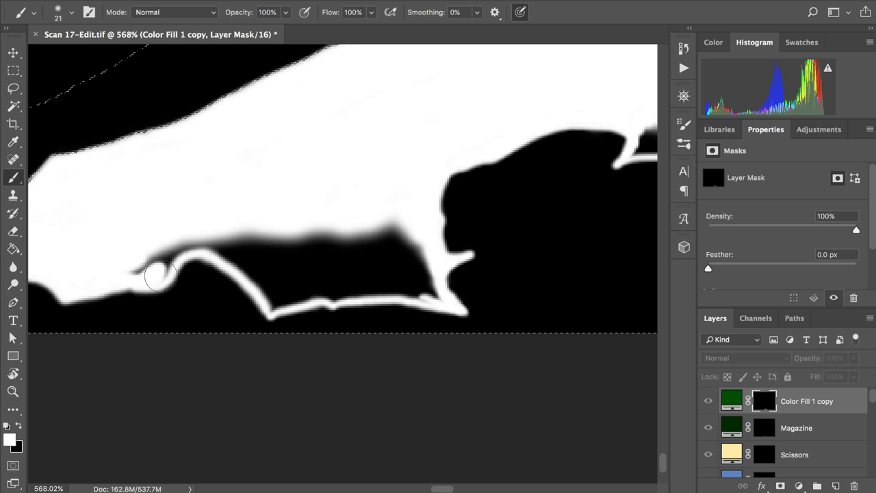
pyautogui.moveTo(133, 274)
pyautogui.mouseDown()
pyautogui.moveTo(159, 247)
pyautogui.moveTo(146, 255)
pyautogui.moveTo(161, 234)
pyautogui.moveTo(147, 258)
pyautogui.moveTo(159, 246)
pyautogui.moveTo(157, 262)
pyautogui.moveTo(154, 253)
pyautogui.moveTo(167, 246)
pyautogui.moveTo(162, 264)
pyautogui.moveTo(188, 242)
pyautogui.moveTo(176, 250)
pyautogui.moveTo(207, 238)
pyautogui.moveTo(191, 244)
pyautogui.moveTo(242, 250)
pyautogui.moveTo(245, 229)
pyautogui.moveTo(266, 235)
pyautogui.mouseUp()
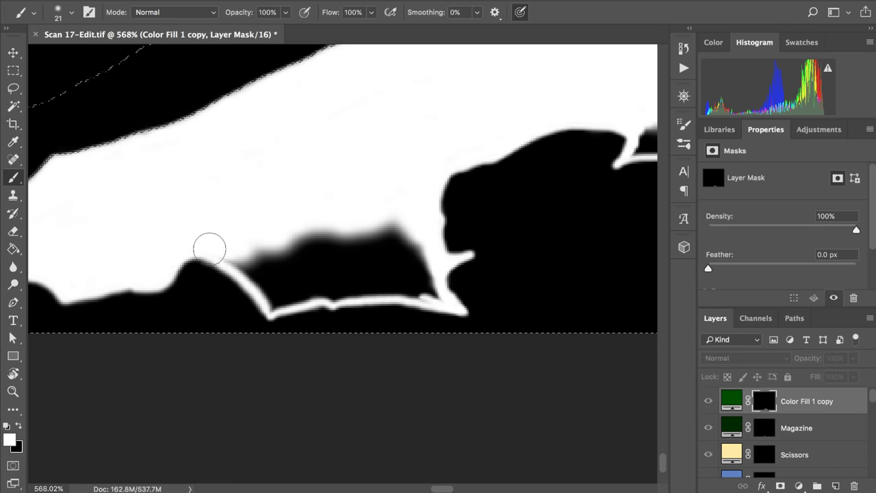
pyautogui.moveTo(209, 248)
pyautogui.mouseDown()
pyautogui.moveTo(245, 272)
pyautogui.moveTo(226, 259)
pyautogui.moveTo(245, 271)
pyautogui.moveTo(249, 252)
pyautogui.moveTo(265, 260)
pyautogui.moveTo(293, 244)
pyautogui.moveTo(375, 239)
pyautogui.moveTo(370, 228)
pyautogui.moveTo(387, 235)
pyautogui.moveTo(386, 226)
pyautogui.moveTo(343, 252)
pyautogui.moveTo(319, 232)
pyautogui.moveTo(280, 246)
pyautogui.mouseUp()
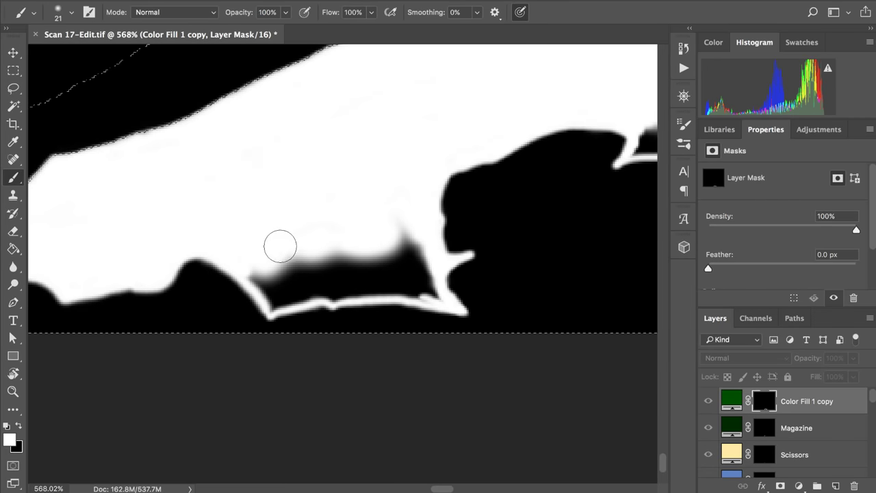
pyautogui.moveTo(266, 213)
pyautogui.mouseDown()
pyautogui.moveTo(362, 193)
pyautogui.moveTo(398, 223)
pyautogui.moveTo(414, 260)
pyautogui.moveTo(390, 232)
pyautogui.moveTo(381, 240)
pyautogui.moveTo(302, 233)
pyautogui.moveTo(285, 246)
pyautogui.moveTo(283, 215)
pyautogui.moveTo(258, 278)
pyautogui.moveTo(240, 270)
pyautogui.moveTo(247, 266)
pyautogui.moveTo(270, 290)
pyautogui.moveTo(256, 275)
pyautogui.moveTo(266, 303)
pyautogui.mouseUp()
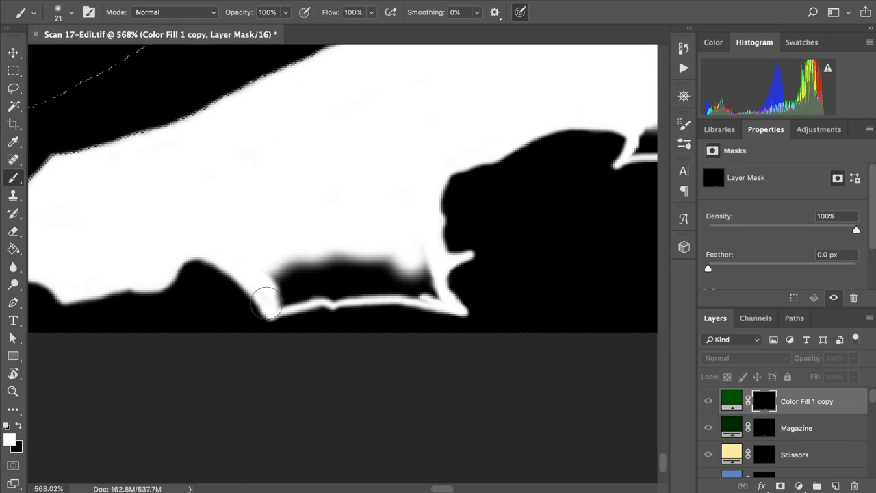
# Step: Shrink the dark hump and repaint the dark band's left tip white, undoing one stray stroke
pyautogui.moveTo(272, 269)
pyautogui.mouseDown()
pyautogui.moveTo(334, 256)
pyautogui.moveTo(345, 231)
pyautogui.moveTo(384, 194)
pyautogui.moveTo(394, 256)
pyautogui.moveTo(419, 253)
pyautogui.moveTo(444, 303)
pyautogui.moveTo(403, 286)
pyautogui.moveTo(282, 271)
pyautogui.moveTo(278, 278)
pyautogui.moveTo(358, 262)
pyautogui.moveTo(418, 278)
pyautogui.moveTo(387, 264)
pyautogui.mouseUp()
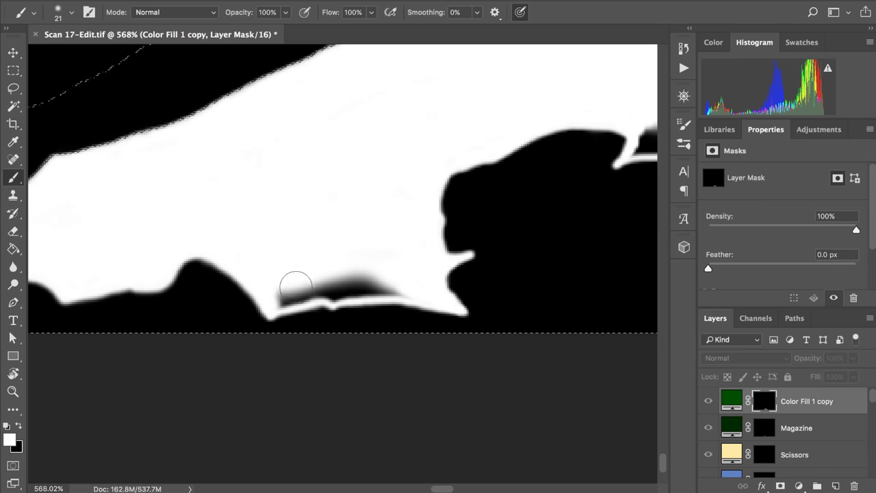
pyautogui.moveTo(284, 283)
pyautogui.mouseDown()
pyautogui.moveTo(274, 306)
pyautogui.moveTo(339, 293)
pyautogui.mouseUp()
pyautogui.press('super+z')
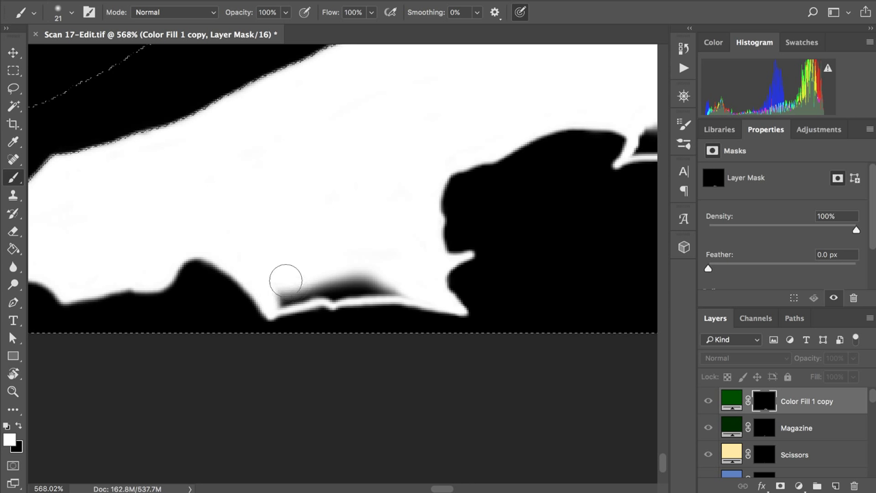
pyautogui.moveTo(280, 297)
pyautogui.mouseDown()
pyautogui.moveTo(380, 291)
pyautogui.moveTo(350, 291)
pyautogui.moveTo(376, 291)
pyautogui.moveTo(369, 289)
pyautogui.moveTo(346, 297)
pyautogui.moveTo(433, 298)
pyautogui.moveTo(365, 275)
pyautogui.moveTo(313, 274)
pyautogui.moveTo(286, 287)
pyautogui.moveTo(389, 276)
pyautogui.mouseUp()
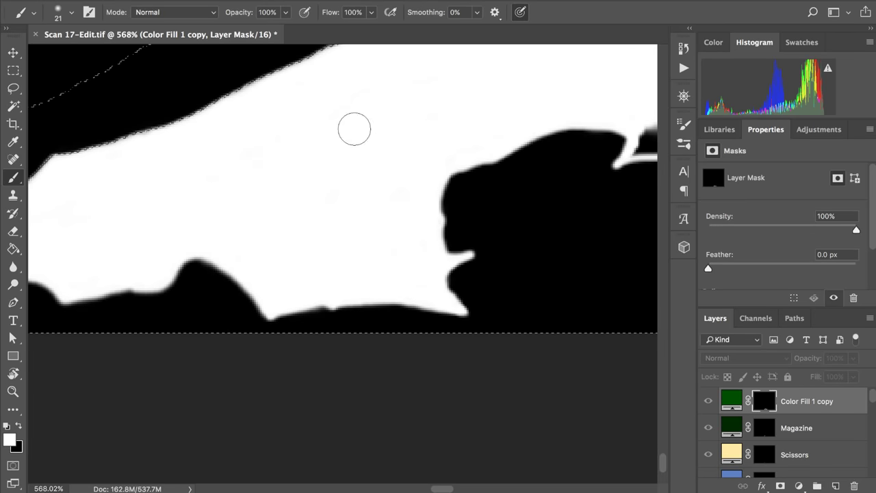
# Step: Paint the mask white at the notch and along the top of the dark shape's outline
pyautogui.scroll(3, 389, 78)
pyautogui.hscroll(3, 390, 78)
pyautogui.hscroll(5, 390, 78)
pyautogui.scroll(1, 390, 78)
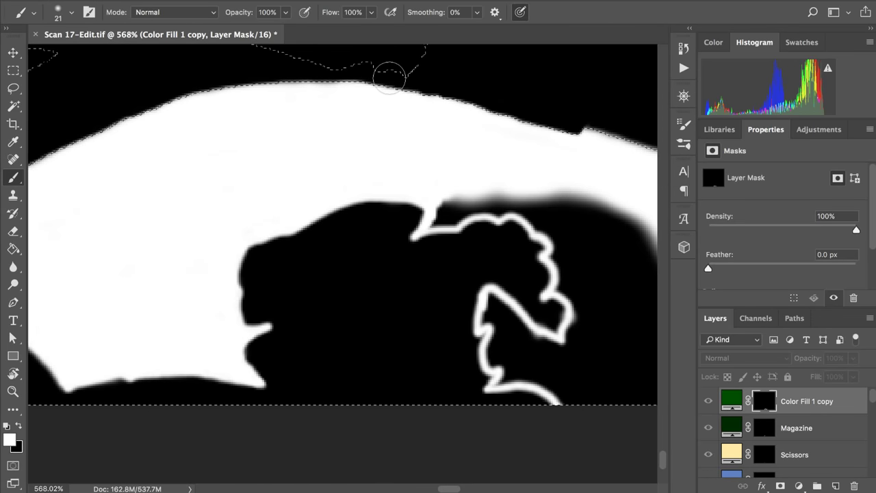
pyautogui.hscroll(5, 389, 77)
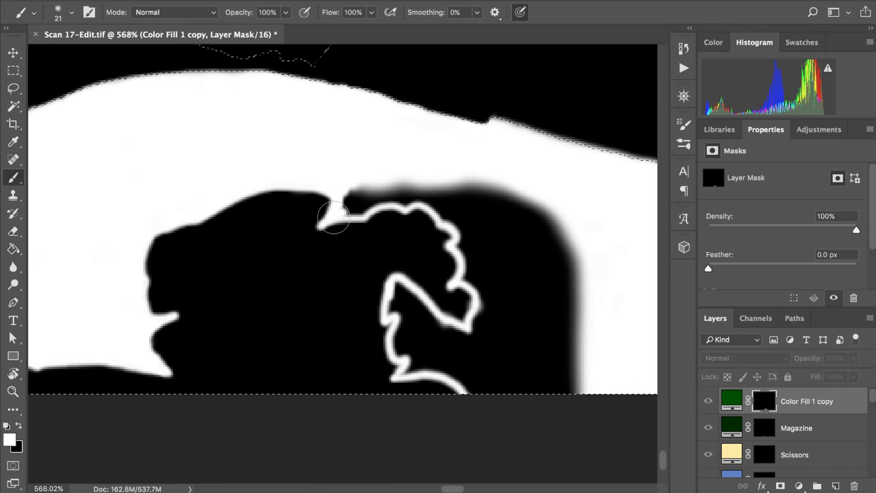
pyautogui.moveTo(333, 219)
pyautogui.mouseDown()
pyautogui.moveTo(353, 205)
pyautogui.moveTo(345, 209)
pyautogui.moveTo(370, 214)
pyautogui.mouseUp()
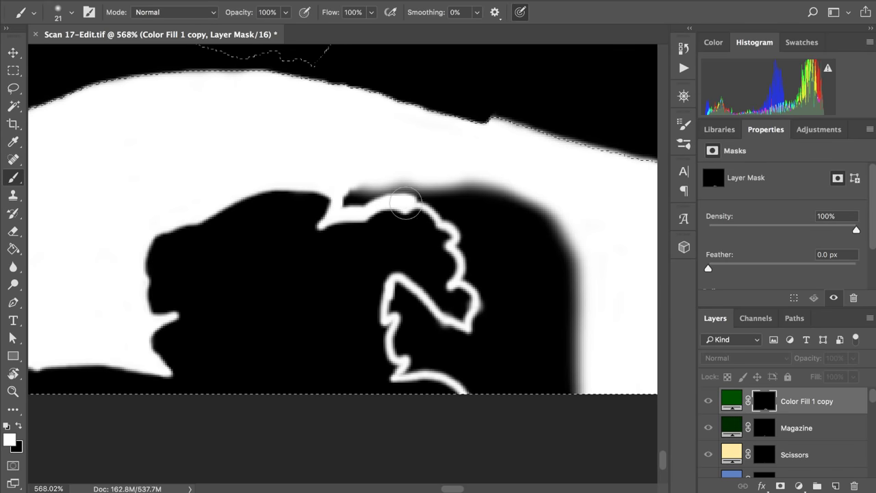
pyautogui.moveTo(404, 206); pyautogui.dragTo(456, 202)
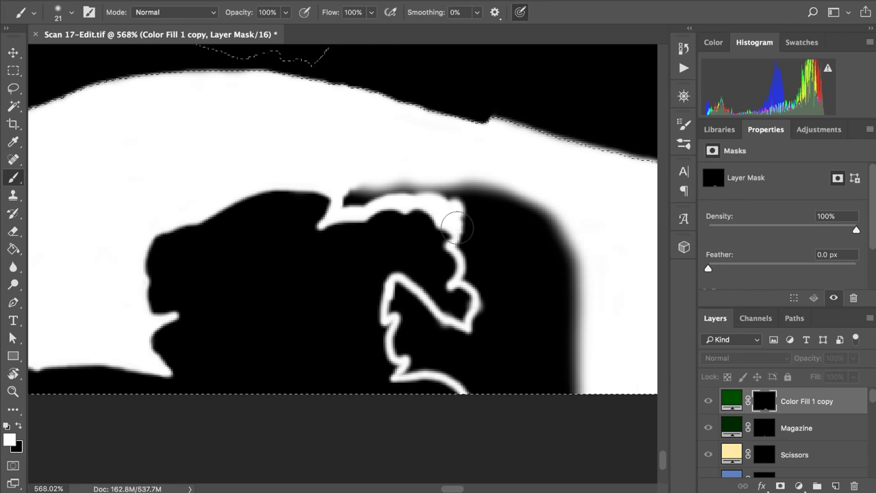
pyautogui.moveTo(454, 247)
pyautogui.mouseDown()
pyautogui.moveTo(460, 276)
pyautogui.moveTo(473, 282)
pyautogui.moveTo(481, 316)
pyautogui.moveTo(480, 269)
pyautogui.moveTo(465, 270)
pyautogui.moveTo(482, 286)
pyautogui.moveTo(467, 252)
pyautogui.moveTo(470, 211)
pyautogui.moveTo(478, 242)
pyautogui.moveTo(463, 198)
pyautogui.mouseUp()
pyautogui.moveTo(343, 198)
pyautogui.mouseDown()
pyautogui.moveTo(388, 195)
pyautogui.moveTo(361, 203)
pyautogui.moveTo(374, 198)
pyautogui.moveTo(376, 185)
pyautogui.moveTo(361, 184)
pyautogui.moveTo(393, 180)
pyautogui.moveTo(420, 181)
pyautogui.moveTo(377, 186)
pyautogui.moveTo(464, 196)
pyautogui.mouseUp()
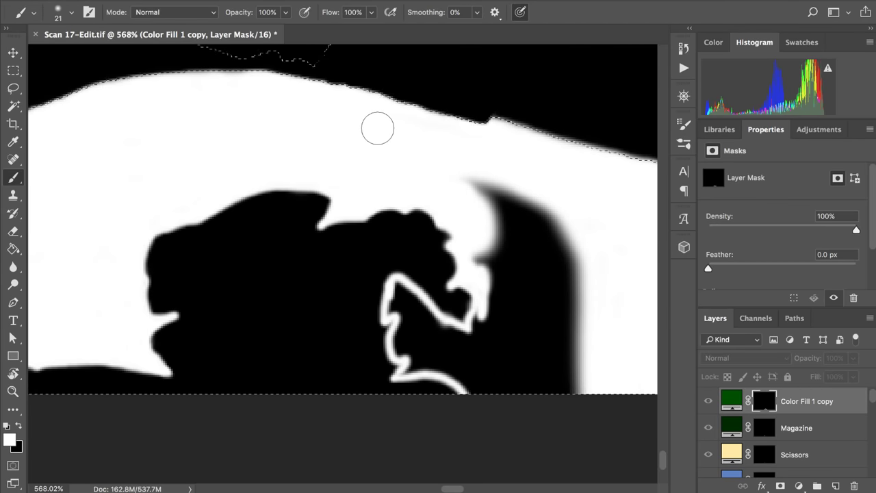
pyautogui.moveTo(378, 128)
pyautogui.mouseDown()
pyautogui.moveTo(495, 201)
pyautogui.moveTo(468, 174)
pyautogui.moveTo(558, 224)
pyautogui.moveTo(512, 204)
pyautogui.moveTo(488, 252)
pyautogui.moveTo(489, 223)
pyautogui.moveTo(497, 220)
pyautogui.moveTo(488, 260)
pyautogui.moveTo(492, 240)
pyautogui.moveTo(515, 234)
pyautogui.moveTo(483, 267)
pyautogui.mouseUp()
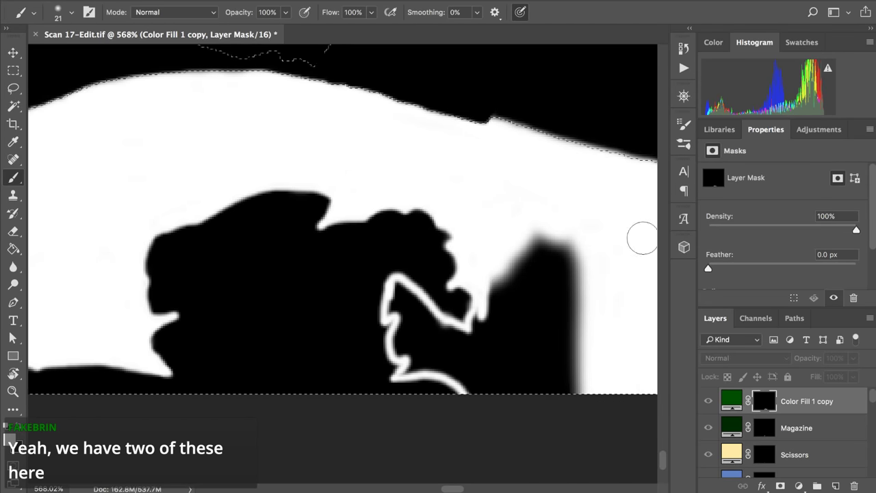
# Step: Paint white down the dark shape's right edge and over the black wedge beside the notch
pyautogui.moveTo(481, 315)
pyautogui.mouseDown()
pyautogui.moveTo(472, 340)
pyautogui.moveTo(500, 261)
pyautogui.moveTo(530, 244)
pyautogui.moveTo(541, 254)
pyautogui.moveTo(551, 237)
pyautogui.moveTo(577, 277)
pyautogui.moveTo(572, 294)
pyautogui.moveTo(579, 242)
pyautogui.moveTo(565, 362)
pyautogui.moveTo(571, 403)
pyautogui.moveTo(581, 301)
pyautogui.moveTo(581, 342)
pyautogui.moveTo(559, 261)
pyautogui.moveTo(547, 257)
pyautogui.moveTo(535, 277)
pyautogui.moveTo(561, 302)
pyautogui.moveTo(521, 304)
pyautogui.moveTo(512, 295)
pyautogui.moveTo(498, 309)
pyautogui.moveTo(505, 289)
pyautogui.moveTo(544, 326)
pyautogui.moveTo(533, 389)
pyautogui.mouseUp()
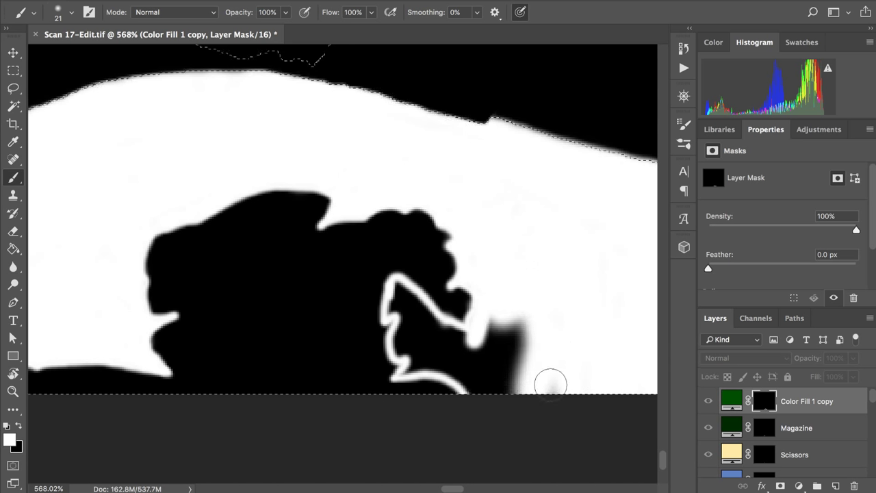
pyautogui.moveTo(543, 345); pyautogui.dragTo(527, 324)
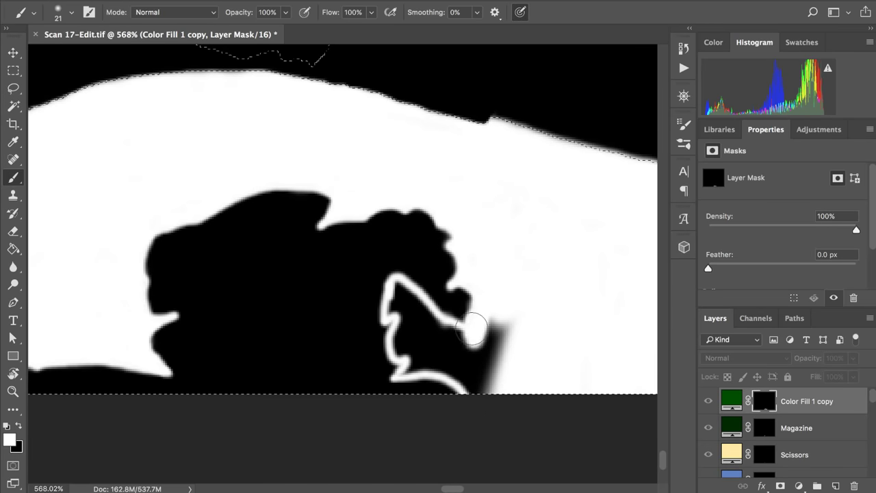
pyautogui.moveTo(391, 311)
pyautogui.mouseDown()
pyautogui.moveTo(383, 313)
pyautogui.moveTo(392, 279)
pyautogui.moveTo(438, 319)
pyautogui.moveTo(397, 298)
pyautogui.moveTo(389, 316)
pyautogui.moveTo(400, 304)
pyautogui.moveTo(394, 287)
pyautogui.moveTo(443, 334)
pyautogui.moveTo(468, 330)
pyautogui.moveTo(486, 305)
pyautogui.mouseUp()
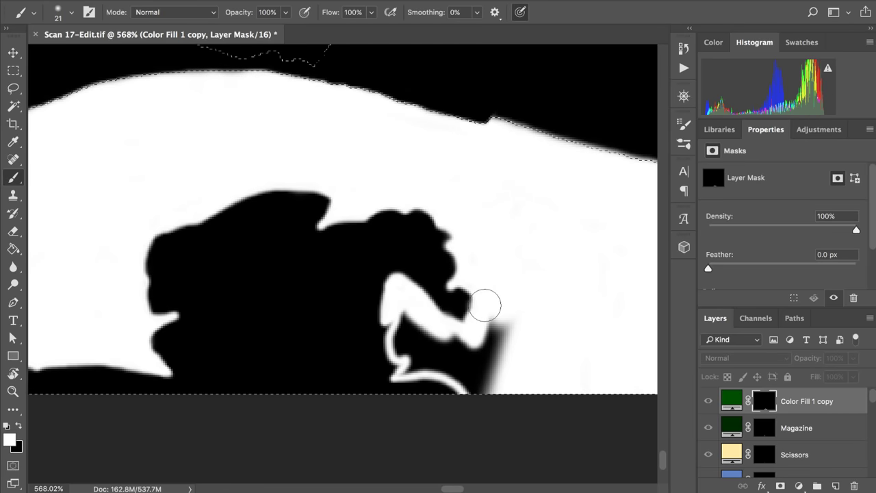
pyautogui.moveTo(485, 306)
pyautogui.mouseDown()
pyautogui.moveTo(512, 322)
pyautogui.moveTo(490, 401)
pyautogui.moveTo(502, 321)
pyautogui.moveTo(491, 329)
pyautogui.moveTo(480, 397)
pyautogui.mouseUp()
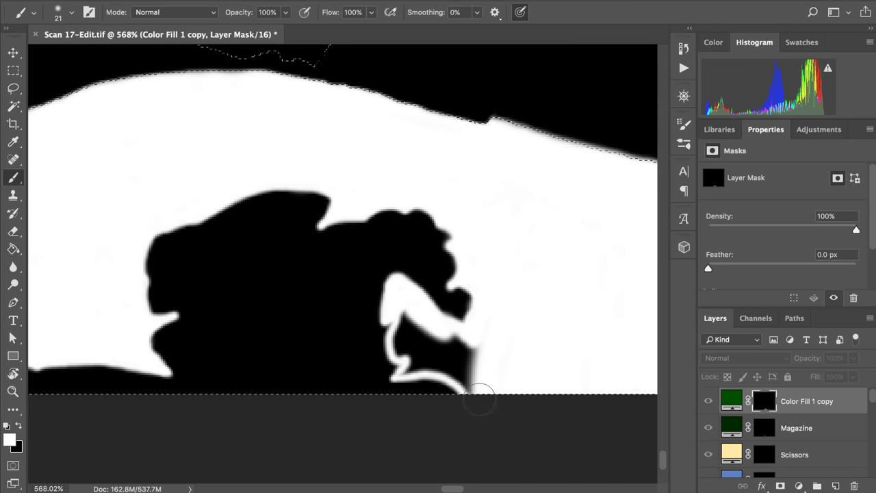
pyautogui.moveTo(477, 354); pyautogui.dragTo(475, 402)
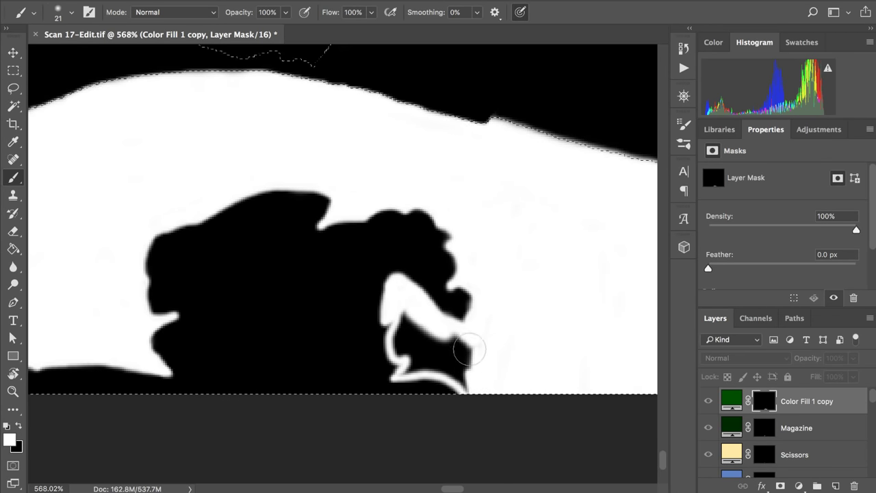
pyautogui.moveTo(404, 314)
pyautogui.mouseDown()
pyautogui.moveTo(402, 323)
pyautogui.moveTo(394, 339)
pyautogui.moveTo(403, 321)
pyautogui.moveTo(393, 345)
pyautogui.moveTo(408, 357)
pyautogui.moveTo(401, 343)
pyautogui.moveTo(415, 324)
pyautogui.moveTo(403, 290)
pyautogui.mouseUp()
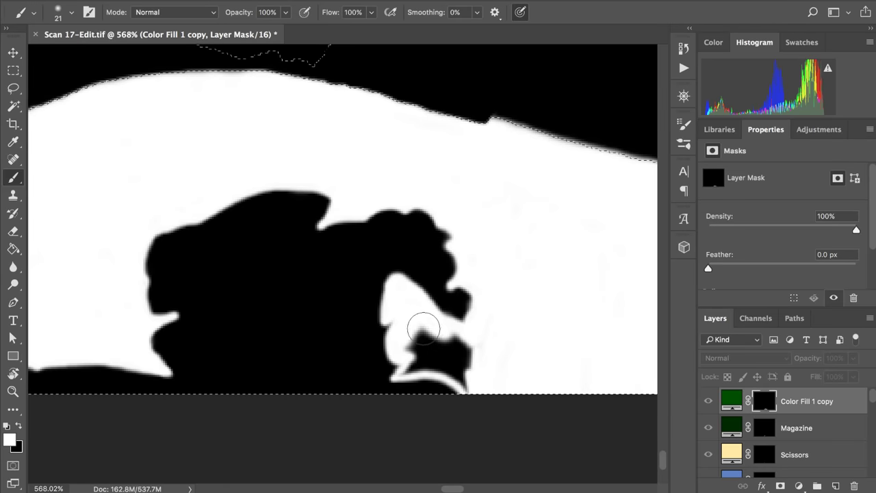
pyautogui.moveTo(422, 325); pyautogui.dragTo(488, 349)
pyautogui.moveTo(413, 336); pyautogui.dragTo(405, 357)
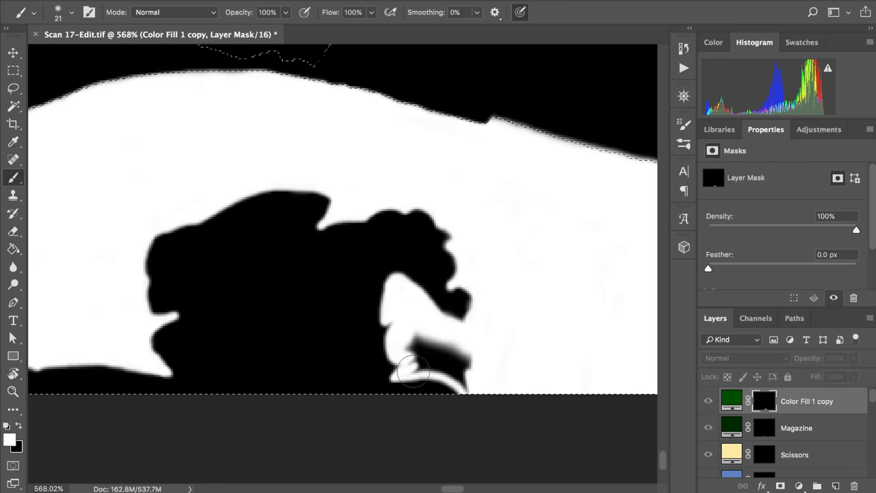
pyautogui.moveTo(394, 373); pyautogui.dragTo(413, 364)
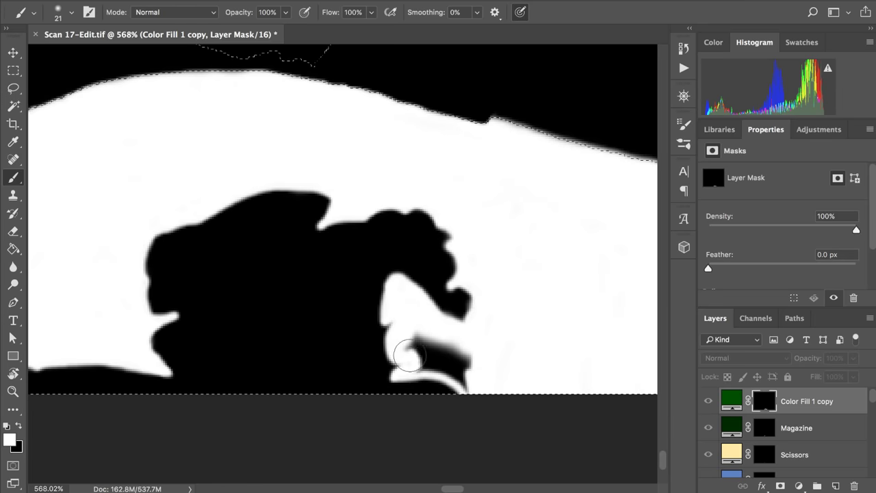
pyautogui.moveTo(405, 352)
pyautogui.mouseDown()
pyautogui.moveTo(469, 359)
pyautogui.moveTo(424, 353)
pyautogui.moveTo(415, 367)
pyautogui.moveTo(441, 367)
pyautogui.moveTo(432, 370)
pyautogui.moveTo(467, 388)
pyautogui.moveTo(430, 358)
pyautogui.mouseUp()
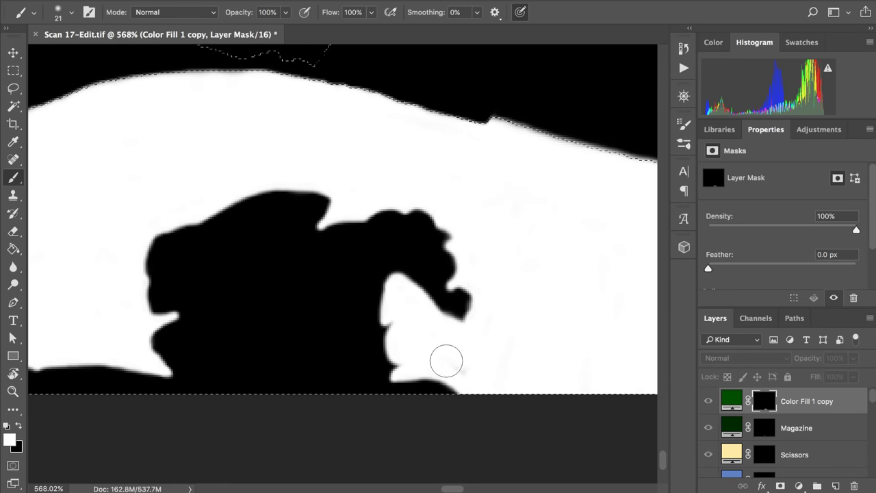
pyautogui.hotkey('ctrl', '-')
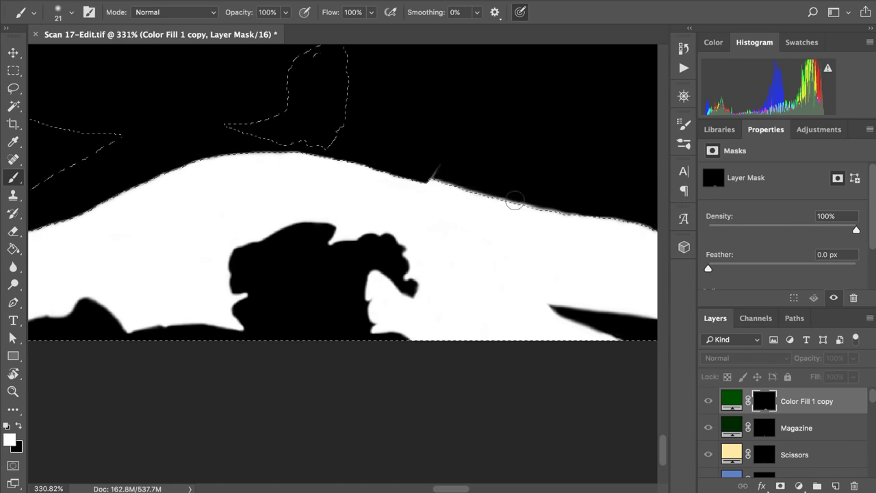
# Step: Deselect and return from the mask view to the full-colour image
pyautogui.hscroll(3, 587, 202)
pyautogui.hscroll(2, 536, 152)
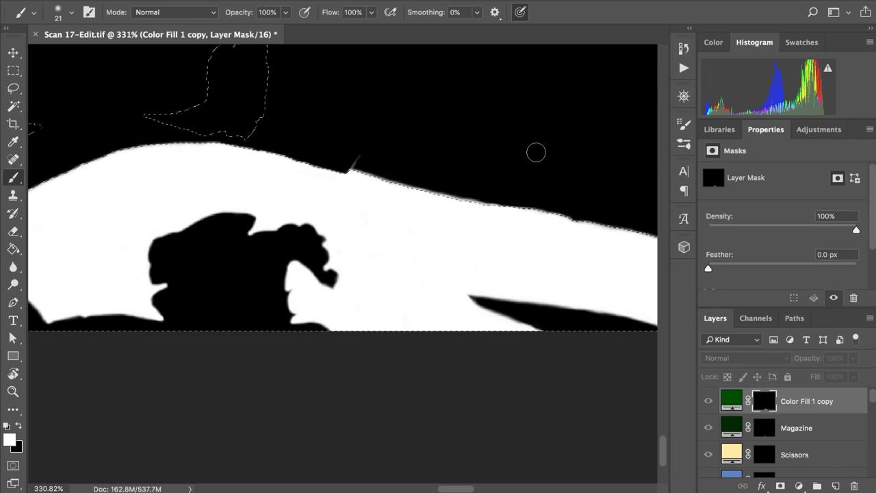
pyautogui.scroll(-2, 536, 152)
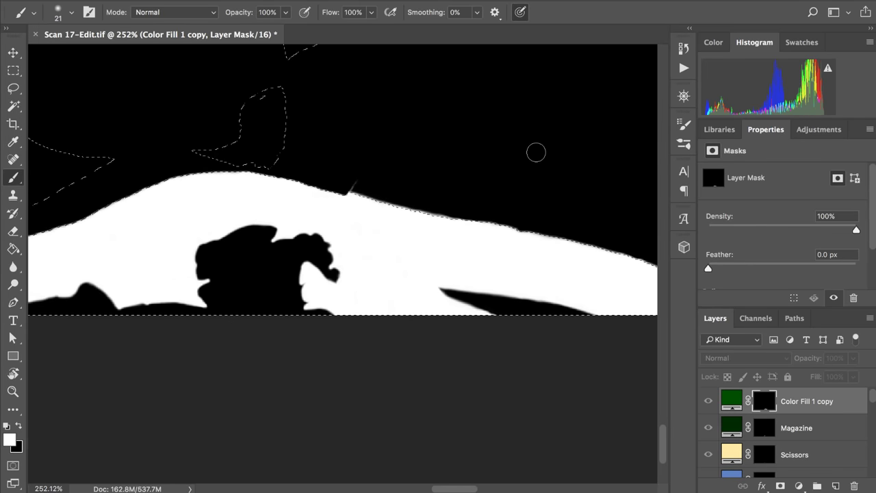
pyautogui.scroll(-4, 538, 155)
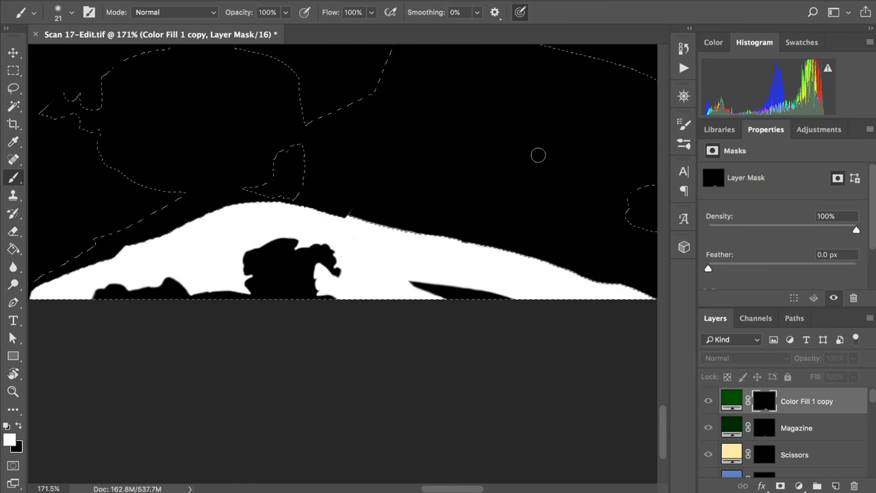
pyautogui.press('super+d')
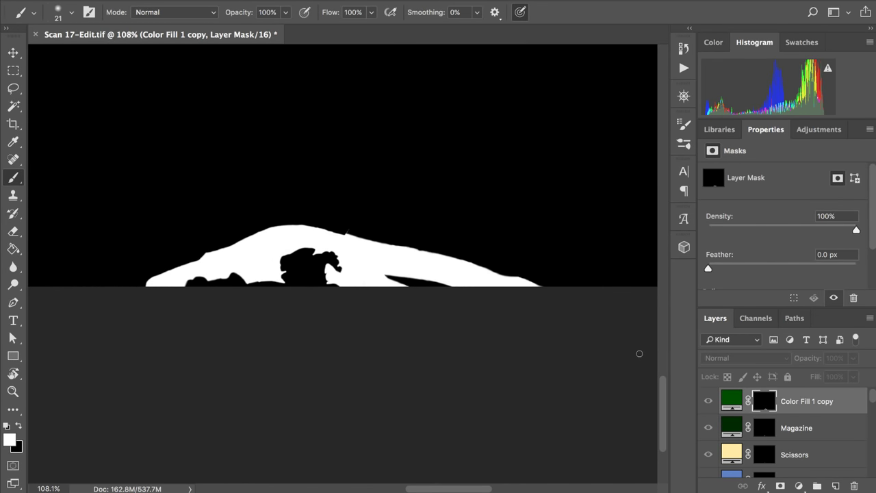
pyautogui.keyDown('alt'); pyautogui.click(764, 408); pyautogui.keyUp('alt')
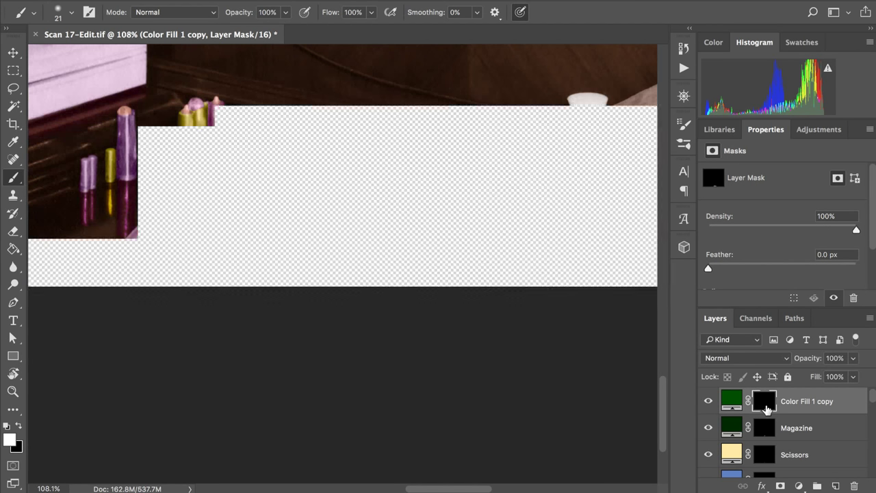
# Step: Touch up the green fill's edge around the grey object's tip
pyautogui.scroll(3, 424, 332)
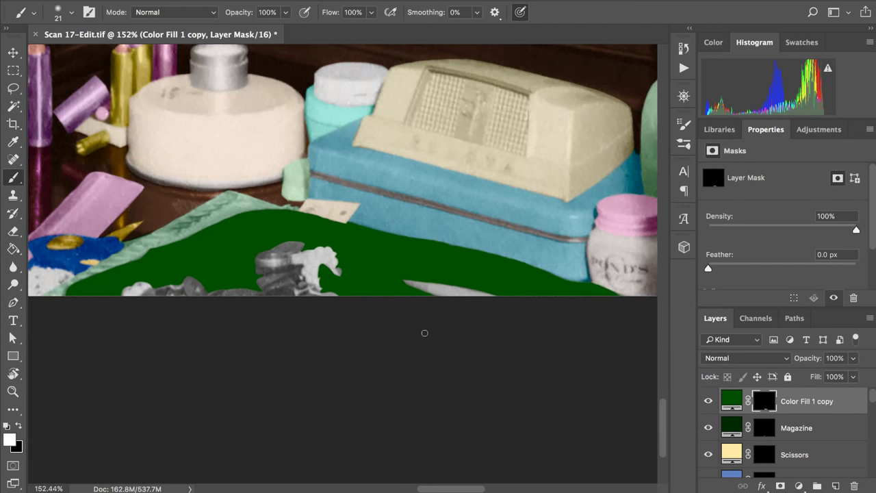
pyautogui.scroll(5, 334, 396)
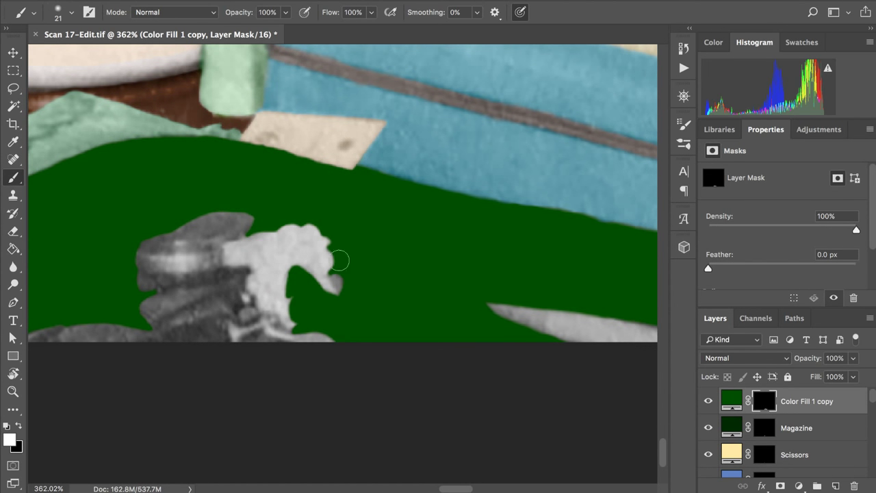
pyautogui.scroll(2, 337, 278)
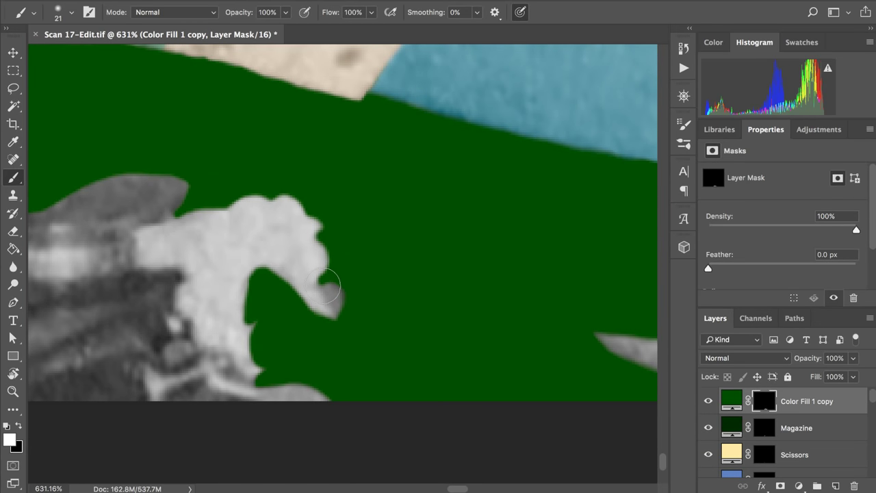
pyautogui.moveTo(321, 288)
pyautogui.mouseDown()
pyautogui.moveTo(336, 329)
pyautogui.moveTo(322, 282)
pyautogui.moveTo(338, 307)
pyautogui.mouseUp()
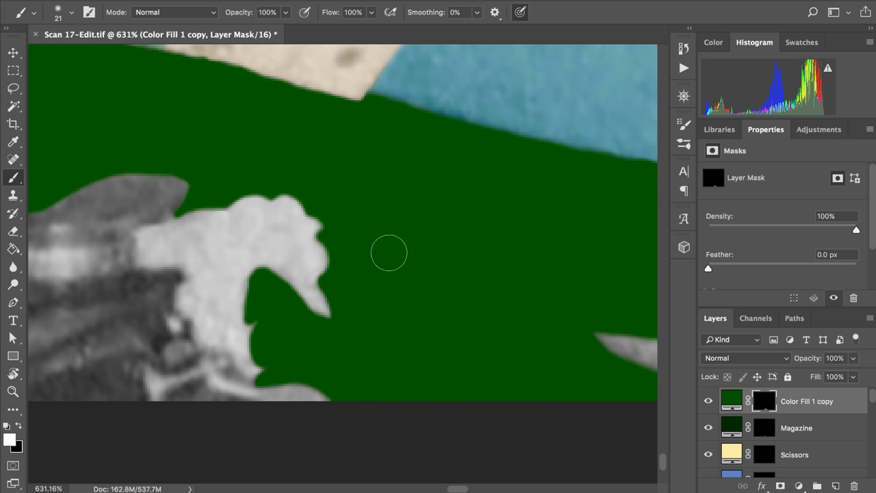
pyautogui.scroll(-3, 387, 250)
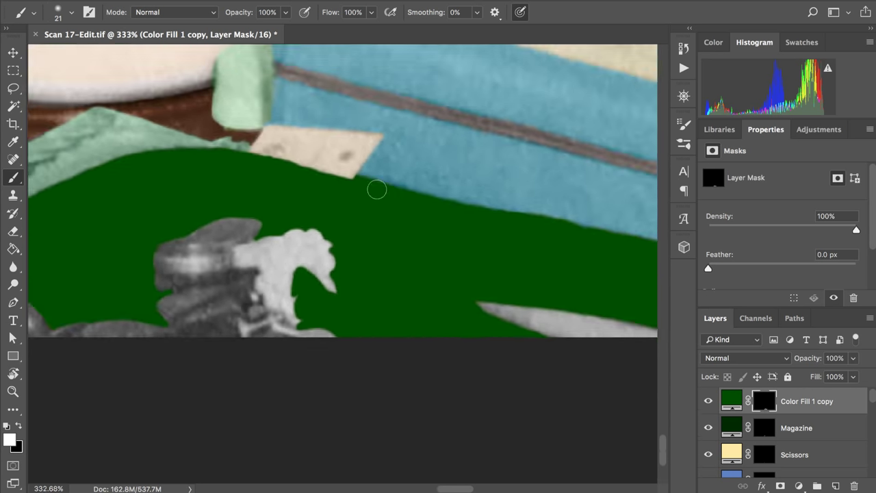
pyautogui.scroll(2, 376, 183)
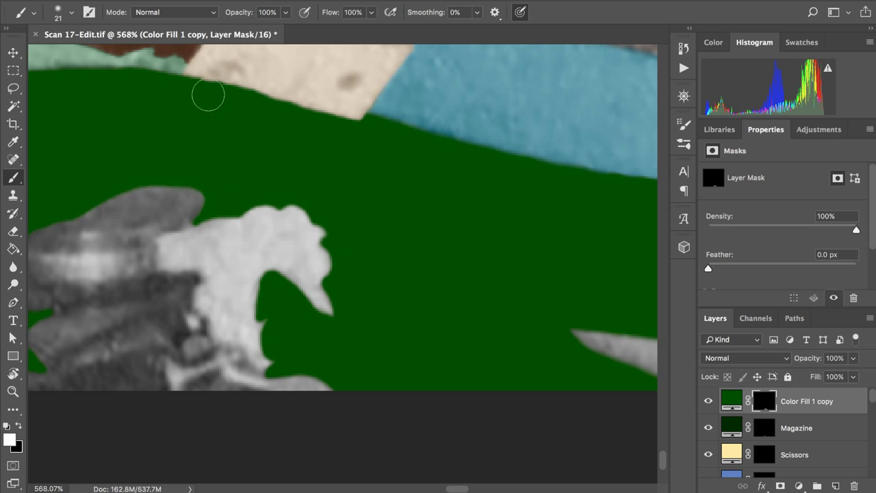
# Step: Save the document as Scan 17-Edit.tif
pyautogui.press('super+s')
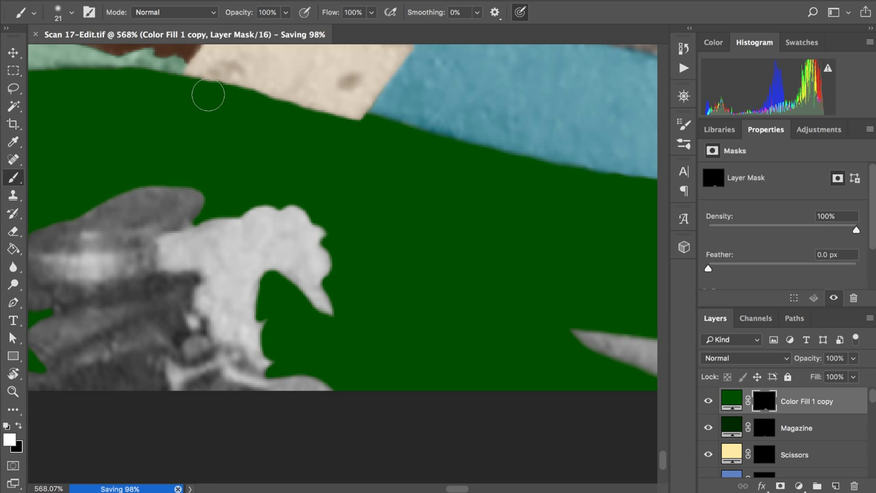
pyautogui.hscroll(-5, 208, 96)
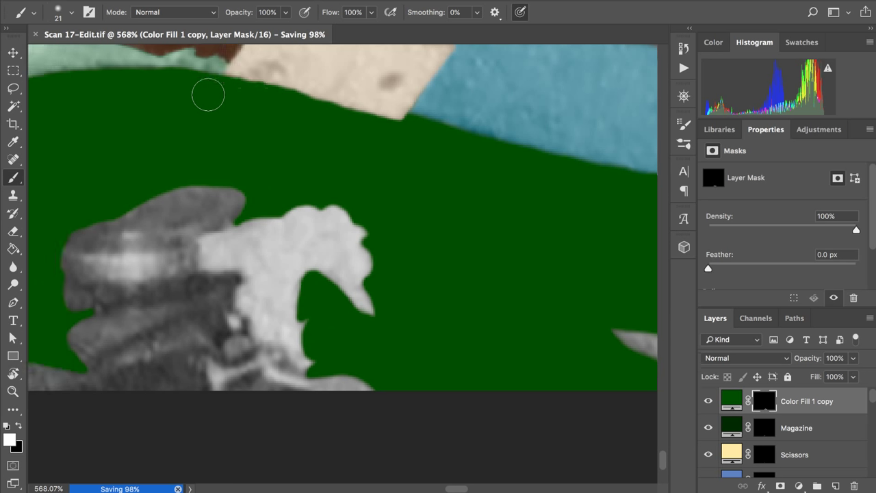
pyautogui.hscroll(-5, 208, 95)
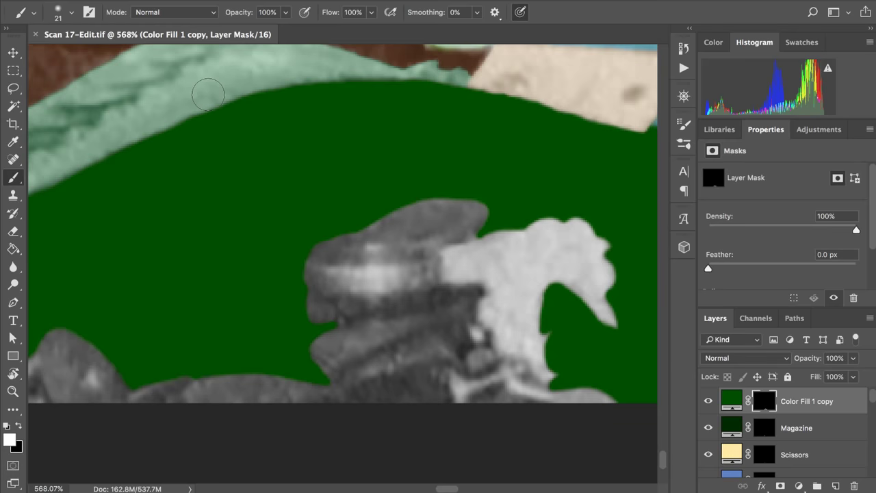
pyautogui.scroll(-2, 208, 96)
pyautogui.hscroll(-5, 209, 96)
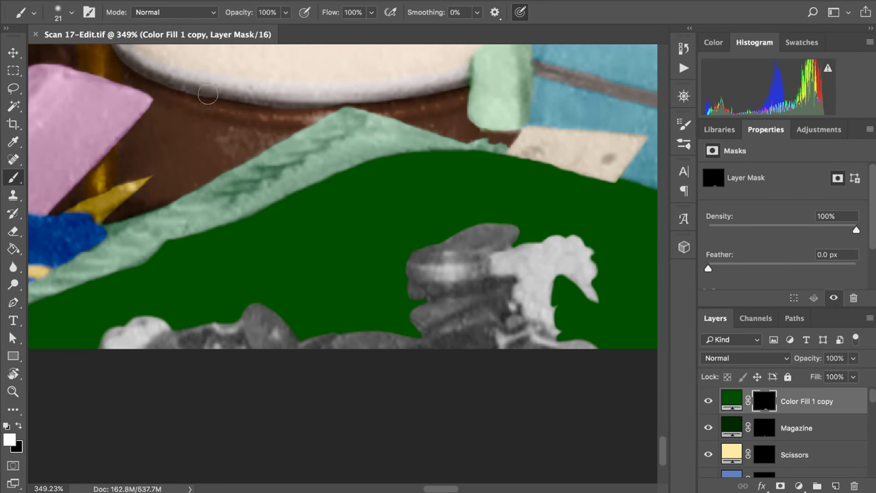
pyautogui.scroll(-1, 208, 96)
pyautogui.hscroll(-1, 208, 95)
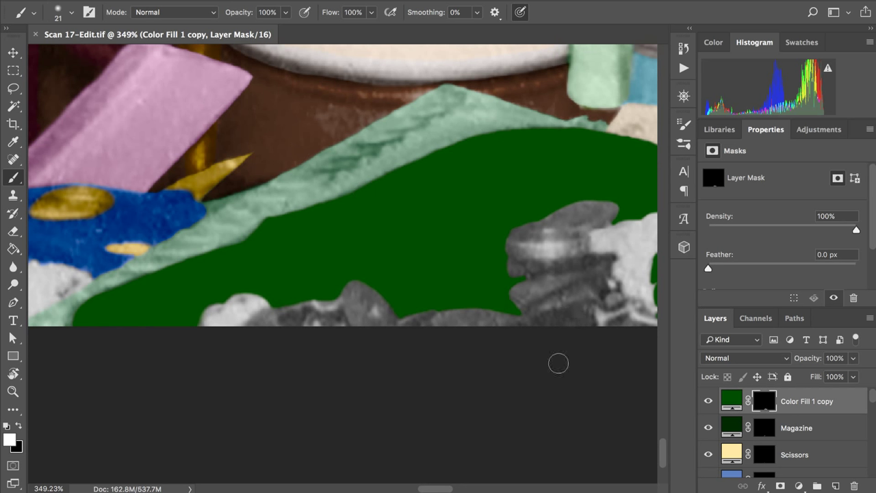
pyautogui.scroll(-2, 558, 362)
pyautogui.scroll(1, 559, 364)
pyautogui.hscroll(2, 559, 364)
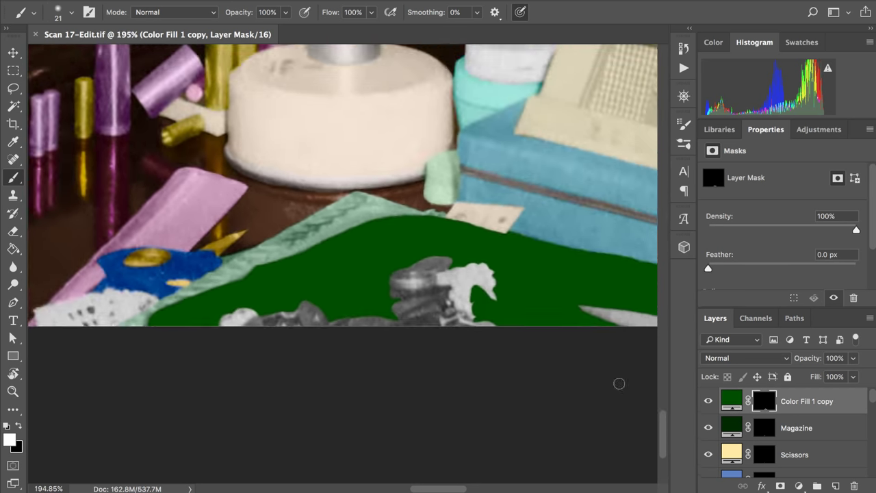
# Step: Set the Color Fill 1 copy layer's blend mode to Color and review the green-tinted tray
pyautogui.click(730, 403)
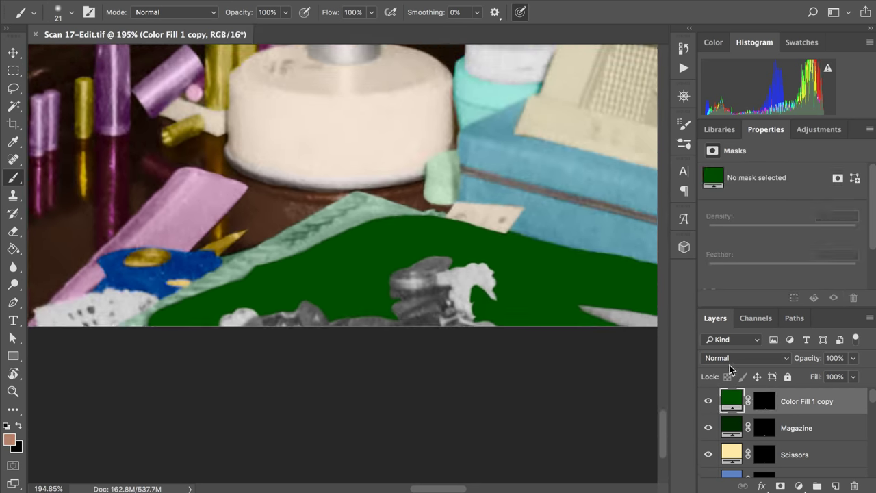
pyautogui.click(726, 360)
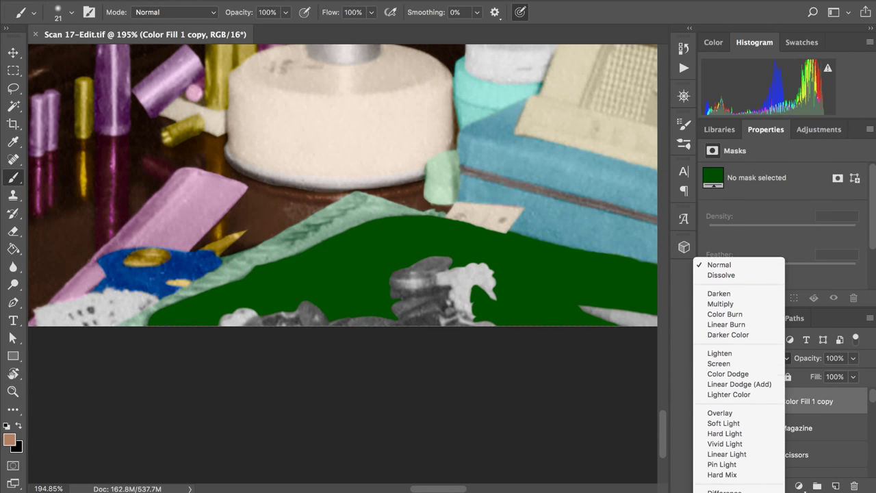
pyautogui.scroll(-3, 739, 342)
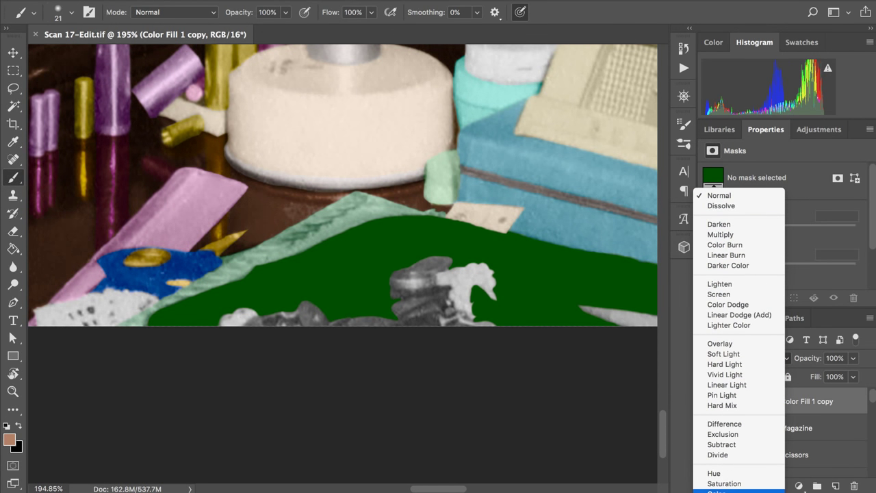
pyautogui.click(717, 483)
pyautogui.hscroll(3, 573, 357)
pyautogui.hscroll(3, 573, 355)
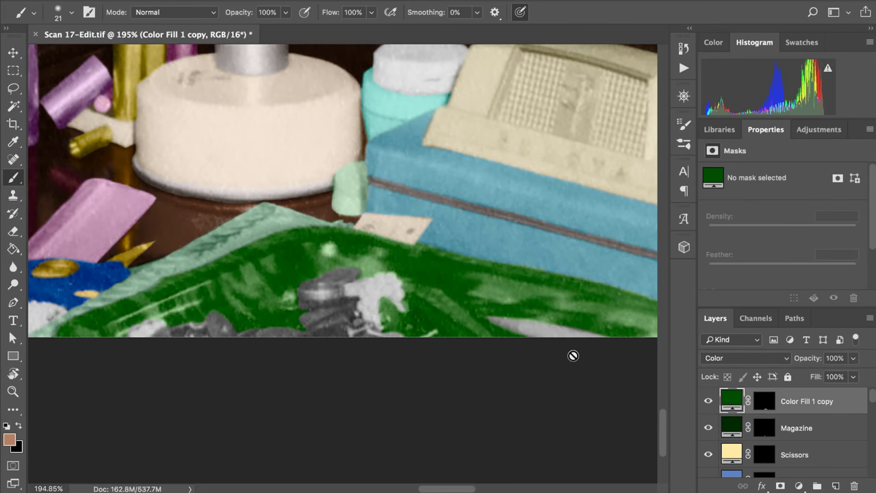
pyautogui.scroll(-3, 582, 340)
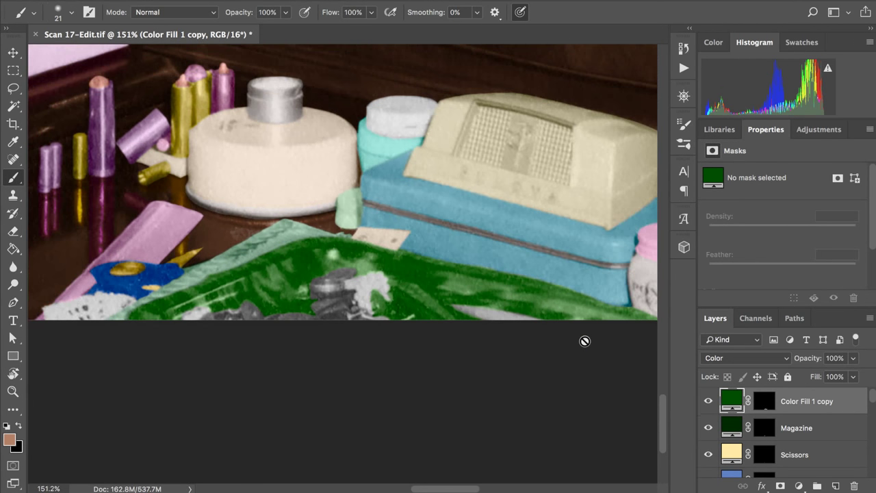
pyautogui.scroll(-2, 582, 340)
pyautogui.scroll(-2, 518, 297)
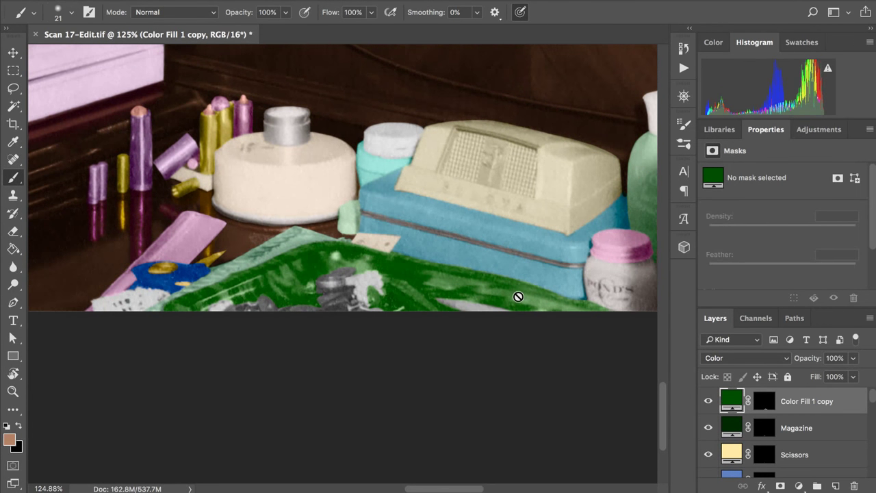
pyautogui.scroll(-1, 518, 297)
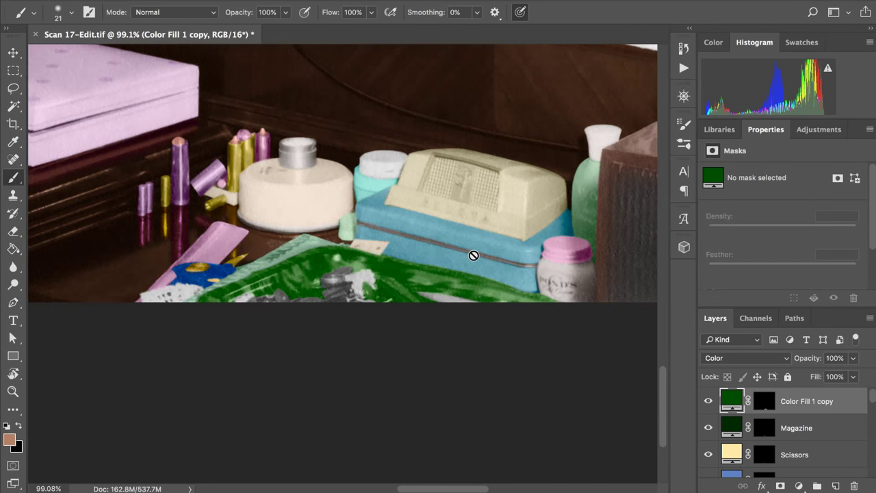
pyautogui.scroll(-1, 473, 255)
pyautogui.scroll(-1, 438, 221)
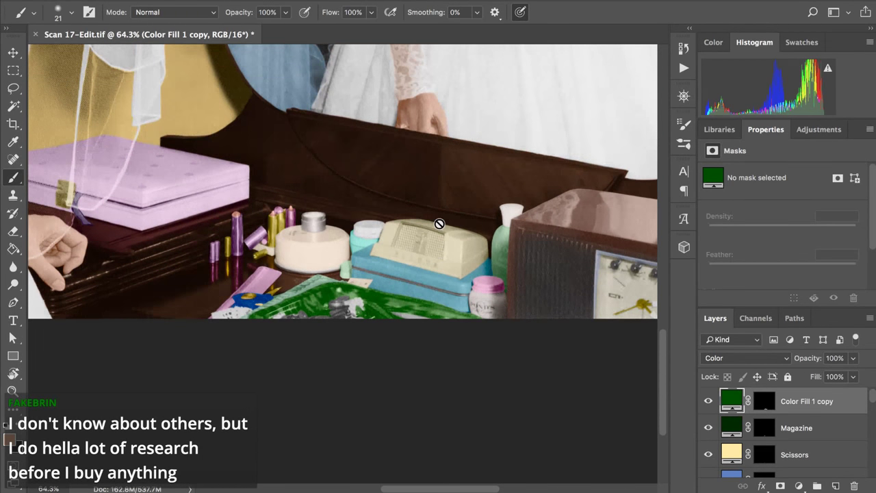
pyautogui.scroll(2, 439, 223)
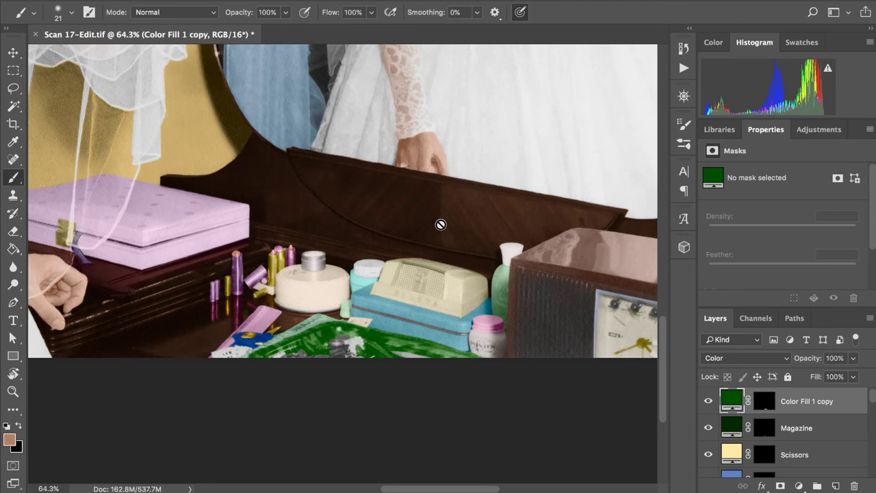
pyautogui.scroll(-4, 440, 225)
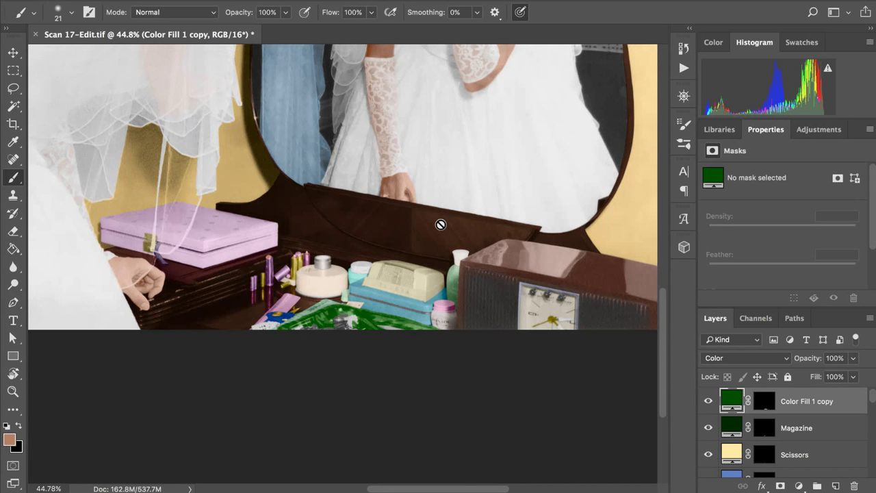
pyautogui.scroll(1, 441, 225)
pyautogui.scroll(5, 441, 225)
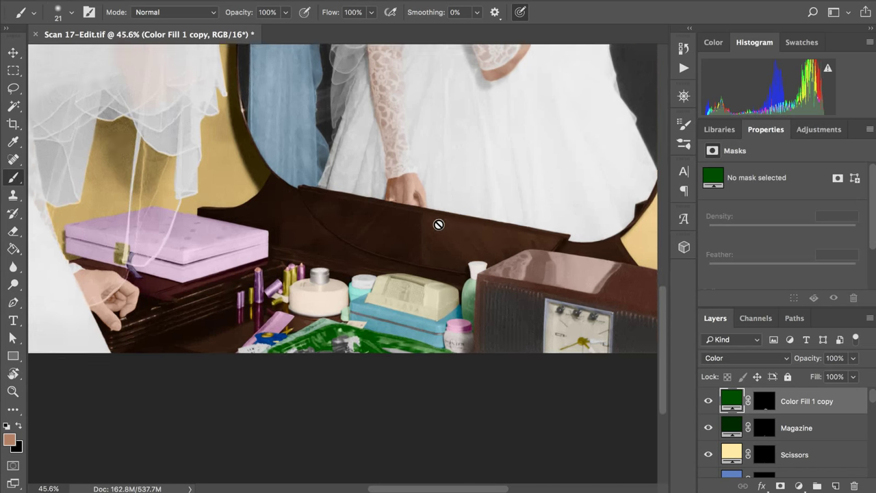
pyautogui.scroll(1, 441, 227)
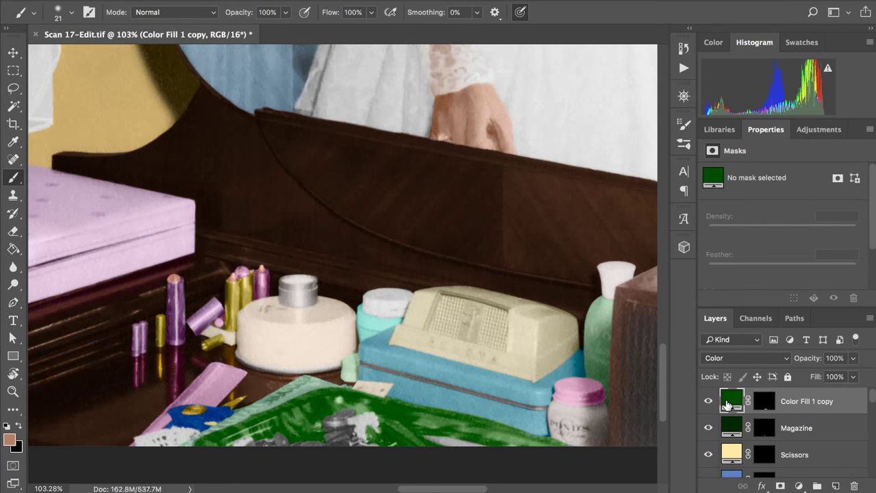
# Step: Change the Color Fill 1 copy fill colour to the duller dark green #233517
pyautogui.doubleClick(730, 397)
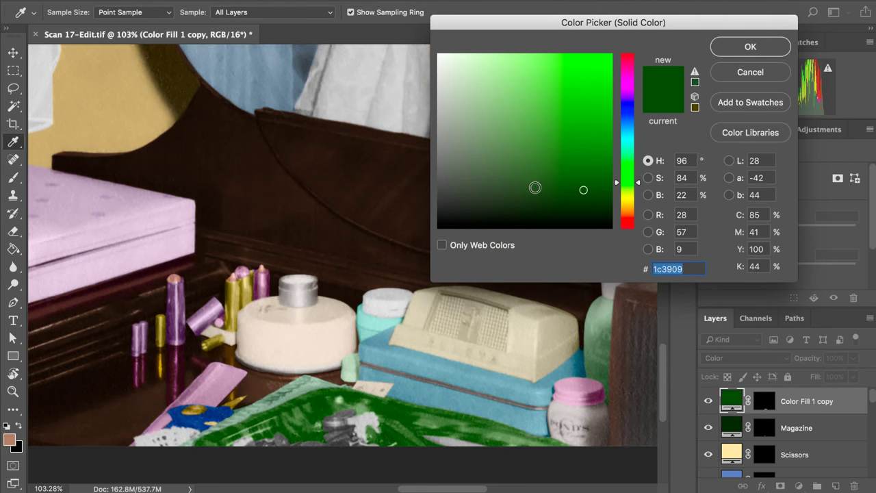
pyautogui.click(535, 187)
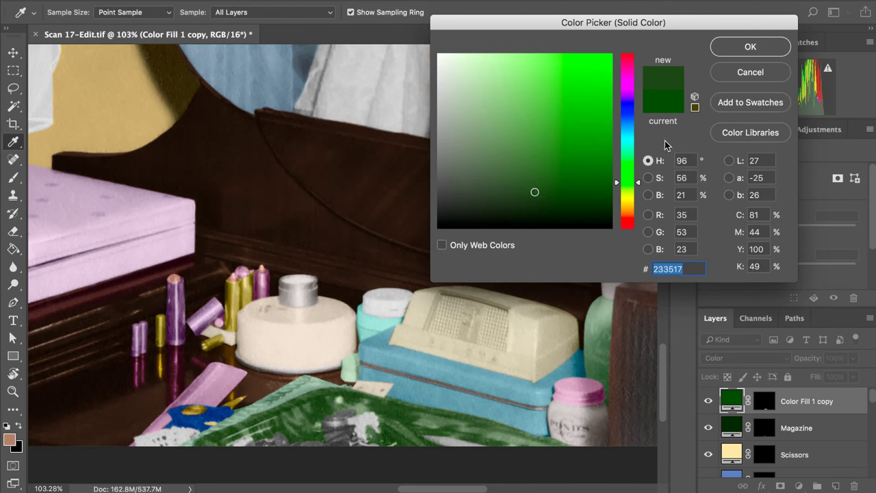
pyautogui.click(741, 49)
pyautogui.scroll(-10, 469, 141)
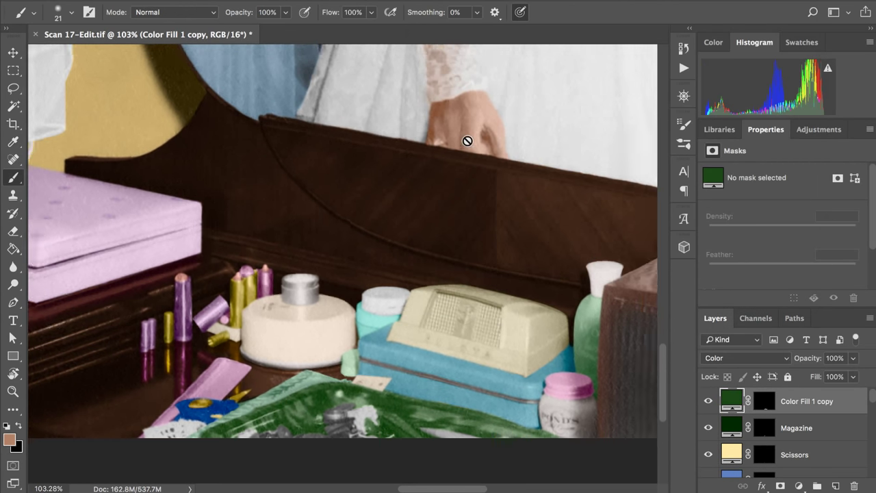
pyautogui.scroll(-4, 468, 141)
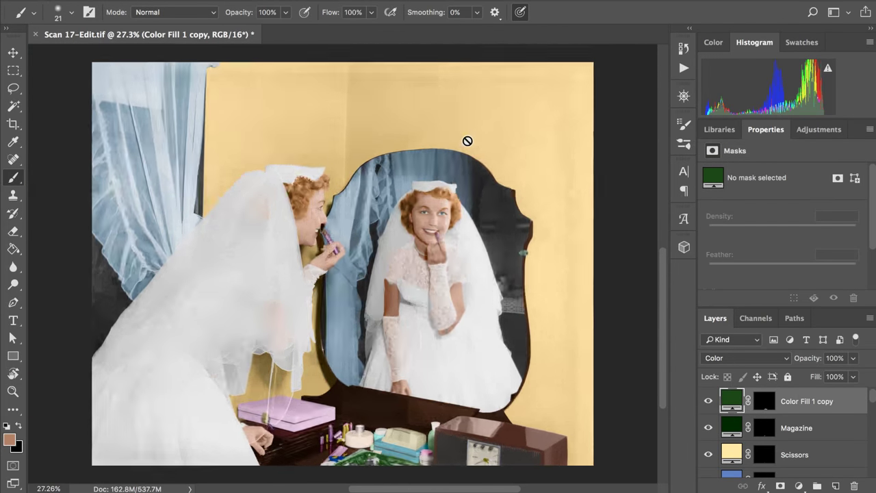
pyautogui.scroll(2, 468, 141)
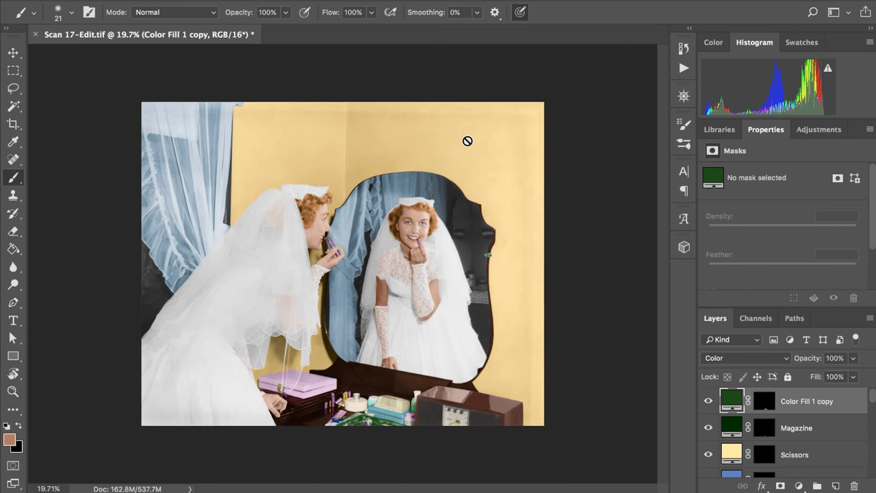
pyautogui.scroll(1, 467, 141)
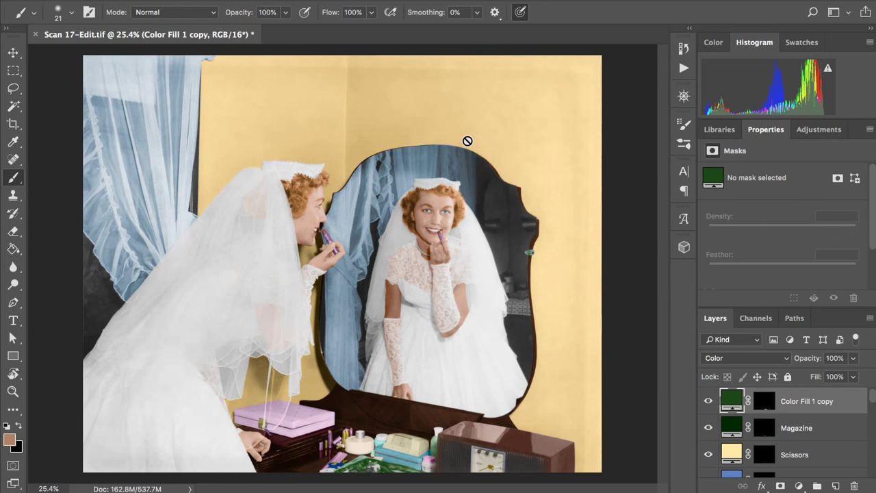
pyautogui.scroll(3, 463, 270)
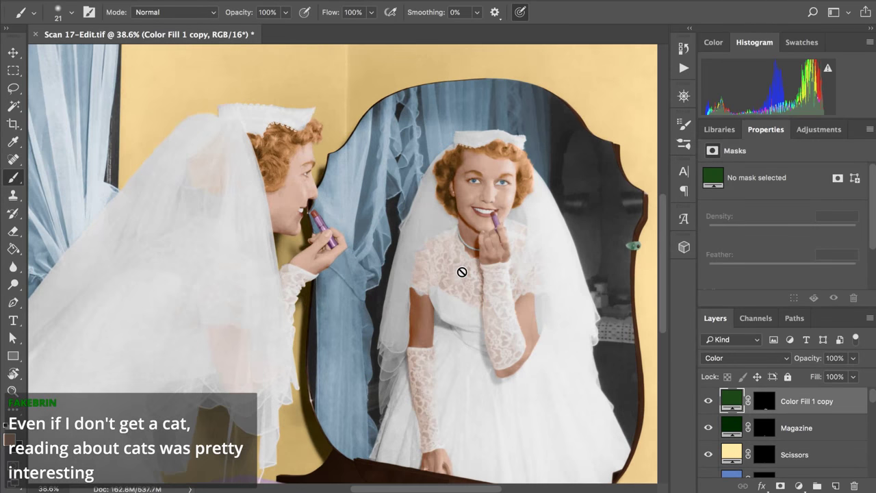
pyautogui.scroll(1, 462, 272)
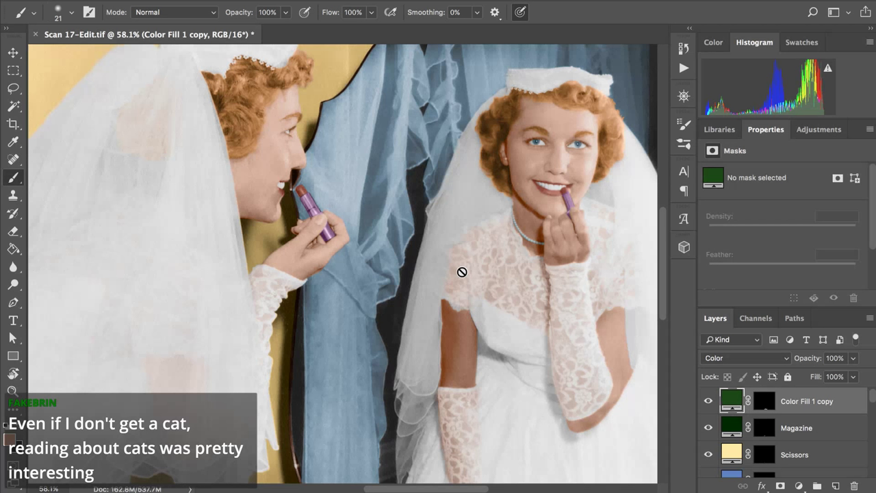
pyautogui.scroll(1, 462, 272)
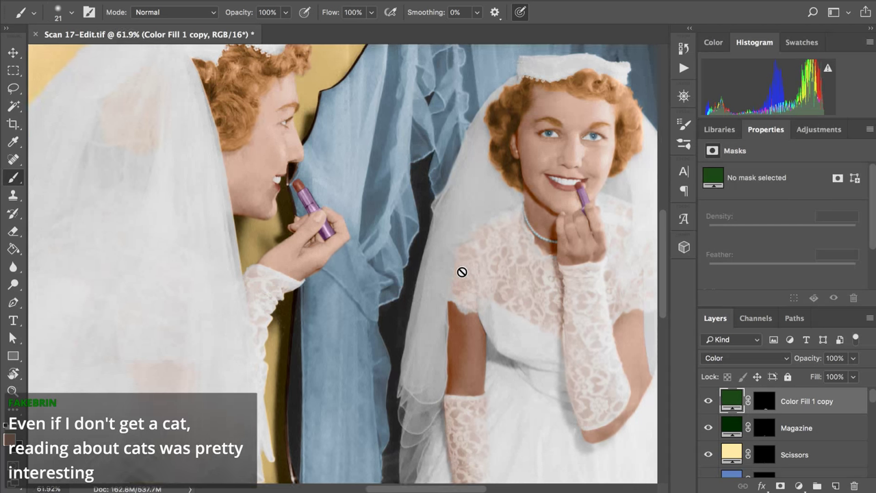
pyautogui.scroll(2, 462, 271)
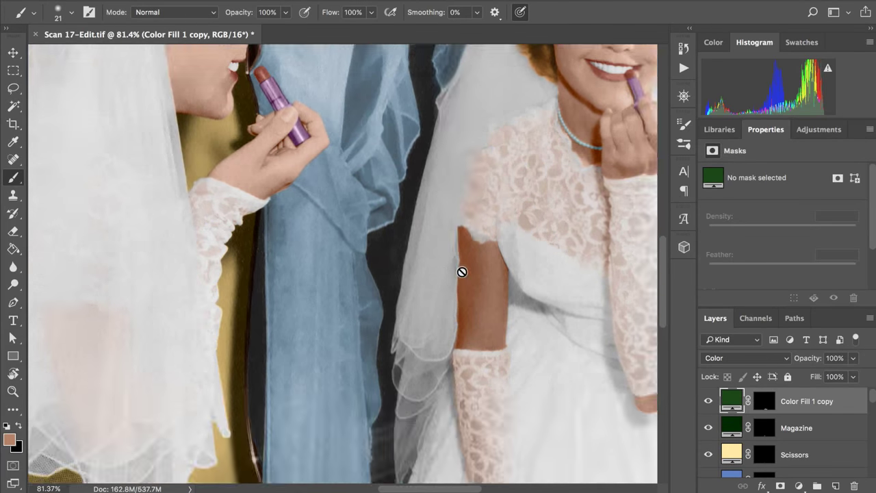
pyautogui.scroll(-10, 463, 272)
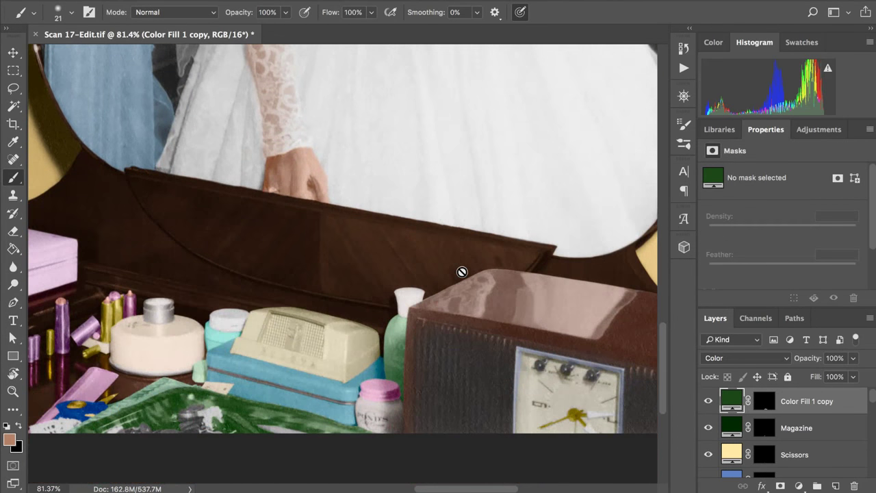
pyautogui.scroll(-5, 462, 272)
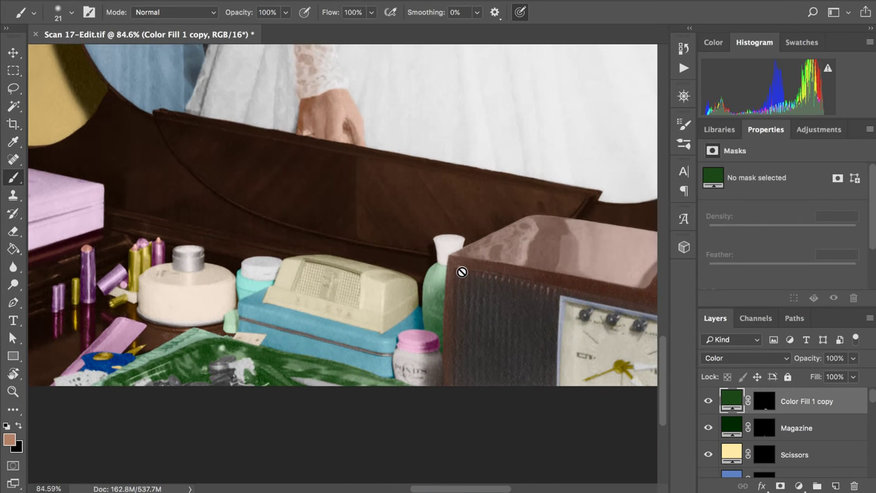
pyautogui.scroll(2, 462, 272)
pyautogui.scroll(2, 544, 343)
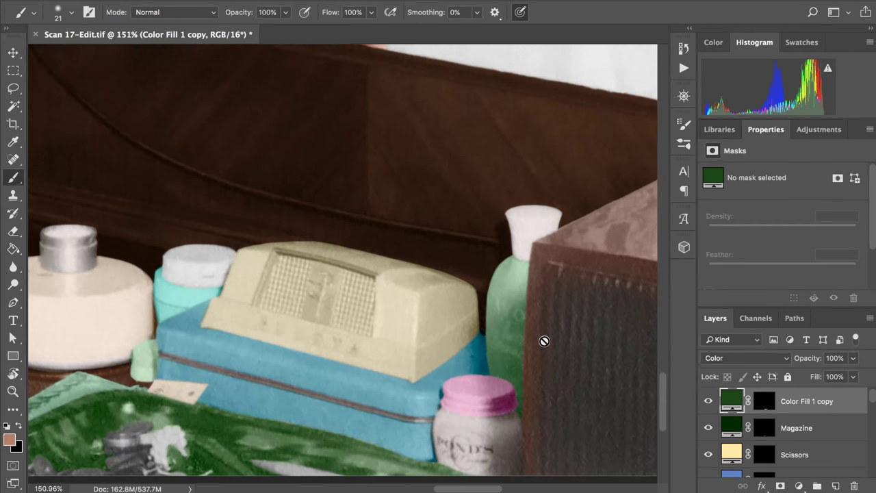
pyautogui.scroll(-5, 543, 341)
pyautogui.hscroll(-4, 544, 341)
pyautogui.scroll(2, 543, 341)
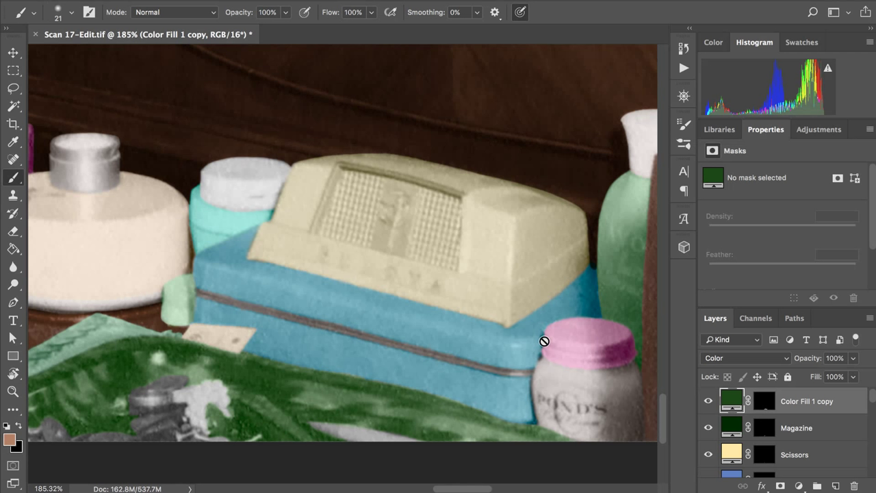
pyautogui.scroll(-5, 544, 341)
pyautogui.hscroll(-3, 544, 341)
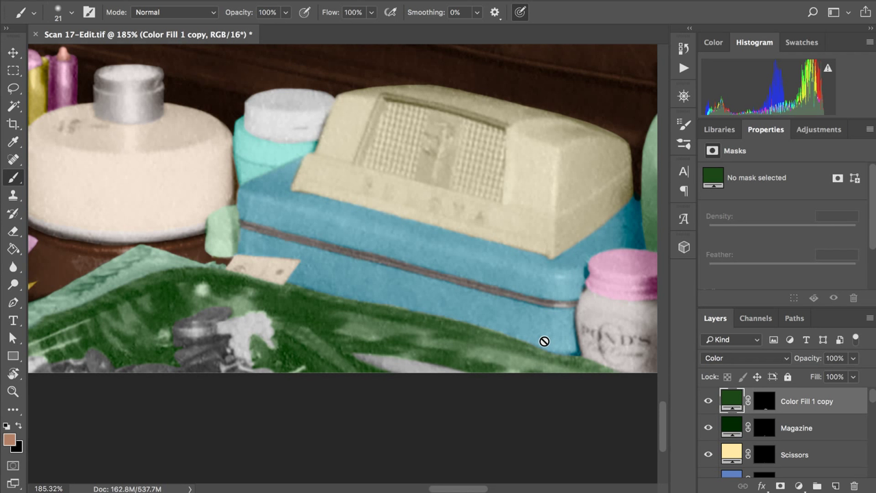
# Step: Rename the Color Fill 1 copy layer to 'Tray'
pyautogui.doubleClick(793, 402)
pyautogui.write('Tray')
pyautogui.press('Return')
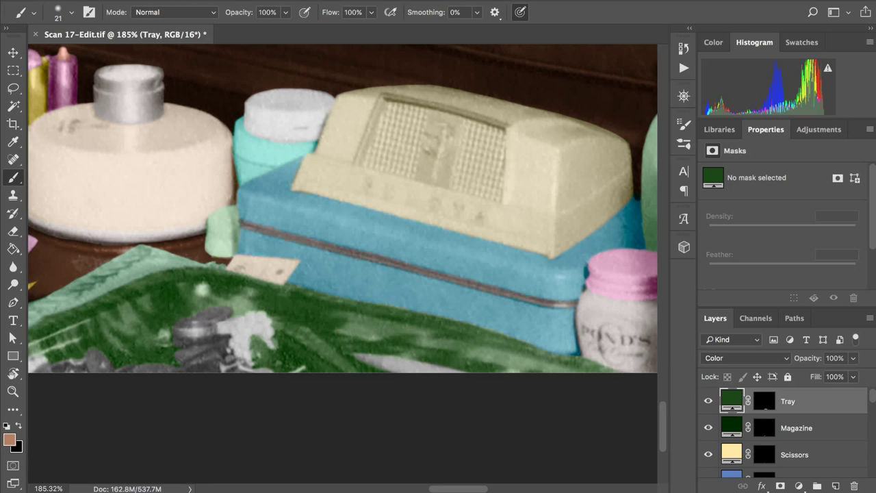
pyautogui.scroll(-1, 784, 432)
pyautogui.scroll(1, 784, 431)
pyautogui.hscroll(-5, 513, 330)
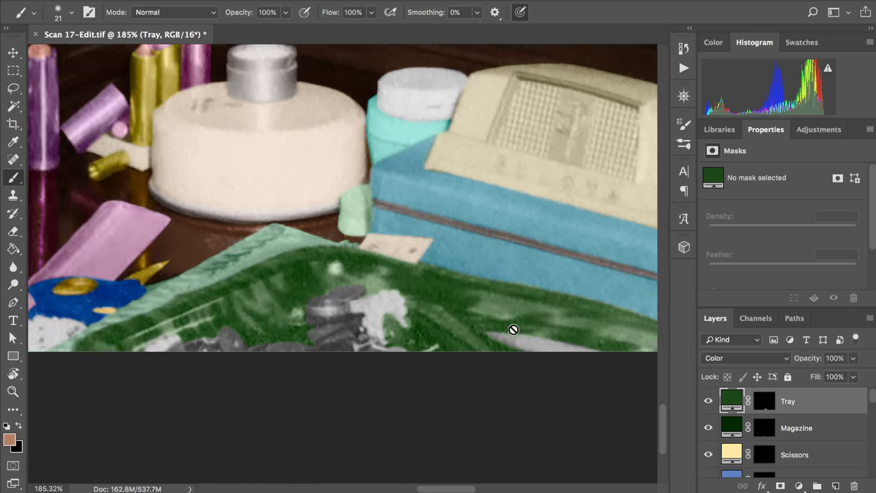
pyautogui.scroll(5, 513, 329)
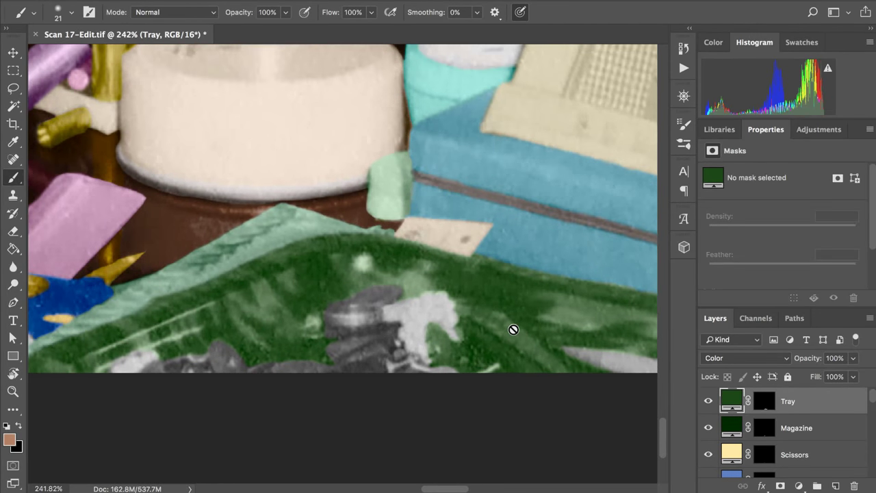
pyautogui.scroll(2, 513, 330)
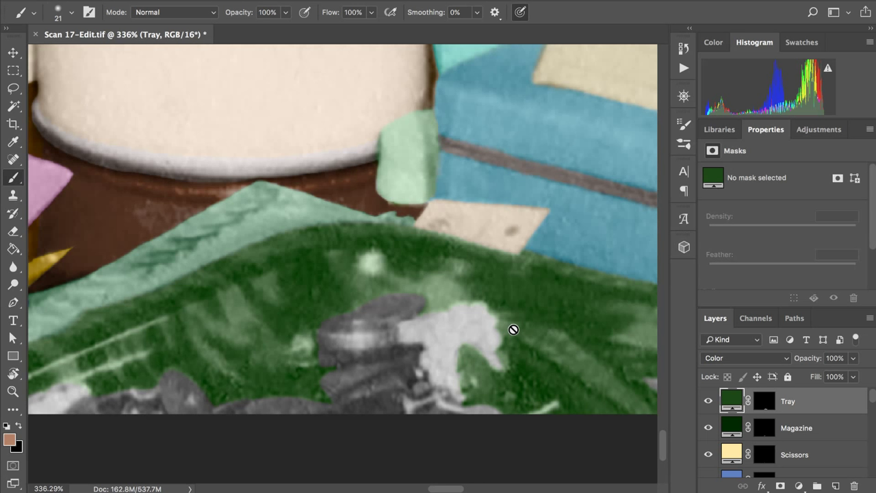
# Step: Load the Tray mask as a selection, inspect the tray, then clear the selection
pyautogui.scroll(4, 514, 329)
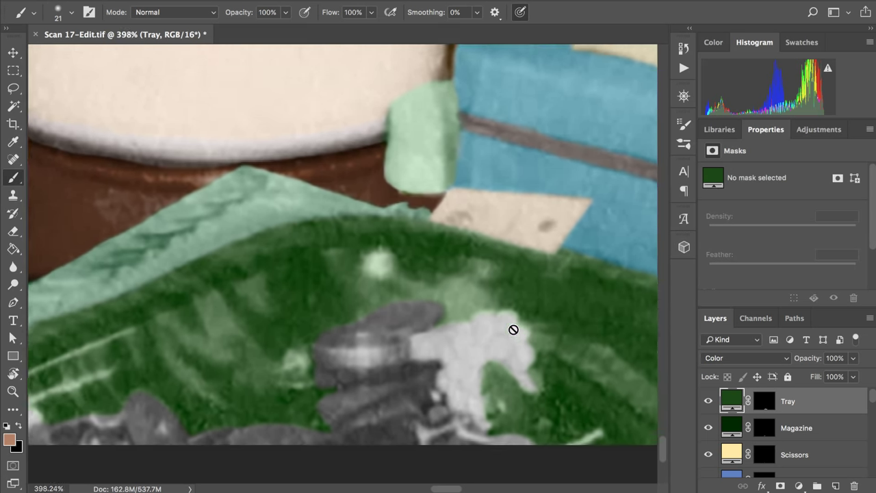
pyautogui.scroll(-1, 588, 340)
pyautogui.hscroll(1, 587, 340)
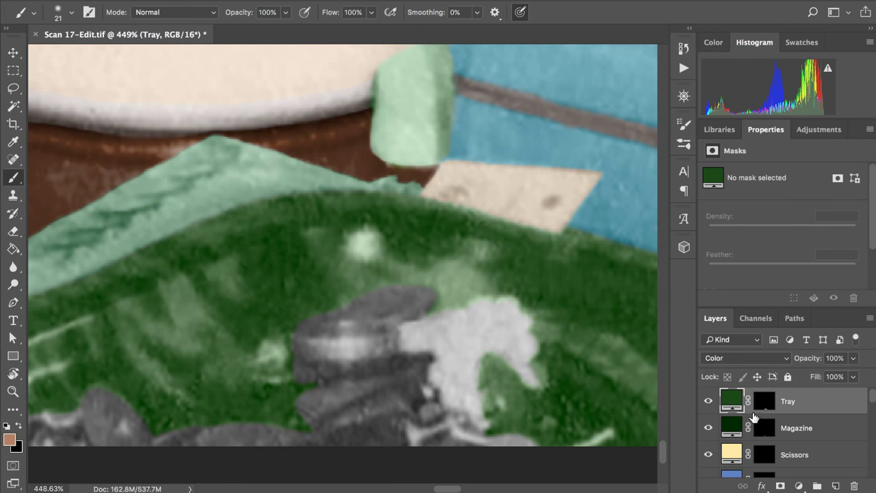
pyautogui.click(764, 403)
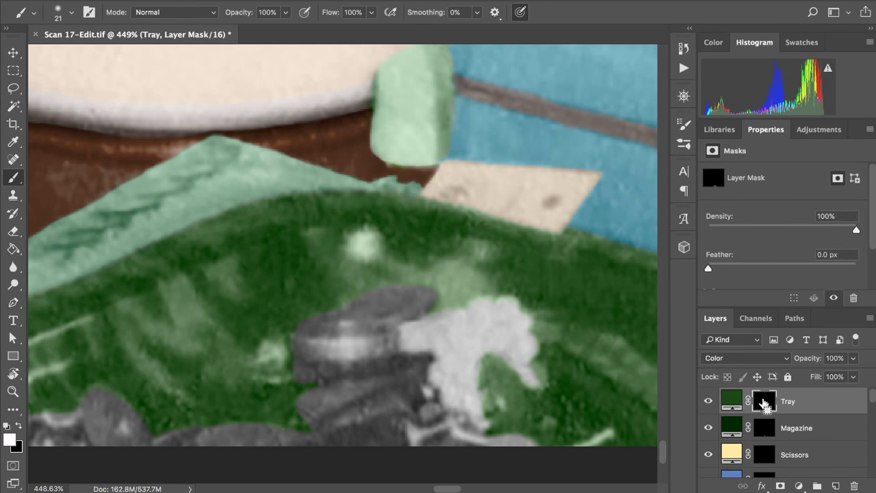
pyautogui.keyDown('super'); pyautogui.click(764, 404); pyautogui.keyUp('super')
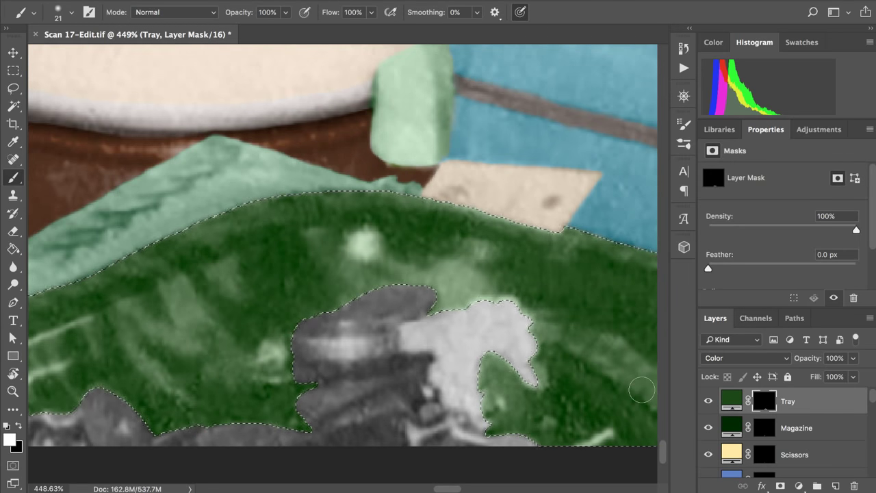
pyautogui.scroll(3, 641, 390)
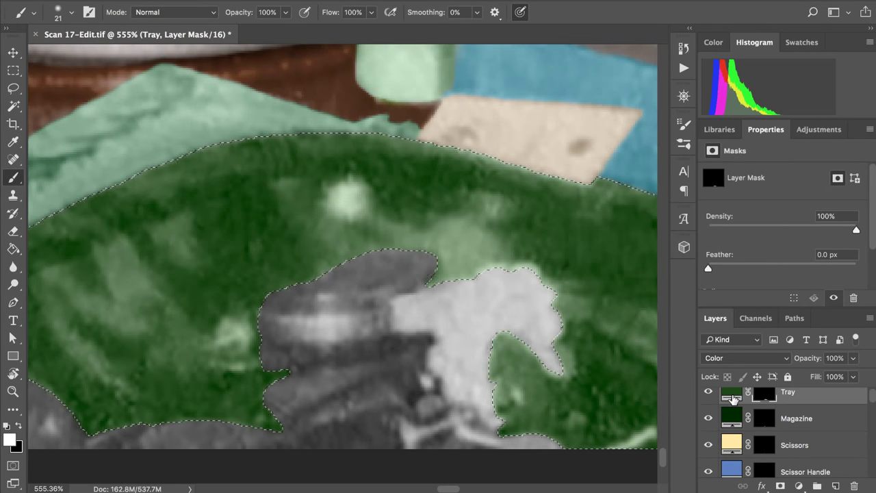
pyautogui.hscroll(-3, 501, 383)
pyautogui.hscroll(-5, 499, 385)
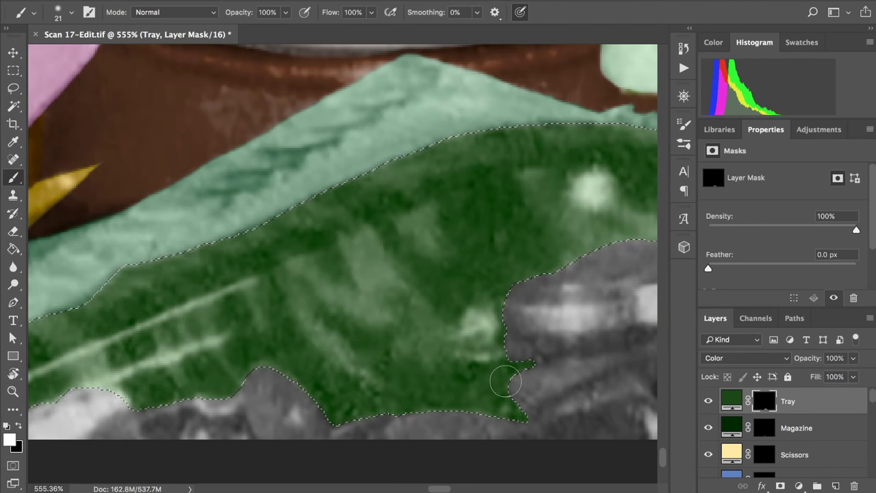
pyautogui.scroll(-3, 504, 382)
pyautogui.hscroll(3, 503, 382)
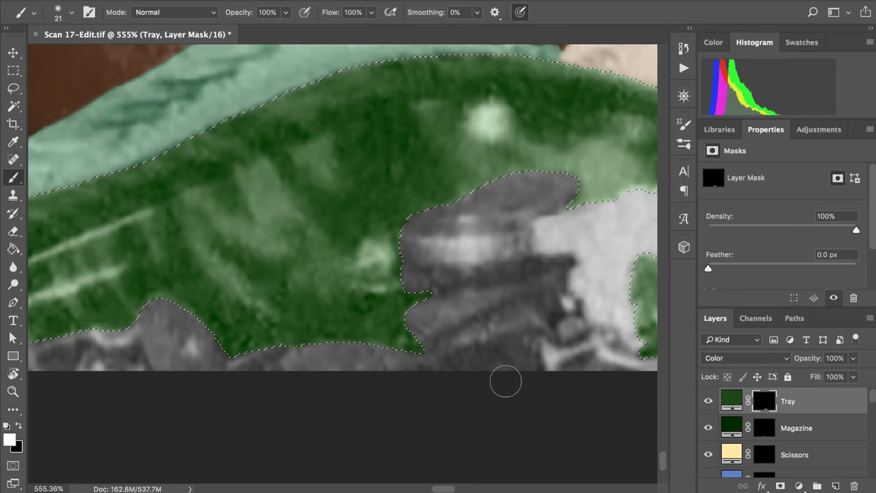
pyautogui.hscroll(2, 505, 381)
pyautogui.scroll(1, 506, 381)
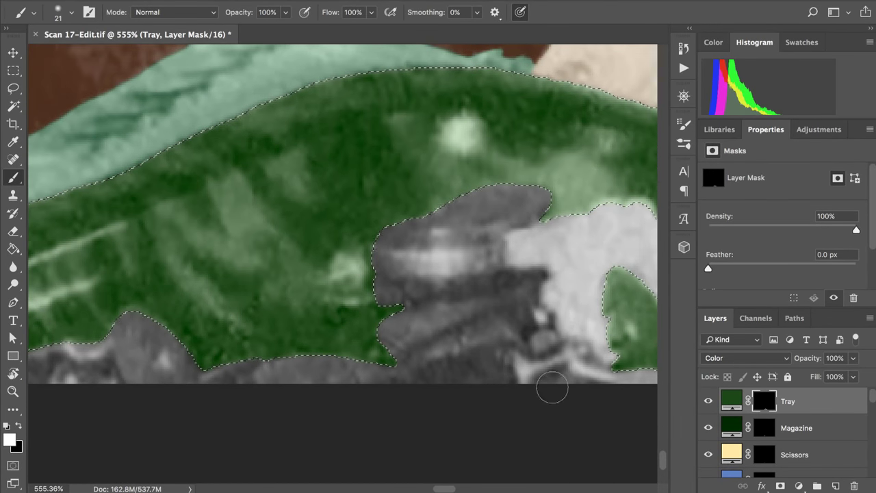
pyautogui.hotkey('ctrl', 'd')
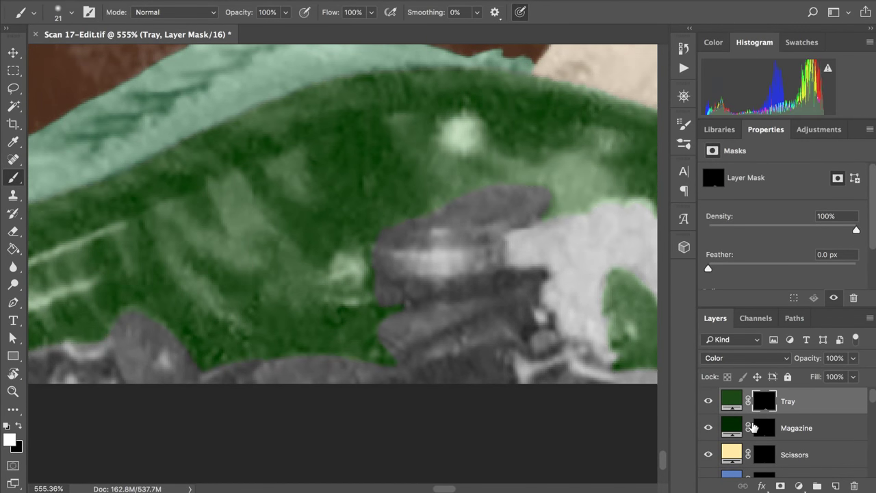
# Step: Add a light yellow Solid Color fill layer above Tray and name it 'Coins'
pyautogui.click(734, 414)
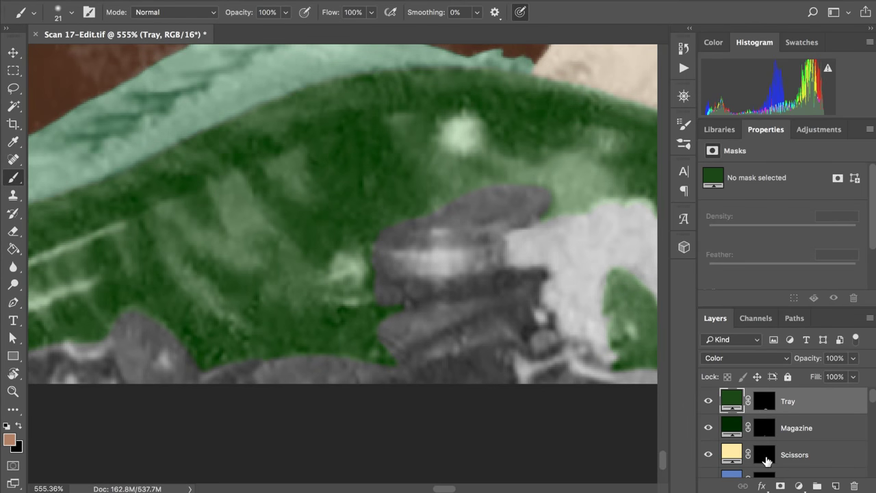
pyautogui.click(799, 485)
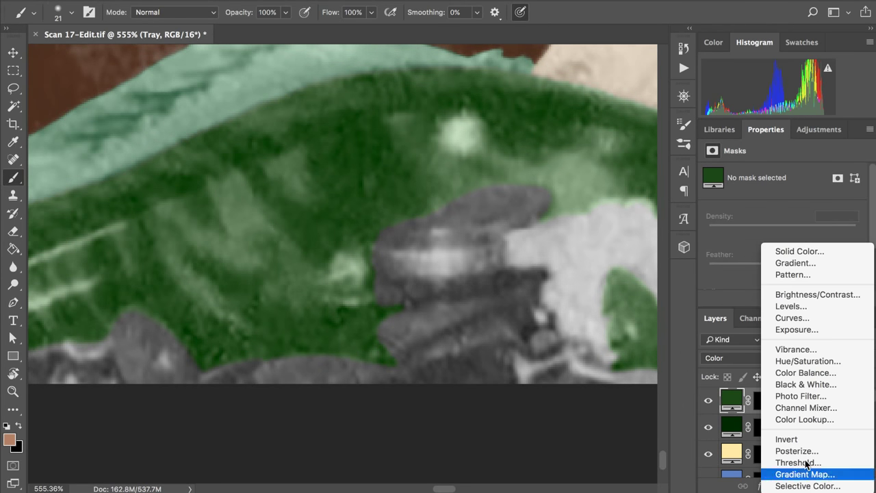
pyautogui.click(795, 251)
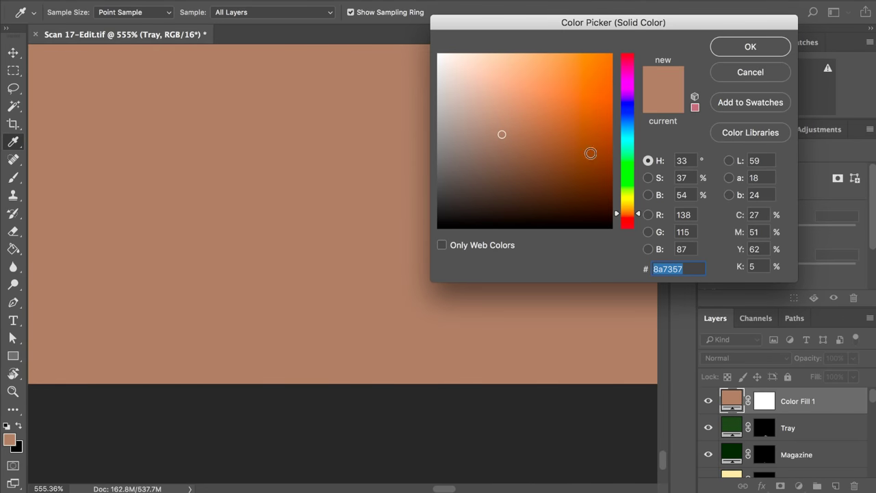
pyautogui.click(628, 197)
pyautogui.click(502, 87)
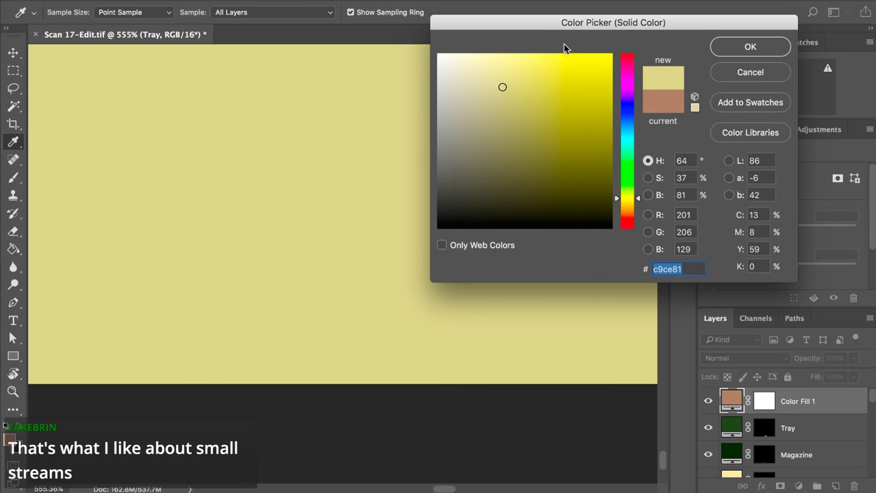
pyautogui.click(729, 47)
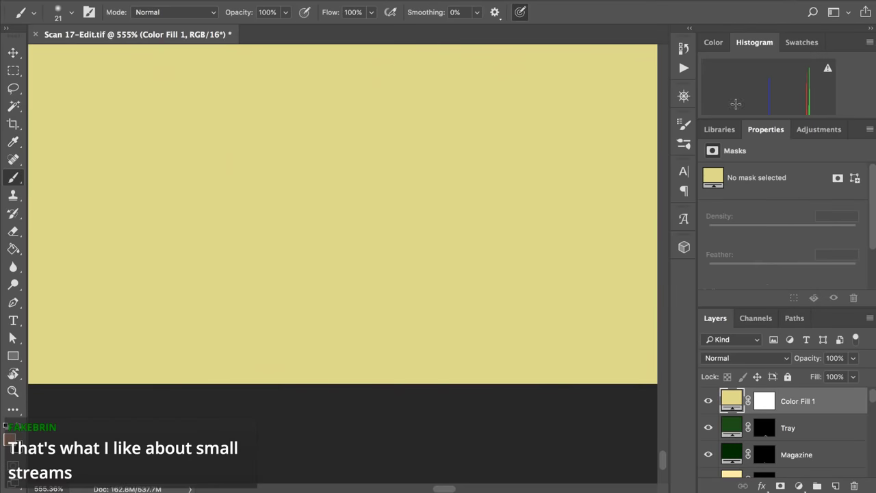
pyautogui.doubleClick(792, 401)
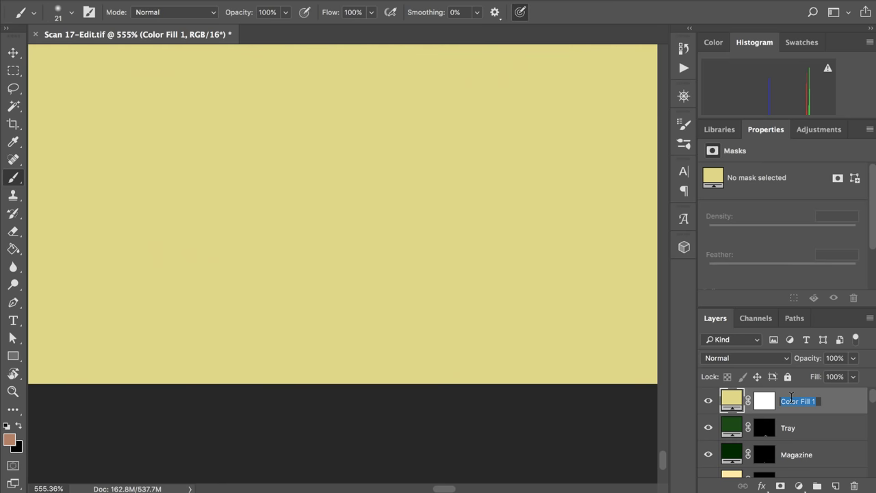
pyautogui.write('Coins')
pyautogui.press('Return')
# Step: Invert the Coins mask to hide the fill, and select everything except the tray
pyautogui.click(765, 409)
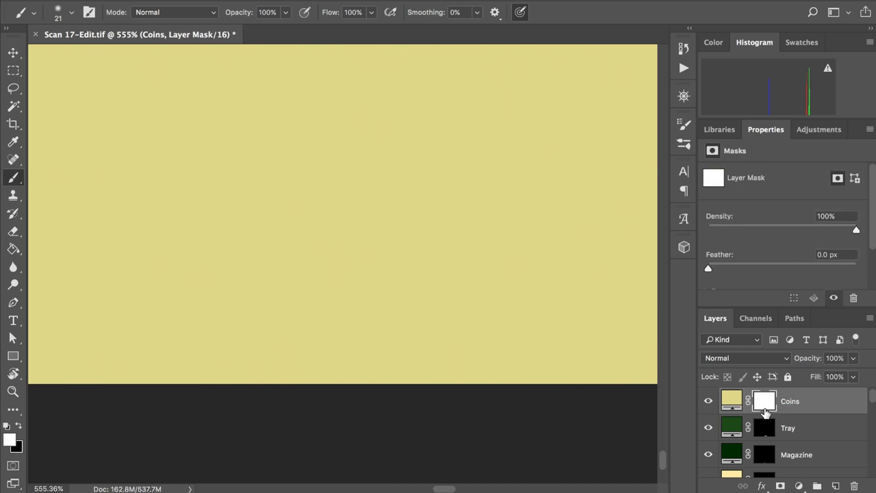
pyautogui.hotkey('ctrl', 'i')
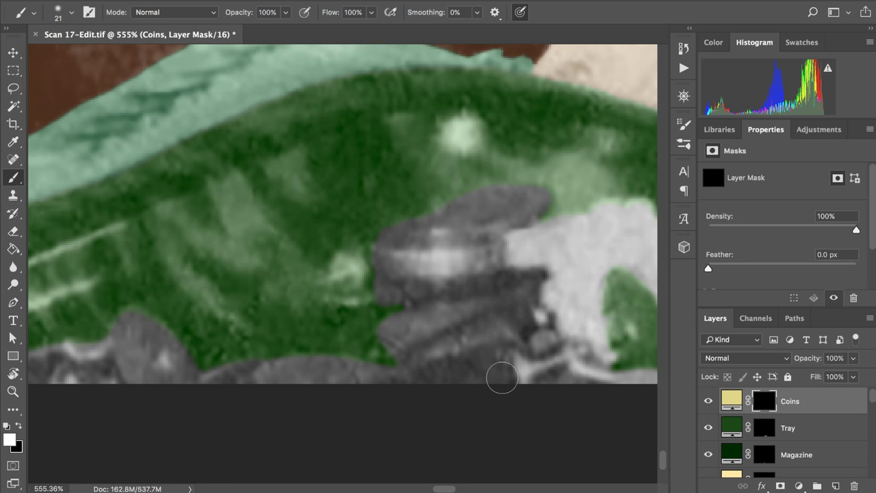
pyautogui.scroll(2, 502, 378)
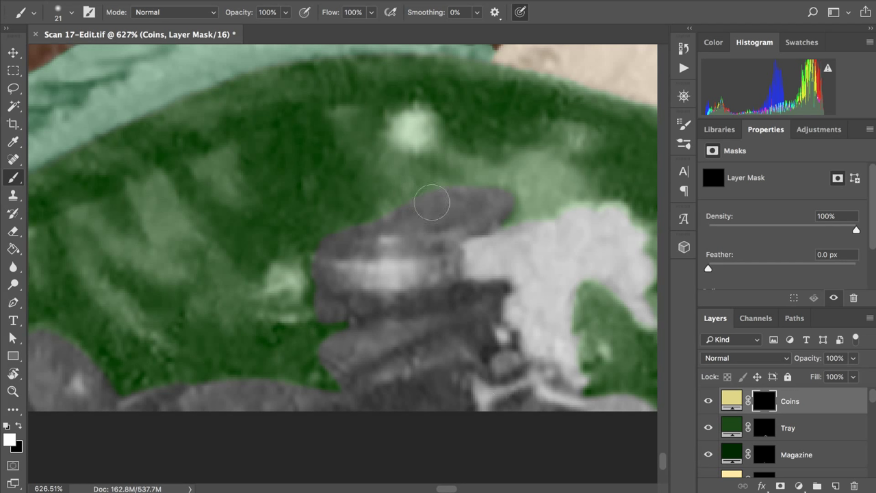
pyautogui.moveTo(737, 430); pyautogui.dragTo(759, 433)
pyautogui.keyDown('super'); pyautogui.click(760, 434); pyautogui.keyUp('super')
pyautogui.click(335, 1)
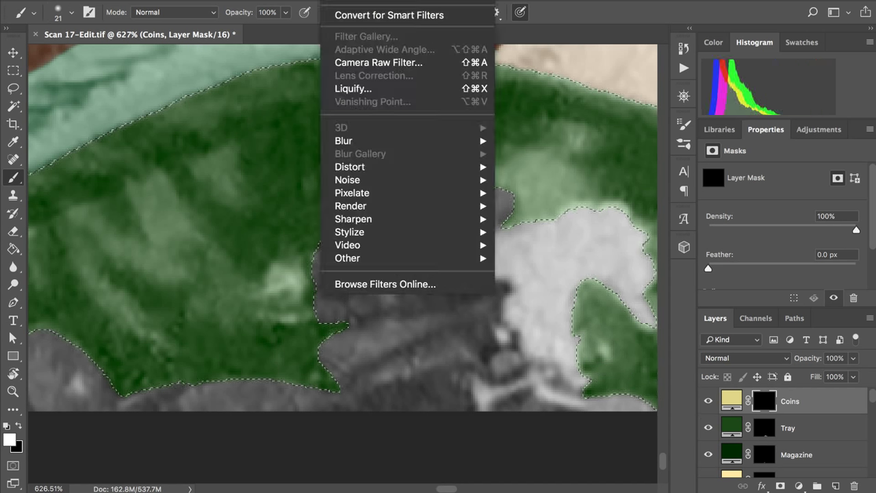
pyautogui.moveTo(296, 1)
pyautogui.click(311, 31)
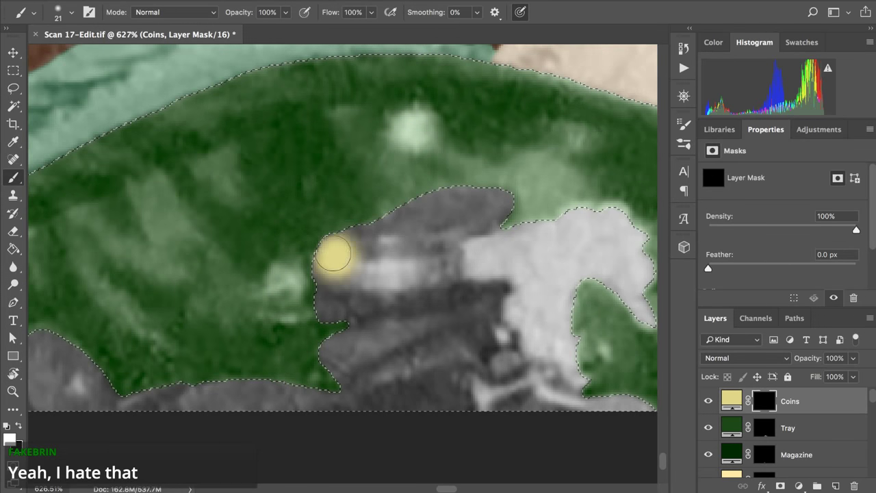
# Step: Paint white over the coins' top, upper coins, lower edge and sides to reveal yellow
pyautogui.moveTo(333, 254)
pyautogui.mouseDown()
pyautogui.moveTo(434, 197)
pyautogui.moveTo(464, 197)
pyautogui.mouseUp()
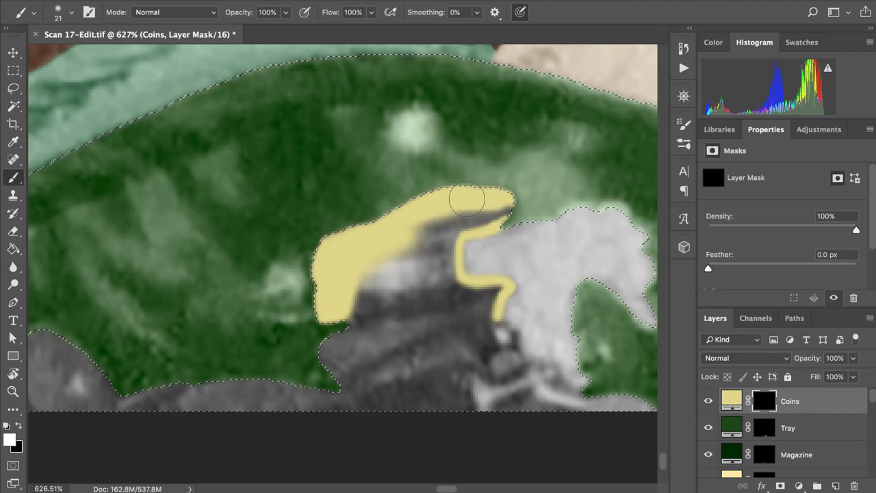
pyautogui.moveTo(395, 244)
pyautogui.mouseDown()
pyautogui.moveTo(463, 208)
pyautogui.moveTo(438, 218)
pyautogui.moveTo(521, 202)
pyautogui.moveTo(482, 221)
pyautogui.moveTo(464, 226)
pyautogui.moveTo(484, 213)
pyautogui.moveTo(448, 223)
pyautogui.moveTo(492, 209)
pyautogui.moveTo(472, 223)
pyautogui.moveTo(487, 218)
pyautogui.moveTo(442, 225)
pyautogui.moveTo(493, 213)
pyautogui.moveTo(334, 306)
pyautogui.moveTo(386, 321)
pyautogui.moveTo(514, 281)
pyautogui.mouseUp()
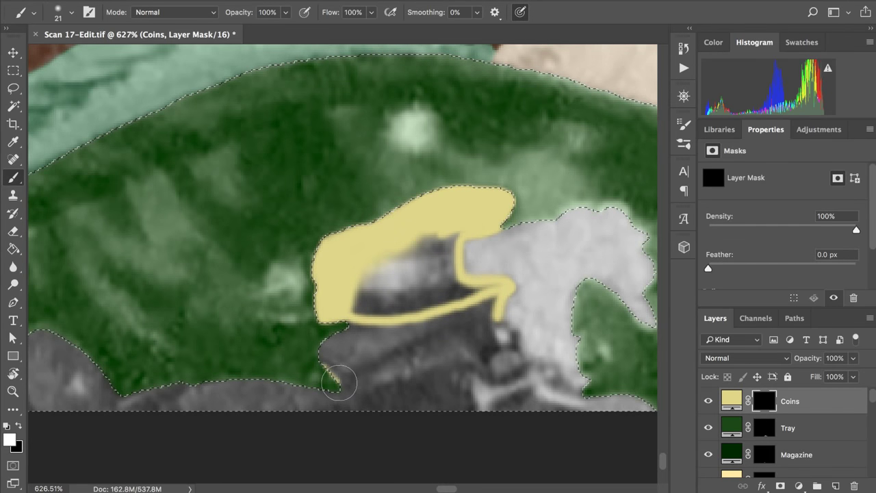
pyautogui.moveTo(351, 378)
pyautogui.mouseDown()
pyautogui.moveTo(497, 308)
pyautogui.moveTo(493, 319)
pyautogui.mouseUp()
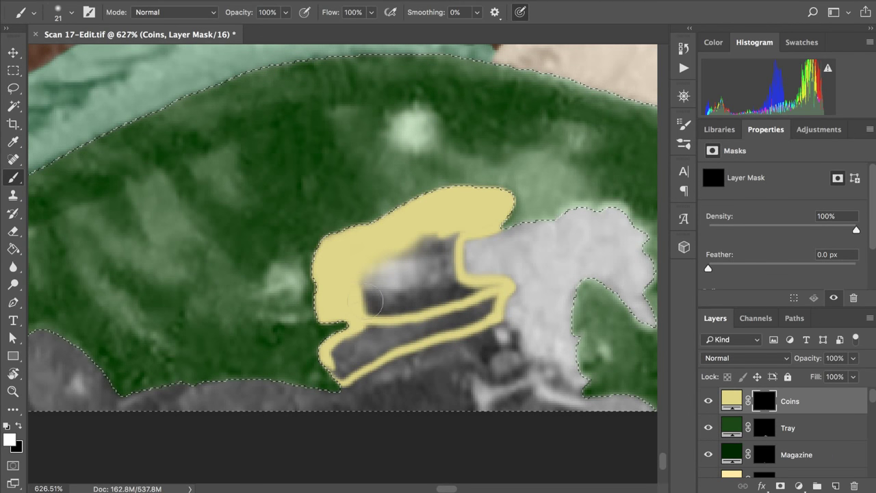
pyautogui.moveTo(368, 300)
pyautogui.mouseDown()
pyautogui.moveTo(373, 266)
pyautogui.moveTo(388, 296)
pyautogui.mouseUp()
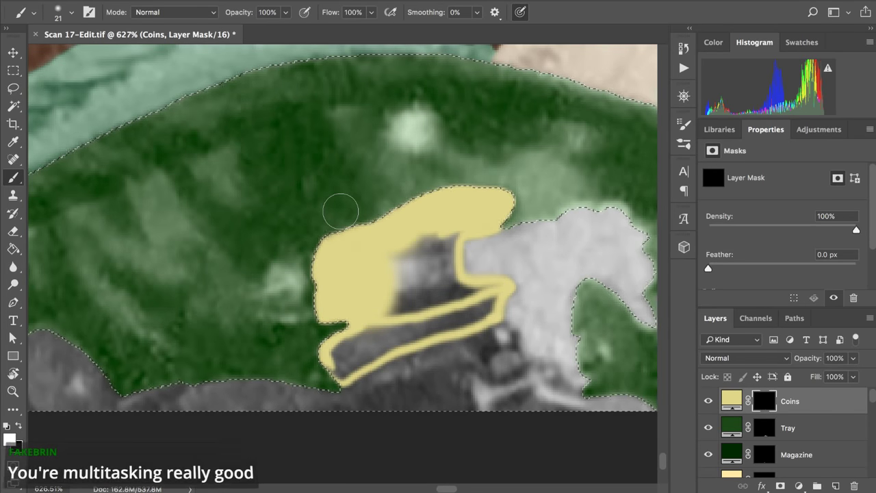
pyautogui.moveTo(376, 297)
pyautogui.mouseDown()
pyautogui.moveTo(383, 260)
pyautogui.moveTo(391, 274)
pyautogui.moveTo(401, 261)
pyautogui.moveTo(401, 289)
pyautogui.moveTo(430, 233)
pyautogui.moveTo(413, 267)
pyautogui.moveTo(399, 266)
pyautogui.mouseUp()
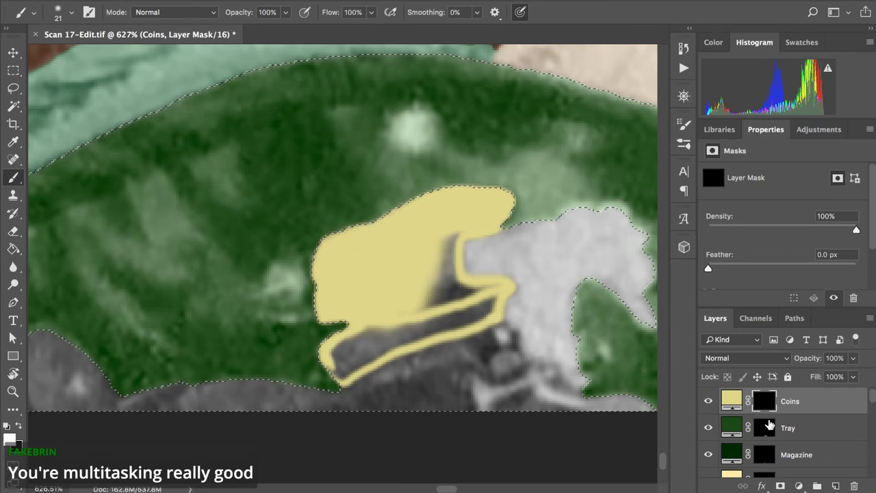
# Step: View the Coins mask alone, paint over its notches, left edge and dark stripe, then deselect
pyautogui.keyDown('alt'); pyautogui.click(764, 402); pyautogui.keyUp('alt')
pyautogui.scroll(2, 580, 349)
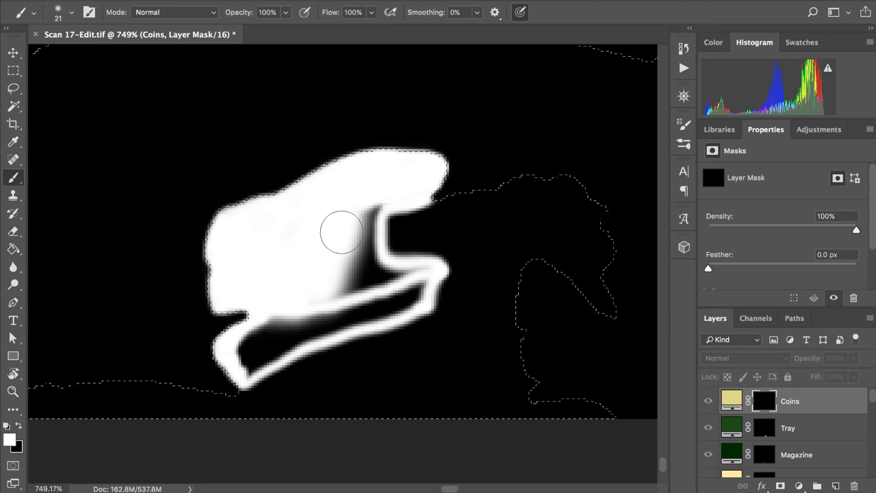
pyautogui.moveTo(341, 232)
pyautogui.mouseDown()
pyautogui.moveTo(354, 206)
pyautogui.moveTo(379, 202)
pyautogui.mouseUp()
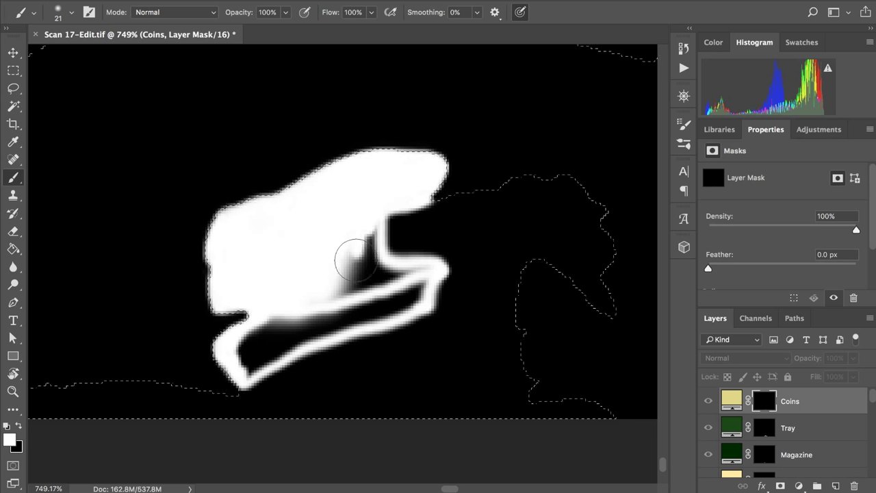
pyautogui.moveTo(355, 260)
pyautogui.mouseDown()
pyautogui.moveTo(365, 222)
pyautogui.moveTo(369, 261)
pyautogui.moveTo(371, 226)
pyautogui.moveTo(372, 257)
pyautogui.moveTo(368, 242)
pyautogui.moveTo(371, 227)
pyautogui.moveTo(383, 270)
pyautogui.moveTo(430, 270)
pyautogui.moveTo(373, 278)
pyautogui.moveTo(343, 272)
pyautogui.moveTo(347, 263)
pyautogui.moveTo(365, 280)
pyautogui.moveTo(257, 317)
pyautogui.moveTo(390, 278)
pyautogui.moveTo(259, 328)
pyautogui.moveTo(239, 346)
pyautogui.moveTo(272, 315)
pyautogui.moveTo(237, 351)
pyautogui.moveTo(255, 324)
pyautogui.moveTo(235, 355)
pyautogui.moveTo(267, 323)
pyautogui.moveTo(237, 367)
pyautogui.moveTo(276, 327)
pyautogui.moveTo(251, 349)
pyautogui.moveTo(243, 376)
pyautogui.moveTo(269, 350)
pyautogui.moveTo(287, 341)
pyautogui.moveTo(256, 365)
pyautogui.moveTo(294, 344)
pyautogui.moveTo(263, 363)
pyautogui.moveTo(297, 338)
pyautogui.moveTo(268, 342)
pyautogui.moveTo(291, 319)
pyautogui.mouseUp()
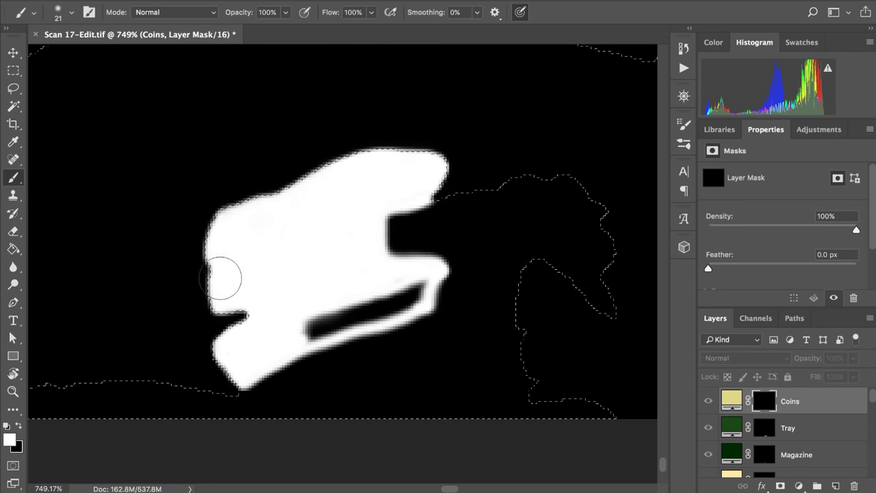
pyautogui.moveTo(222, 278)
pyautogui.mouseDown()
pyautogui.moveTo(230, 211)
pyautogui.moveTo(248, 202)
pyautogui.moveTo(257, 285)
pyautogui.moveTo(287, 260)
pyautogui.moveTo(310, 305)
pyautogui.moveTo(300, 334)
pyautogui.mouseUp()
pyautogui.moveTo(298, 343)
pyautogui.mouseDown()
pyautogui.moveTo(338, 328)
pyautogui.moveTo(319, 328)
pyautogui.moveTo(345, 313)
pyautogui.moveTo(316, 321)
pyautogui.moveTo(357, 308)
pyautogui.moveTo(397, 280)
pyautogui.moveTo(319, 322)
pyautogui.moveTo(337, 322)
pyautogui.moveTo(322, 331)
pyautogui.moveTo(351, 321)
pyautogui.moveTo(323, 334)
pyautogui.moveTo(411, 300)
pyautogui.moveTo(424, 278)
pyautogui.moveTo(339, 318)
pyautogui.moveTo(406, 295)
pyautogui.moveTo(388, 300)
pyautogui.moveTo(416, 280)
pyautogui.moveTo(397, 292)
pyautogui.moveTo(418, 282)
pyautogui.moveTo(415, 296)
pyautogui.moveTo(423, 285)
pyautogui.moveTo(374, 313)
pyautogui.mouseUp()
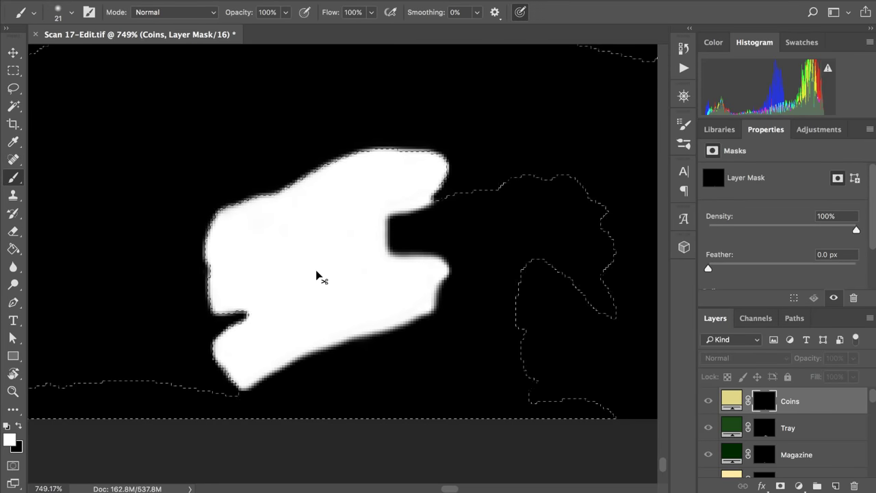
pyautogui.press('super+d')
# Step: Return to the colour view and set the Coins fill layer's blend mode to Color
pyautogui.keyDown('alt'); pyautogui.click(766, 408); pyautogui.keyUp('alt')
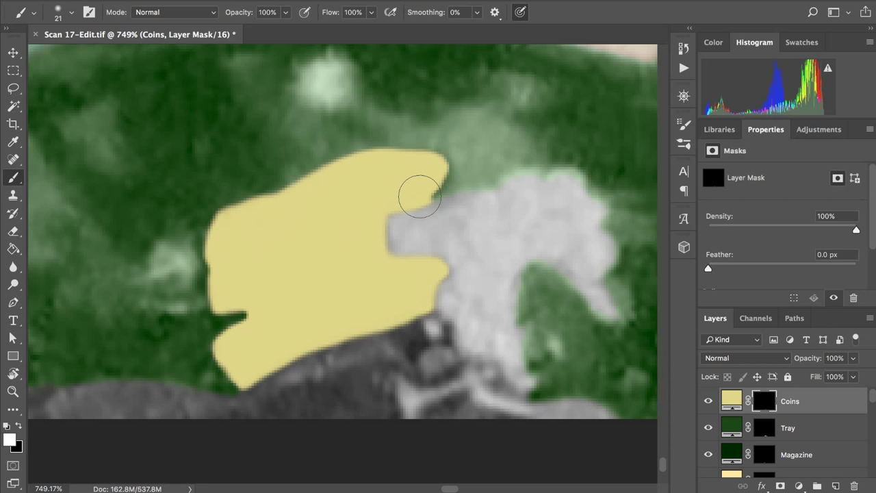
pyautogui.scroll(-5, 419, 196)
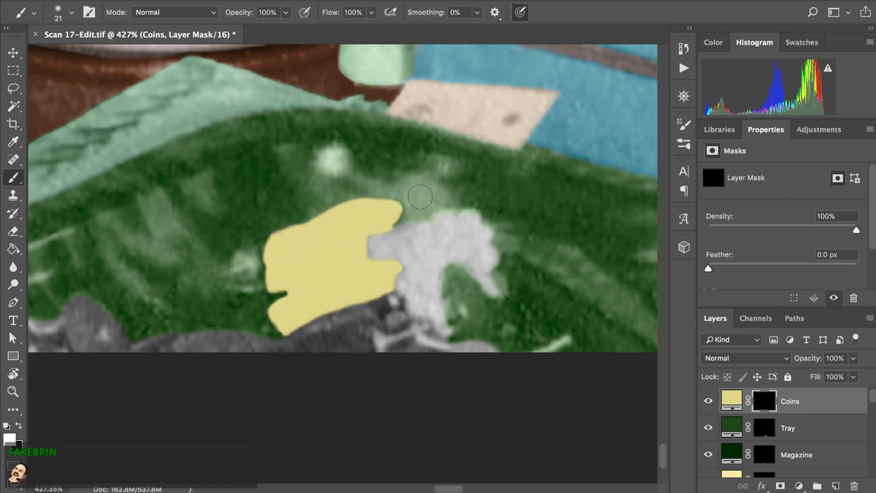
pyautogui.click(733, 406)
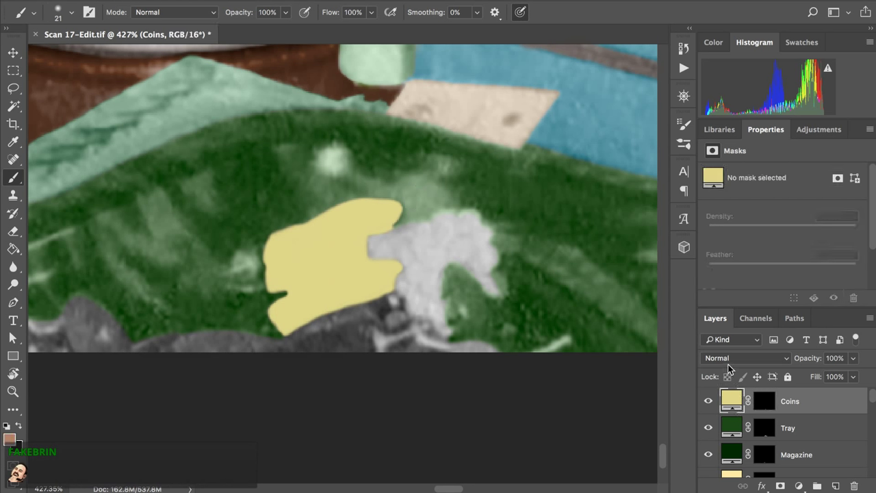
pyautogui.click(730, 360)
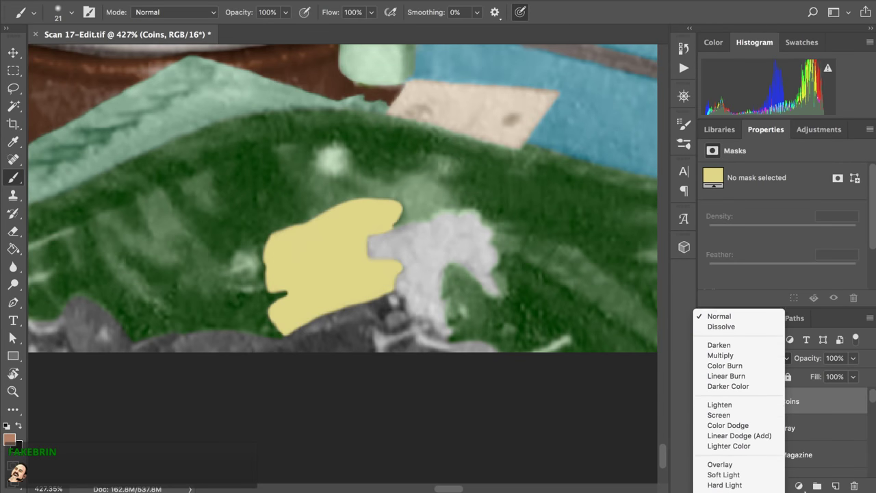
pyautogui.scroll(-5, 740, 383)
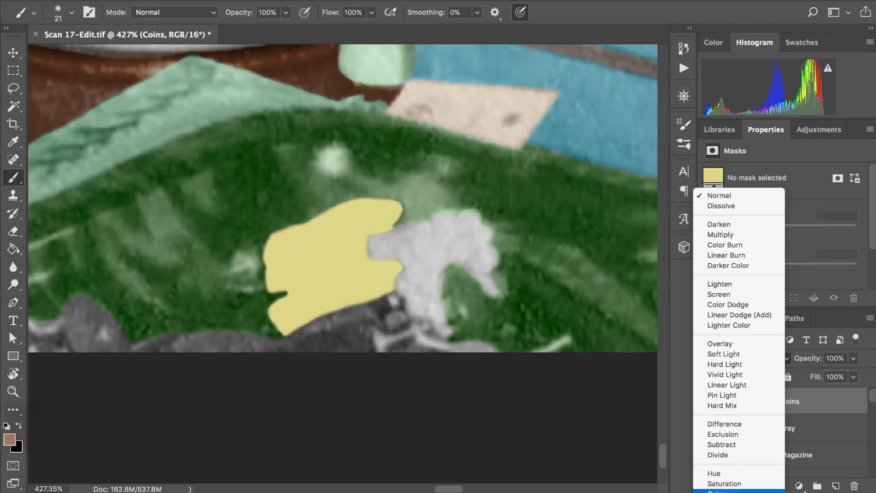
pyautogui.click(719, 491)
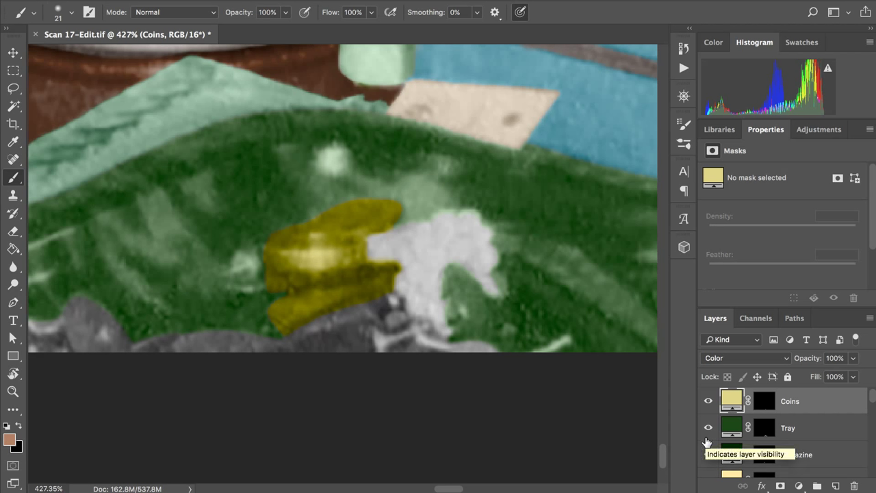
pyautogui.scroll(5, 580, 365)
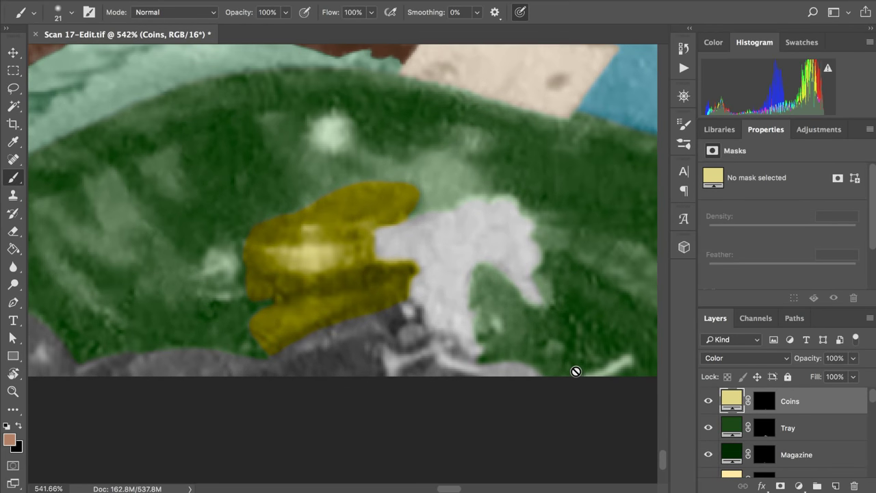
pyautogui.scroll(1, 576, 371)
pyautogui.scroll(1, 575, 371)
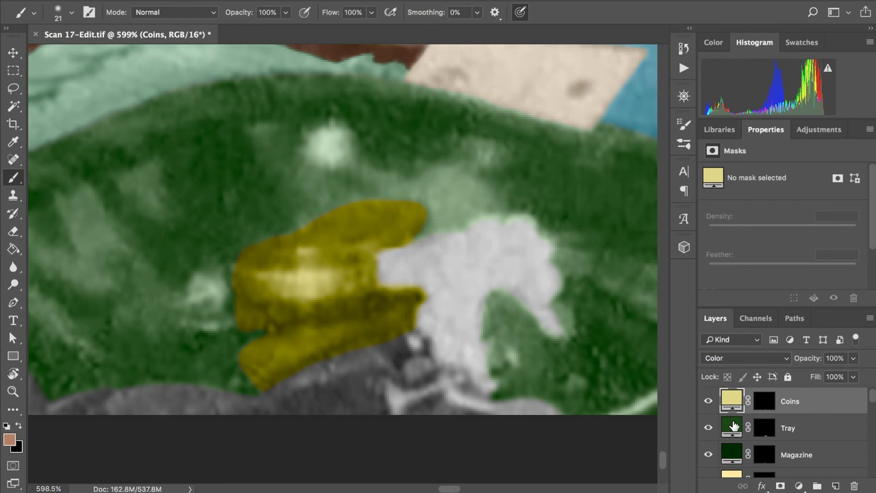
pyautogui.scroll(1, 733, 426)
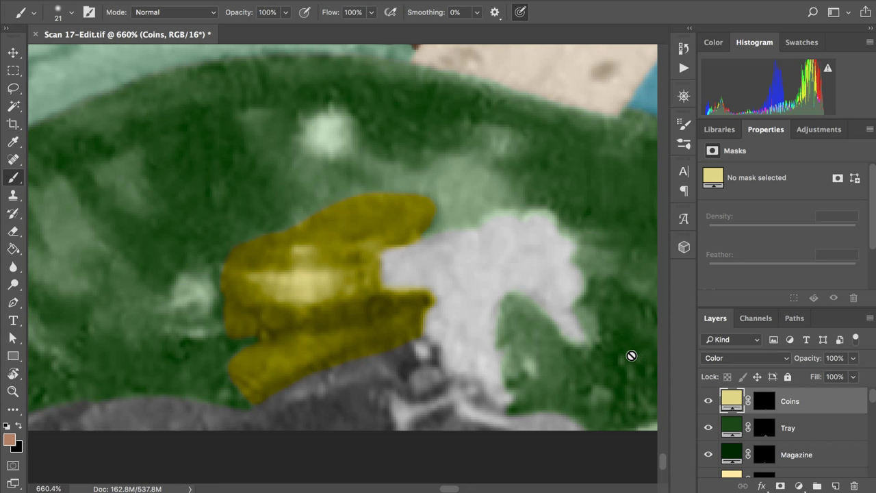
pyautogui.scroll(1, 623, 354)
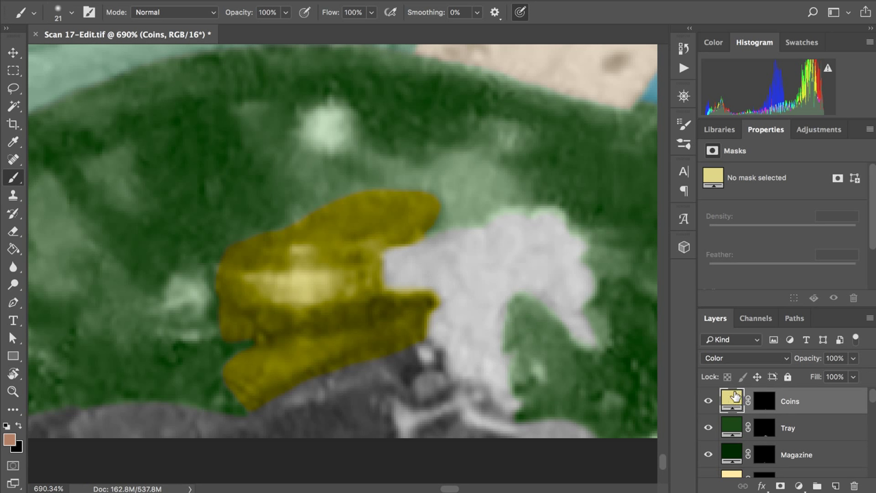
# Step: Move the Coins layer below Tray and target the Tray layer's mask
pyautogui.moveTo(734, 399); pyautogui.dragTo(733, 437)
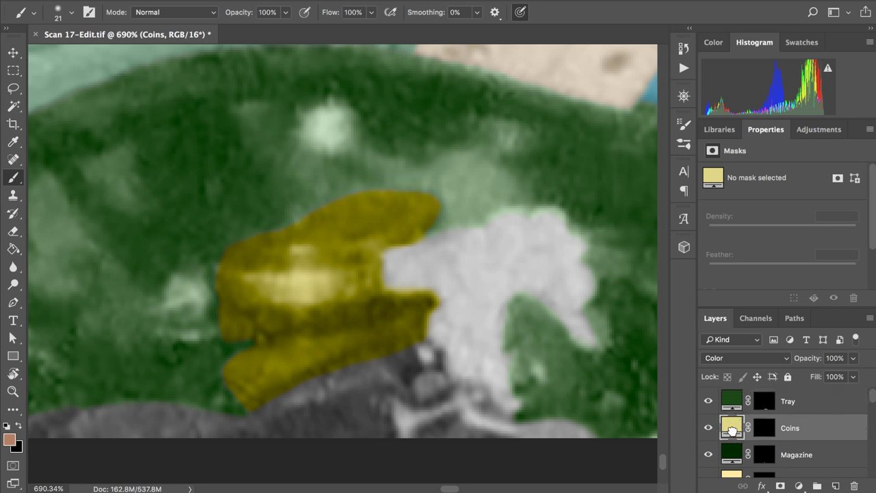
pyautogui.click(734, 411)
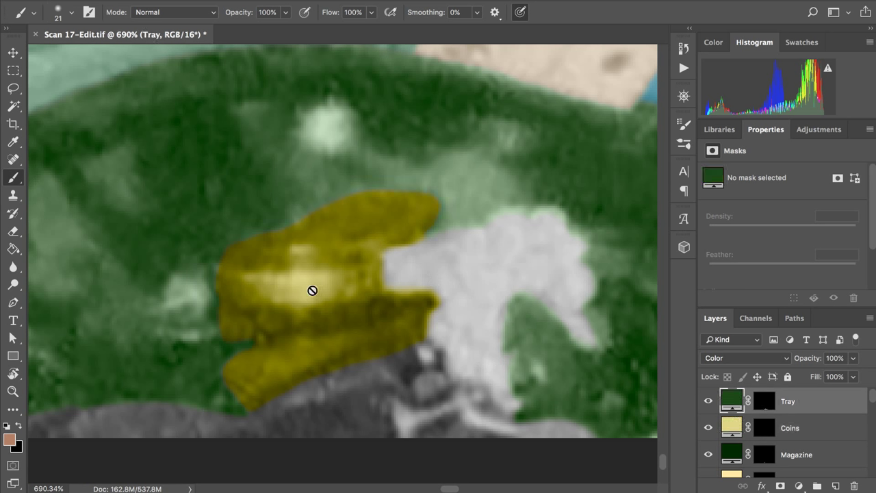
pyautogui.click(766, 407)
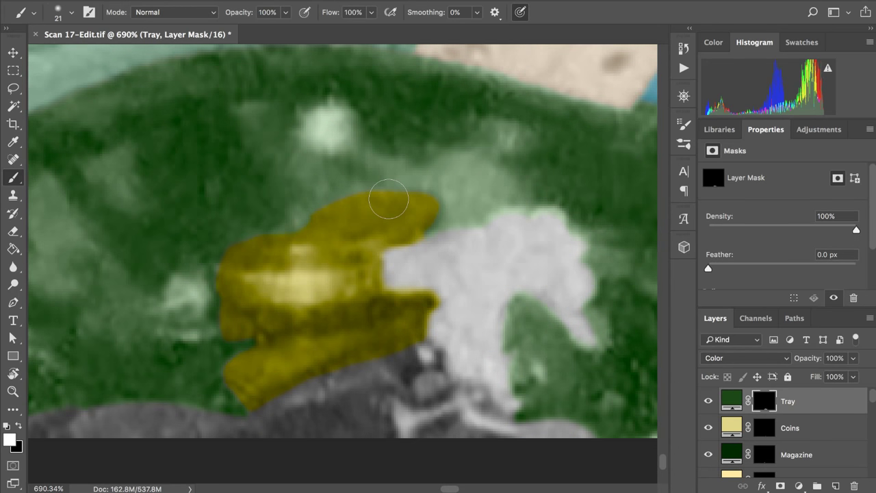
# Step: Repaint the Tray mask along the coins' lower-left edge
pyautogui.scroll(-1, 388, 198)
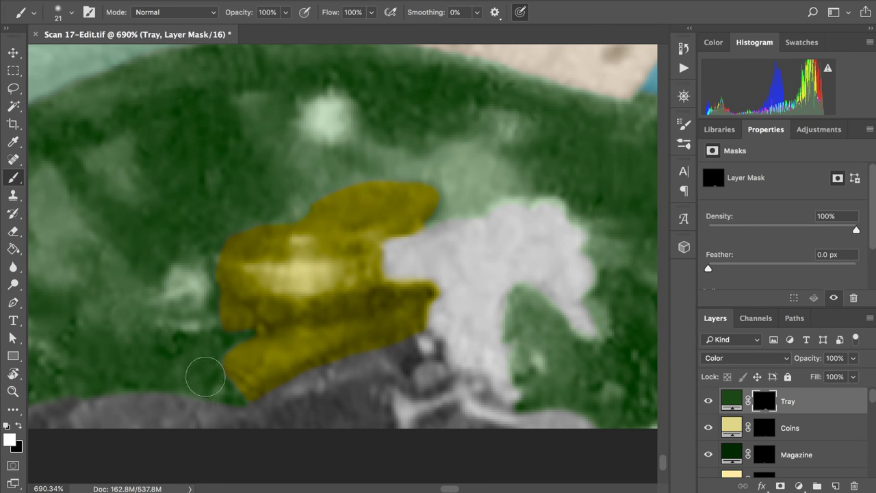
pyautogui.moveTo(233, 392)
pyautogui.mouseDown()
pyautogui.moveTo(225, 377)
pyautogui.moveTo(239, 391)
pyautogui.moveTo(258, 391)
pyautogui.moveTo(246, 404)
pyautogui.moveTo(243, 360)
pyautogui.mouseUp()
pyautogui.scroll(-4, 230, 208)
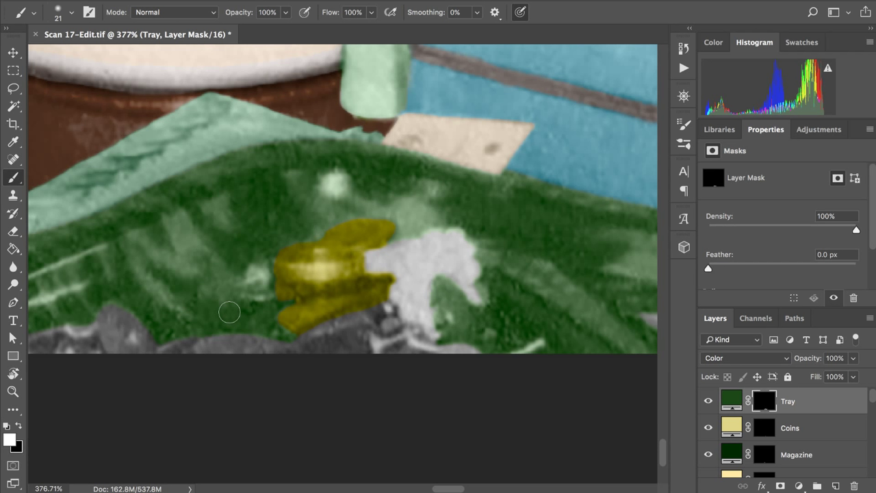
pyautogui.scroll(4, 229, 312)
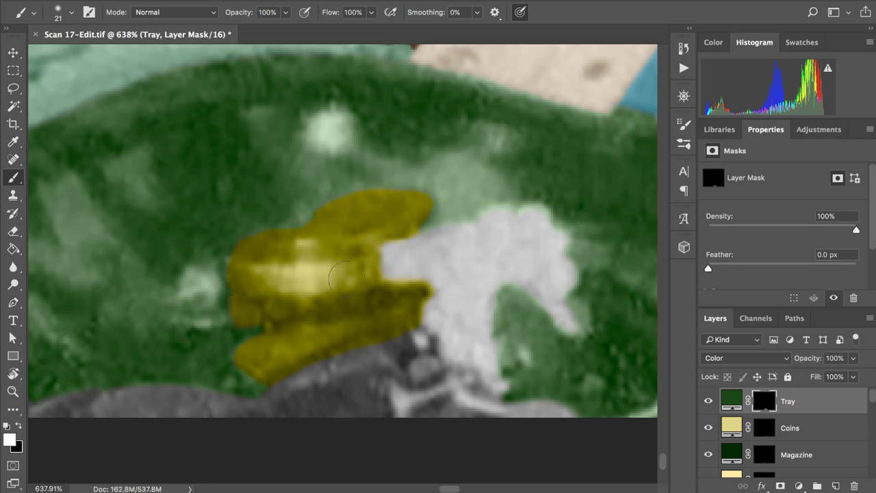
pyautogui.hscroll(2, 345, 276)
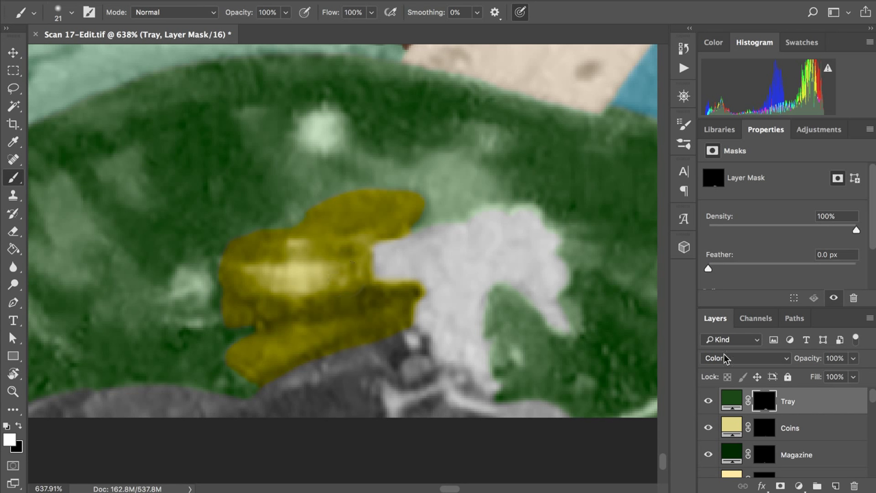
pyautogui.click(737, 400)
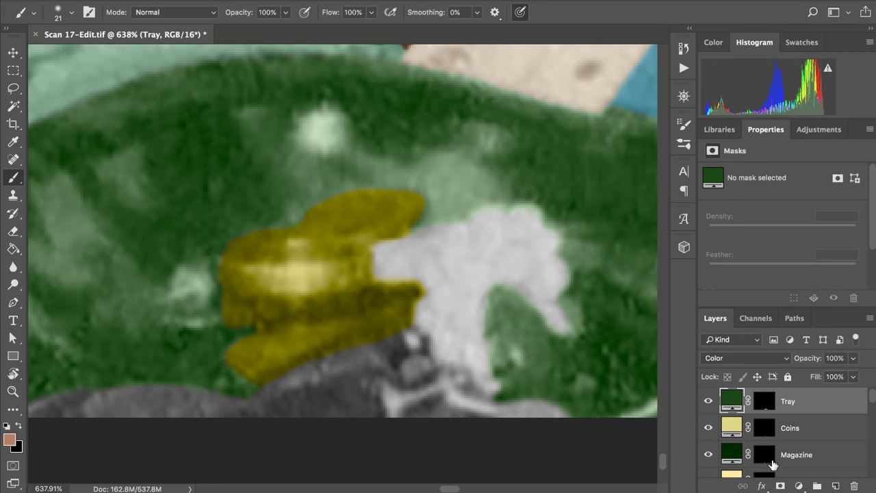
# Step: Add a pale orange Solid Color fill layer and name it 'Cauliflower'
pyautogui.click(798, 486)
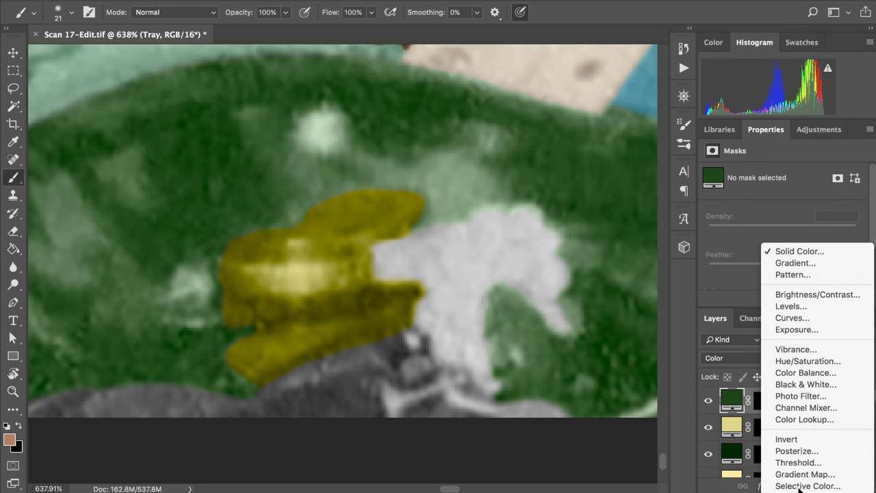
pyautogui.click(783, 256)
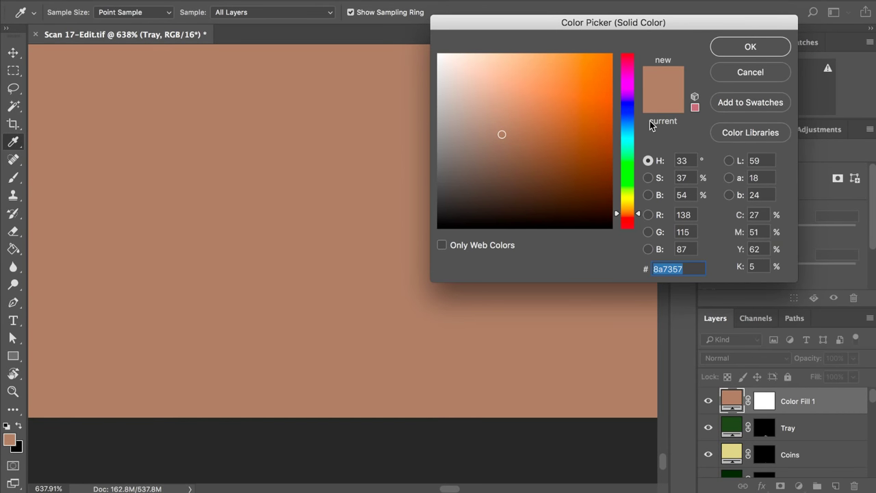
pyautogui.click(625, 206)
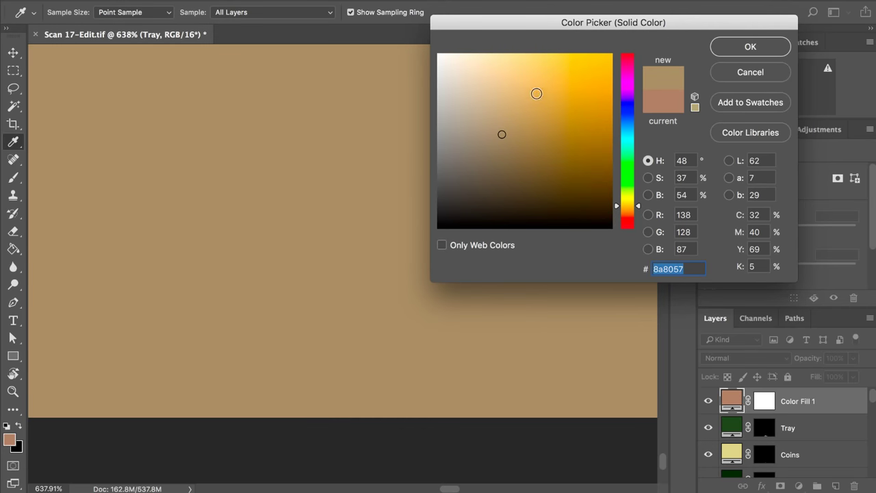
pyautogui.click(515, 82)
pyautogui.click(746, 53)
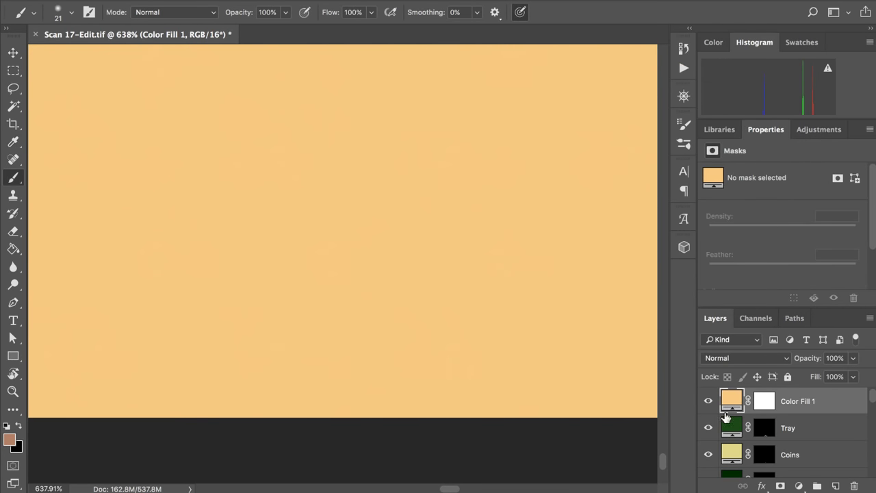
pyautogui.doubleClick(801, 404)
pyautogui.write('Cauliflower')
pyautogui.press('Return')
# Step: Invert the Cauliflower mask and select everything outside the Tray and Coins areas
pyautogui.click(766, 404)
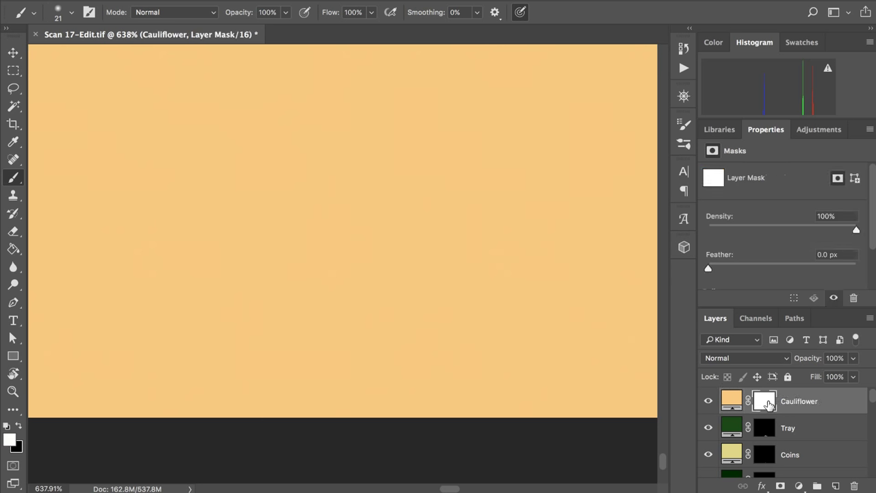
pyautogui.hotkey('ctrl', 'i')
pyautogui.scroll(2, 511, 278)
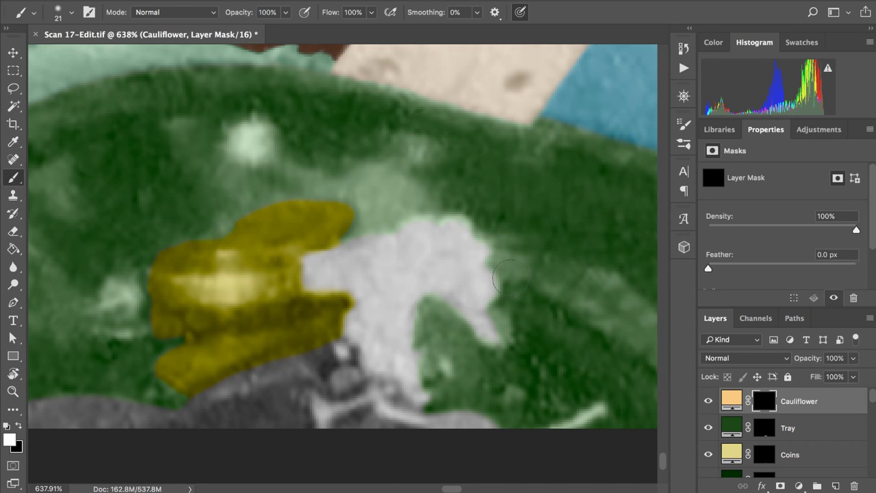
pyautogui.keyDown('ctrl'); pyautogui.click(764, 428); pyautogui.keyUp('ctrl')
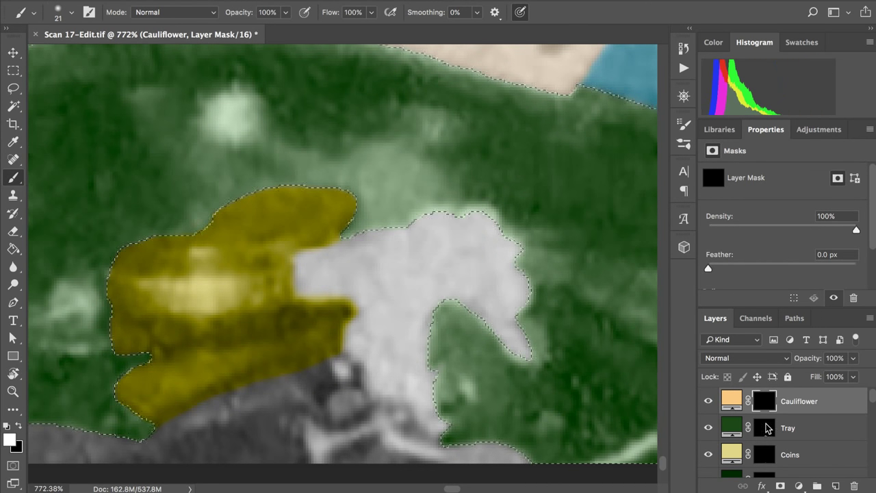
pyautogui.keyDown('ctrl'); pyautogui.keyDown('shift'); pyautogui.click(766, 453); pyautogui.keyUp('shift'); pyautogui.keyUp('ctrl')
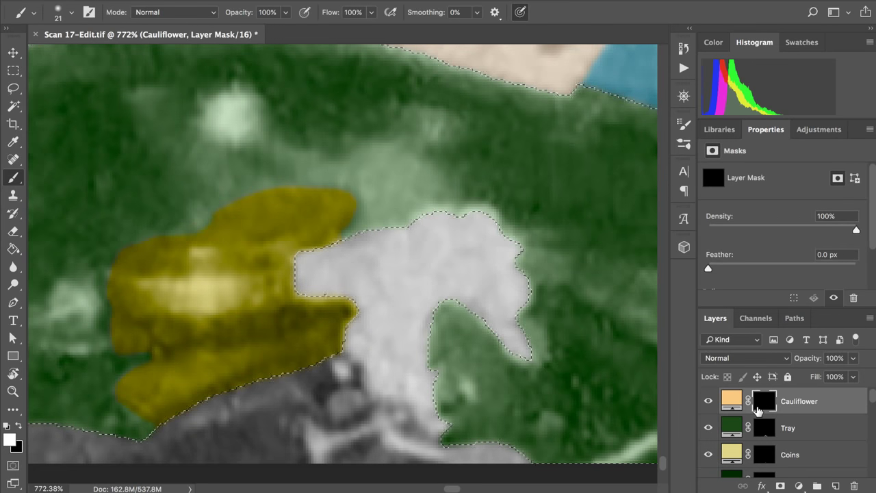
pyautogui.click(302, 0)
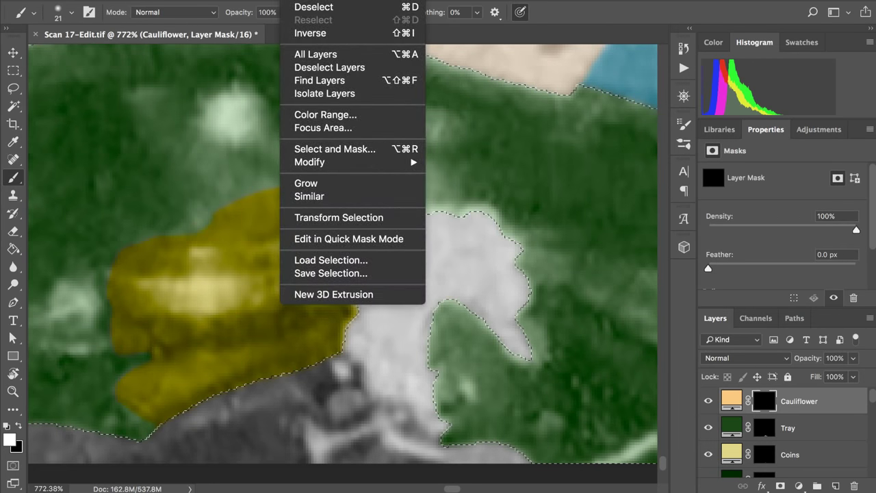
pyautogui.click(313, 34)
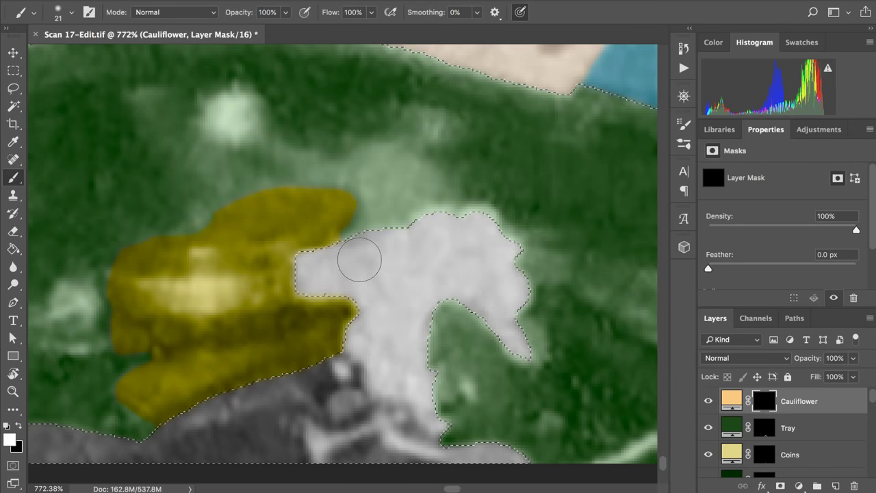
# Step: Paint peach across the grey clump's top and down the stem, then view the mask alone
pyautogui.click(307, 262)
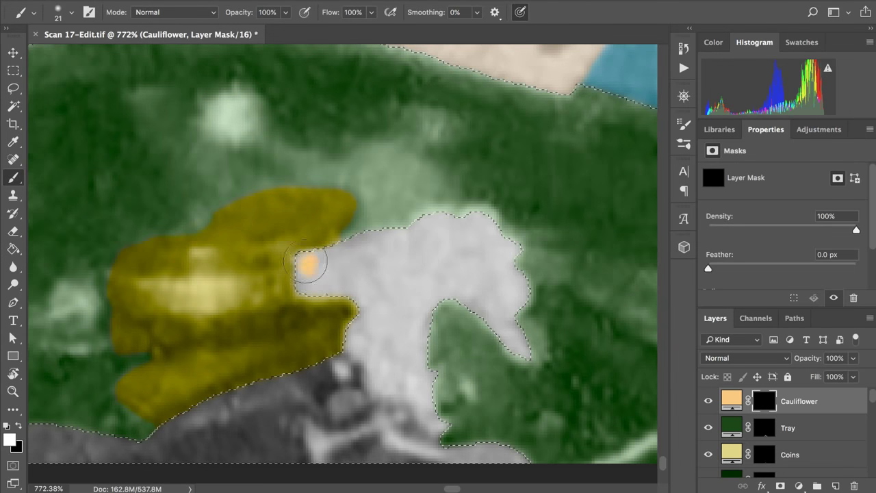
pyautogui.moveTo(303, 254); pyautogui.dragTo(342, 251)
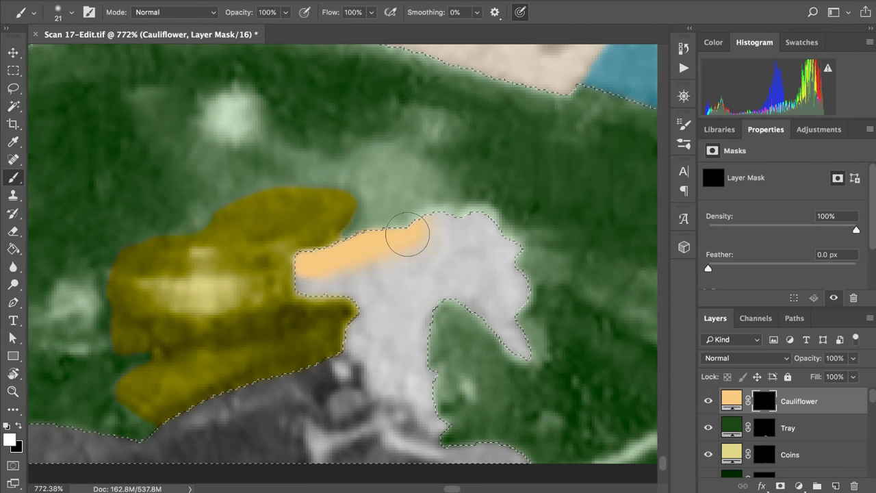
pyautogui.moveTo(408, 234)
pyautogui.mouseDown()
pyautogui.moveTo(433, 222)
pyautogui.moveTo(429, 229)
pyautogui.moveTo(454, 232)
pyautogui.mouseUp()
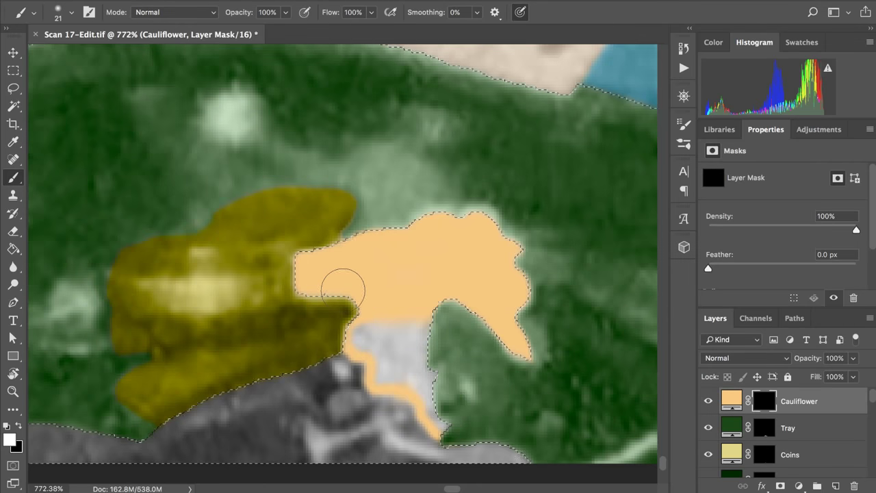
pyautogui.scroll(3, 339, 273)
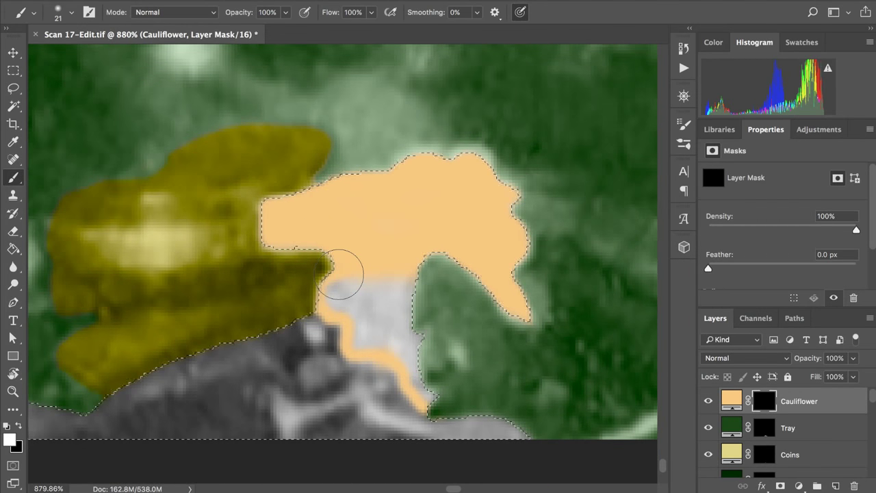
pyautogui.scroll(1, 340, 274)
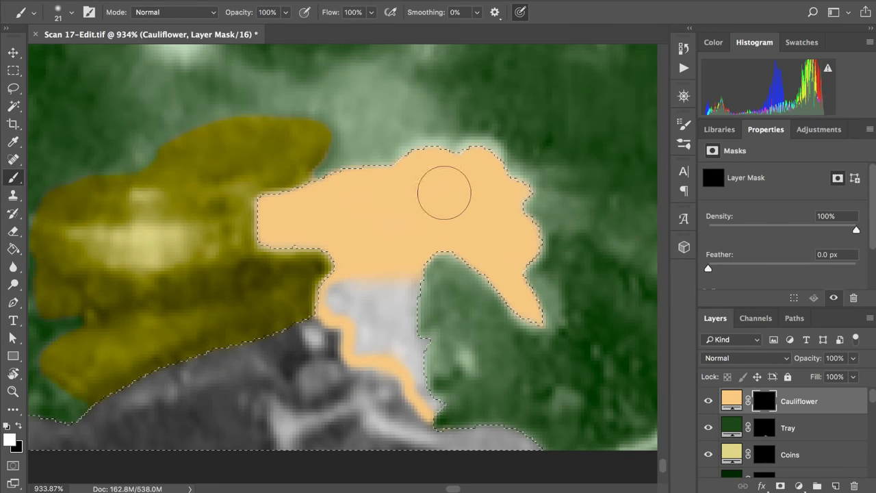
pyautogui.moveTo(420, 268)
pyautogui.mouseDown()
pyautogui.moveTo(407, 346)
pyautogui.moveTo(426, 354)
pyautogui.mouseUp()
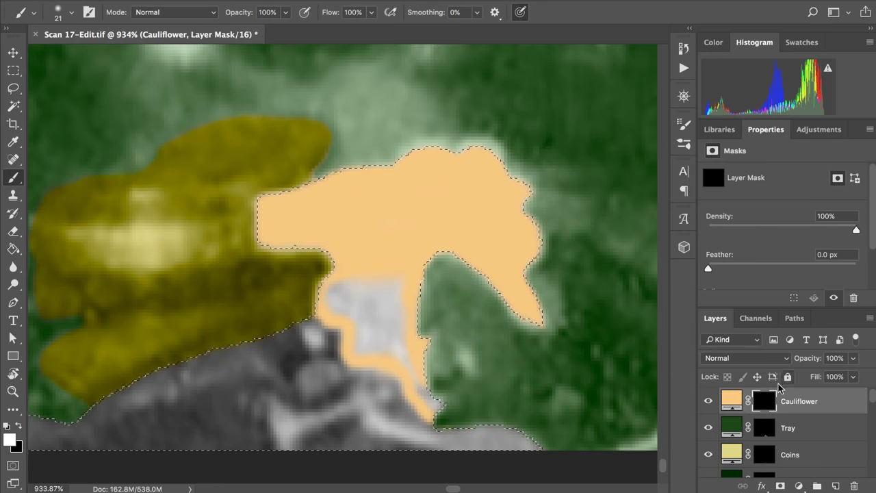
pyautogui.keyDown('alt'); pyautogui.click(765, 401); pyautogui.keyUp('alt')
# Step: Paint white over the grey smudge and the inner loop's grey shading in the Cauliflower mask
pyautogui.scroll(3, 477, 228)
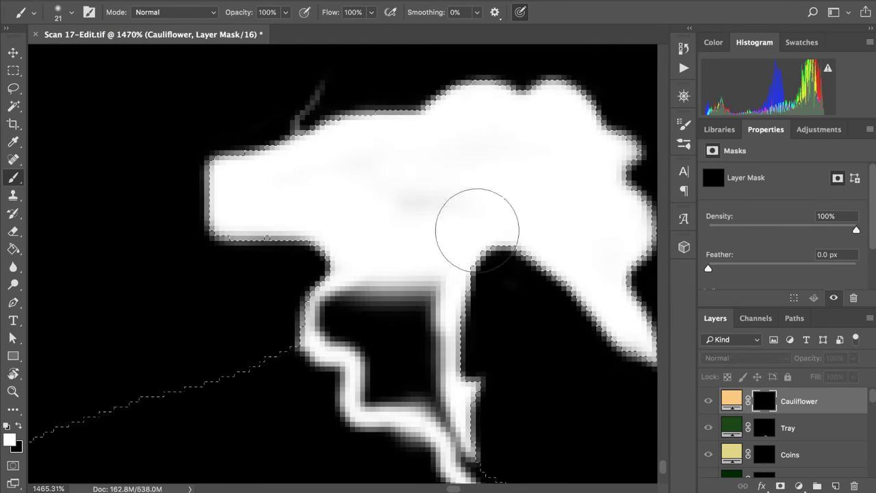
pyautogui.moveTo(478, 229)
pyautogui.mouseDown()
pyautogui.moveTo(460, 192)
pyautogui.moveTo(378, 179)
pyautogui.moveTo(375, 166)
pyautogui.moveTo(452, 197)
pyautogui.moveTo(491, 189)
pyautogui.moveTo(325, 141)
pyautogui.mouseUp()
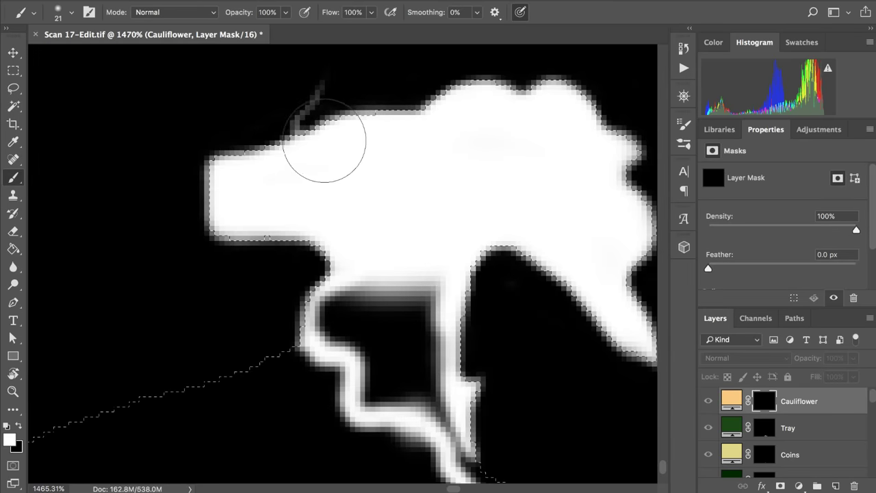
pyautogui.hscroll(3, 356, 185)
pyautogui.moveTo(333, 254)
pyautogui.mouseDown()
pyautogui.moveTo(300, 286)
pyautogui.moveTo(312, 265)
pyautogui.moveTo(284, 287)
pyautogui.moveTo(288, 322)
pyautogui.moveTo(272, 310)
pyautogui.moveTo(330, 336)
pyautogui.moveTo(304, 325)
pyautogui.moveTo(323, 353)
pyautogui.moveTo(325, 388)
pyautogui.moveTo(341, 385)
pyautogui.moveTo(321, 393)
pyautogui.moveTo(392, 397)
pyautogui.moveTo(385, 258)
pyautogui.moveTo(384, 326)
pyautogui.moveTo(380, 275)
pyautogui.moveTo(352, 269)
pyautogui.moveTo(306, 298)
pyautogui.moveTo(322, 294)
pyautogui.moveTo(318, 253)
pyautogui.mouseUp()
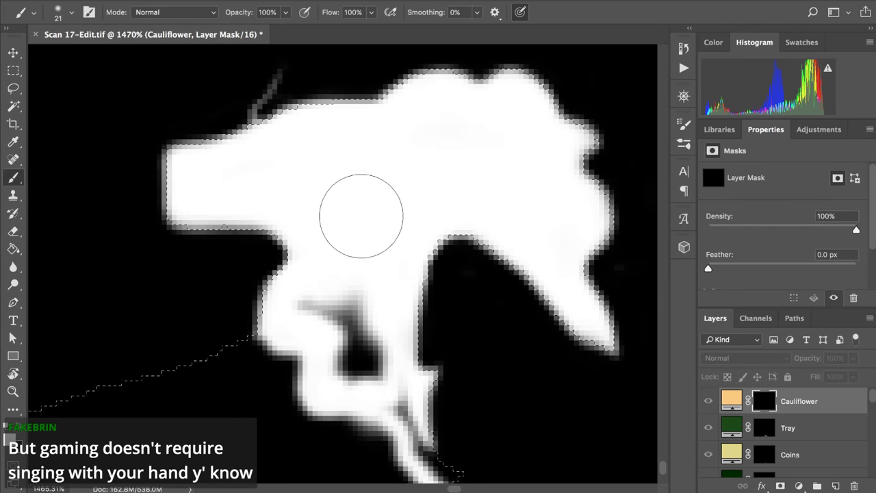
pyautogui.moveTo(349, 248)
pyautogui.mouseDown()
pyautogui.moveTo(327, 296)
pyautogui.moveTo(293, 304)
pyautogui.moveTo(376, 310)
pyautogui.moveTo(335, 283)
pyautogui.moveTo(365, 305)
pyautogui.moveTo(346, 309)
pyautogui.moveTo(327, 332)
pyautogui.moveTo(370, 337)
pyautogui.moveTo(340, 365)
pyautogui.moveTo(368, 351)
pyautogui.moveTo(359, 370)
pyautogui.moveTo(390, 336)
pyautogui.moveTo(352, 372)
pyautogui.moveTo(402, 383)
pyautogui.moveTo(408, 400)
pyautogui.moveTo(388, 340)
pyautogui.mouseUp()
# Step: Fill the black notch near the stem tip and drop the selection
pyautogui.hscroll(1, 385, 295)
pyautogui.scroll(-1, 385, 294)
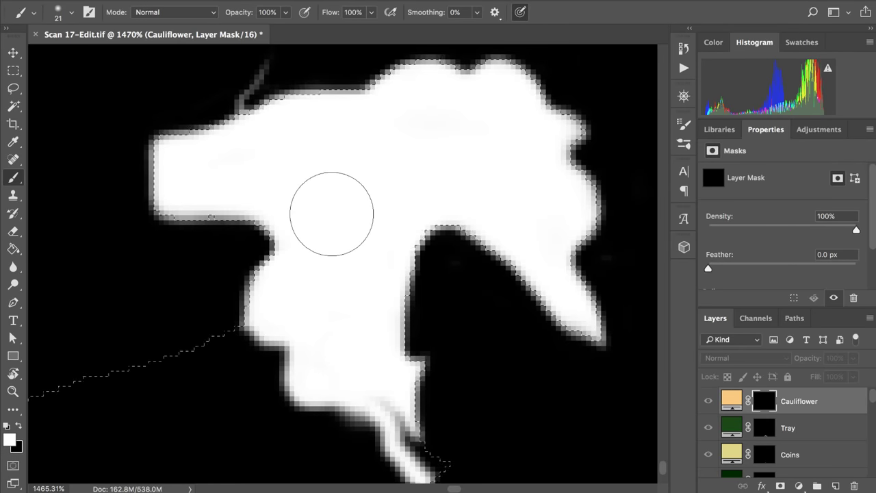
pyautogui.scroll(-10, 334, 221)
pyautogui.hscroll(3, 333, 221)
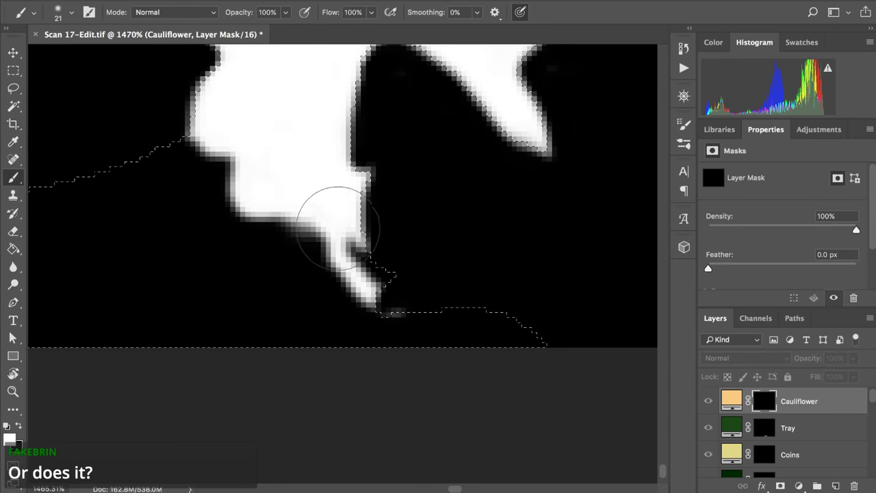
pyautogui.moveTo(341, 234)
pyautogui.mouseDown()
pyautogui.moveTo(359, 265)
pyautogui.moveTo(380, 272)
pyautogui.mouseUp()
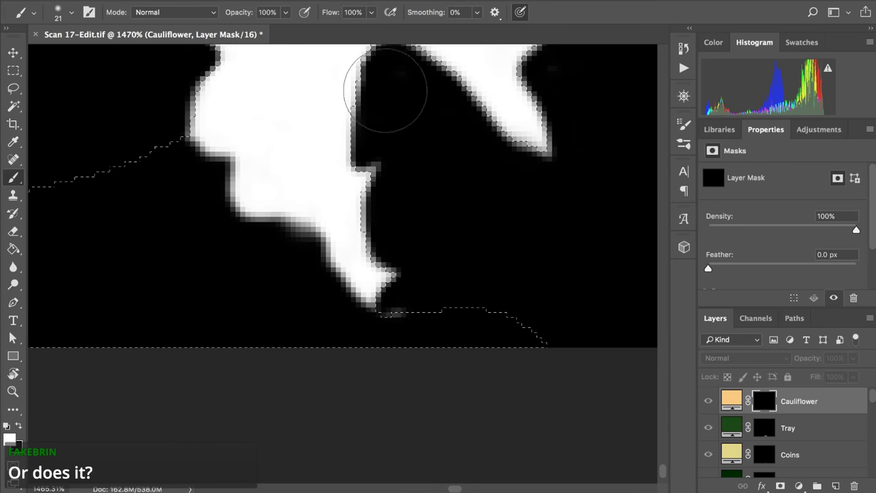
pyautogui.scroll(-3, 386, 88)
pyautogui.scroll(-3, 400, 120)
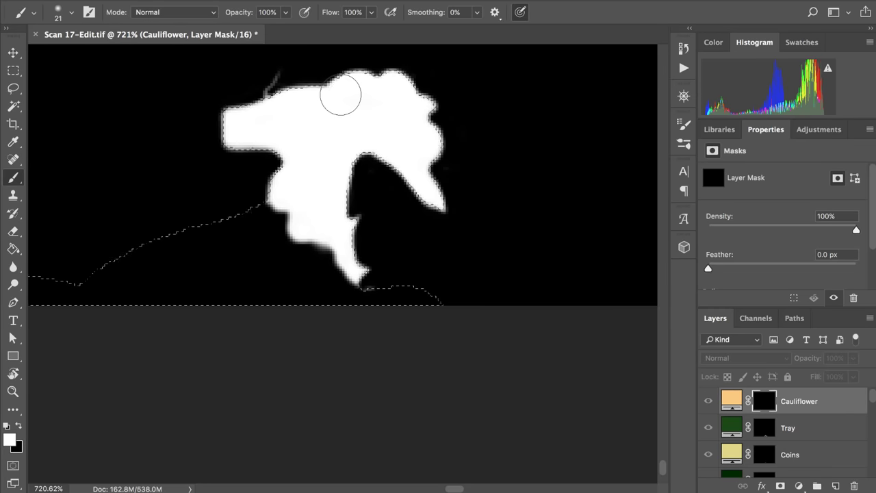
pyautogui.scroll(5, 340, 95)
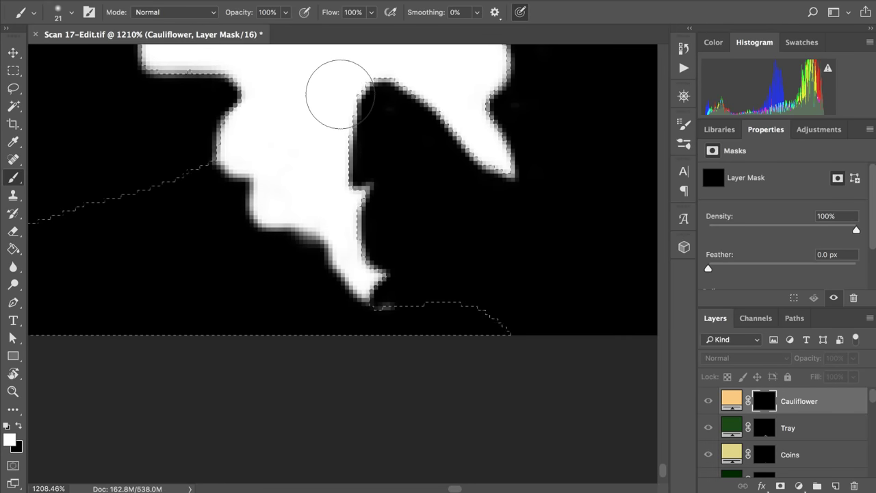
pyautogui.scroll(3, 340, 94)
pyautogui.hotkey('ctrl', 'd')
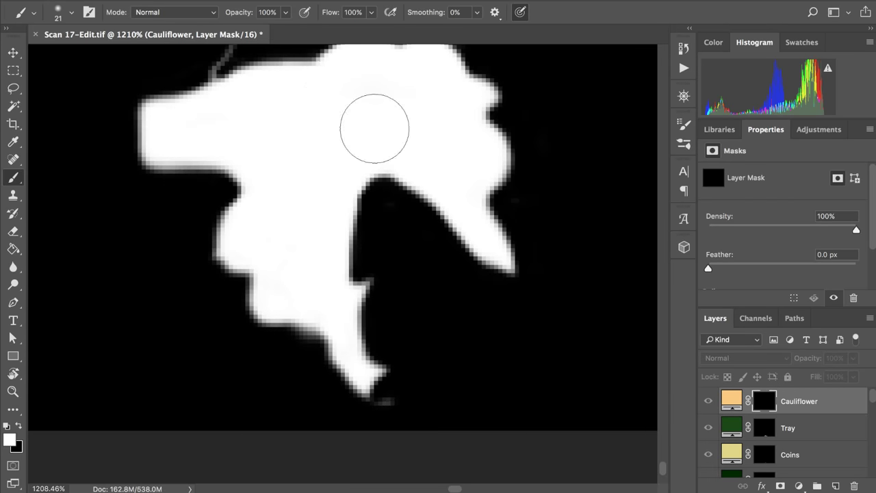
# Step: Return to the colour image and extend the peach colour along the cauliflower's top edge
pyautogui.keyDown('alt'); pyautogui.click(756, 407); pyautogui.keyUp('alt')
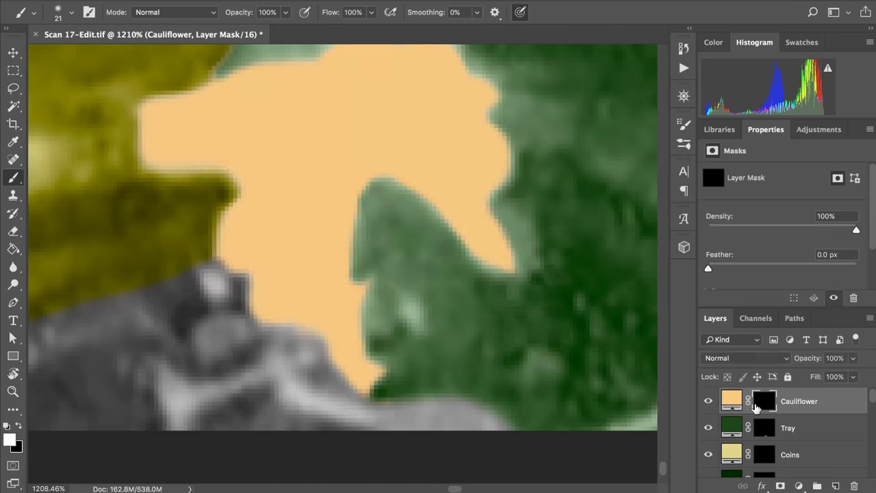
pyautogui.scroll(-5, 514, 324)
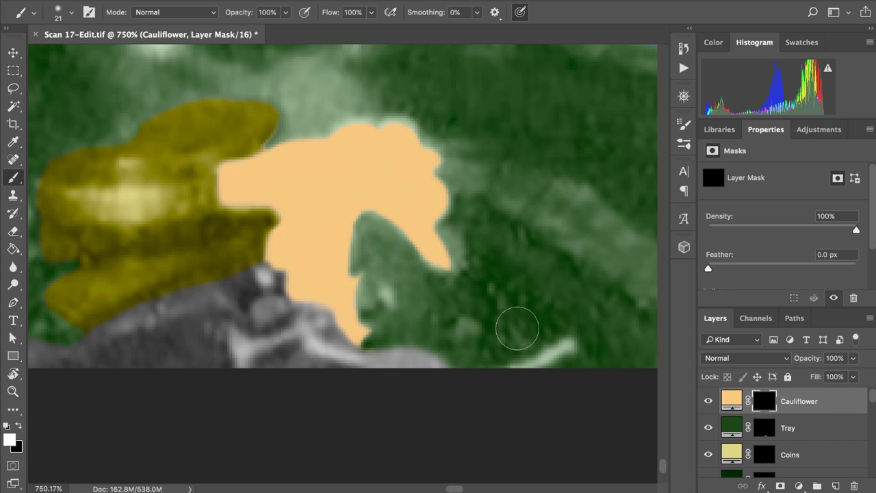
pyautogui.scroll(2, 517, 329)
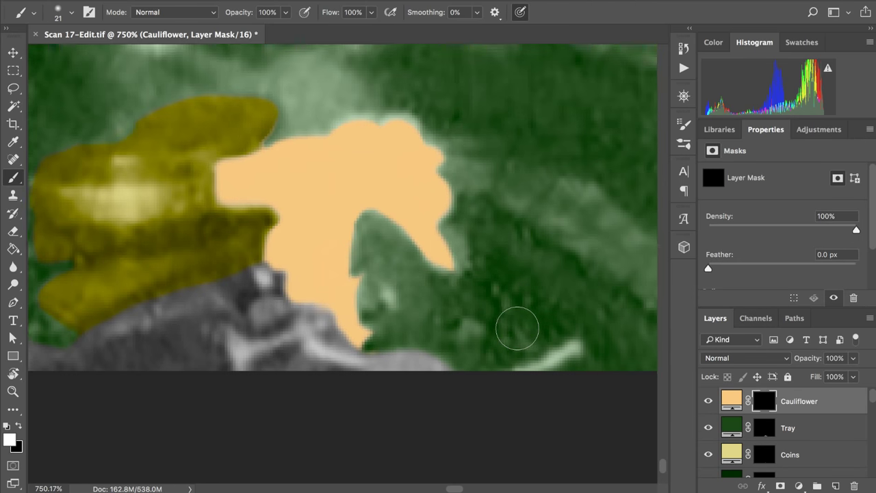
pyautogui.scroll(2, 370, 181)
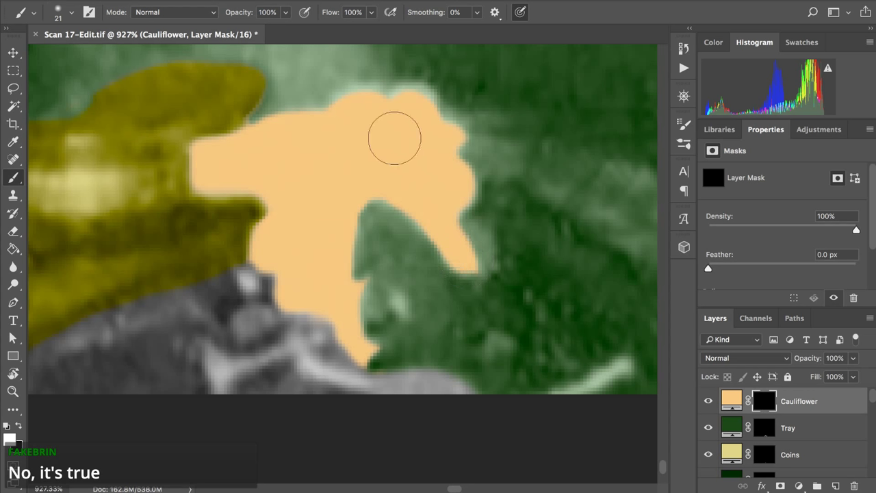
pyautogui.moveTo(400, 102)
pyautogui.mouseDown()
pyautogui.moveTo(415, 98)
pyautogui.moveTo(425, 107)
pyautogui.moveTo(427, 141)
pyautogui.moveTo(372, 118)
pyautogui.moveTo(344, 117)
pyautogui.moveTo(349, 108)
pyautogui.mouseUp()
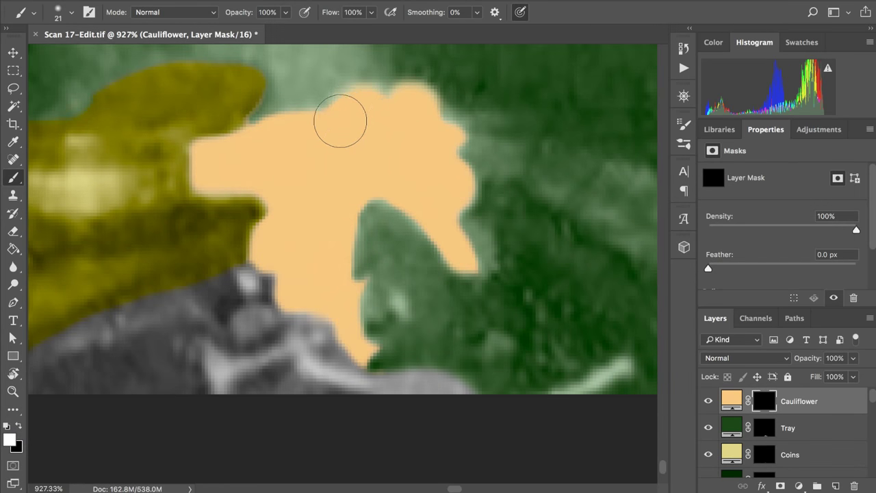
pyautogui.moveTo(341, 122)
pyautogui.mouseDown()
pyautogui.moveTo(416, 101)
pyautogui.moveTo(434, 137)
pyautogui.moveTo(450, 141)
pyautogui.moveTo(438, 131)
pyautogui.moveTo(444, 124)
pyautogui.moveTo(423, 121)
pyautogui.moveTo(432, 110)
pyautogui.mouseUp()
# Step: Trim the peach colour spilling over next to the coins
pyautogui.scroll(-5, 431, 110)
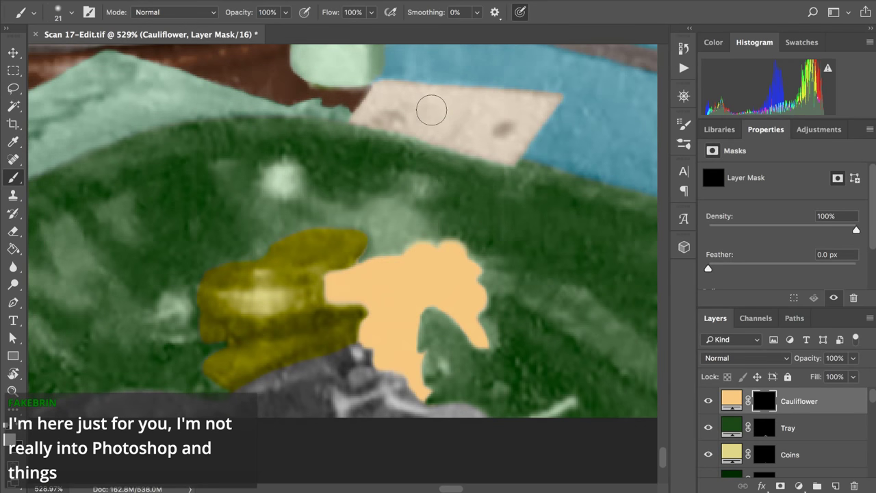
pyautogui.scroll(5, 342, 253)
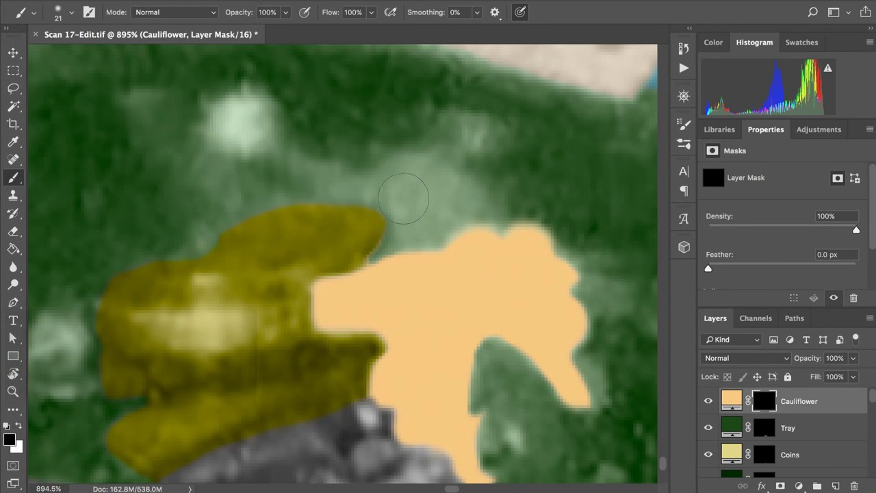
pyautogui.moveTo(362, 248)
pyautogui.mouseDown()
pyautogui.moveTo(375, 242)
pyautogui.moveTo(358, 268)
pyautogui.moveTo(384, 221)
pyautogui.mouseUp()
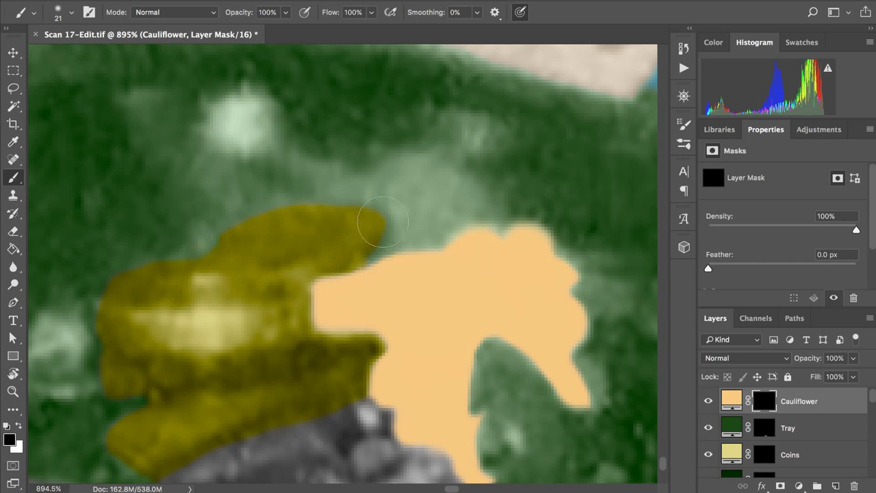
pyautogui.scroll(-4, 617, 309)
pyautogui.scroll(-4, 627, 320)
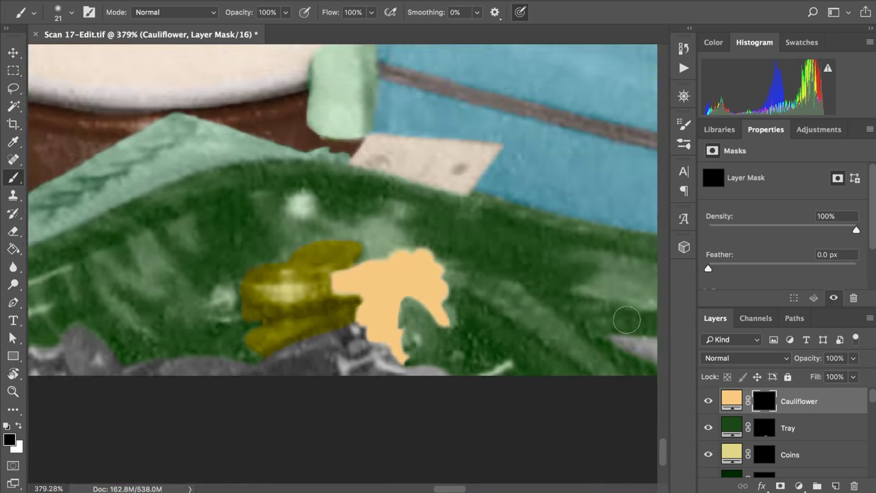
pyautogui.scroll(-3, 627, 319)
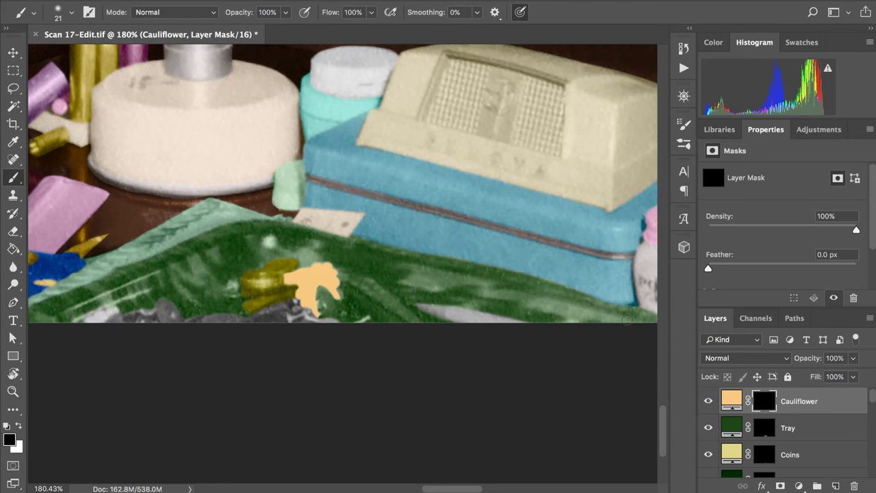
pyautogui.scroll(3, 627, 320)
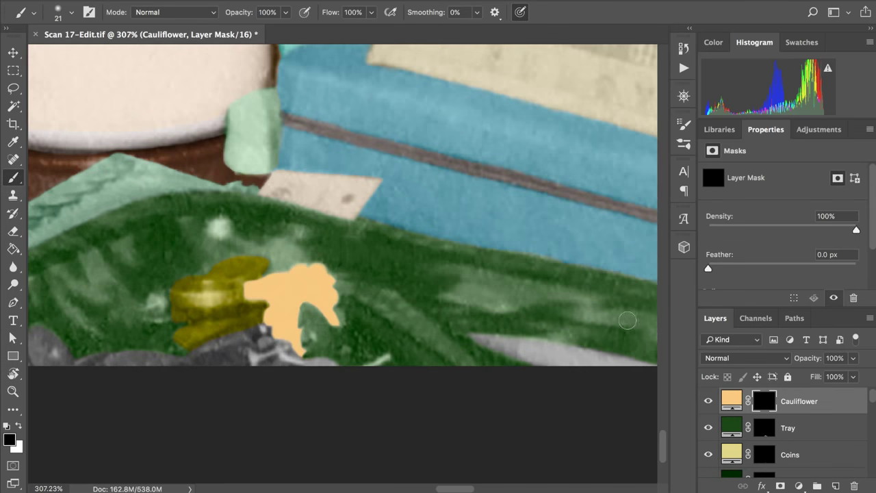
pyautogui.scroll(3, 627, 320)
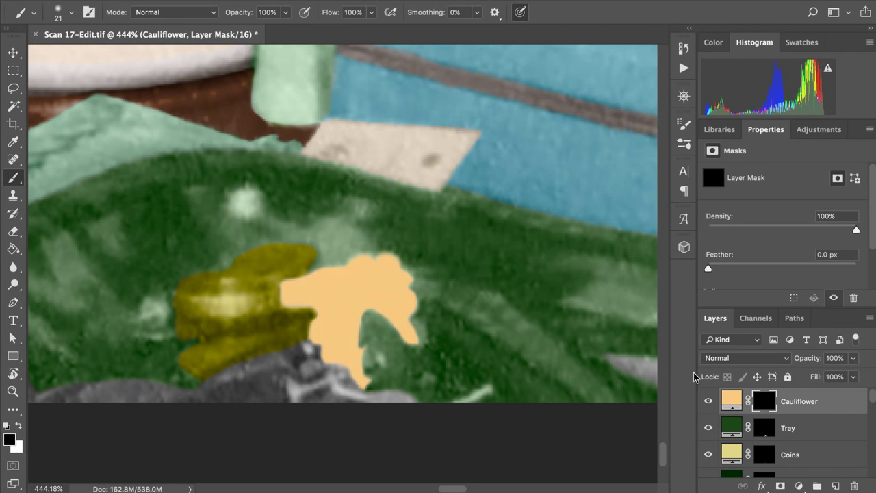
pyautogui.scroll(1, 592, 344)
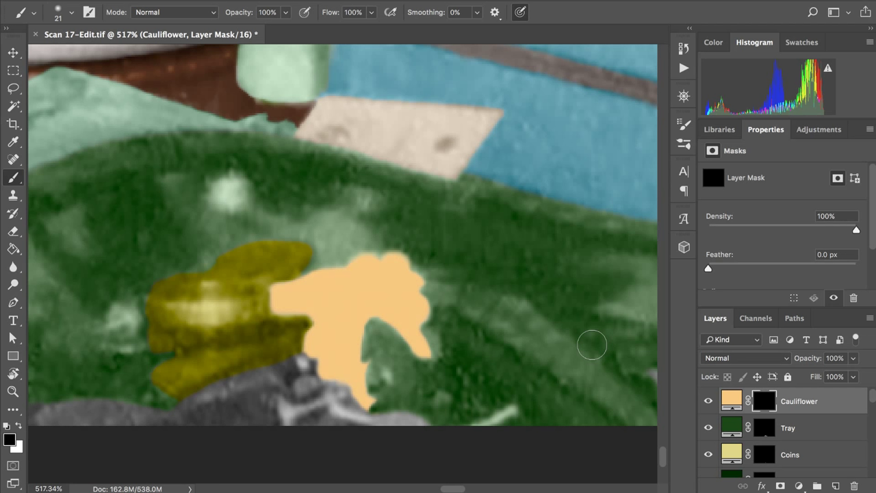
# Step: Set the Cauliflower fill layer's blend mode to Color
pyautogui.click(732, 402)
pyautogui.click(733, 360)
pyautogui.scroll(-5, 729, 473)
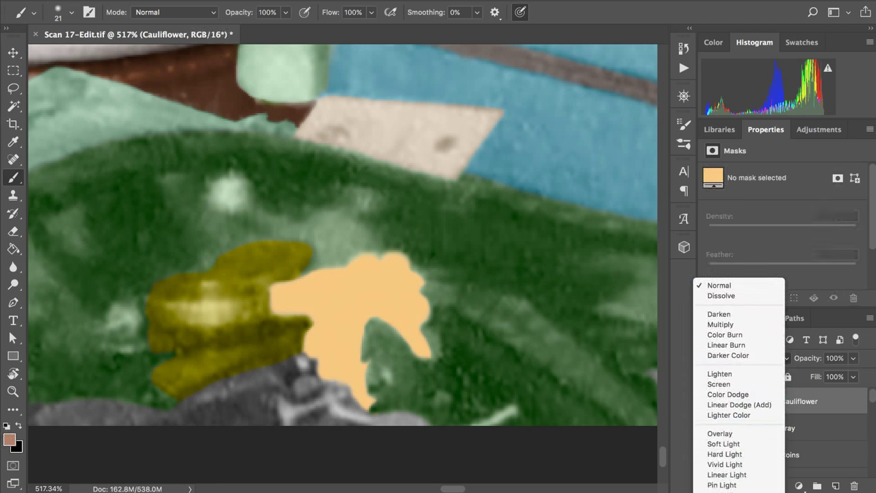
pyautogui.click(726, 489)
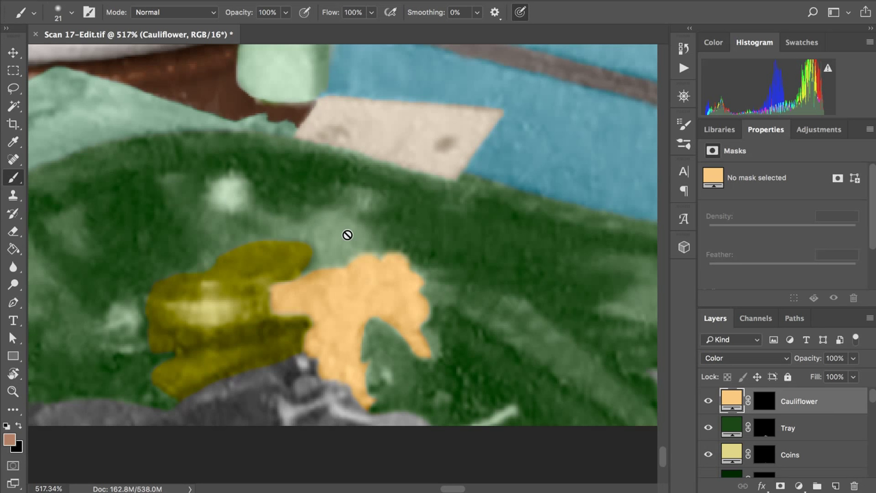
# Step: Inspect the tinted cauliflower, then target the Cauliflower layer's mask for painting
pyautogui.scroll(-2, 350, 235)
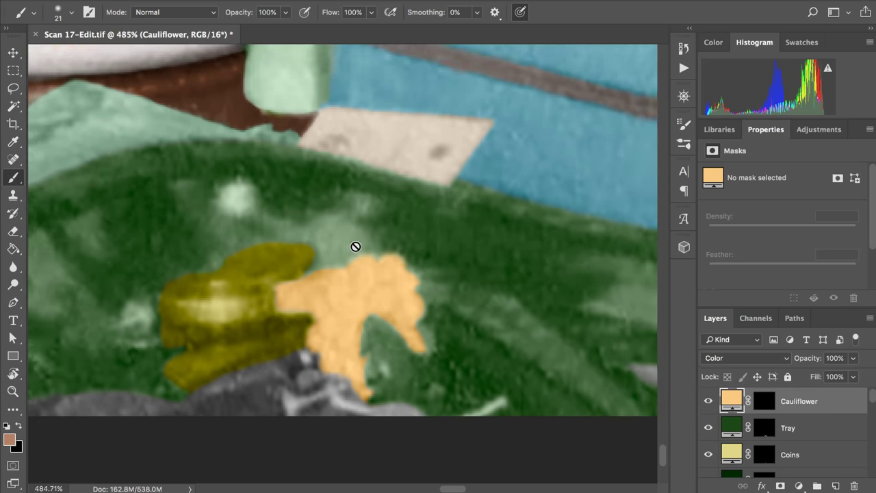
pyautogui.scroll(-5, 355, 247)
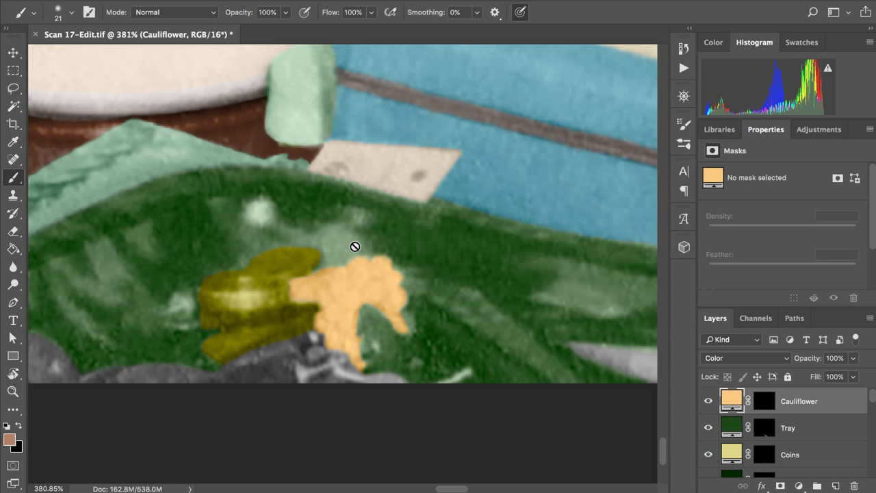
pyautogui.scroll(3, 354, 247)
pyautogui.hscroll(-10, 354, 244)
pyautogui.scroll(-3, 354, 245)
pyautogui.scroll(-2, 391, 230)
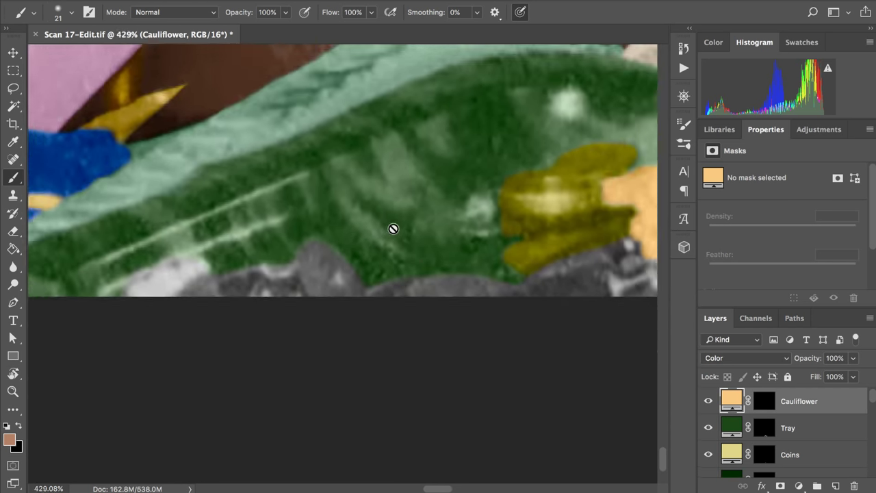
pyautogui.scroll(-2, 393, 229)
pyautogui.scroll(5, 393, 229)
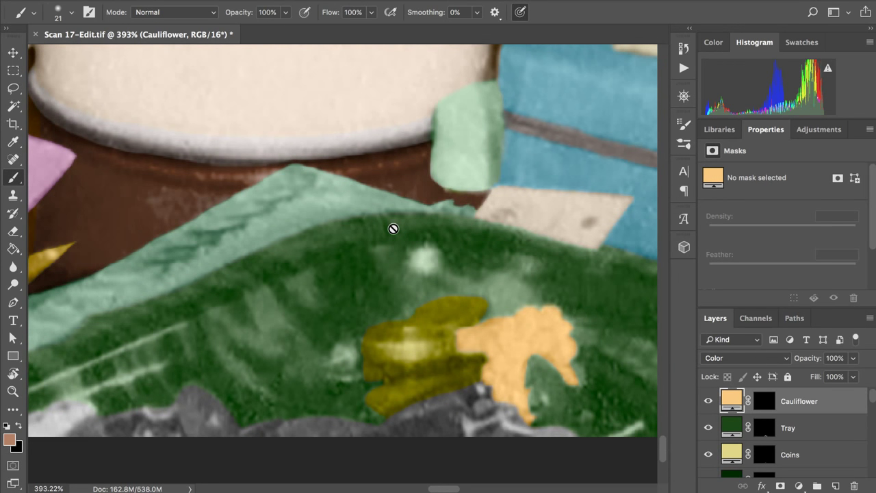
pyautogui.scroll(3, 393, 228)
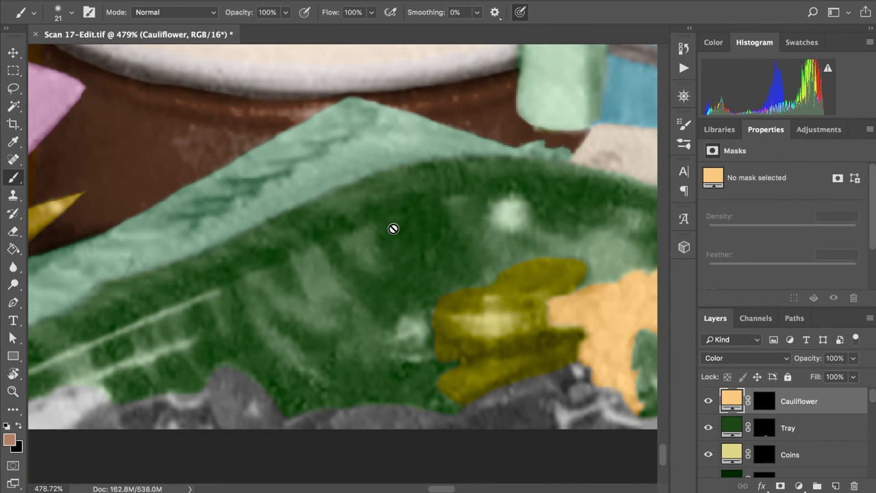
pyautogui.hscroll(-3, 393, 228)
pyautogui.scroll(-1, 394, 228)
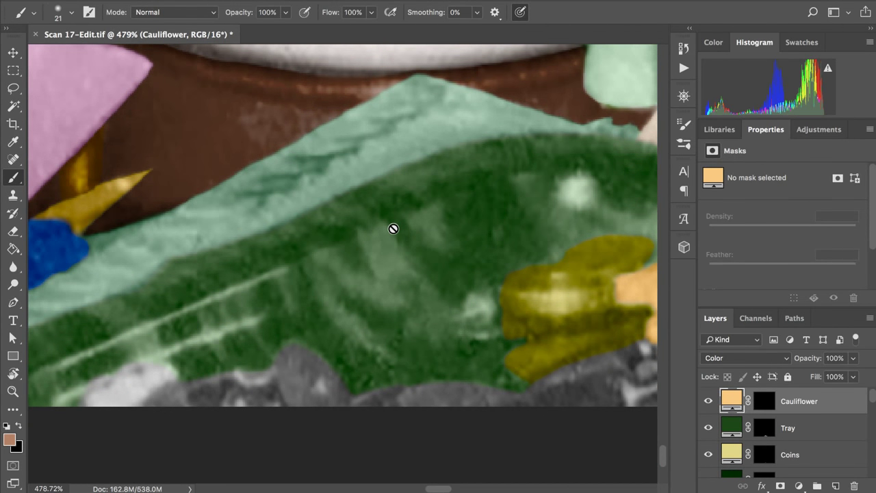
pyautogui.click(763, 402)
pyautogui.scroll(3, 179, 246)
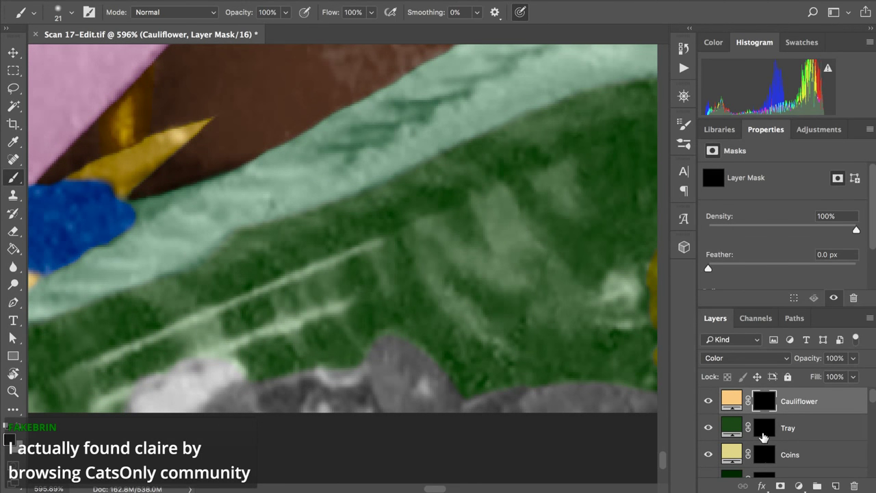
# Step: Select everything outside the Tray mask and paint the cauliflower's lower-left edge into the Cauliflower mask
pyautogui.keyDown('ctrl'); pyautogui.click(764, 437); pyautogui.keyUp('ctrl')
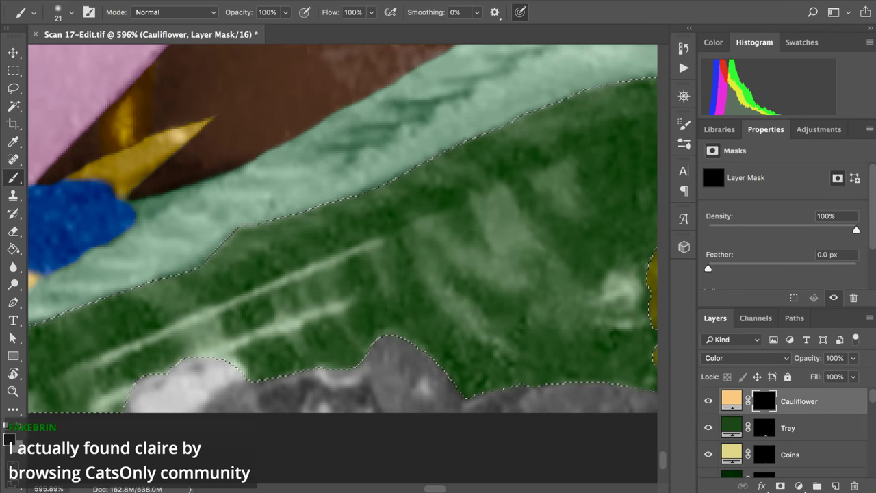
pyautogui.click(295, 1)
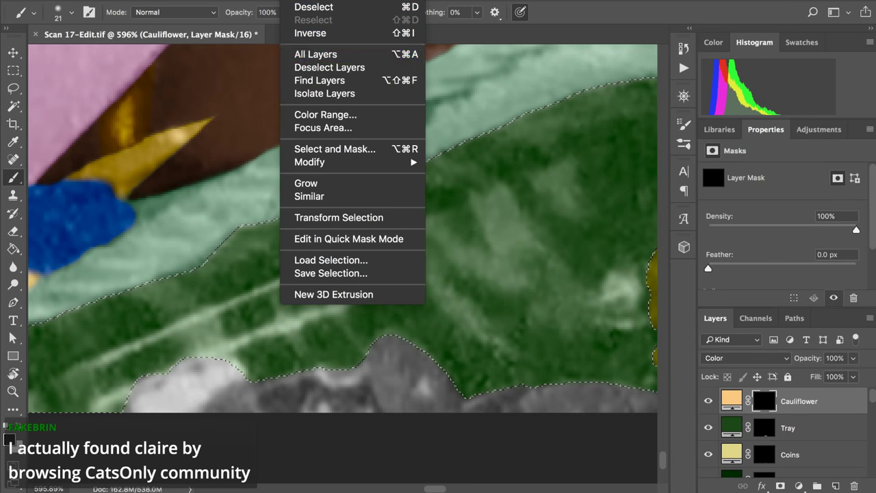
pyautogui.click(312, 34)
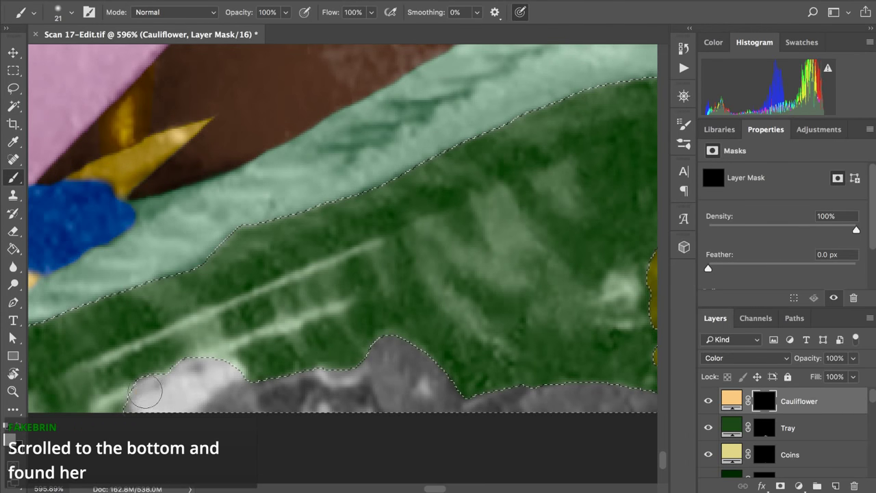
pyautogui.moveTo(139, 396)
pyautogui.mouseDown()
pyautogui.moveTo(158, 379)
pyautogui.moveTo(141, 413)
pyautogui.moveTo(189, 363)
pyautogui.moveTo(159, 394)
pyautogui.moveTo(208, 365)
pyautogui.moveTo(221, 372)
pyautogui.moveTo(190, 409)
pyautogui.mouseUp()
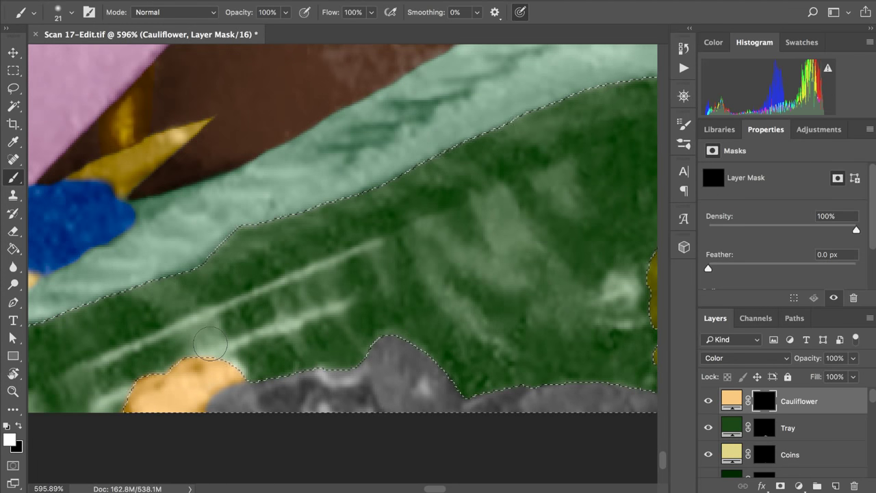
# Step: Deselect, look around the tray, and target the Cauliflower layer's colour fill instead of its mask
pyautogui.press('super+d')
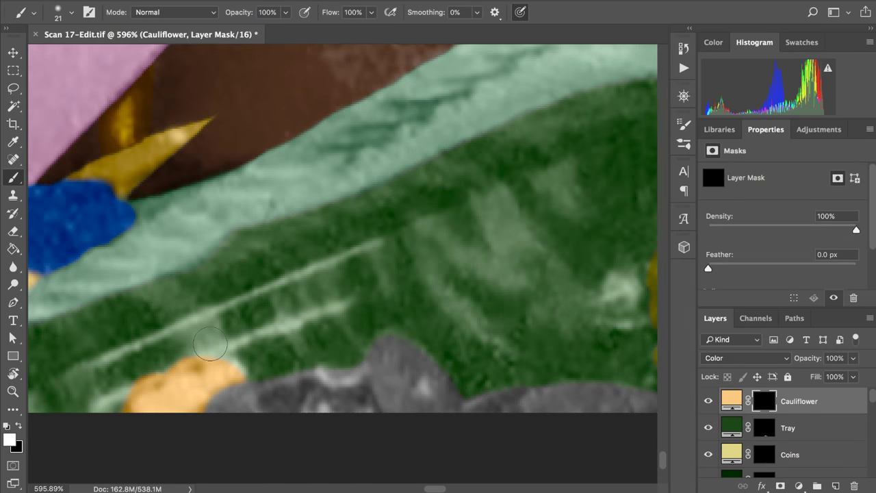
pyautogui.scroll(-3, 210, 342)
pyautogui.hscroll(2, 211, 347)
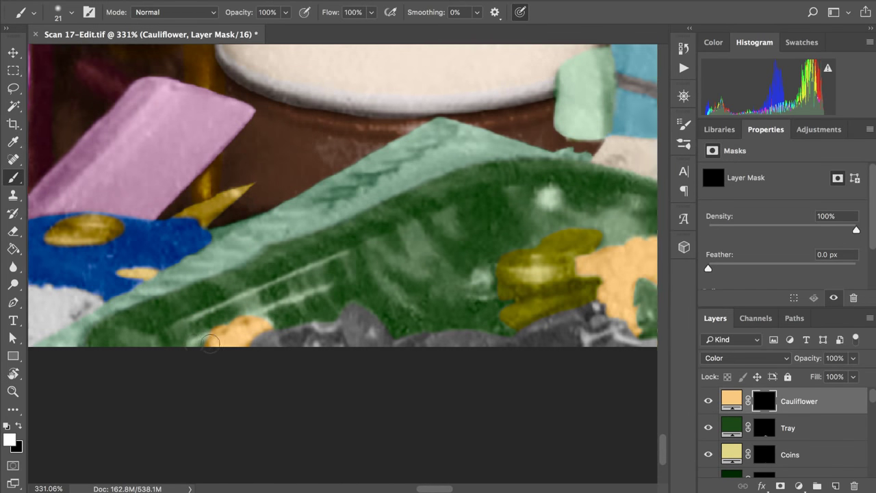
pyautogui.scroll(3, 210, 347)
pyautogui.scroll(1, 211, 343)
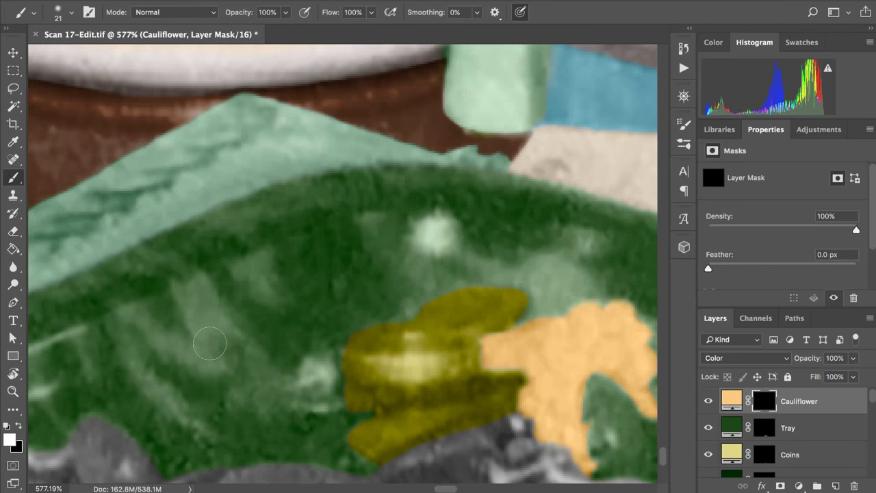
pyautogui.hscroll(2, 211, 344)
pyautogui.scroll(4, 210, 344)
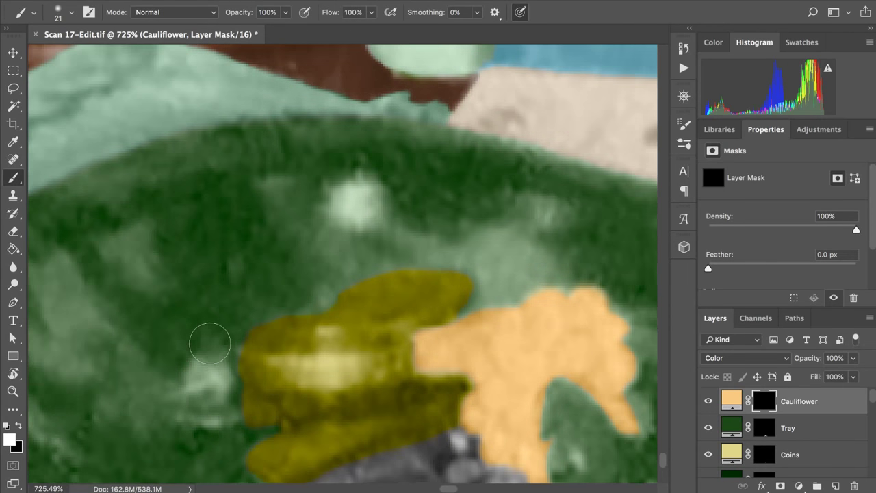
pyautogui.scroll(1, 209, 346)
pyautogui.scroll(-1, 210, 346)
pyautogui.hscroll(1, 210, 346)
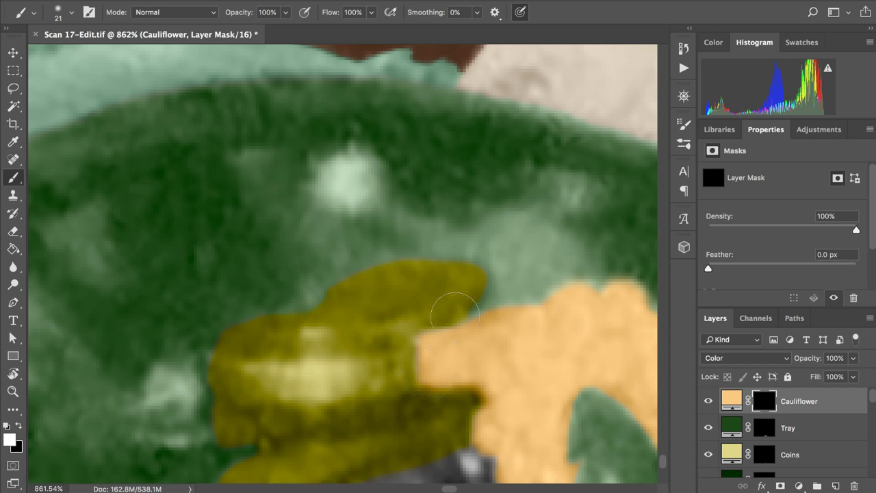
pyautogui.scroll(-10, 455, 311)
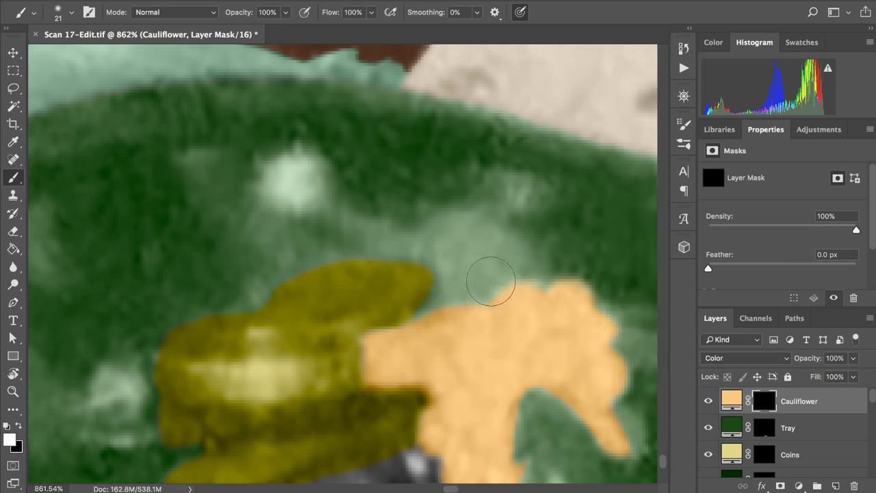
pyautogui.scroll(-1, 490, 281)
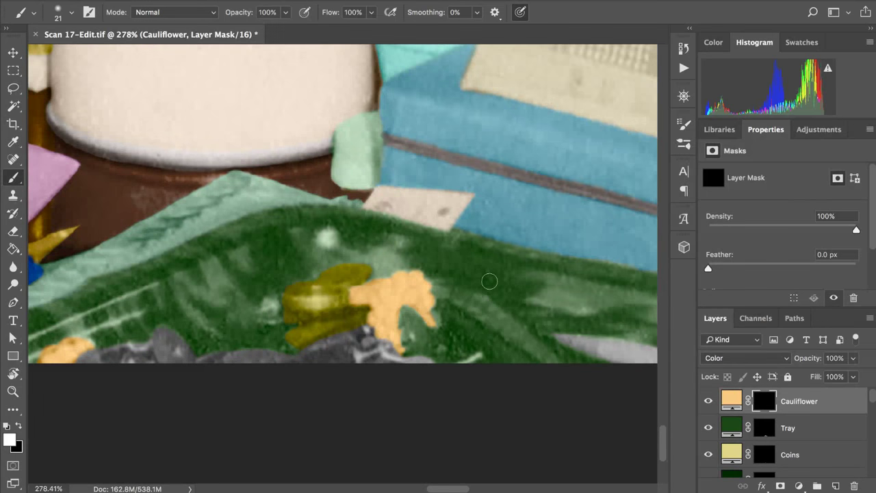
pyautogui.scroll(-4, 489, 280)
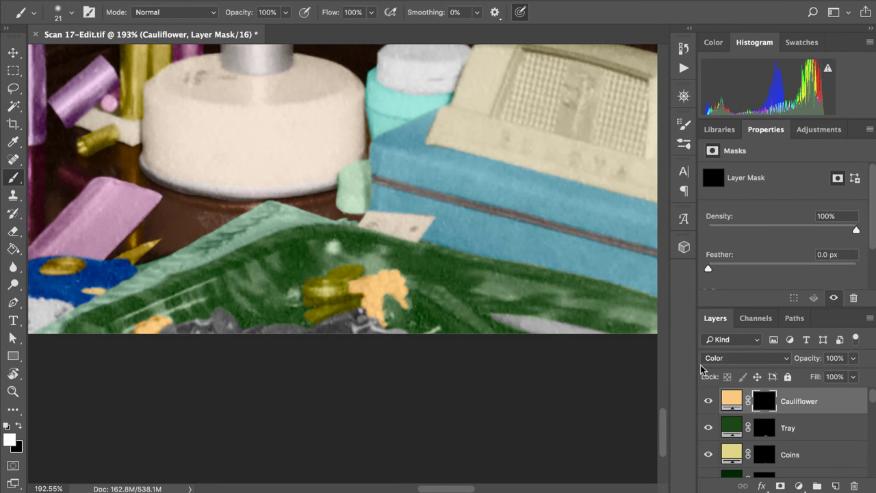
pyautogui.click(729, 400)
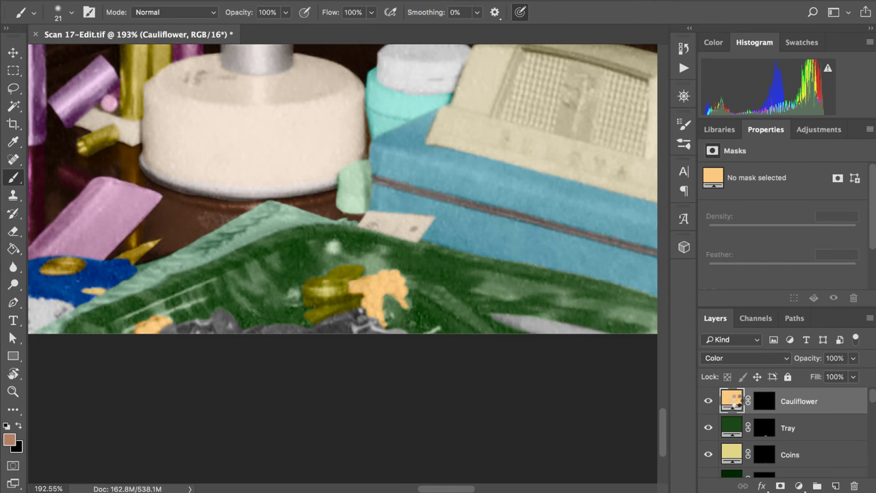
# Step: Set the Cauliflower fill colour to dark brown #635729
pyautogui.doubleClick(732, 400)
pyautogui.click(539, 160)
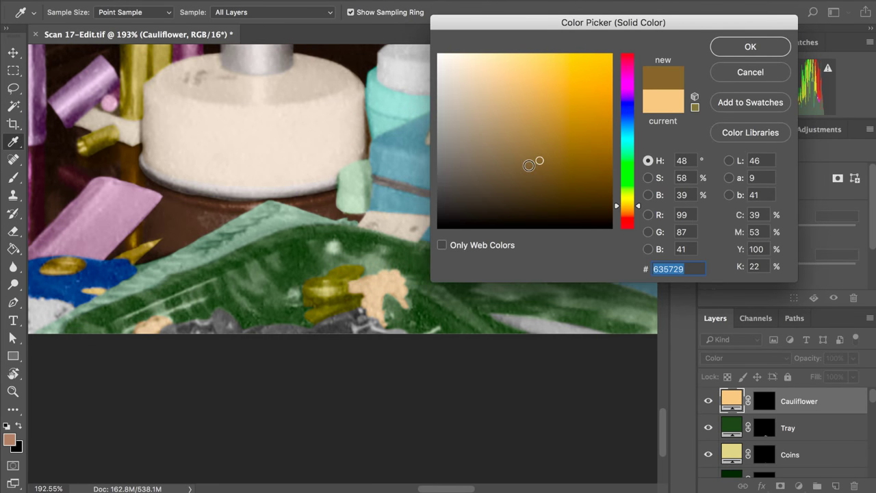
pyautogui.click(749, 48)
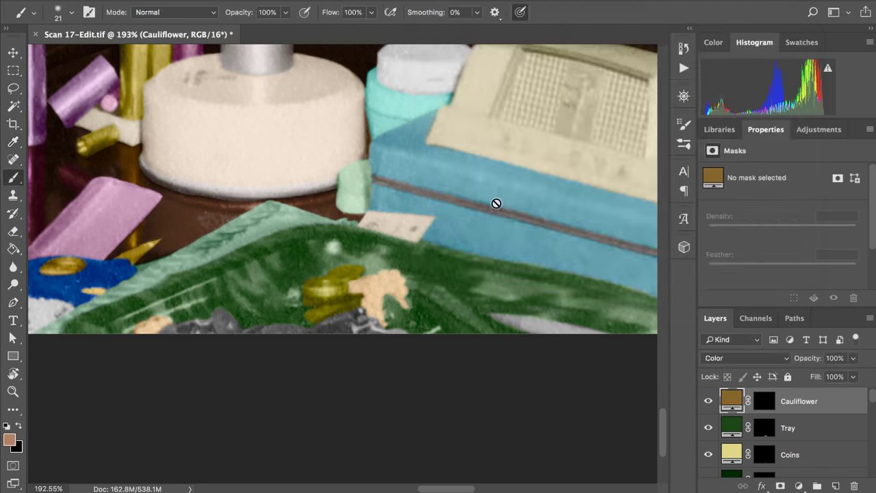
pyautogui.scroll(-5, 496, 204)
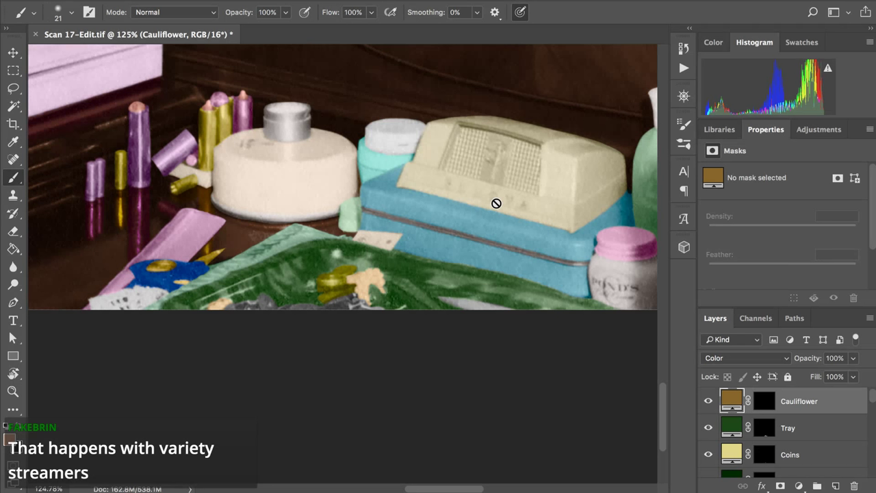
pyautogui.scroll(-5, 496, 203)
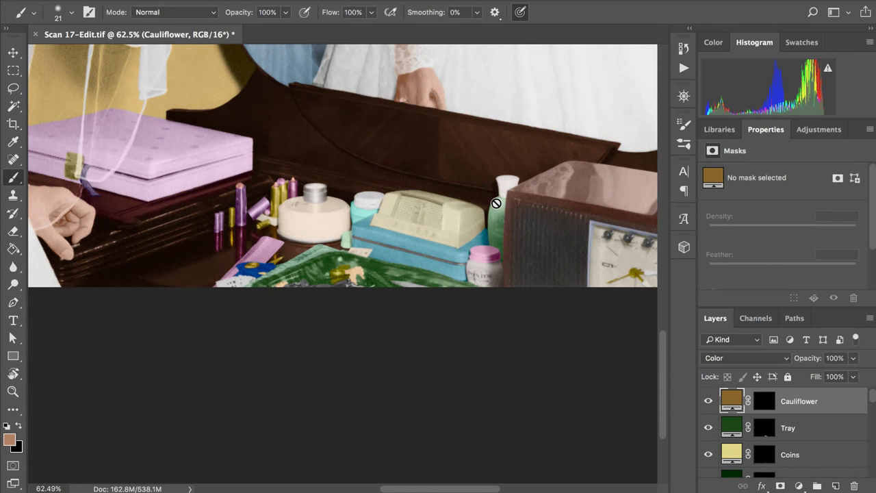
pyautogui.scroll(5, 348, 120)
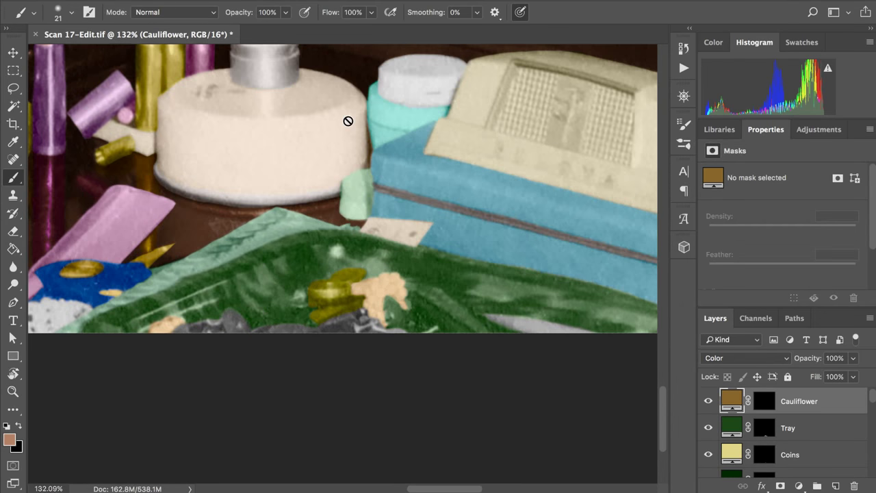
pyautogui.scroll(4, 348, 120)
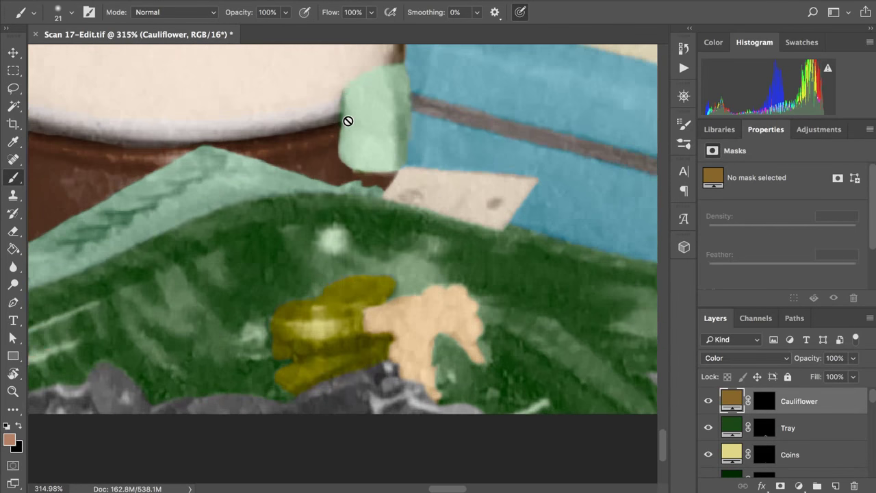
pyautogui.scroll(1, 348, 121)
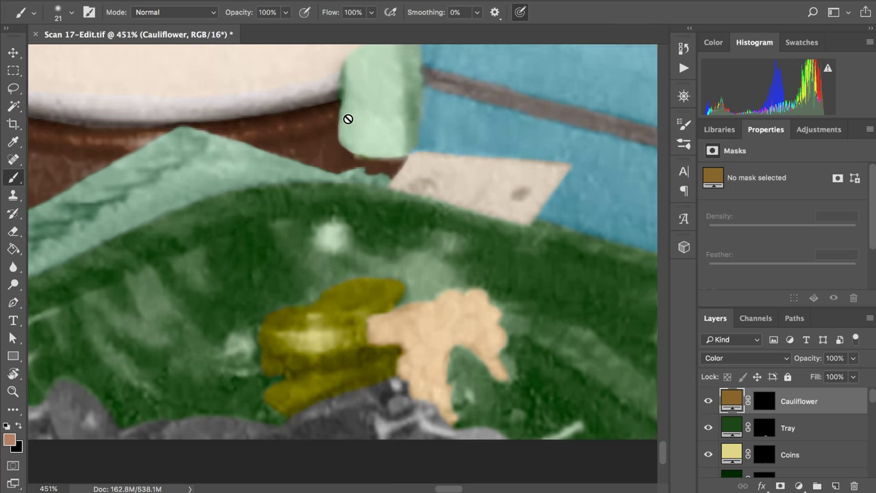
pyautogui.scroll(2, 348, 120)
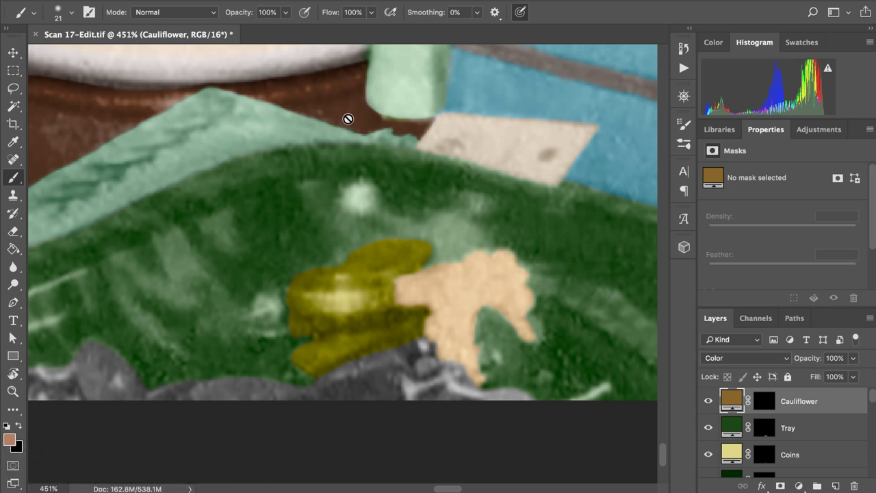
pyautogui.hscroll(-5, 347, 119)
pyautogui.scroll(-2, 348, 119)
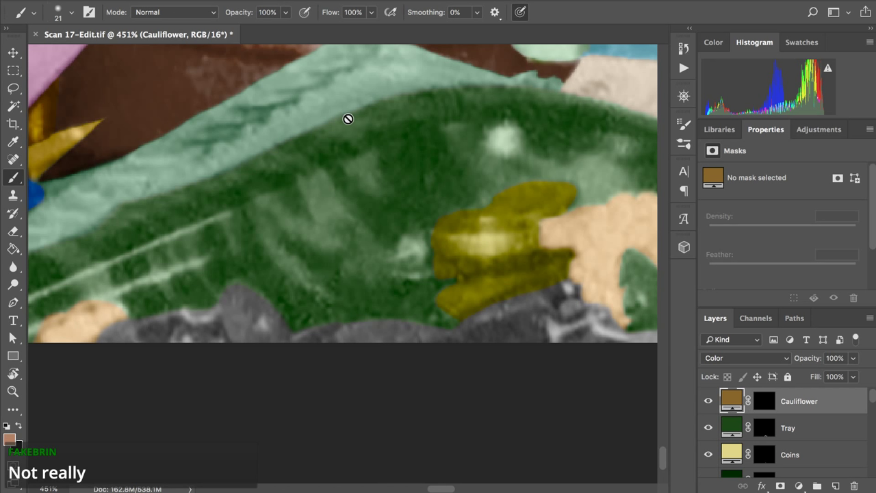
pyautogui.hscroll(-3, 348, 119)
pyautogui.scroll(-1, 348, 119)
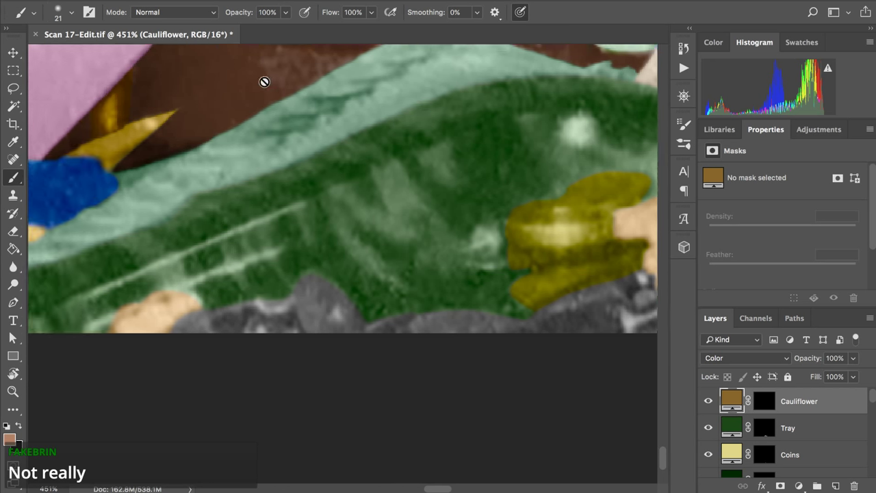
pyautogui.scroll(1, 265, 82)
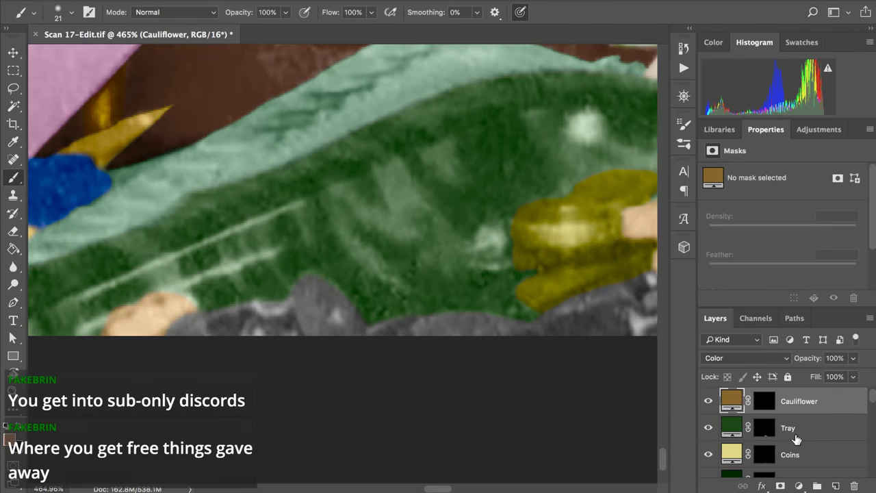
# Step: Add a new Solid Color fill layer in light orange #d6a161
pyautogui.click(798, 486)
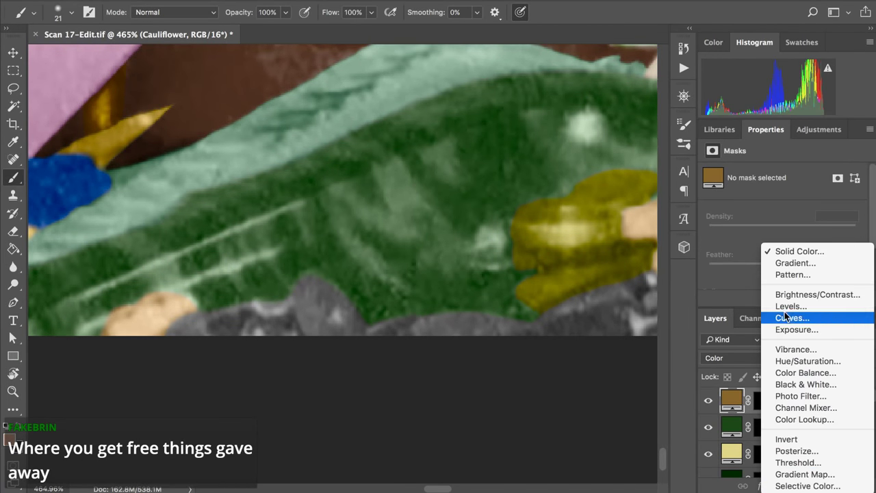
pyautogui.click(796, 251)
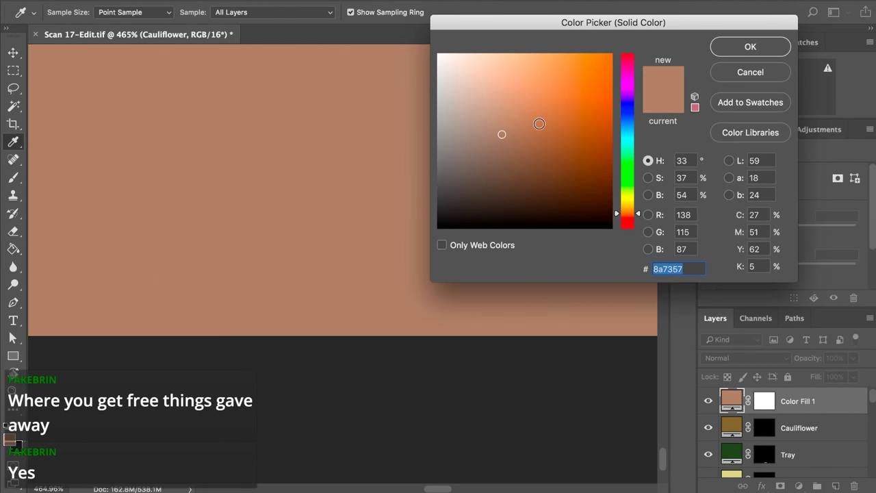
pyautogui.click(533, 82)
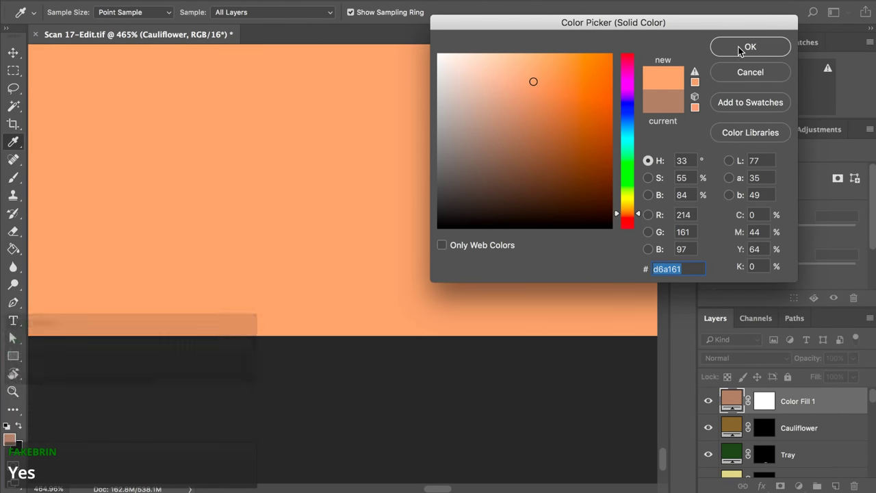
pyautogui.click(736, 48)
# Step: Rename the fill layer 'Pencil Body' and invert its mask to solid black
pyautogui.doubleClick(792, 404)
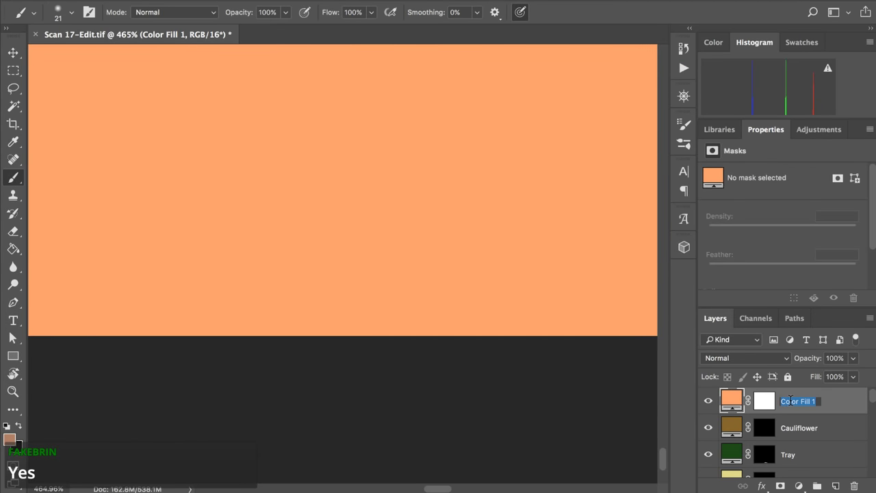
pyautogui.write('Pencil Body')
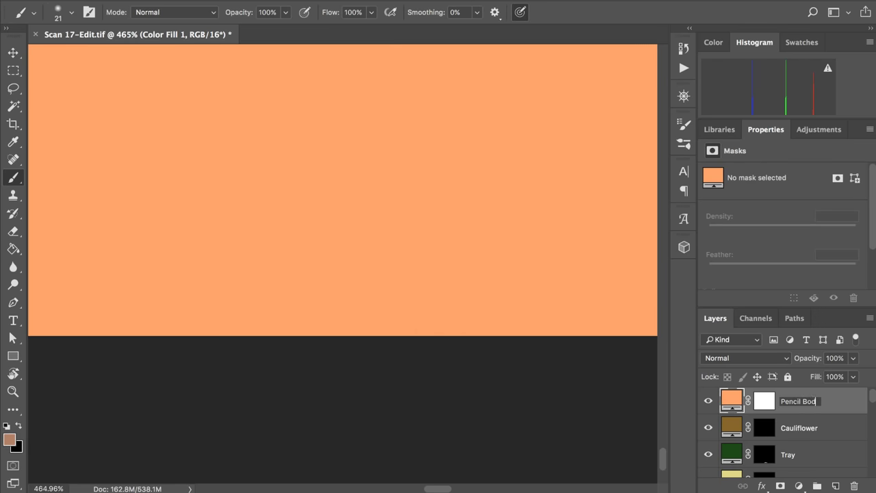
pyautogui.press('Return')
pyautogui.click(765, 401)
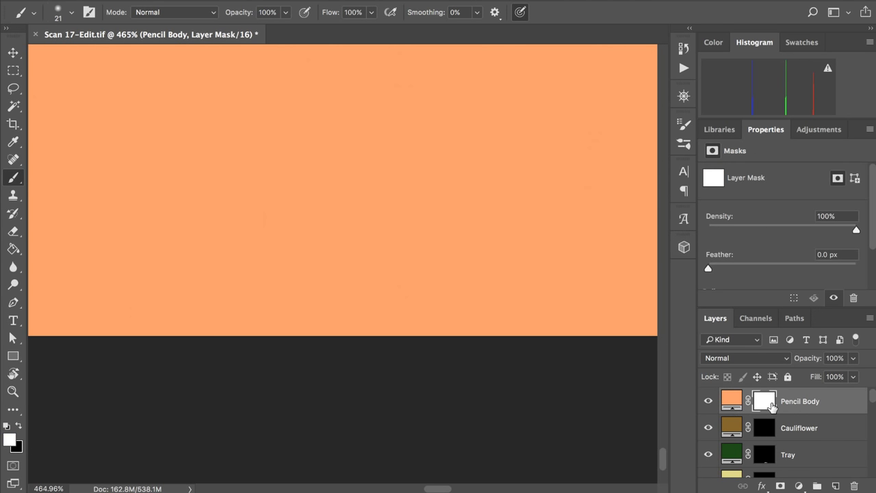
pyautogui.hotkey('ctrl', 'i')
# Step: Load the Tray mask as a selection and invert it to everything outside the tray
pyautogui.hscroll(15, 564, 282)
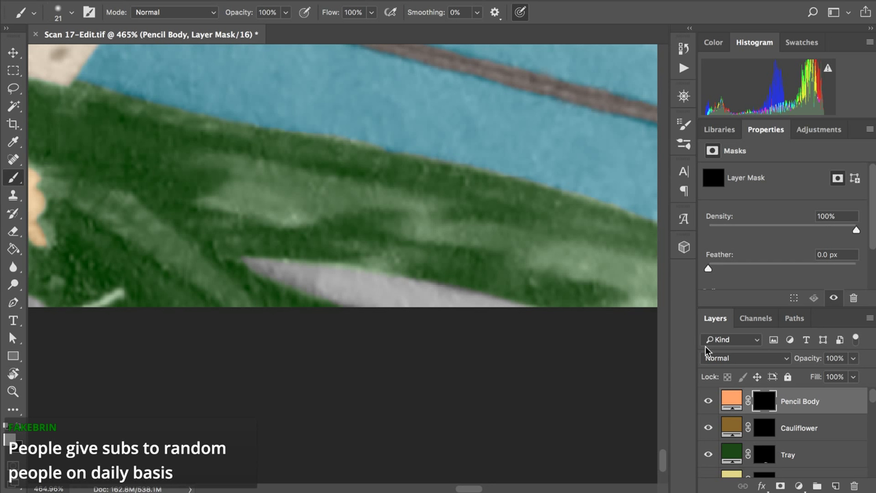
pyautogui.moveTo(762, 452); pyautogui.dragTo(760, 460)
pyautogui.keyDown('super'); pyautogui.click(760, 460); pyautogui.keyUp('super')
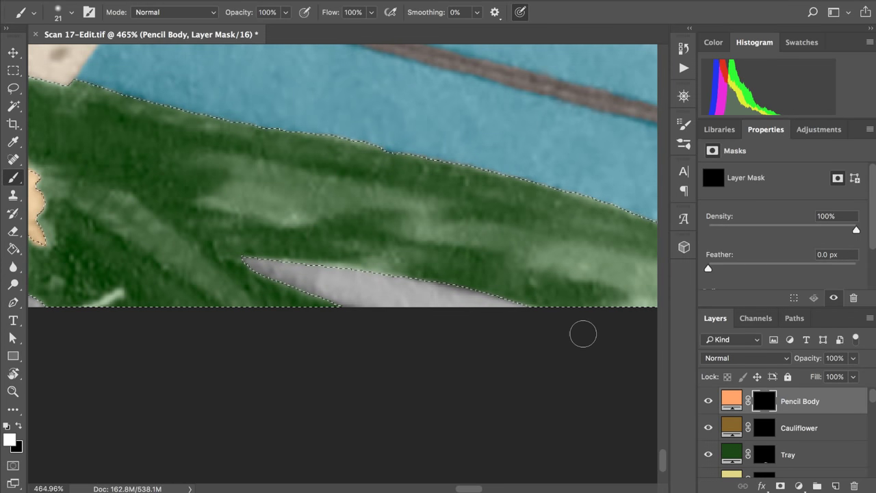
pyautogui.scroll(1, 579, 331)
pyautogui.hscroll(2, 534, 325)
pyautogui.hscroll(1, 504, 319)
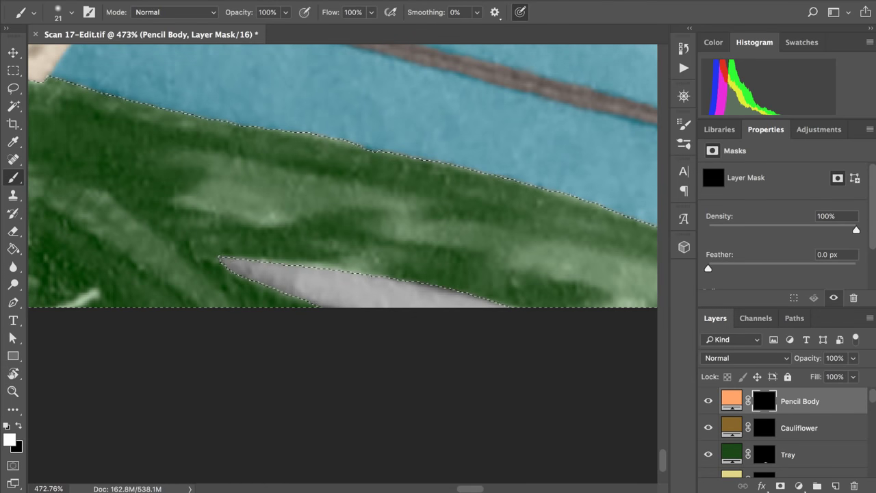
pyautogui.click(293, 0)
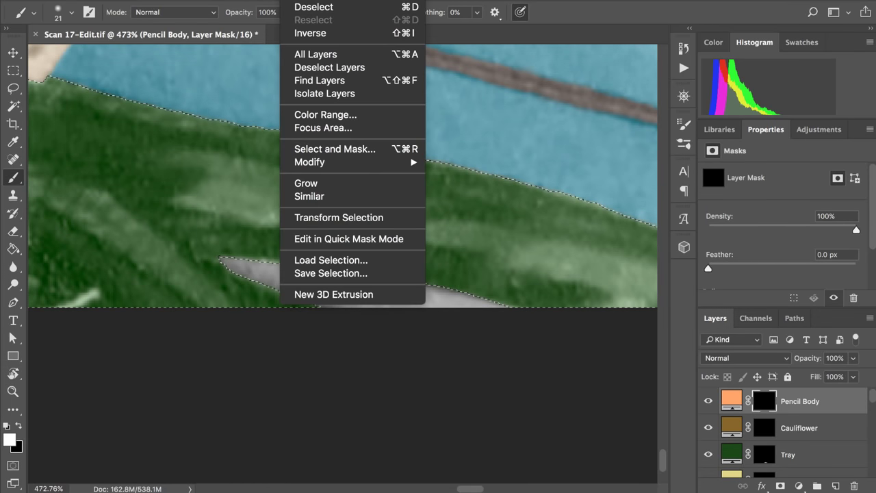
pyautogui.click(300, 37)
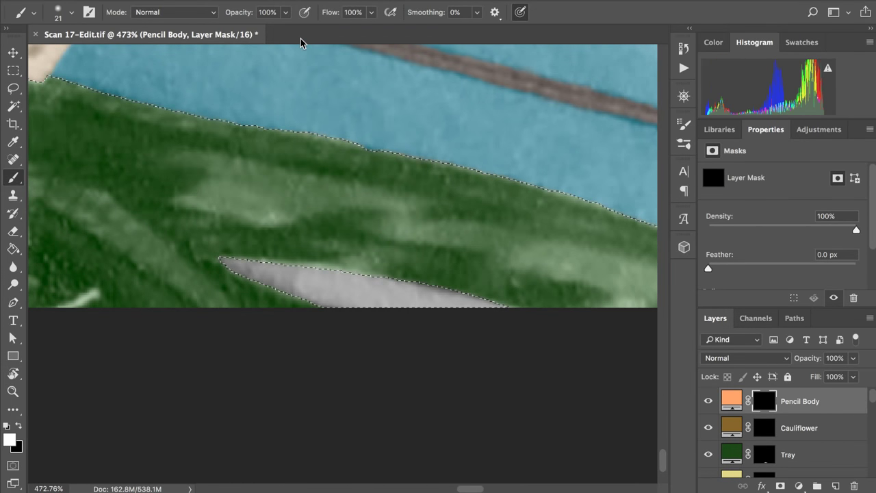
# Step: Paint white on the Pencil Body mask to reveal orange along the pencil body, undoing a stray tip dab
pyautogui.scroll(2, 331, 199)
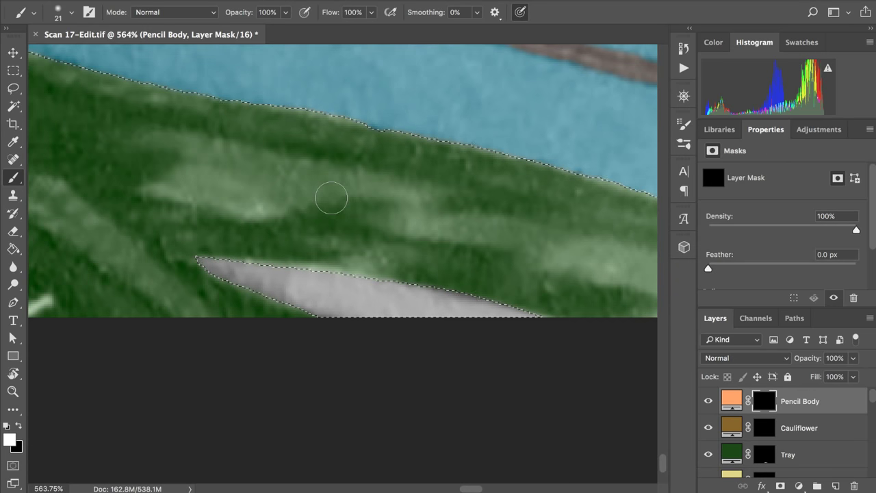
pyautogui.hscroll(1, 332, 198)
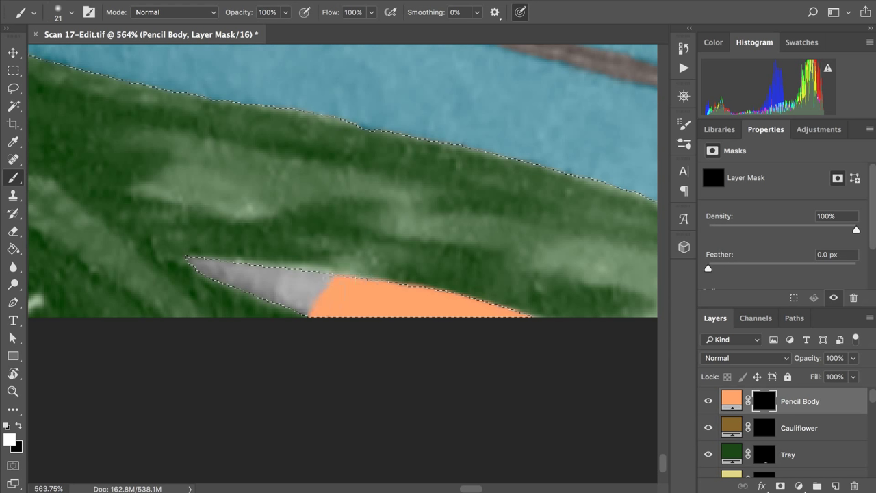
pyautogui.click(286, 273)
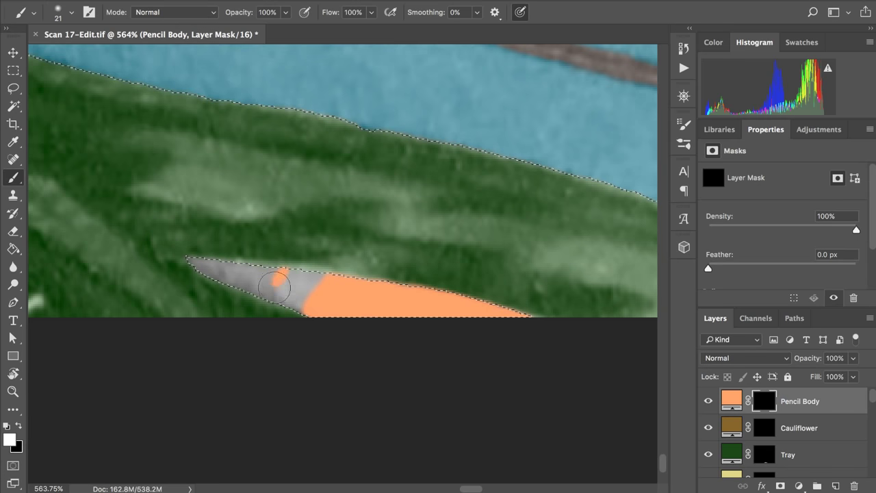
pyautogui.hotkey('ctrl', 'z')
pyautogui.moveTo(276, 301)
pyautogui.mouseDown()
pyautogui.moveTo(289, 259)
pyautogui.moveTo(278, 311)
pyautogui.moveTo(295, 272)
pyautogui.moveTo(282, 315)
pyautogui.moveTo(306, 266)
pyautogui.moveTo(298, 310)
pyautogui.mouseUp()
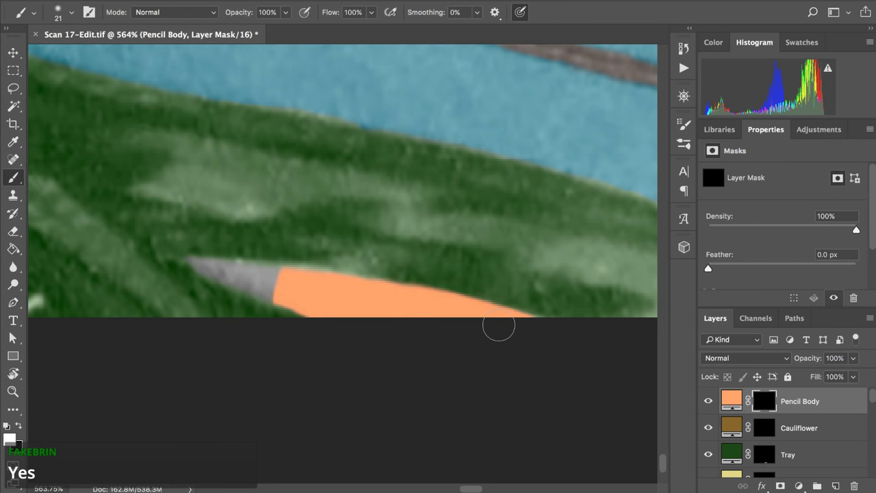
# Step: Set the Pencil Body fill layer's blend mode to Color
pyautogui.click(729, 404)
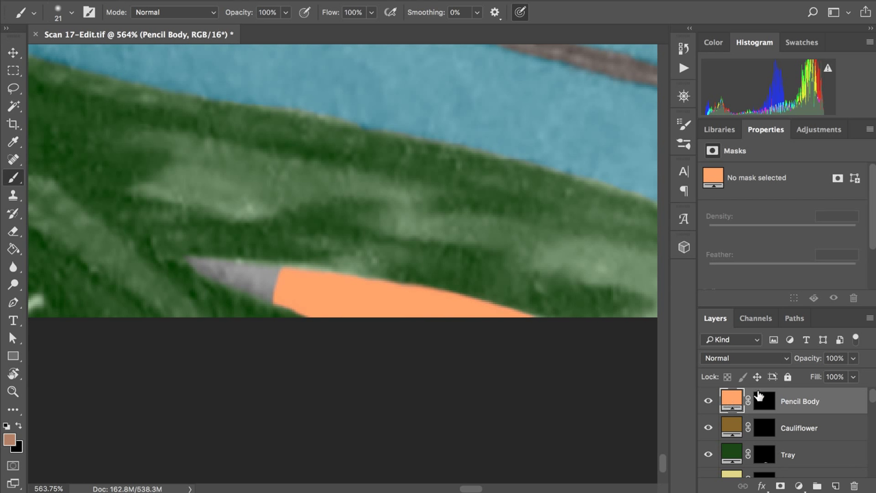
pyautogui.click(772, 358)
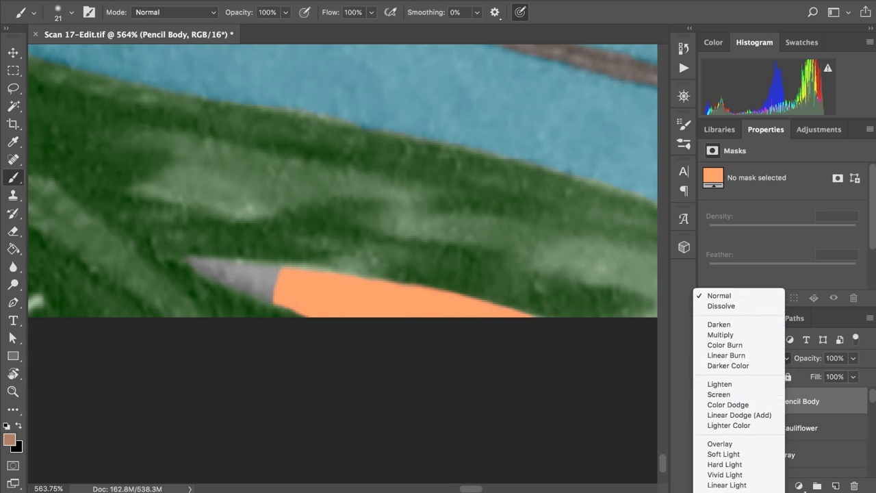
pyautogui.scroll(-5, 740, 384)
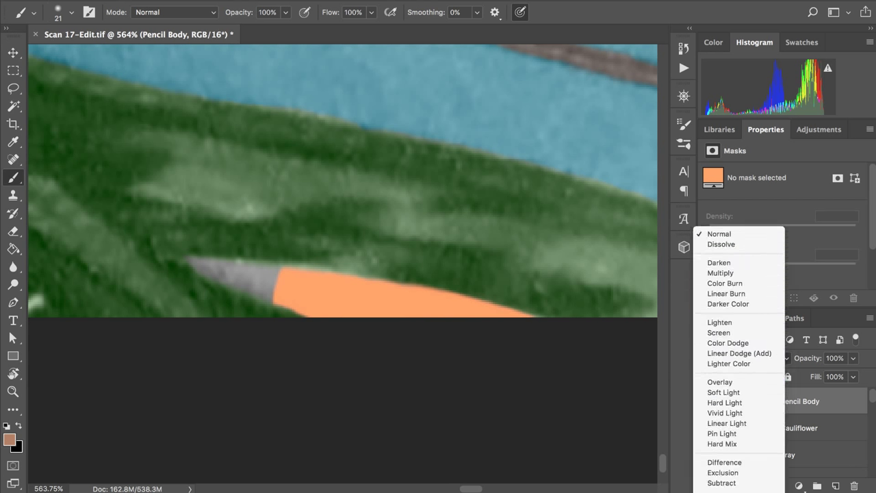
pyautogui.click(719, 491)
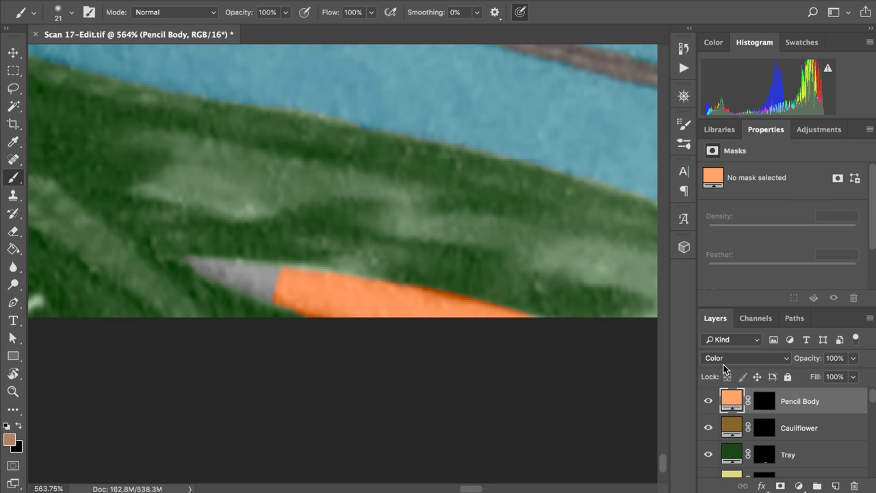
# Step: Select the Tray layer's mask thumbnail in the Layers panel
pyautogui.click(761, 455)
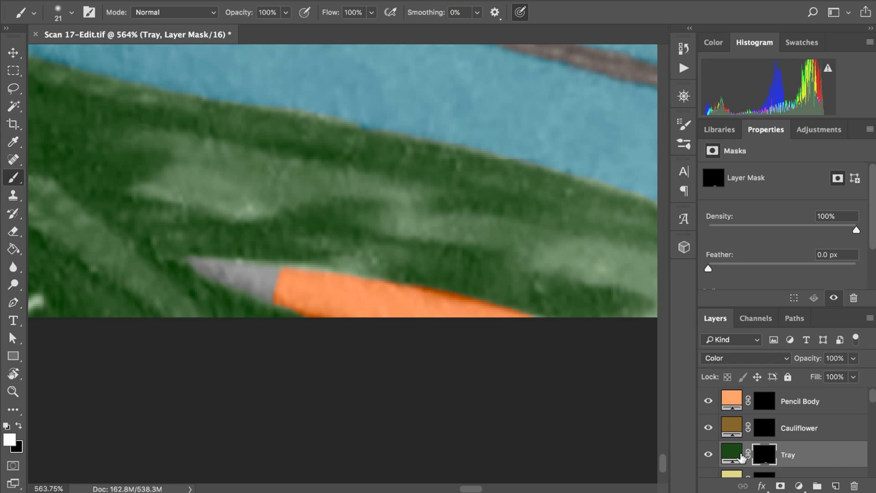
# Step: Drop Pencil Body beneath Tray, then repaint the Tray mask along the pencil's upper edge
pyautogui.moveTo(733, 400); pyautogui.dragTo(734, 463)
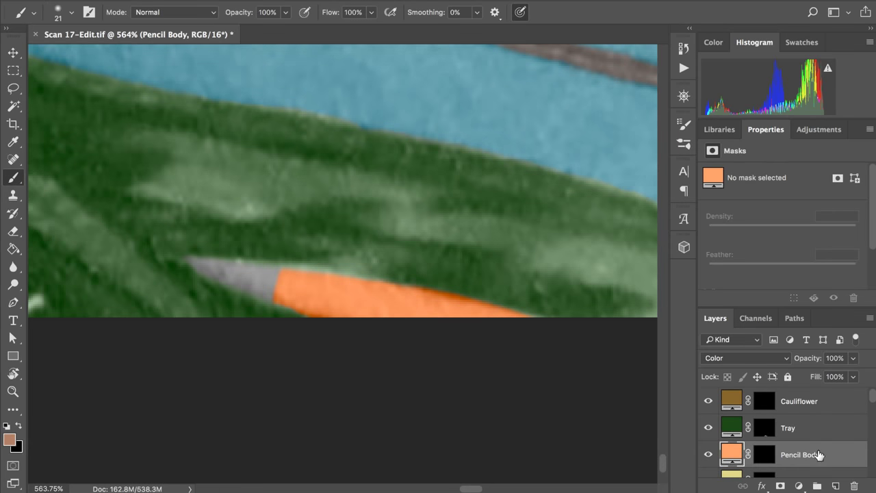
pyautogui.click(765, 431)
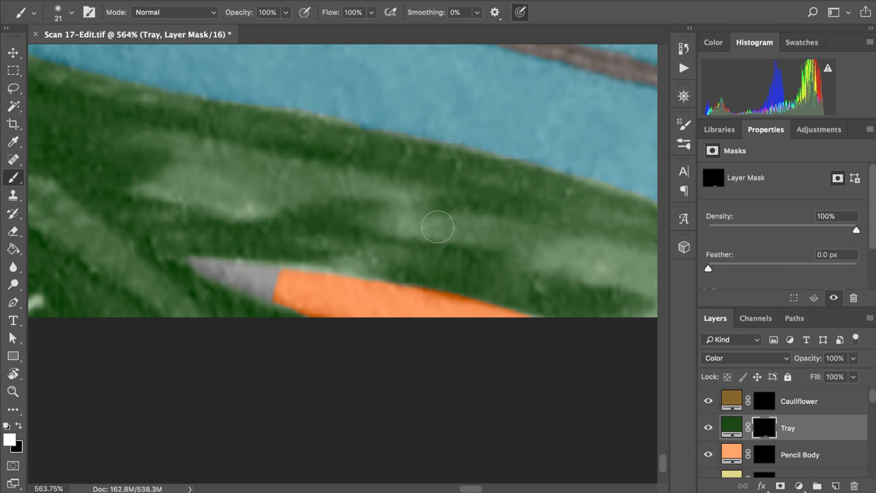
pyautogui.press('x')
pyautogui.click(419, 271)
pyautogui.press('x')
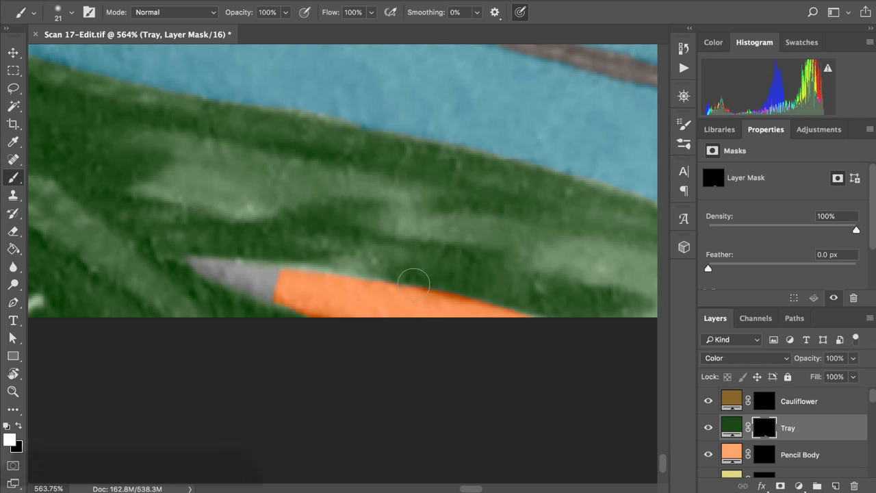
pyautogui.moveTo(410, 283)
pyautogui.mouseDown()
pyautogui.moveTo(491, 296)
pyautogui.moveTo(438, 270)
pyautogui.mouseUp()
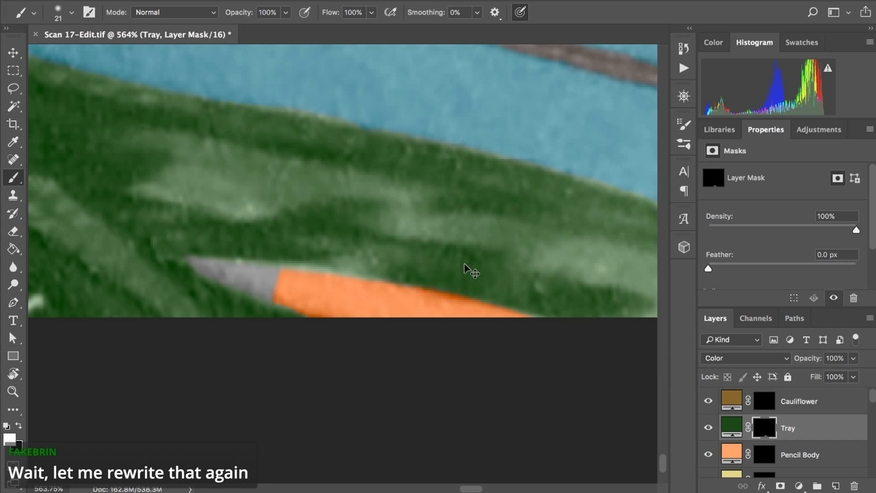
# Step: Change the Pencil Body fill colour to pale pencil yellow #ccd26e
pyautogui.click(761, 463)
pyautogui.click(734, 460)
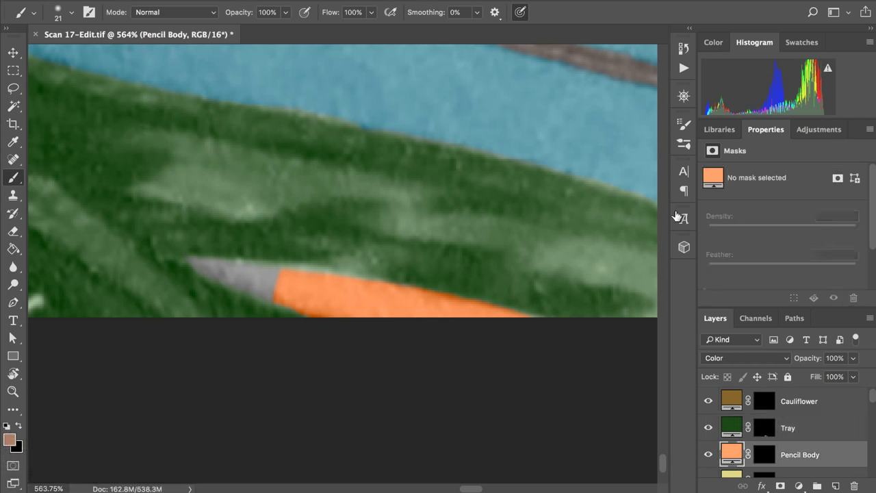
pyautogui.doubleClick(730, 454)
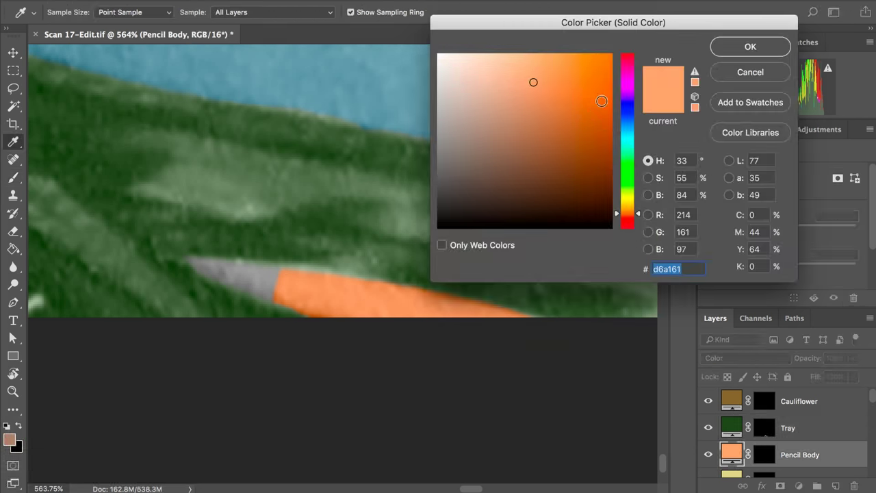
pyautogui.click(625, 198)
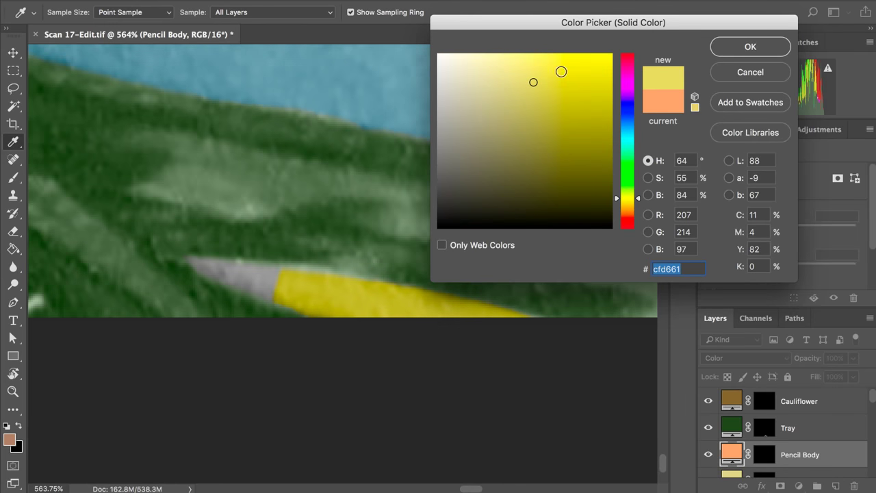
pyautogui.click(533, 82)
pyautogui.click(488, 83)
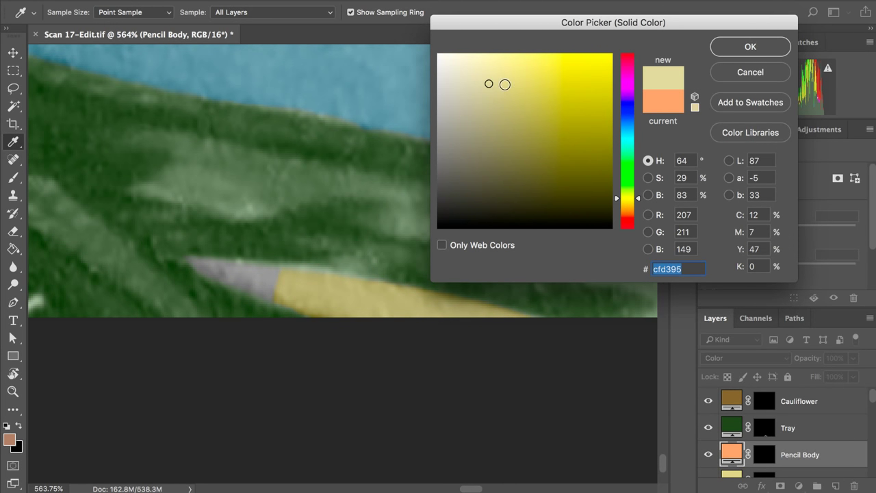
pyautogui.click(506, 84)
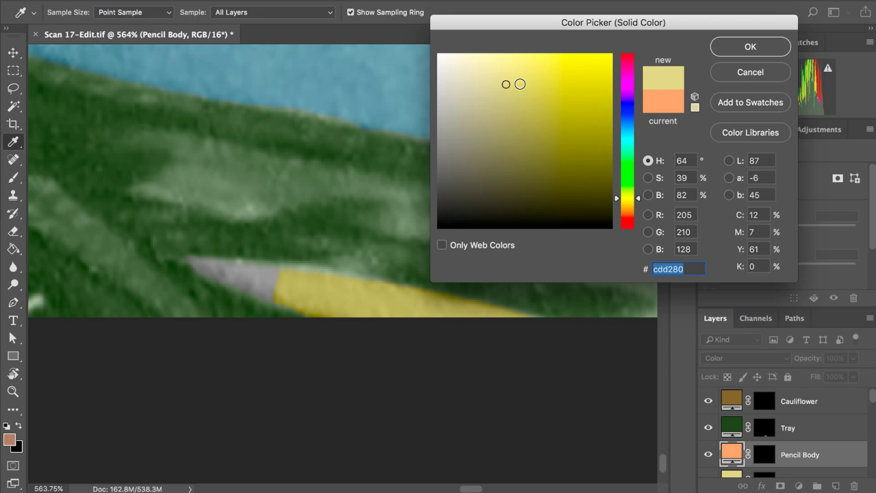
pyautogui.click(521, 84)
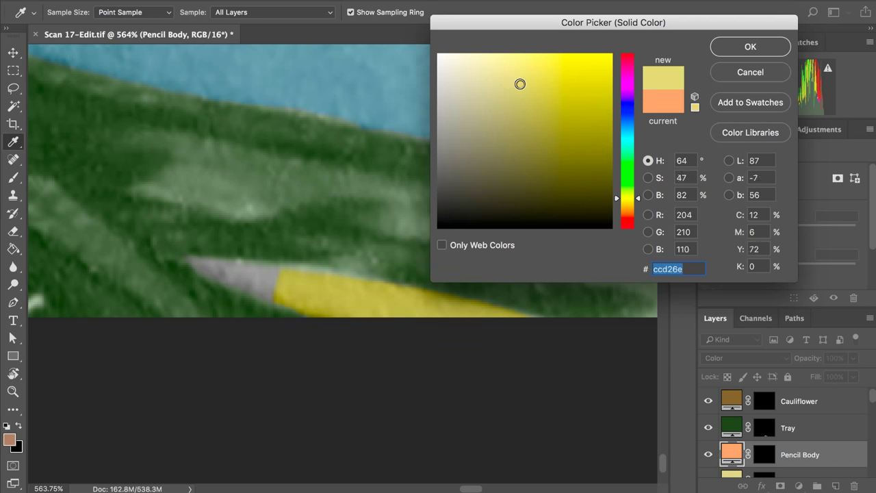
pyautogui.click(733, 47)
# Step: Pan and zoom around the colourised photo, ending near 460% on the pencil lying on the tray
pyautogui.scroll(-2, 479, 192)
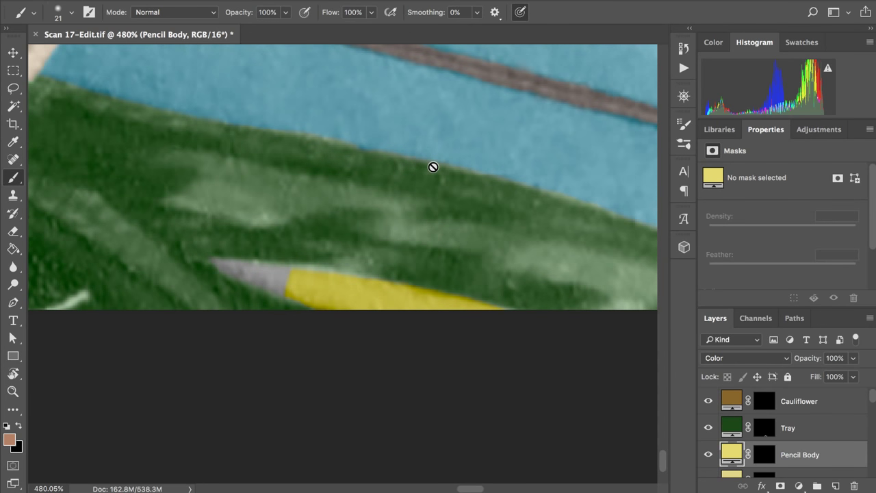
pyautogui.hscroll(-3, 433, 167)
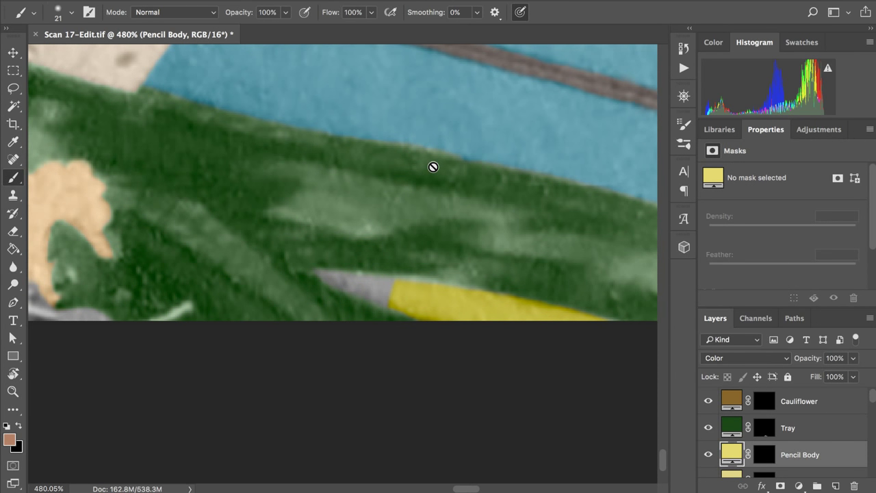
pyautogui.scroll(4, 434, 168)
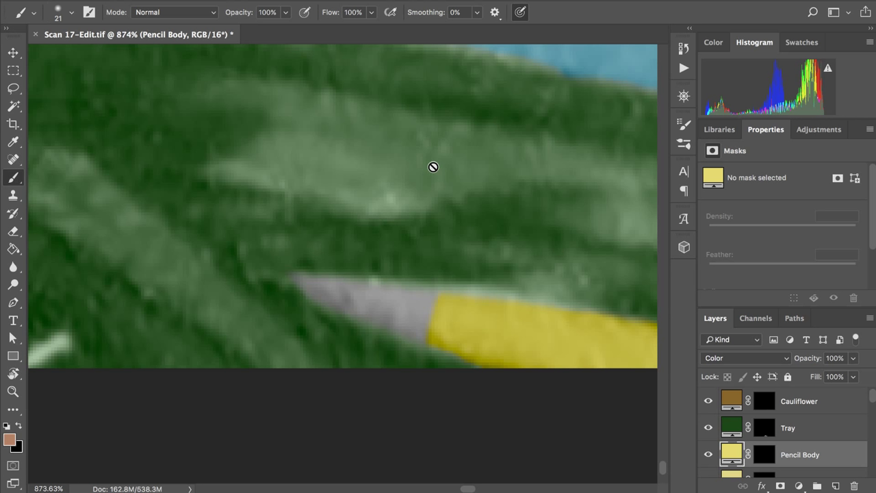
pyautogui.scroll(-5, 434, 167)
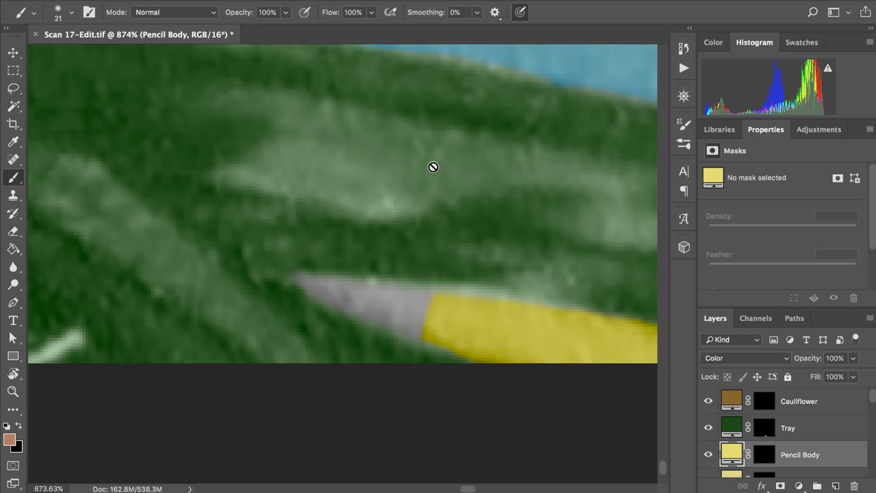
pyautogui.scroll(-3, 433, 166)
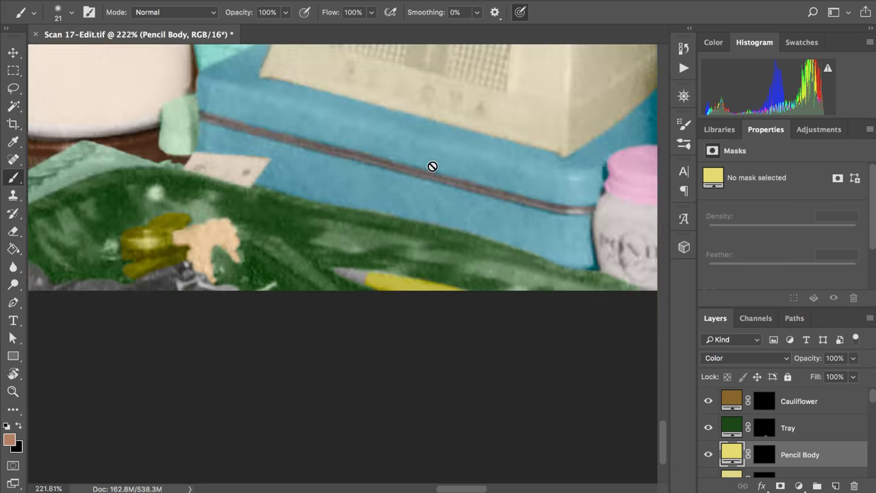
pyautogui.scroll(-2, 432, 166)
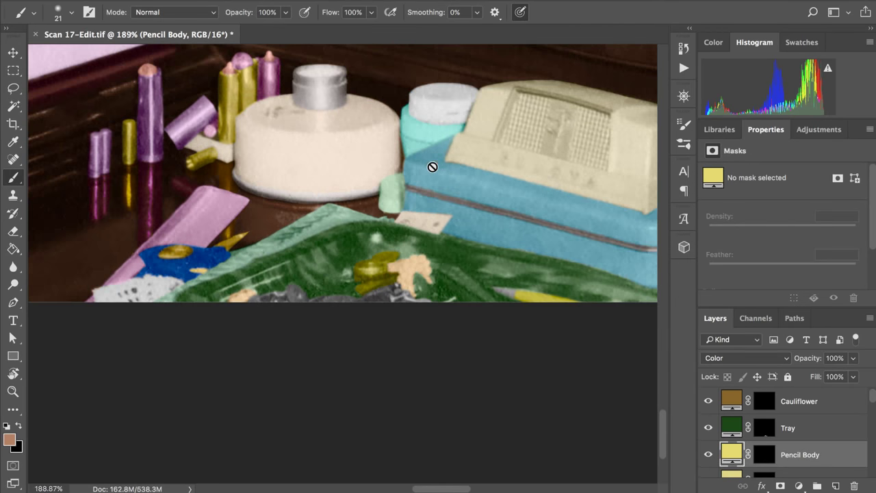
pyautogui.scroll(5, 332, 219)
pyautogui.scroll(1, 333, 220)
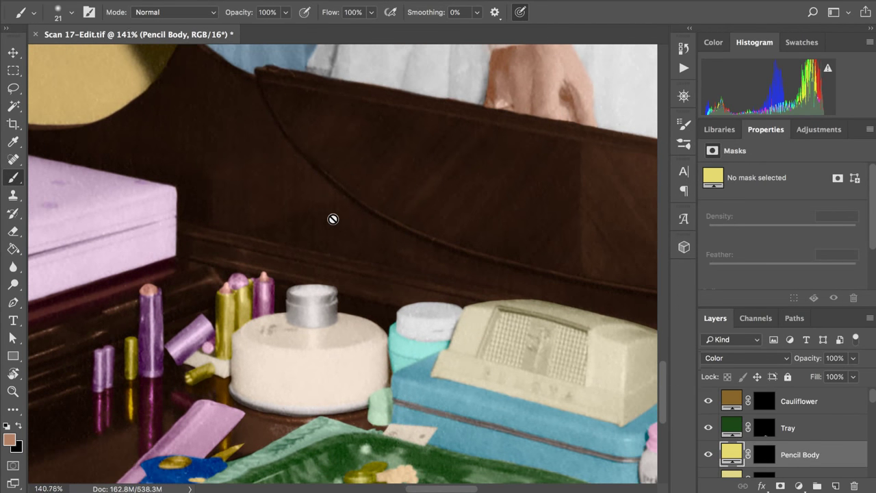
pyautogui.scroll(-1, 333, 219)
pyautogui.scroll(4, 332, 219)
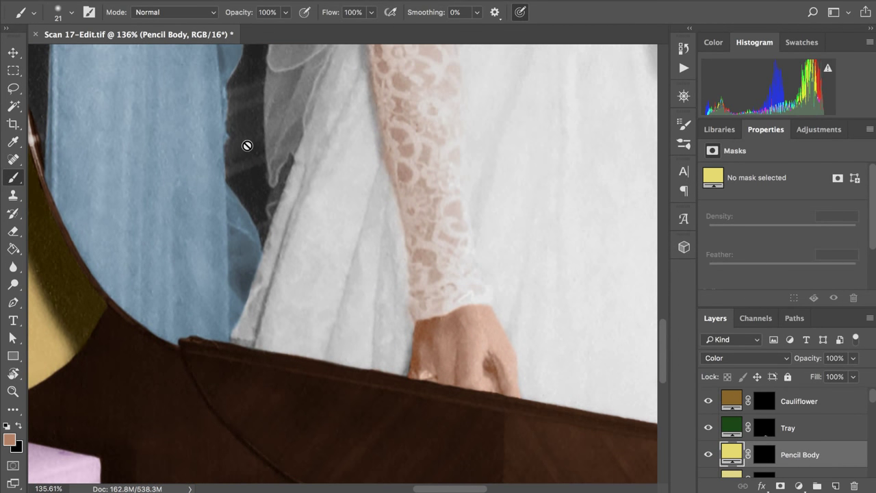
pyautogui.scroll(2, 248, 146)
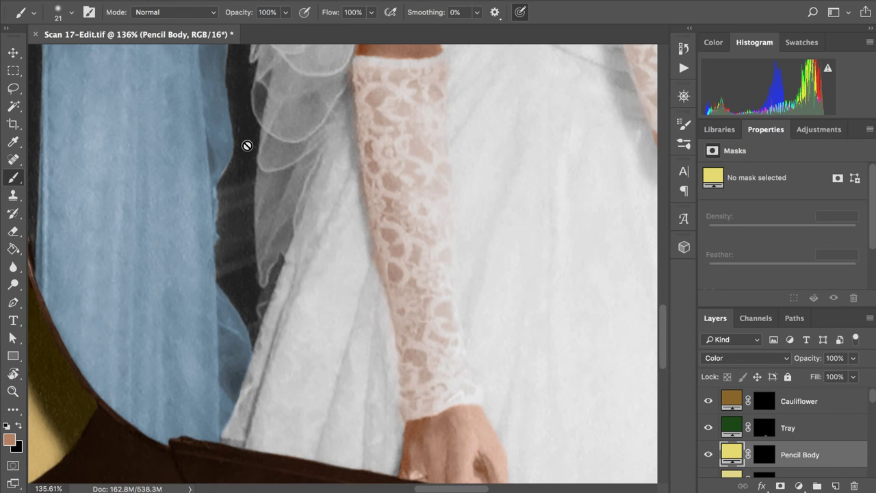
pyautogui.hscroll(8, 247, 145)
pyautogui.scroll(2, 247, 146)
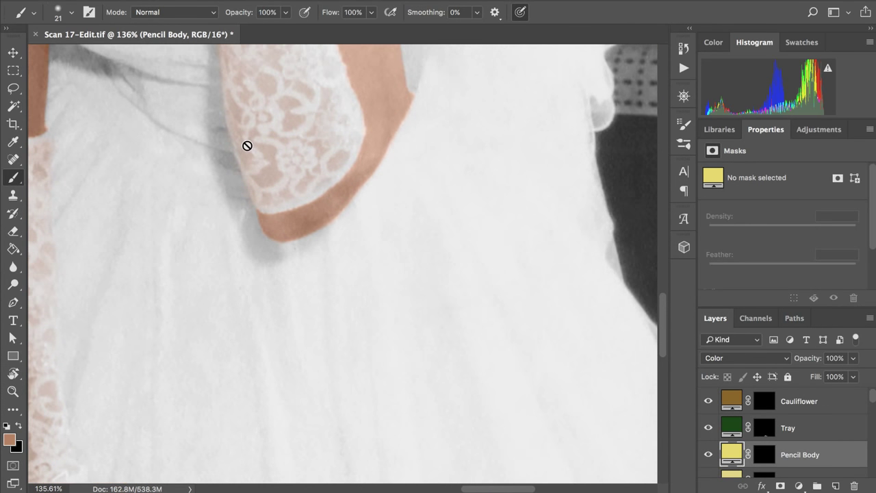
pyautogui.scroll(5, 247, 145)
pyautogui.hscroll(3, 247, 145)
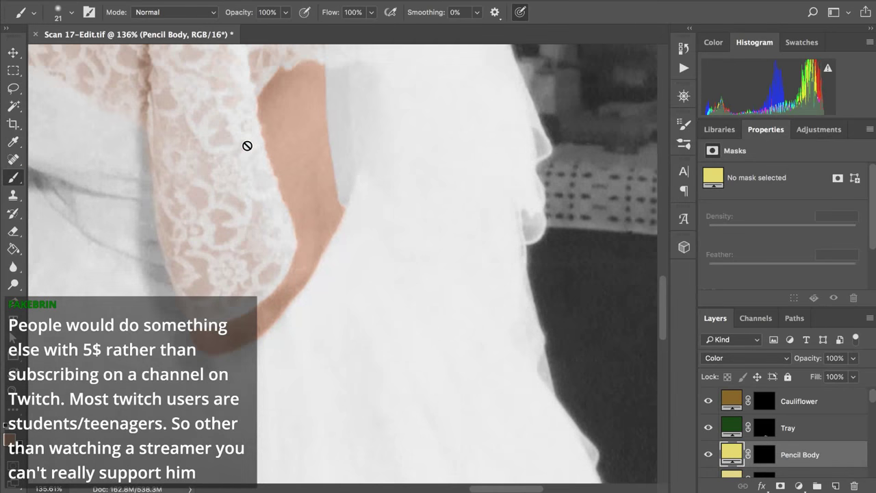
pyautogui.hscroll(3, 247, 145)
pyautogui.scroll(6, 247, 145)
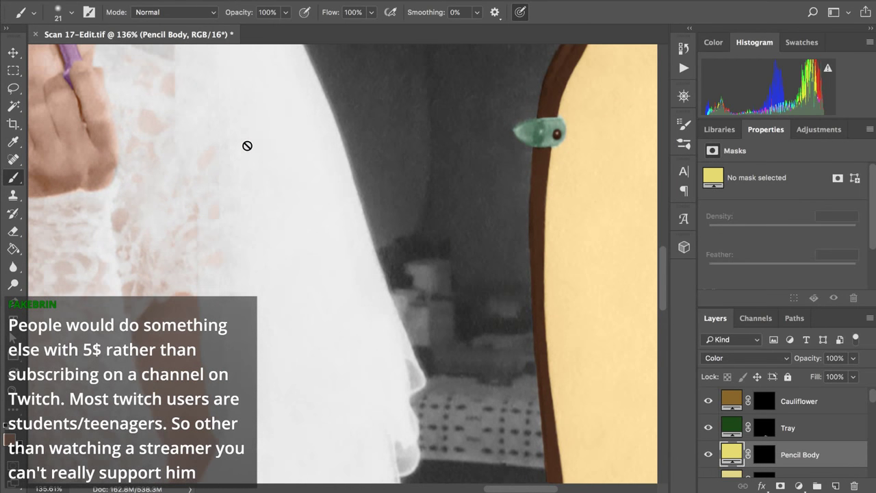
pyautogui.scroll(5, 247, 146)
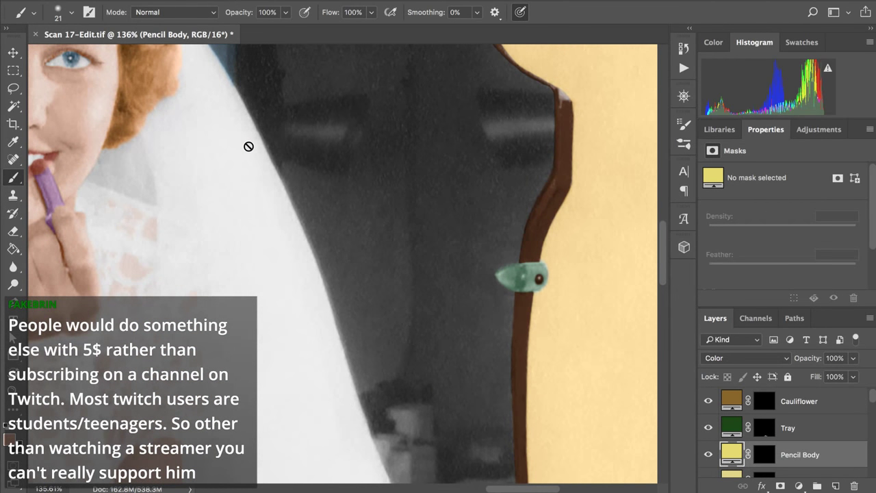
pyautogui.scroll(-3, 248, 145)
pyautogui.scroll(-2, 249, 146)
pyautogui.hscroll(-2, 248, 146)
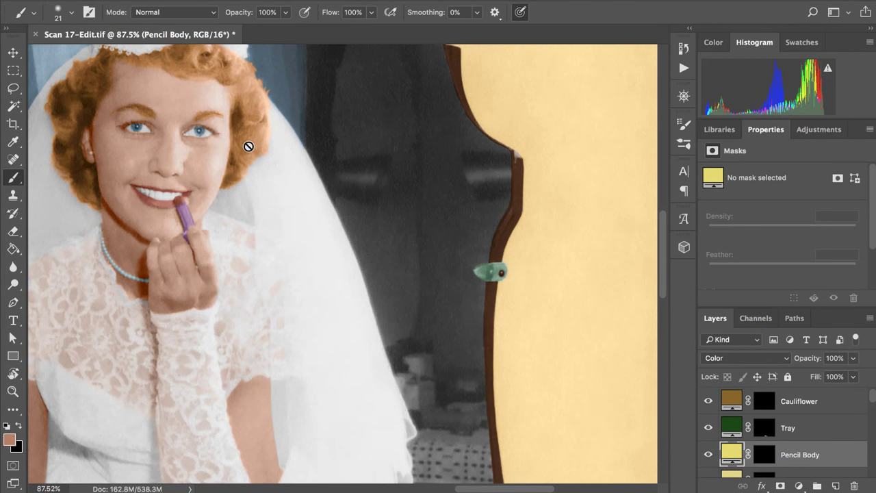
pyautogui.scroll(-15, 248, 147)
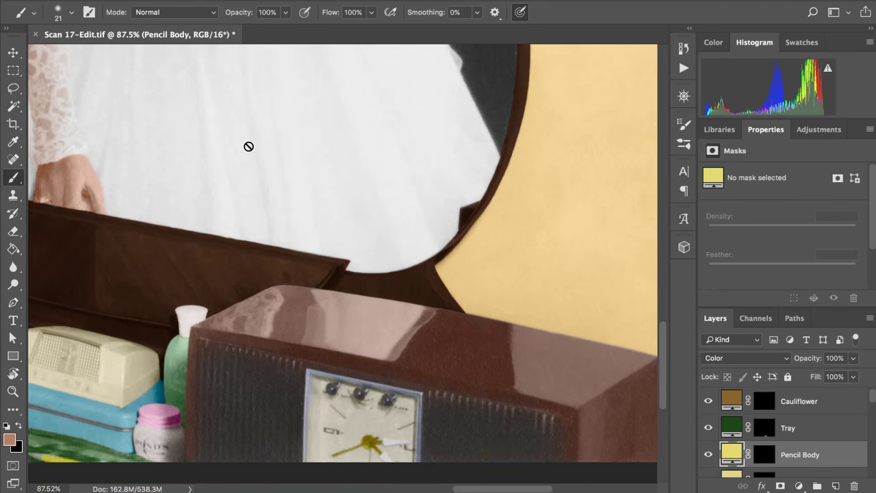
pyautogui.scroll(-8, 248, 147)
pyautogui.scroll(2, 248, 147)
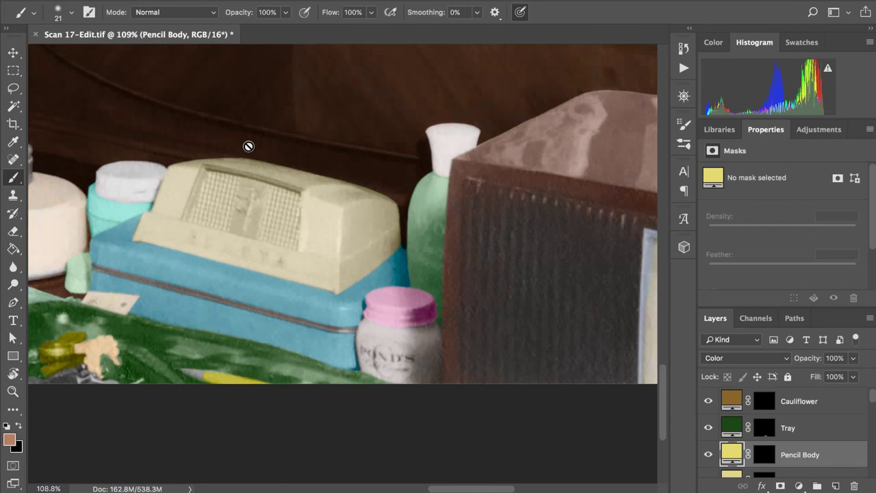
pyautogui.scroll(5, 249, 147)
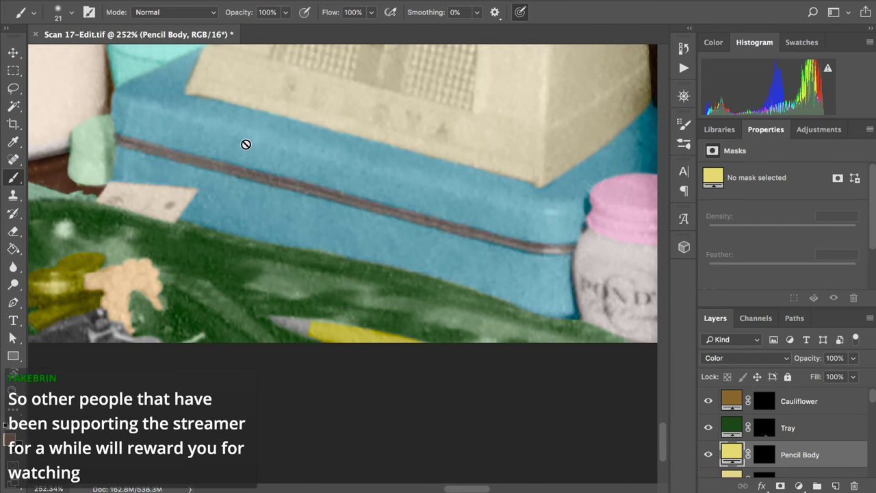
pyautogui.scroll(1, 250, 149)
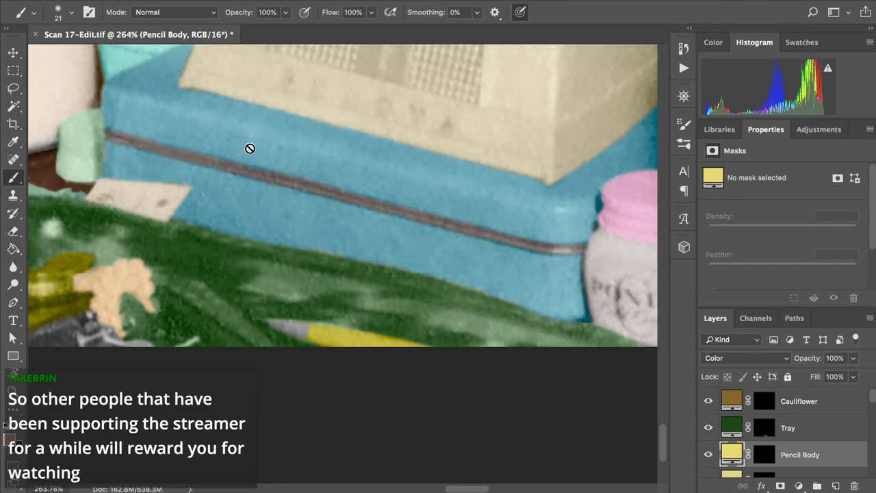
pyautogui.scroll(5, 250, 148)
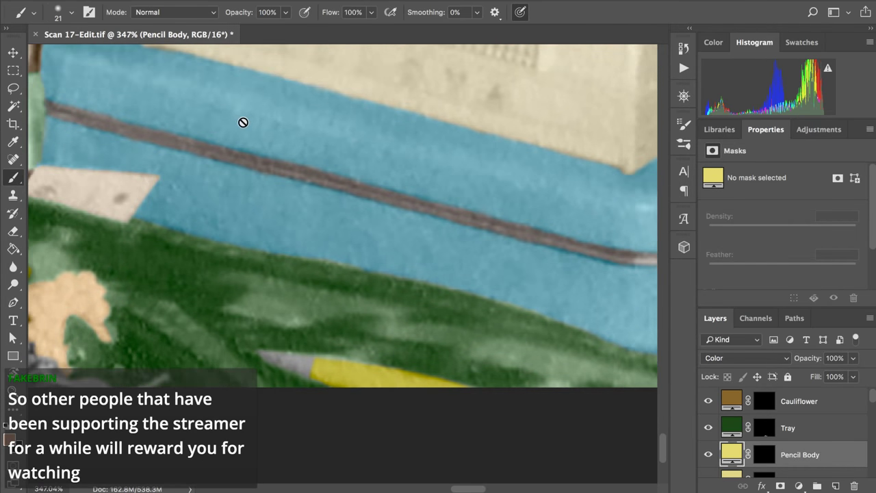
pyautogui.scroll(-1, 243, 122)
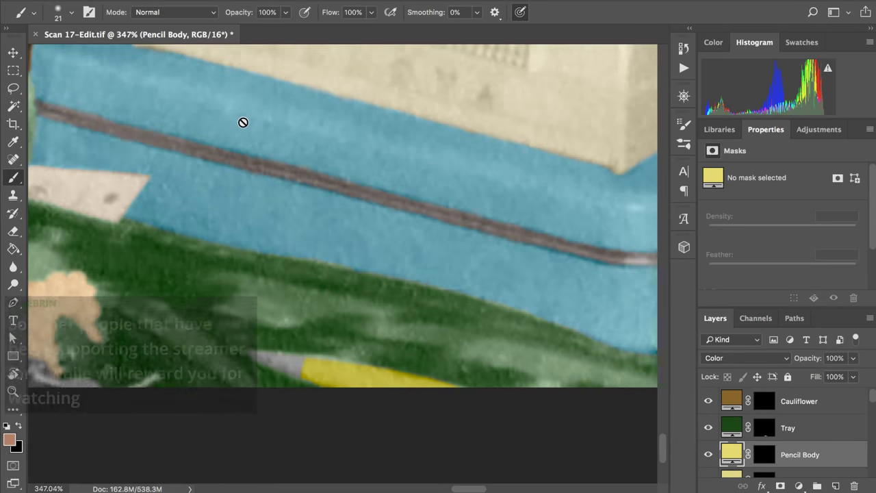
pyautogui.scroll(1, 243, 122)
pyautogui.scroll(2, 243, 122)
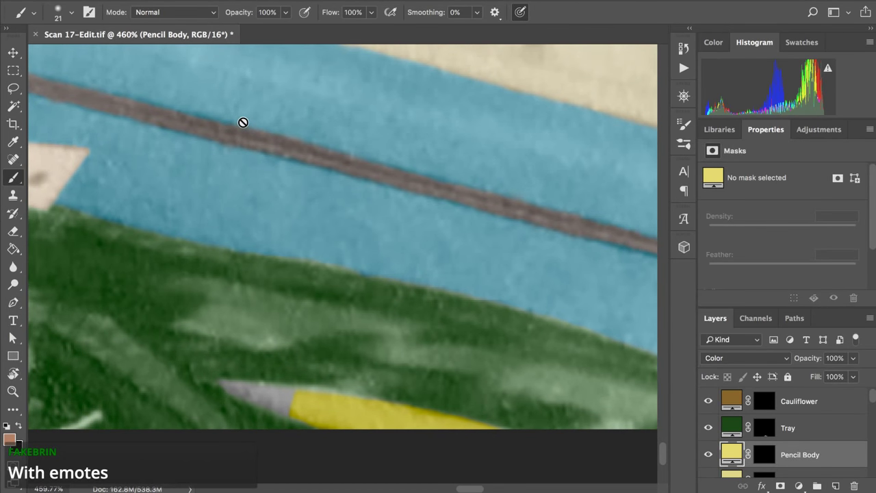
pyautogui.scroll(3, 243, 122)
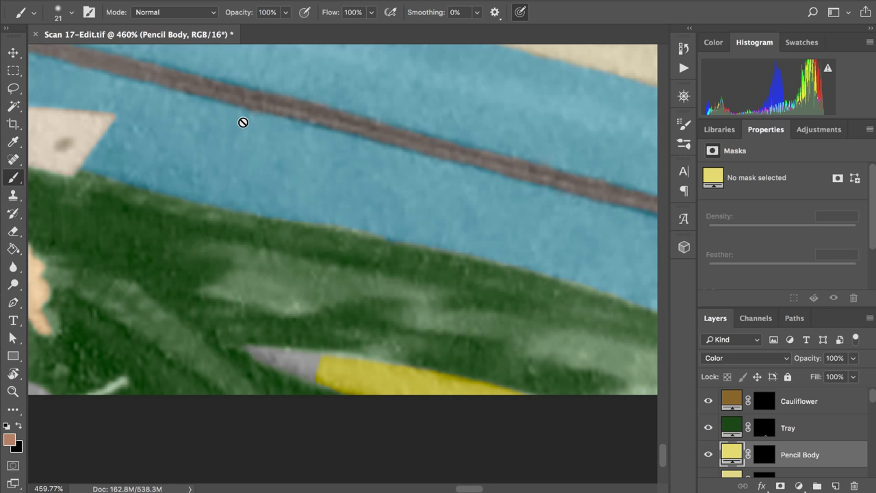
# Step: Add a new Solid Color fill layer in a light peach colour
pyautogui.click(798, 485)
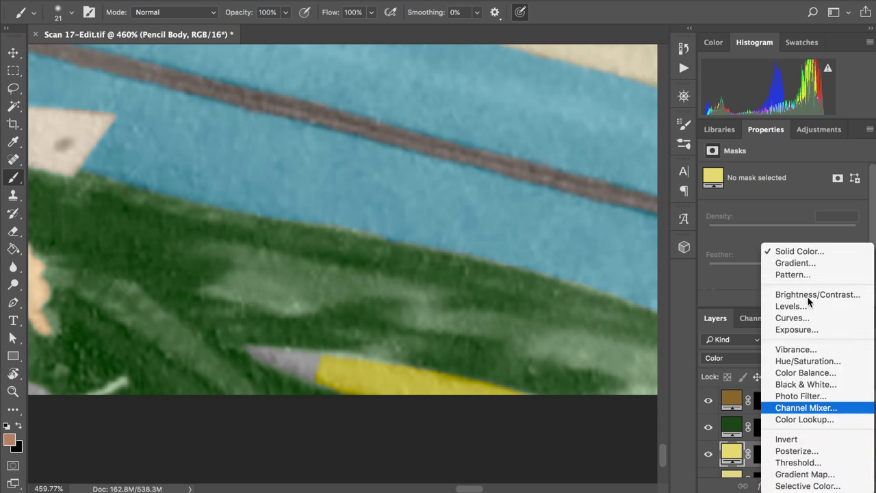
pyautogui.click(802, 255)
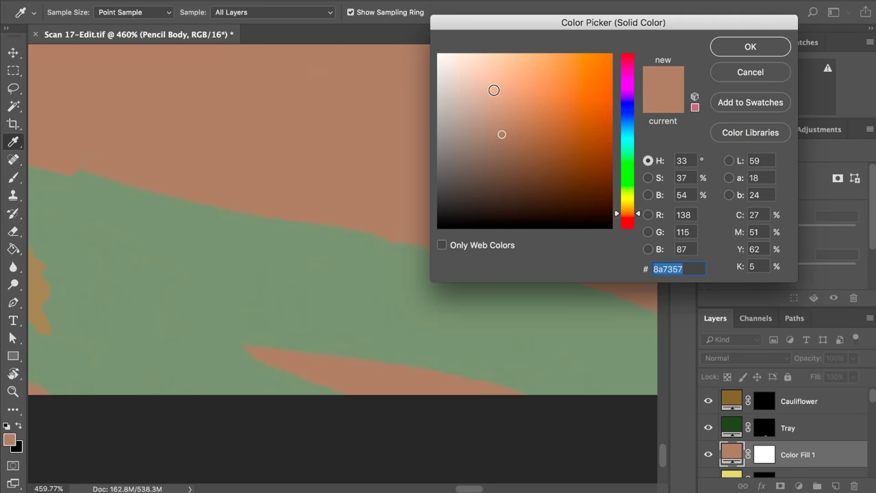
pyautogui.click(491, 90)
pyautogui.click(728, 57)
pyautogui.press('b')
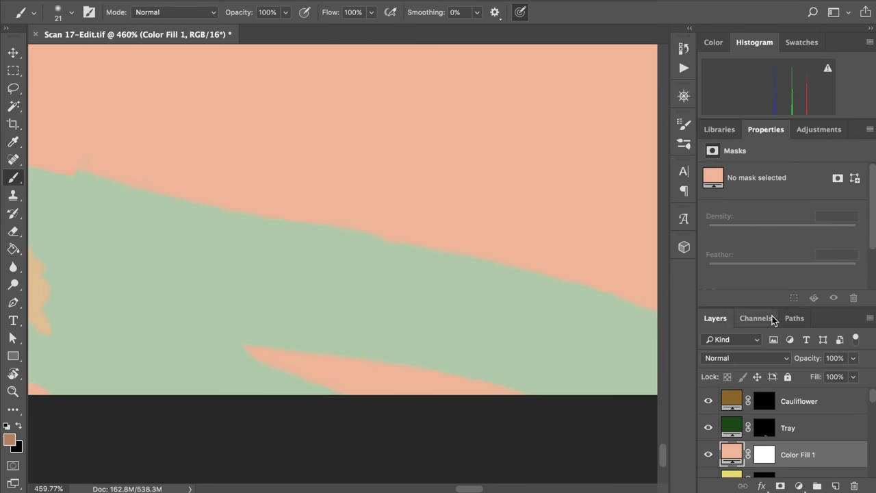
# Step: Rename the fill layer 'Pencil Tip' and invert its mask to black to hide it
pyautogui.doubleClick(805, 454)
pyautogui.write('Pencil')
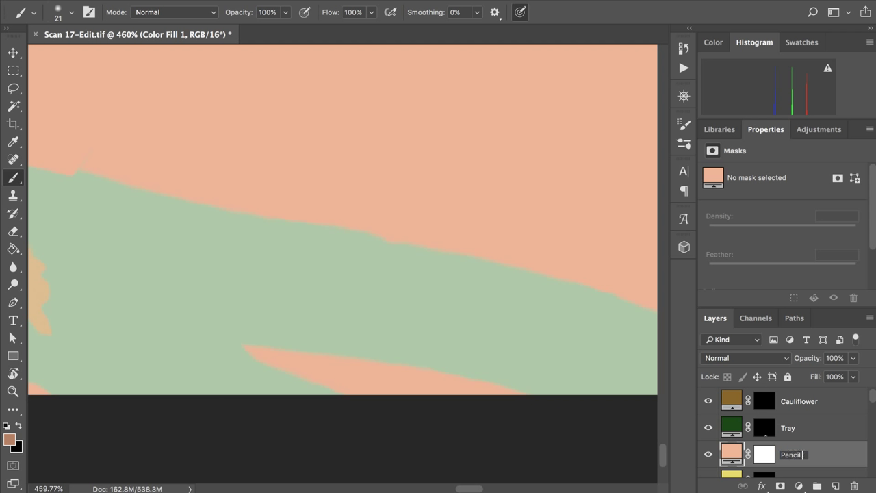
pyautogui.write(' Tip')
pyautogui.press('Return')
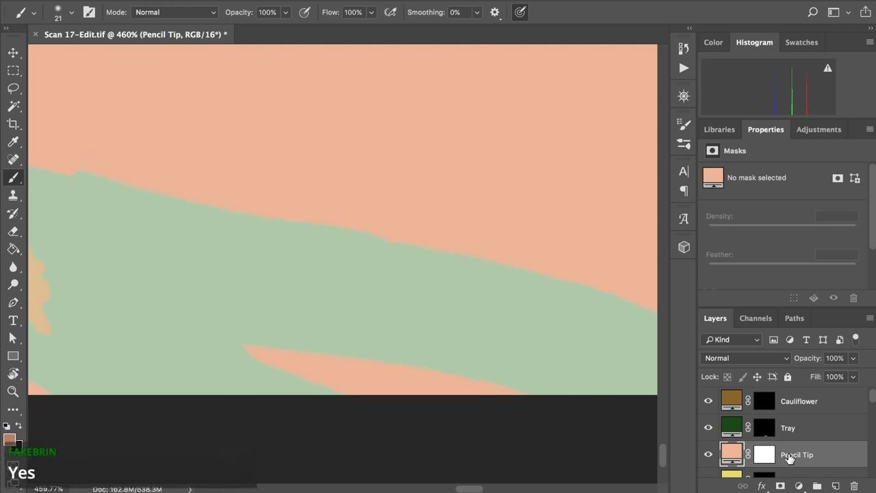
pyautogui.click(768, 461)
pyautogui.hotkey('ctrl', 'i')
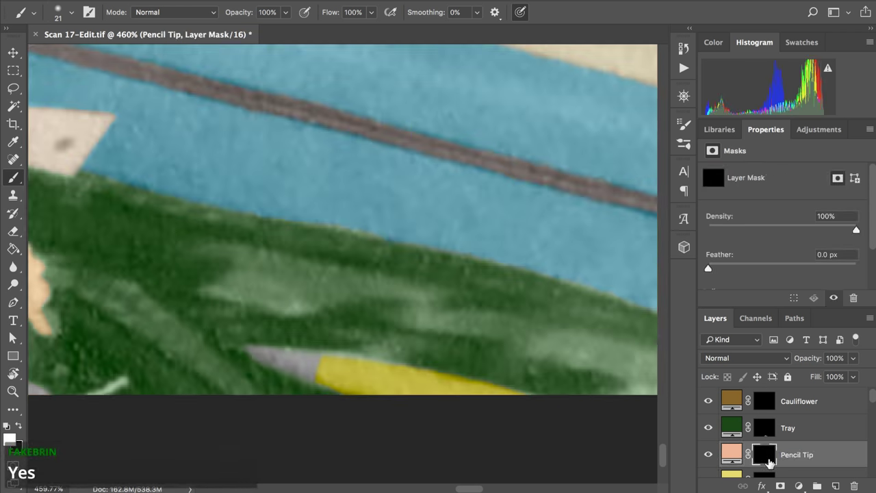
pyautogui.scroll(-1, 768, 462)
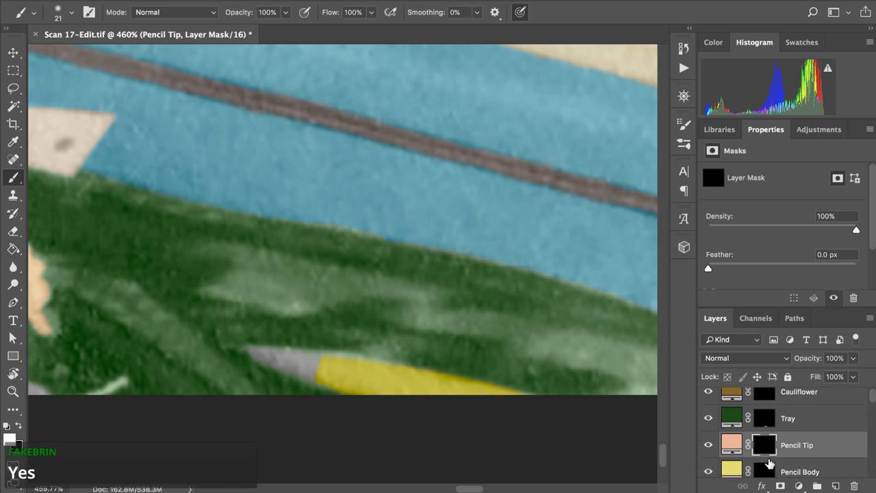
# Step: Load the tray's mask as a selection and invert it, with the Pencil Tip mask targeted
pyautogui.keyDown('ctrl'); pyautogui.click(766, 472); pyautogui.keyUp('ctrl')
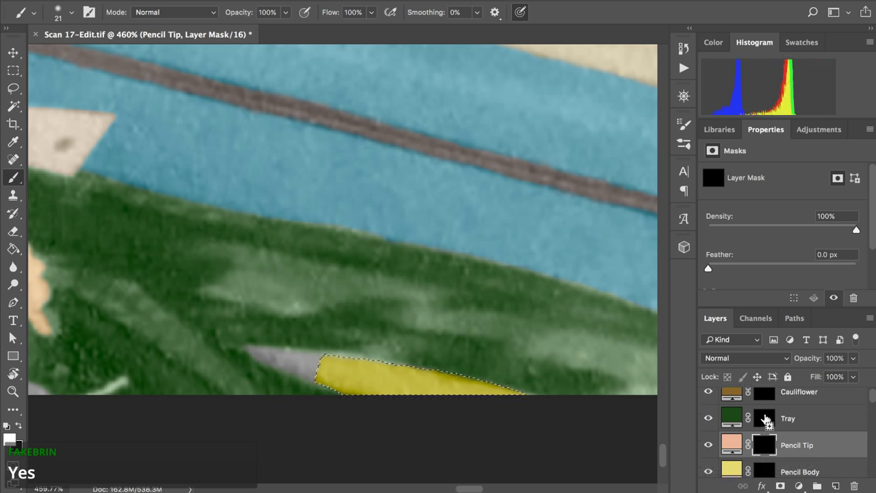
pyautogui.keyDown('ctrl'); pyautogui.click(766, 420); pyautogui.keyUp('ctrl')
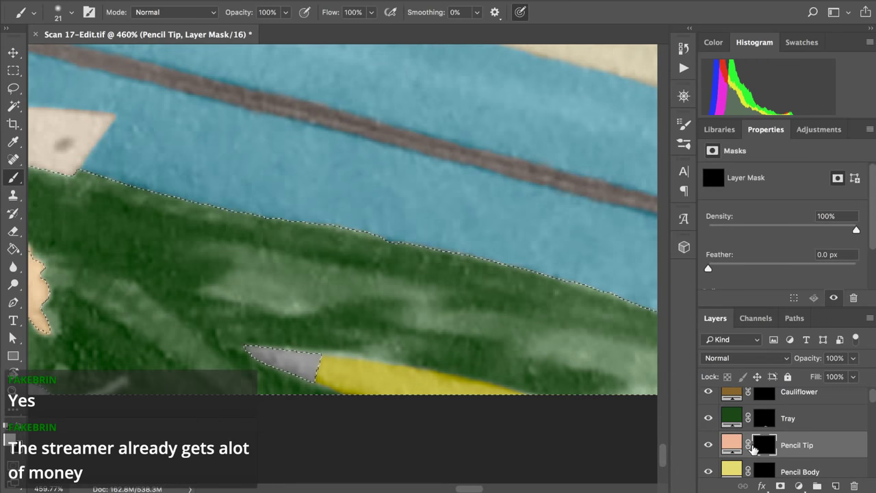
pyautogui.click(731, 444)
pyautogui.click(764, 445)
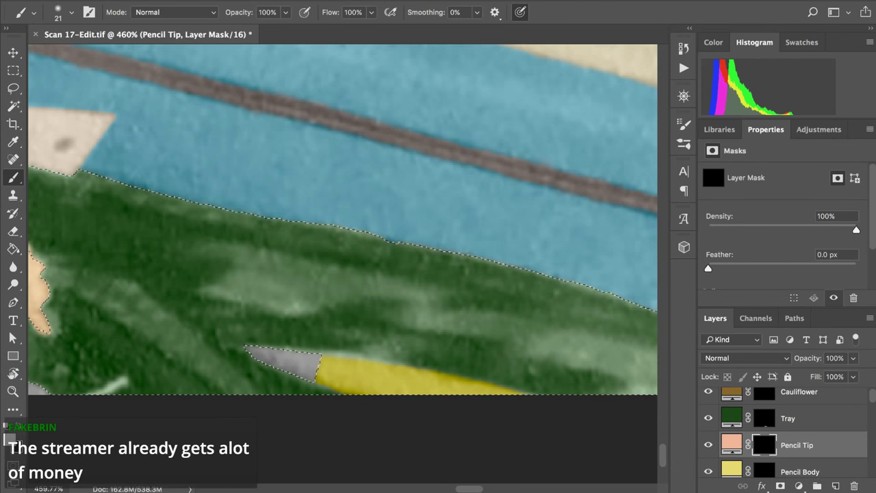
pyautogui.click(294, 0)
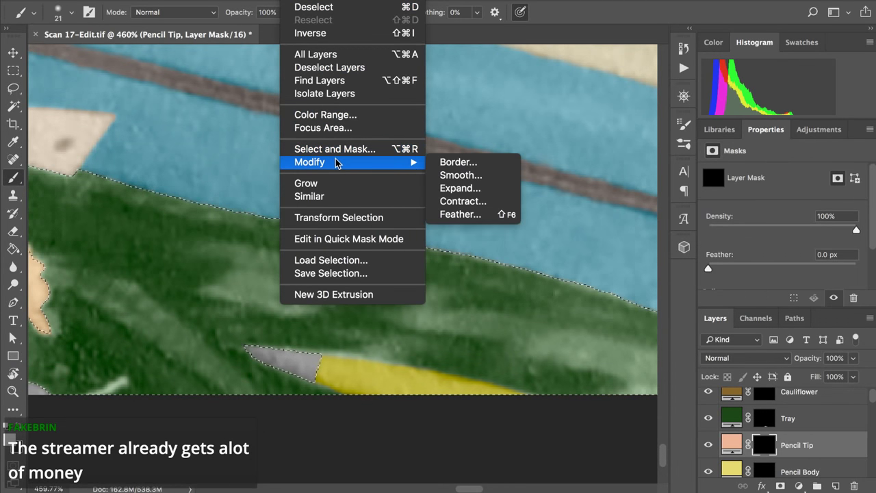
pyautogui.click(339, 32)
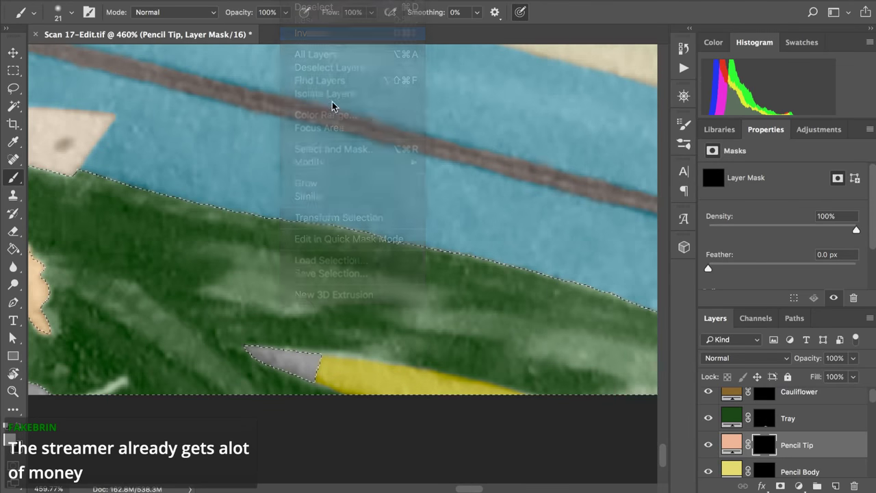
pyautogui.scroll(3, 299, 305)
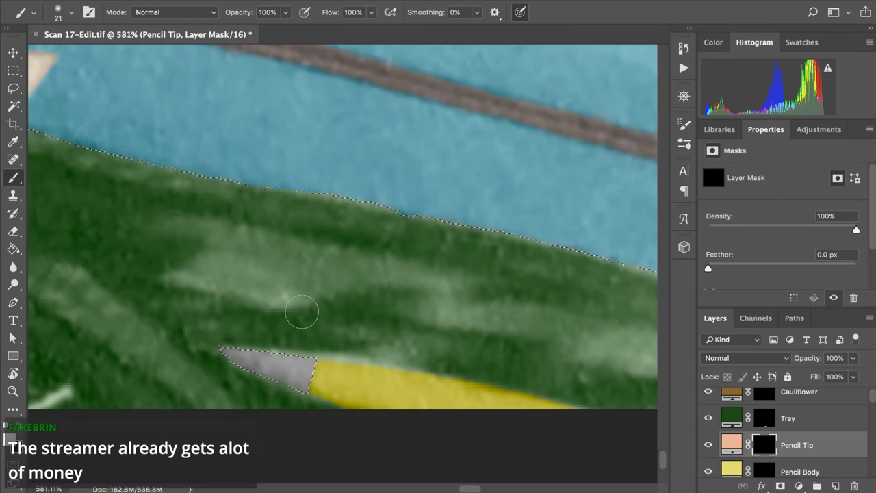
# Step: Paint white on the Pencil Tip mask over the pencil's sharpened tip, then deselect
pyautogui.moveTo(242, 370)
pyautogui.mouseDown()
pyautogui.moveTo(229, 355)
pyautogui.moveTo(303, 375)
pyautogui.moveTo(289, 367)
pyautogui.mouseUp()
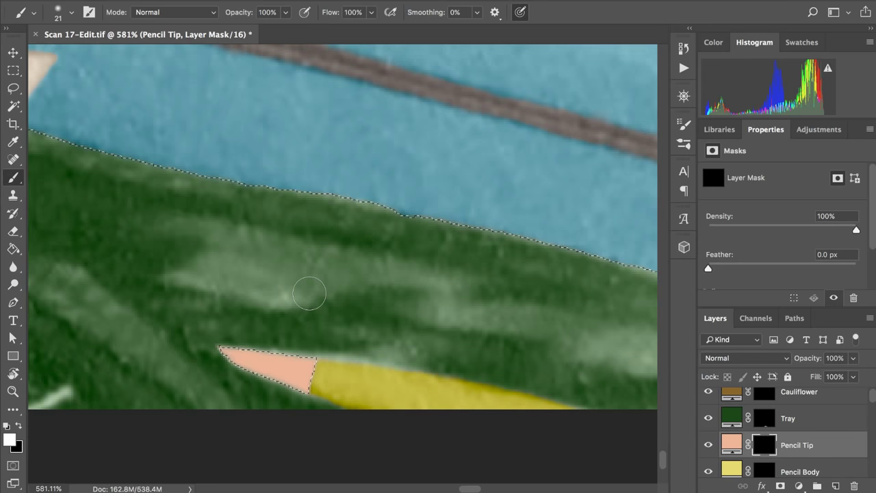
pyautogui.hotkey('ctrl', 'd')
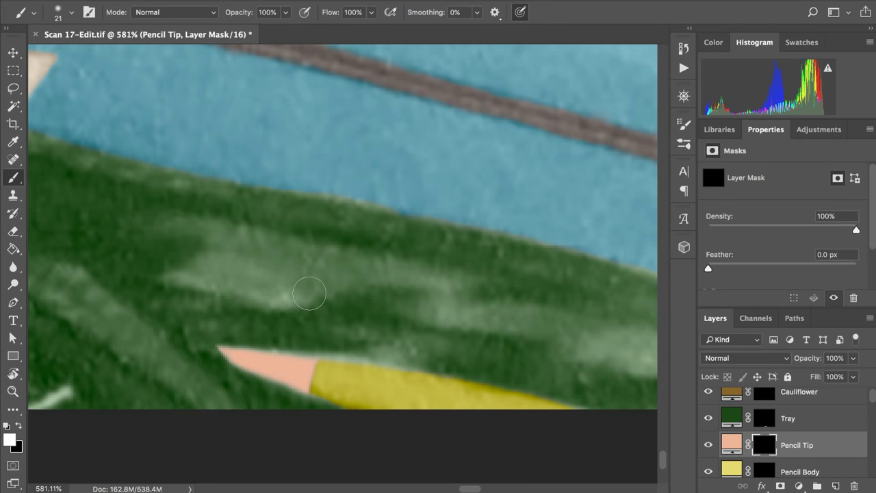
pyautogui.scroll(-5, 310, 296)
pyautogui.scroll(-3, 310, 296)
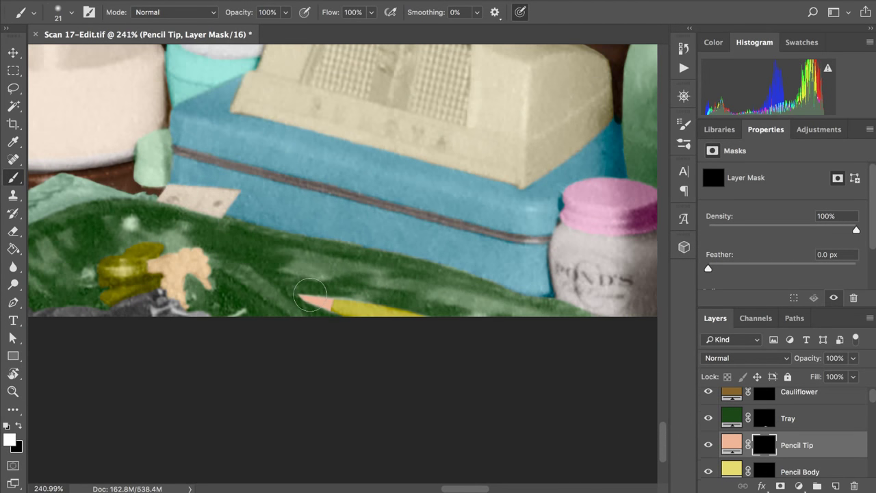
pyautogui.scroll(3, 310, 297)
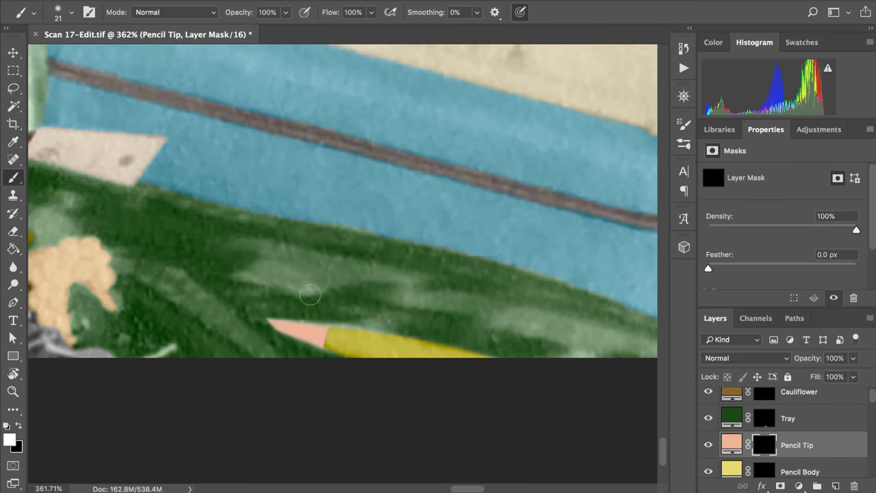
# Step: Set the Pencil Tip fill layer's blend mode to Color
pyautogui.click(733, 449)
pyautogui.click(728, 358)
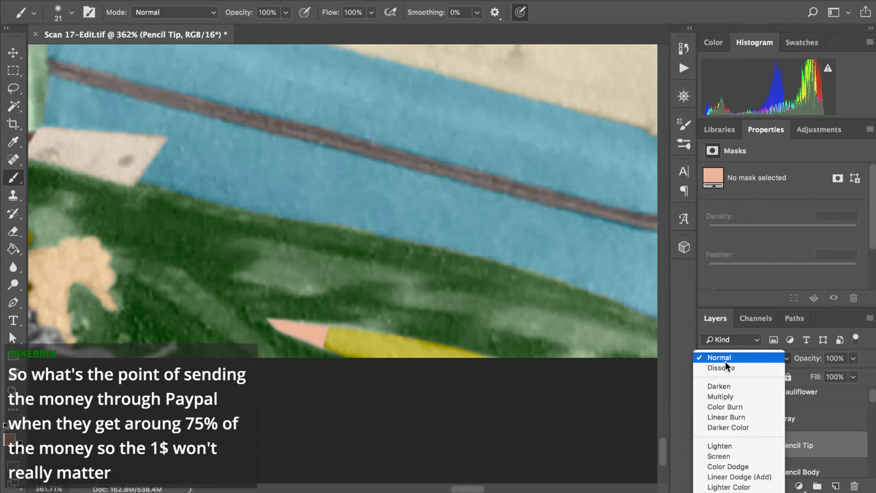
pyautogui.scroll(-2, 740, 411)
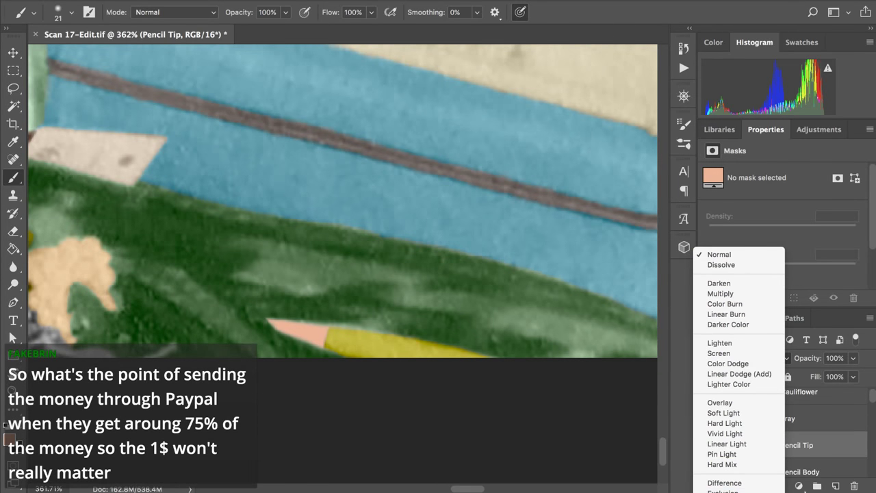
pyautogui.scroll(-2, 739, 411)
pyautogui.scroll(-3, 740, 411)
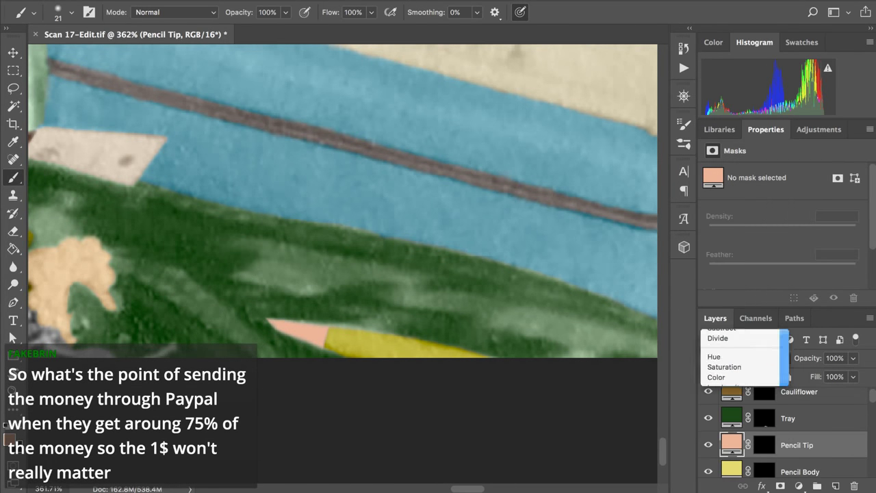
pyautogui.click(719, 376)
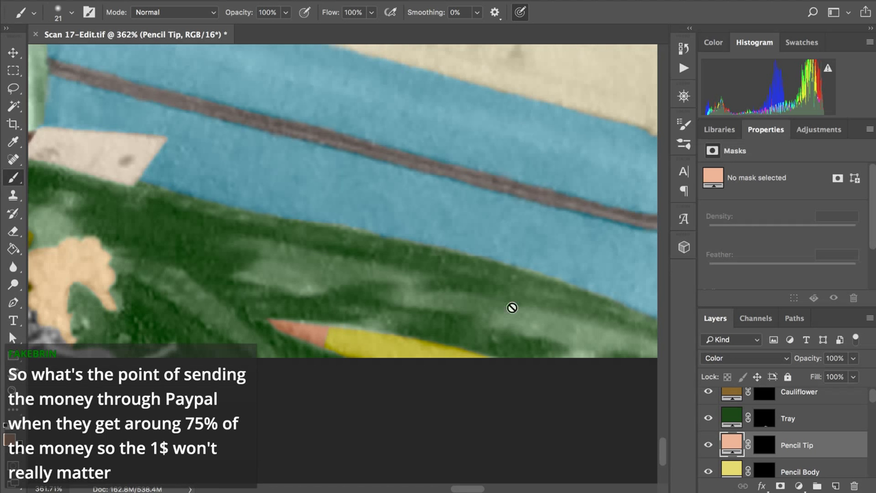
pyautogui.scroll(-3, 520, 313)
pyautogui.scroll(-3, 511, 313)
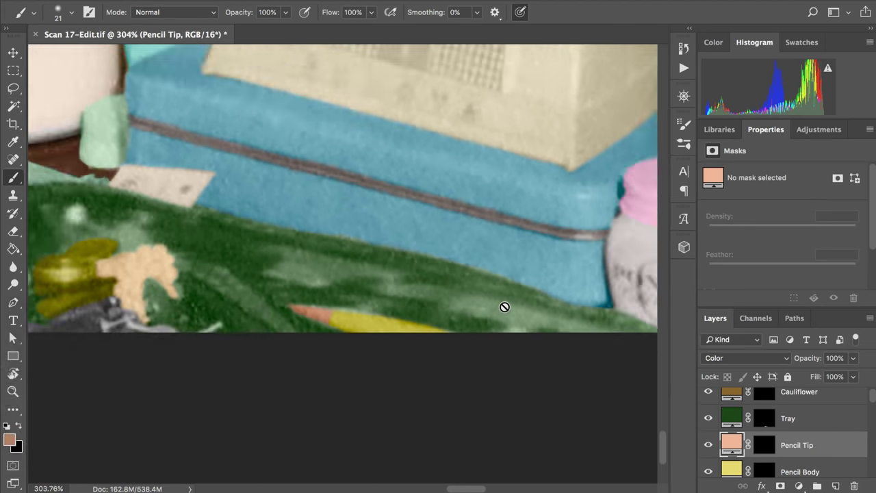
pyautogui.scroll(-1, 471, 282)
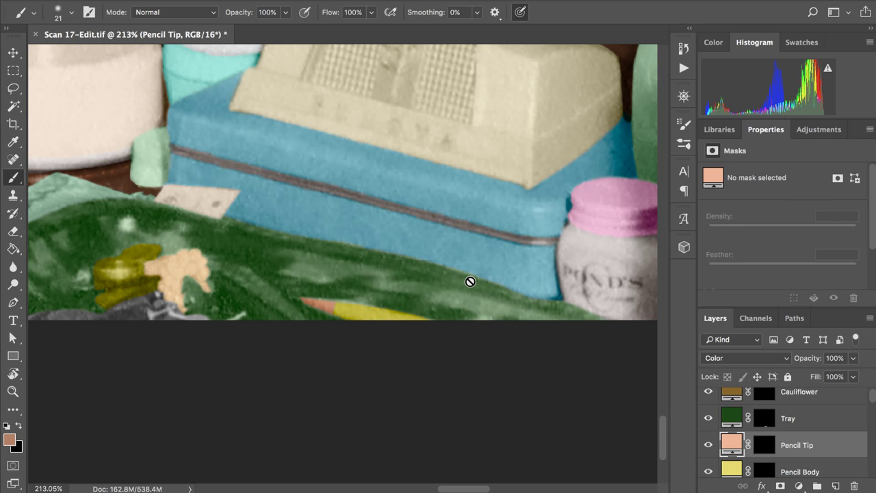
# Step: Save the document with Cmd+S and zoom in on the pencil
pyautogui.press('cmd+s')
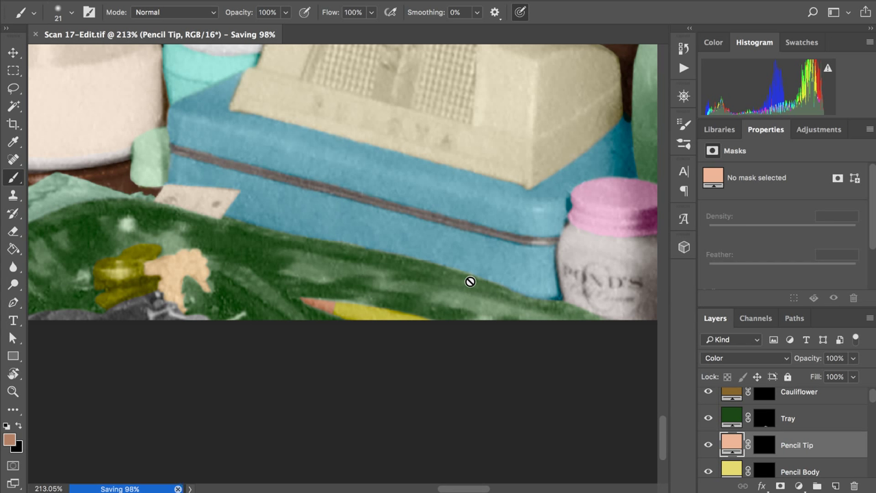
pyautogui.scroll(5, 470, 281)
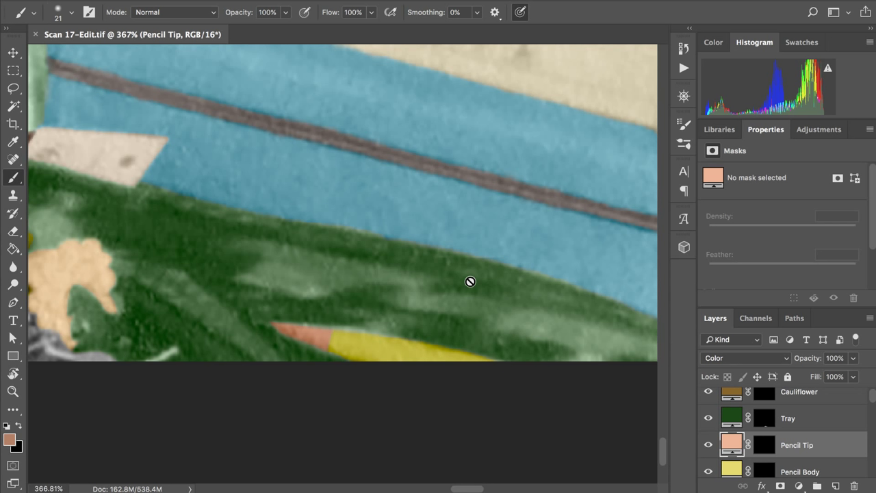
pyautogui.scroll(2, 470, 281)
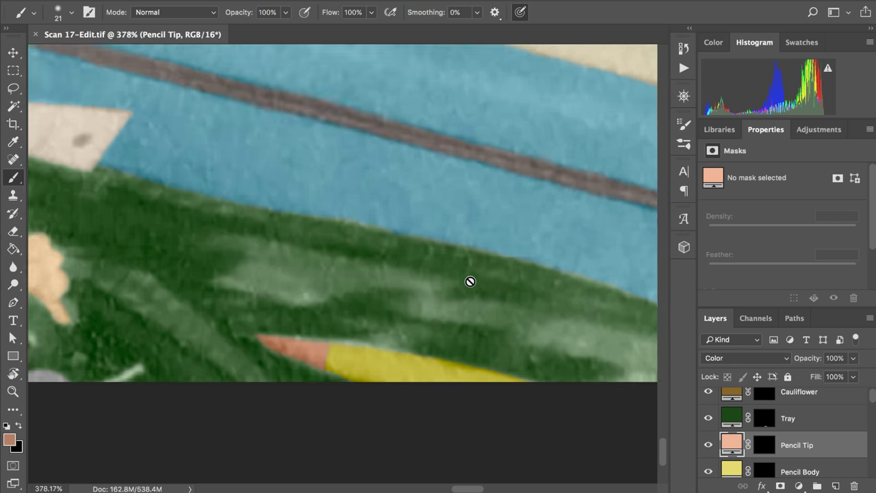
pyautogui.scroll(-1, 527, 328)
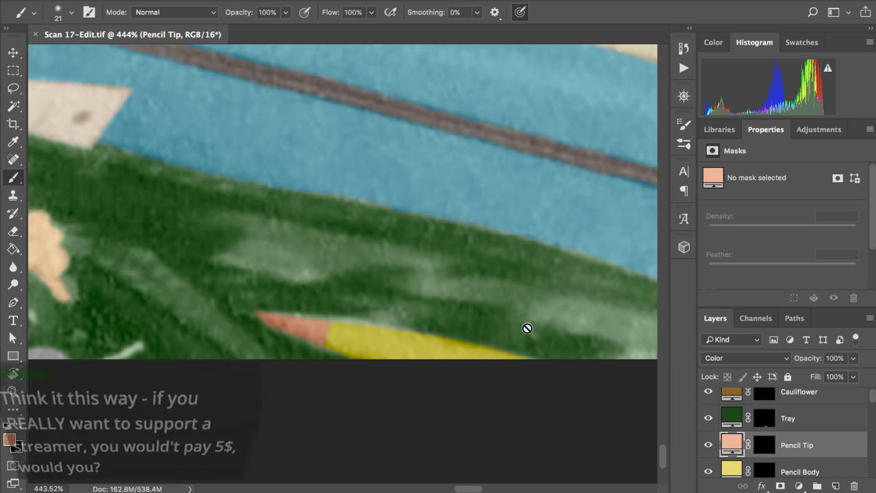
pyautogui.scroll(2, 527, 328)
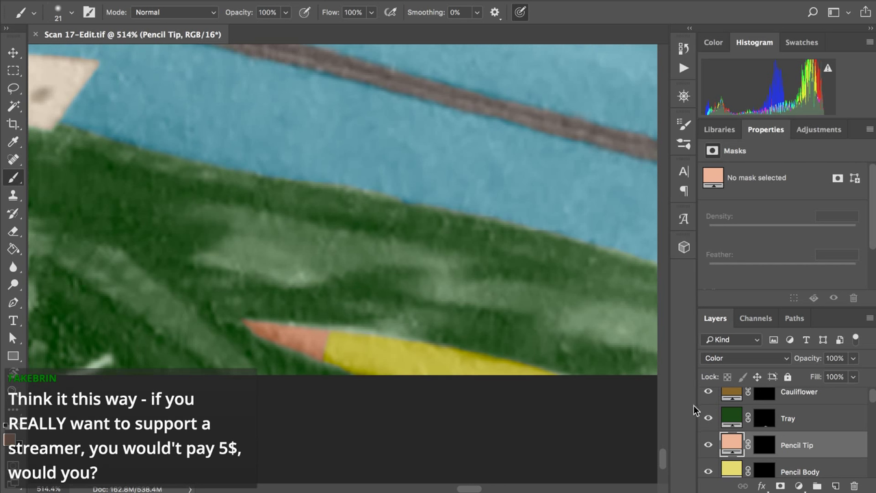
# Step: Change the Pencil Tip fill colour to the paler peach e5d0b6
pyautogui.doubleClick(732, 444)
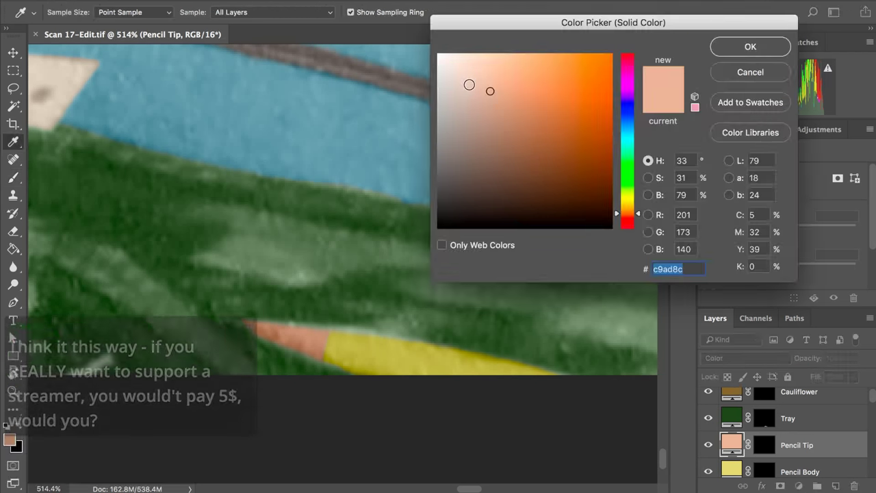
pyautogui.click(472, 88)
pyautogui.moveTo(472, 83); pyautogui.dragTo(475, 73)
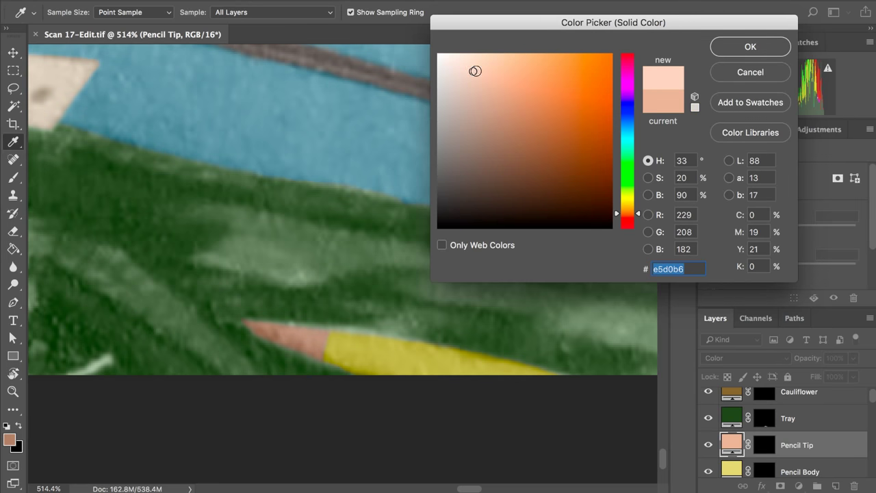
pyautogui.click(715, 46)
pyautogui.press('b')
pyautogui.scroll(-10, 504, 113)
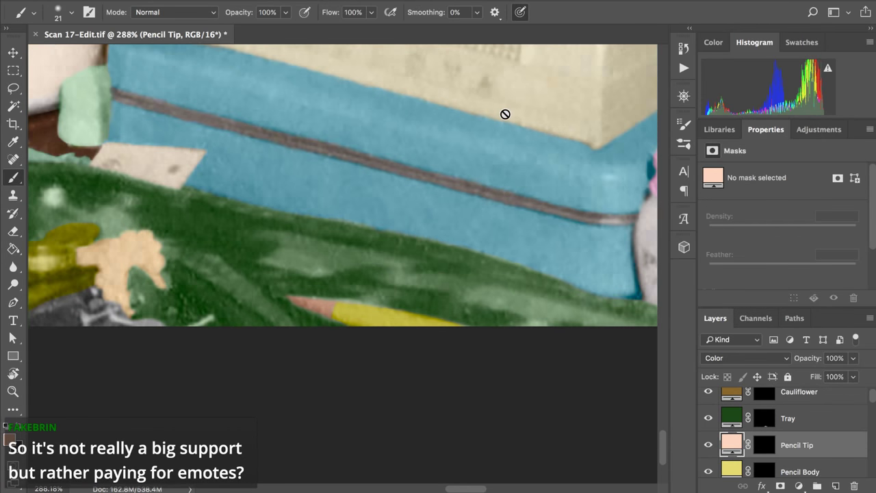
pyautogui.scroll(-2, 504, 114)
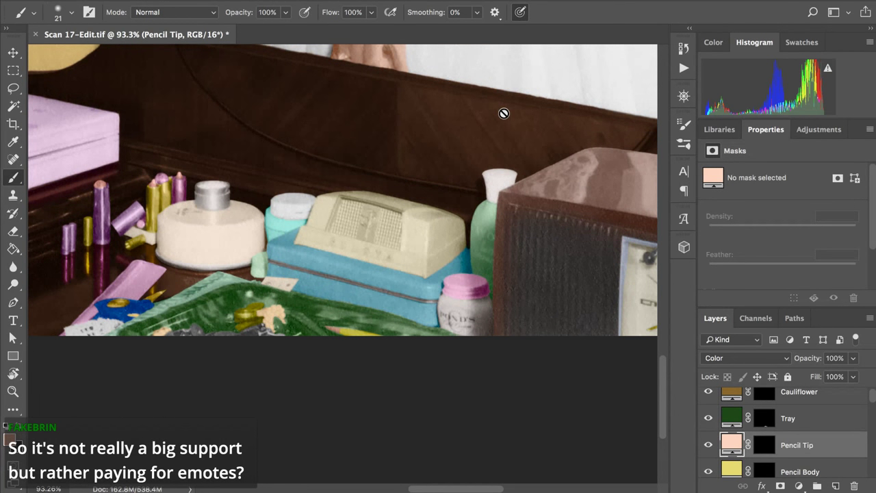
pyautogui.scroll(-3, 504, 114)
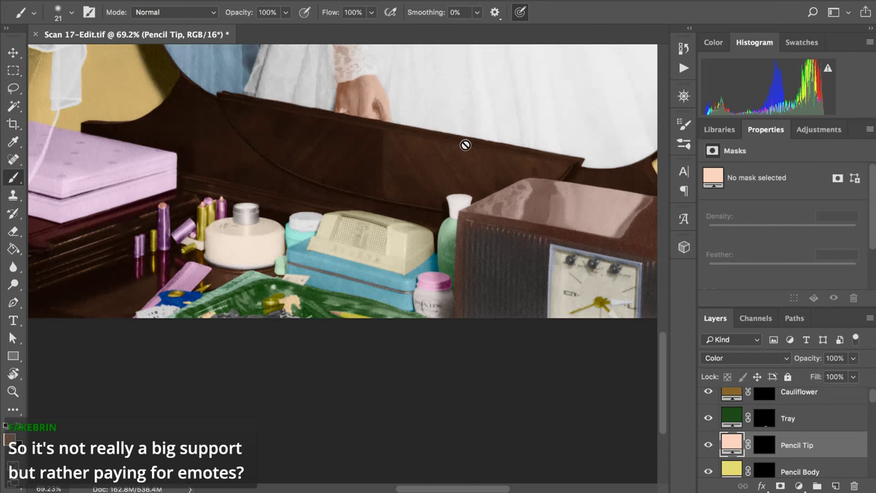
pyautogui.scroll(-5, 466, 144)
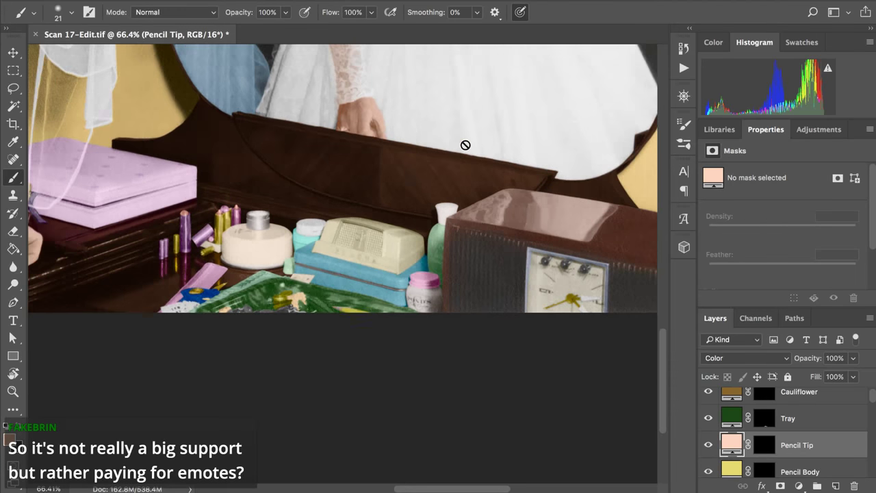
pyautogui.scroll(1, 465, 145)
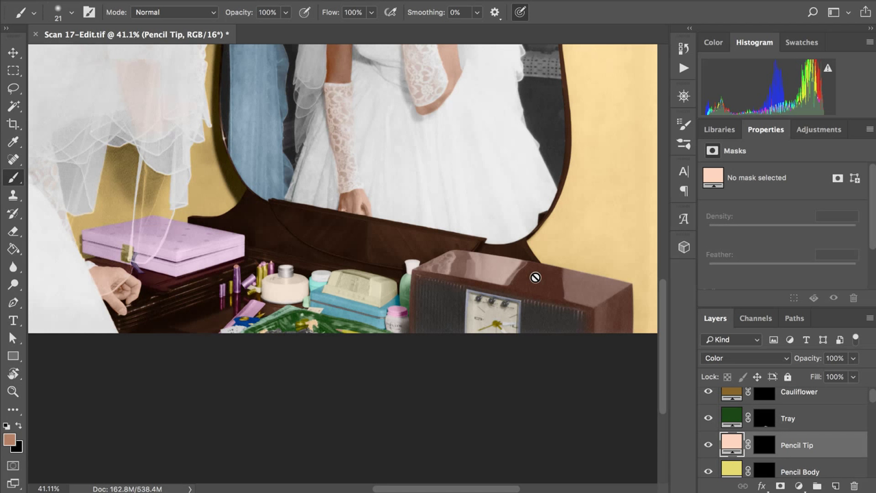
pyautogui.scroll(3, 536, 277)
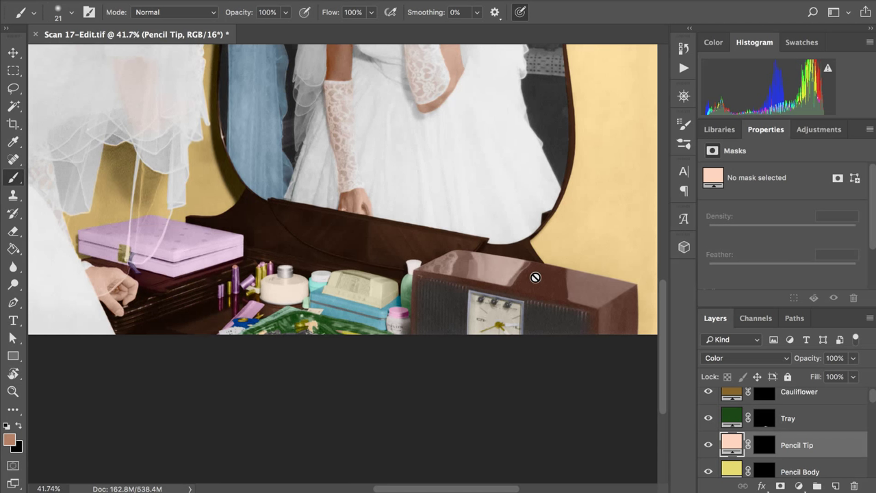
pyautogui.scroll(3, 535, 277)
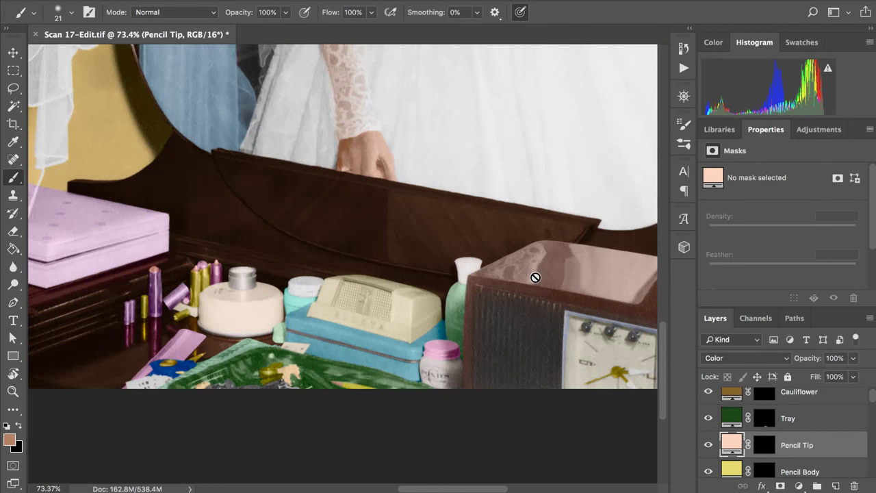
# Step: Zoom in on the tray to see the coins and clump up close
pyautogui.scroll(3, 533, 274)
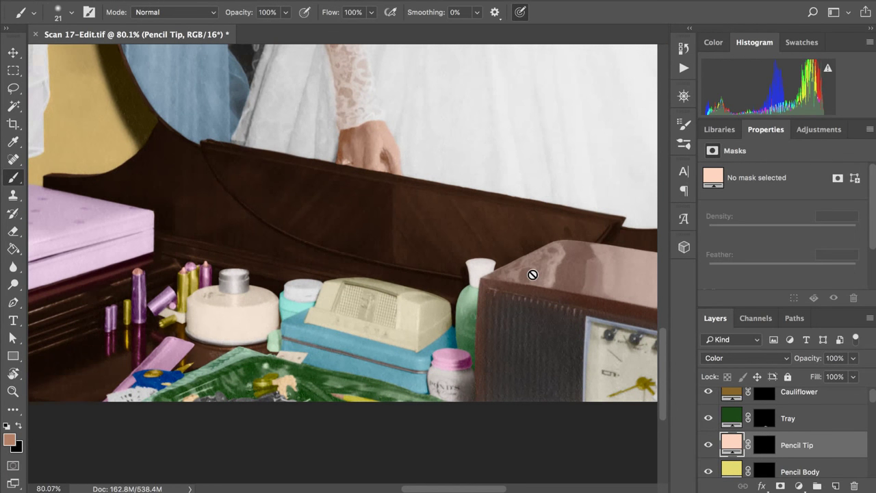
pyautogui.scroll(-1, 533, 274)
pyautogui.scroll(3, 533, 275)
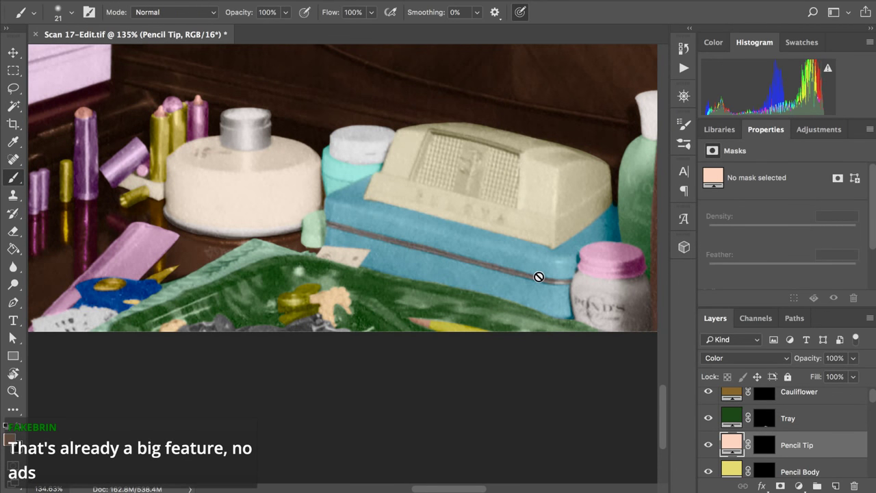
pyautogui.scroll(6, 539, 277)
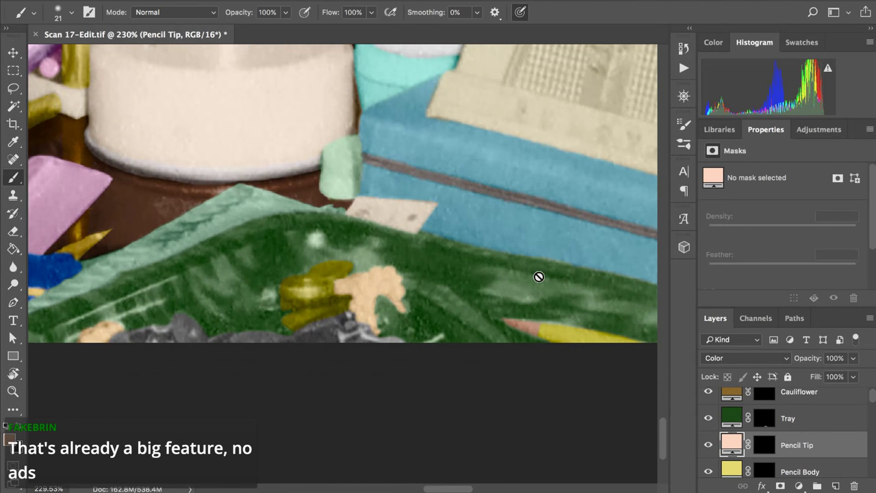
pyautogui.scroll(4, 539, 277)
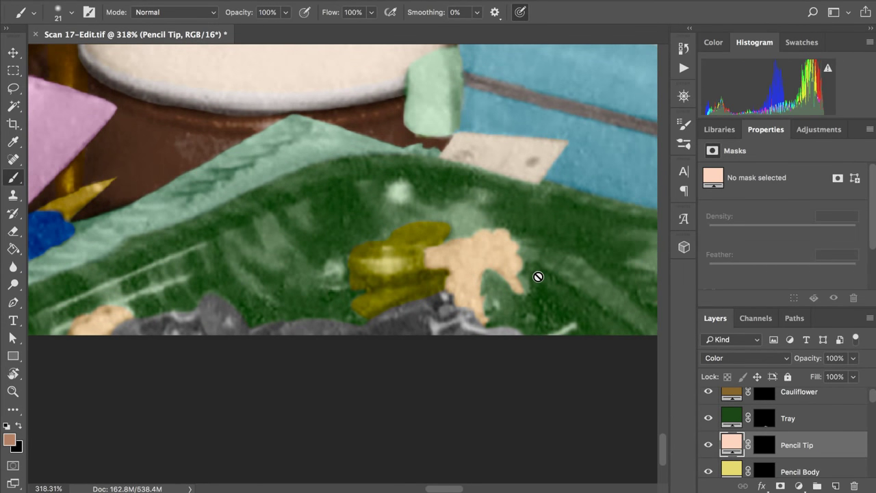
pyautogui.scroll(3, 538, 277)
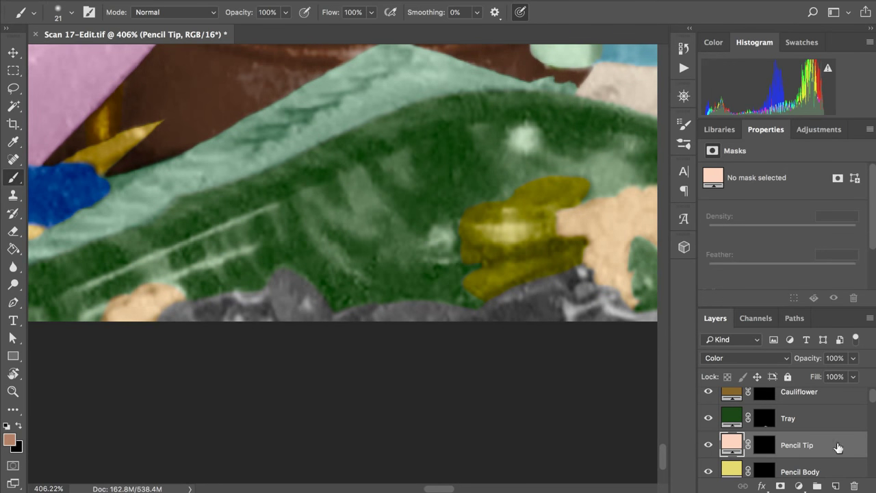
pyautogui.scroll(1, 831, 452)
# Step: Above the Cauliflower layer, add a yellow-green Solid Color fill layer
pyautogui.click(804, 415)
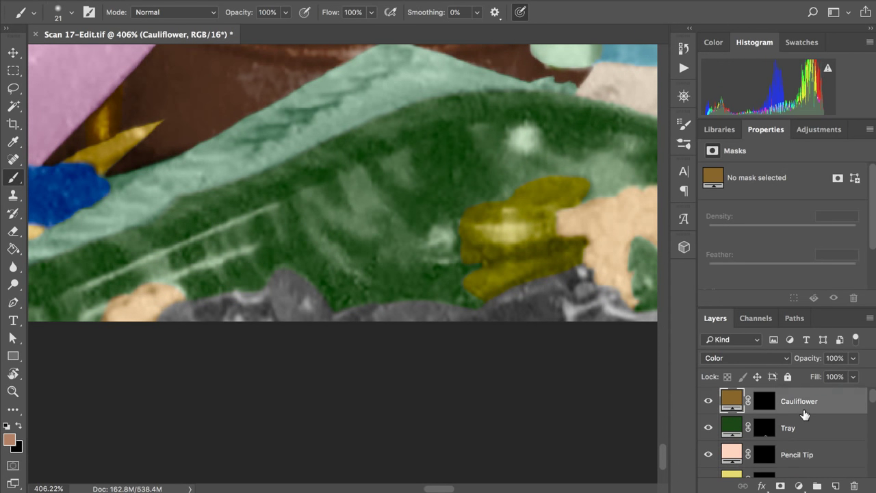
pyautogui.click(798, 486)
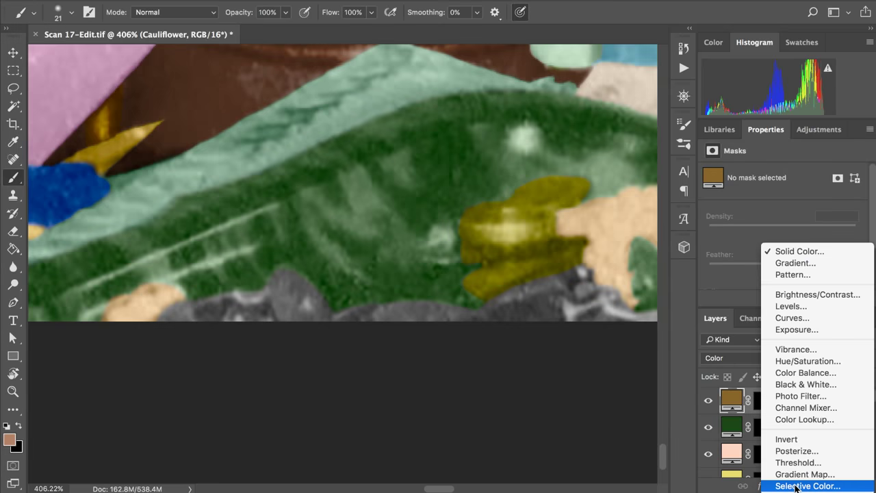
pyautogui.click(799, 248)
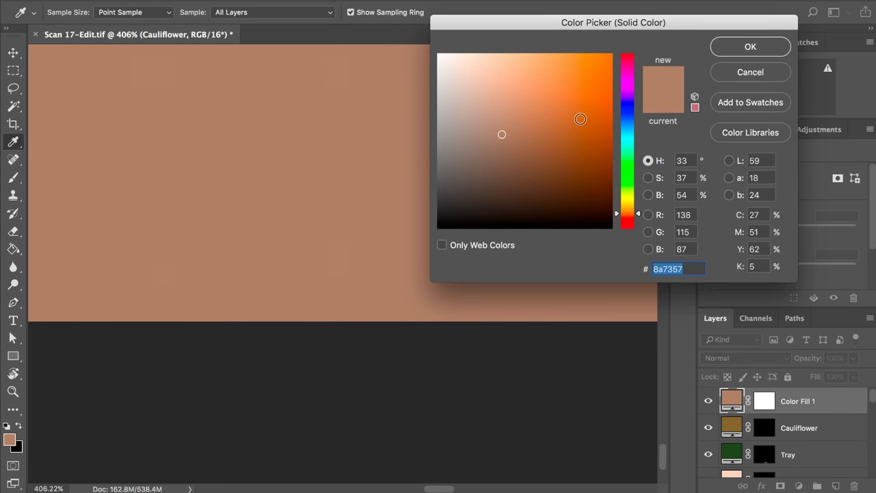
pyautogui.click(581, 119)
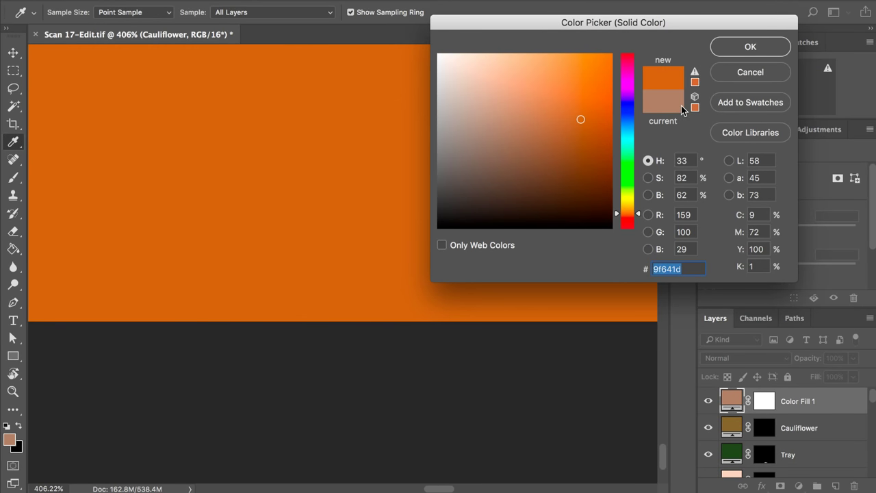
pyautogui.click(633, 197)
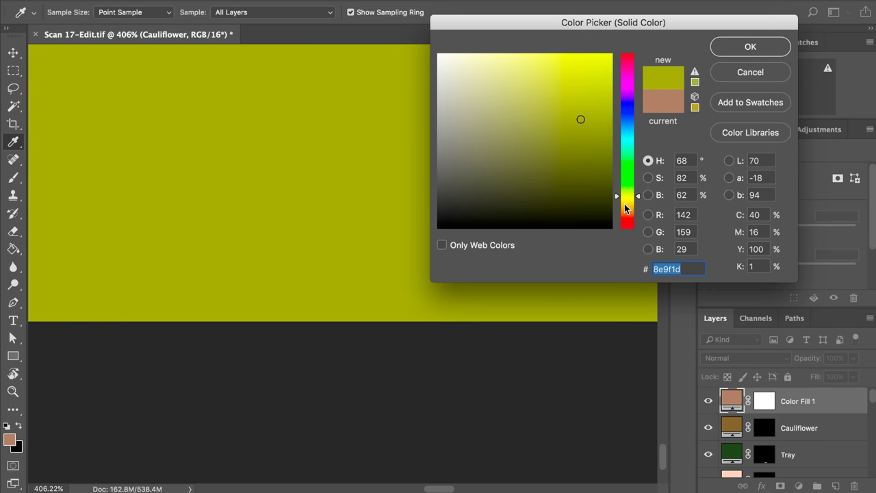
pyautogui.click(752, 51)
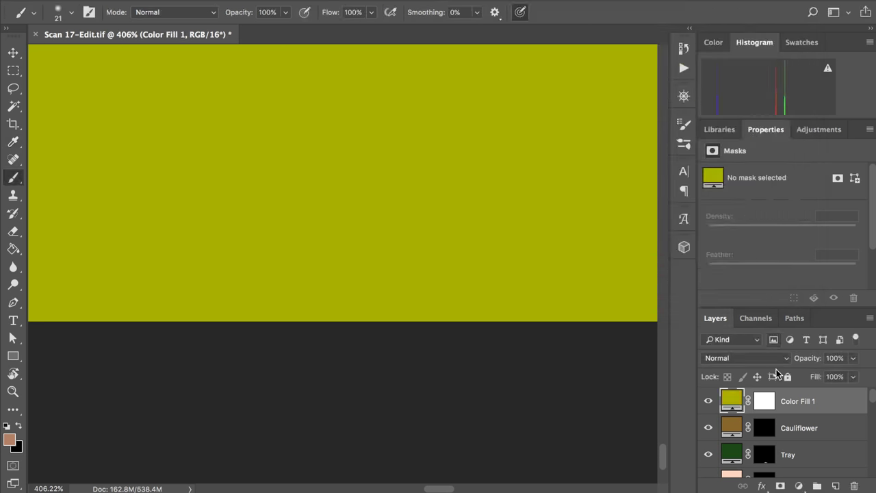
# Step: Rename the fill layer 'Coin thing' and invert its mask to black
pyautogui.doubleClick(797, 402)
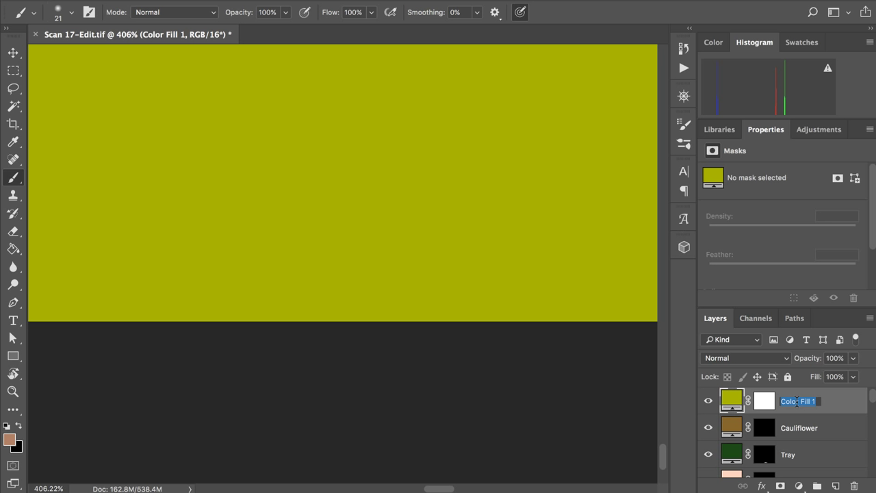
pyautogui.press('BackSpace')
pyautogui.write('Coin thing')
pyautogui.press('Return')
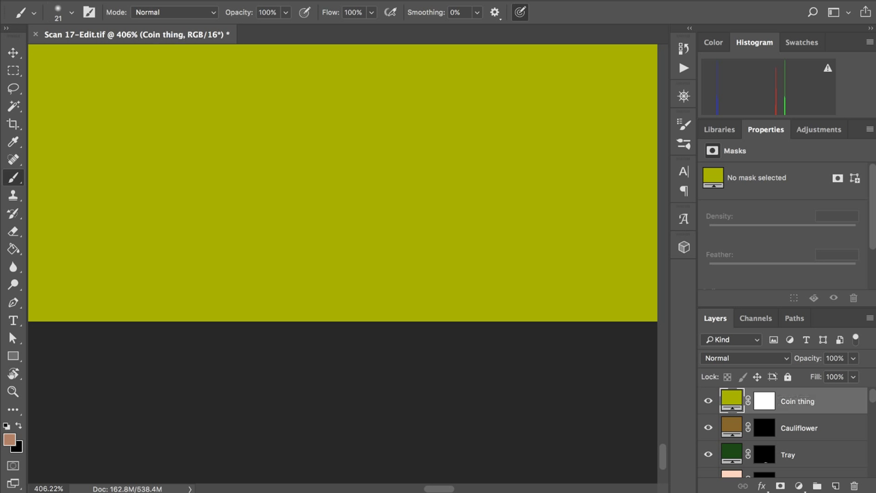
pyautogui.click(765, 401)
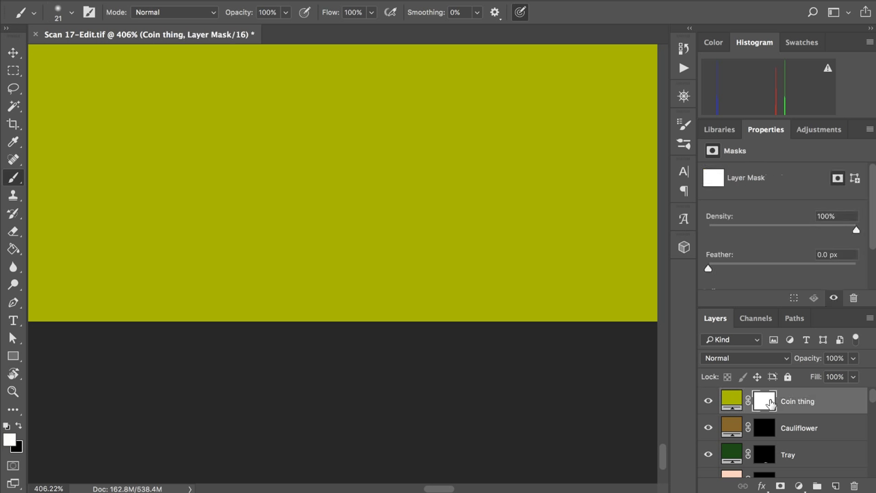
pyautogui.press('super+i')
# Step: Load the tray's mask as a selection and invert it to exclude the tray
pyautogui.scroll(5, 400, 337)
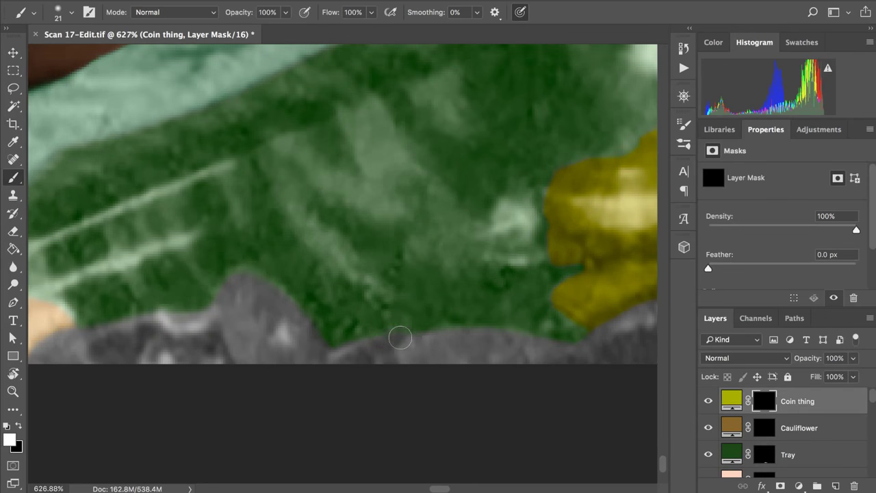
pyautogui.hscroll(-5, 400, 338)
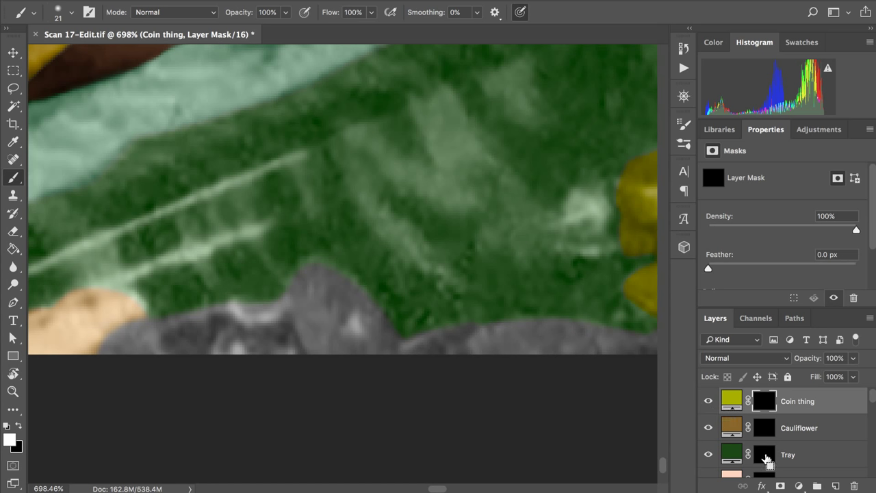
pyautogui.keyDown('ctrl'); pyautogui.click(765, 457); pyautogui.keyUp('ctrl')
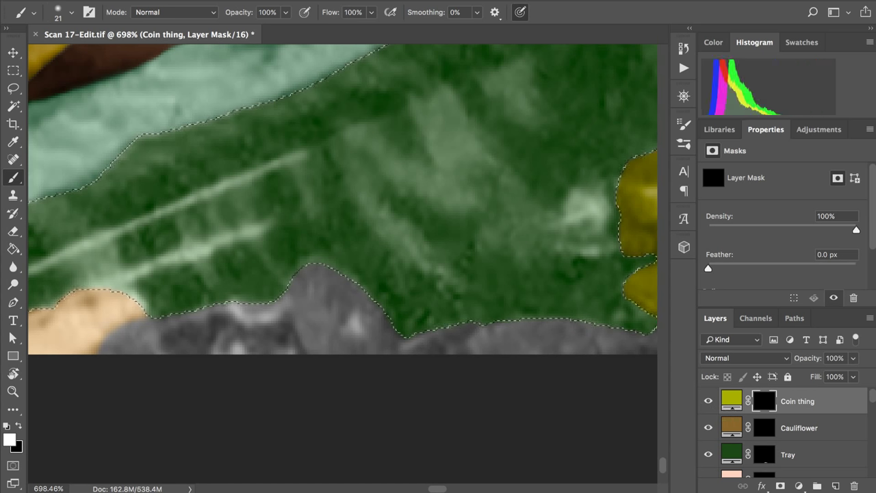
pyautogui.click(298, 0)
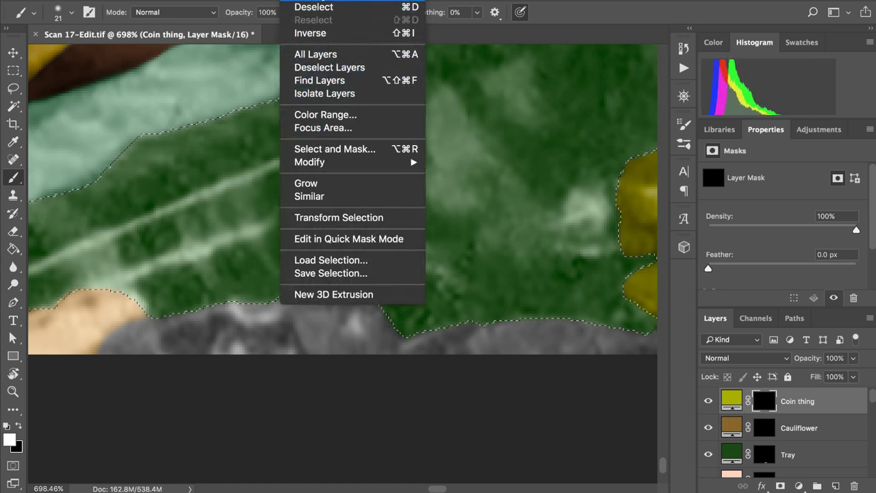
pyautogui.click(327, 33)
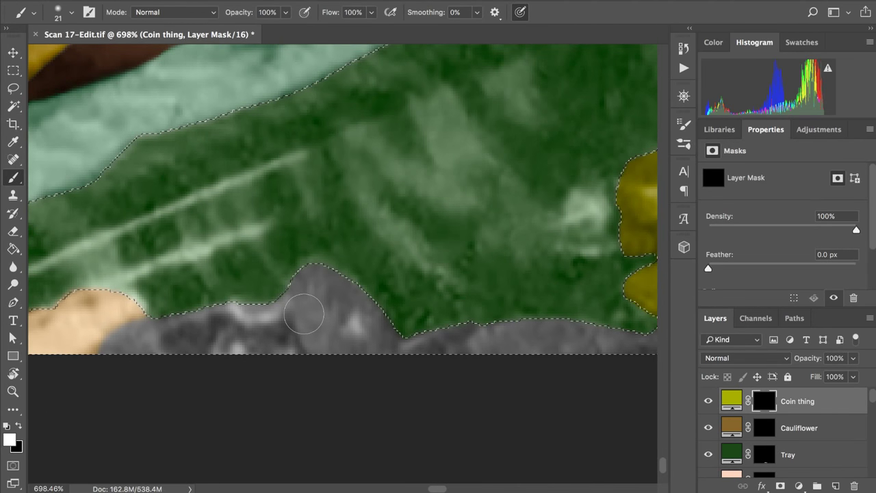
# Step: Paint white on the Coin thing mask over the coins at the tray's lower edge
pyautogui.moveTo(304, 314)
pyautogui.mouseDown()
pyautogui.moveTo(298, 279)
pyautogui.moveTo(314, 354)
pyautogui.mouseUp()
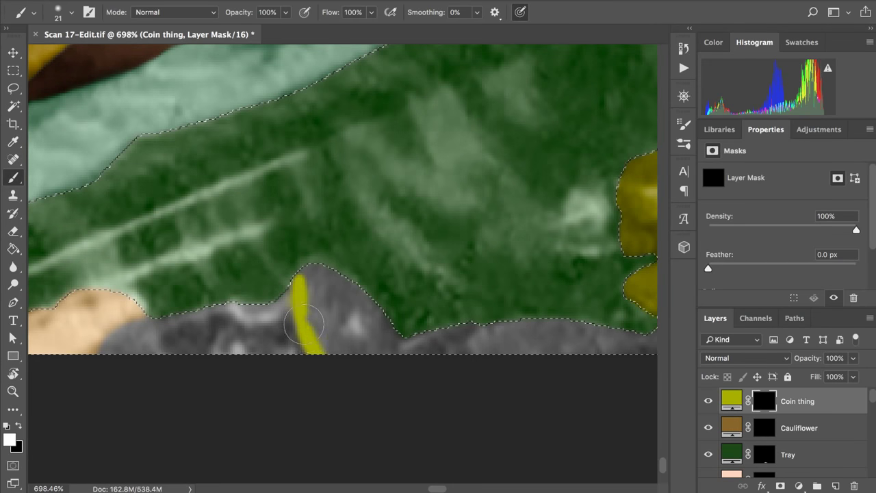
pyautogui.moveTo(310, 260)
pyautogui.mouseDown()
pyautogui.moveTo(347, 256)
pyautogui.moveTo(383, 304)
pyautogui.moveTo(386, 340)
pyautogui.mouseUp()
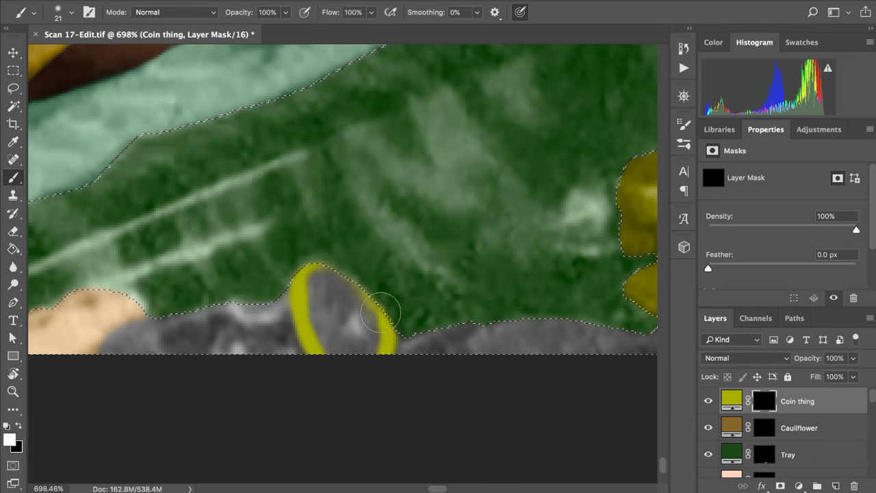
pyautogui.click(339, 276)
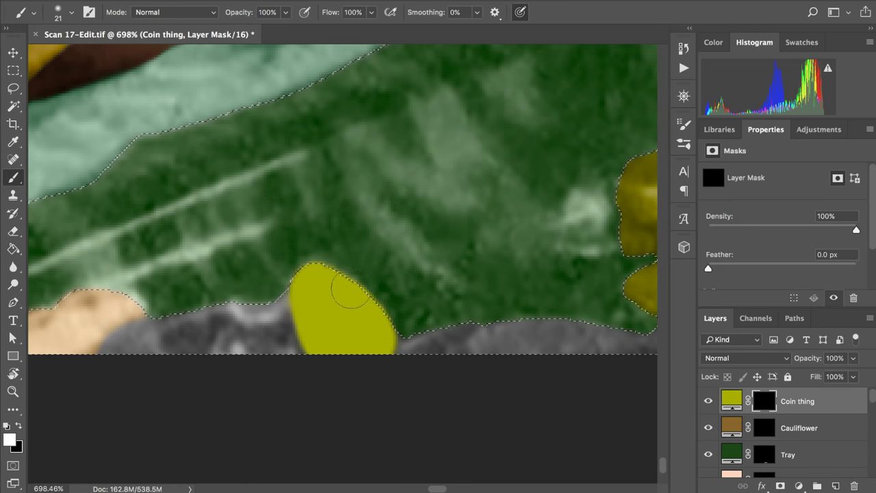
pyautogui.moveTo(232, 359)
pyautogui.mouseDown()
pyautogui.moveTo(237, 349)
pyautogui.moveTo(248, 358)
pyautogui.mouseUp()
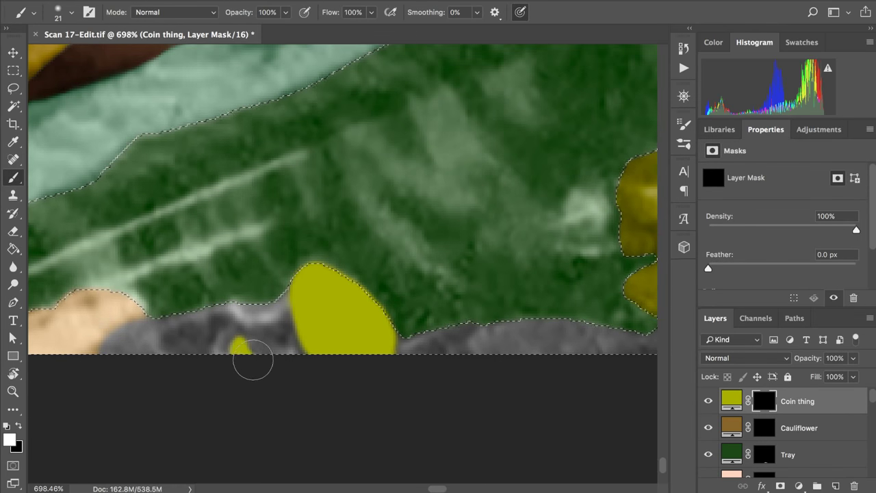
# Step: Pan right and paint yellow-green onto the coins beneath the clump
pyautogui.scroll(-1, 233, 346)
pyautogui.hscroll(1, 233, 346)
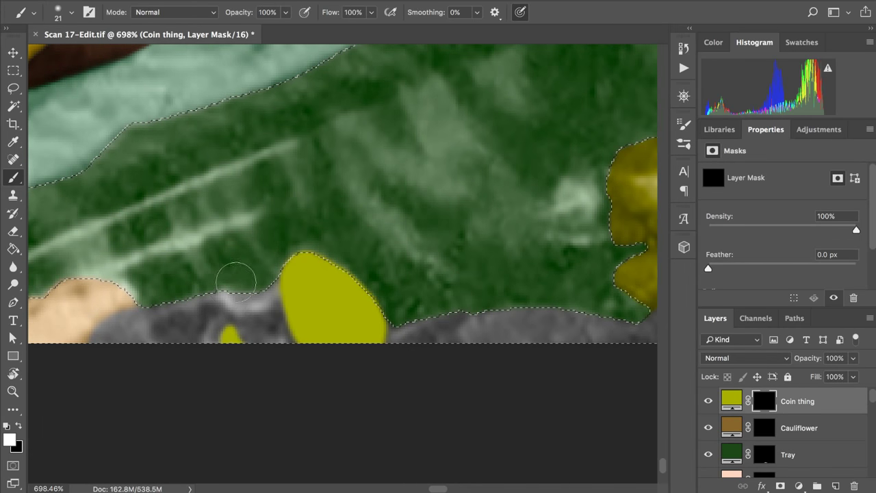
pyautogui.hscroll(10, 231, 278)
pyautogui.hscroll(5, 263, 268)
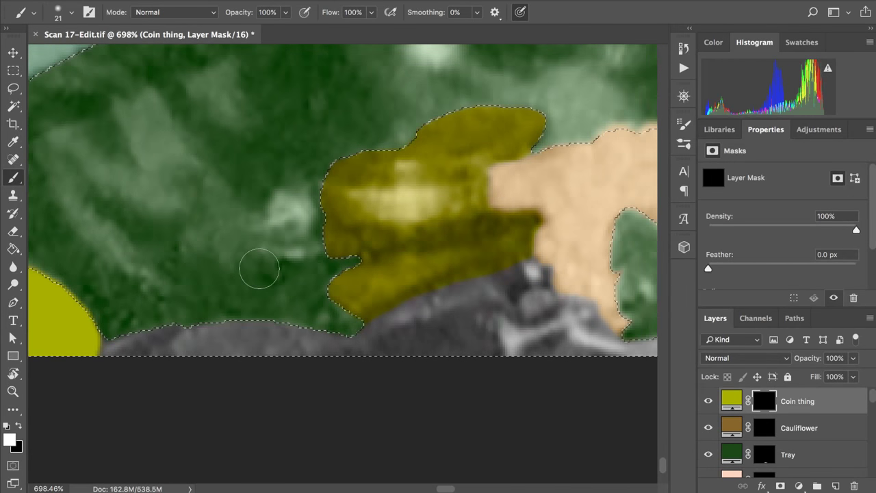
pyautogui.scroll(-1, 261, 264)
pyautogui.hscroll(1, 287, 274)
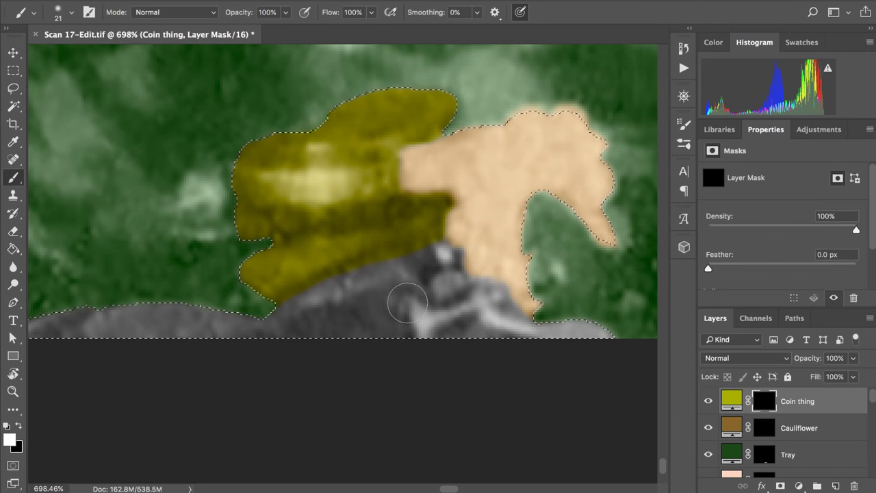
pyautogui.moveTo(404, 305)
pyautogui.mouseDown()
pyautogui.moveTo(409, 332)
pyautogui.moveTo(399, 308)
pyautogui.moveTo(411, 290)
pyautogui.moveTo(435, 313)
pyautogui.mouseUp()
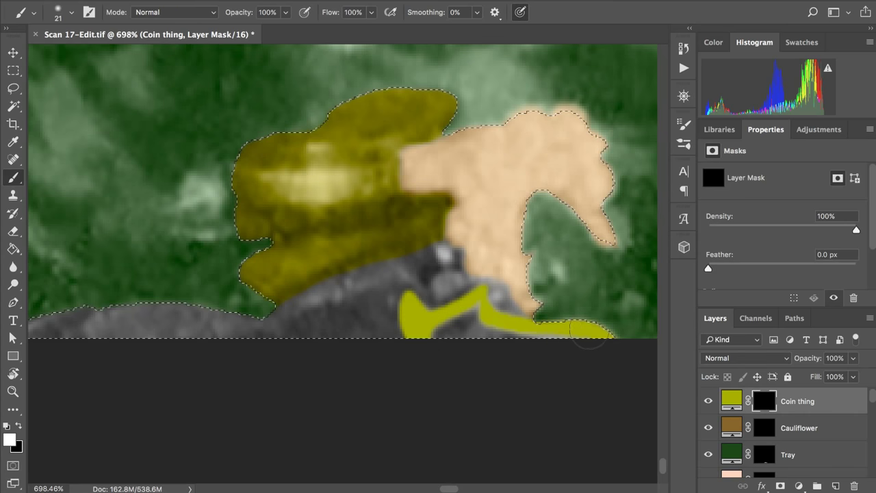
# Step: Review the coin colouring across the tray, briefly swapping foreground black and white for touch-ups
pyautogui.scroll(-4, 609, 340)
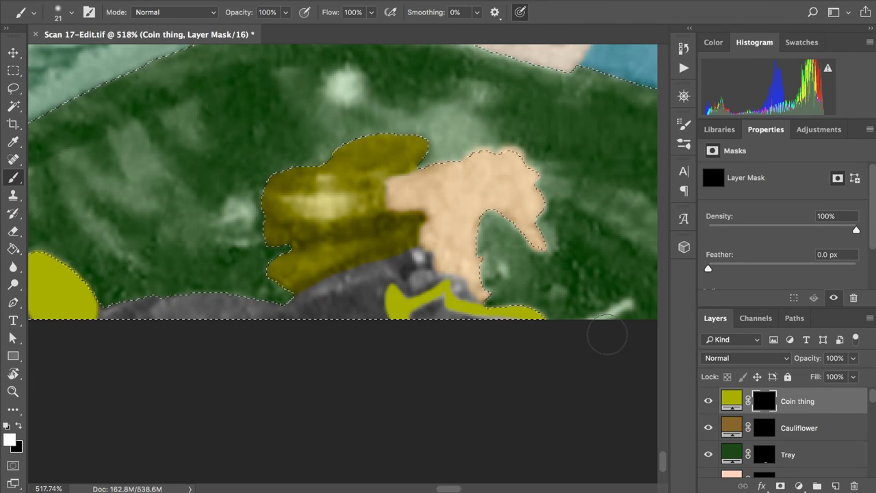
pyautogui.scroll(10, 607, 335)
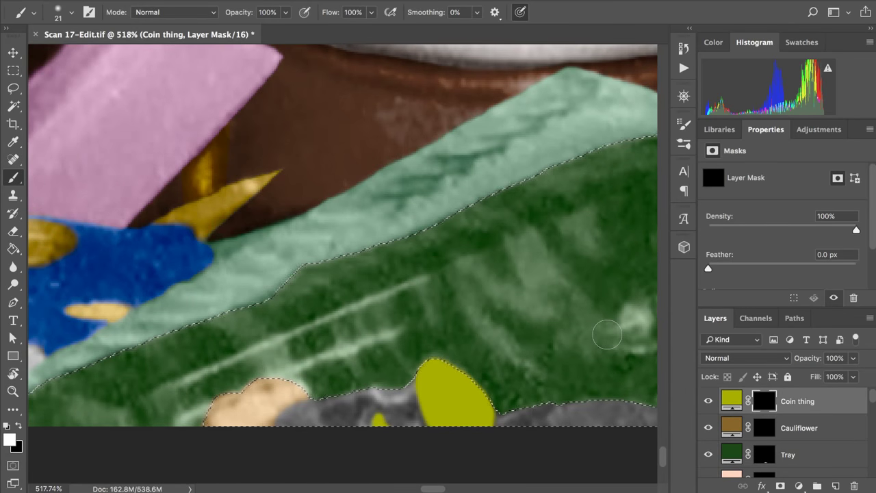
pyautogui.hscroll(3, 607, 335)
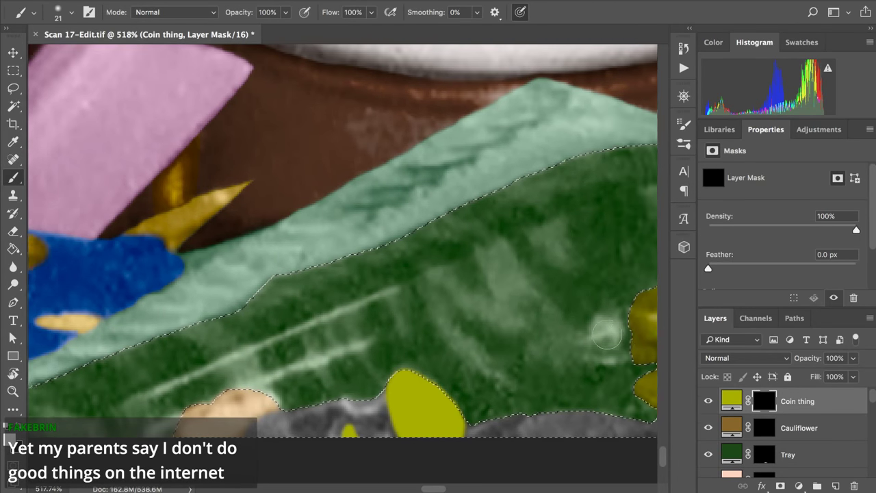
pyautogui.scroll(-5, 607, 335)
pyautogui.hscroll(5, 607, 334)
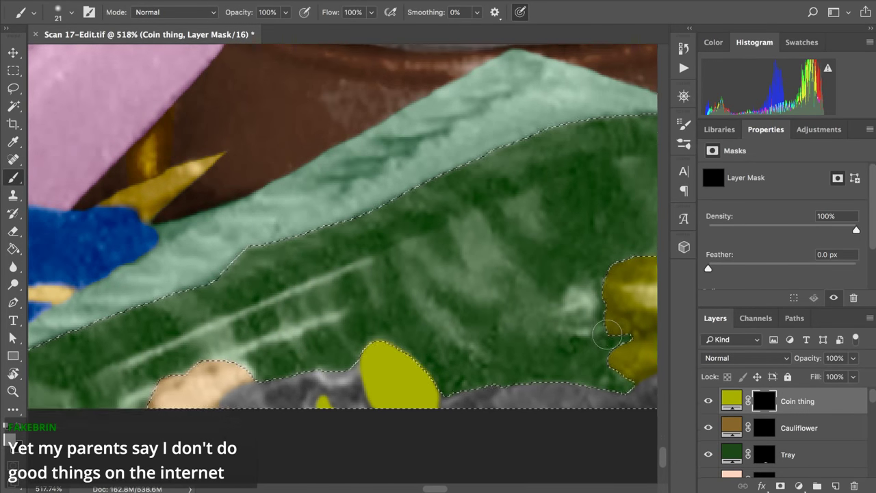
pyautogui.hscroll(15, 607, 335)
pyautogui.scroll(-3, 607, 335)
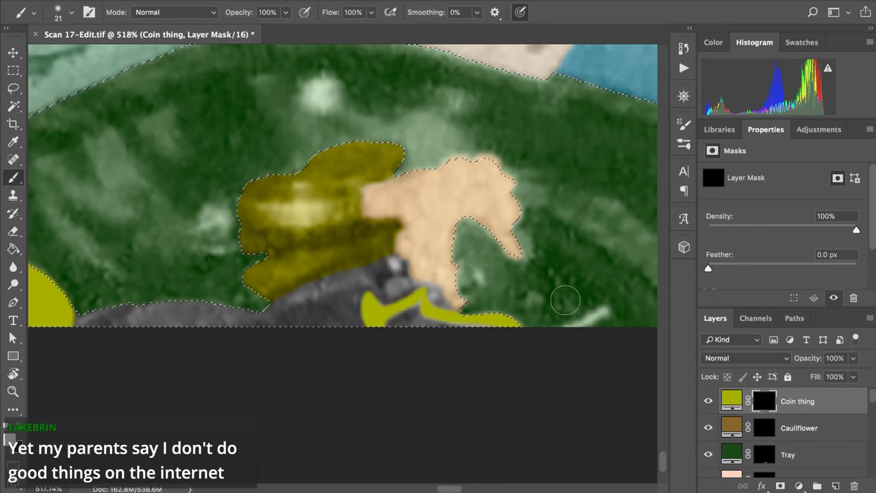
pyautogui.scroll(-1, 566, 299)
pyautogui.scroll(3, 566, 299)
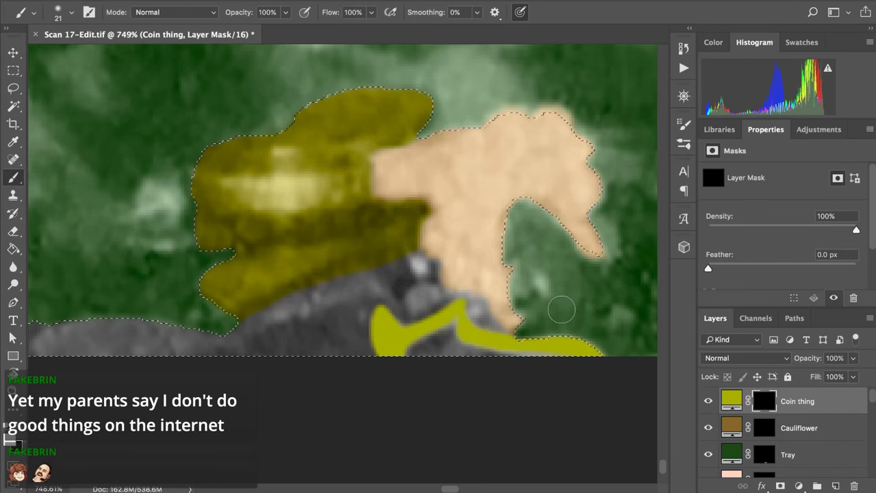
pyautogui.scroll(1, 565, 310)
pyautogui.press('x')
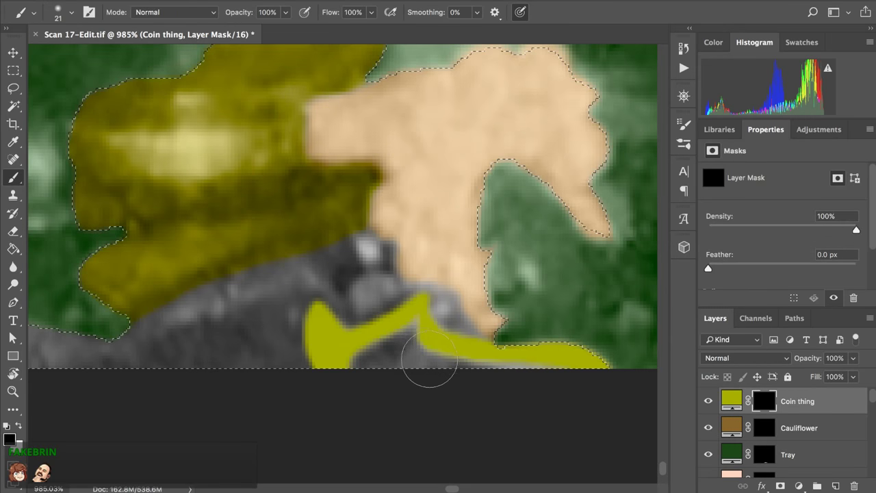
pyautogui.press('x')
pyautogui.scroll(-3, 423, 267)
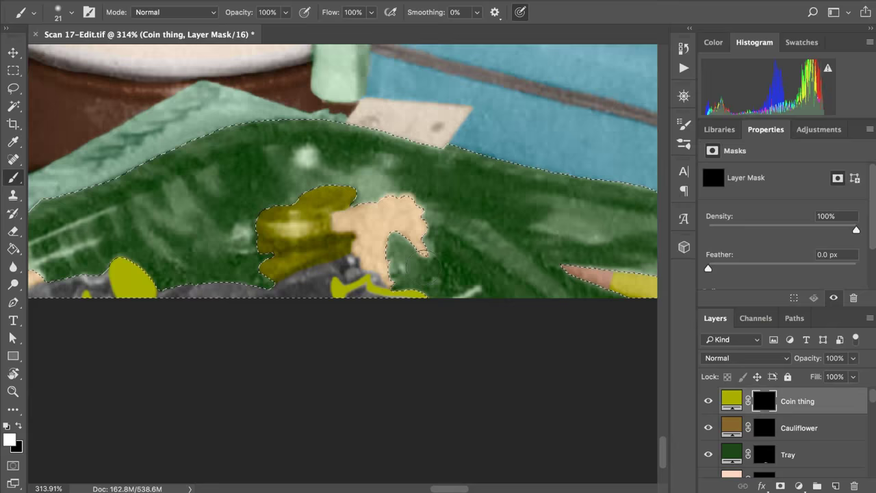
pyautogui.scroll(5, 423, 267)
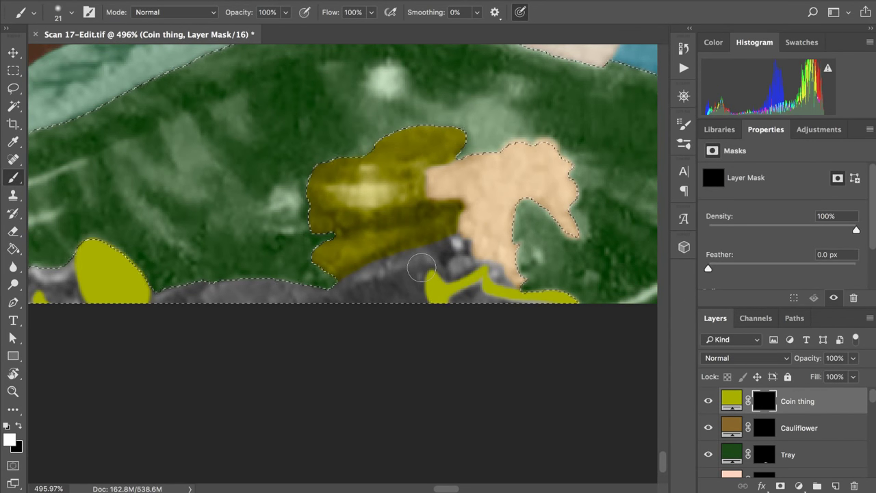
pyautogui.hscroll(-2, 421, 268)
pyautogui.scroll(-2, 421, 269)
pyautogui.hscroll(-10, 421, 269)
pyautogui.scroll(4, 421, 268)
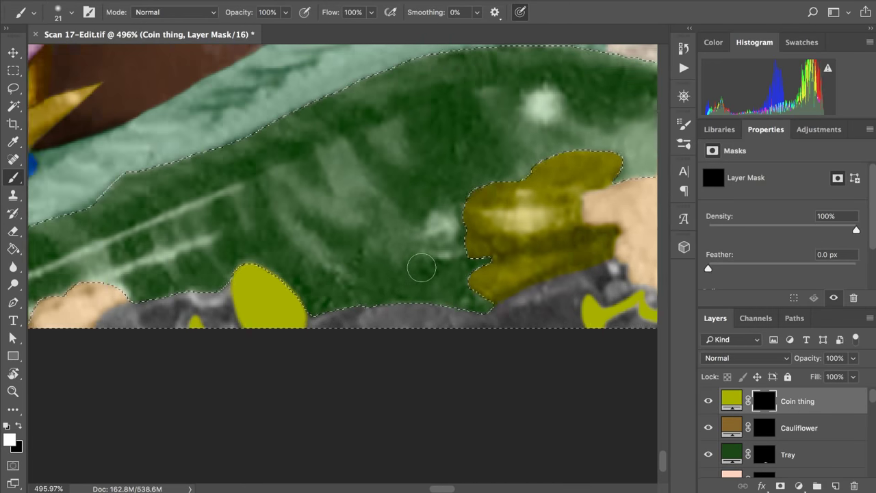
pyautogui.hscroll(2, 421, 269)
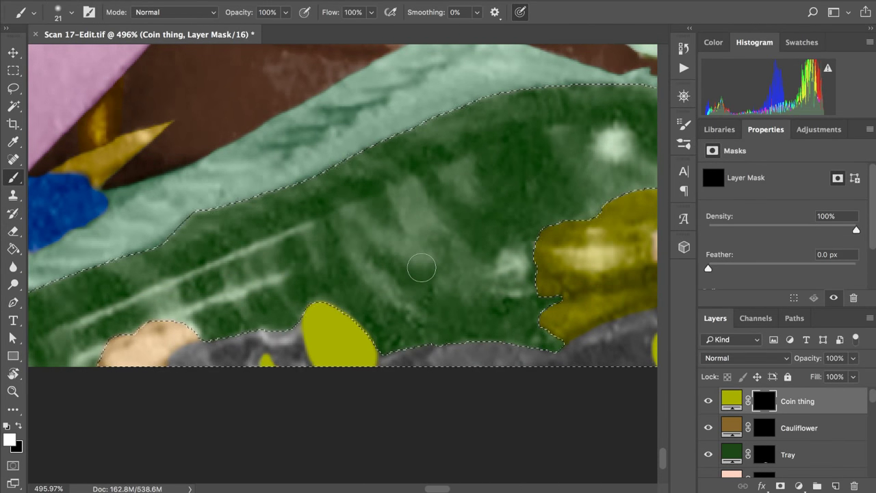
pyautogui.scroll(1, 421, 267)
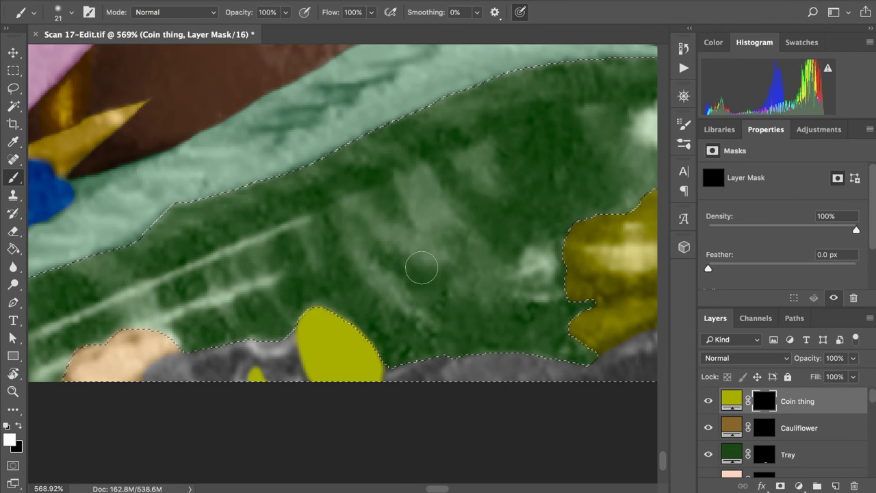
pyautogui.scroll(-2, 421, 268)
pyautogui.hscroll(3, 421, 269)
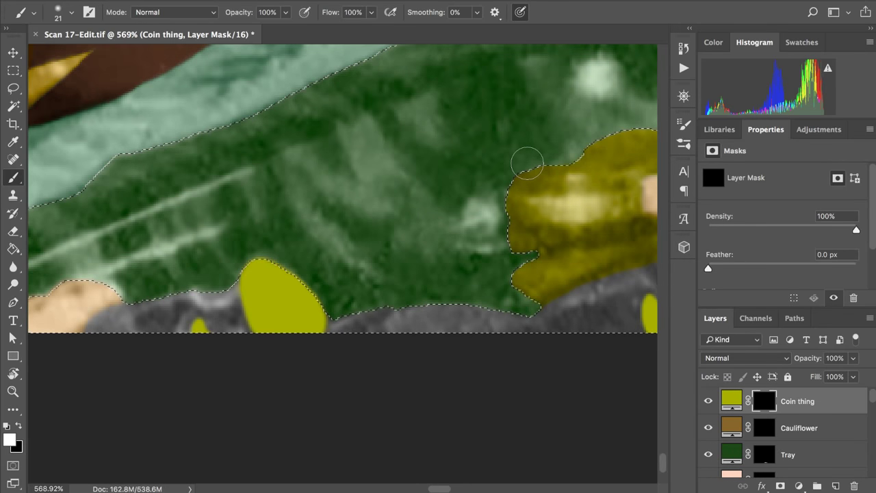
pyautogui.scroll(1, 528, 163)
pyautogui.hscroll(2, 527, 163)
# Step: Set the Coin thing layer's blend mode to Color
pyautogui.click(740, 398)
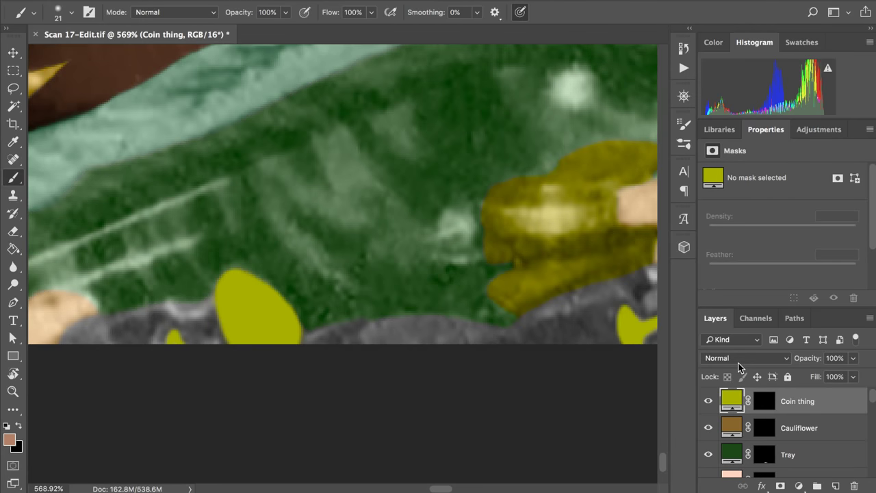
pyautogui.click(739, 366)
pyautogui.scroll(-2, 739, 488)
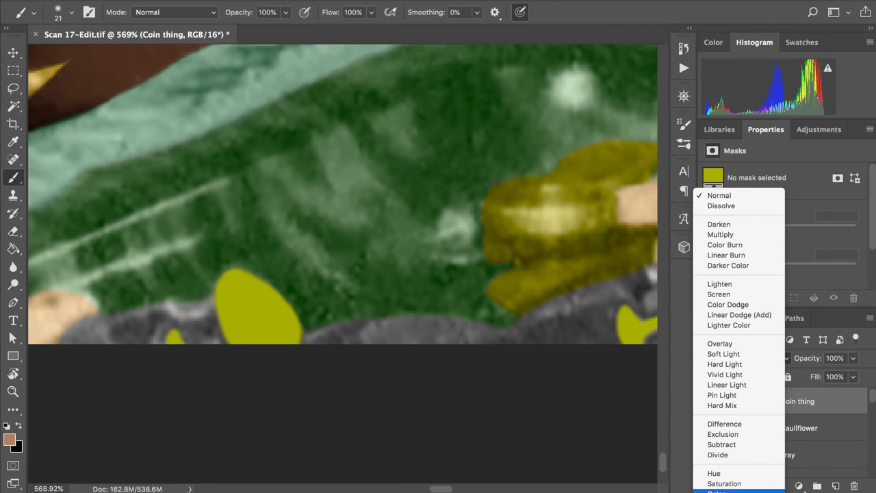
pyautogui.click(738, 490)
pyautogui.hscroll(10, 465, 349)
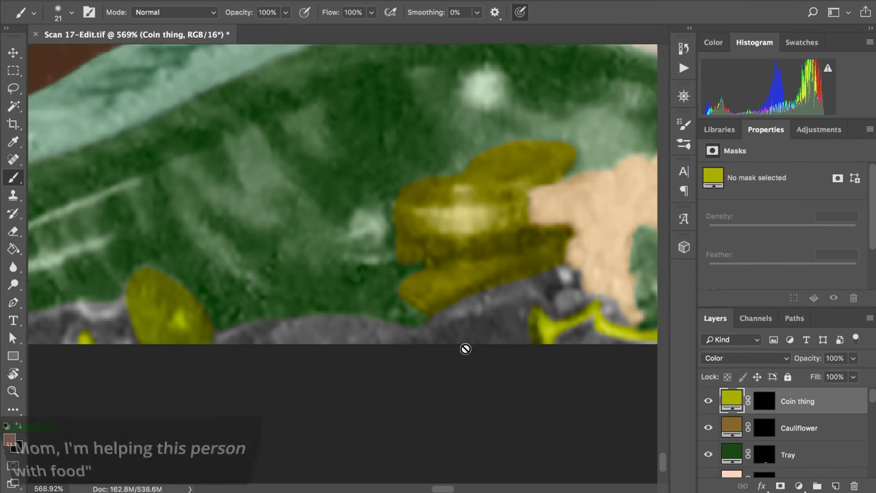
pyautogui.scroll(-3, 464, 350)
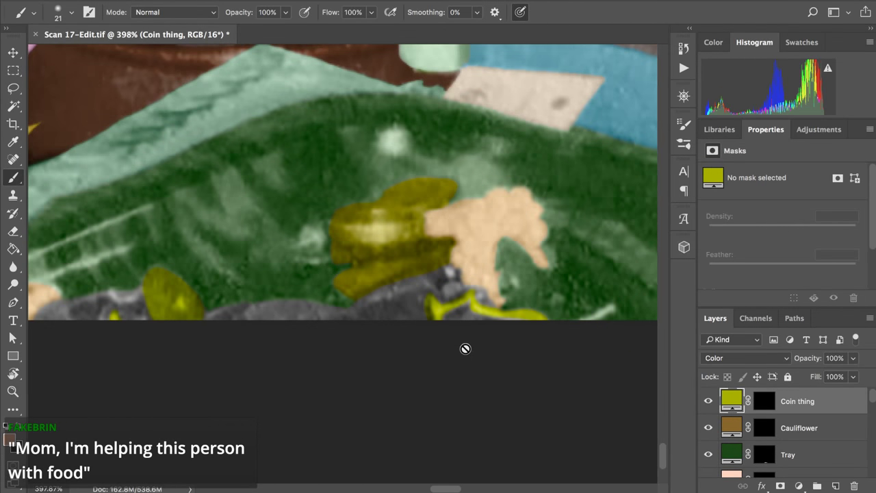
pyautogui.scroll(-4, 465, 349)
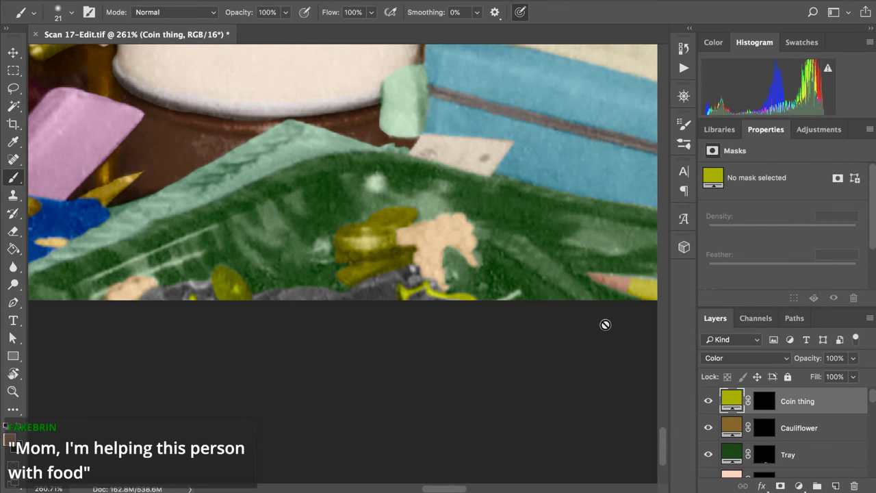
# Step: Change the Coin thing fill colour to the muted olive #646d34
pyautogui.doubleClick(732, 399)
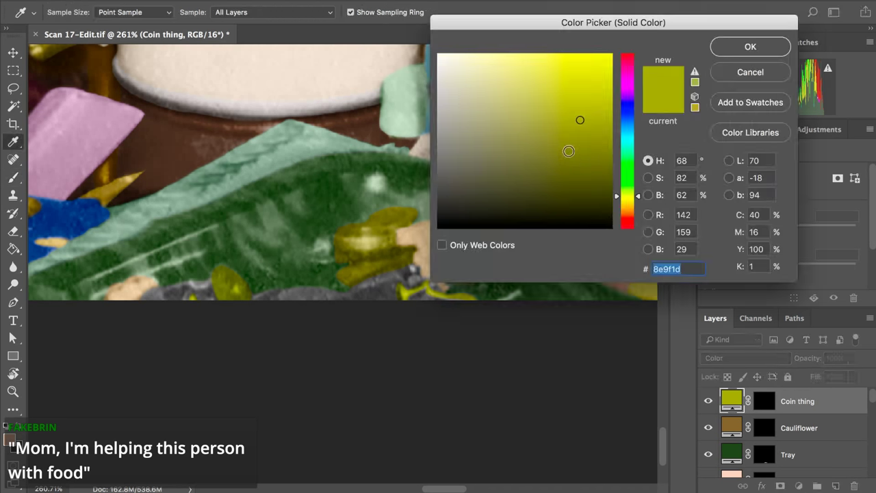
pyautogui.click(569, 149)
pyautogui.click(549, 155)
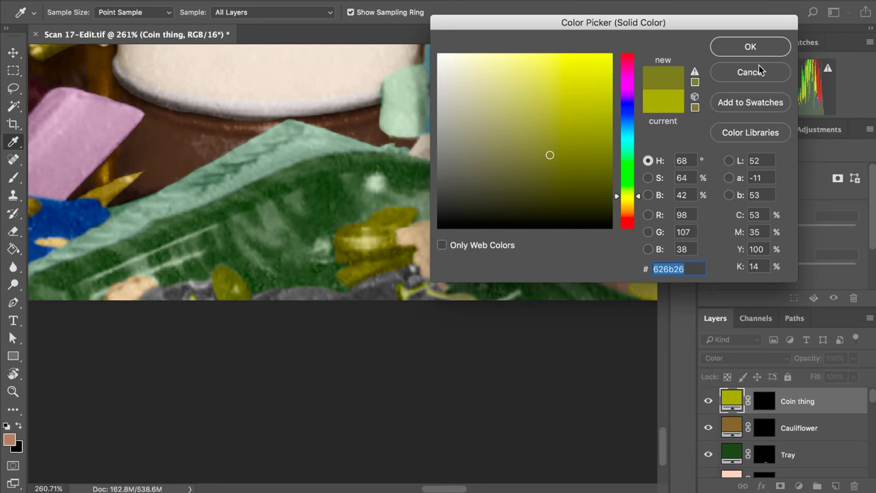
pyautogui.click(528, 102)
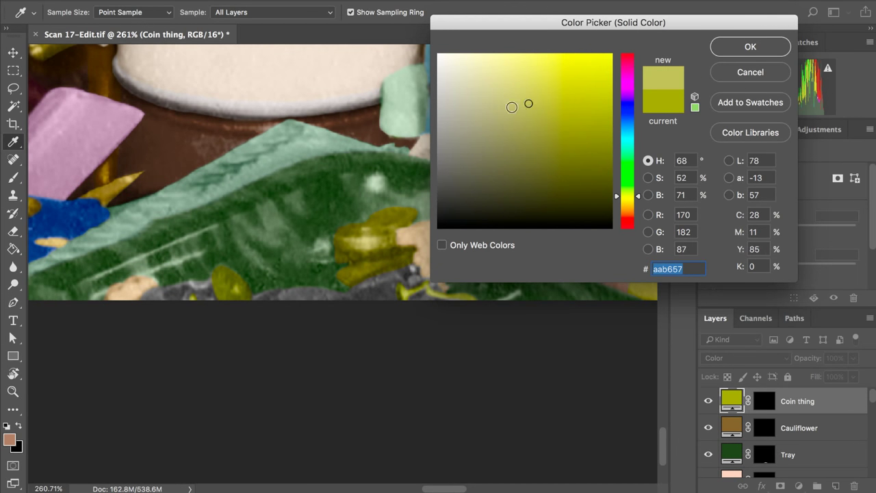
pyautogui.click(473, 111)
pyautogui.click(513, 113)
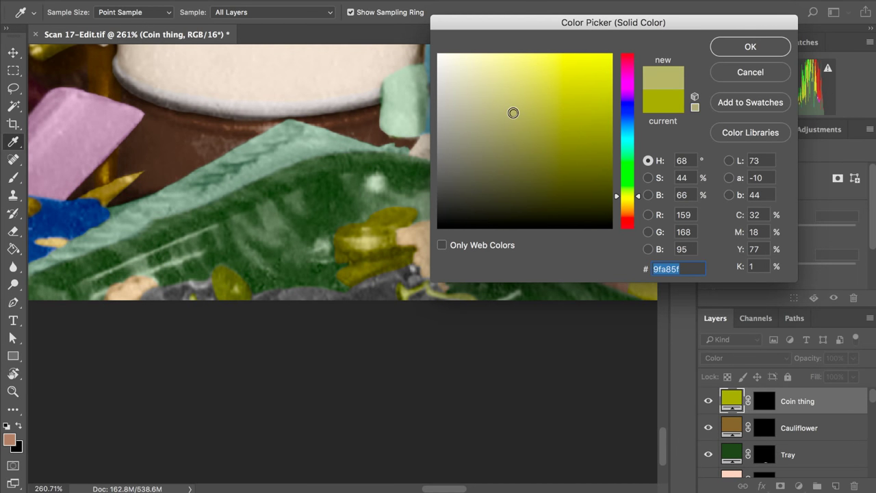
pyautogui.click(505, 158)
pyautogui.click(529, 154)
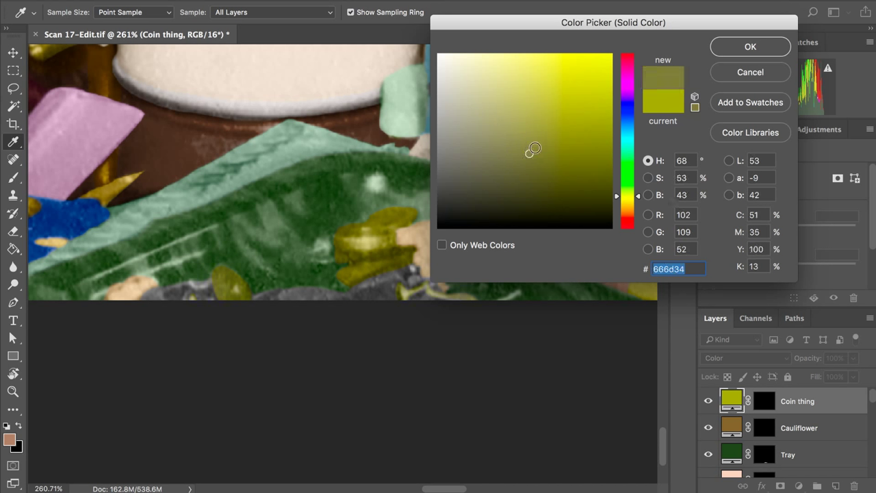
pyautogui.click(632, 132)
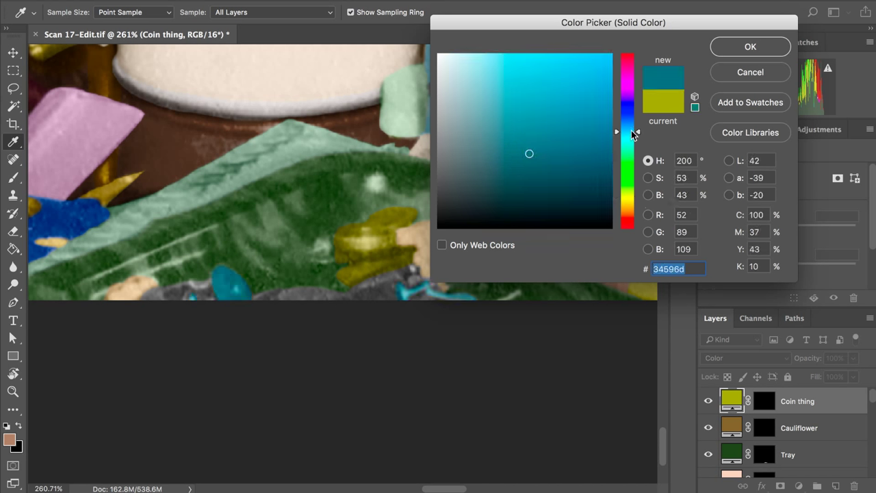
pyautogui.moveTo(631, 188); pyautogui.dragTo(630, 197)
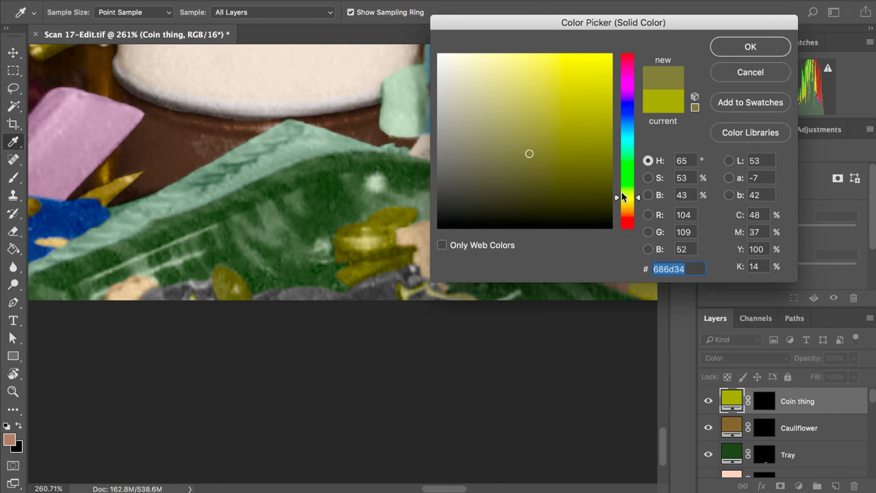
pyautogui.moveTo(625, 197); pyautogui.dragTo(627, 193)
# Step: Confirm the olive fill colour for the coins
pyautogui.click(753, 48)
pyautogui.scroll(-10, 504, 144)
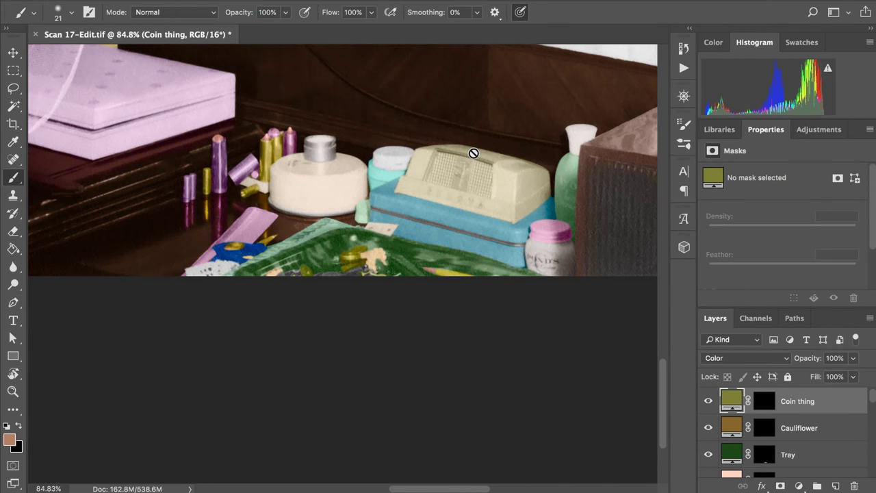
pyautogui.scroll(6, 473, 153)
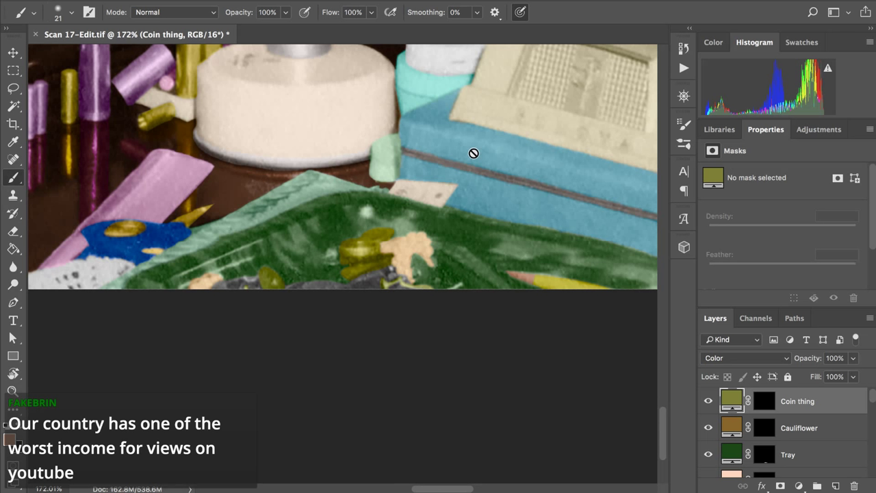
pyautogui.scroll(10, 473, 153)
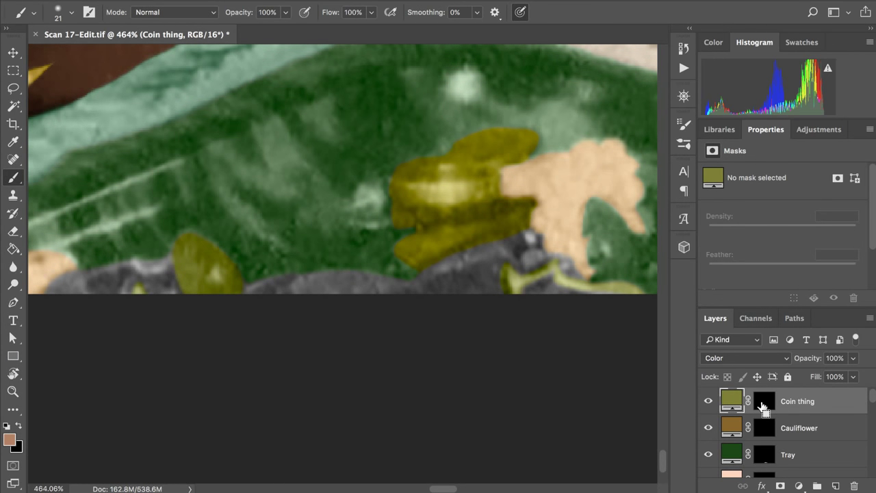
# Step: Load the Coin thing, Cauliflower, Tray and Coins masks as one combined selection, then deselect
pyautogui.keyDown('super'); pyautogui.click(762, 403); pyautogui.keyUp('super')
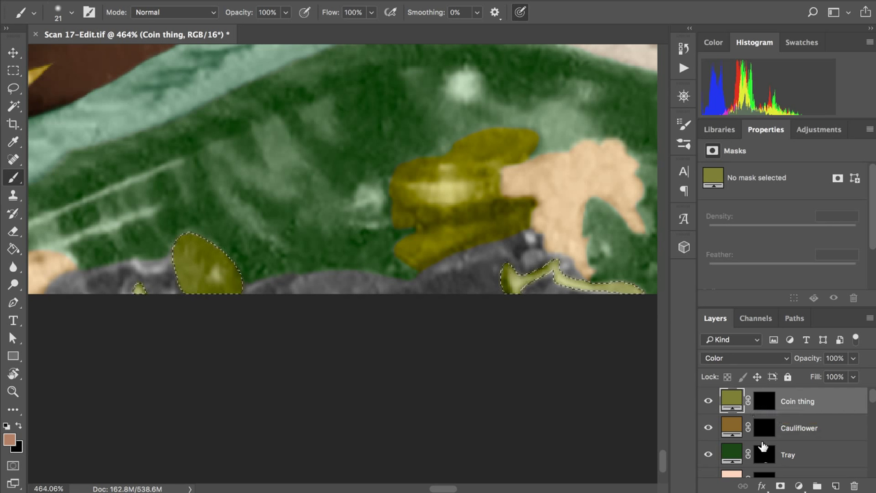
pyautogui.keyDown('super'); pyautogui.click(763, 445); pyautogui.keyUp('super')
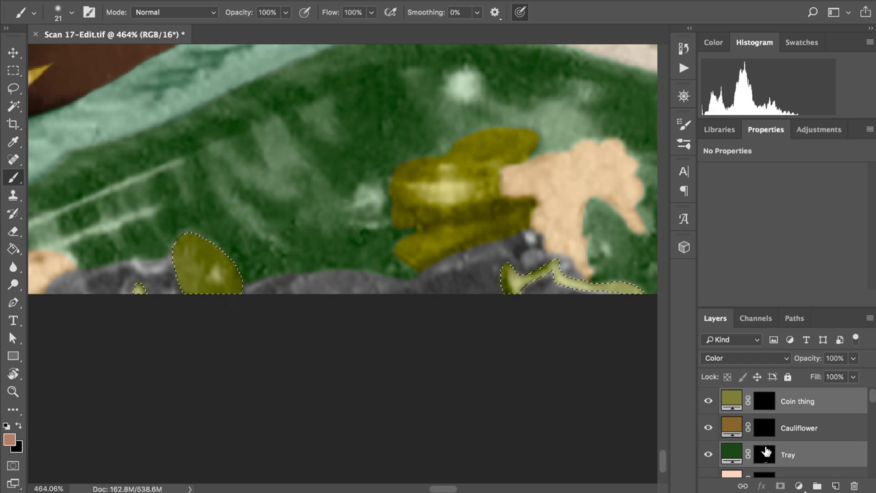
pyautogui.keyDown('shift'); pyautogui.keyDown('super'); pyautogui.click(764, 430); pyautogui.keyUp('super'); pyautogui.keyUp('shift')
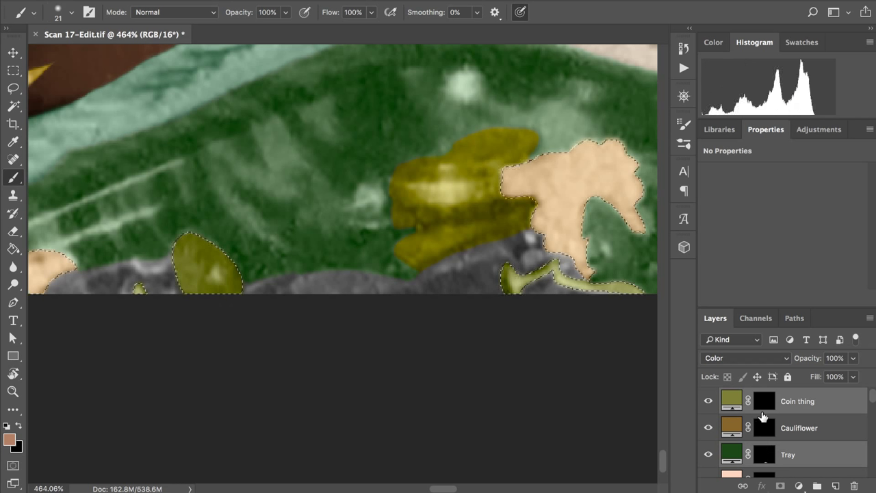
pyautogui.keyDown('shift'); pyautogui.keyDown('super'); pyautogui.click(762, 455); pyautogui.keyUp('super'); pyautogui.keyUp('shift')
pyautogui.scroll(-6, 762, 455)
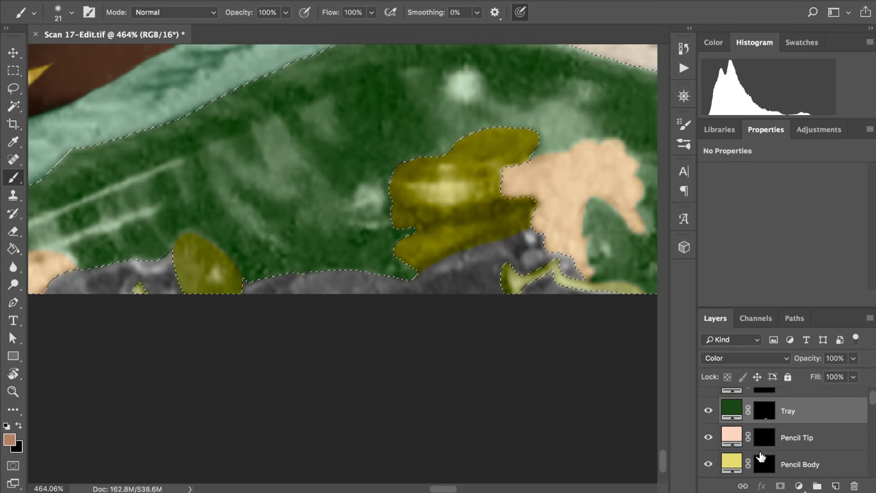
pyautogui.keyDown('shift'); pyautogui.keyDown('super'); pyautogui.click(764, 407); pyautogui.keyUp('super'); pyautogui.keyUp('shift')
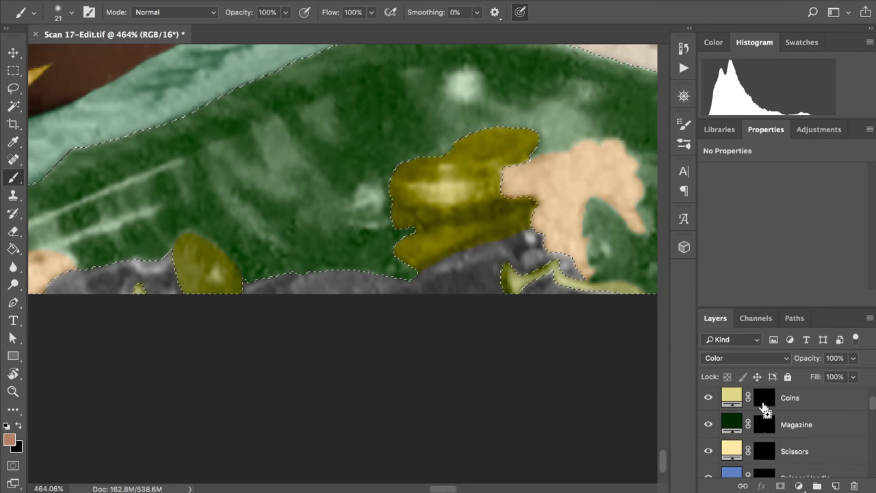
pyautogui.scroll(6, 764, 406)
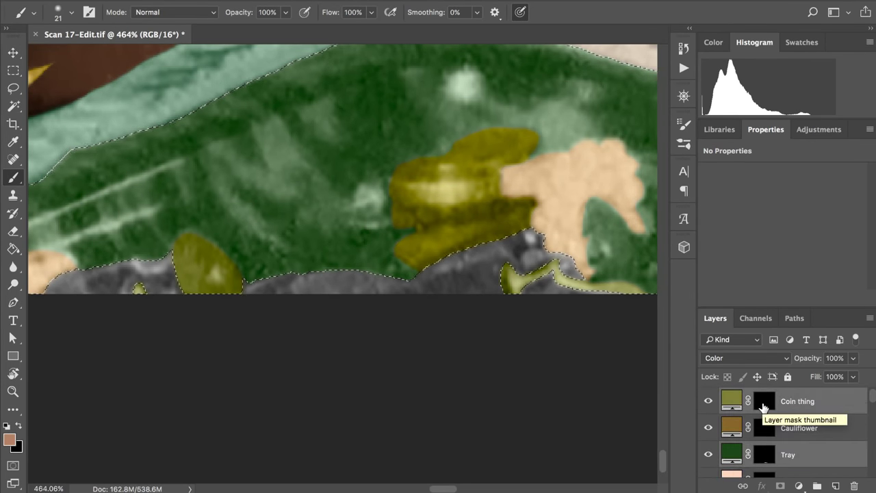
pyautogui.press('super+d')
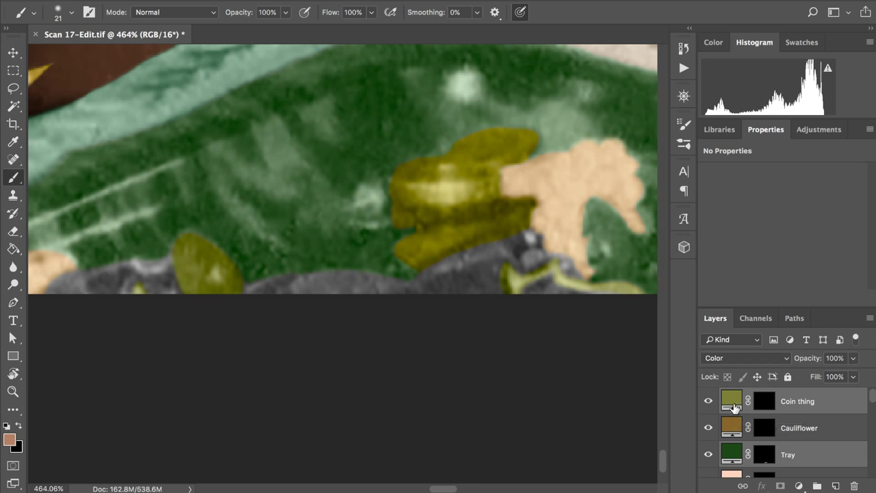
# Step: Select the Coin thing layer and bring up the new fill/adjustment layer list
pyautogui.click(804, 404)
pyautogui.click(801, 423)
pyautogui.click(798, 410)
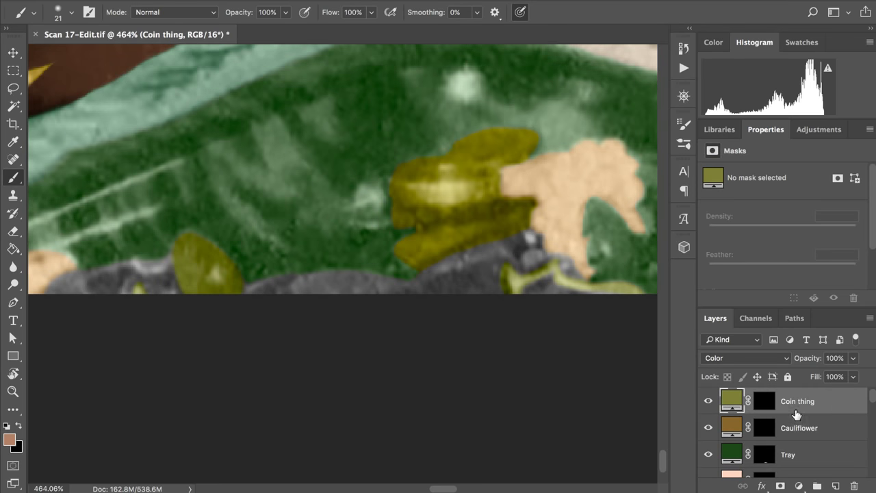
pyautogui.click(799, 486)
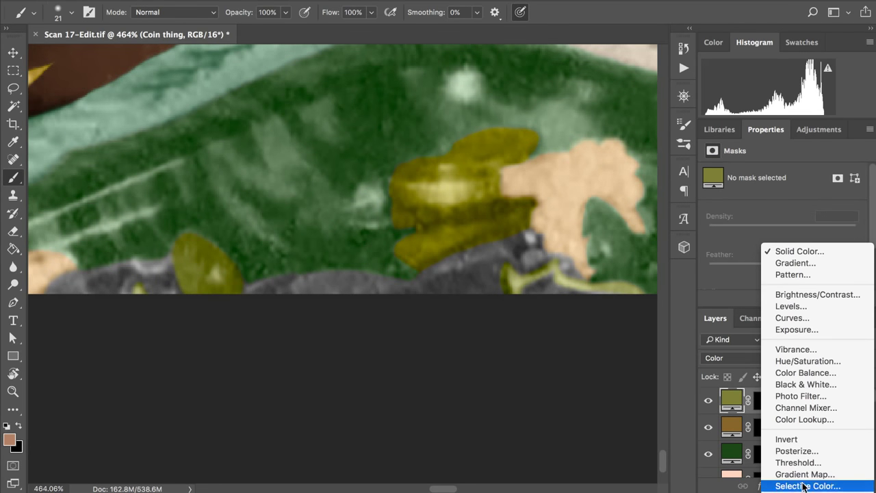
# Step: Add a Solid Color fill layer in dark brown #5f3f10
pyautogui.click(786, 251)
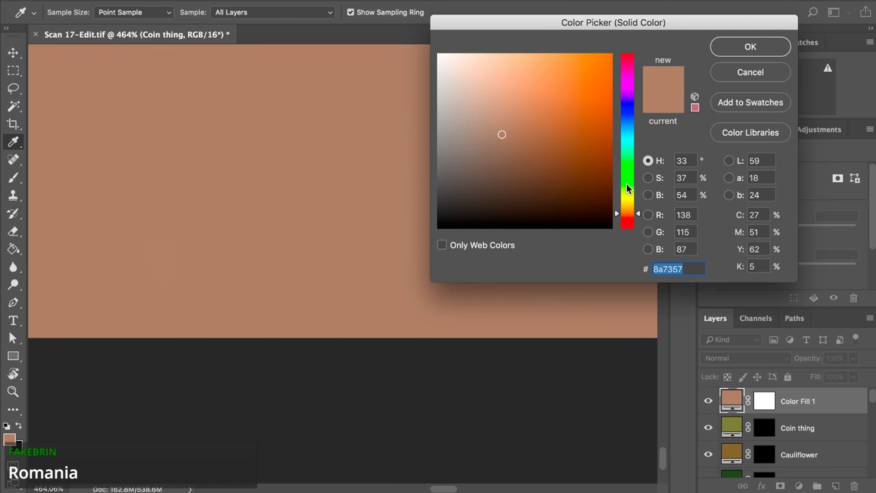
pyautogui.click(627, 184)
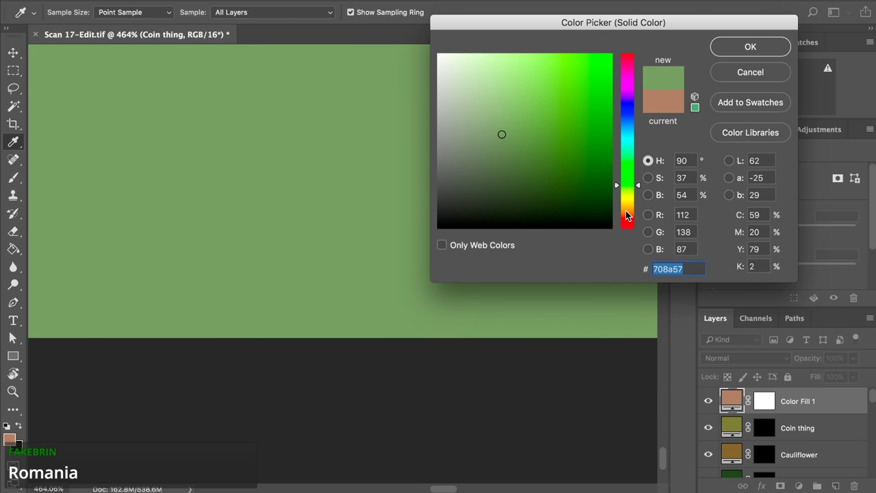
pyautogui.click(627, 213)
pyautogui.click(569, 160)
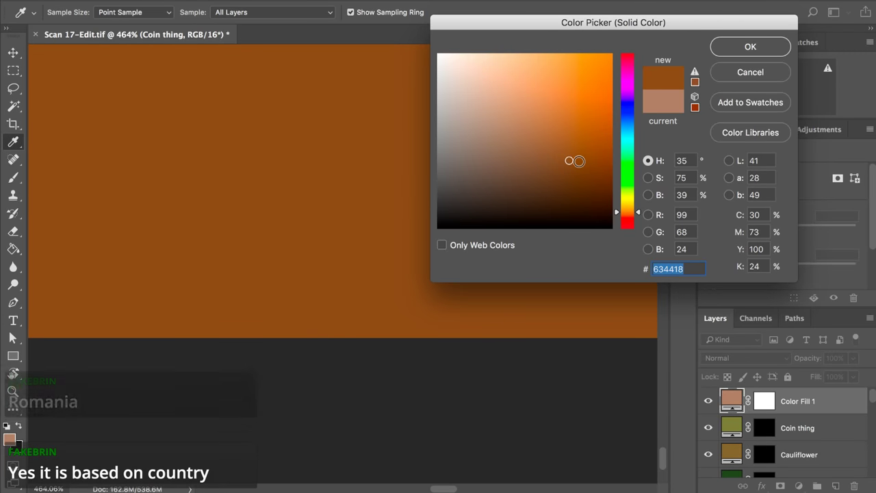
pyautogui.click(581, 163)
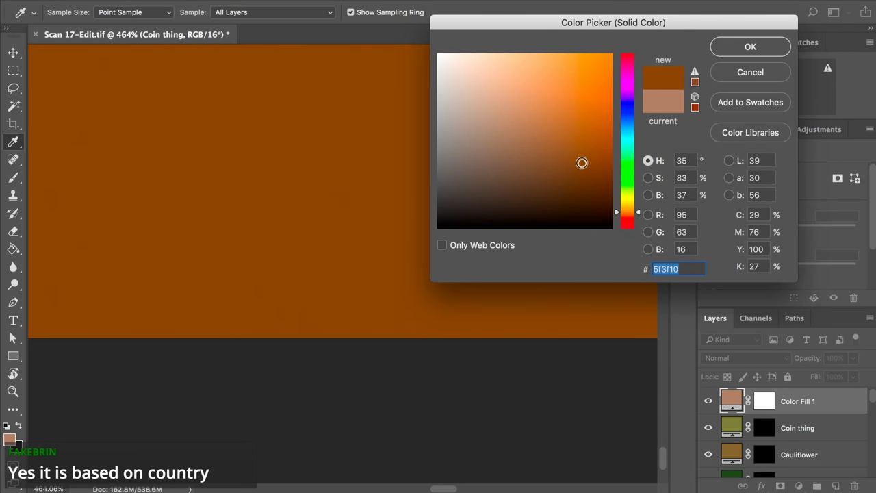
pyautogui.click(736, 51)
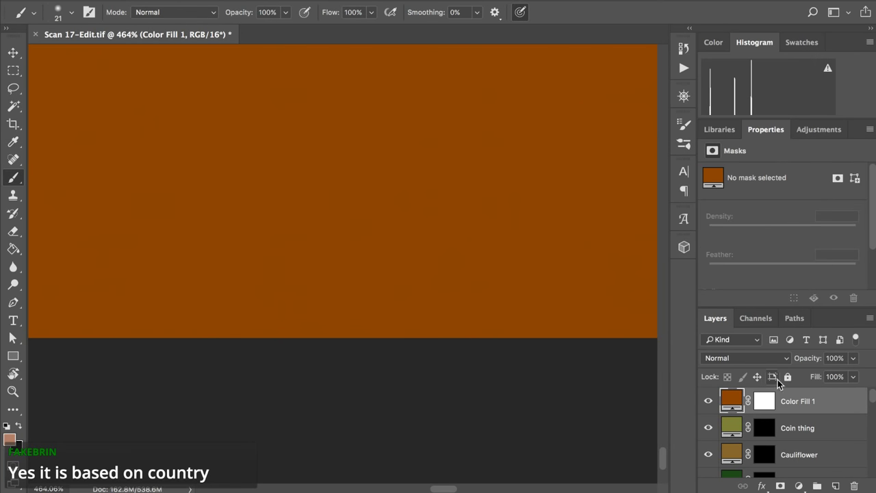
# Step: Rename the fill layer 'Clump of Stuff' and invert its mask to black
pyautogui.doubleClick(798, 401)
pyautogui.write('Clu')
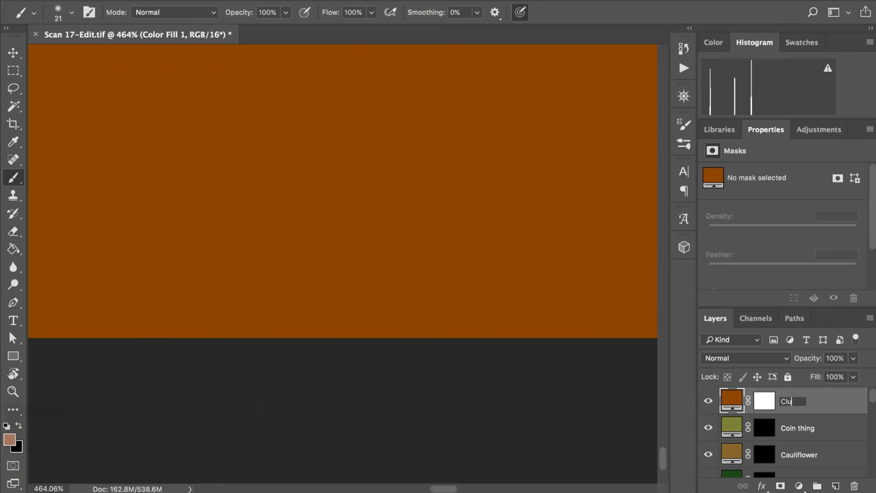
pyautogui.write('mp of Stuff')
pyautogui.press('Return')
pyautogui.click(765, 403)
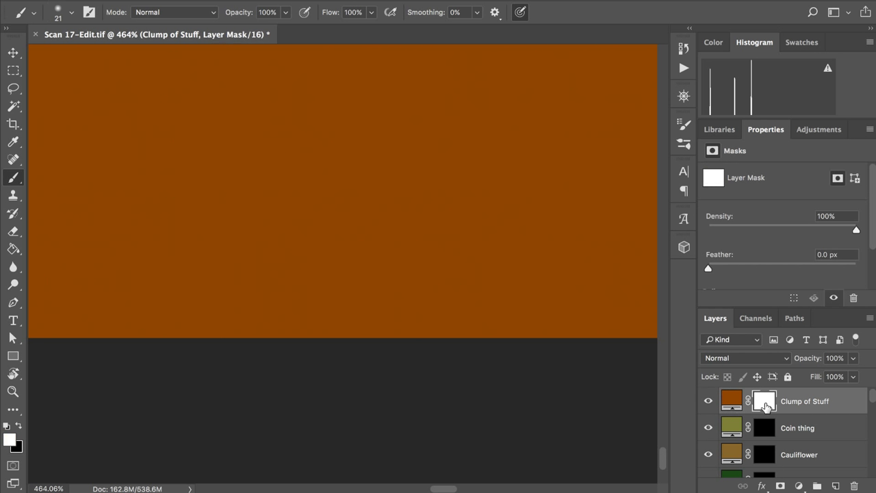
pyautogui.press('super+i')
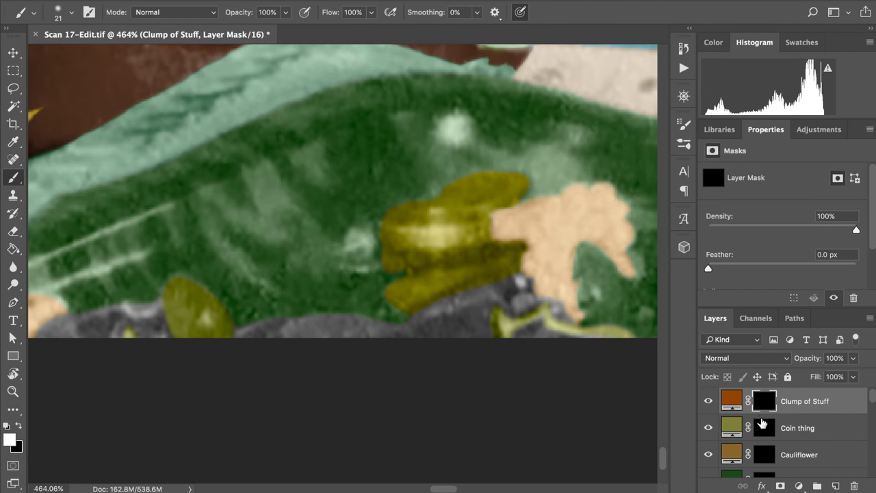
# Step: Load the Coin thing, Cauliflower, Tray and Coins mask areas as one combined selection
pyautogui.keyDown('super'); pyautogui.click(760, 428); pyautogui.keyUp('super')
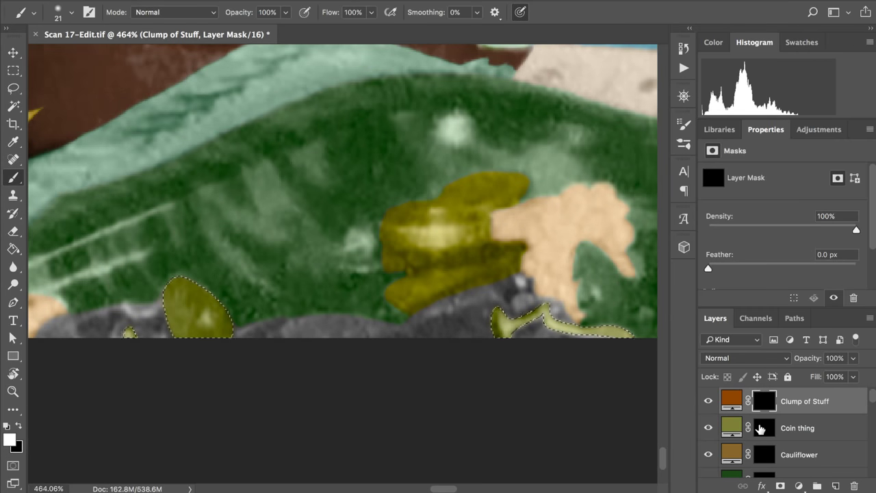
pyautogui.scroll(-1, 760, 429)
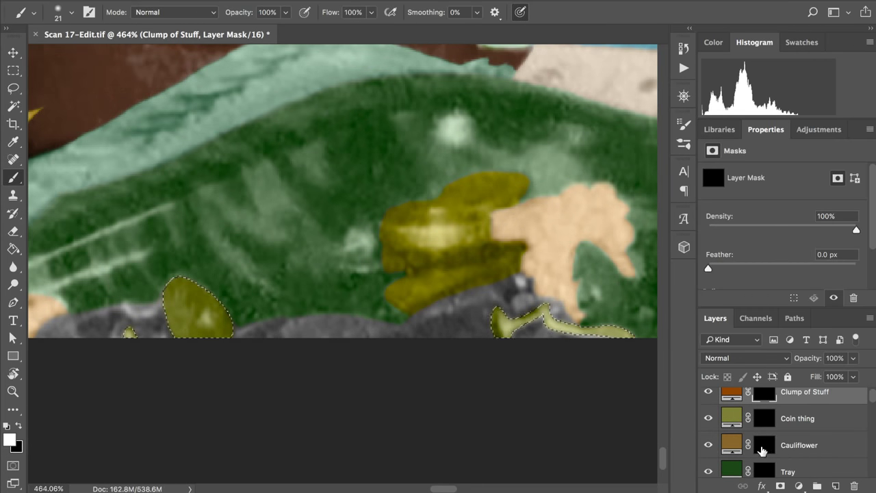
pyautogui.keyDown('shift'); pyautogui.keyDown('super'); pyautogui.click(763, 451); pyautogui.keyUp('super'); pyautogui.keyUp('shift')
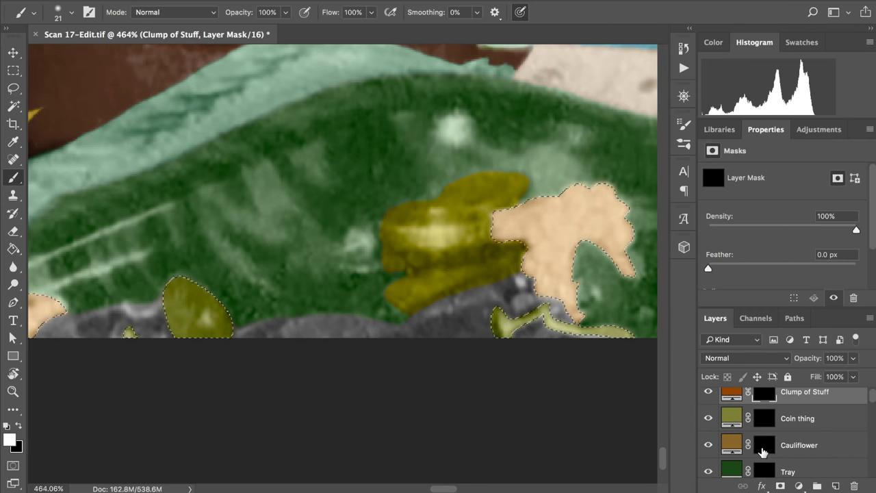
pyautogui.scroll(-1, 763, 451)
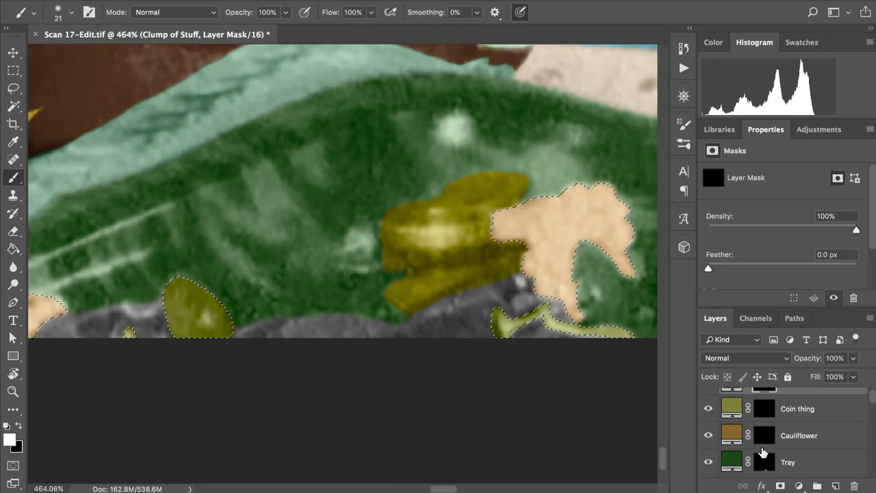
pyautogui.keyDown('shift'); pyautogui.keyDown('super'); pyautogui.click(763, 462); pyautogui.keyUp('super'); pyautogui.keyUp('shift')
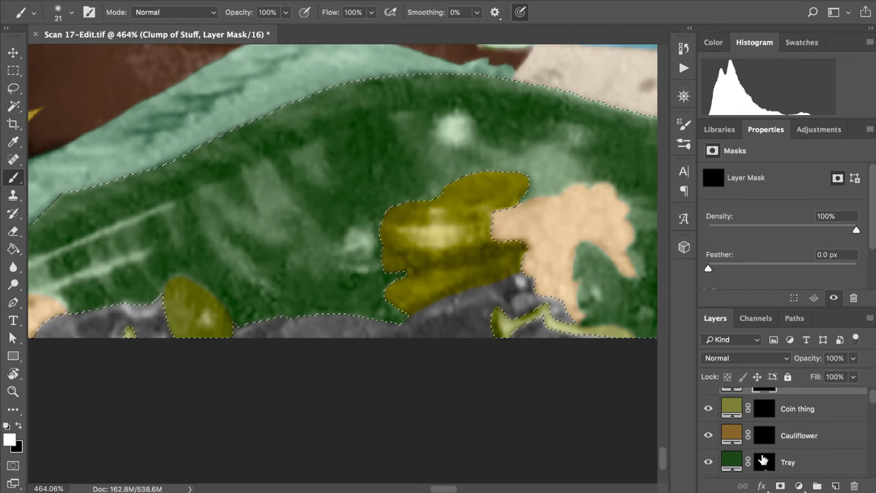
pyautogui.scroll(-5, 764, 459)
pyautogui.keyDown('shift'); pyautogui.keyDown('super'); pyautogui.click(764, 458); pyautogui.keyUp('super'); pyautogui.keyUp('shift')
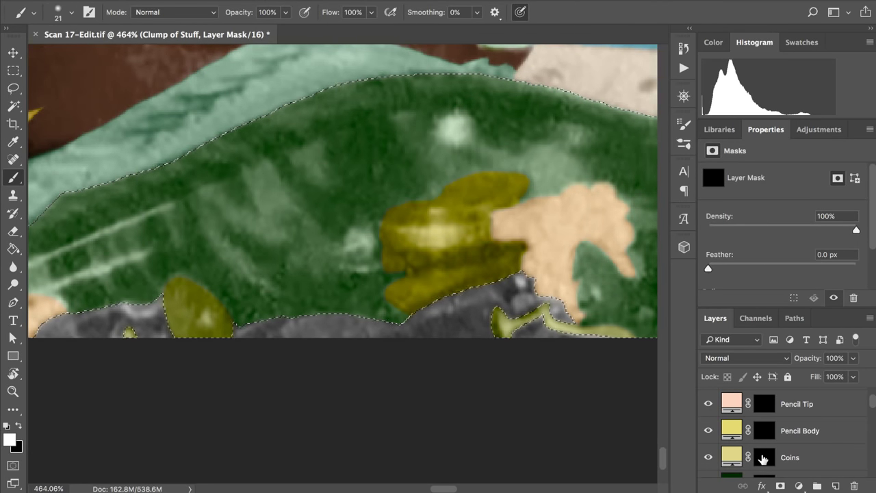
pyautogui.scroll(5, 788, 450)
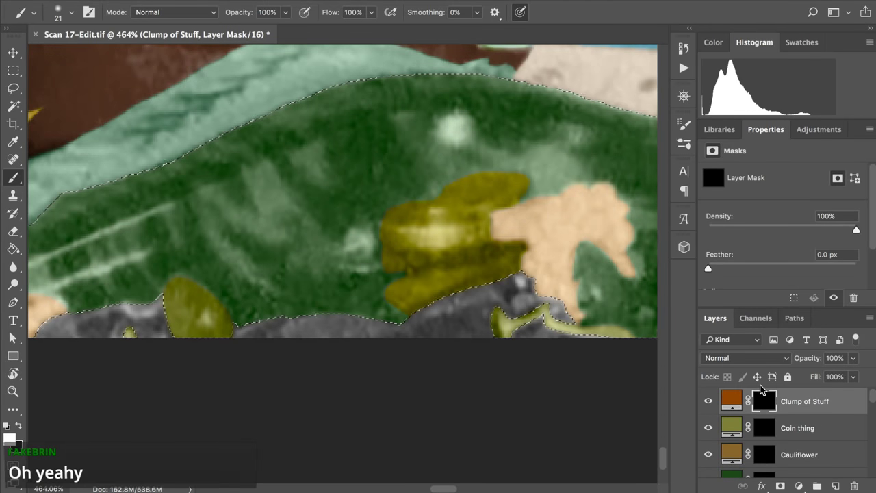
pyautogui.hscroll(-2, 574, 344)
pyautogui.hscroll(-3, 574, 342)
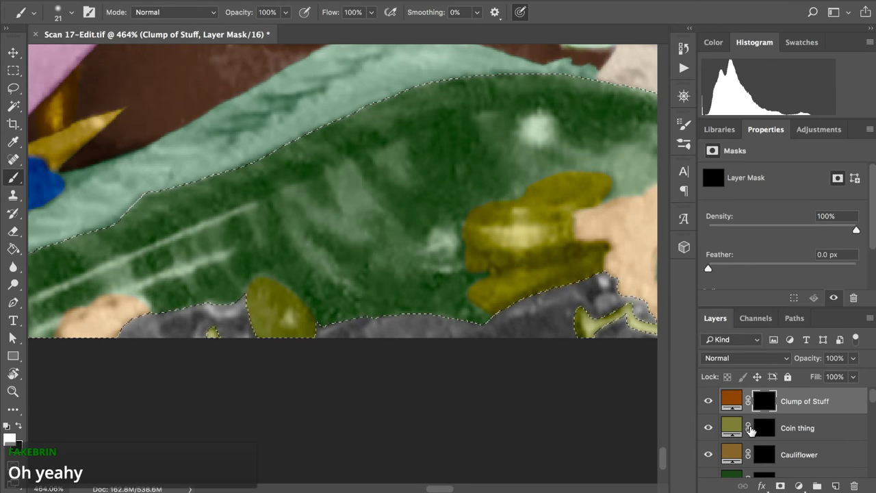
# Step: Invert the selection and paint the grey strip beneath the tray orange-brown on the Clump of Stuff mask
pyautogui.click(335, 0)
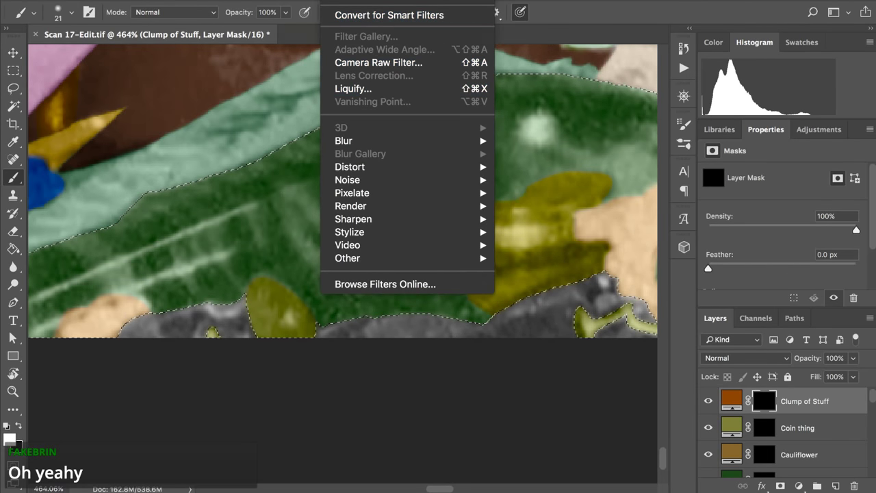
pyautogui.moveTo(291, 0)
pyautogui.click(308, 32)
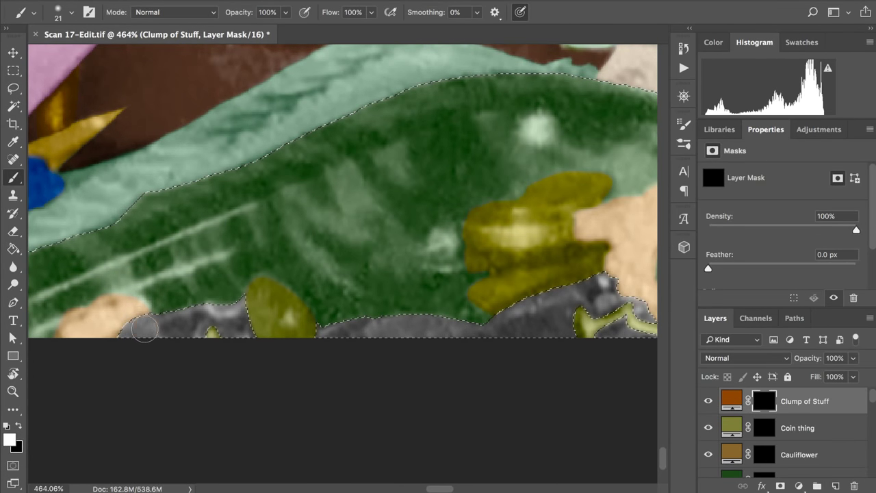
pyautogui.moveTo(144, 329)
pyautogui.mouseDown()
pyautogui.moveTo(159, 309)
pyautogui.moveTo(147, 346)
pyautogui.moveTo(150, 338)
pyautogui.moveTo(119, 349)
pyautogui.moveTo(150, 315)
pyautogui.moveTo(170, 340)
pyautogui.moveTo(187, 314)
pyautogui.moveTo(194, 339)
pyautogui.moveTo(219, 331)
pyautogui.moveTo(247, 314)
pyautogui.mouseUp()
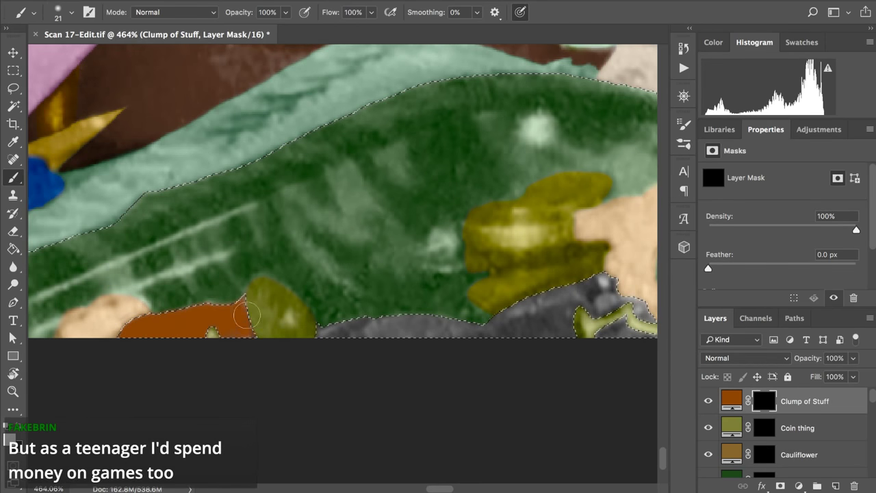
pyautogui.moveTo(256, 360)
pyautogui.mouseDown()
pyautogui.moveTo(330, 322)
pyautogui.moveTo(315, 346)
pyautogui.moveTo(390, 320)
pyautogui.moveTo(375, 347)
pyautogui.moveTo(362, 336)
pyautogui.moveTo(398, 348)
pyautogui.moveTo(413, 340)
pyautogui.moveTo(418, 350)
pyautogui.moveTo(481, 330)
pyautogui.moveTo(499, 353)
pyautogui.moveTo(504, 326)
pyautogui.mouseUp()
pyautogui.hscroll(3, 493, 324)
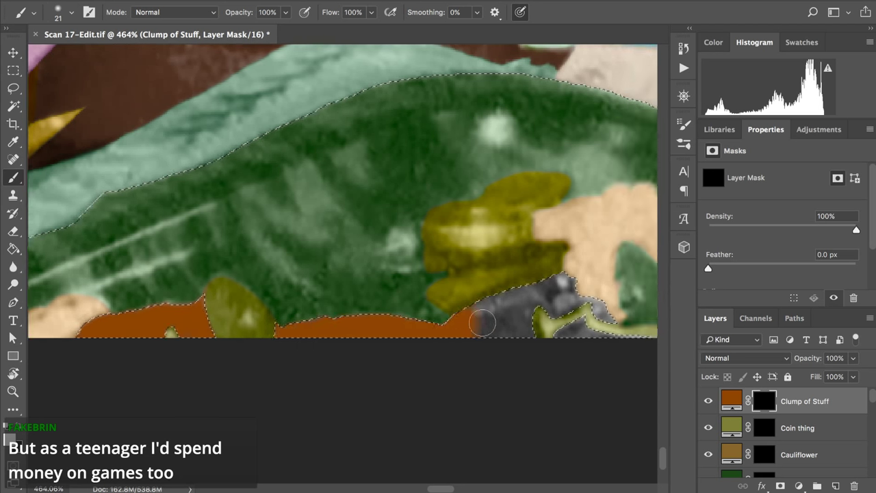
pyautogui.hscroll(1, 482, 323)
pyautogui.moveTo(446, 323)
pyautogui.mouseDown()
pyautogui.moveTo(454, 342)
pyautogui.moveTo(544, 285)
pyautogui.moveTo(587, 314)
pyautogui.moveTo(592, 330)
pyautogui.moveTo(474, 348)
pyautogui.moveTo(612, 353)
pyautogui.mouseUp()
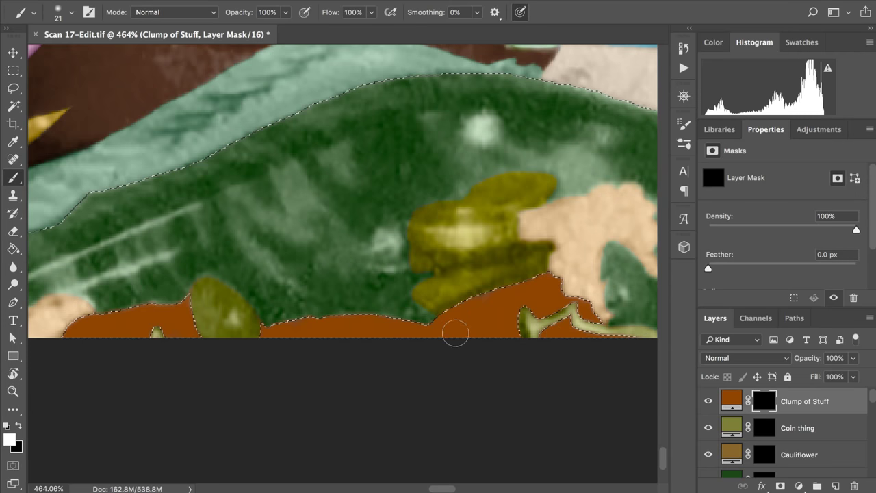
pyautogui.moveTo(455, 334)
pyautogui.mouseDown()
pyautogui.moveTo(395, 341)
pyautogui.moveTo(295, 319)
pyautogui.mouseUp()
# Step: Deselect and paint black to trim stray orange along the yellow shape and pale stem
pyautogui.press('super+d')
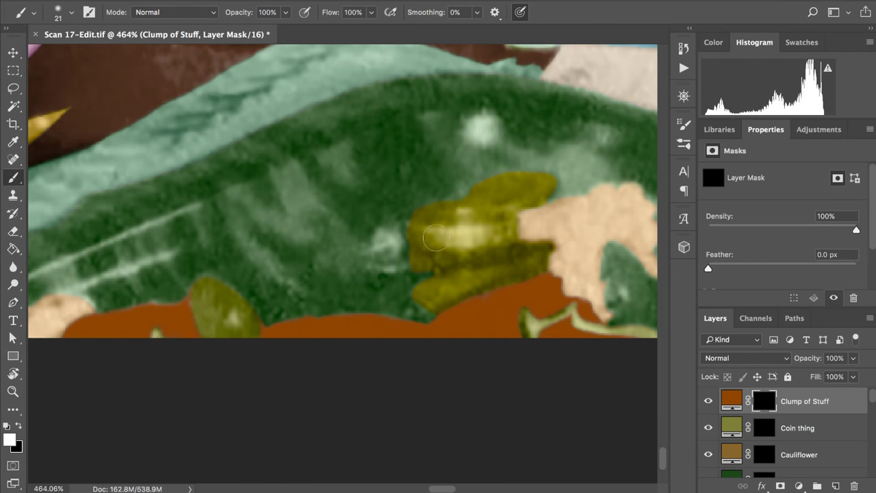
pyautogui.press('x')
pyautogui.moveTo(251, 316)
pyautogui.mouseDown()
pyautogui.moveTo(255, 309)
pyautogui.moveTo(255, 319)
pyautogui.mouseUp()
pyautogui.hscroll(3, 541, 318)
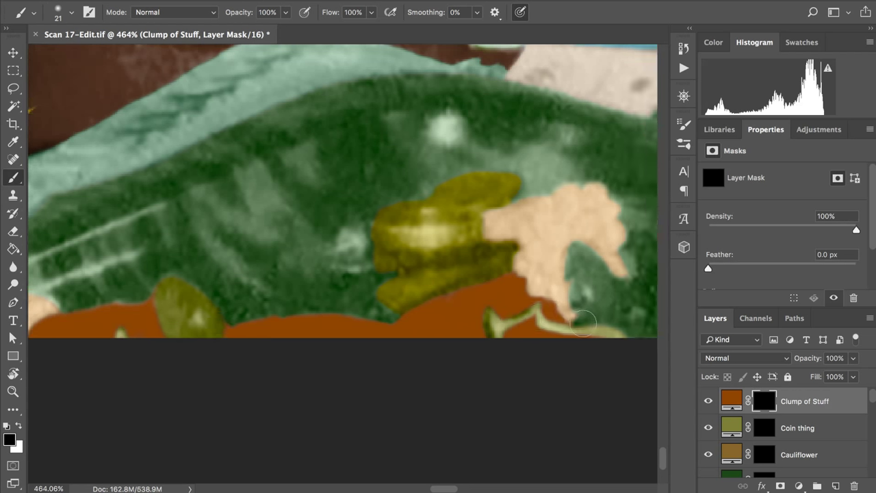
pyautogui.moveTo(583, 321); pyautogui.dragTo(601, 323)
# Step: Set the Clump of Stuff colour-fill layer's blend mode to Color
pyautogui.click(733, 402)
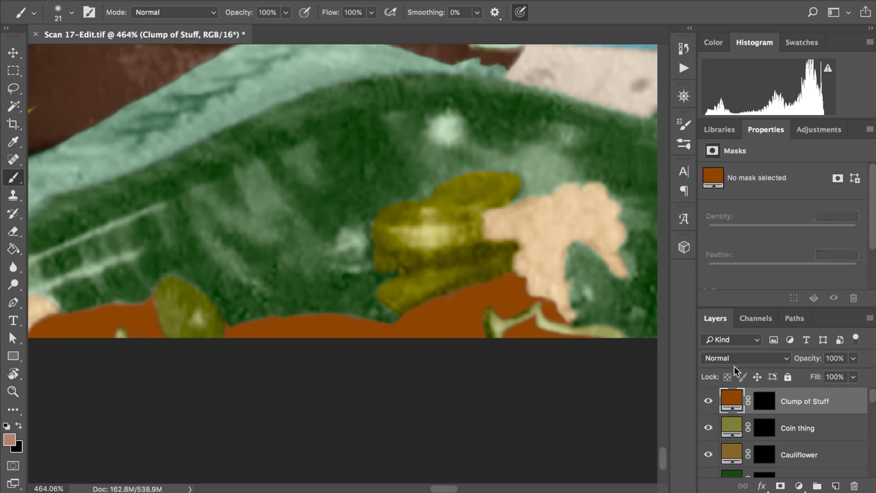
pyautogui.click(737, 360)
pyautogui.scroll(-5, 738, 411)
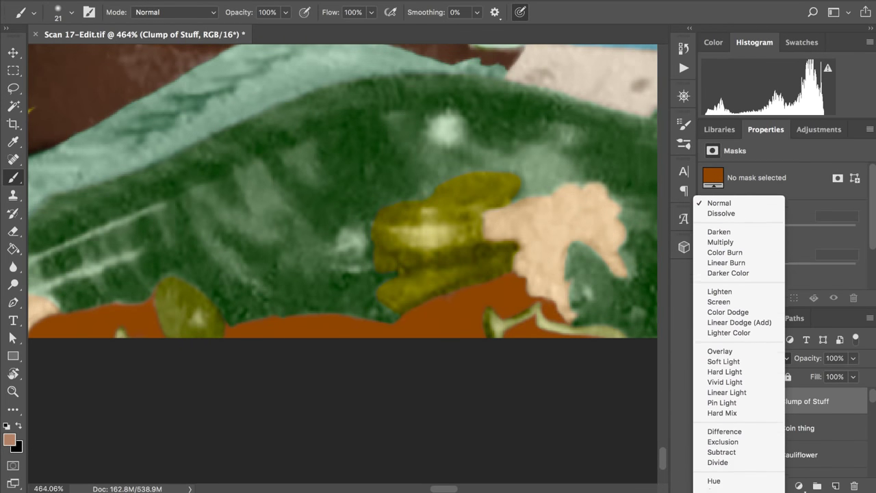
pyautogui.scroll(-3, 738, 410)
pyautogui.click(715, 467)
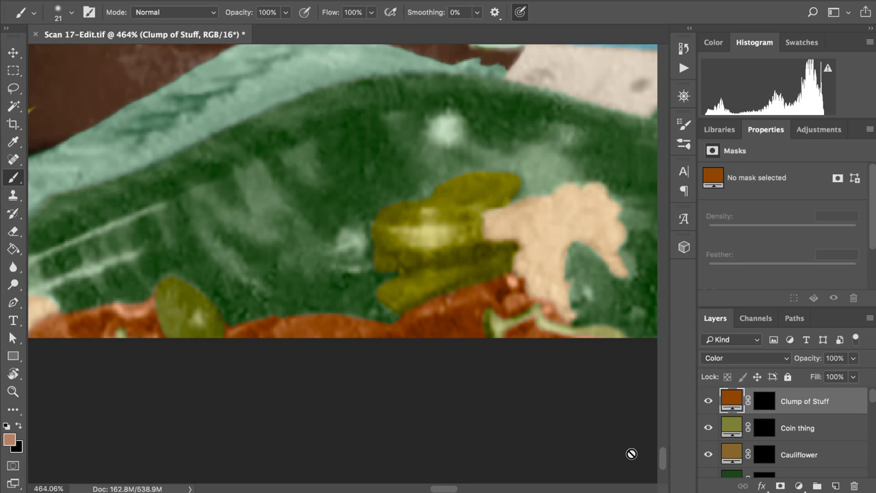
pyautogui.scroll(-3, 631, 453)
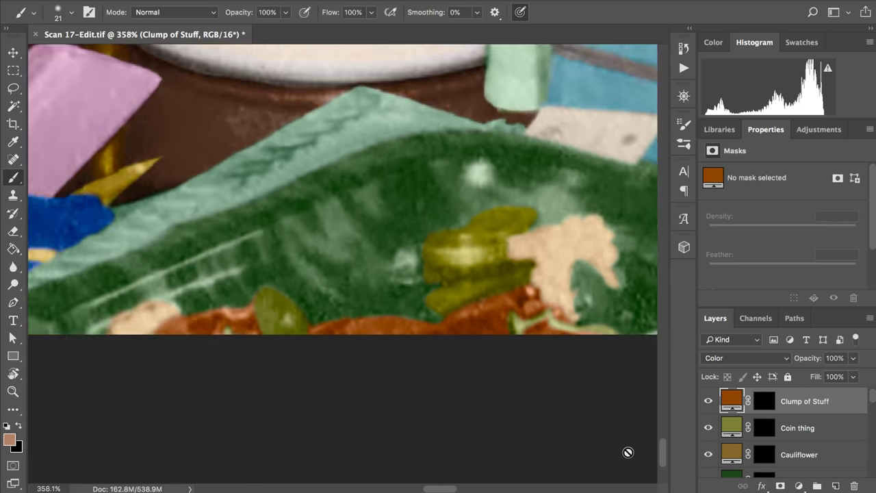
pyautogui.click(736, 358)
pyautogui.click(734, 358)
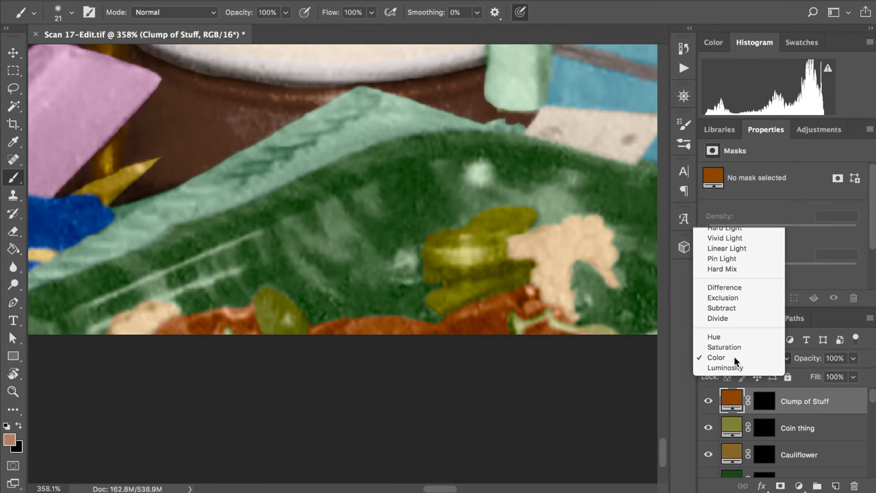
# Step: Change the Clump of Stuff fill colour to a very dark brown, #1d1407
pyautogui.doubleClick(734, 396)
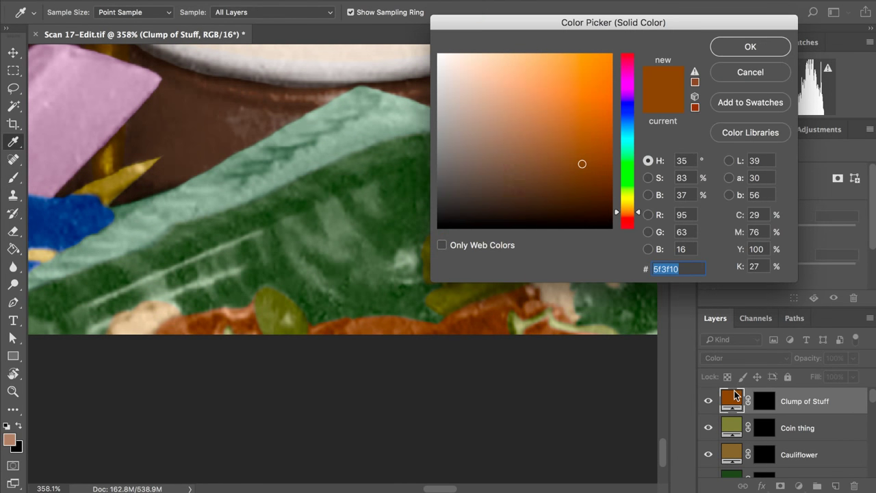
pyautogui.click(565, 199)
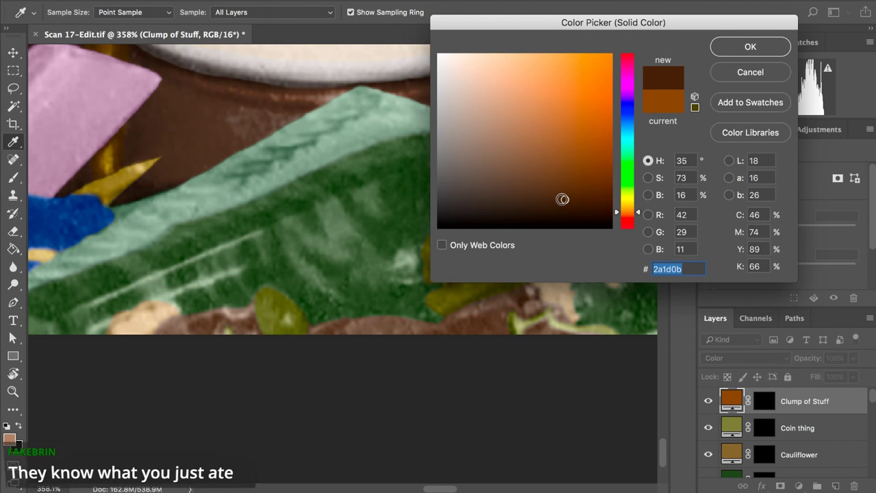
pyautogui.click(561, 202)
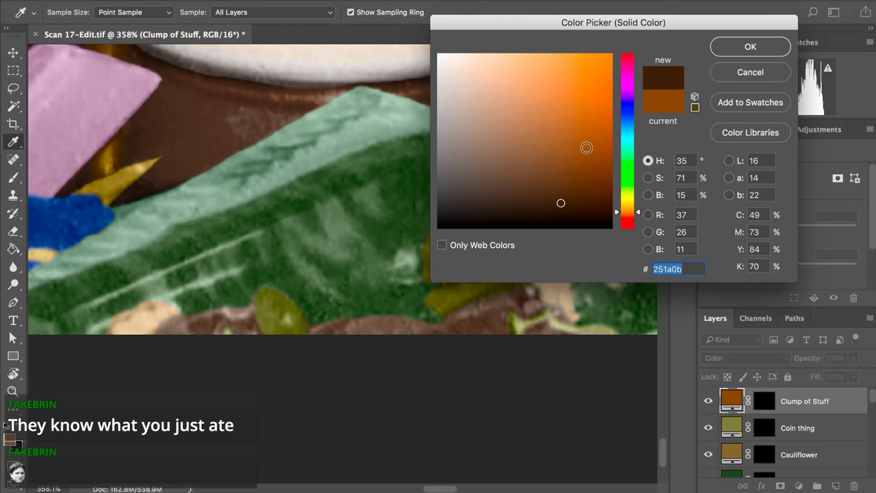
pyautogui.click(570, 208)
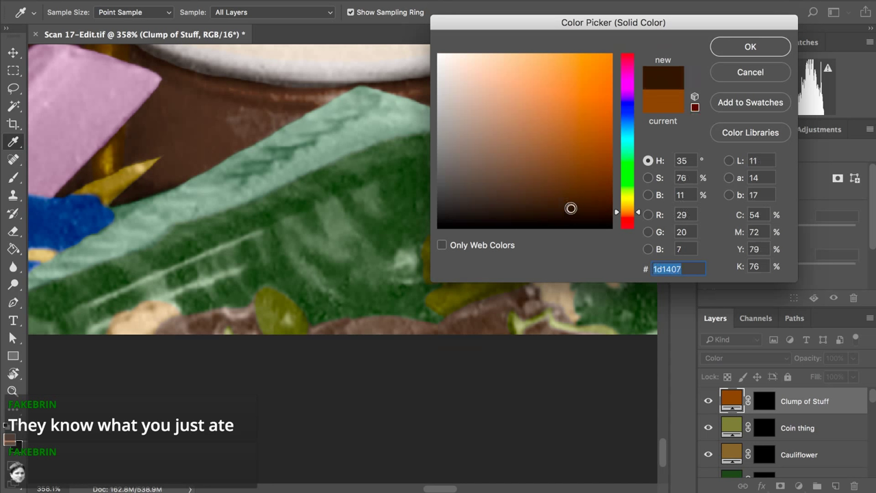
pyautogui.click(734, 52)
pyautogui.press('b')
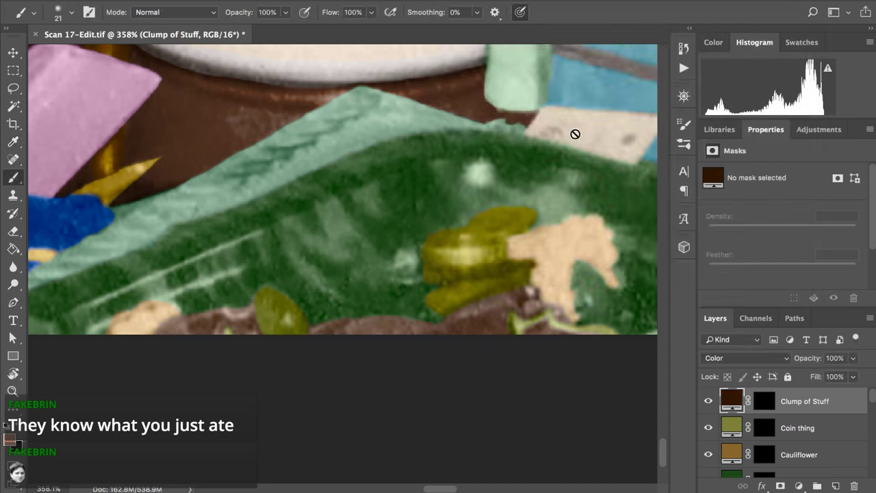
pyautogui.scroll(-5, 515, 189)
pyautogui.scroll(-1, 515, 189)
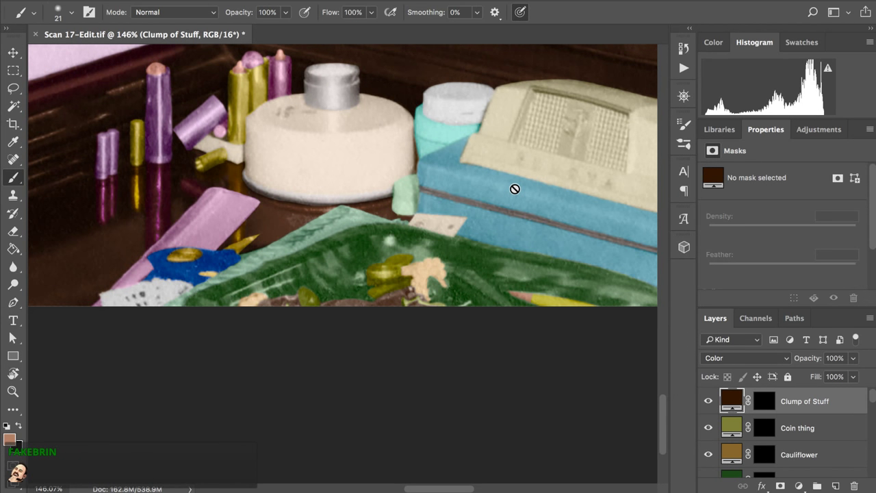
pyautogui.scroll(2, 514, 189)
pyautogui.scroll(-3, 515, 189)
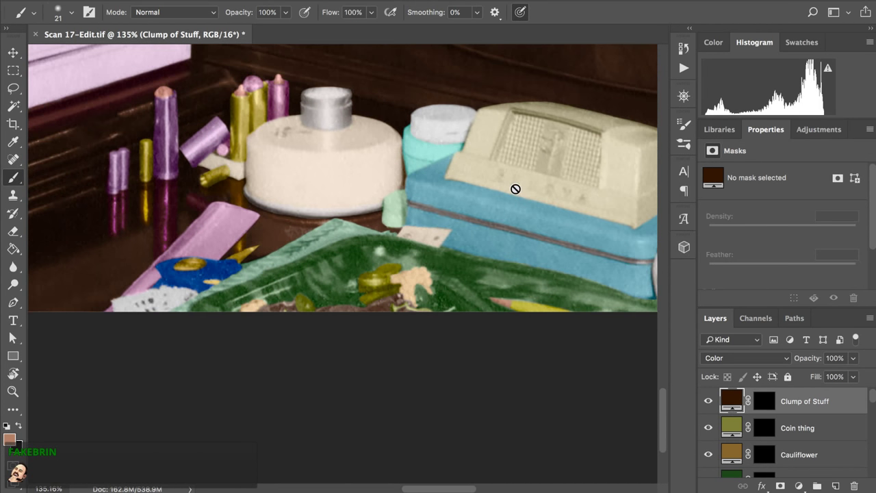
pyautogui.scroll(-1, 515, 189)
pyautogui.scroll(-1, 515, 189)
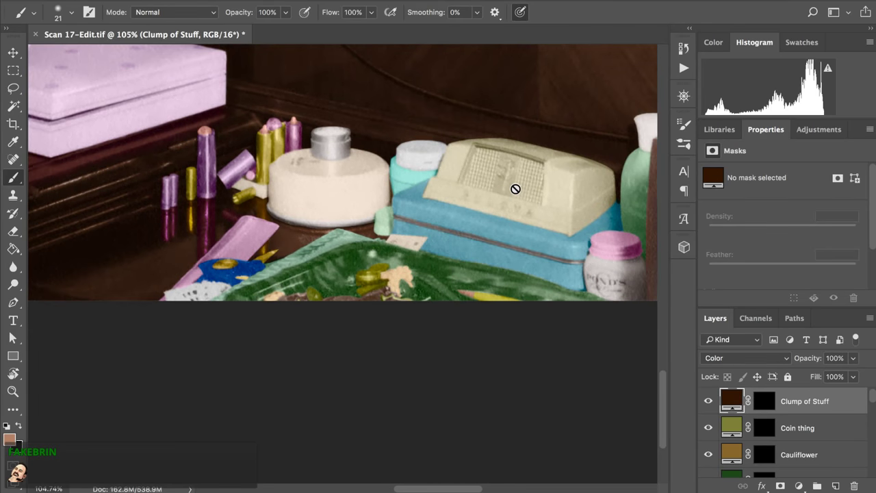
pyautogui.scroll(-3, 515, 189)
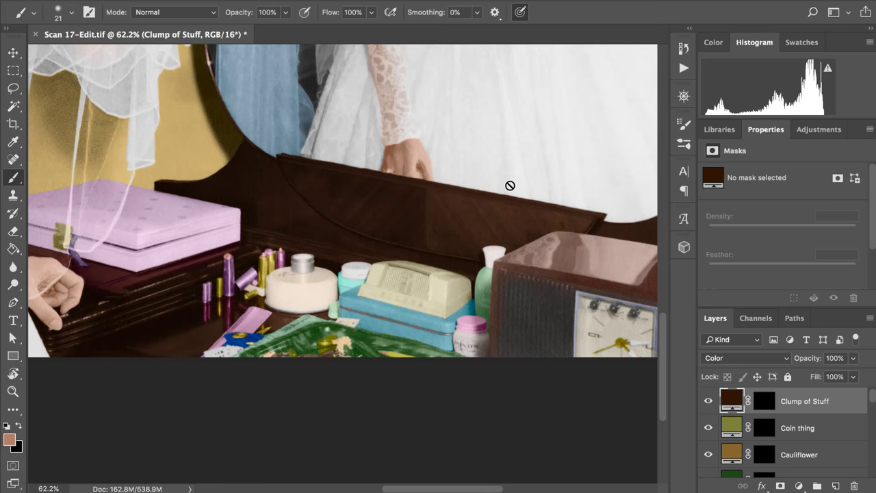
pyautogui.scroll(1, 510, 186)
pyautogui.scroll(3, 510, 186)
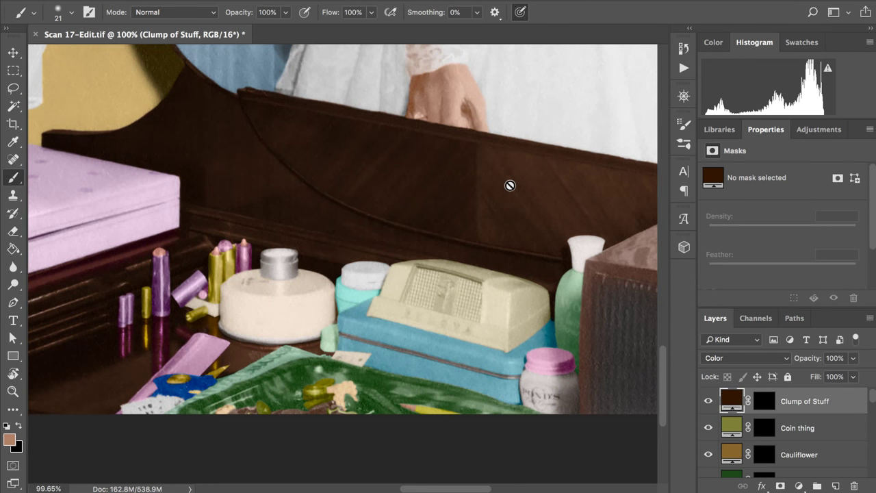
pyautogui.scroll(3, 510, 186)
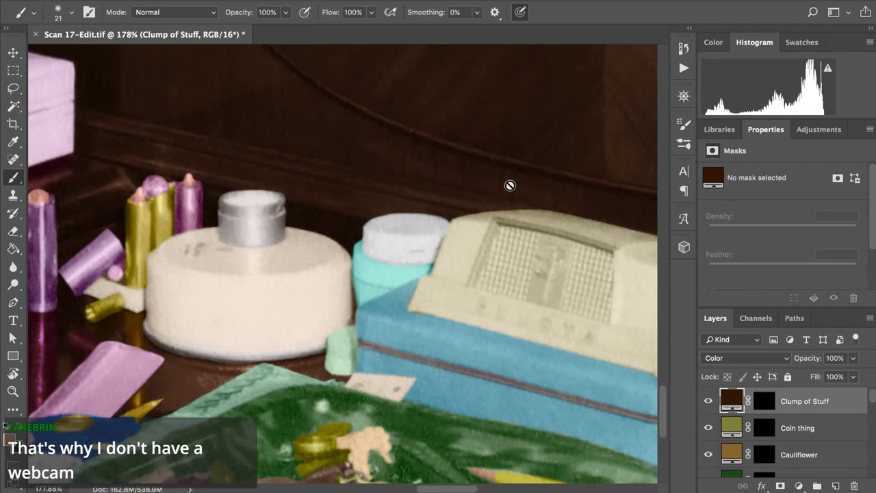
pyautogui.scroll(-5, 510, 185)
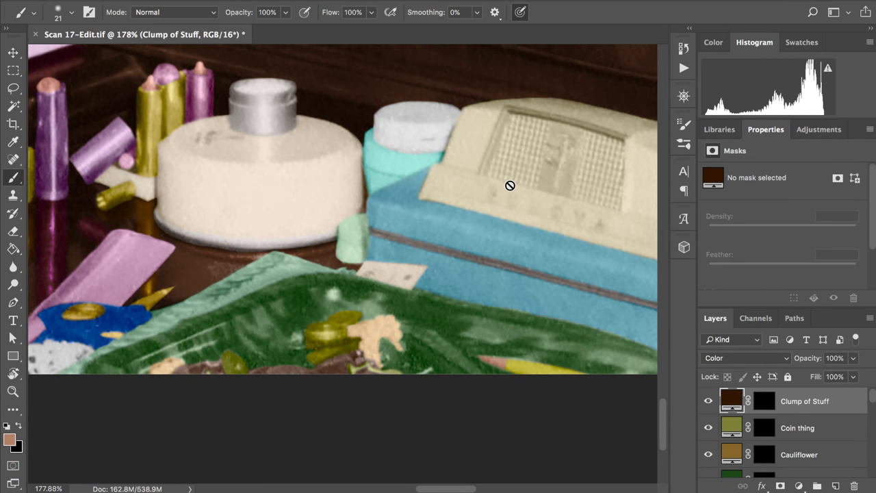
pyautogui.scroll(-4, 482, 185)
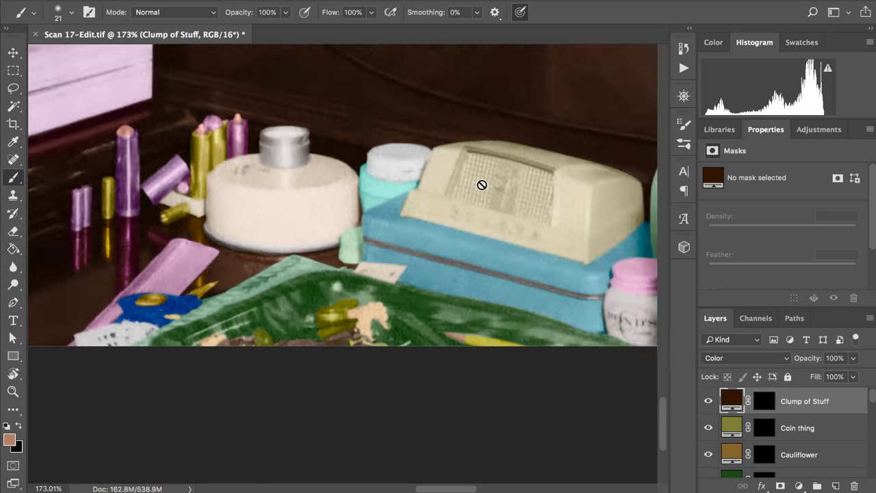
pyautogui.scroll(3, 482, 185)
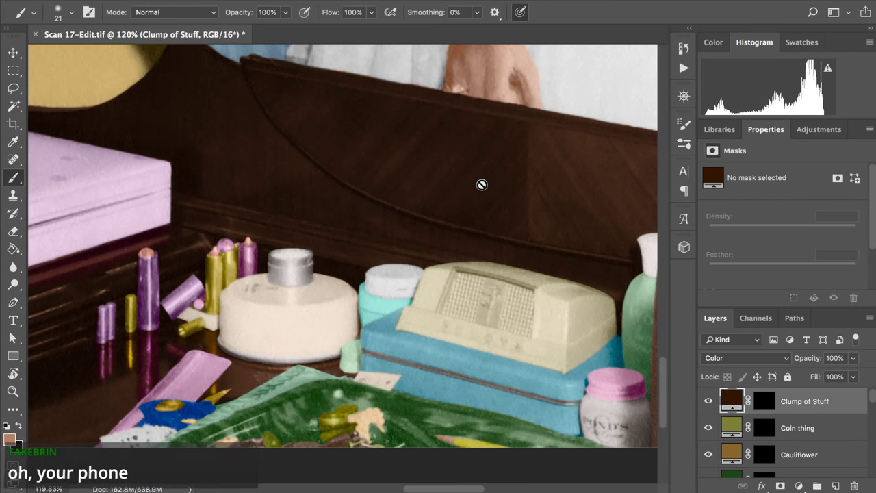
pyautogui.scroll(-3, 482, 185)
pyautogui.hscroll(3, 482, 185)
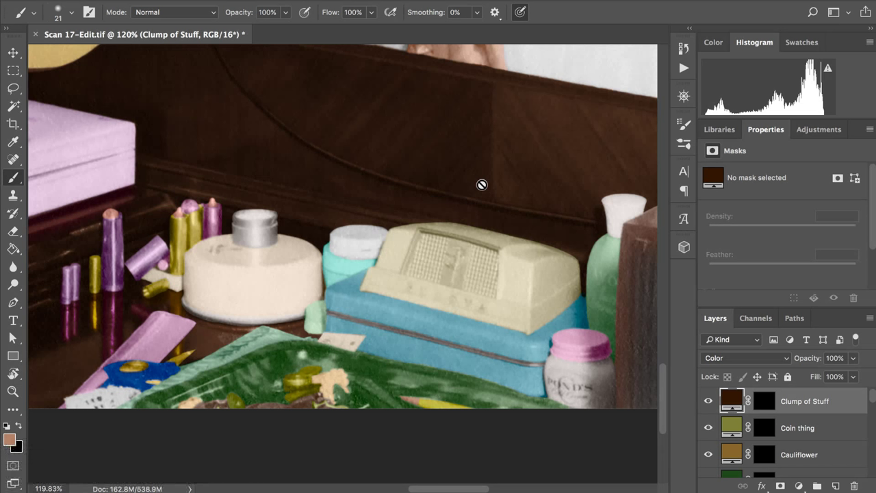
pyautogui.scroll(-4, 481, 185)
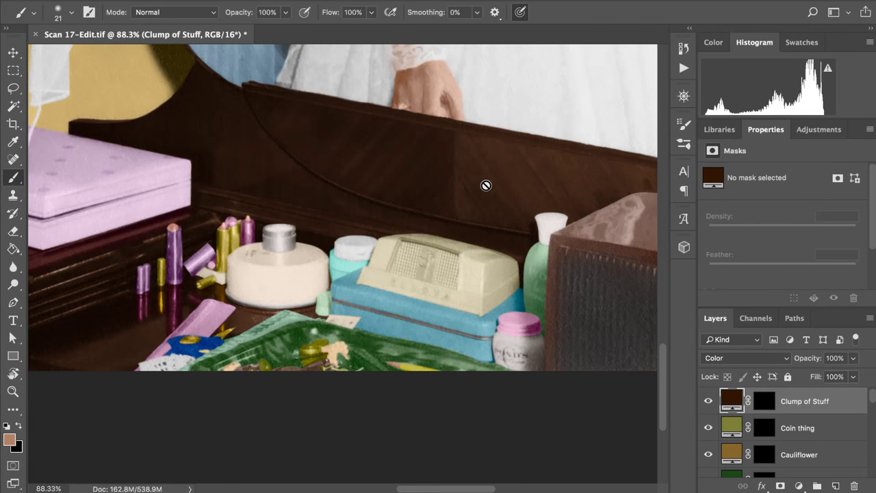
pyautogui.scroll(2, 486, 184)
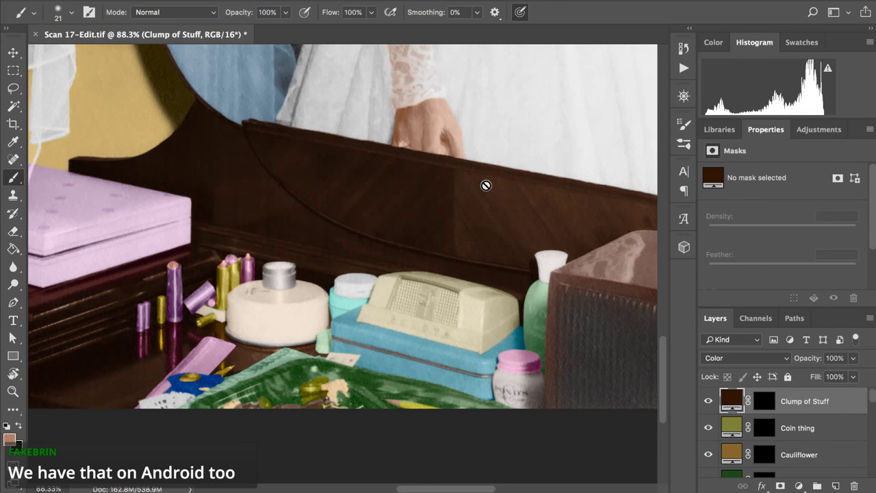
pyautogui.scroll(-8, 486, 185)
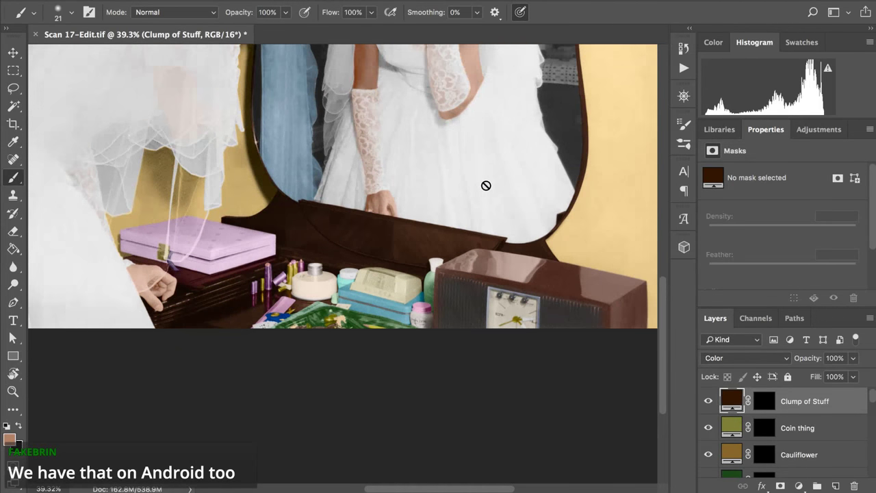
pyautogui.scroll(4, 486, 185)
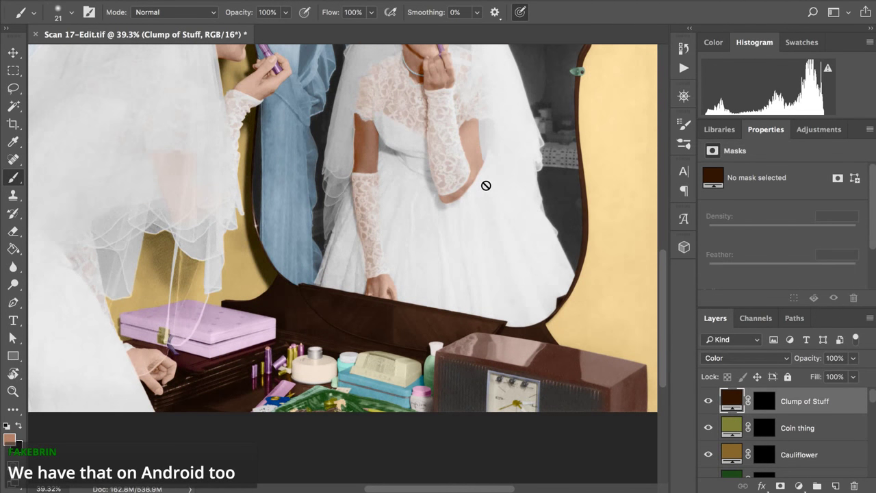
pyautogui.scroll(3, 486, 185)
pyautogui.scroll(-2, 486, 185)
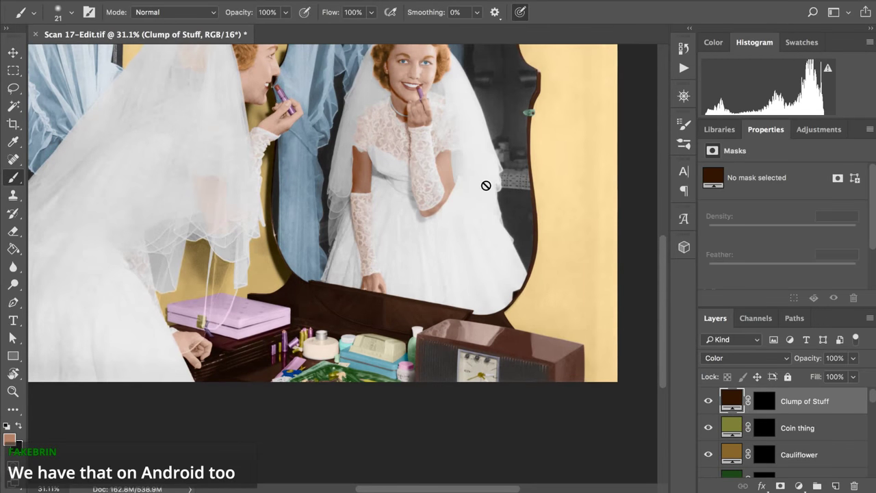
pyautogui.scroll(3, 486, 185)
pyautogui.hscroll(-5, 486, 184)
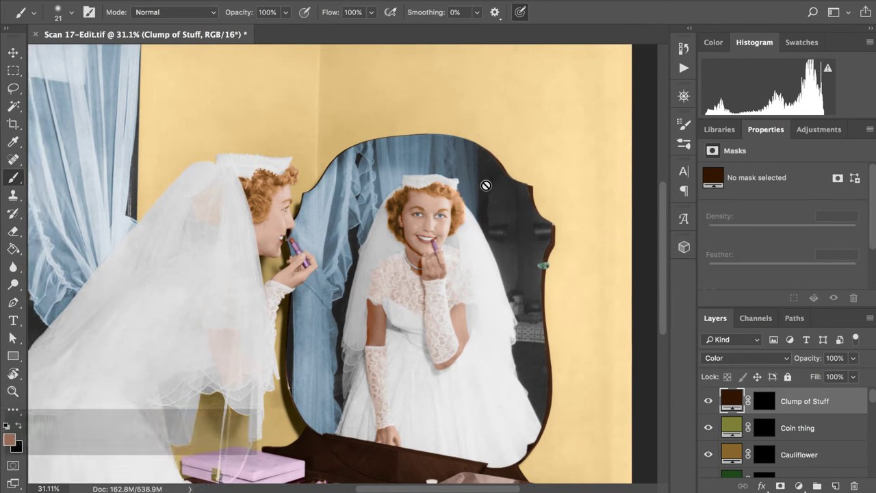
pyautogui.scroll(-2, 486, 185)
pyautogui.scroll(2, 486, 184)
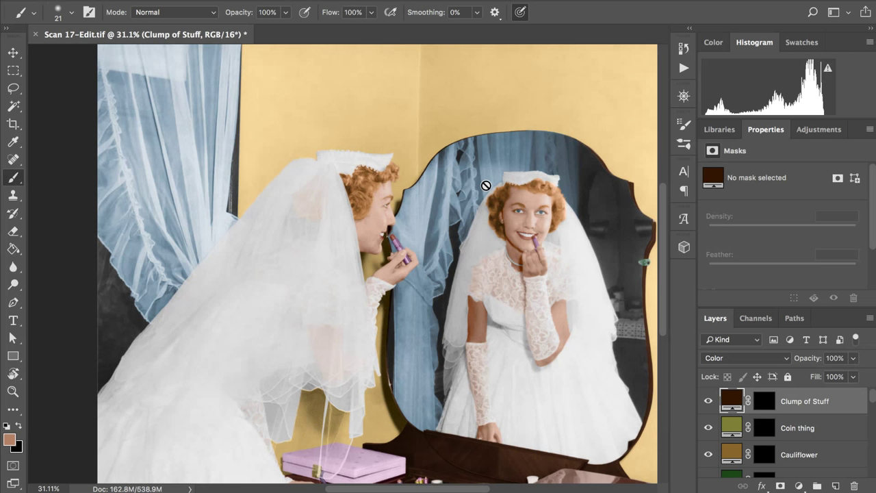
pyautogui.scroll(4, 486, 186)
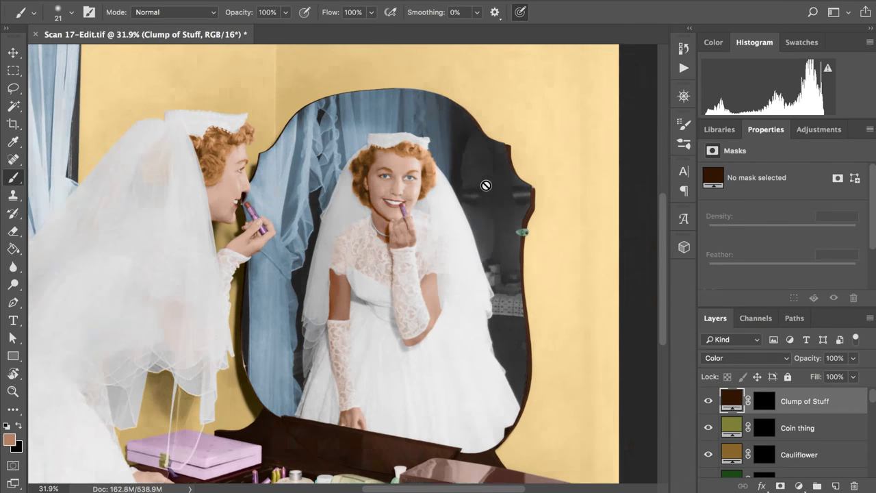
pyautogui.scroll(-5, 486, 186)
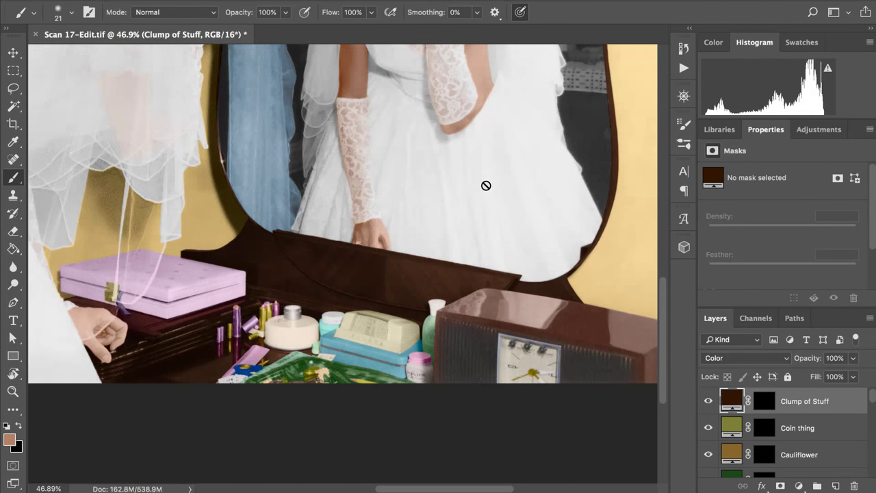
pyautogui.scroll(2, 509, 198)
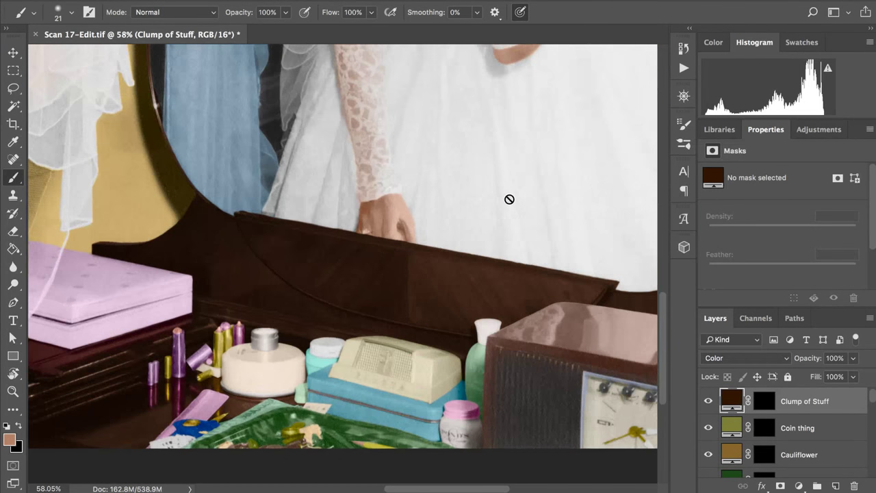
pyautogui.scroll(2, 509, 199)
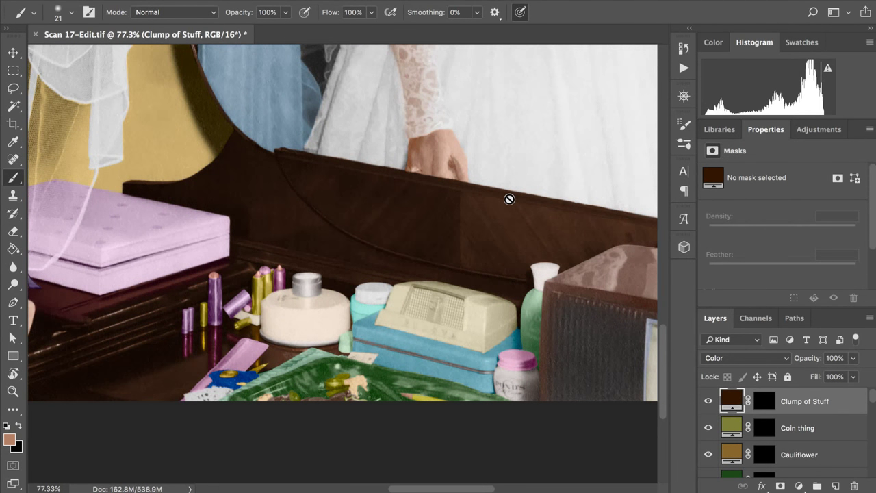
pyautogui.scroll(2, 509, 200)
pyautogui.scroll(3, 509, 199)
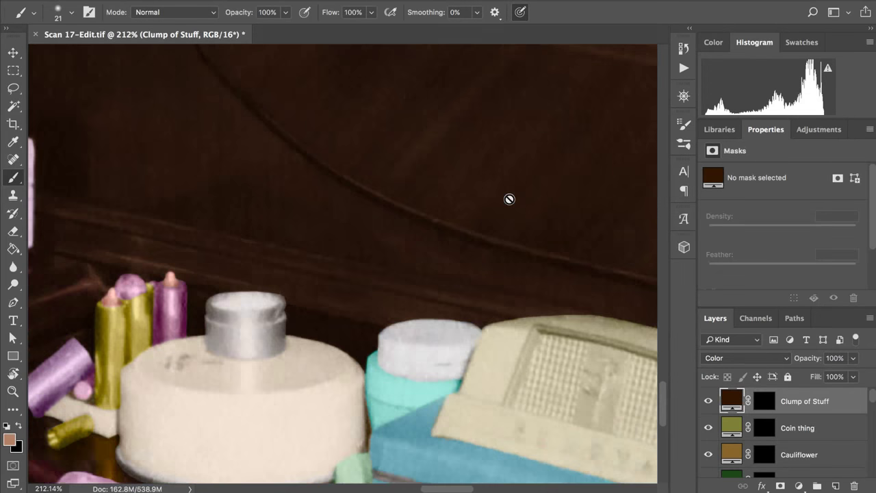
pyautogui.scroll(-5, 514, 231)
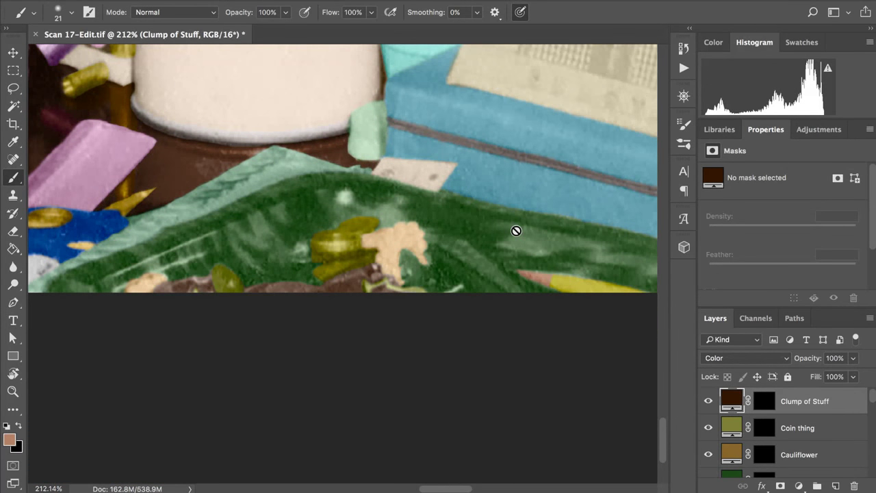
pyautogui.hscroll(2, 516, 230)
pyautogui.scroll(-1, 516, 231)
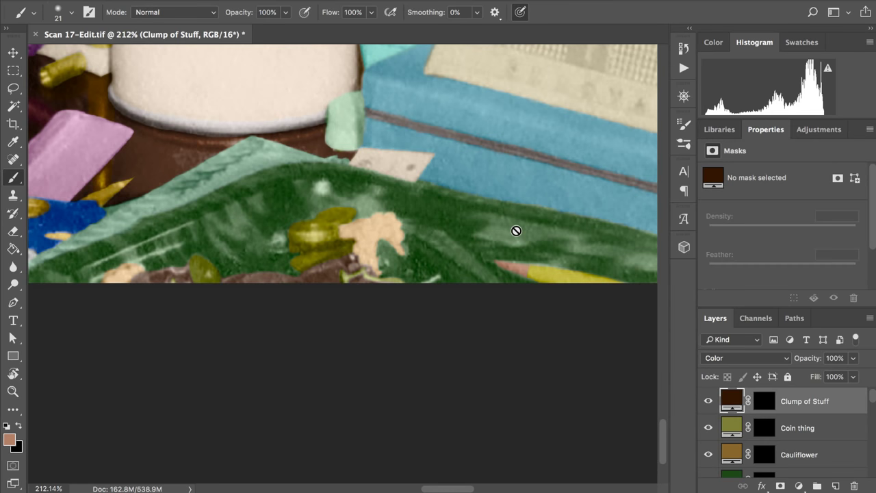
pyautogui.scroll(3, 517, 231)
pyautogui.hscroll(-2, 516, 230)
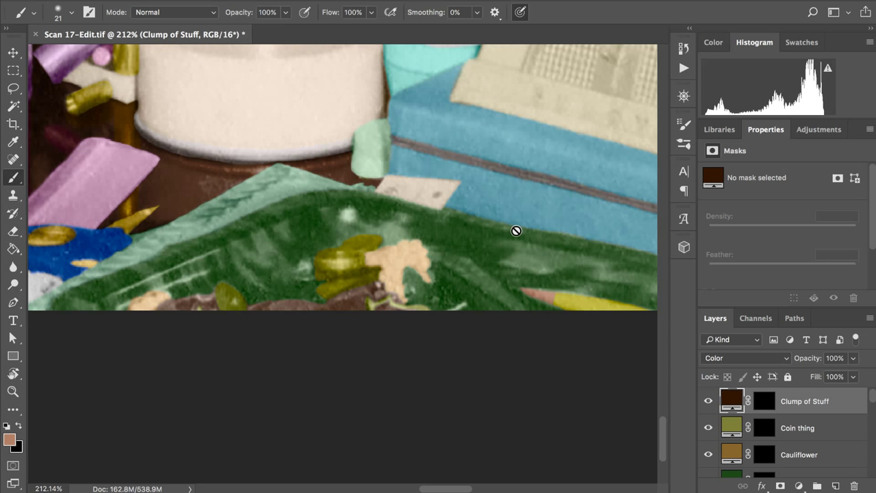
pyautogui.scroll(-3, 516, 231)
pyautogui.scroll(1, 516, 231)
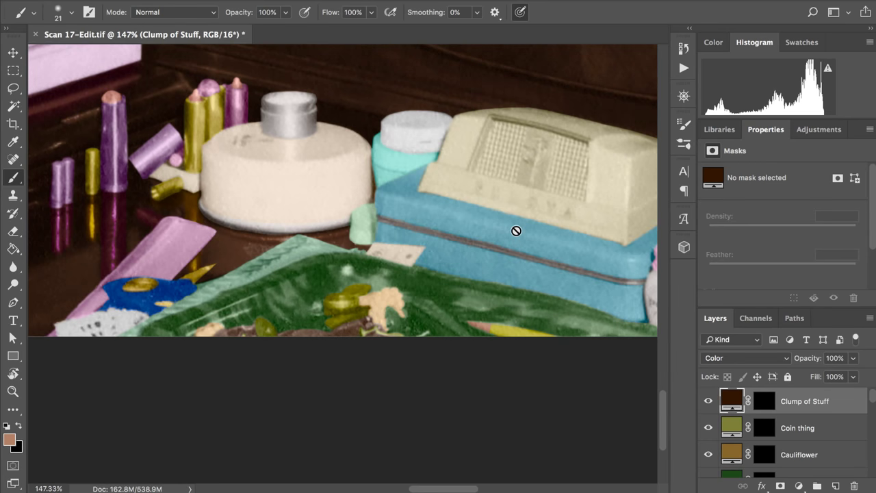
pyautogui.hscroll(3, 516, 231)
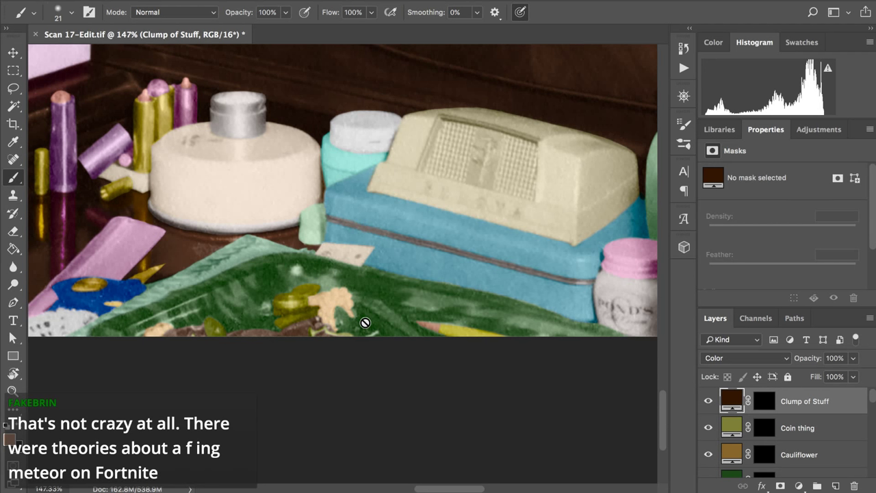
pyautogui.hscroll(2, 366, 323)
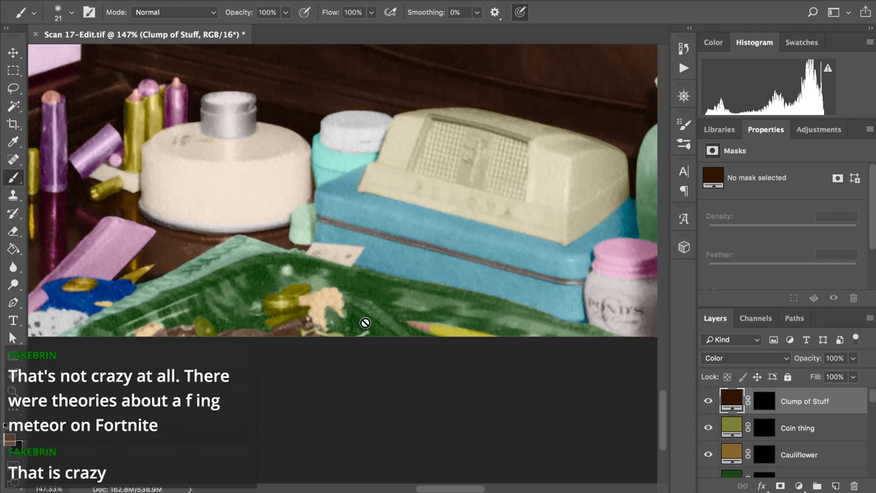
pyautogui.hscroll(2, 366, 322)
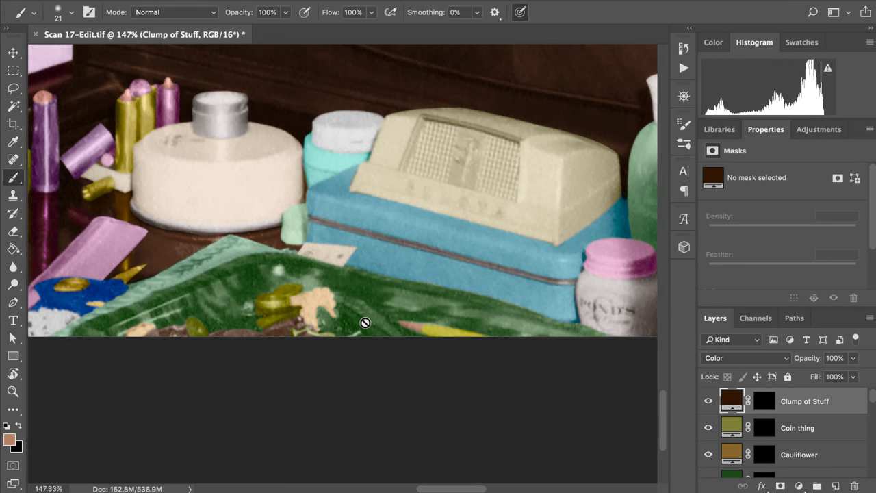
pyautogui.hscroll(2, 365, 322)
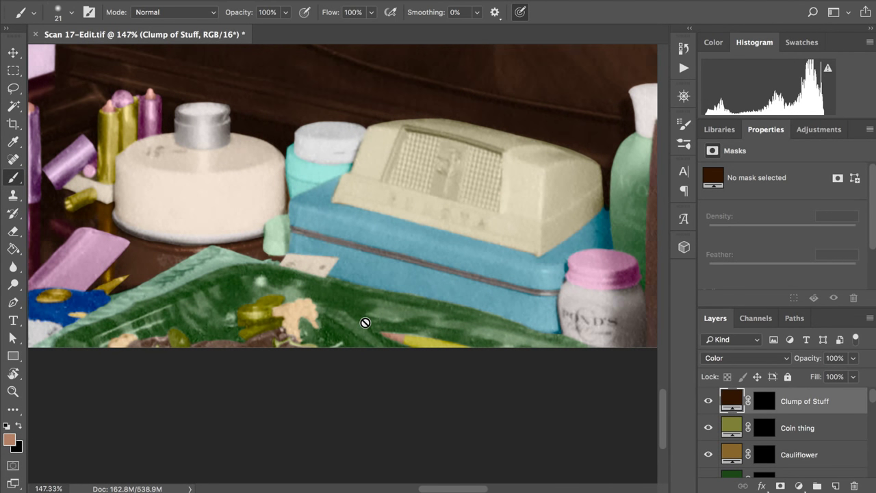
pyautogui.scroll(-6, 365, 322)
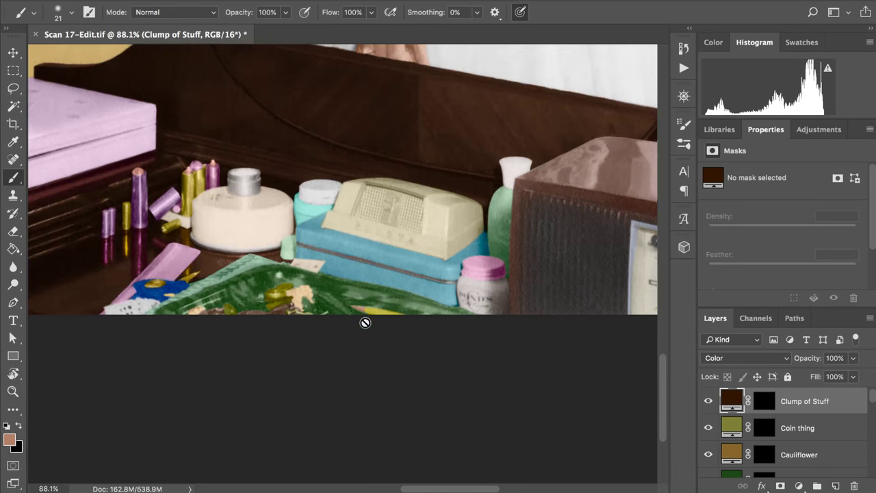
pyautogui.scroll(-3, 365, 322)
pyautogui.scroll(5, 365, 322)
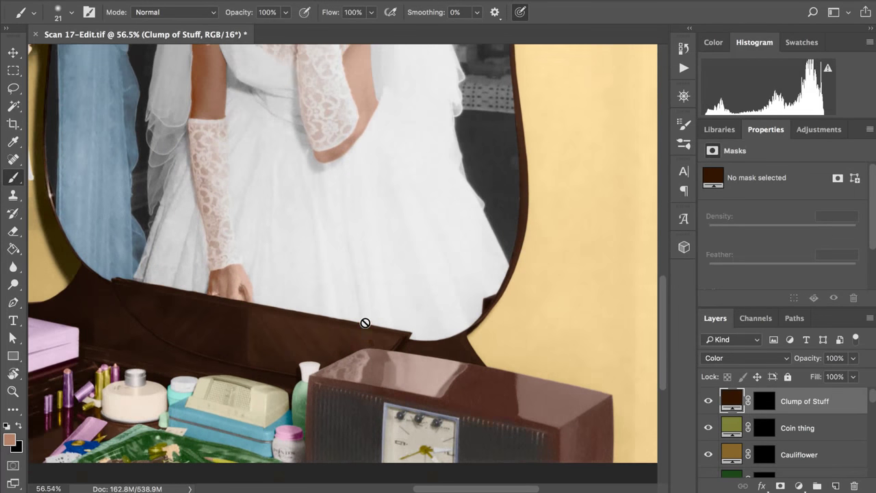
pyautogui.scroll(6, 365, 322)
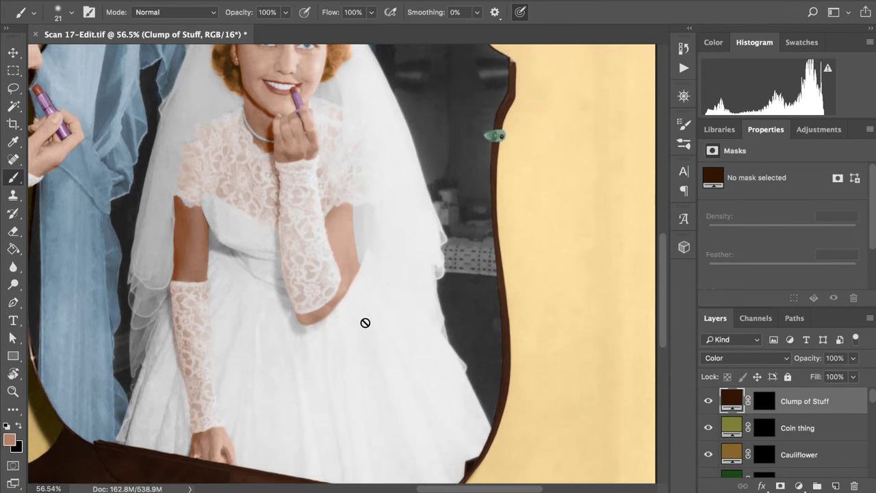
pyautogui.scroll(5, 465, 175)
pyautogui.hscroll(-3, 465, 176)
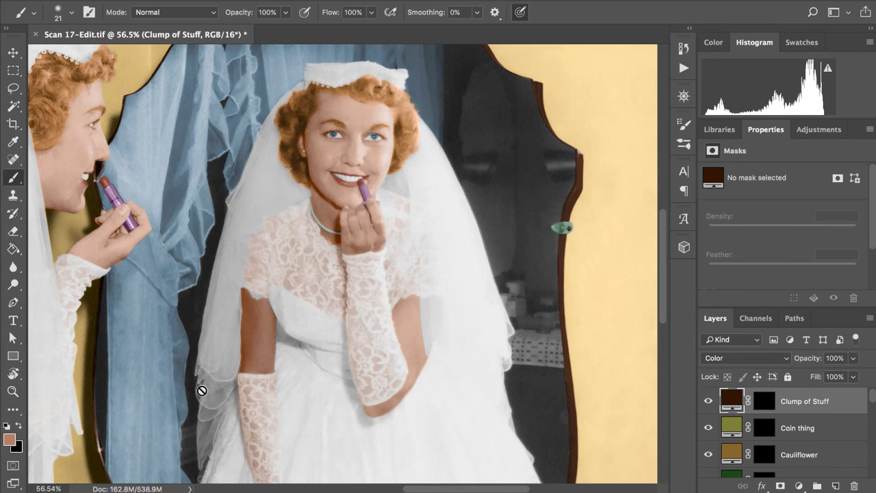
pyautogui.hscroll(-10, 211, 289)
pyautogui.scroll(-3, 211, 290)
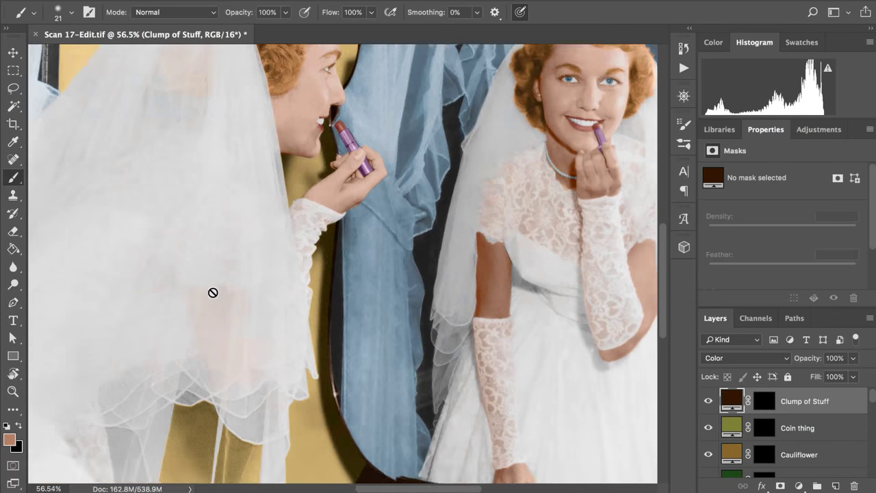
pyautogui.hscroll(-10, 213, 293)
pyautogui.scroll(5, 323, 153)
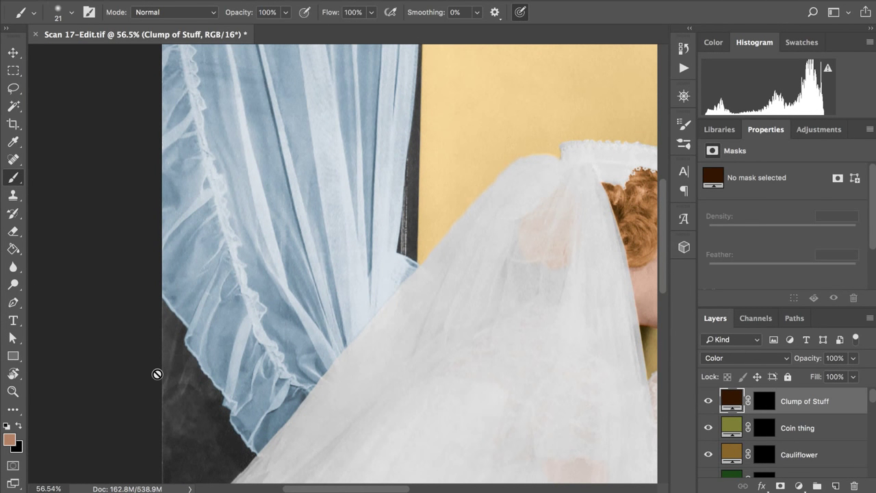
pyautogui.scroll(4, 156, 372)
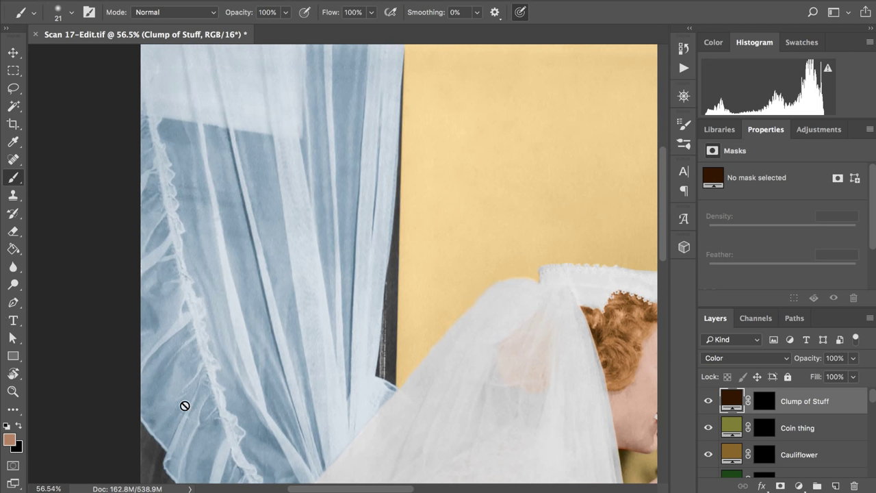
pyautogui.scroll(-5, 182, 404)
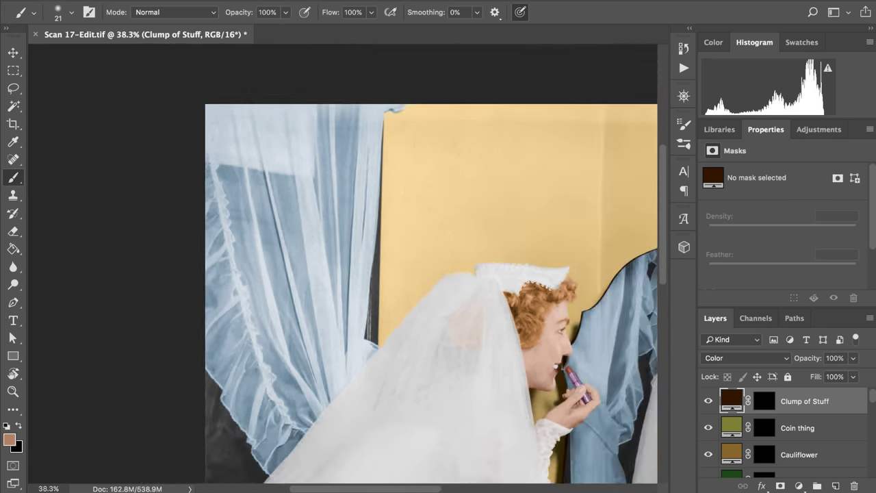
pyautogui.scroll(-4, 146, 364)
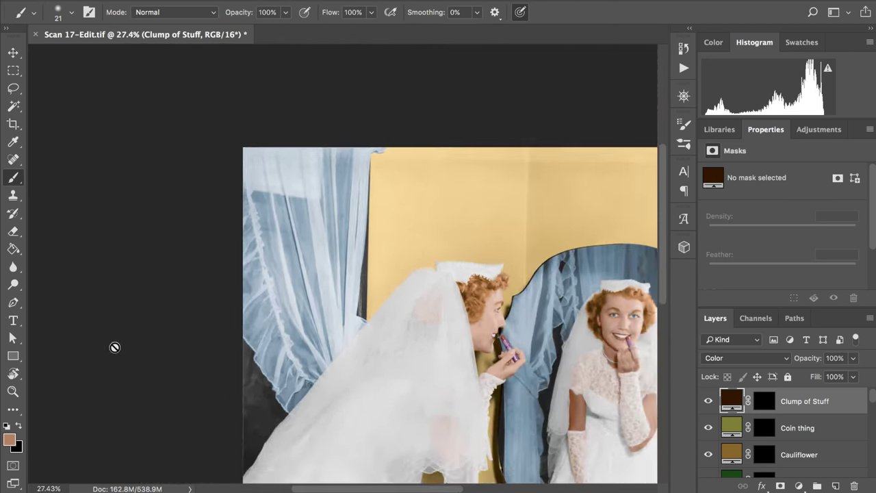
pyautogui.scroll(-2, 65, 315)
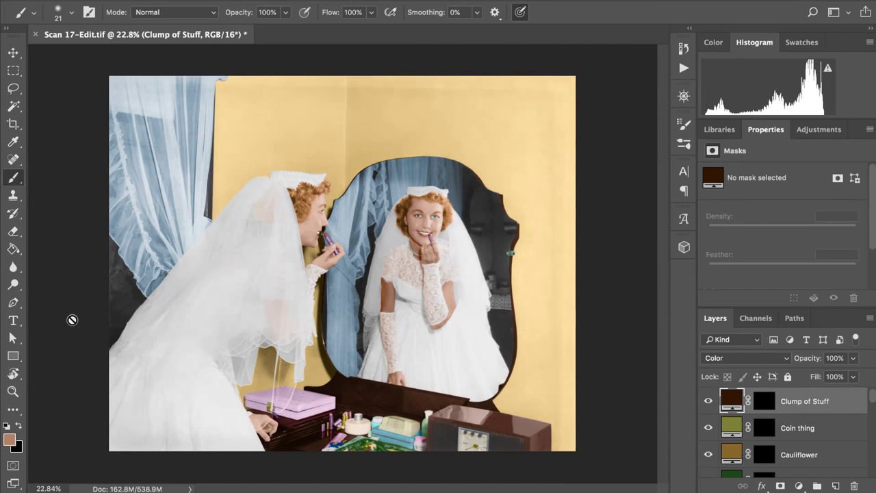
pyautogui.scroll(1, 72, 320)
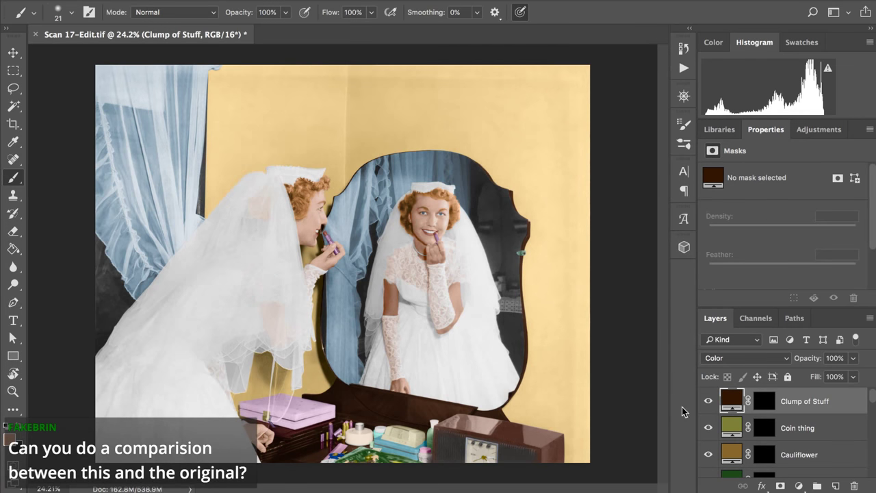
# Step: Save Scan 17-Edit.tif with all its colour layers
pyautogui.scroll(-10, 716, 437)
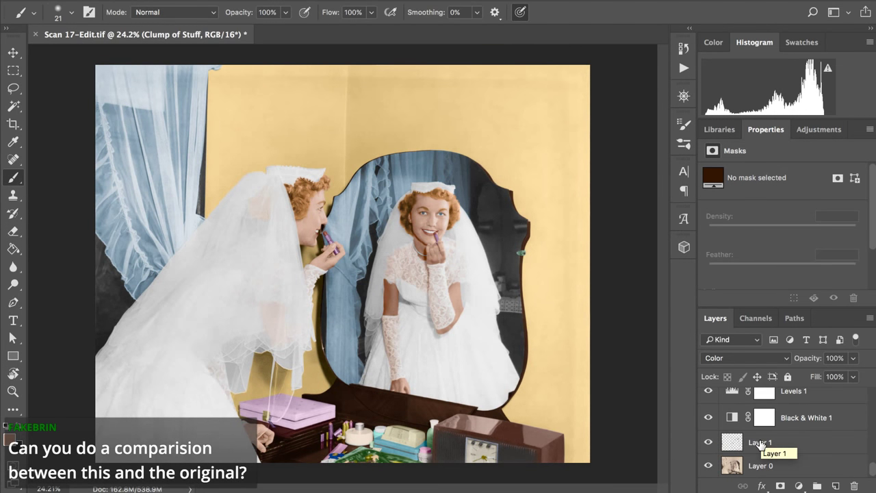
pyautogui.hotkey('ctrl', 's')
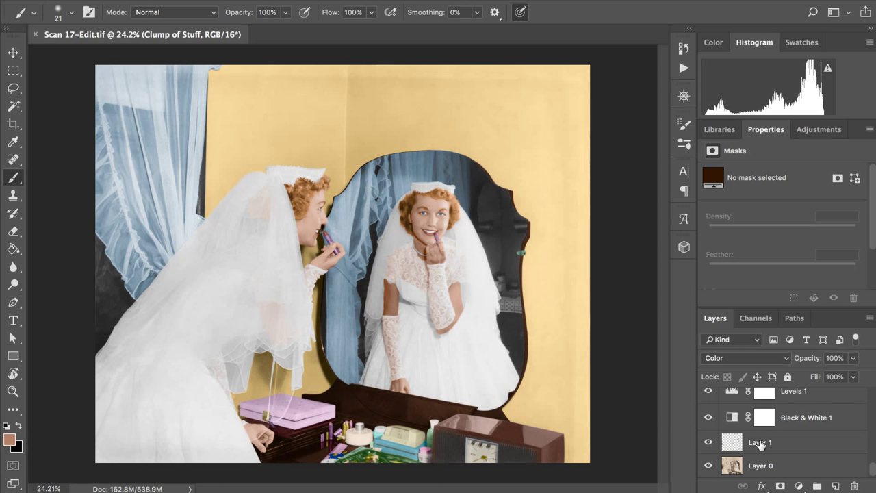
# Step: Solo Layer 0 to view the sepia original, restore the colour layers, then switch to OBS
pyautogui.keyDown('alt'); pyautogui.click(709, 466); pyautogui.keyUp('alt')
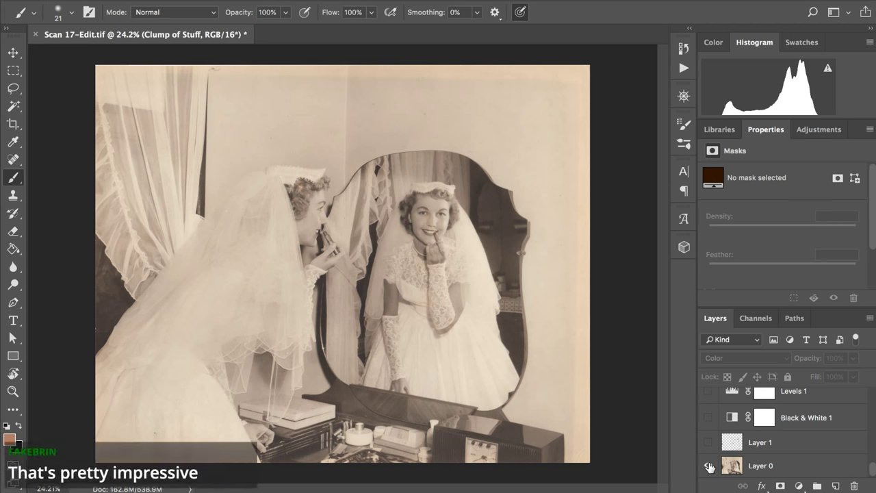
pyautogui.keyDown('alt'); pyautogui.click(709, 466); pyautogui.keyUp('alt')
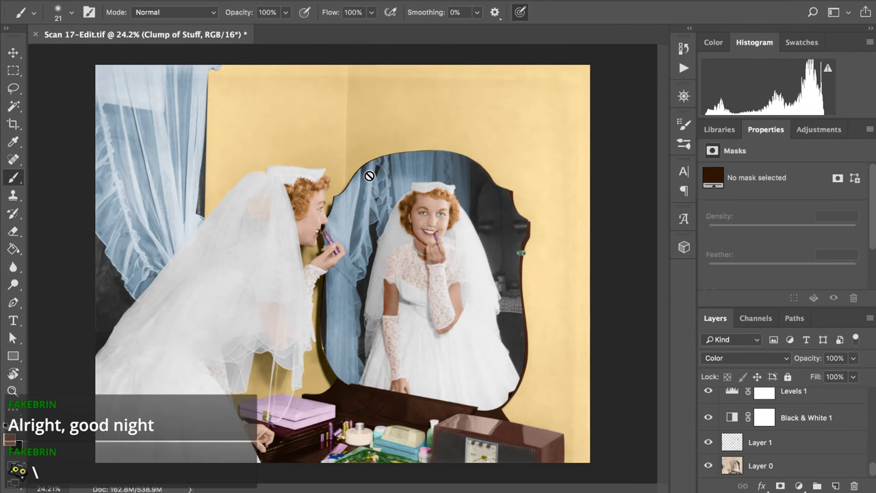
pyautogui.press('super+Tab')
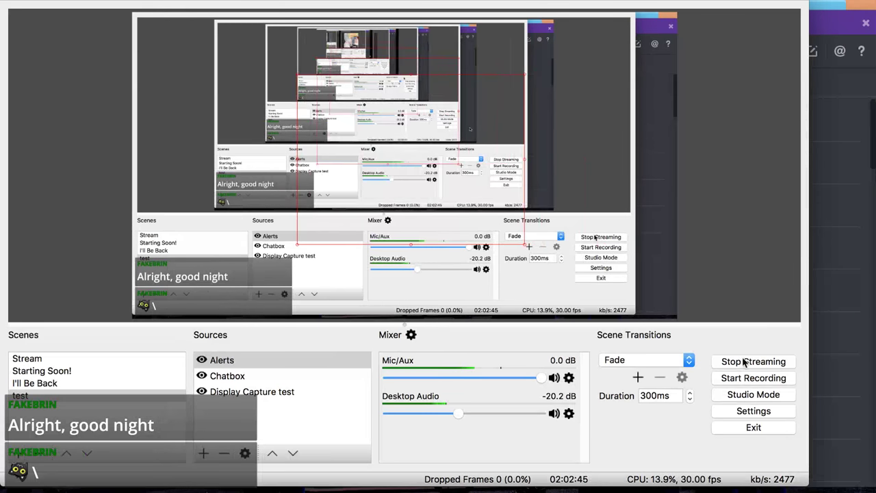